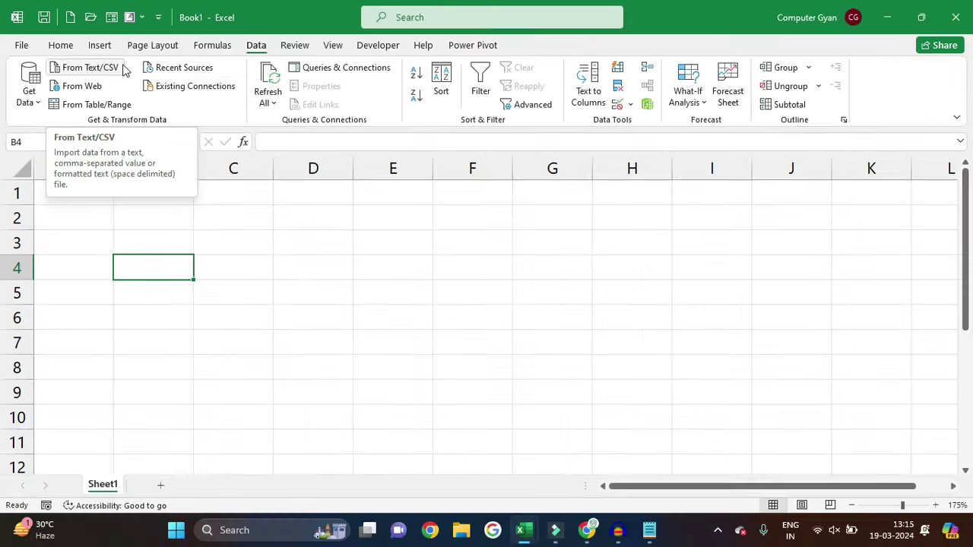
Open the comma-separated data file and look over the values in its first record.
{"action": "left_click", "coordinate": [650, 532]}
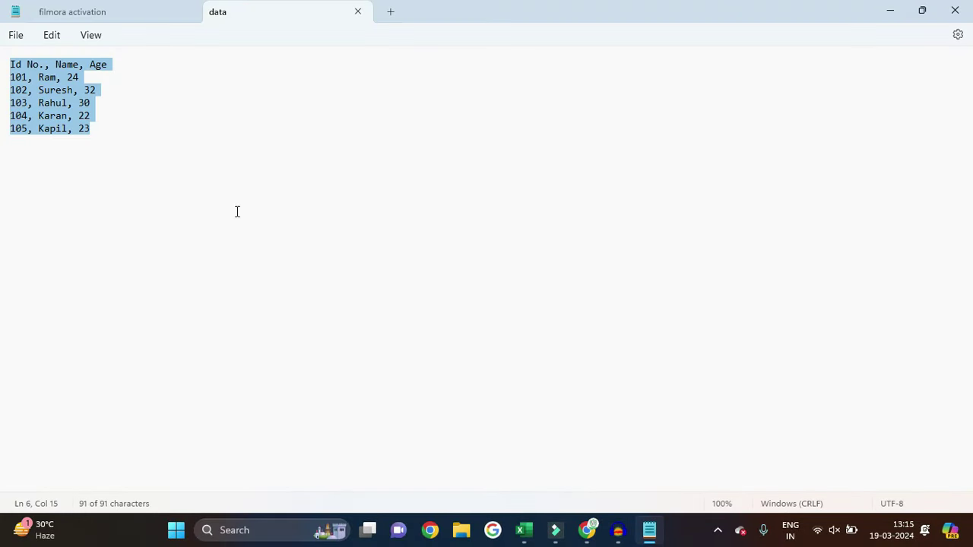
{"action": "left_click", "coordinate": [116, 137]}
{"action": "left_click", "coordinate": [50, 77]}
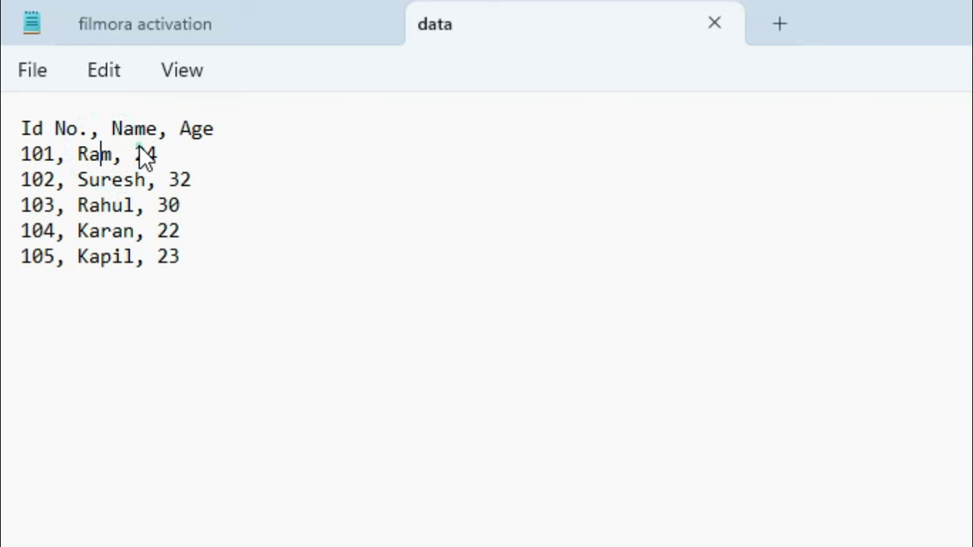
{"action": "left_click", "coordinate": [137, 154]}
{"action": "left_click", "coordinate": [54, 154]}
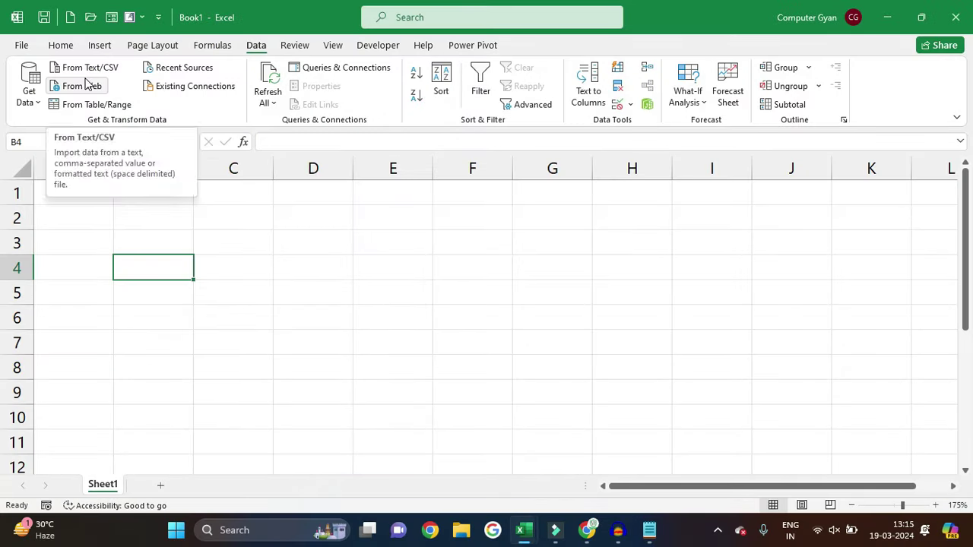
Import the data text file from the Desktop via From Text/CSV and load it as a table.
{"action": "left_click", "coordinate": [80, 67]}
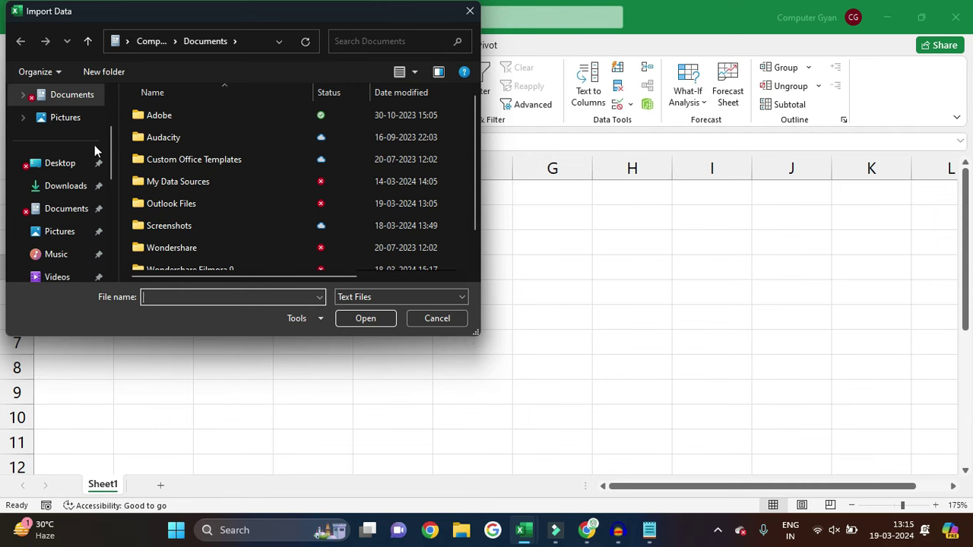
{"action": "left_click", "coordinate": [73, 162]}
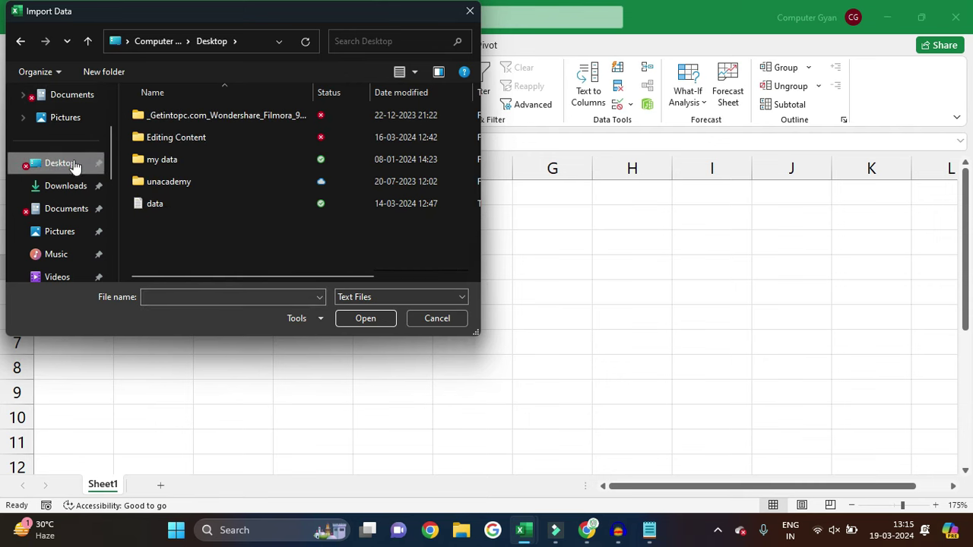
{"action": "left_click", "coordinate": [139, 210]}
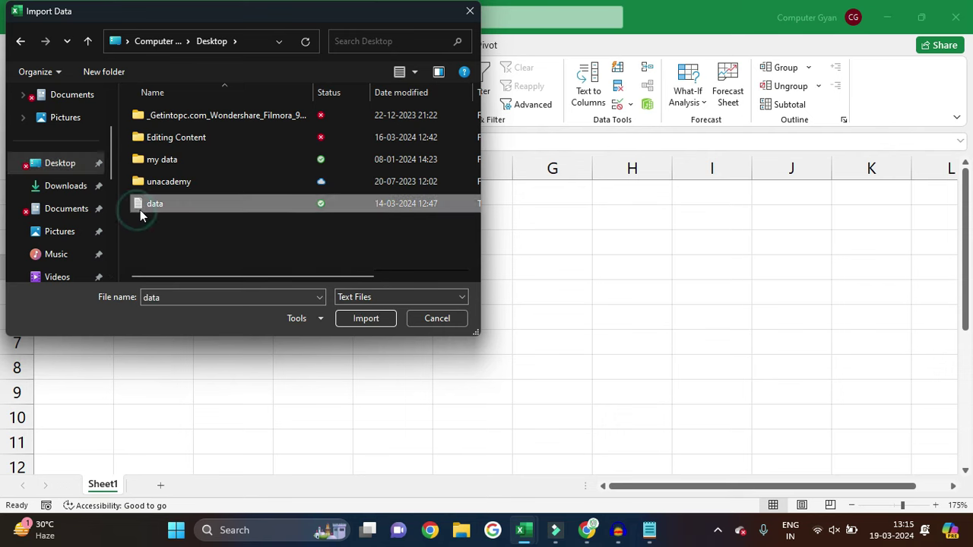
{"action": "left_click", "coordinate": [376, 324]}
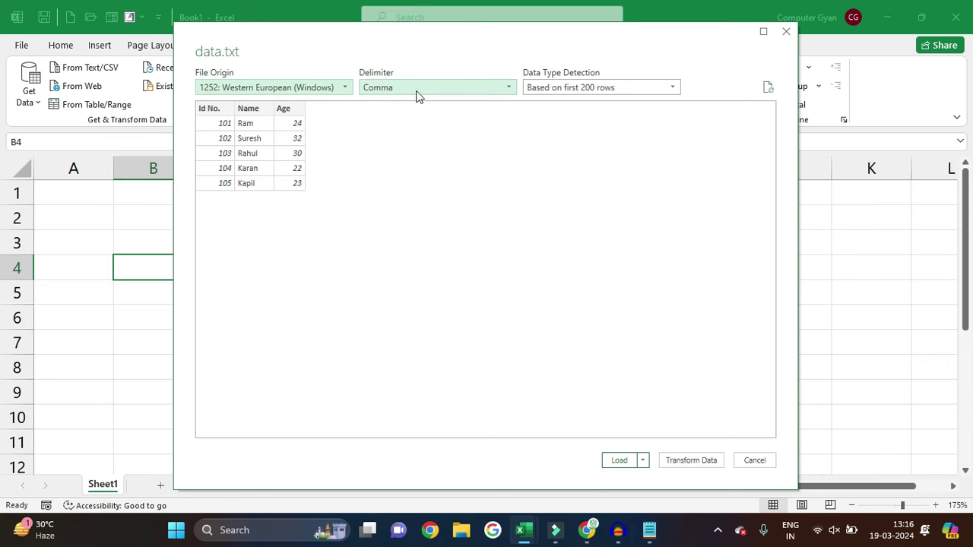
{"action": "left_click", "coordinate": [619, 461]}
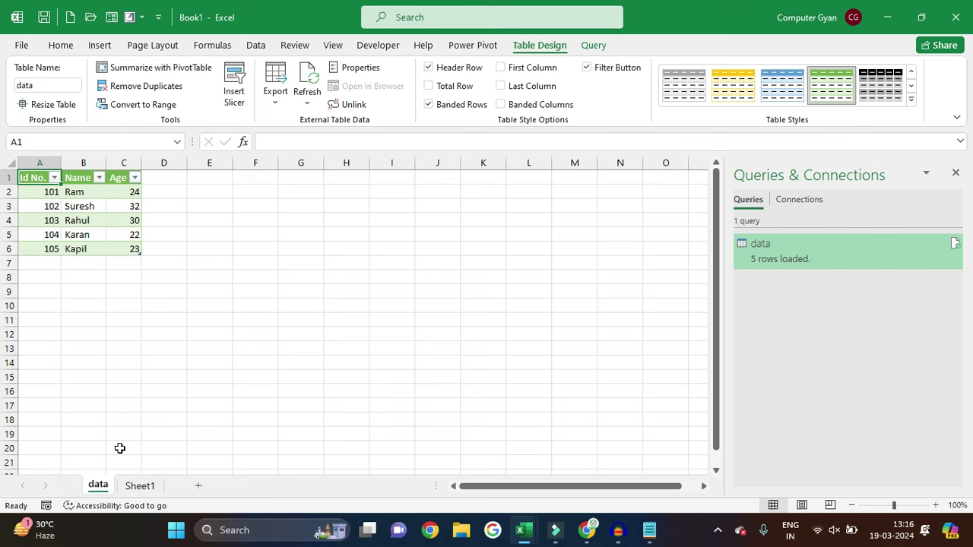
Apply the black and grey table style to the imported data table.
{"action": "scroll", "coordinate": [118, 300], "scroll_direction": "up", "scroll_amount": 5}
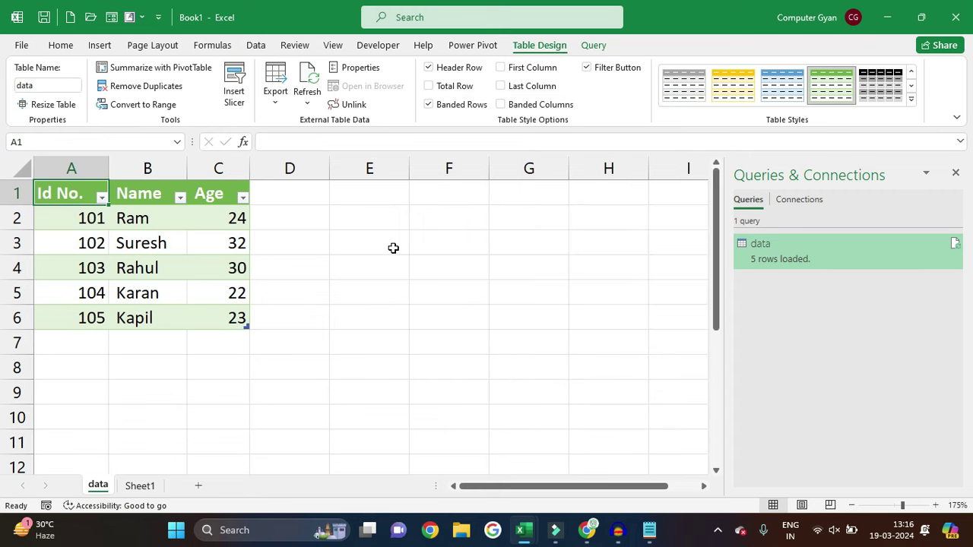
{"action": "left_click", "coordinate": [734, 86]}
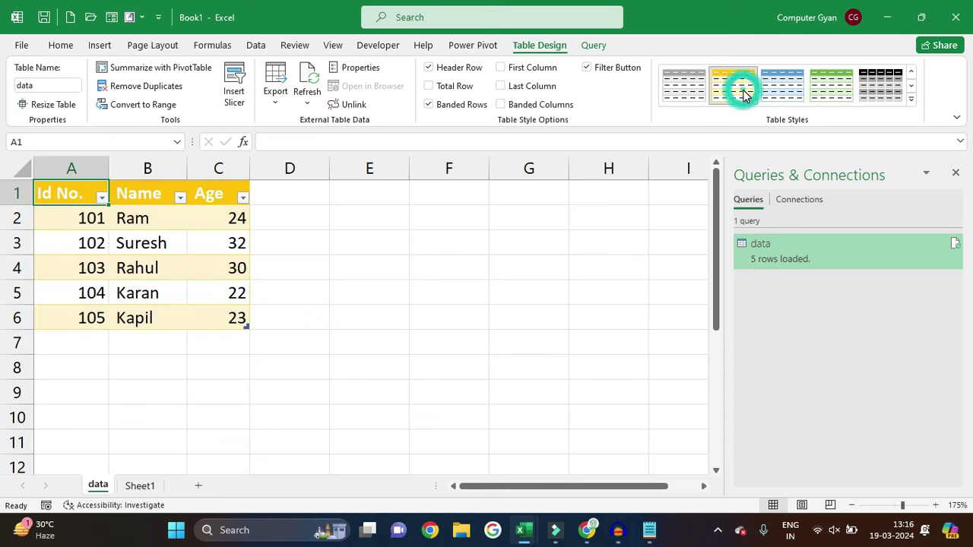
{"action": "left_click", "coordinate": [882, 88]}
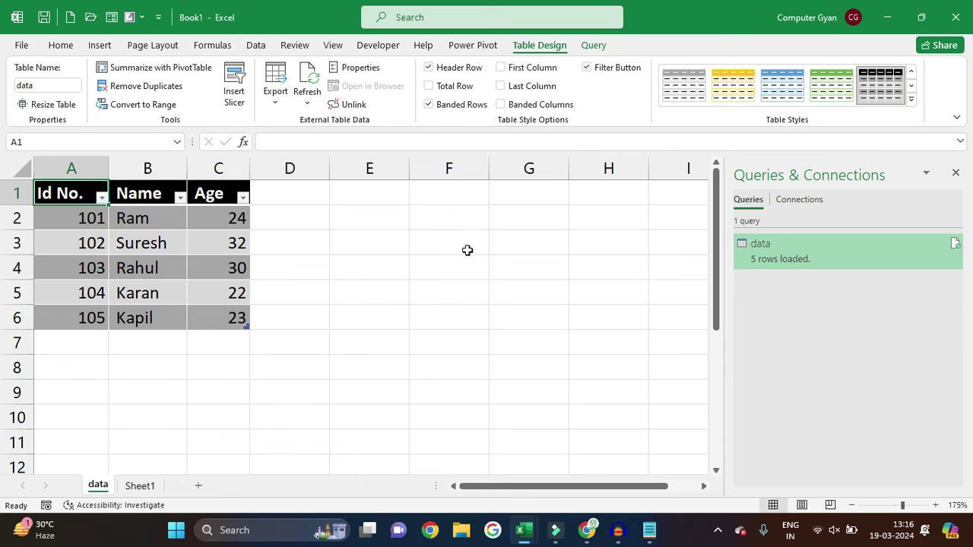
Go to the empty Sheet1 and hide the Queries & Connections pane.
{"action": "left_click", "coordinate": [139, 485]}
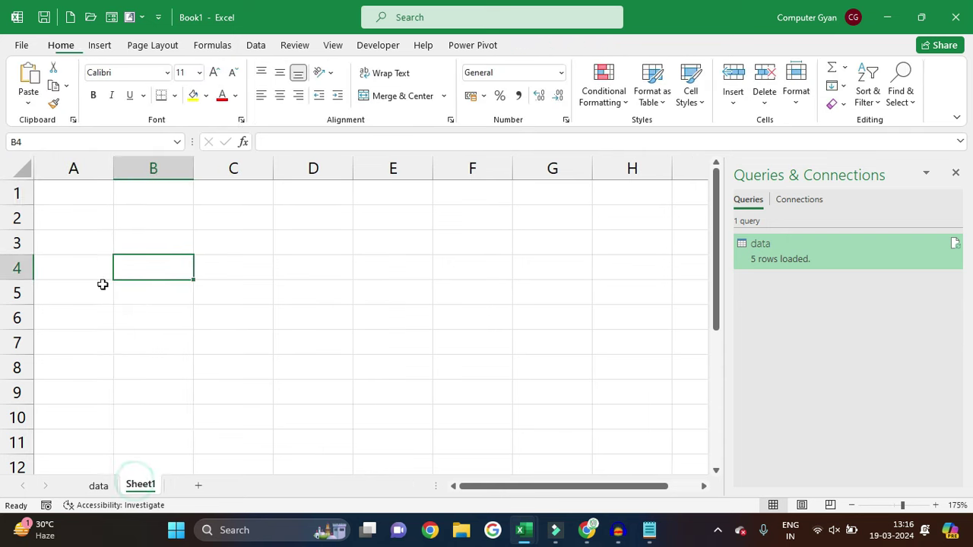
{"action": "left_click", "coordinate": [259, 46]}
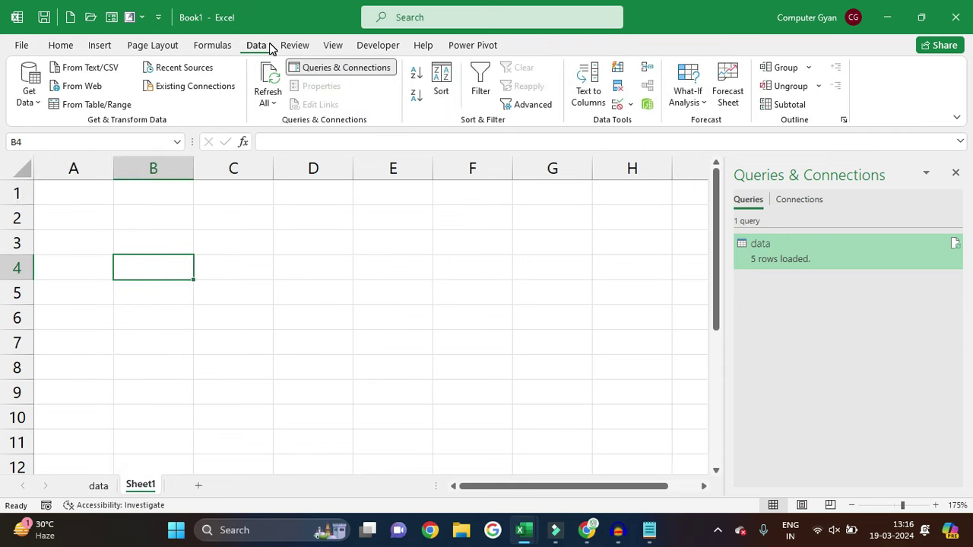
{"action": "left_click", "coordinate": [956, 172]}
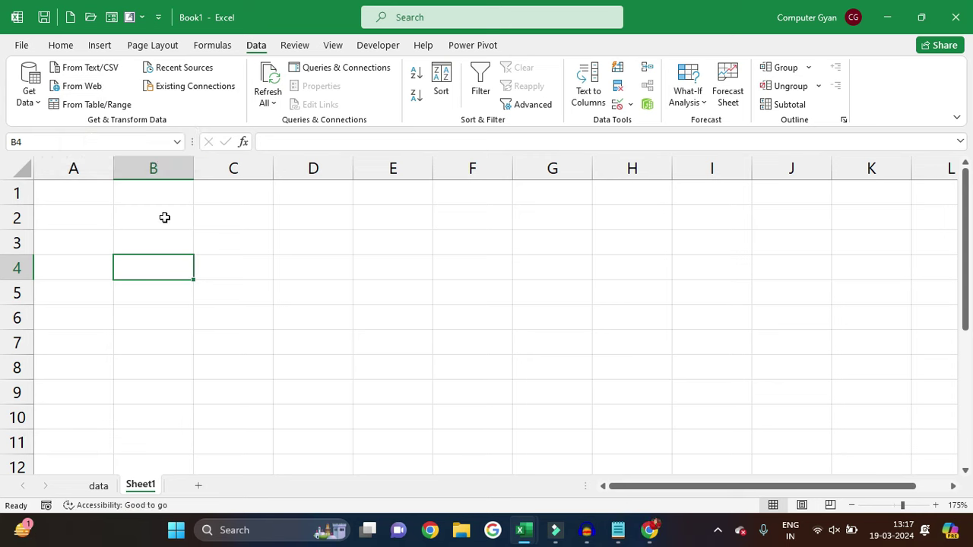
Search Google for 'world cup 2023' in Chrome.
{"action": "left_click", "coordinate": [651, 531]}
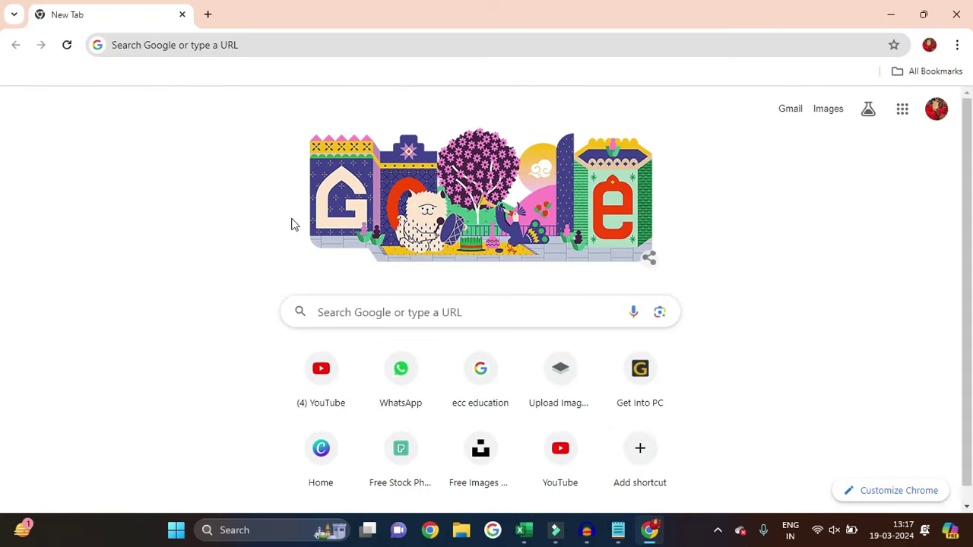
{"action": "left_click", "coordinate": [374, 319]}
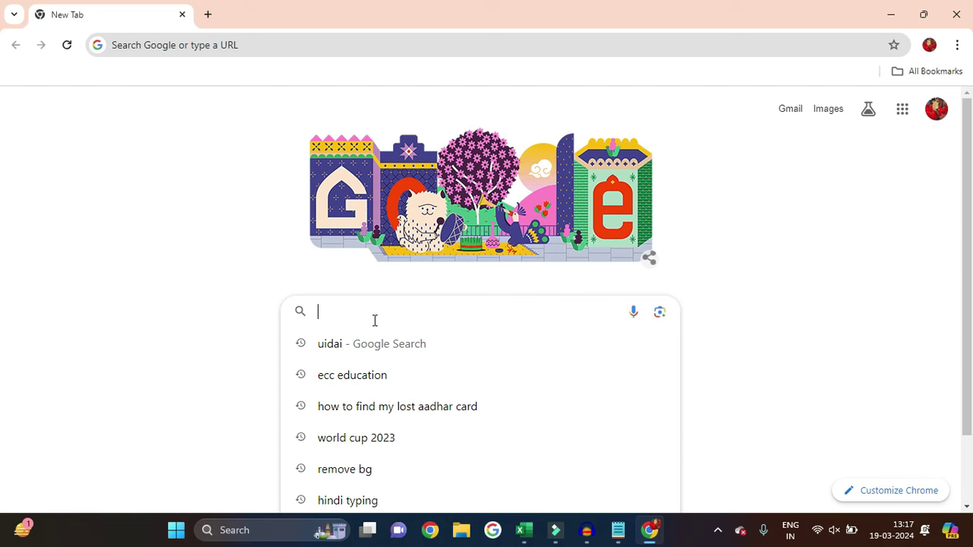
{"action": "type", "text": "world"}
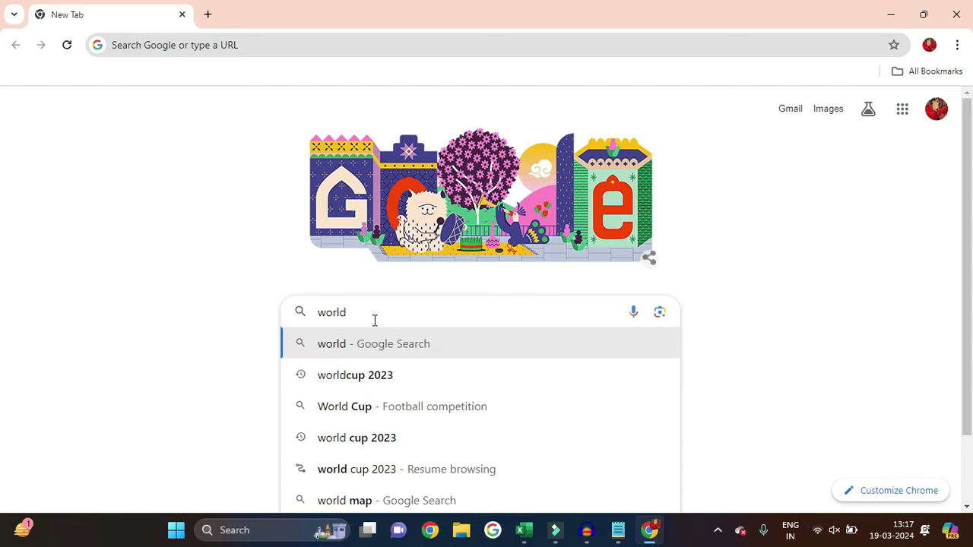
{"action": "type", "text": " cup 2023"}
{"action": "key", "text": "Return"}
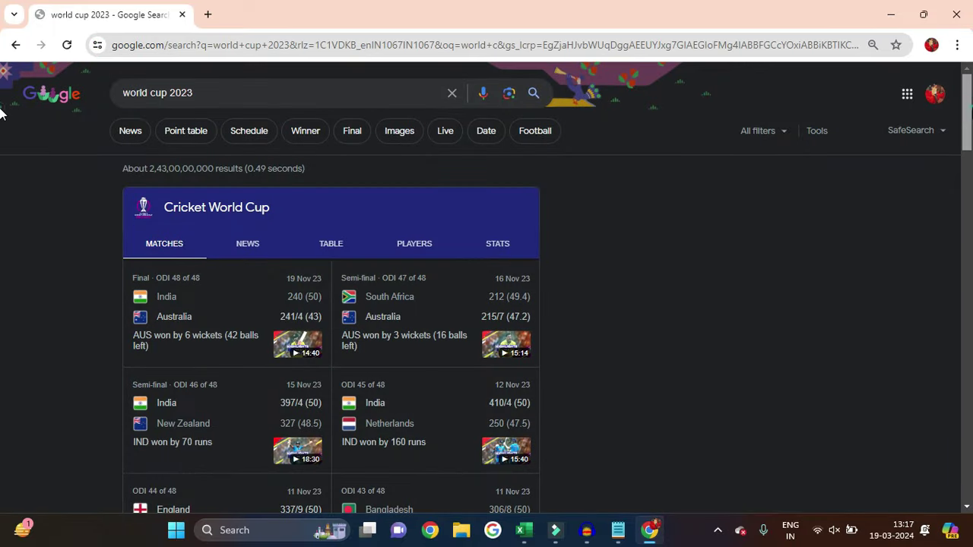
Open the Wikipedia 2023 Cricket World Cup article, copy its URL, and return to Excel.
{"action": "scroll", "coordinate": [750, 250], "scroll_direction": "down", "scroll_amount": 5}
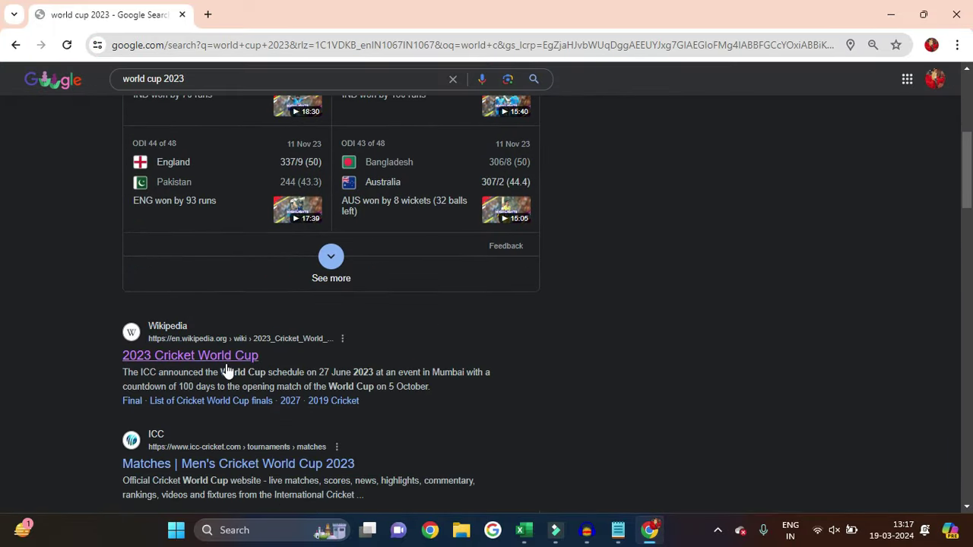
{"action": "left_click", "coordinate": [200, 363]}
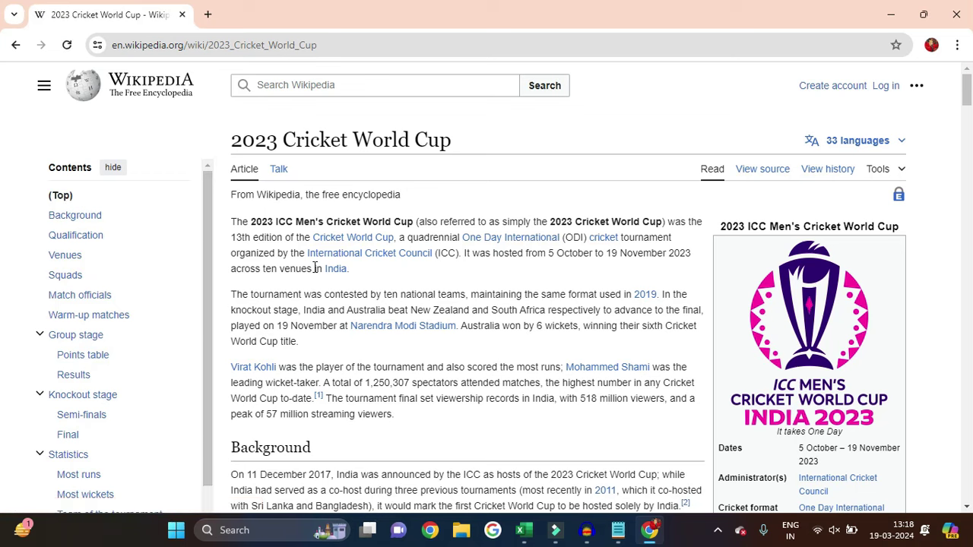
{"action": "left_click_drag", "start_coordinate": [966, 92], "coordinate": [966, 221]}
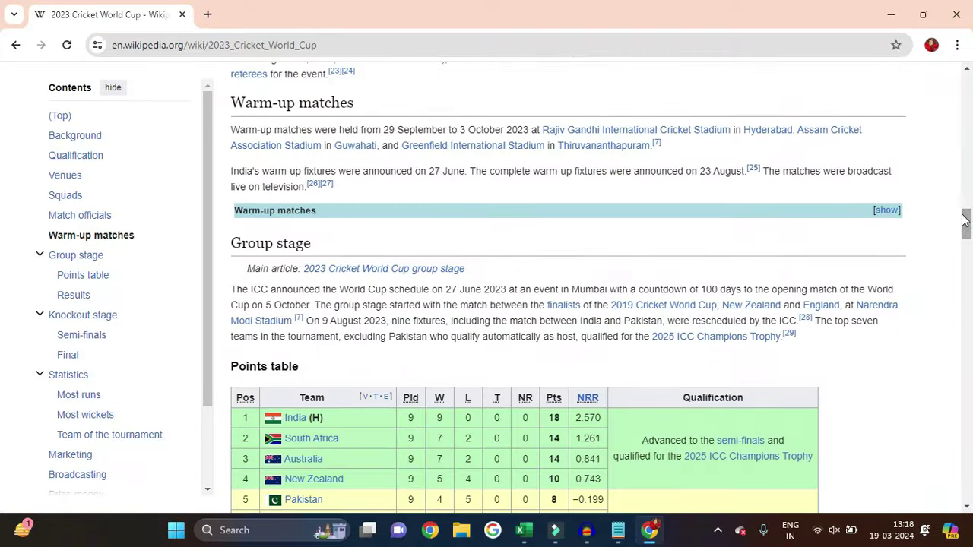
{"action": "left_click", "coordinate": [316, 47]}
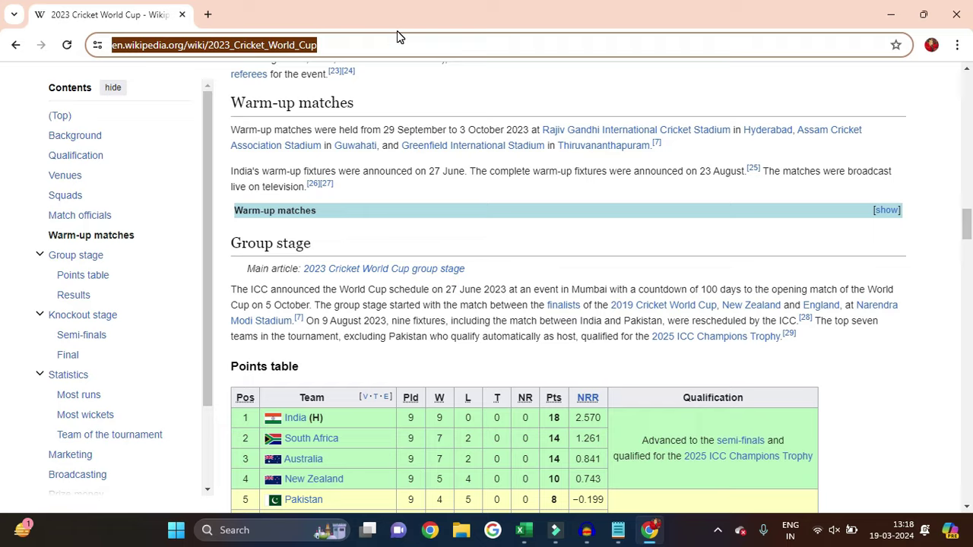
{"action": "key", "text": "alt+Tab"}
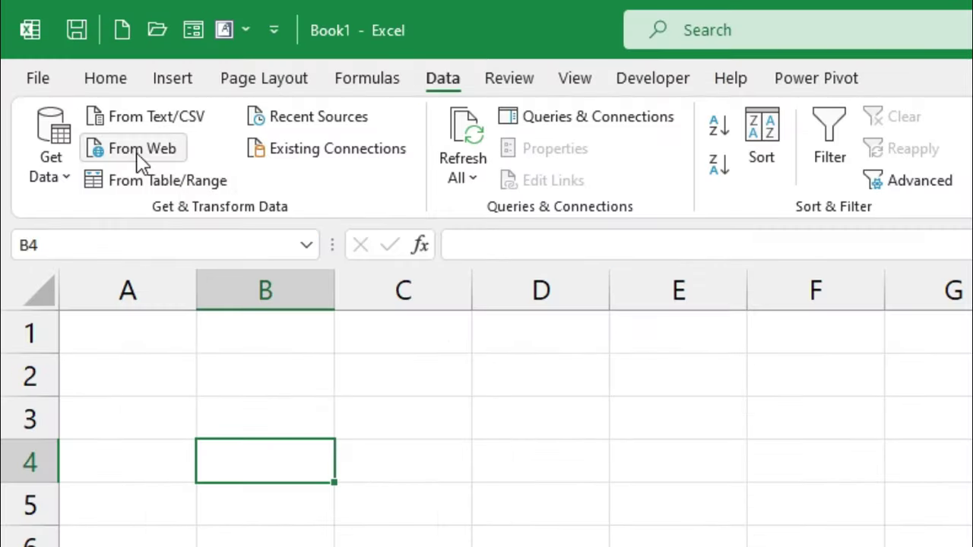
Starting at cell A1, import From Web using the pasted Wikipedia cricket article URL.
{"action": "left_click", "coordinate": [89, 189]}
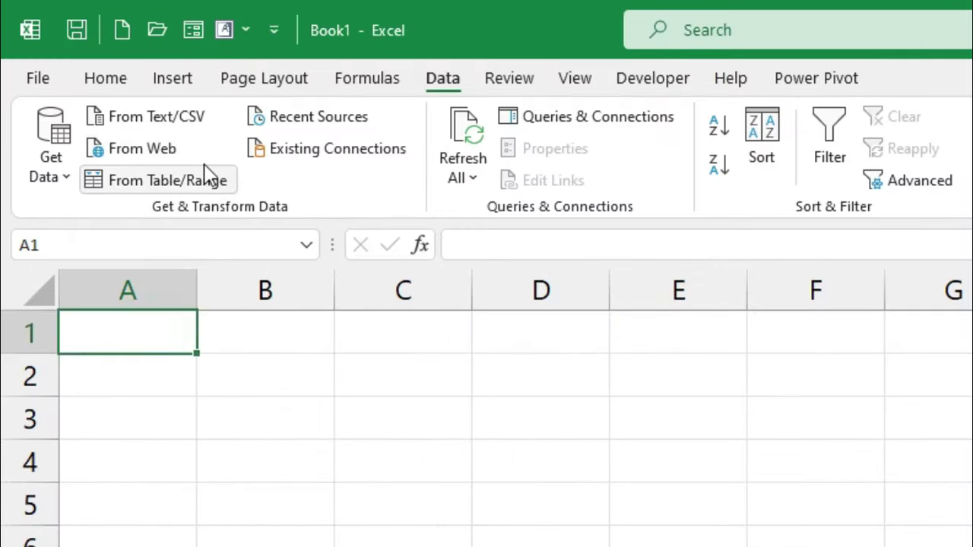
{"action": "left_click", "coordinate": [137, 149]}
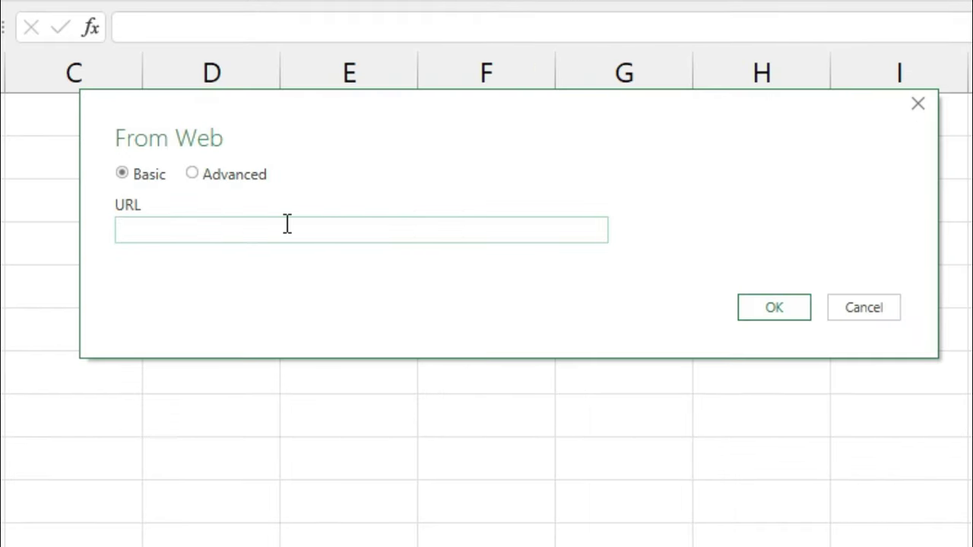
{"action": "type", "text": "https://en.wikipedia.org/wiki/2023_Cricket_World_Cup"}
{"action": "left_click", "coordinate": [800, 304]}
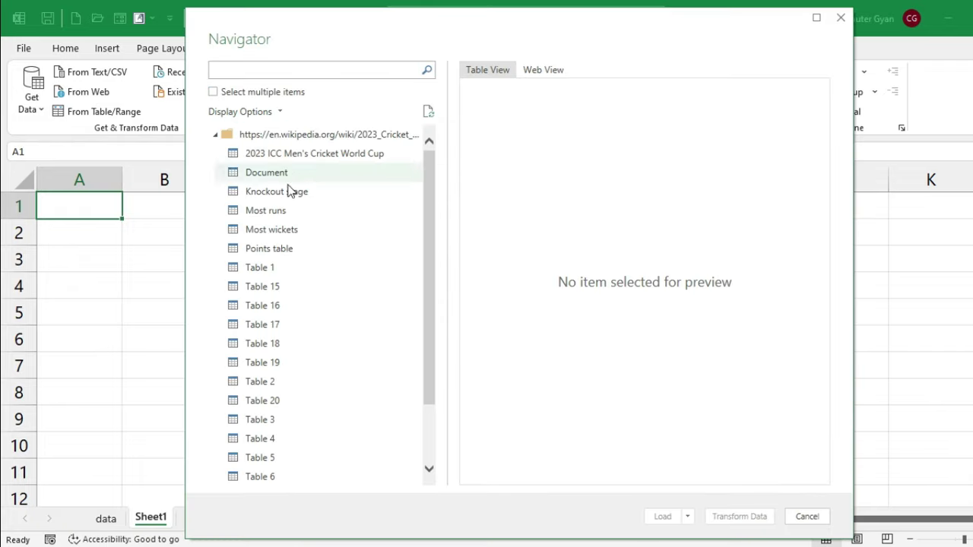
Preview the 2023 ICC, Document, Knockout stage, Most runs, Most wickets and Points tables in the Navigator.
{"action": "left_click_drag", "start_coordinate": [427, 172], "coordinate": [431, 282]}
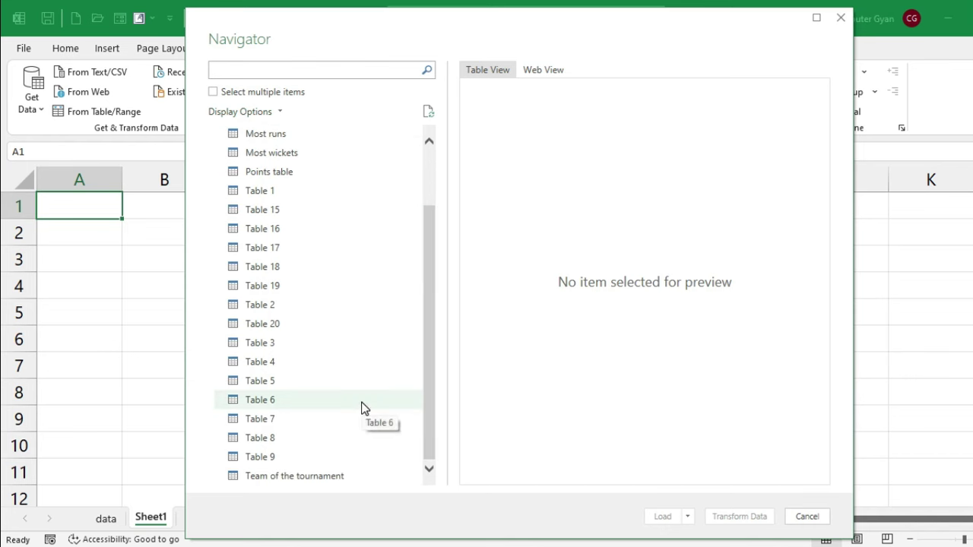
{"action": "scroll", "coordinate": [361, 406], "scroll_direction": "up", "scroll_amount": 2}
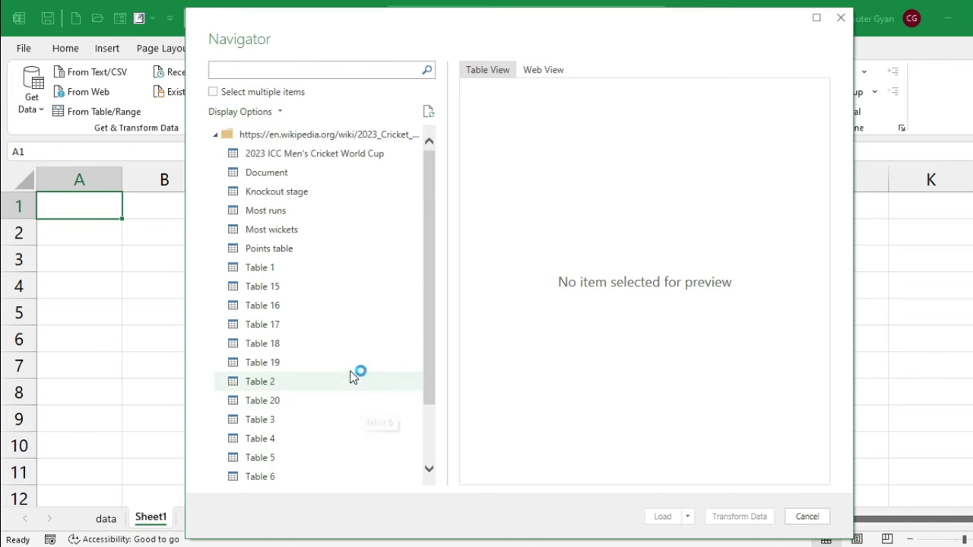
{"action": "left_click", "coordinate": [286, 154]}
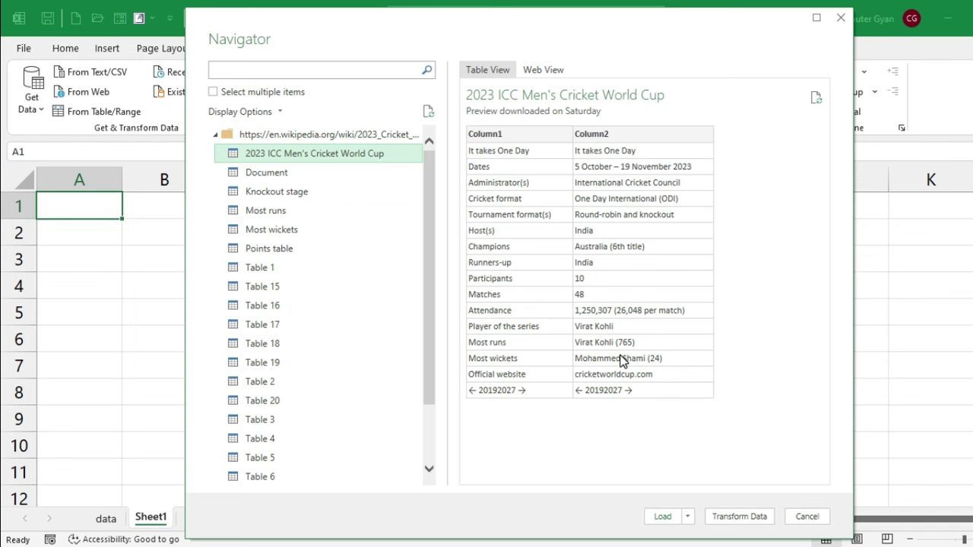
{"action": "left_click", "coordinate": [260, 175]}
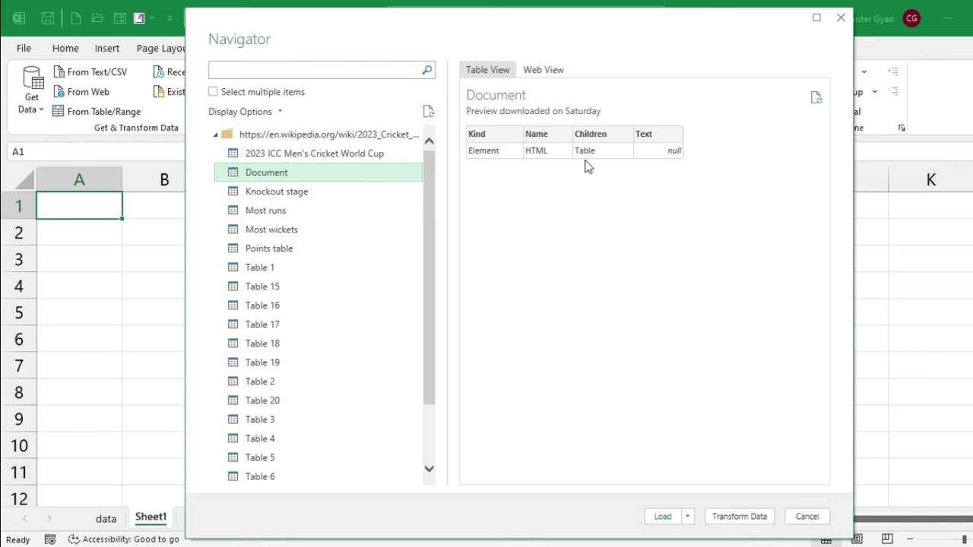
{"action": "left_click", "coordinate": [338, 192]}
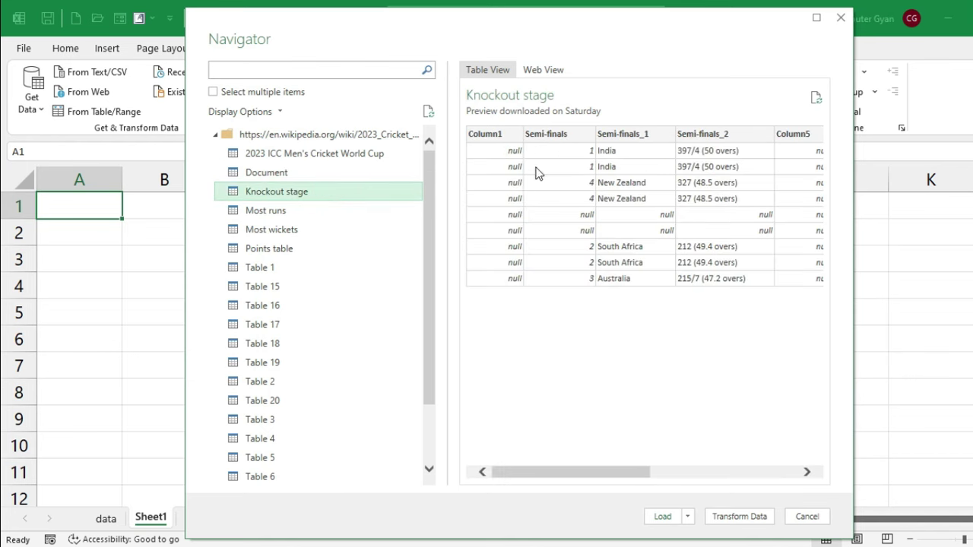
{"action": "left_click_drag", "start_coordinate": [612, 479], "coordinate": [808, 471]}
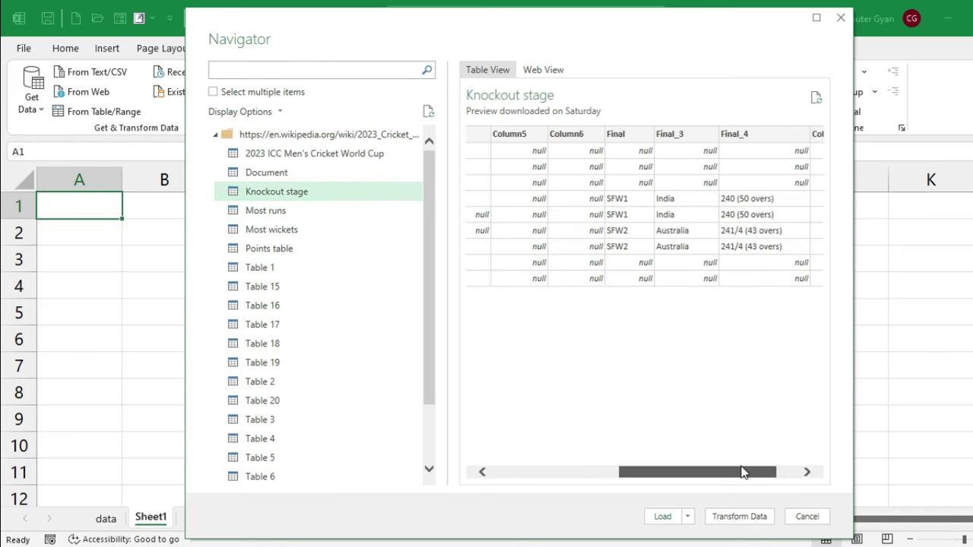
{"action": "left_click", "coordinate": [323, 215]}
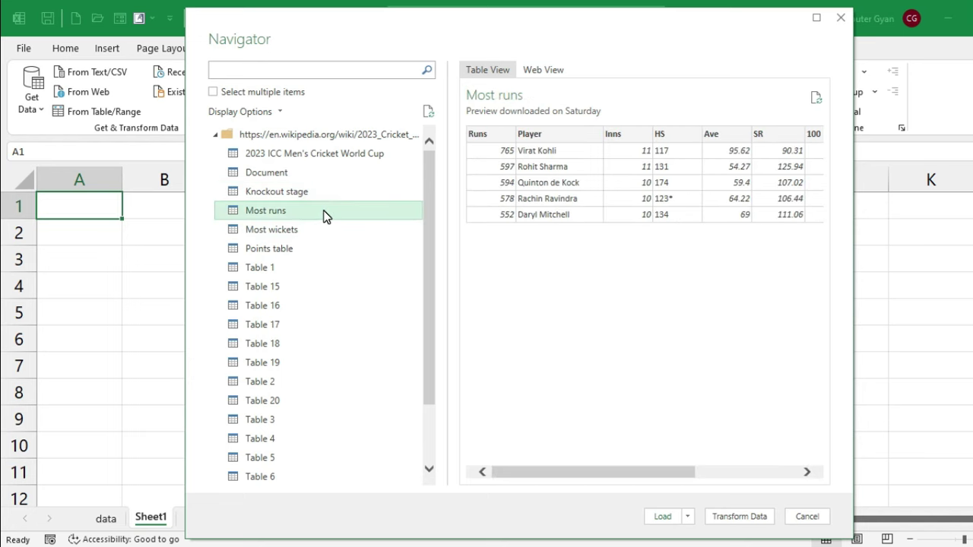
{"action": "left_click", "coordinate": [322, 229]}
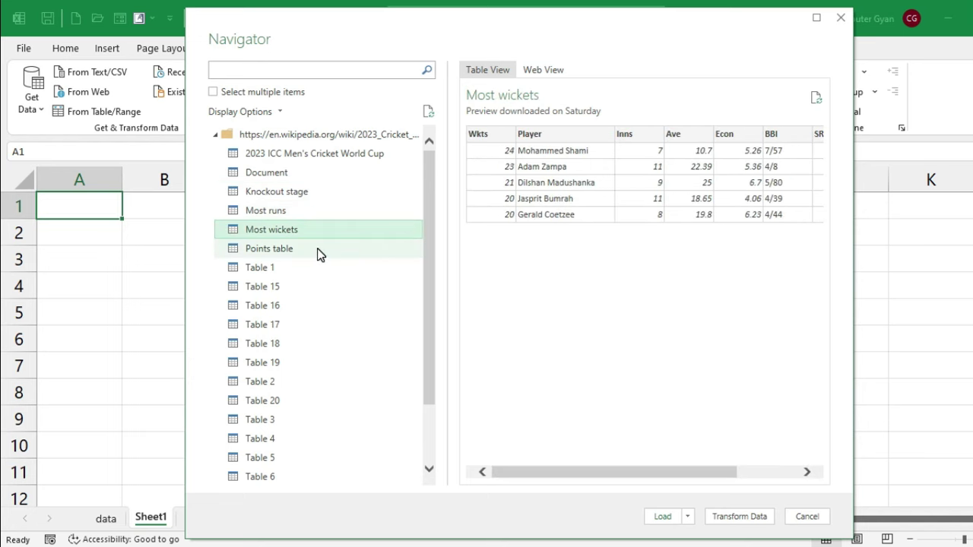
{"action": "left_click", "coordinate": [318, 252]}
Preview Tables 1, 15, 2, 5, 6 and 20 in the Navigator.
{"action": "left_click", "coordinate": [314, 269]}
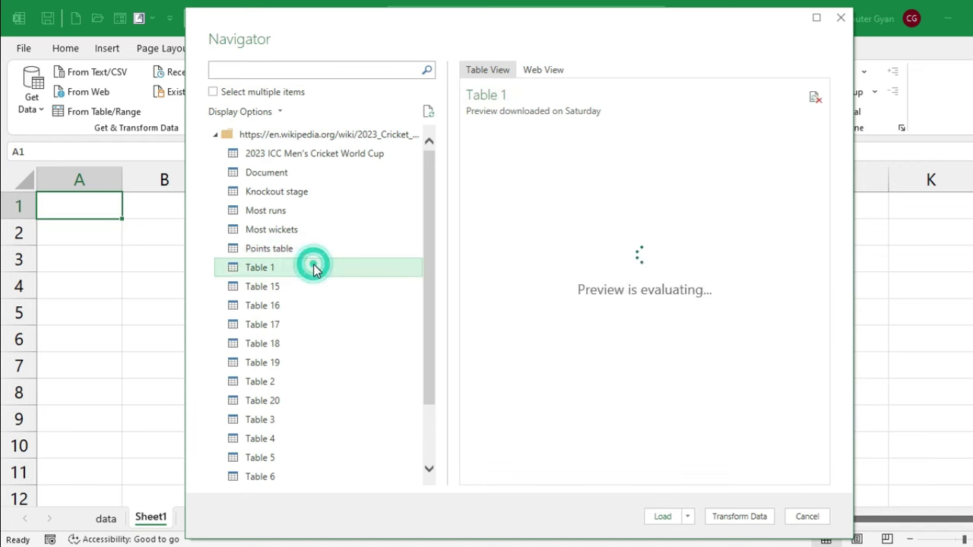
{"action": "left_click_drag", "start_coordinate": [570, 477], "coordinate": [708, 476]}
{"action": "left_click", "coordinate": [291, 287]}
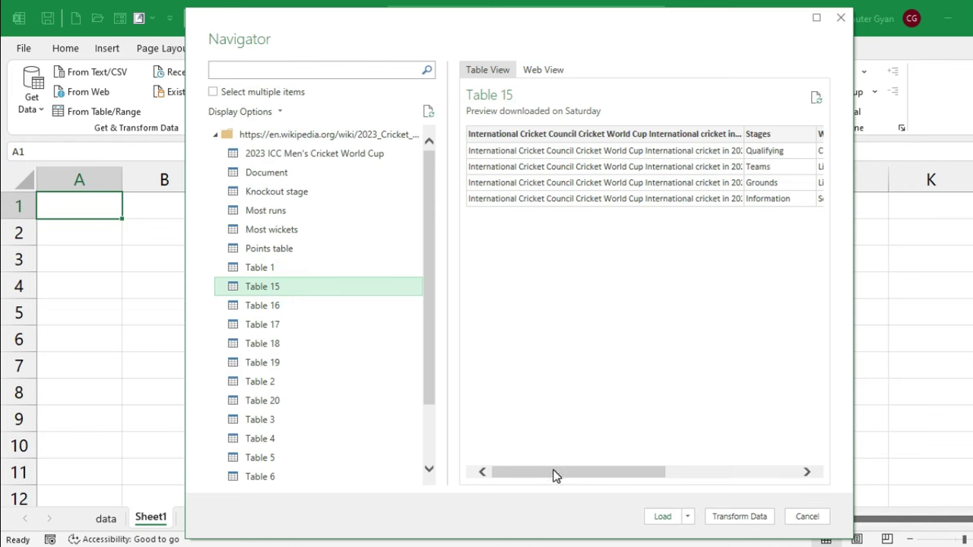
{"action": "left_click_drag", "start_coordinate": [555, 475], "coordinate": [734, 476]}
{"action": "left_click", "coordinate": [276, 386]}
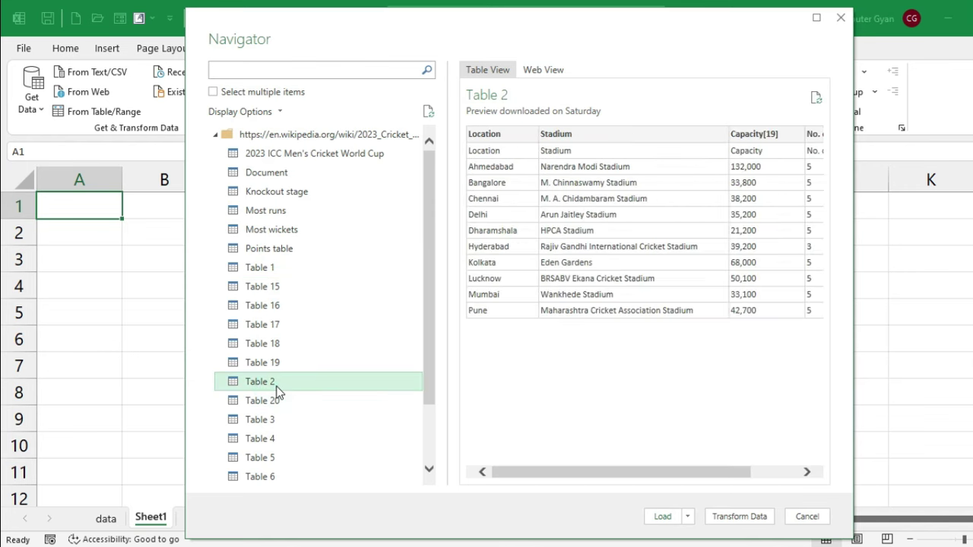
{"action": "left_click_drag", "start_coordinate": [541, 471], "coordinate": [662, 472]}
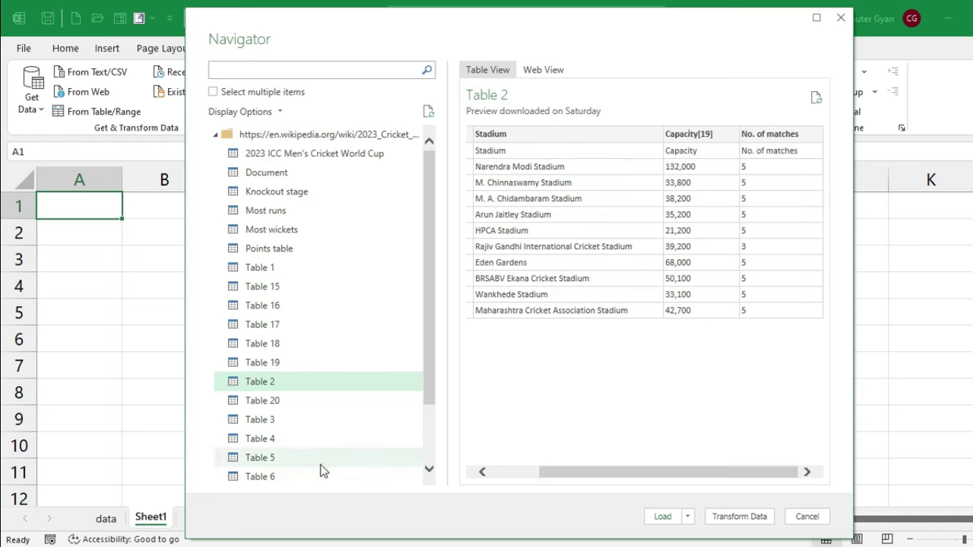
{"action": "left_click", "coordinate": [286, 456]}
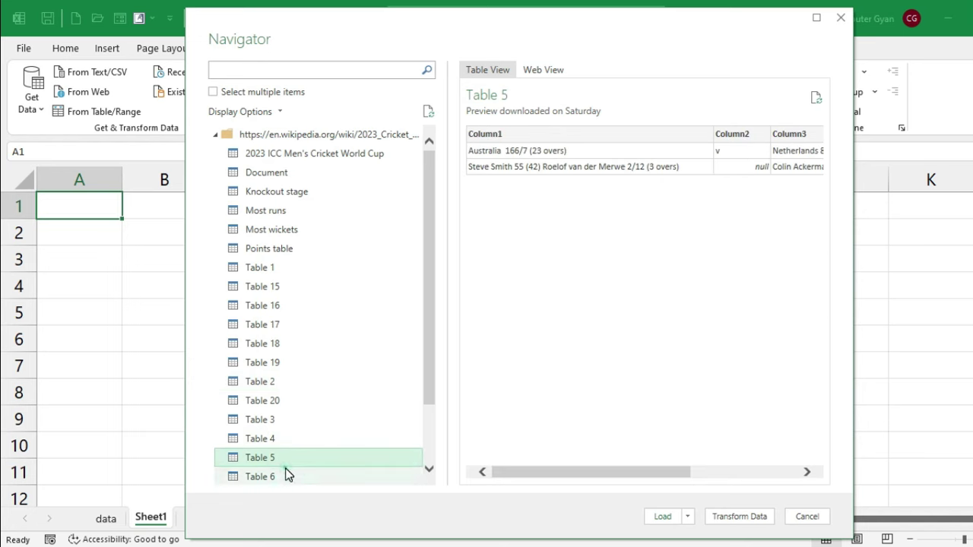
{"action": "left_click", "coordinate": [285, 475]}
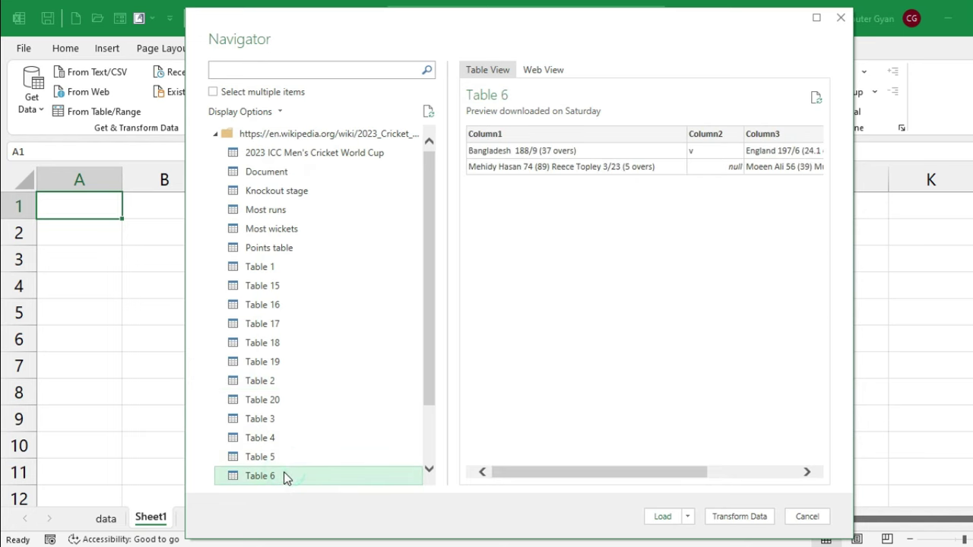
{"action": "left_click", "coordinate": [274, 396]}
{"action": "left_click", "coordinate": [272, 382]}
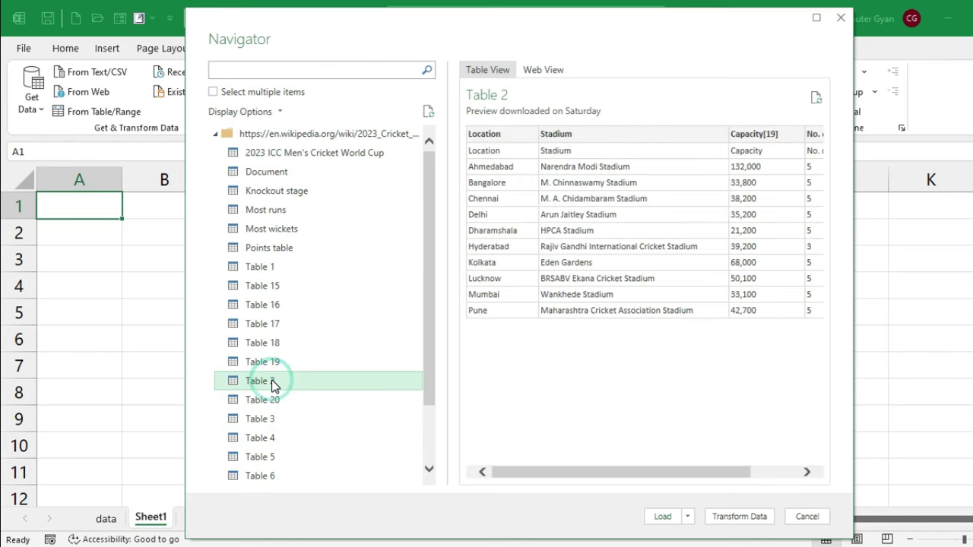
Reselect the Points table and load it into the workbook.
{"action": "left_click", "coordinate": [285, 247]}
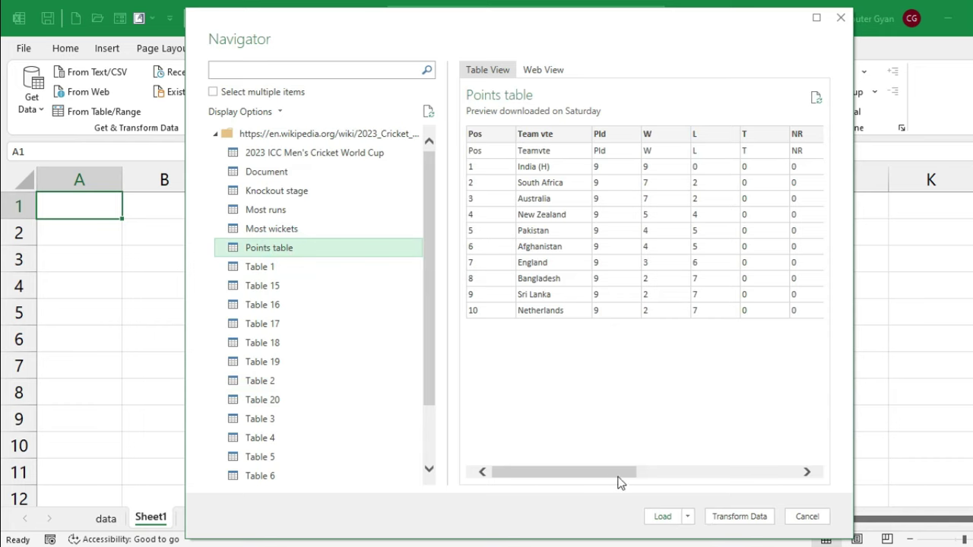
{"action": "left_click_drag", "start_coordinate": [618, 475], "coordinate": [783, 477]}
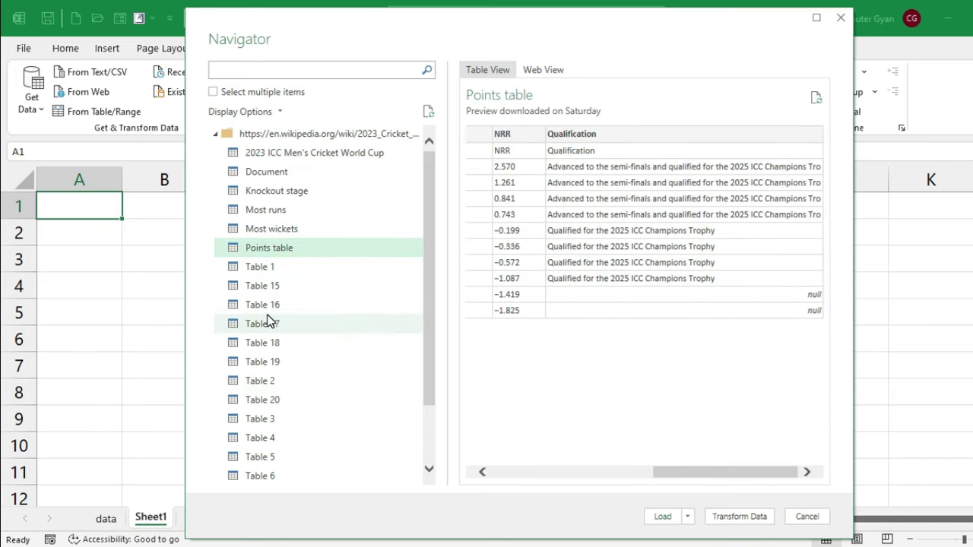
{"action": "left_click", "coordinate": [662, 517]}
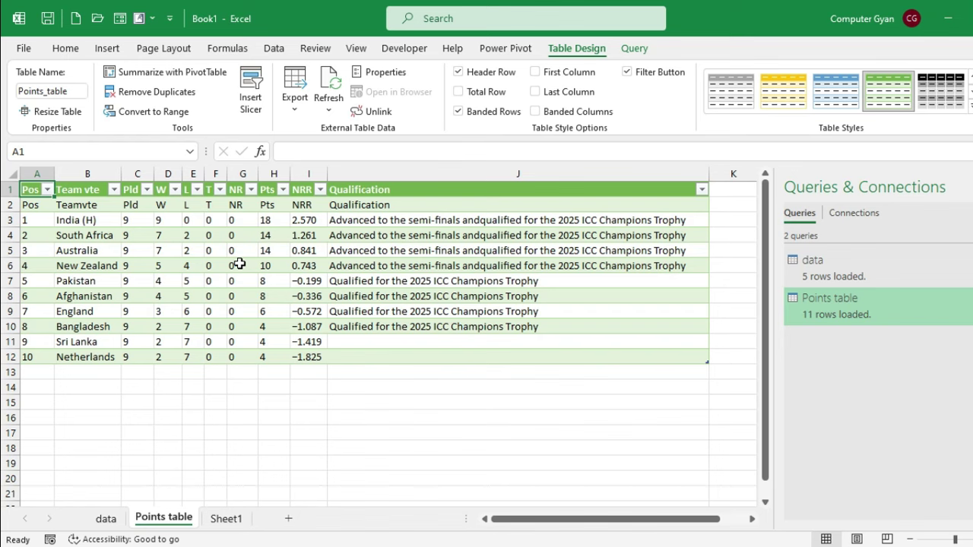
Select cell H6 in the Points table, then switch between sheets ending on the data sheet.
{"action": "left_click", "coordinate": [272, 48]}
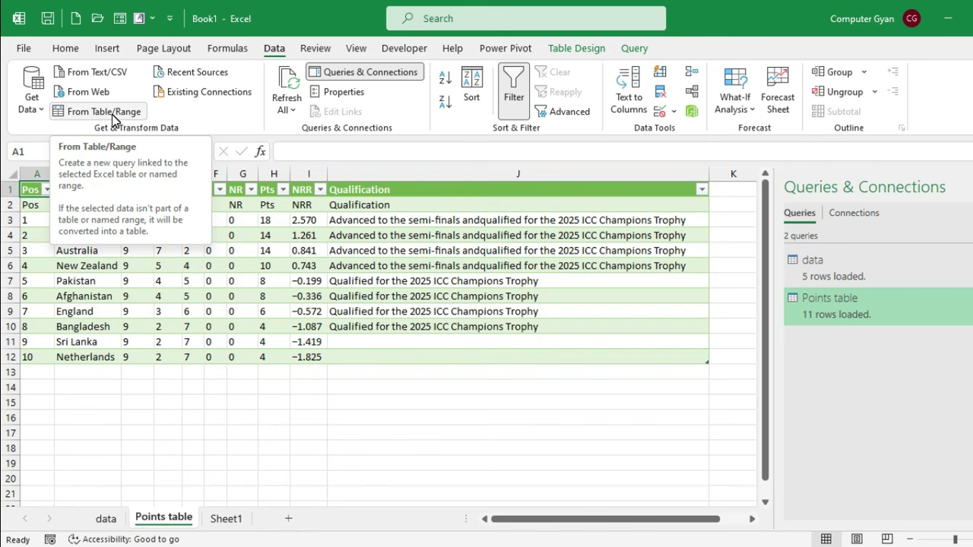
{"action": "left_click", "coordinate": [259, 266]}
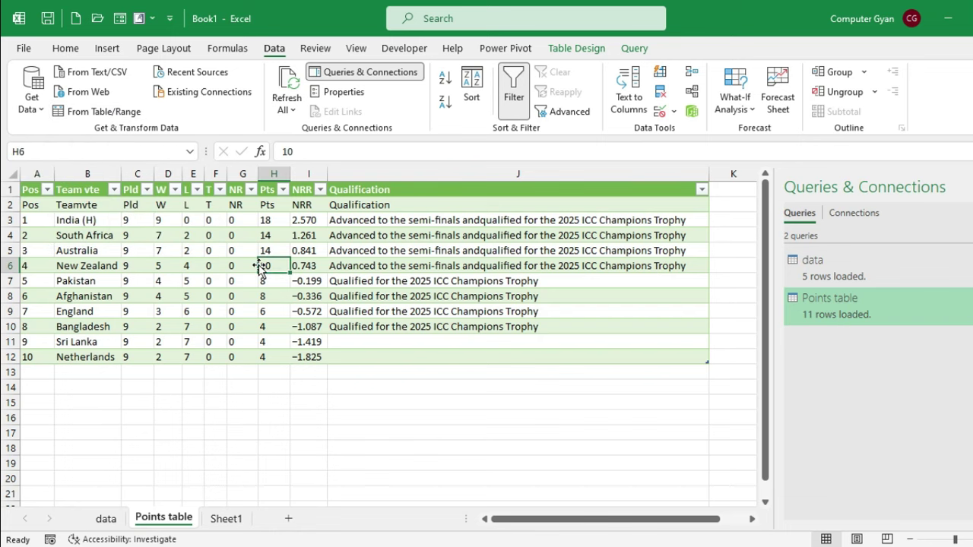
{"action": "left_click", "coordinate": [106, 518]}
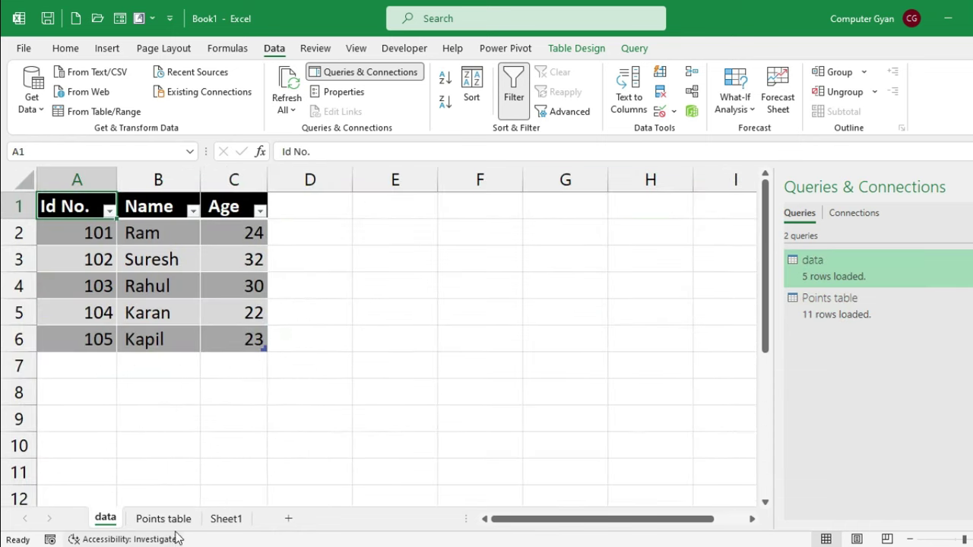
{"action": "left_click", "coordinate": [166, 520]}
{"action": "left_click", "coordinate": [106, 518]}
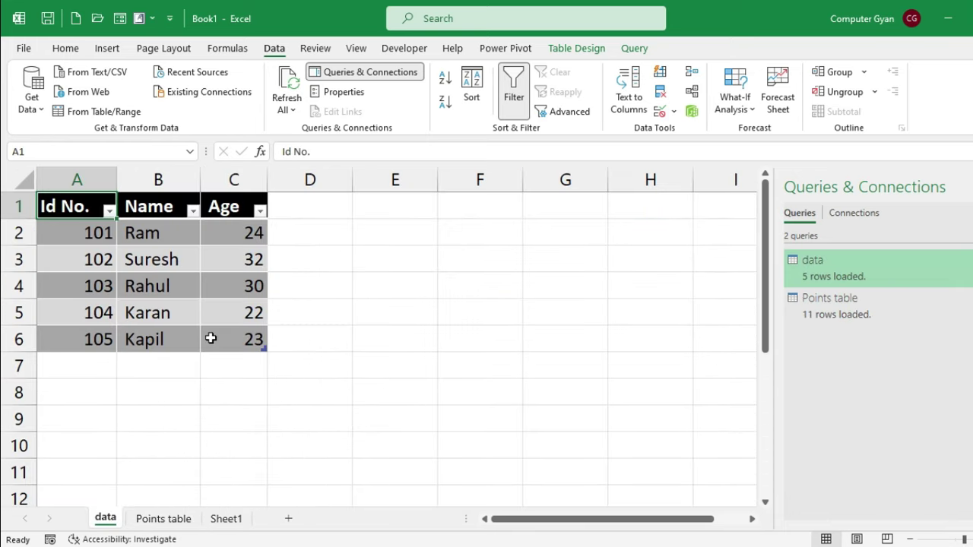
Build the data (2) query with From Table/Range, browse the other queries, and open Remove Rows.
{"action": "left_click", "coordinate": [103, 113]}
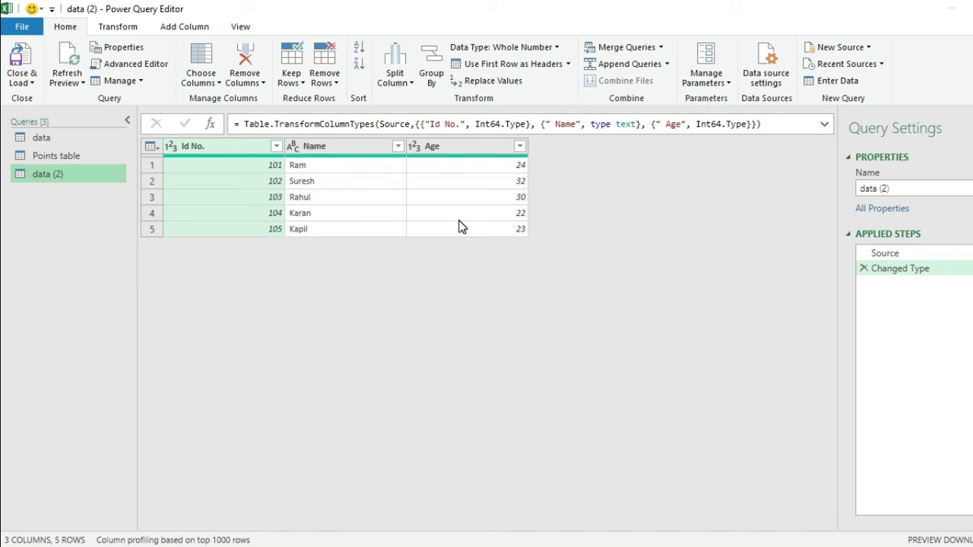
{"action": "left_click", "coordinate": [384, 152]}
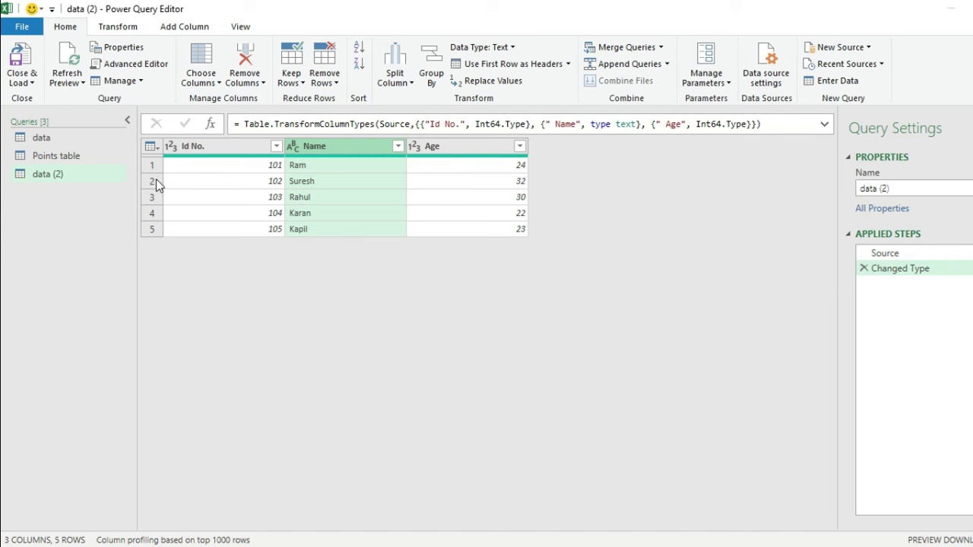
{"action": "left_click", "coordinate": [44, 135]}
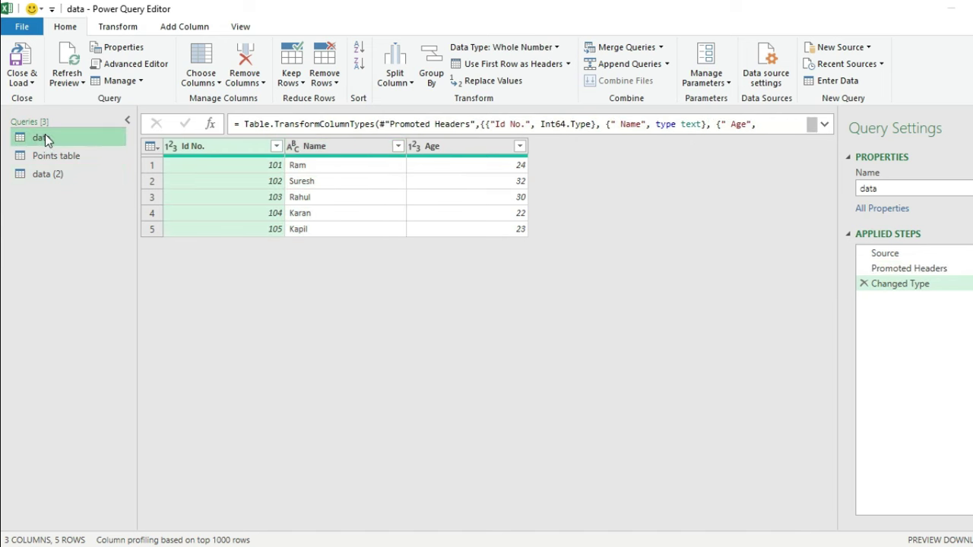
{"action": "left_click", "coordinate": [53, 155]}
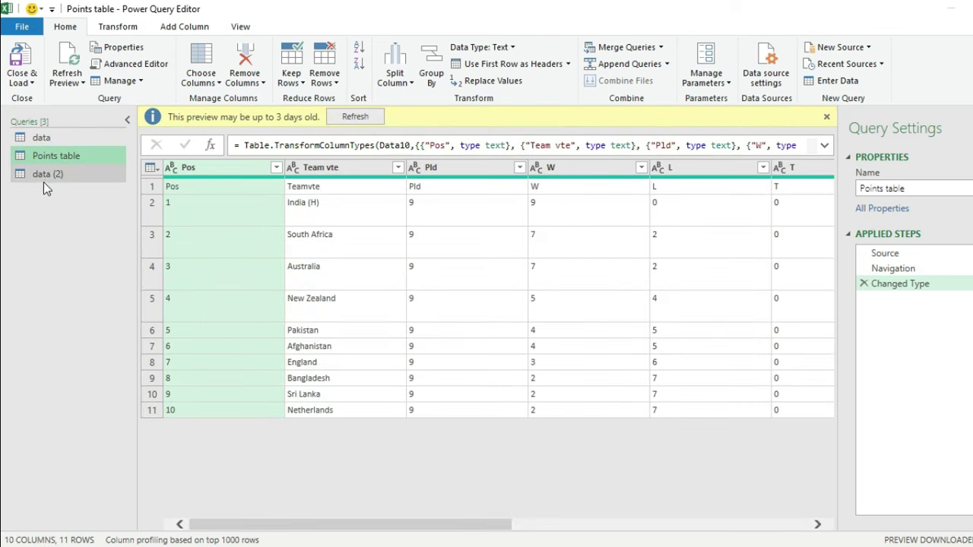
{"action": "left_click", "coordinate": [70, 174]}
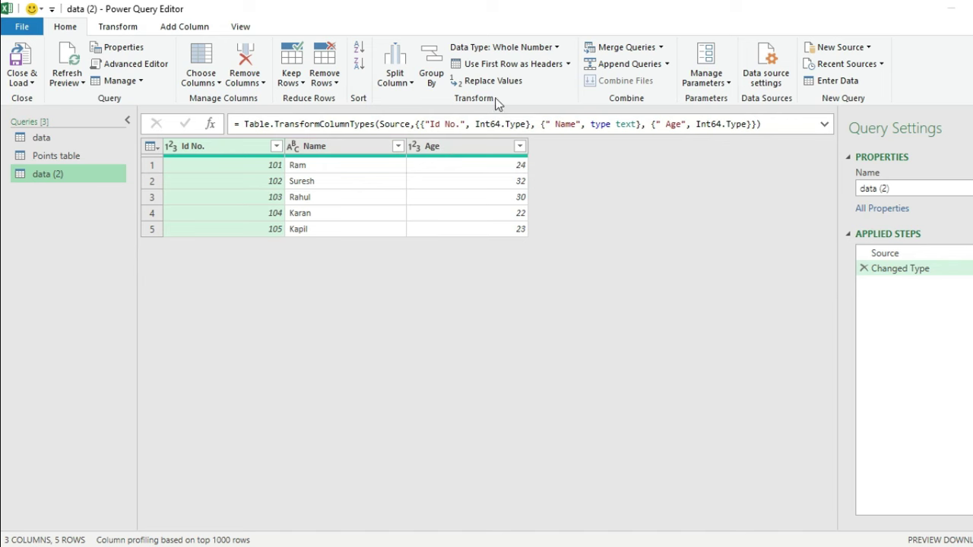
{"action": "left_click", "coordinate": [298, 165]}
{"action": "left_click", "coordinate": [320, 82]}
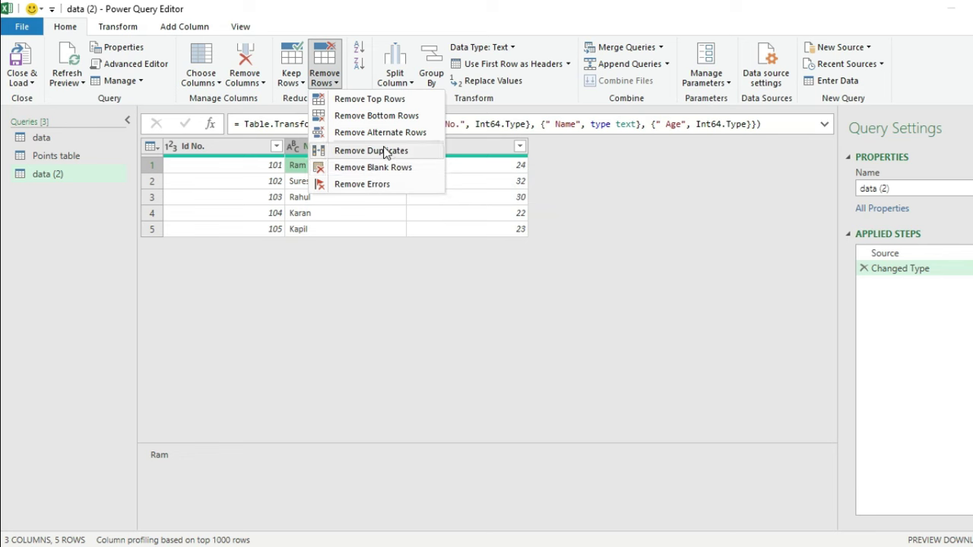
Remove the bottom 2 rows from data (2), close the editor, and keep the changes.
{"action": "left_click", "coordinate": [384, 118]}
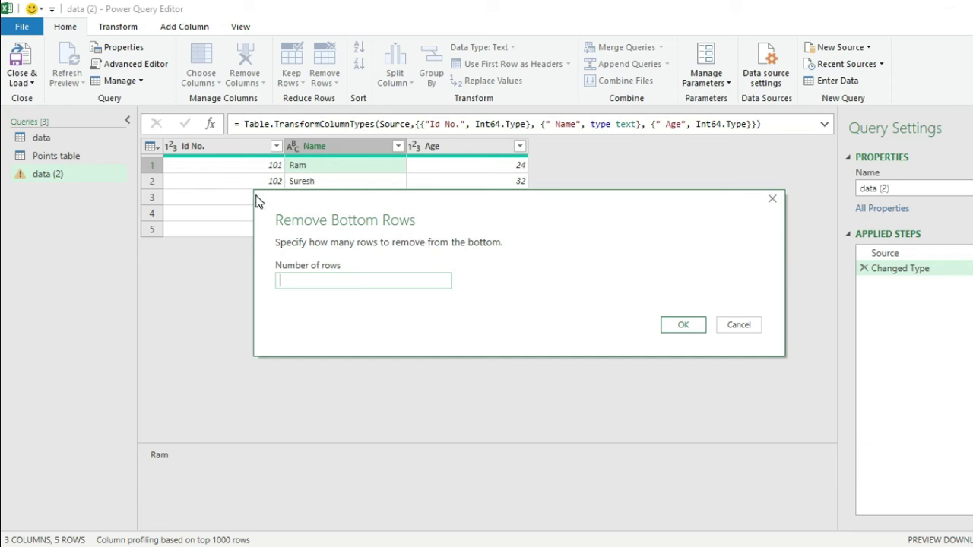
{"action": "left_click", "coordinate": [685, 325]}
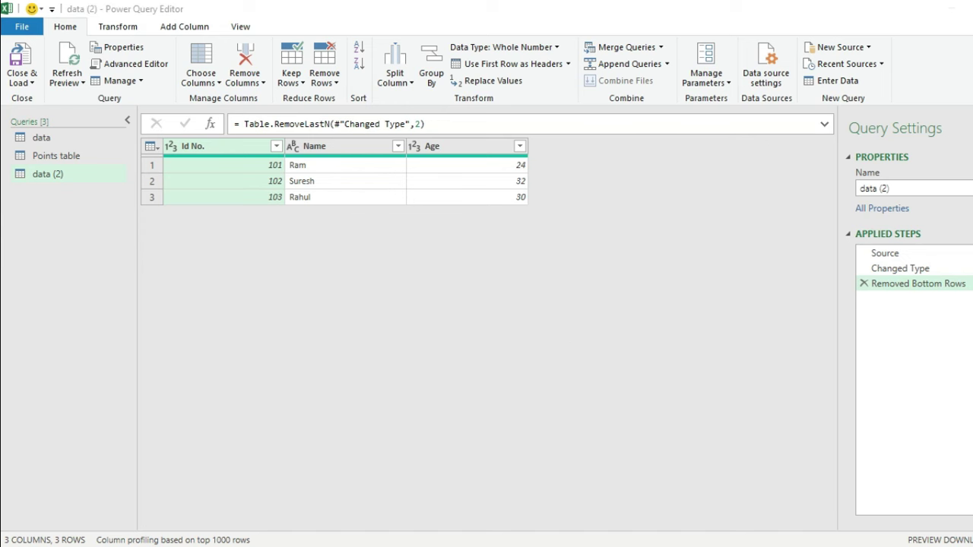
{"action": "key", "text": "alt+F4"}
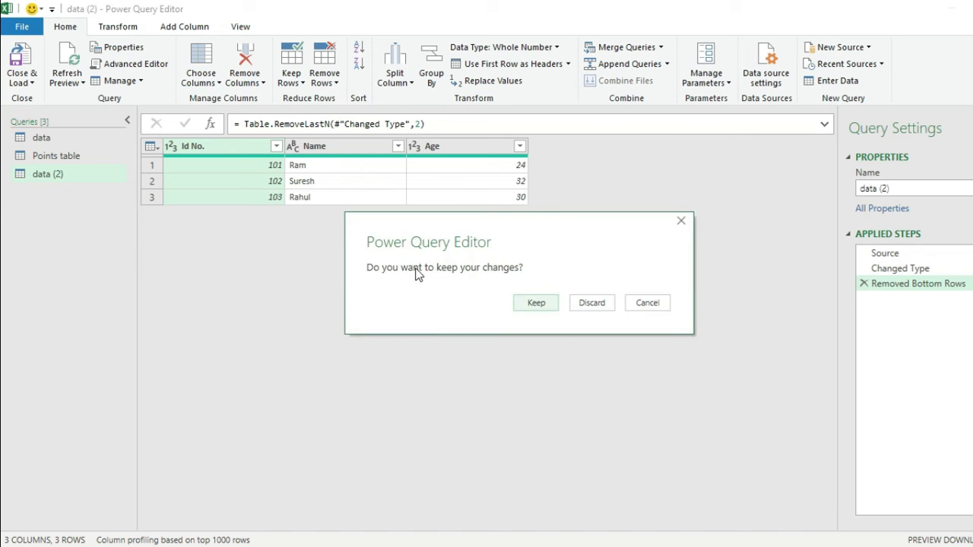
{"action": "left_click", "coordinate": [536, 304]}
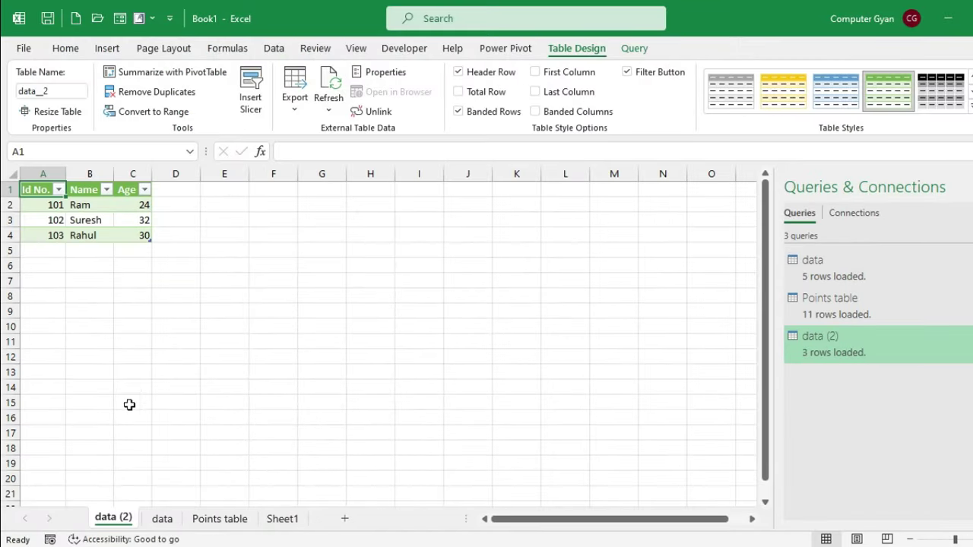
Compare the data and data (2) sheets, then select empty cell D1 beside the 3-row table.
{"action": "scroll", "coordinate": [152, 286], "scroll_direction": "up", "scroll_amount": 2}
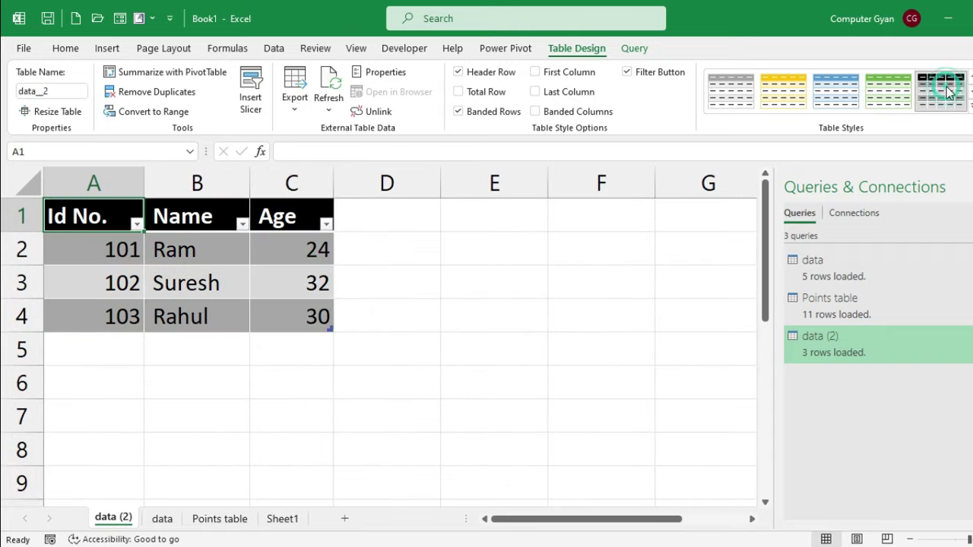
{"action": "left_click", "coordinate": [162, 518]}
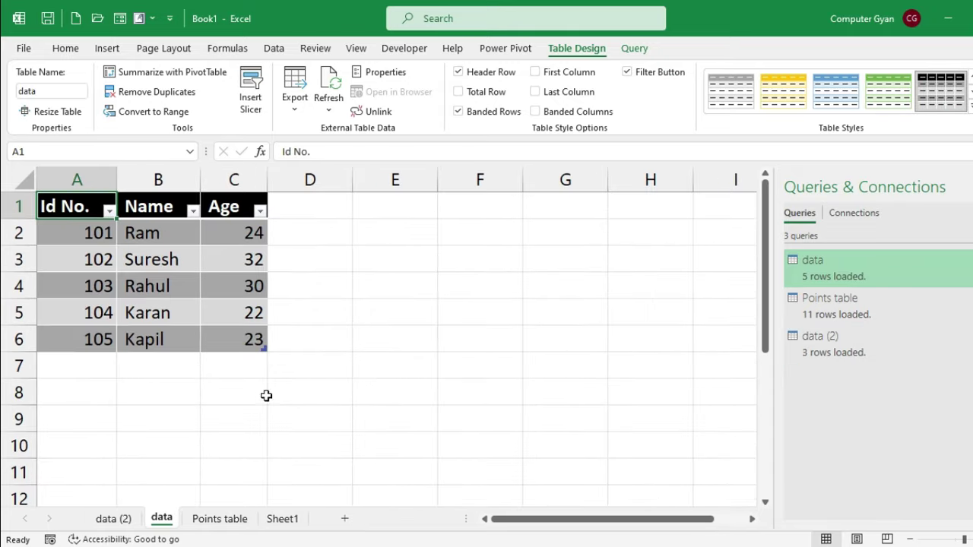
{"action": "left_click", "coordinate": [114, 520]}
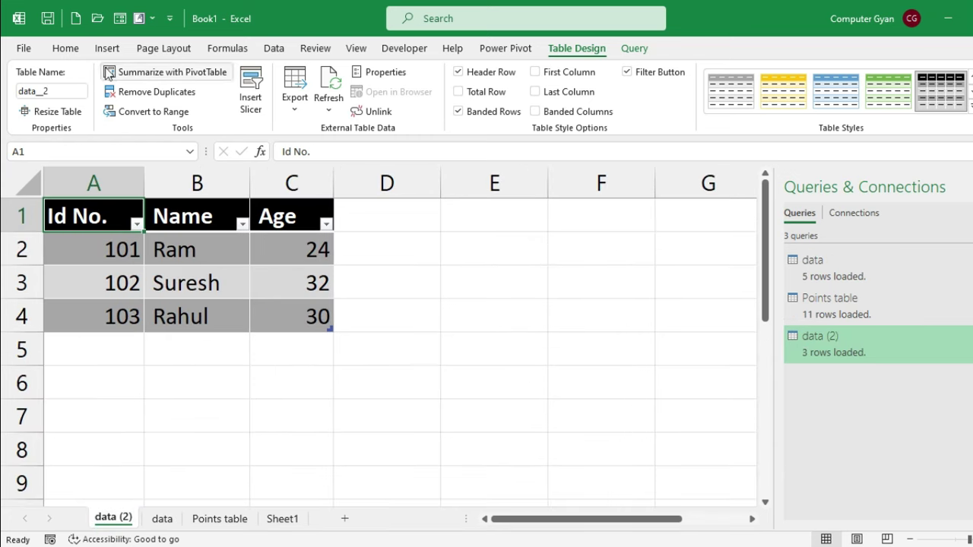
{"action": "left_click", "coordinate": [274, 48]}
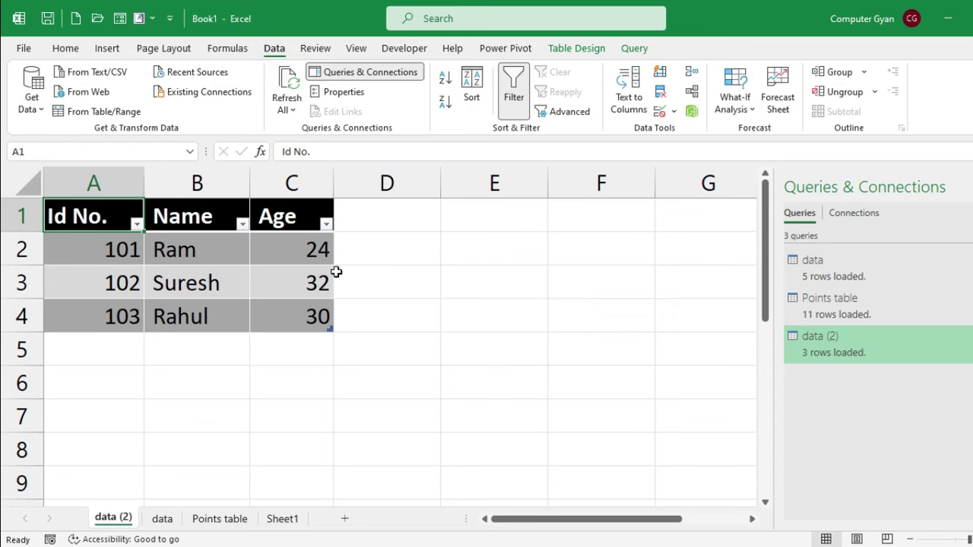
{"action": "left_click", "coordinate": [384, 215]}
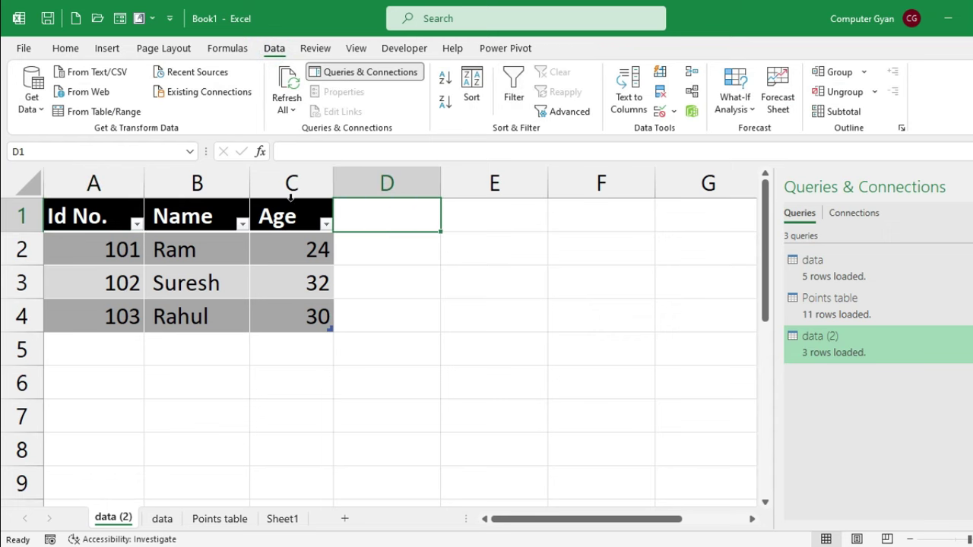
Review the data.txt and Wikipedia cricket page entries in Recent Sources, close it, then go to Sheet1.
{"action": "left_click", "coordinate": [196, 85]}
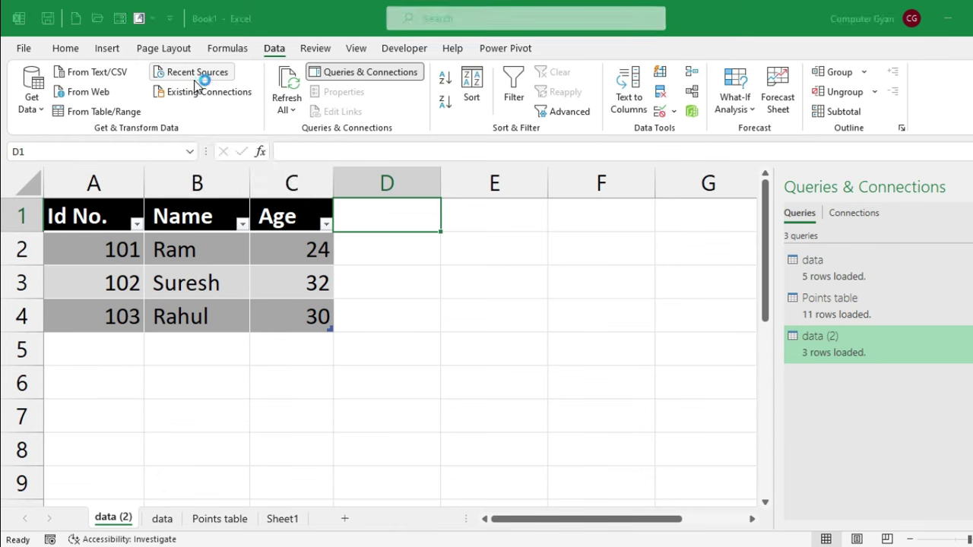
{"action": "left_click_drag", "start_coordinate": [500, 215], "coordinate": [439, 114]}
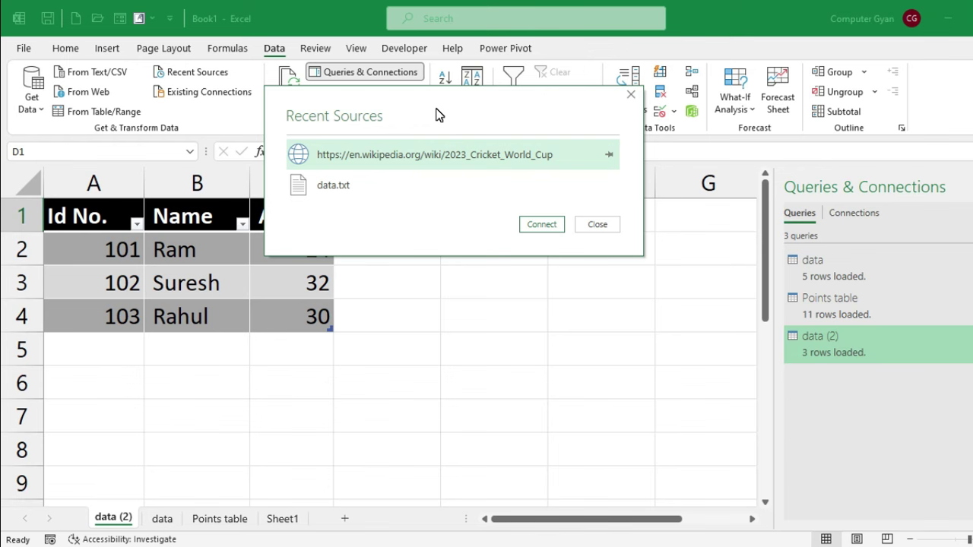
{"action": "left_click", "coordinate": [364, 190]}
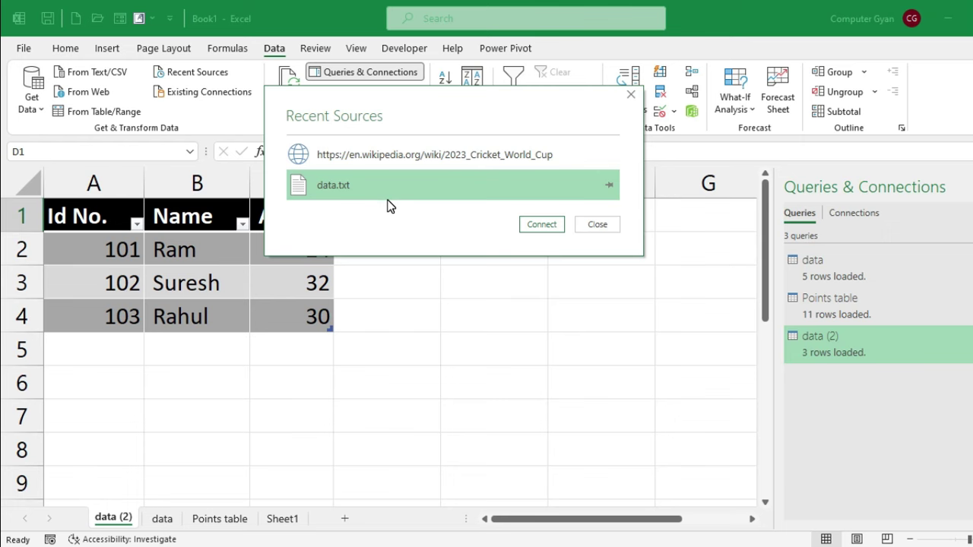
{"action": "left_click", "coordinate": [383, 161]}
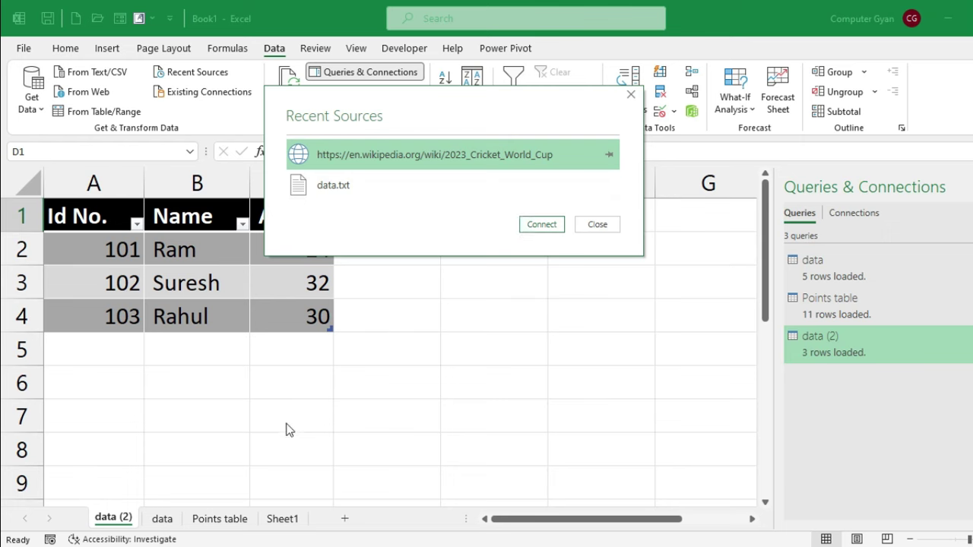
{"action": "left_click", "coordinate": [616, 229]}
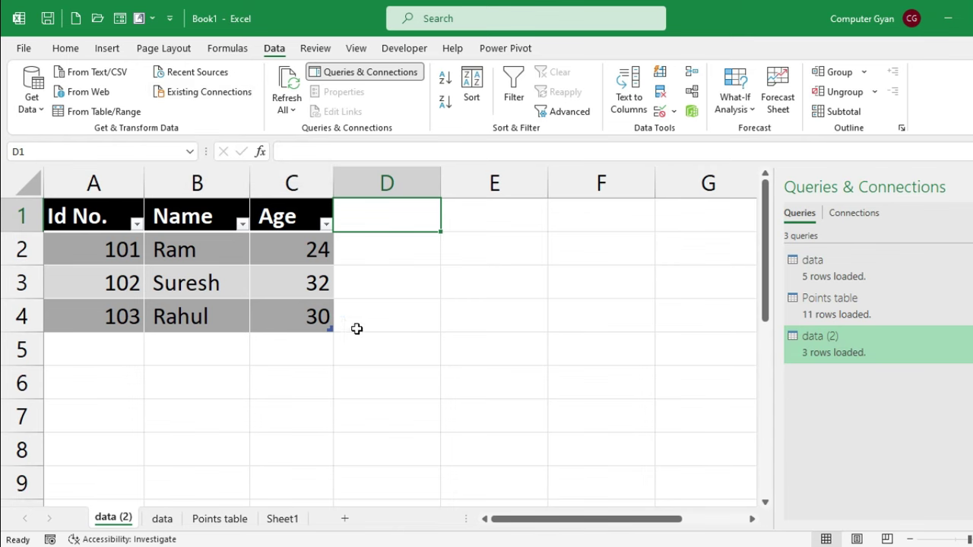
{"action": "left_click", "coordinate": [288, 523]}
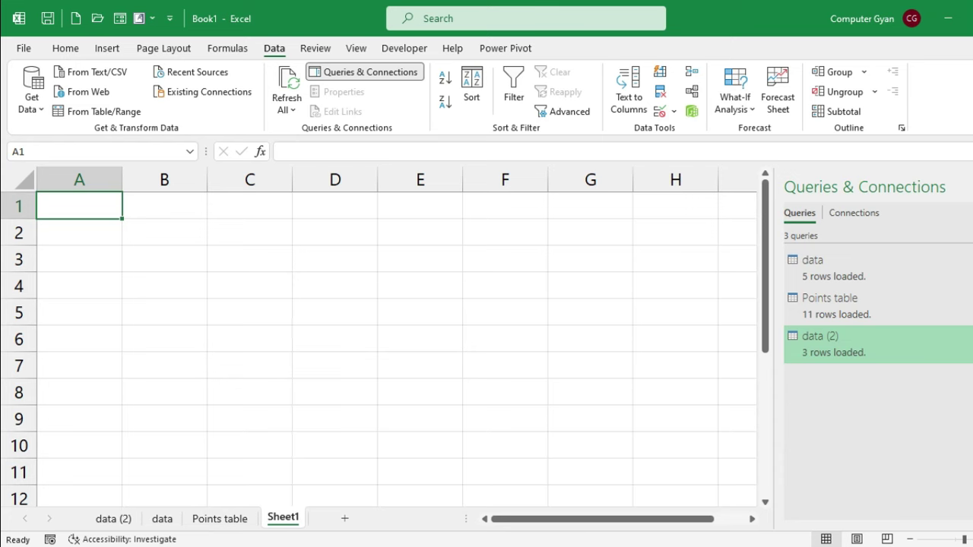
Hide the Queries & Connections pane and pick the Pivot table workbook on drive D as a data source.
{"action": "key", "text": "alt+a+o"}
{"action": "left_click", "coordinate": [218, 97]}
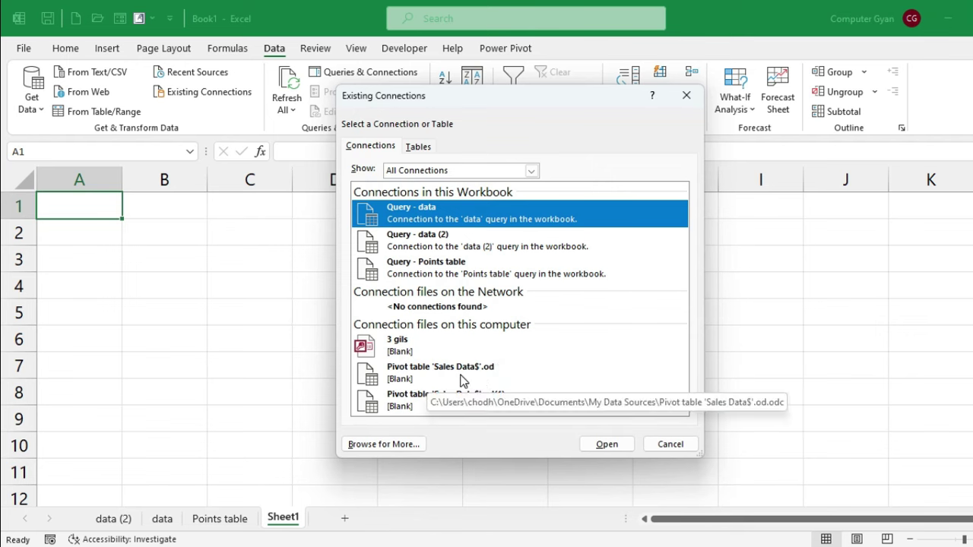
{"action": "left_click", "coordinate": [397, 447]}
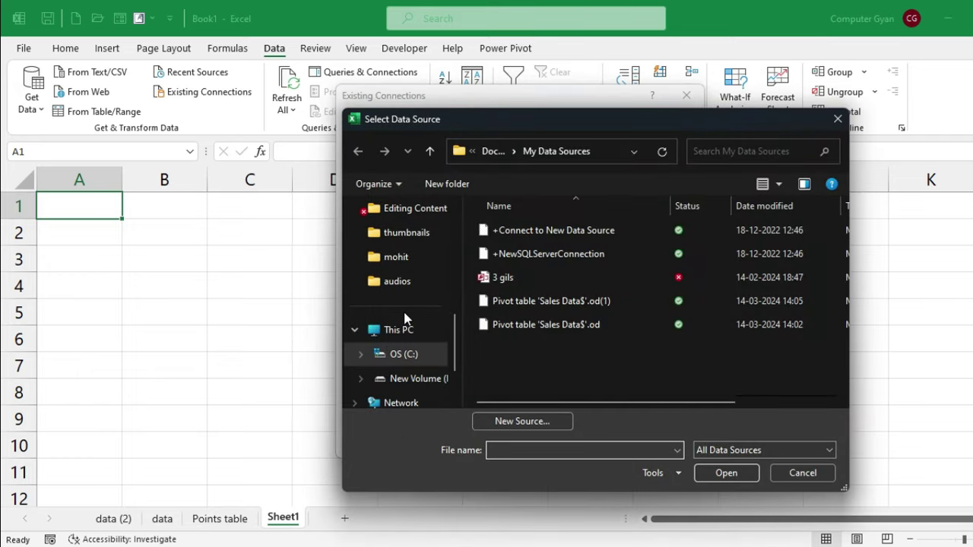
{"action": "left_click", "coordinate": [399, 270]}
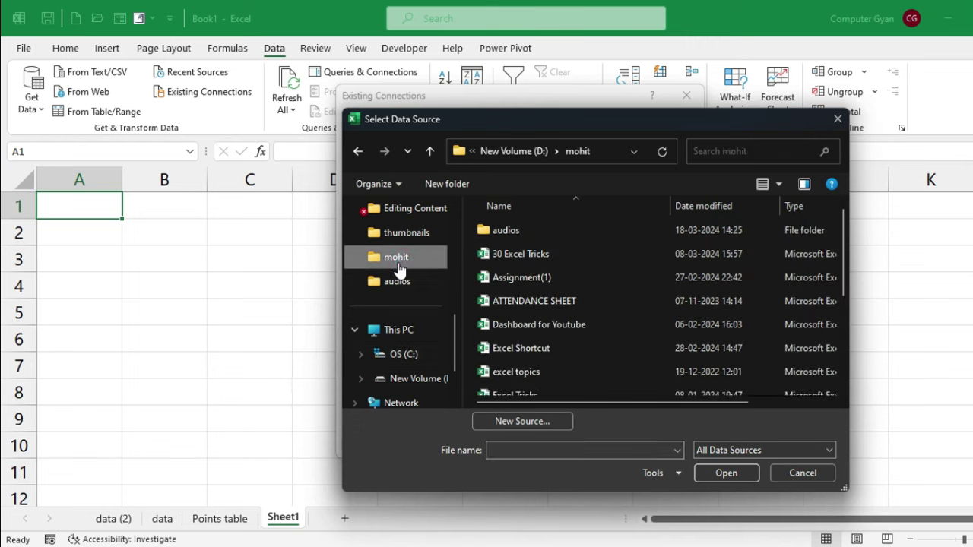
{"action": "scroll", "coordinate": [608, 319], "scroll_direction": "down", "scroll_amount": 3}
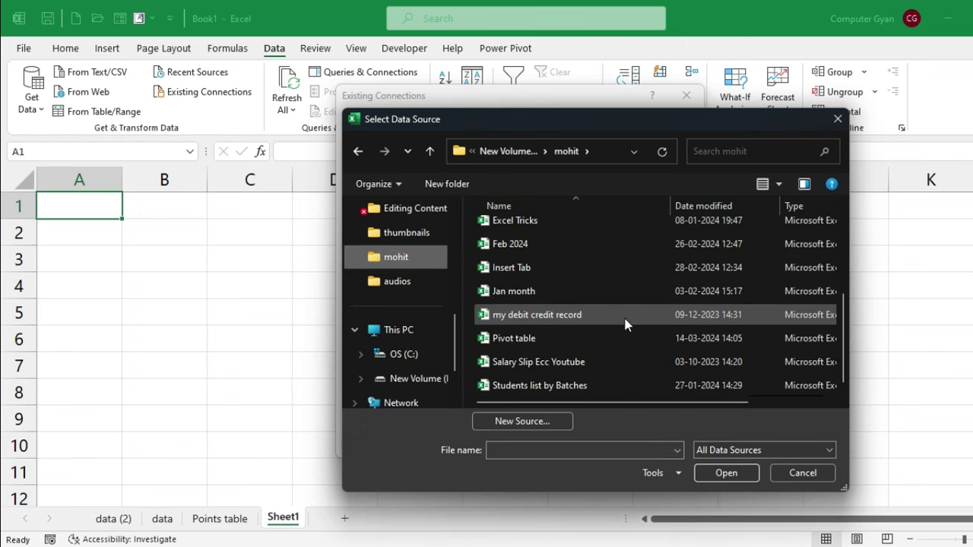
{"action": "left_click", "coordinate": [506, 341]}
{"action": "left_click", "coordinate": [741, 470]}
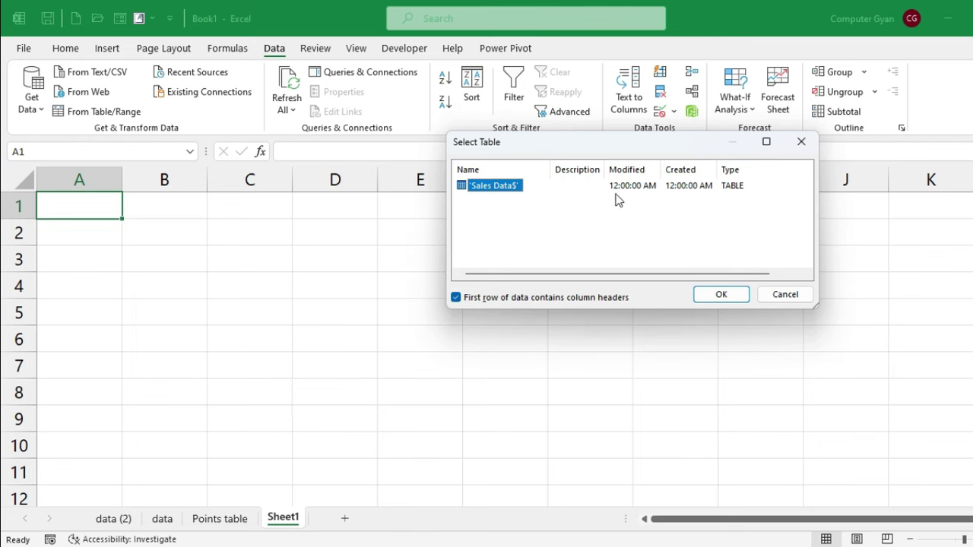
Import the Sales Data$ table as a PivotTable Report at =$A$1 on the existing worksheet.
{"action": "left_click", "coordinate": [734, 298]}
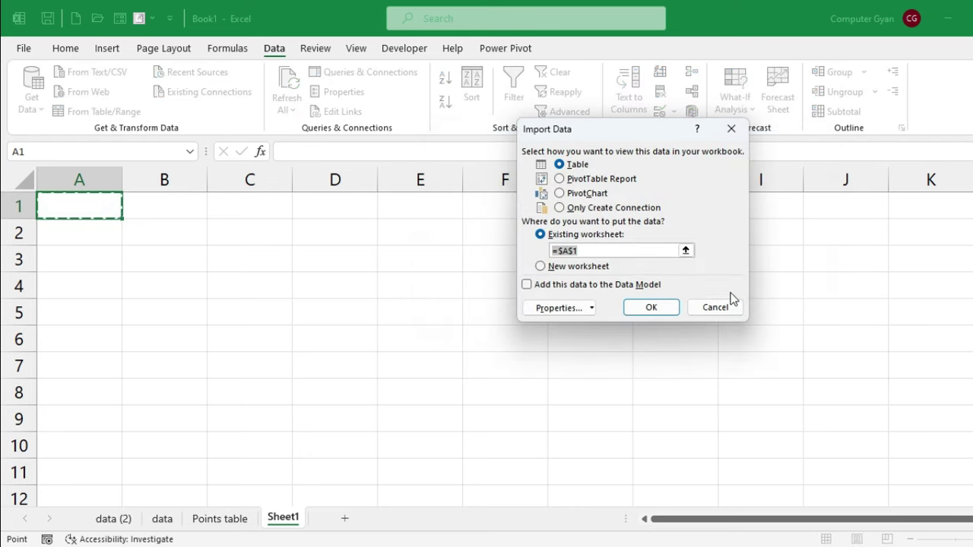
{"action": "left_click", "coordinate": [574, 166]}
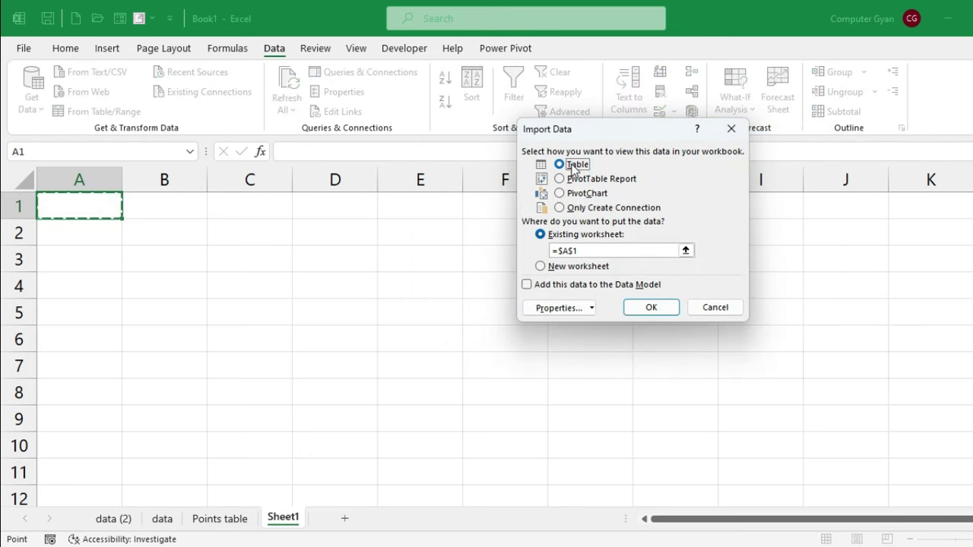
{"action": "left_click", "coordinate": [576, 182]}
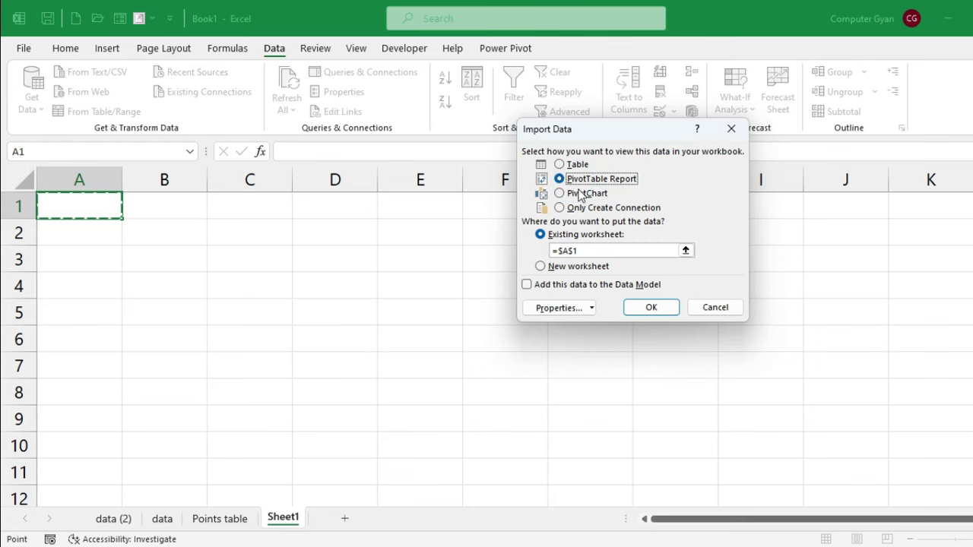
{"action": "left_click", "coordinate": [580, 194]}
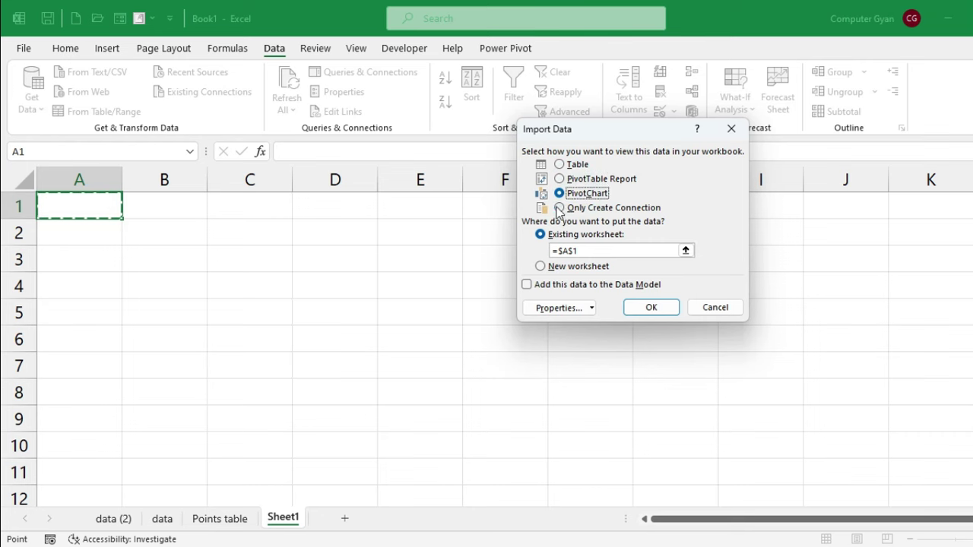
{"action": "left_click", "coordinate": [559, 208]}
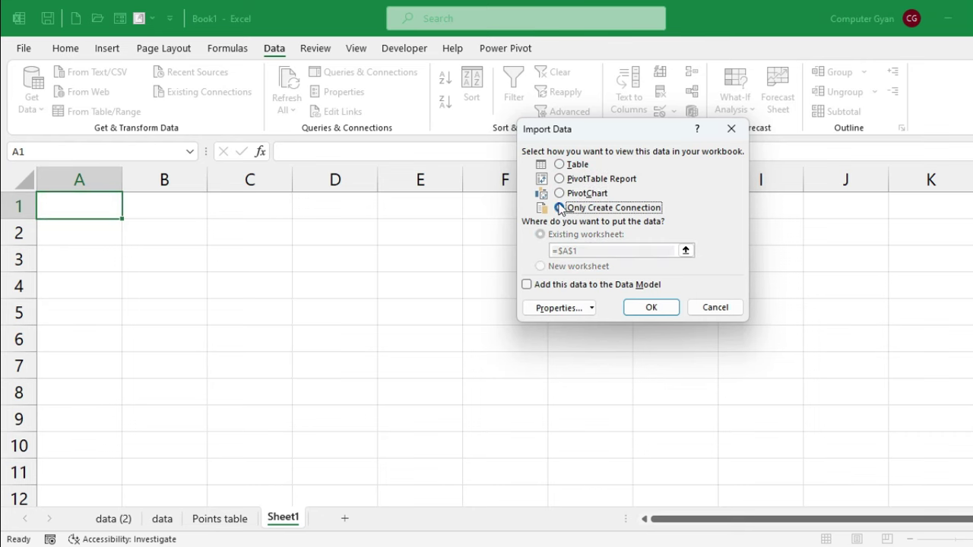
{"action": "left_click", "coordinate": [572, 180]}
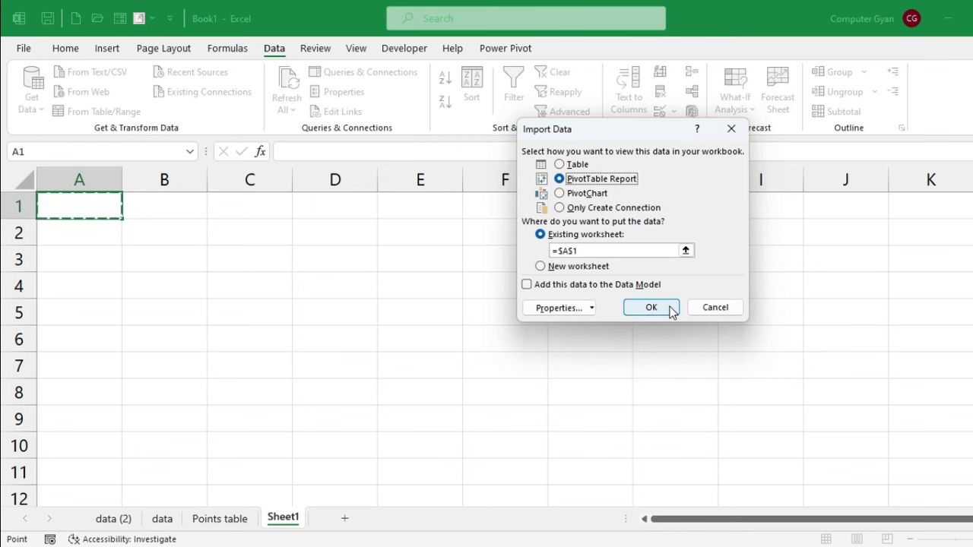
{"action": "left_click", "coordinate": [669, 308]}
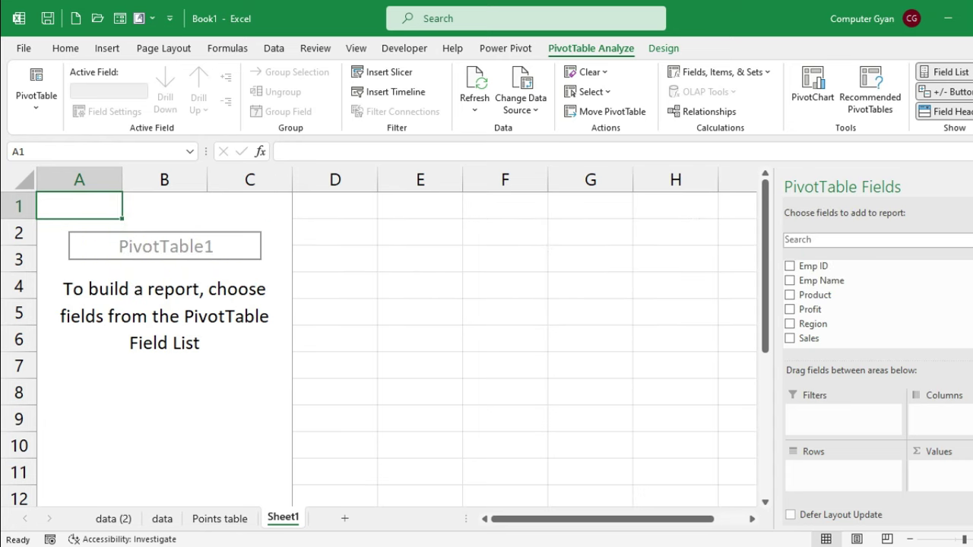
Put Product in rows and Sum of Sales in values, then add Region to Filters.
{"action": "left_click", "coordinate": [789, 295]}
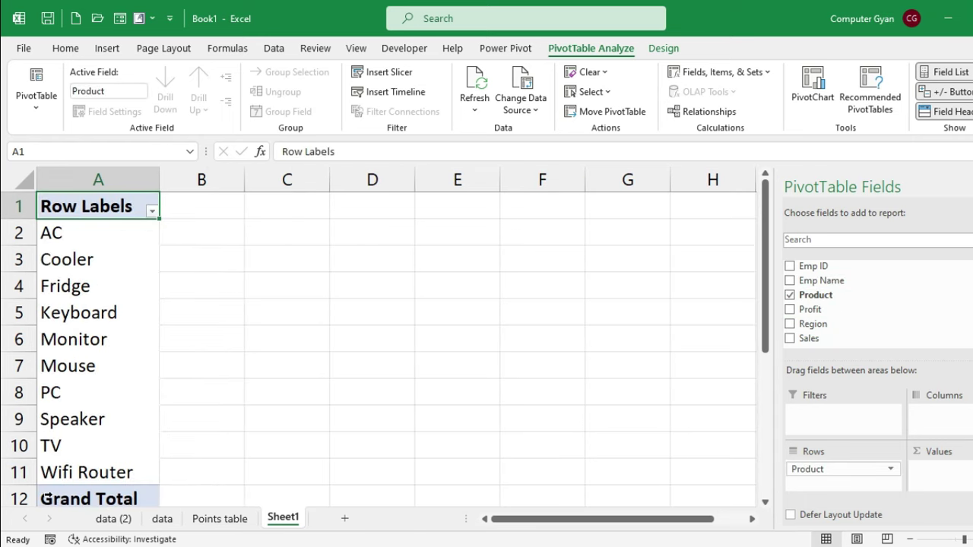
{"action": "left_click", "coordinate": [789, 339]}
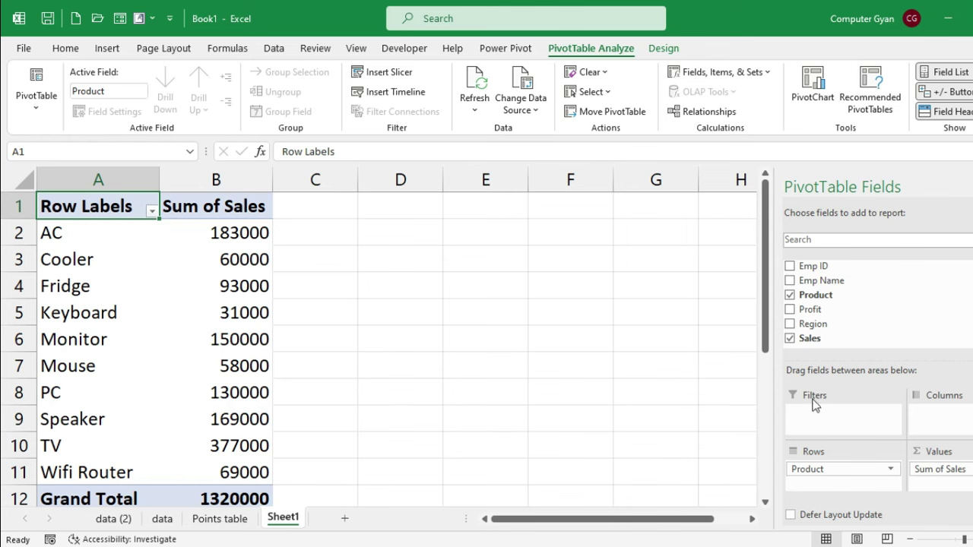
{"action": "left_click_drag", "start_coordinate": [827, 328], "coordinate": [827, 423]}
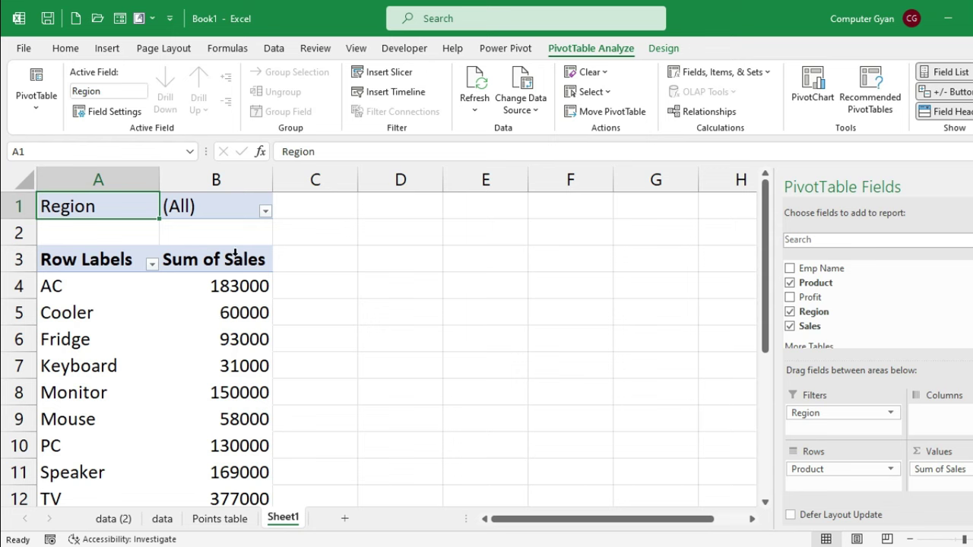
Filter the pivot table's Region field to North only.
{"action": "key", "text": "alt+a"}
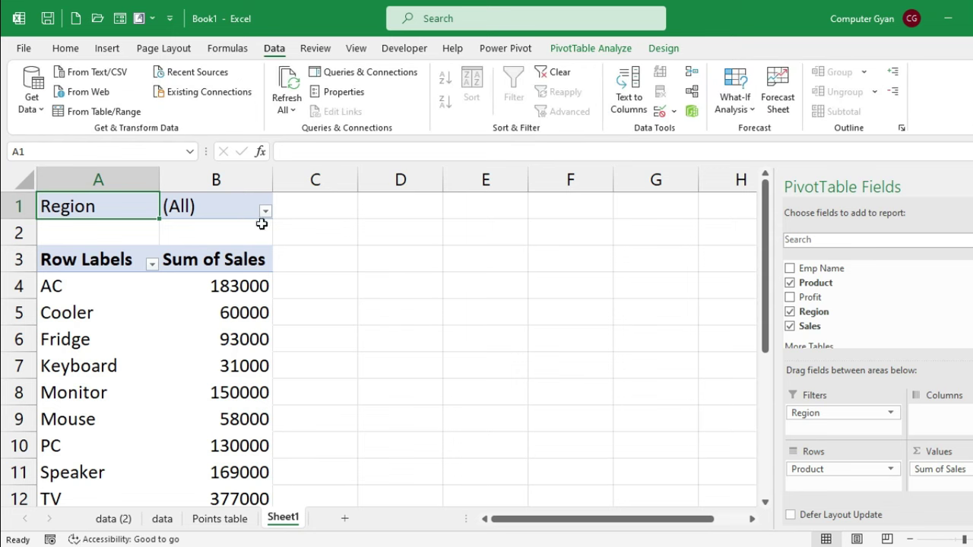
{"action": "left_click", "coordinate": [265, 212]}
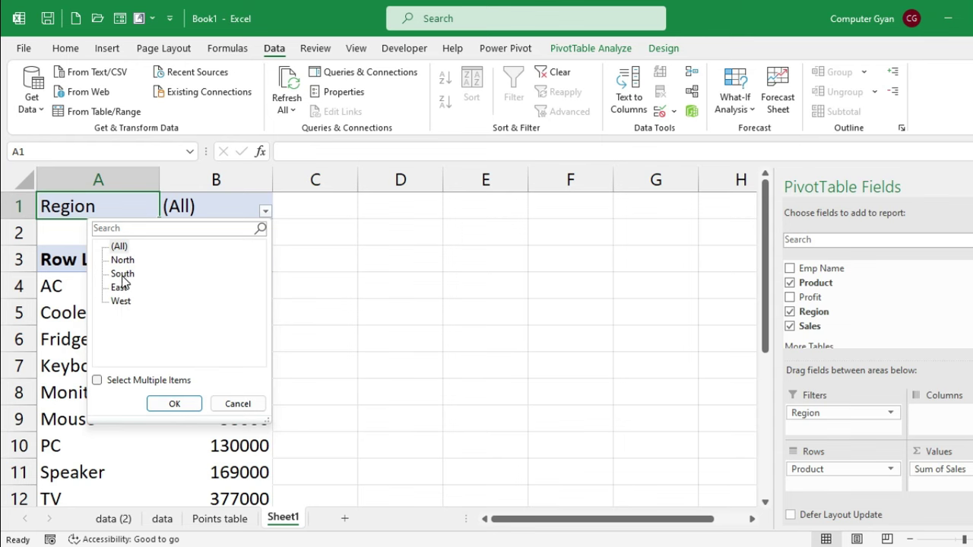
{"action": "left_click", "coordinate": [121, 260]}
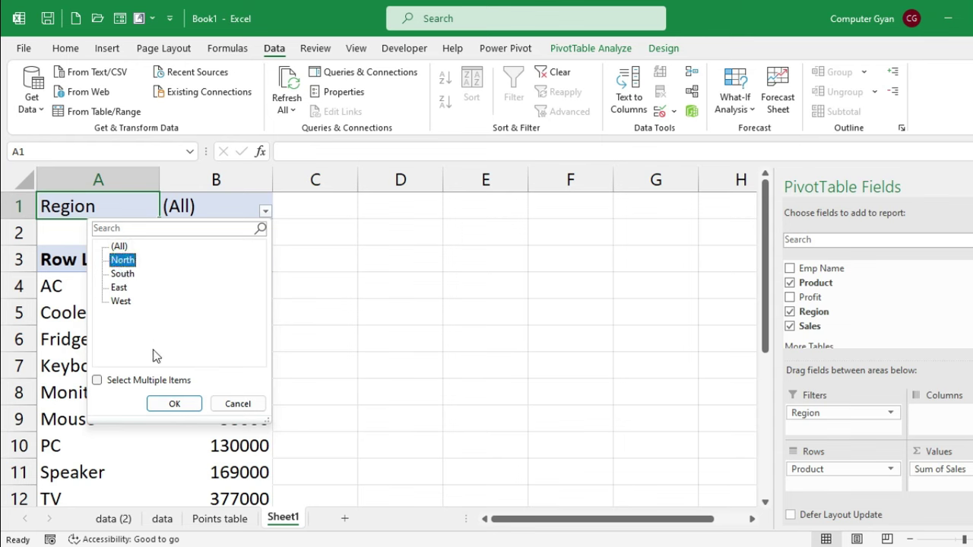
{"action": "left_click", "coordinate": [175, 404]}
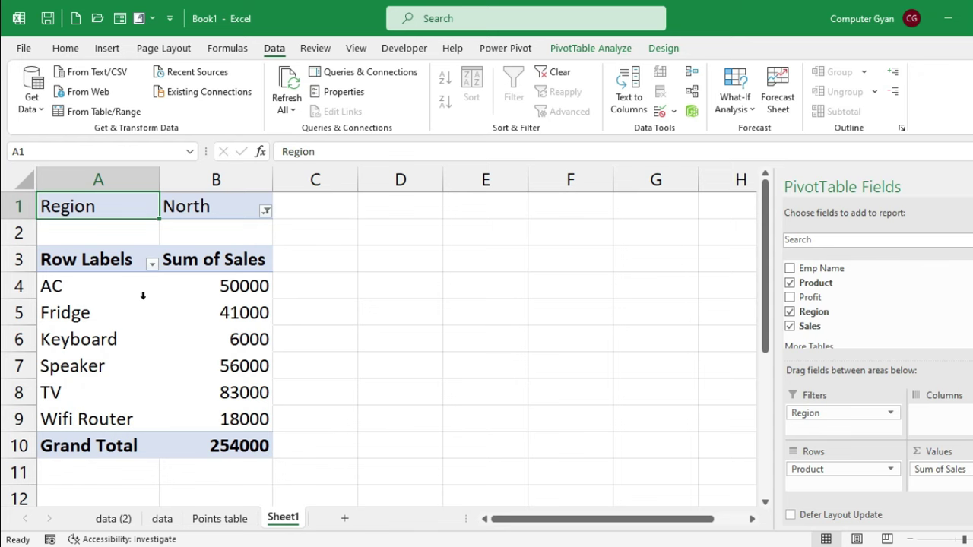
Switch the Region filter to East, then back to all regions.
{"action": "left_click", "coordinate": [265, 211]}
{"action": "left_click", "coordinate": [118, 288]}
{"action": "left_click", "coordinate": [174, 404]}
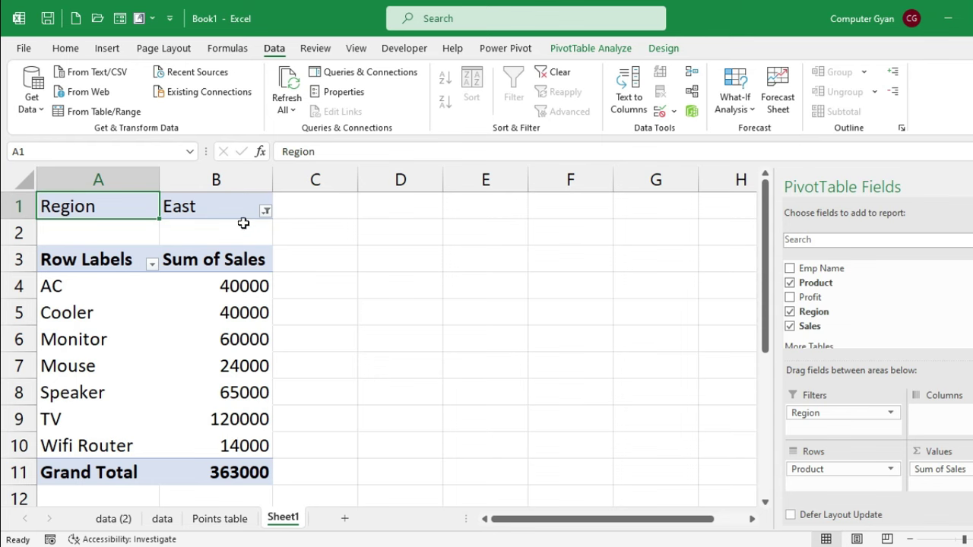
{"action": "left_click", "coordinate": [265, 211]}
{"action": "left_click", "coordinate": [120, 247]}
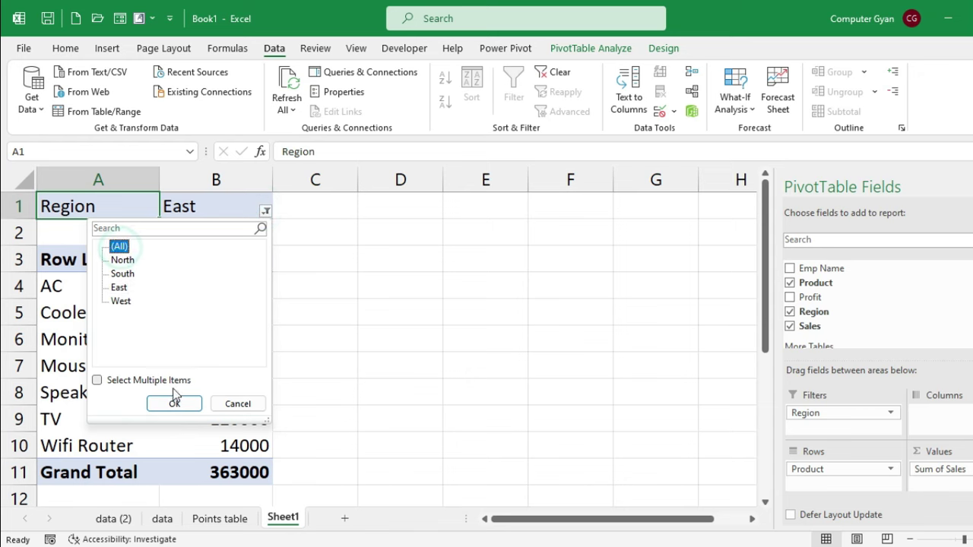
{"action": "left_click", "coordinate": [174, 404]}
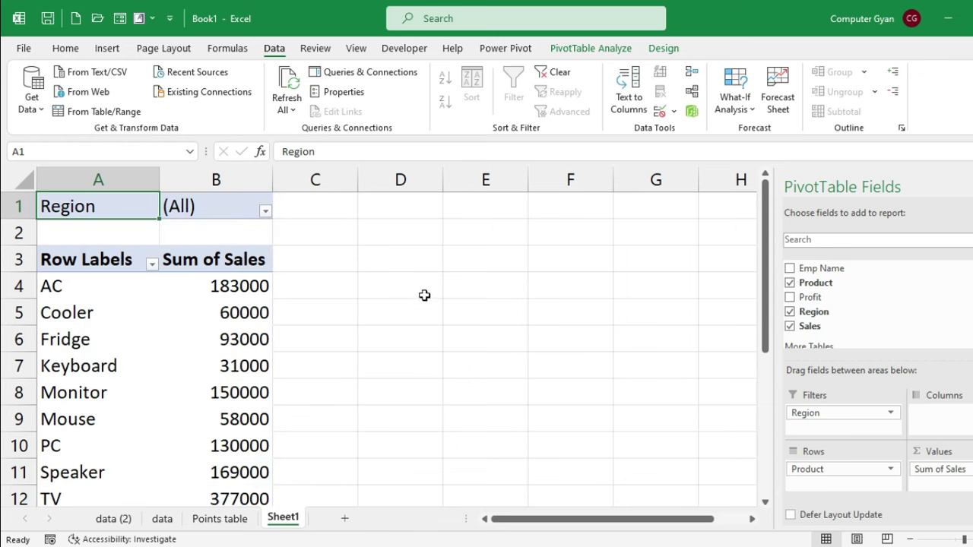
Move Region into Columns so each region gets its own column, and narrow column B.
{"action": "left_click_drag", "start_coordinate": [854, 416], "coordinate": [943, 413]}
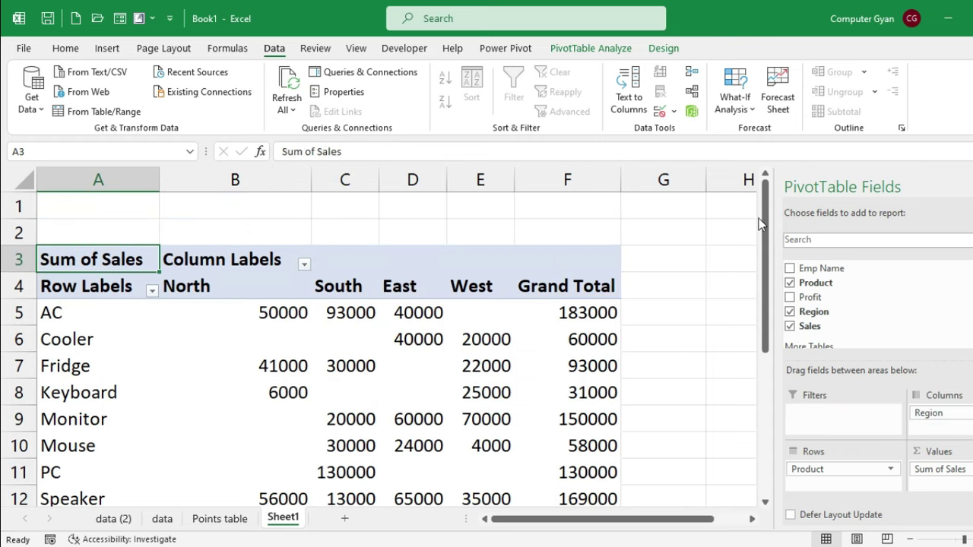
{"action": "left_click_drag", "start_coordinate": [764, 218], "coordinate": [763, 228]}
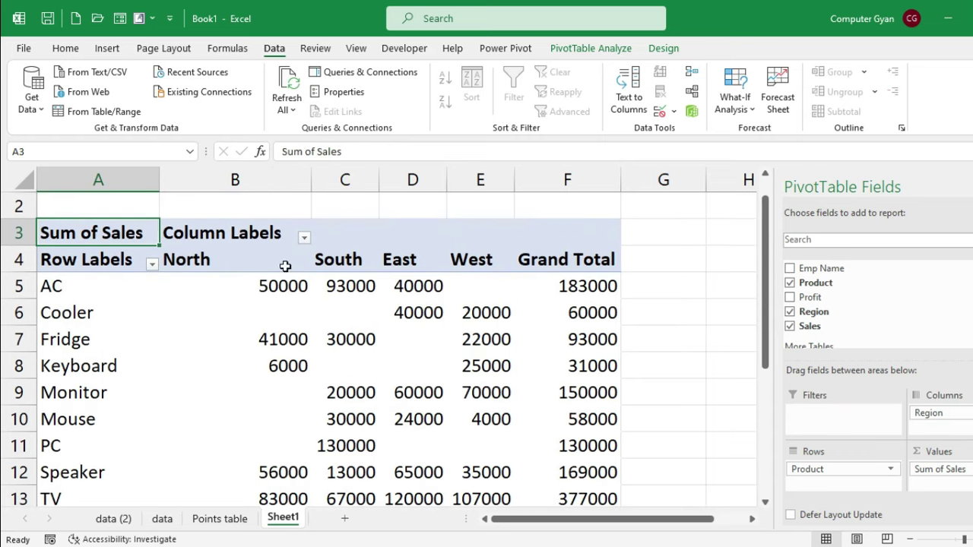
{"action": "left_click_drag", "start_coordinate": [311, 179], "coordinate": [264, 180]}
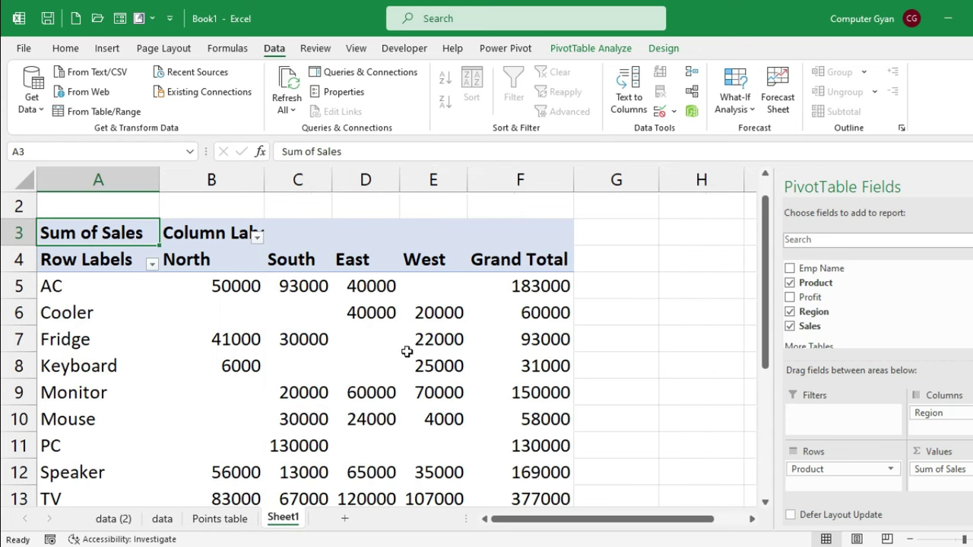
Set PivotTable Options so empty cells show 0.
{"action": "left_click", "coordinate": [429, 286]}
{"action": "left_click", "coordinate": [218, 312]}
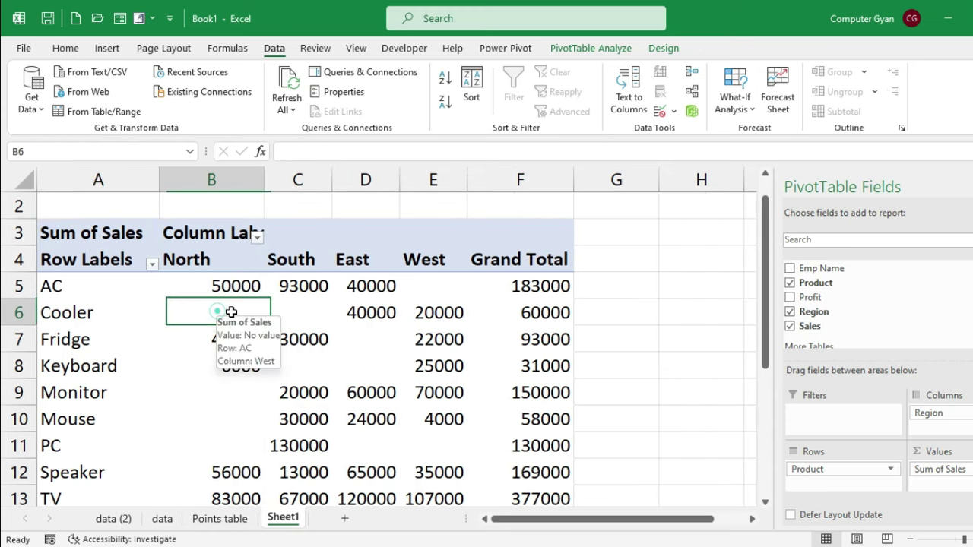
{"action": "left_click", "coordinate": [299, 315]}
{"action": "right_click", "coordinate": [299, 315]}
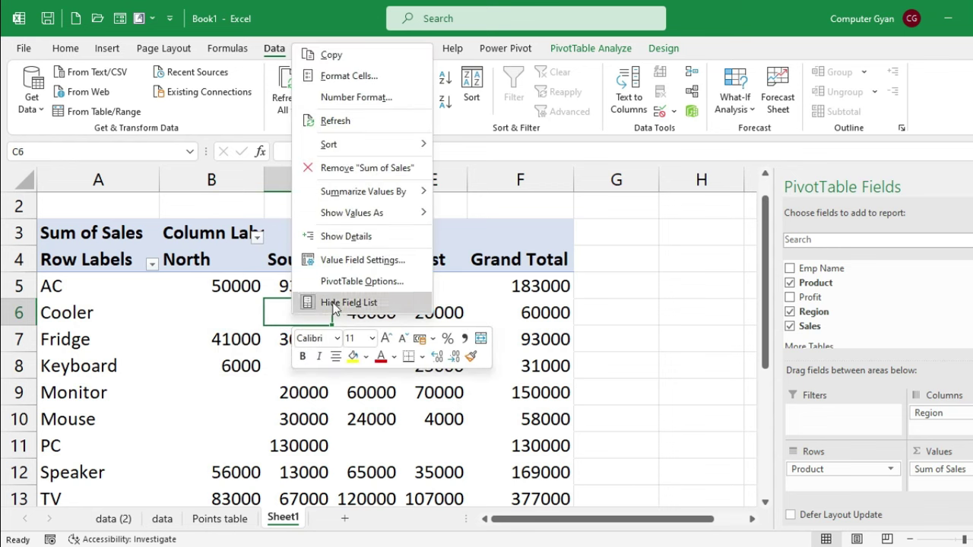
{"action": "left_click", "coordinate": [354, 281]}
{"action": "left_click", "coordinate": [324, 307]}
{"action": "type", "text": "0"}
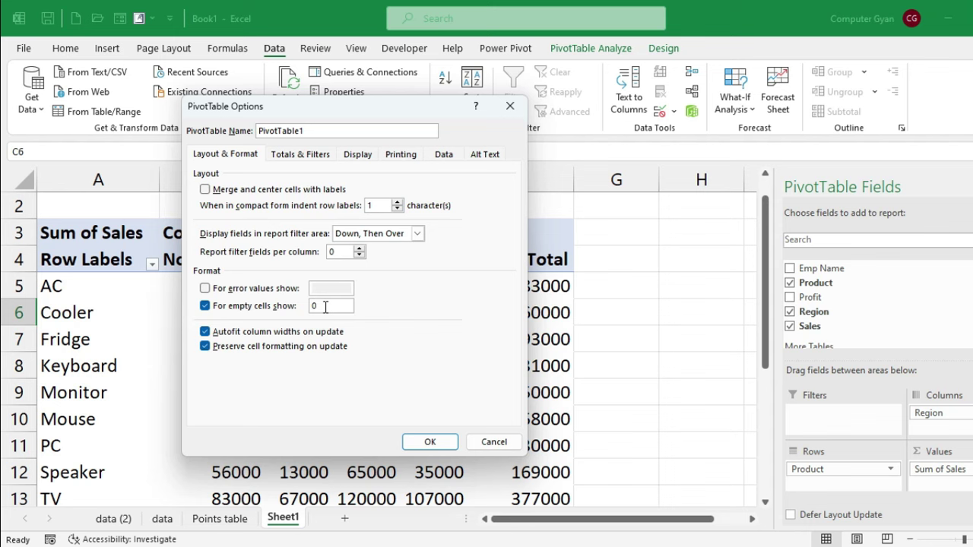
{"action": "left_click", "coordinate": [430, 442]}
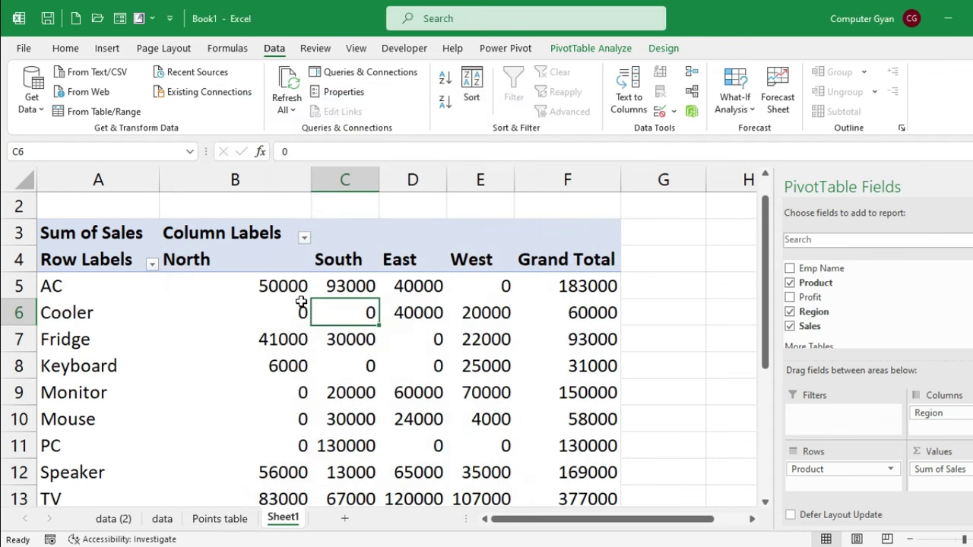
{"action": "mouse_move", "coordinate": [273, 286]}
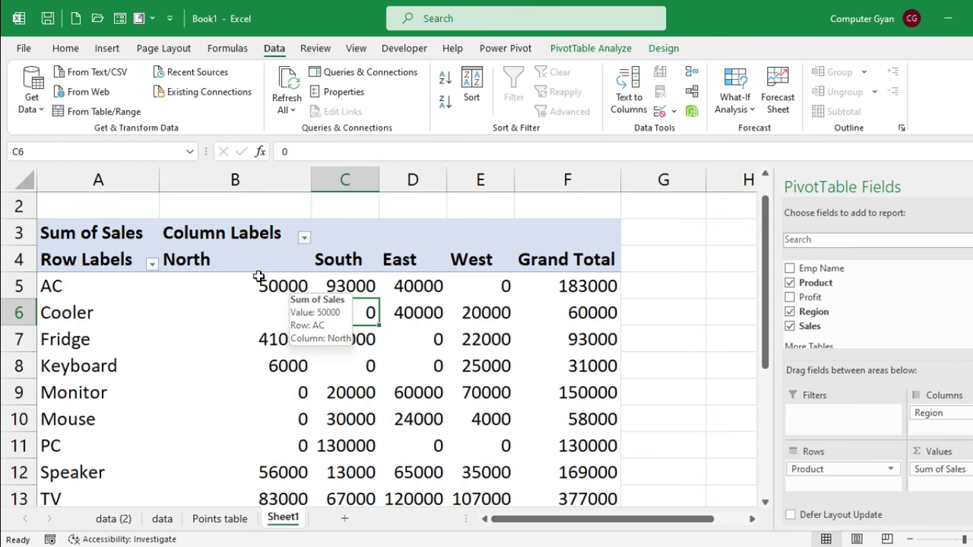
{"action": "scroll", "coordinate": [259, 277], "scroll_direction": "down", "scroll_amount": 1}
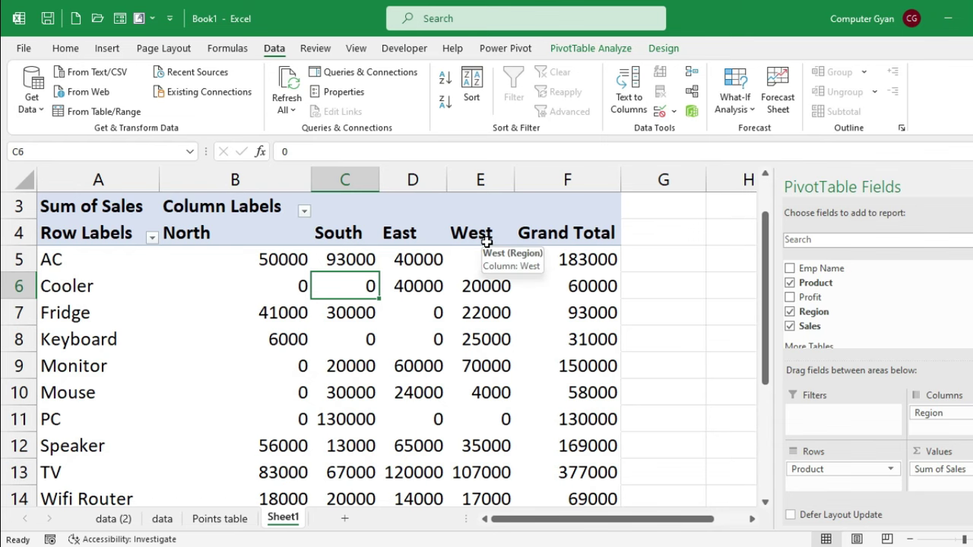
In the Pivot table workbook, replace all four 'ac' product entries with 'Invertor' using Ctrl+H.
{"action": "key", "text": "alt+Tab"}
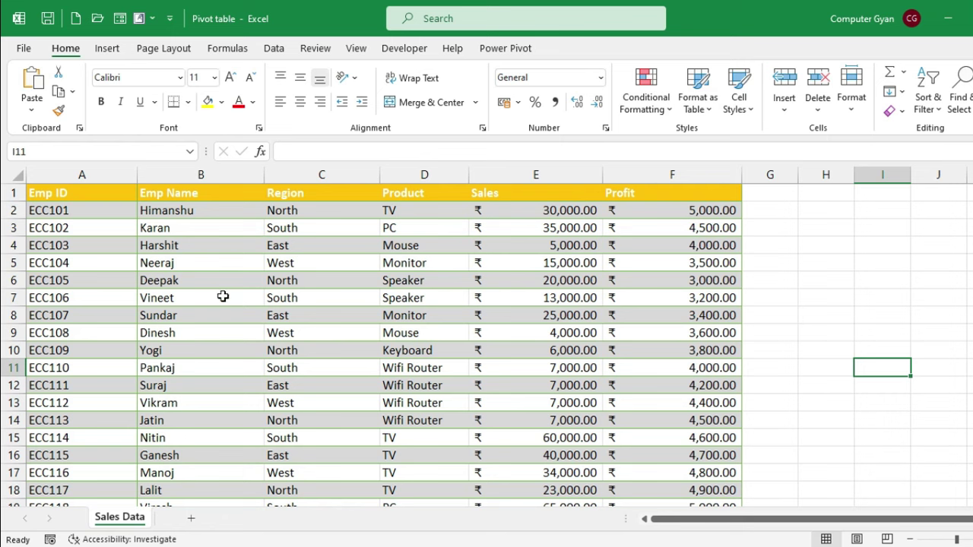
{"action": "left_click", "coordinate": [411, 211]}
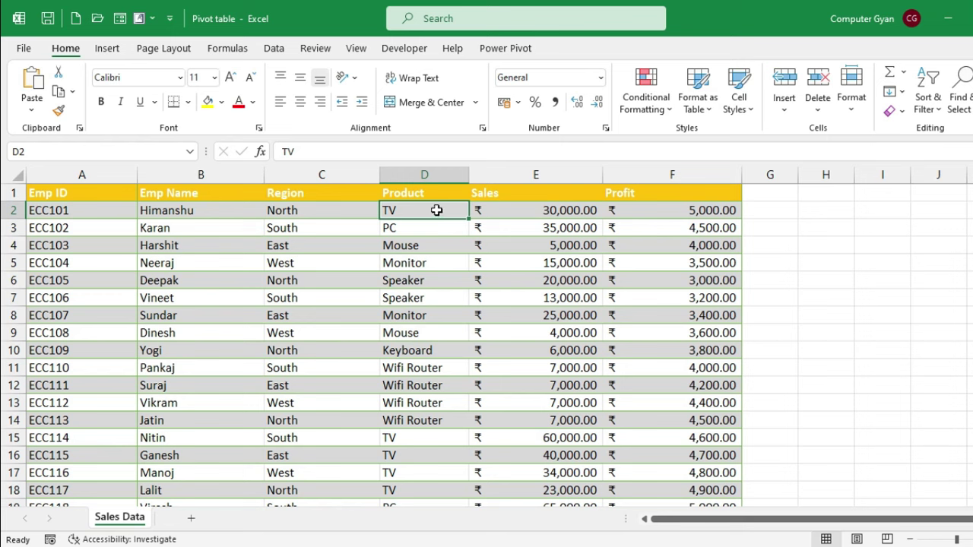
{"action": "key", "text": "ctrl+h"}
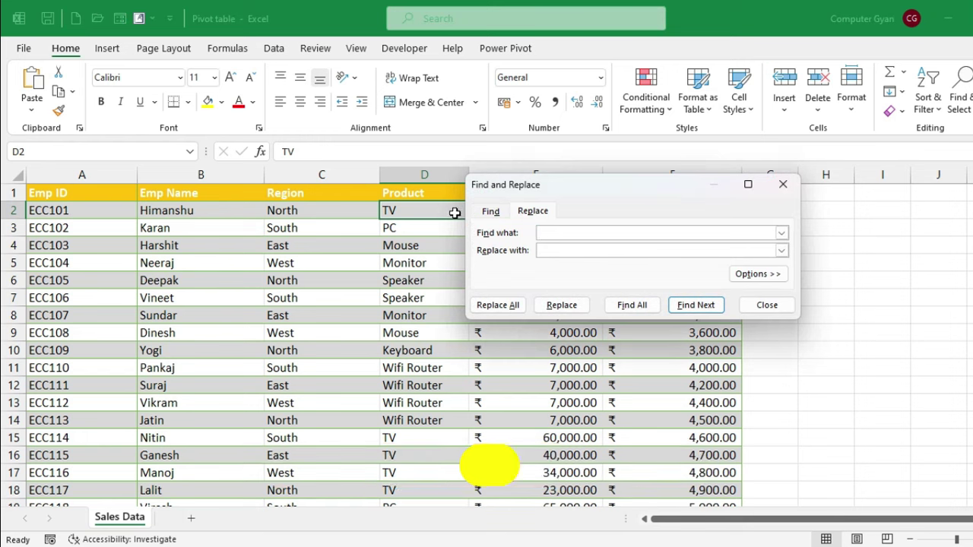
{"action": "left_click", "coordinate": [556, 232]}
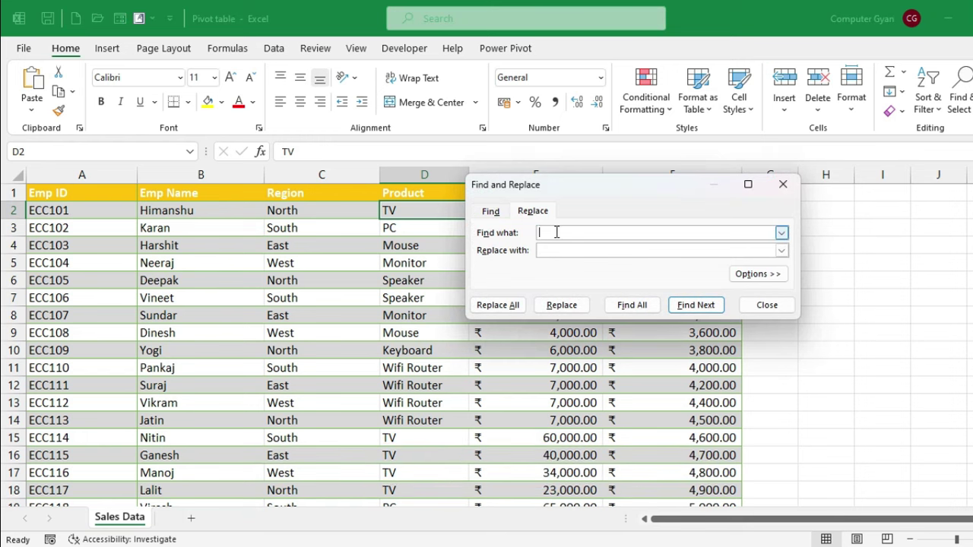
{"action": "type", "text": "ad"}
{"action": "left_click", "coordinate": [560, 250]}
{"action": "left_click", "coordinate": [511, 304]}
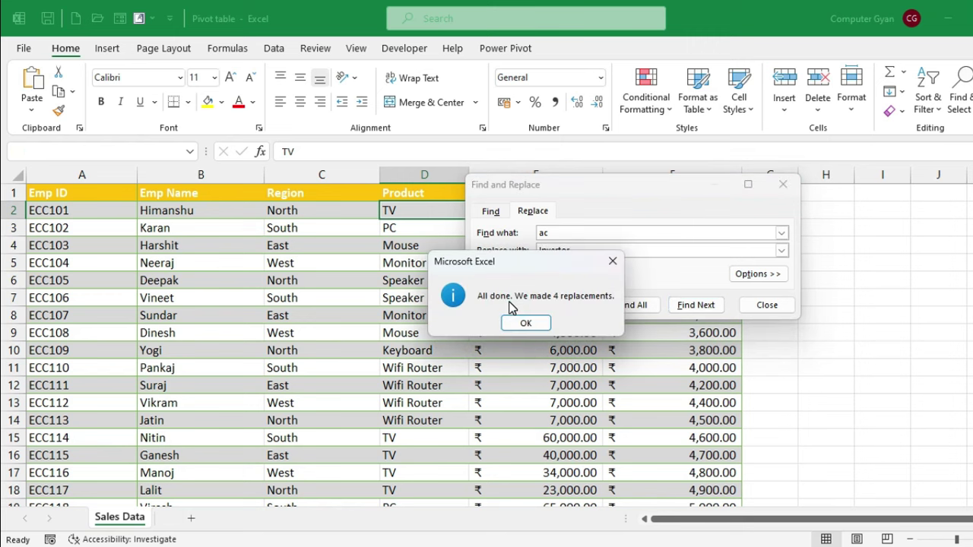
{"action": "left_click", "coordinate": [541, 323]}
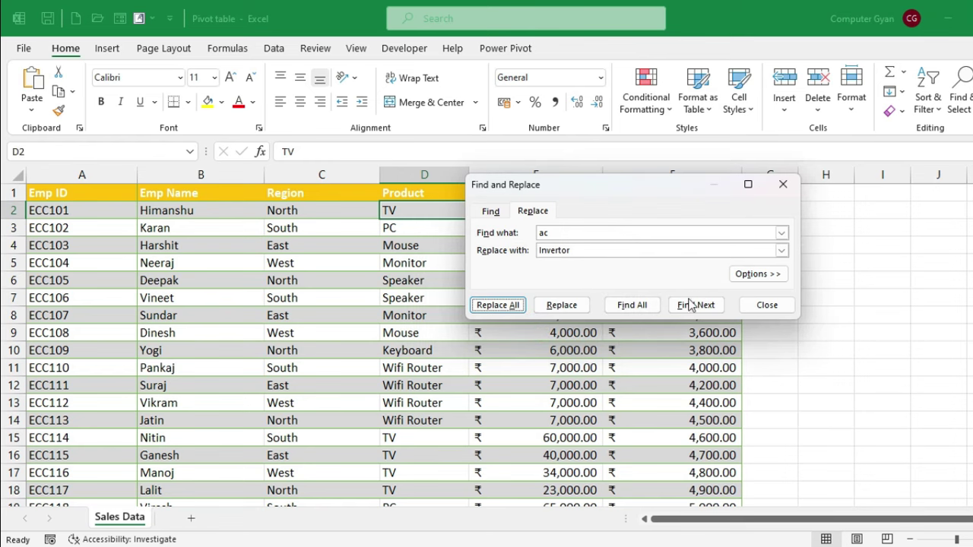
{"action": "left_click", "coordinate": [767, 305]}
{"action": "scroll", "coordinate": [3, 202], "scroll_direction": "down", "scroll_amount": 1}
{"action": "scroll", "coordinate": [4, 244], "scroll_direction": "down", "scroll_amount": 3}
{"action": "scroll", "coordinate": [4, 281], "scroll_direction": "down", "scroll_amount": 2}
{"action": "scroll", "coordinate": [4, 319], "scroll_direction": "down", "scroll_amount": 3}
{"action": "scroll", "coordinate": [4, 365], "scroll_direction": "down", "scroll_amount": 2}
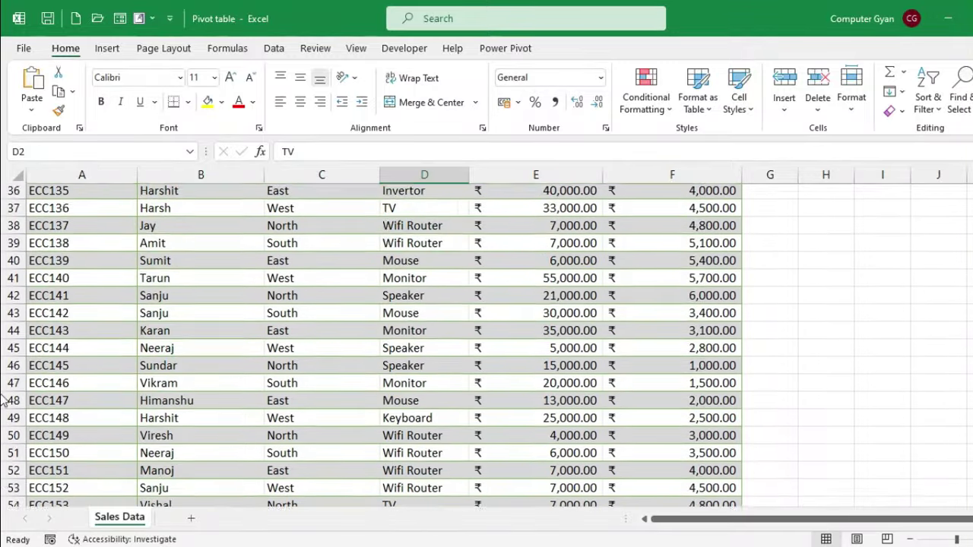
{"action": "scroll", "coordinate": [4, 410], "scroll_direction": "down", "scroll_amount": 1}
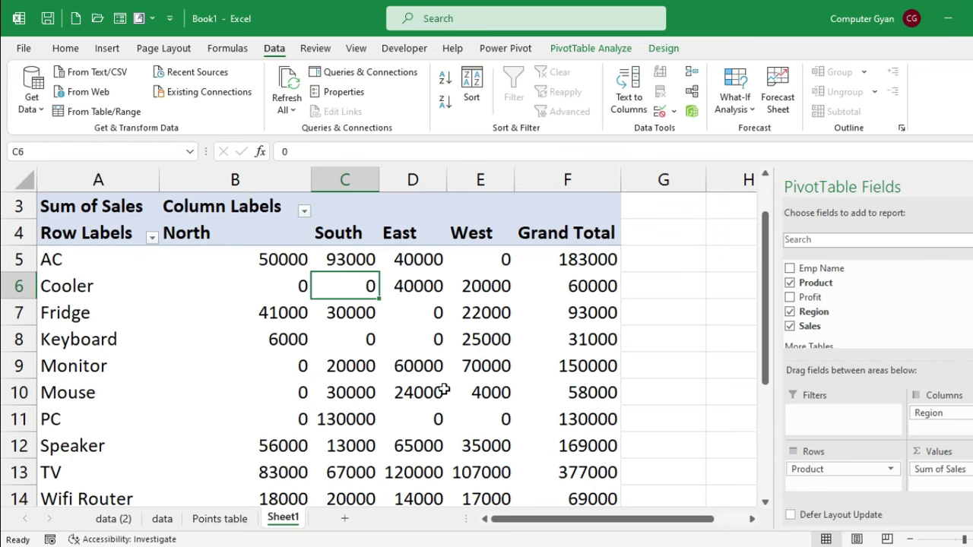
Refresh All so the pivot table lists Invertor, then return to Book1.
{"action": "left_click", "coordinate": [287, 110]}
{"action": "left_click", "coordinate": [313, 131]}
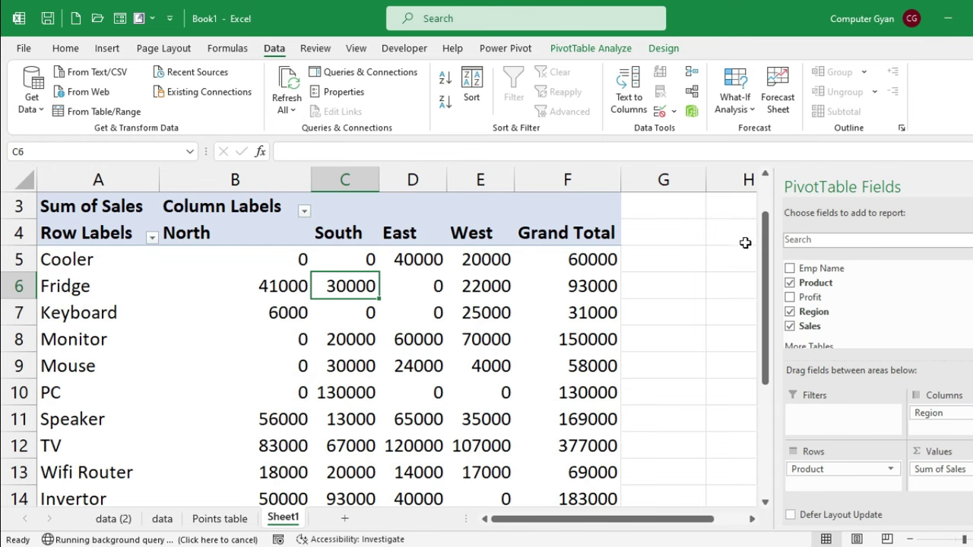
{"action": "left_click_drag", "start_coordinate": [765, 220], "coordinate": [768, 278]}
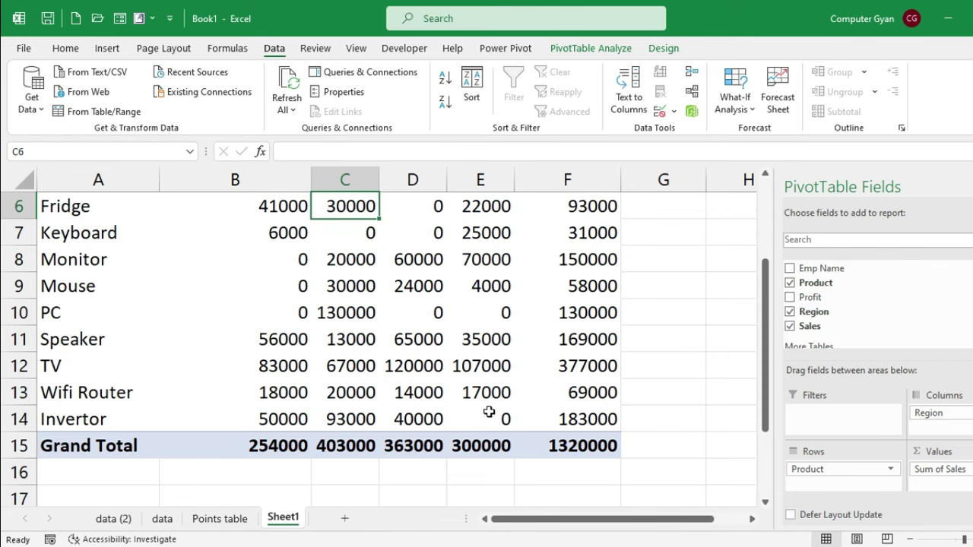
{"action": "scroll", "coordinate": [403, 383], "scroll_direction": "up", "scroll_amount": 2}
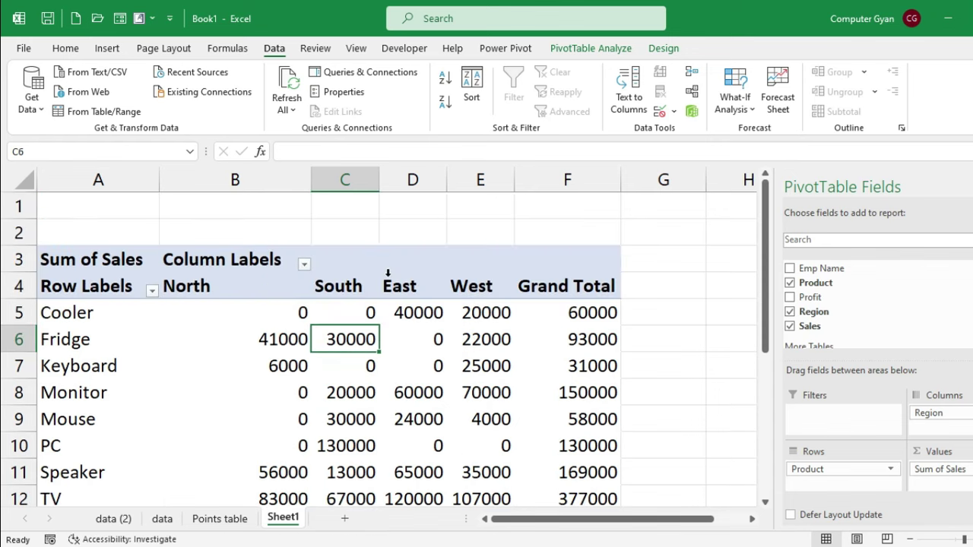
{"action": "scroll", "coordinate": [384, 270], "scroll_direction": "down", "scroll_amount": 3}
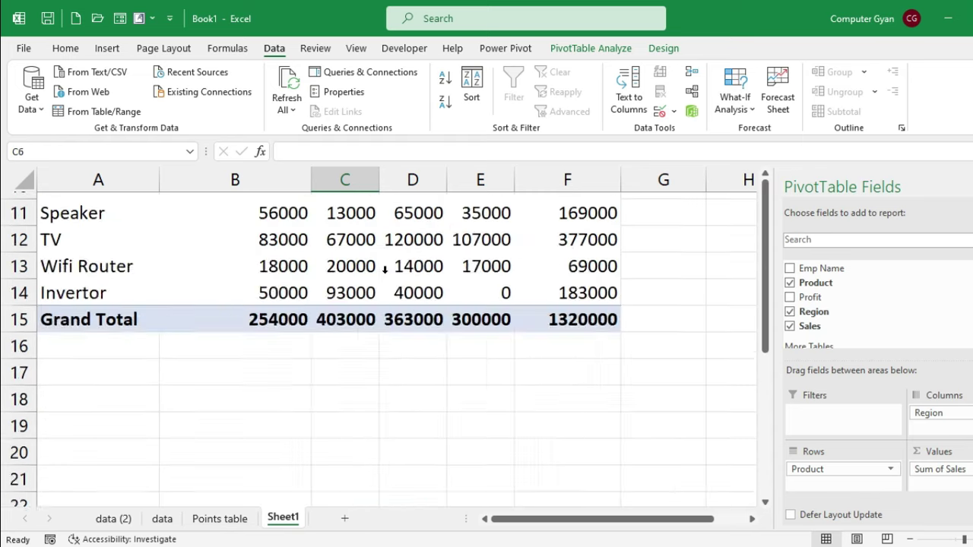
{"action": "scroll", "coordinate": [385, 269], "scroll_direction": "up", "scroll_amount": 3}
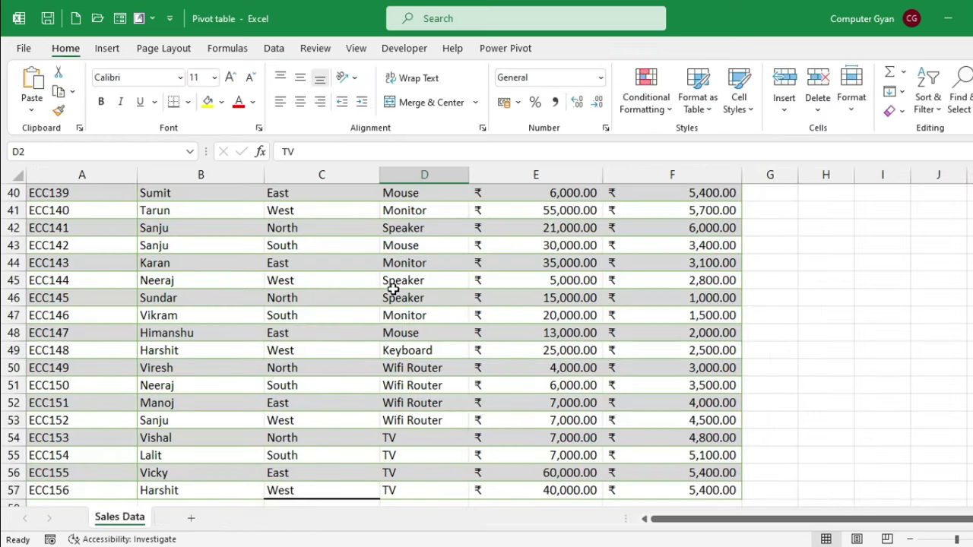
{"action": "key", "text": "alt+Tab"}
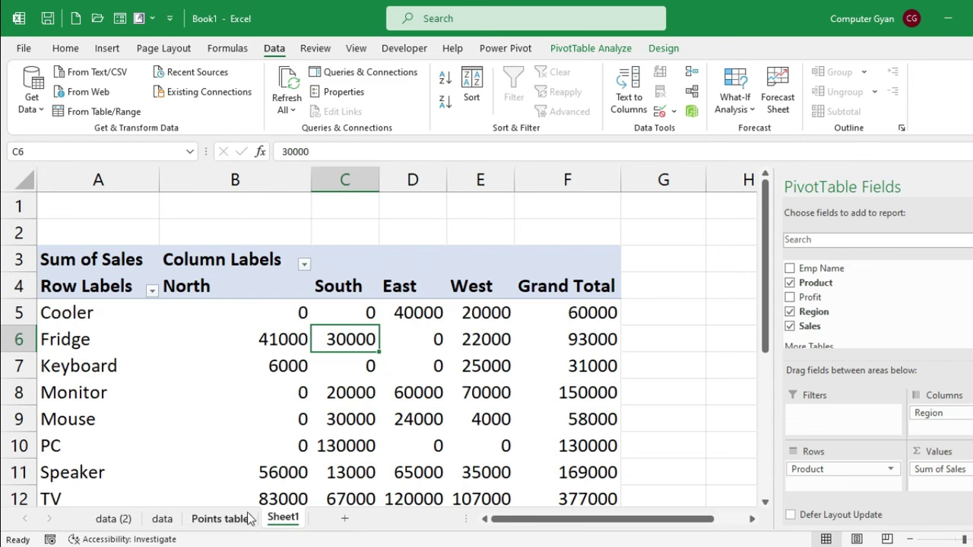
Open Queries & Connections, select the Pivot table connection, then return to the three-query list.
{"action": "left_click", "coordinate": [215, 518]}
{"action": "left_click", "coordinate": [367, 74]}
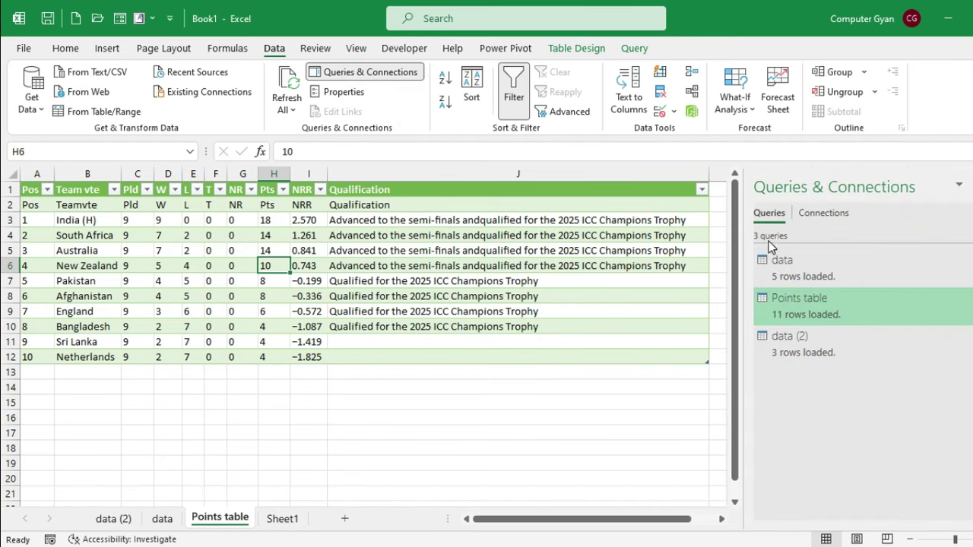
{"action": "left_click", "coordinate": [819, 219]}
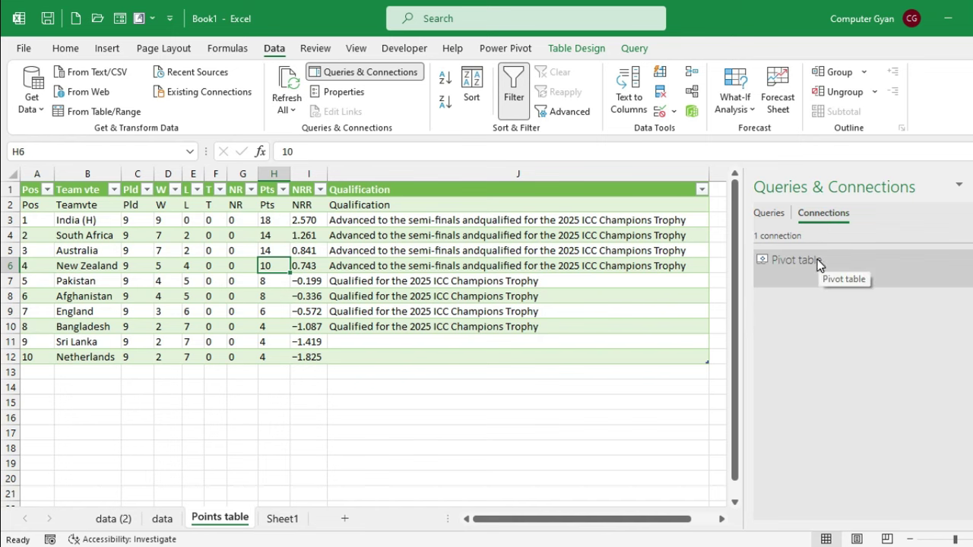
{"action": "left_click", "coordinate": [280, 518]}
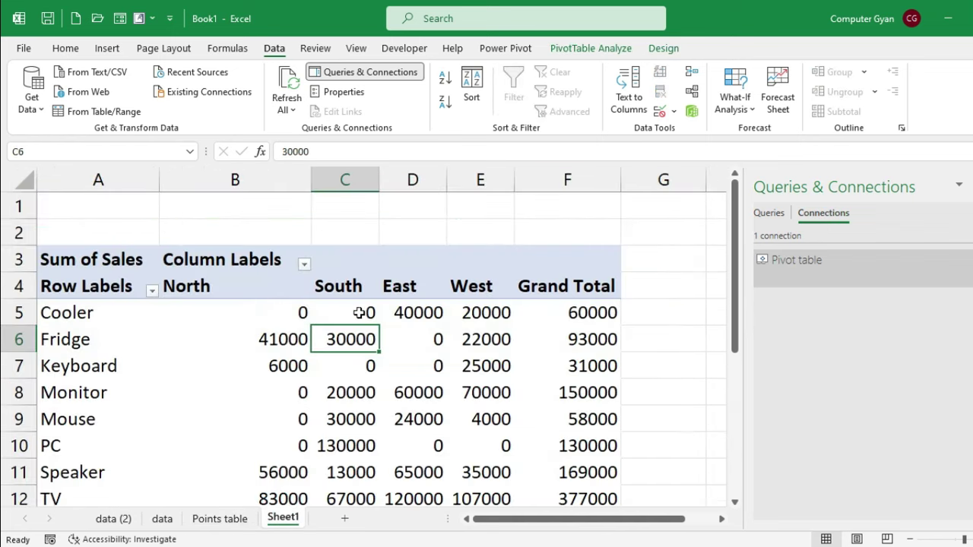
{"action": "left_click", "coordinate": [815, 260]}
{"action": "left_click", "coordinate": [779, 213]}
{"action": "mouse_move", "coordinate": [782, 266]}
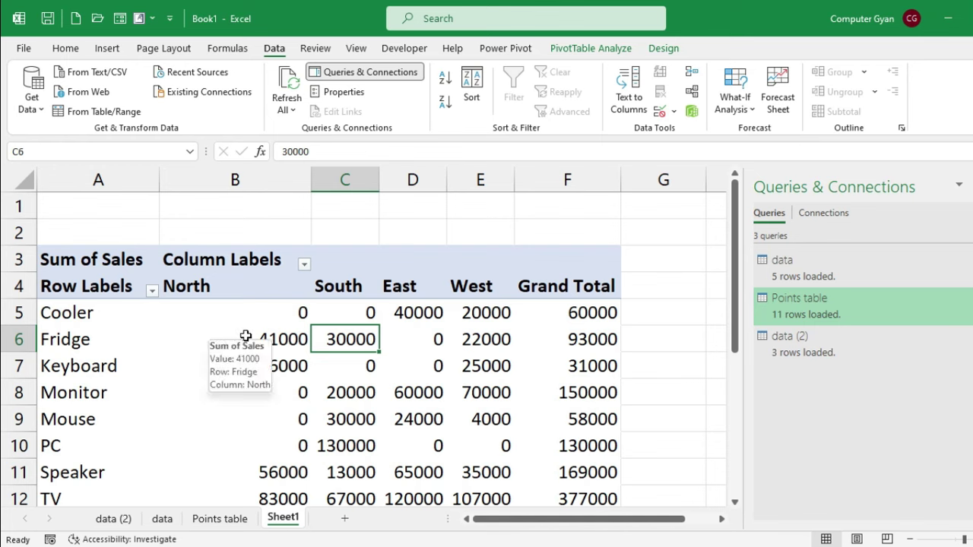
Check the Pivot table connection's Used In tab, then open the data query's Id No./Name/Age table.
{"action": "left_click", "coordinate": [359, 93]}
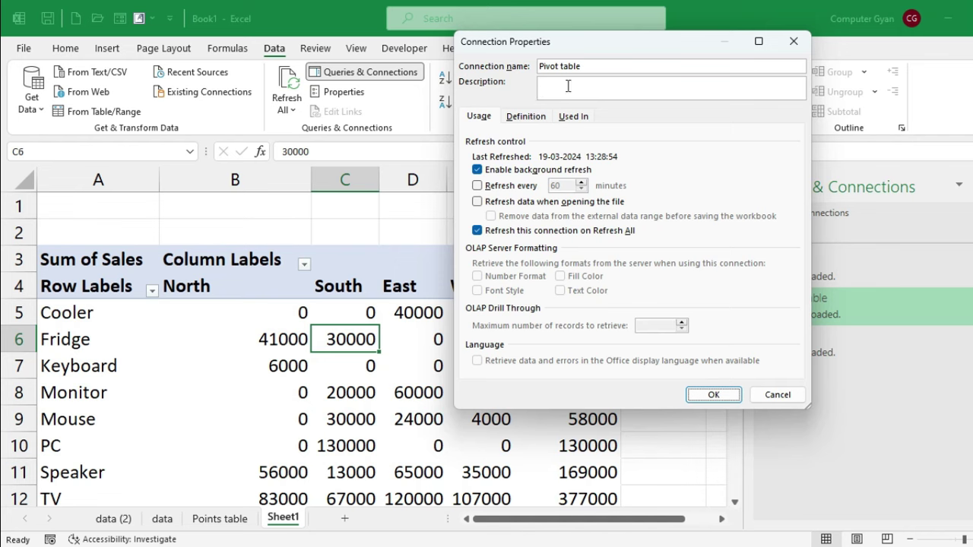
{"action": "left_click_drag", "start_coordinate": [660, 41], "coordinate": [513, 50]}
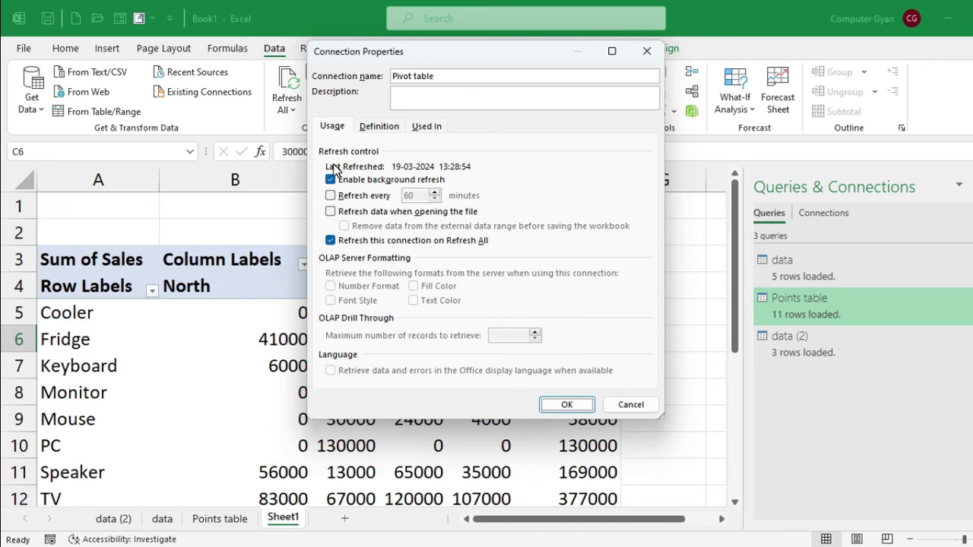
{"action": "left_click", "coordinate": [378, 126]}
{"action": "left_click", "coordinate": [426, 126]}
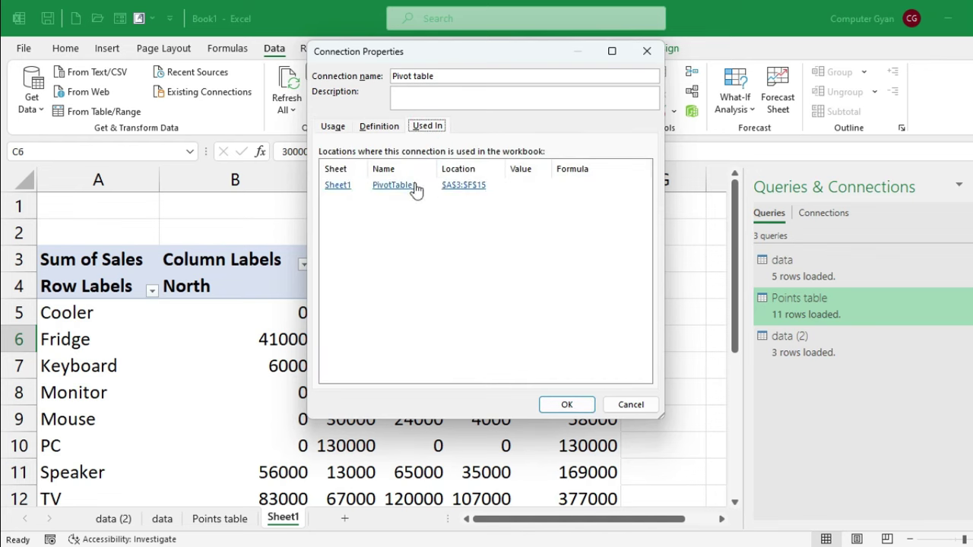
{"action": "left_click", "coordinate": [477, 102]}
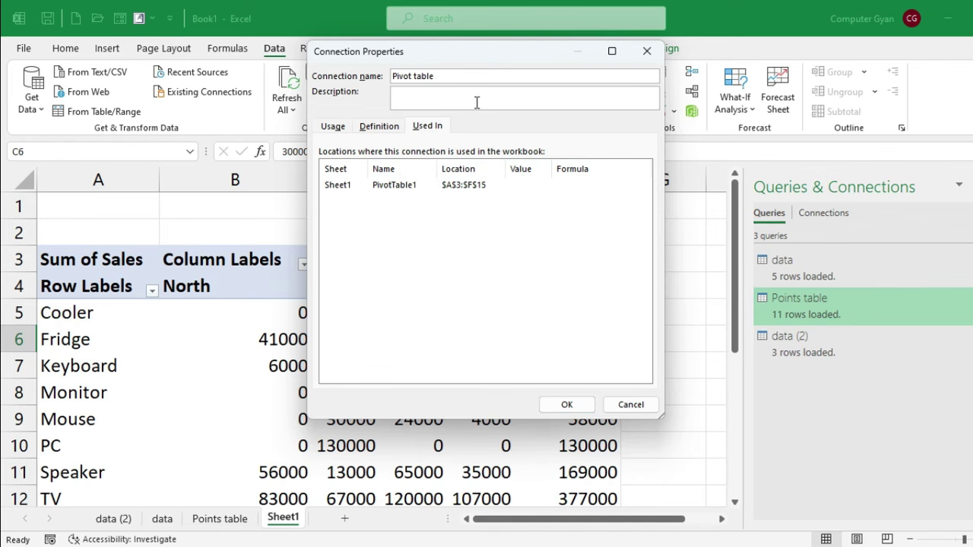
{"action": "left_click", "coordinate": [589, 400]}
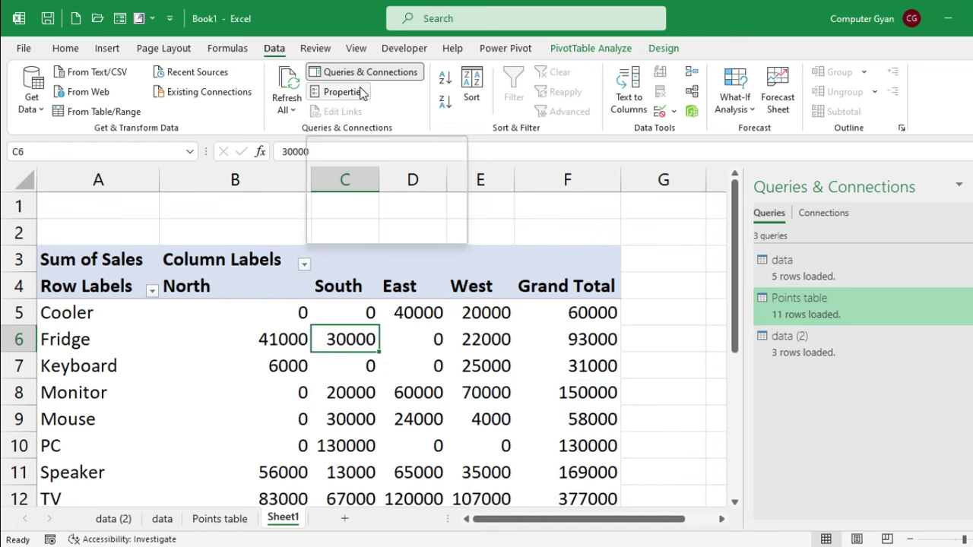
{"action": "left_click", "coordinate": [808, 261]}
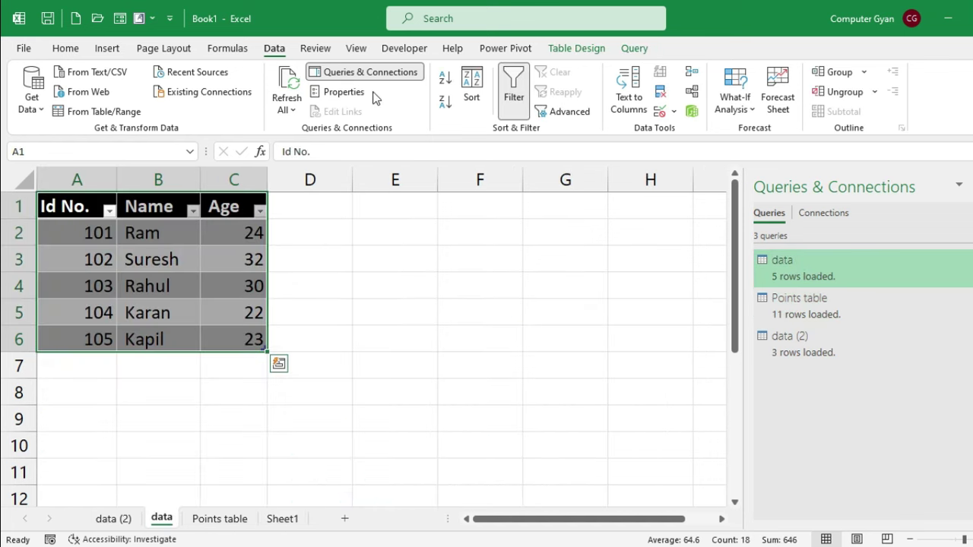
Review the data and data (2) query properties without changes, then add a blank Sheet2.
{"action": "left_click", "coordinate": [342, 92]}
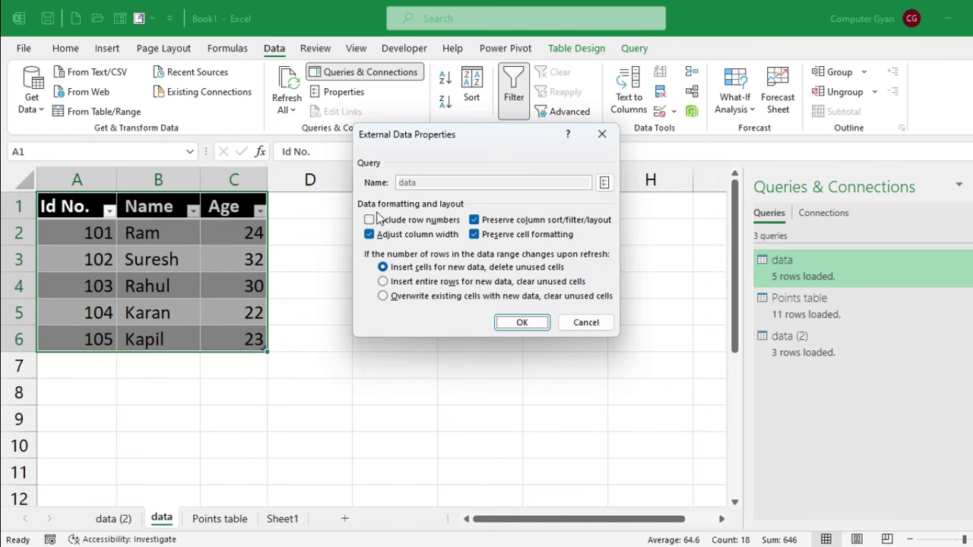
{"action": "left_click", "coordinate": [602, 133]}
{"action": "left_click", "coordinate": [810, 341]}
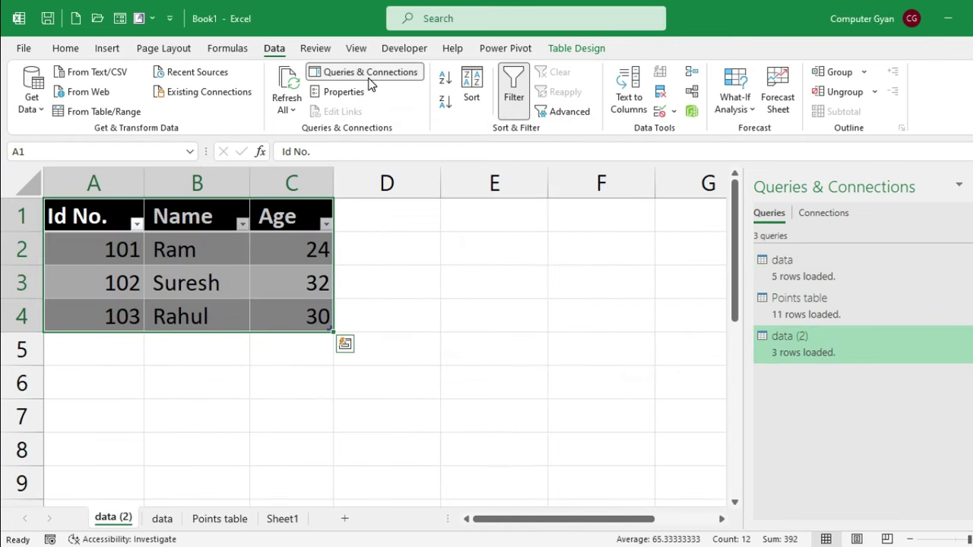
{"action": "left_click", "coordinate": [355, 93]}
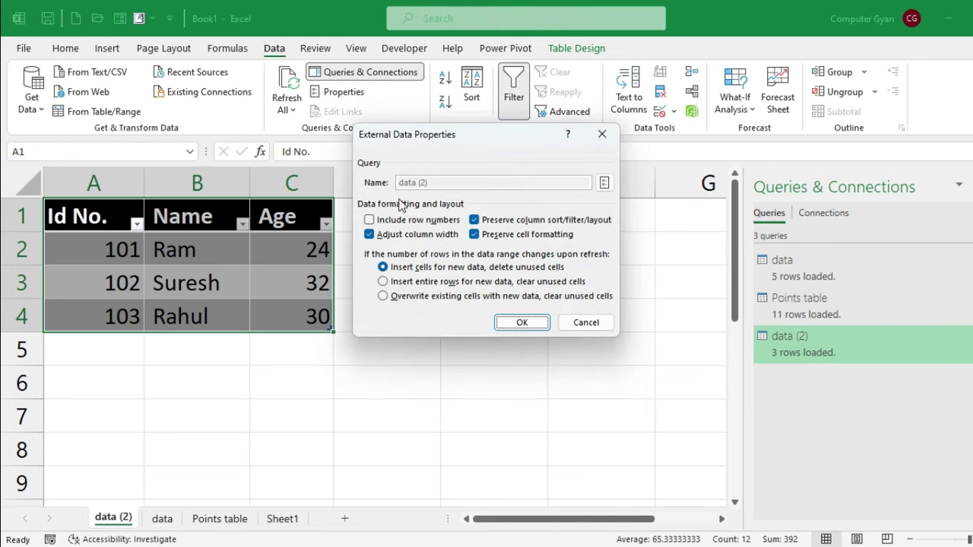
{"action": "left_click", "coordinate": [605, 319]}
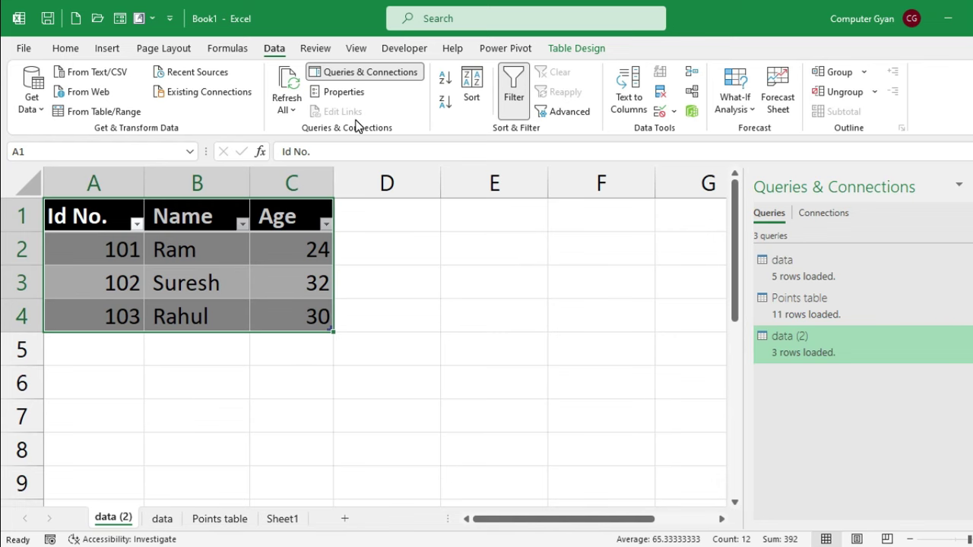
{"action": "left_click", "coordinate": [345, 520]}
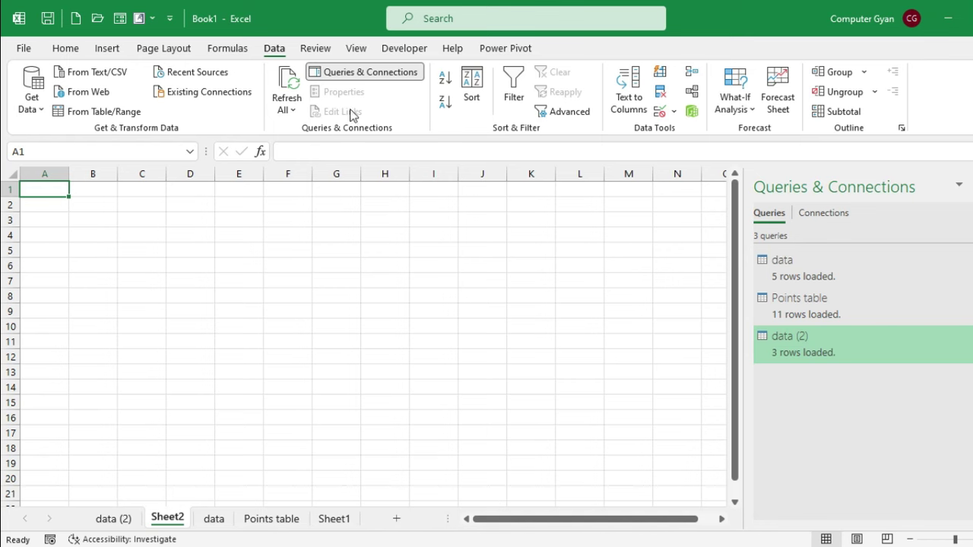
Copy the Emp ID to Product block, A1:D10, from the Sales Data sheet.
{"action": "scroll", "coordinate": [289, 228], "scroll_direction": "up", "scroll_amount": 4, "text": "ctrl"}
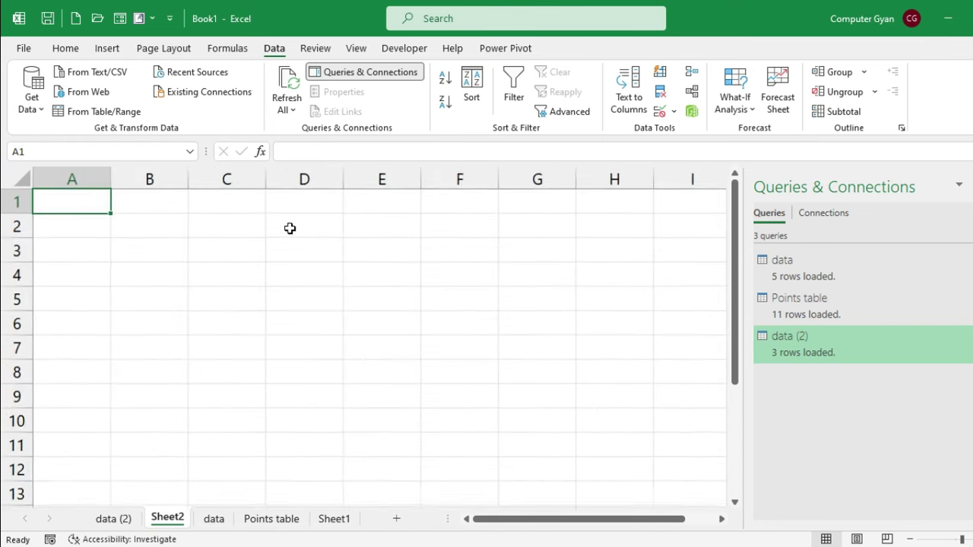
{"action": "scroll", "coordinate": [290, 228], "scroll_direction": "up", "scroll_amount": 1, "text": "ctrl"}
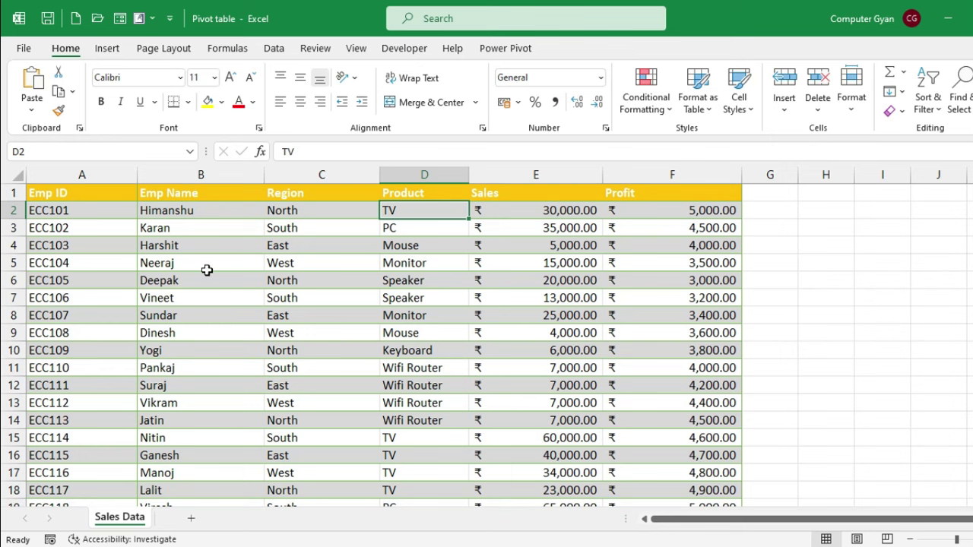
{"action": "mouse_move", "coordinate": [82, 191]}
{"action": "left_mouse_down"}
{"action": "mouse_move", "coordinate": [457, 348]}
{"action": "mouse_move", "coordinate": [391, 343]}
{"action": "left_mouse_up"}
{"action": "key", "text": "ctrl+c"}
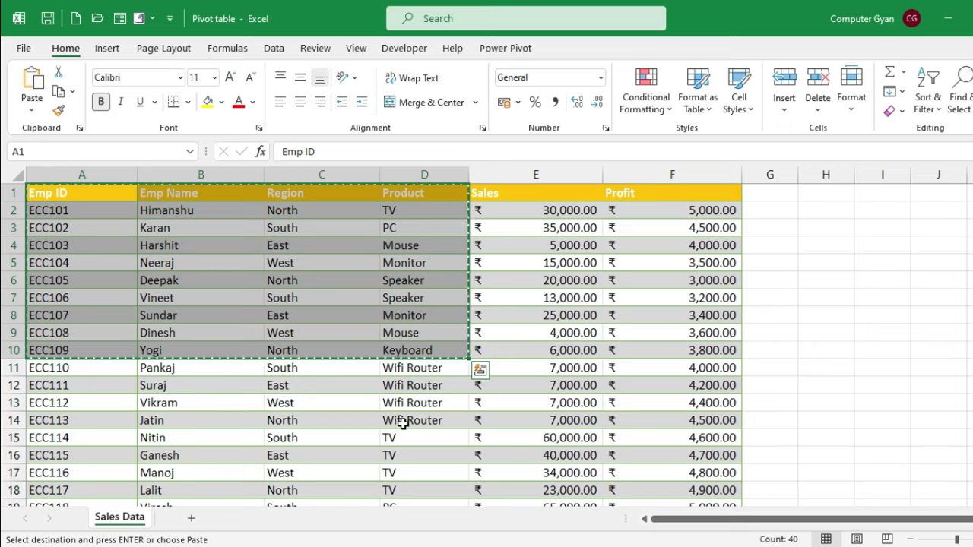
Paste it as linked cells into Book1 Sheet2 at A1 and autofit column B.
{"action": "key", "text": "alt+Tab"}
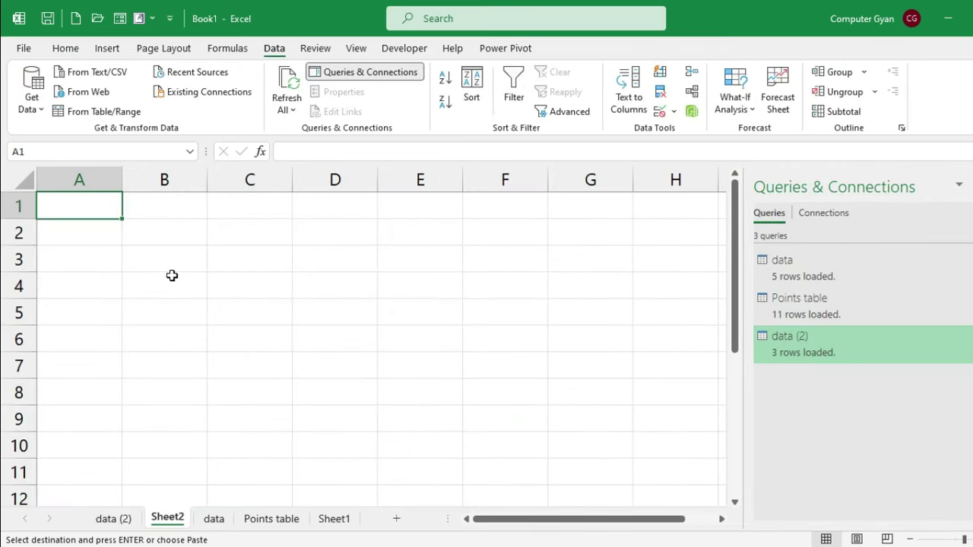
{"action": "right_click", "coordinate": [96, 206]}
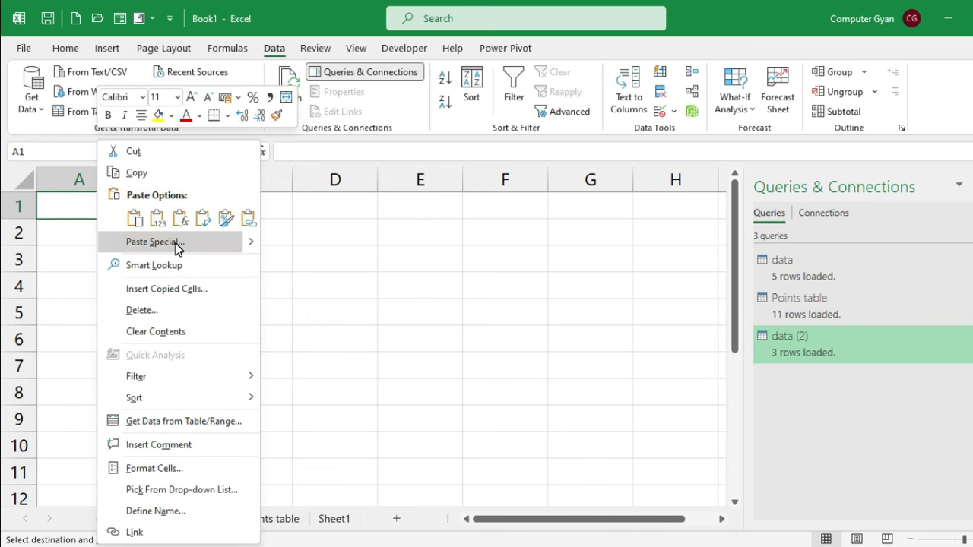
{"action": "left_click", "coordinate": [67, 53]}
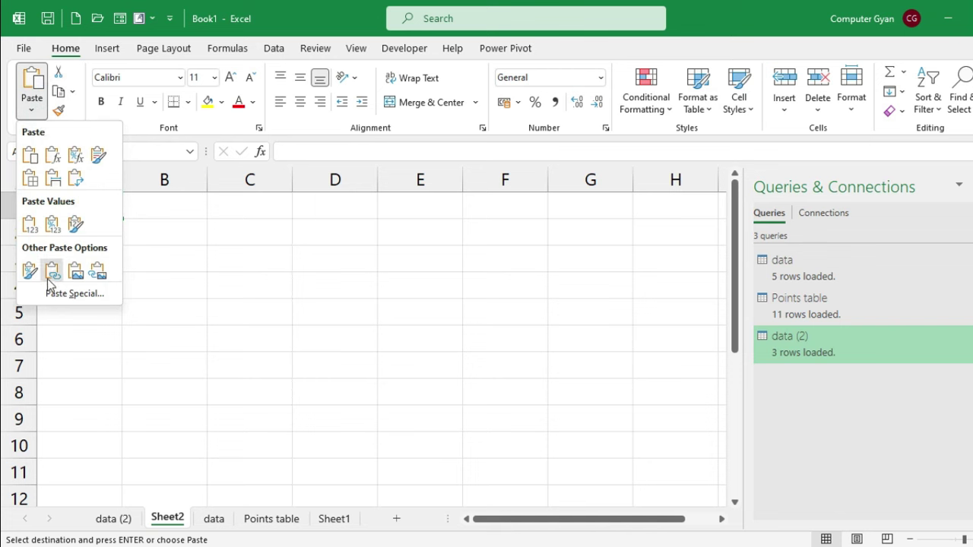
{"action": "left_click", "coordinate": [55, 293]}
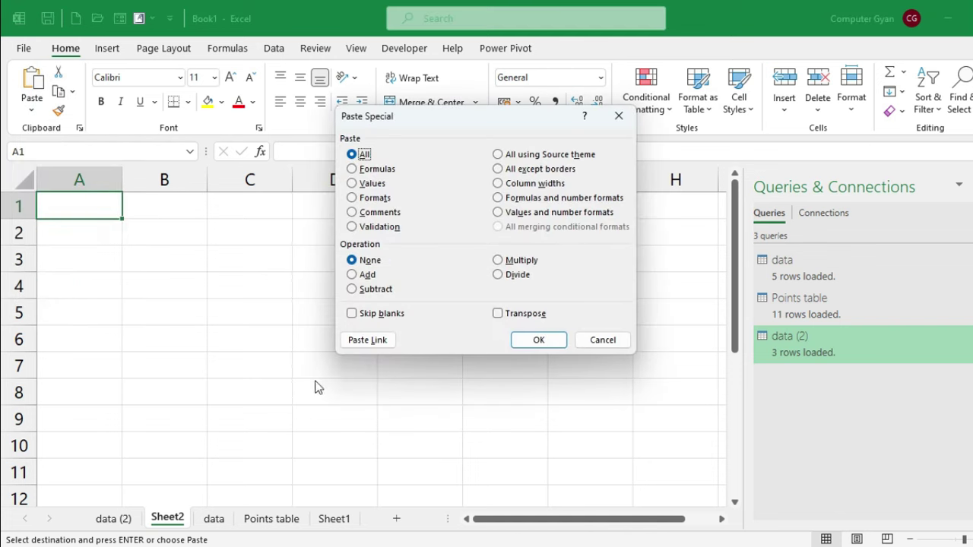
{"action": "left_click", "coordinate": [362, 343]}
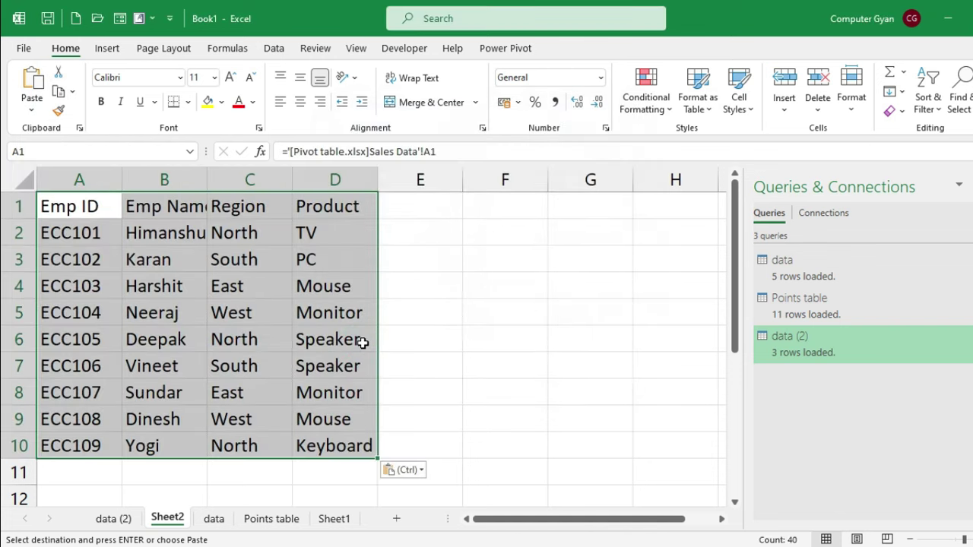
{"action": "double_click", "coordinate": [207, 180]}
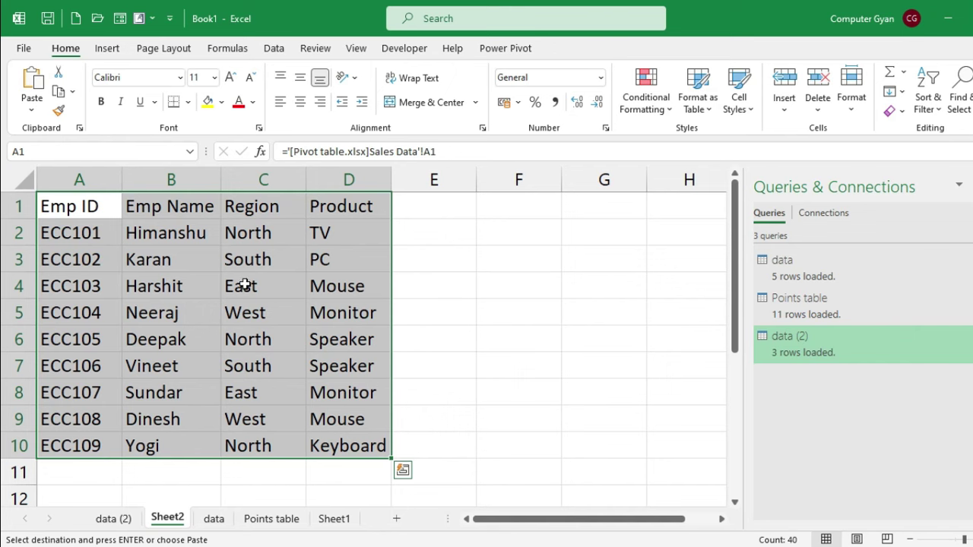
Change Sales Data A2 to ECC201 and refill the Emp IDs to row 11 without formatting.
{"action": "key", "text": "Escape"}
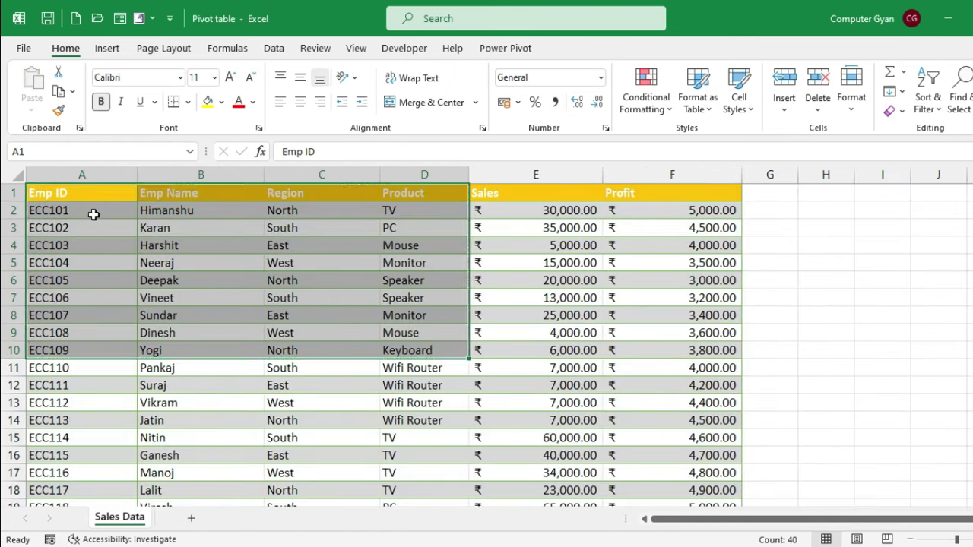
{"action": "left_click", "coordinate": [92, 215]}
{"action": "double_click", "coordinate": [71, 208]}
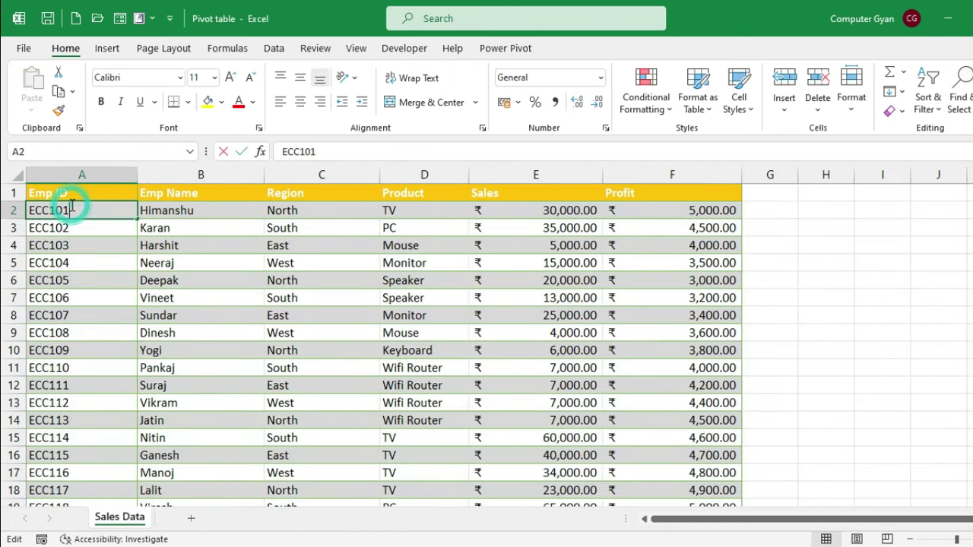
{"action": "key", "text": "BackSpace"}
{"action": "key", "text": "BackSpace"}
{"action": "type", "text": "01"}
{"action": "key", "text": "Return"}
{"action": "left_click_drag", "start_coordinate": [72, 210], "coordinate": [71, 228]}
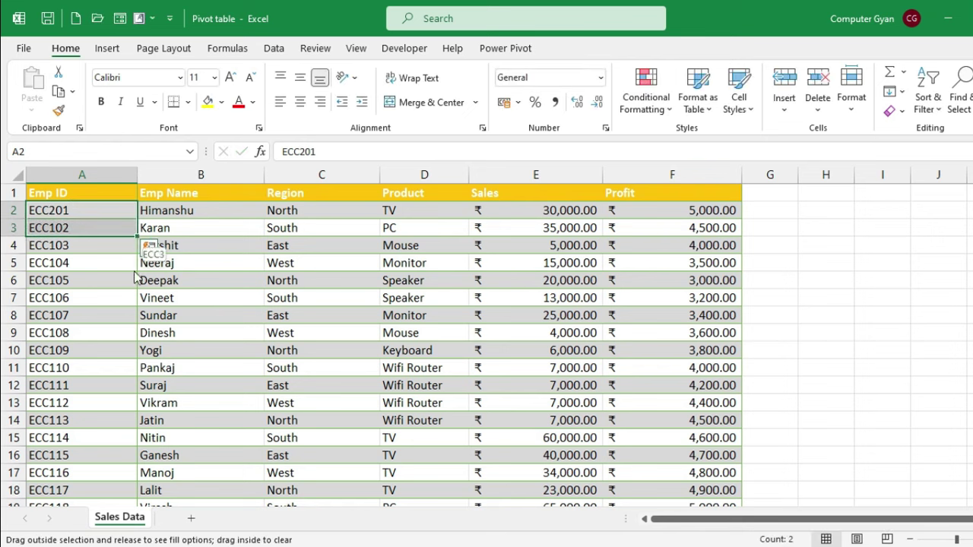
{"action": "left_click_drag", "start_coordinate": [137, 236], "coordinate": [132, 376]}
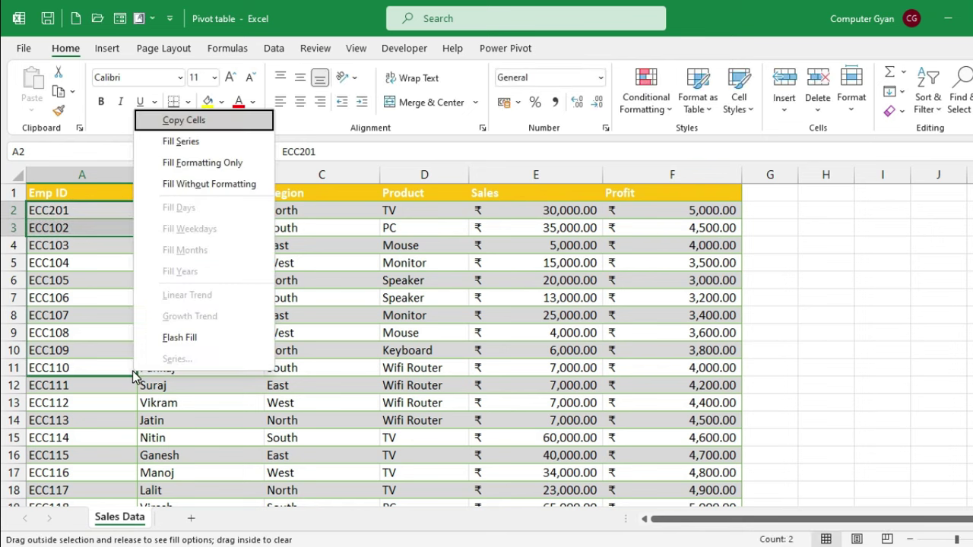
{"action": "left_click", "coordinate": [213, 185]}
Inspect Sheet2's linked cells, then change Sales Data A4 to ECC300.
{"action": "left_click", "coordinate": [78, 316]}
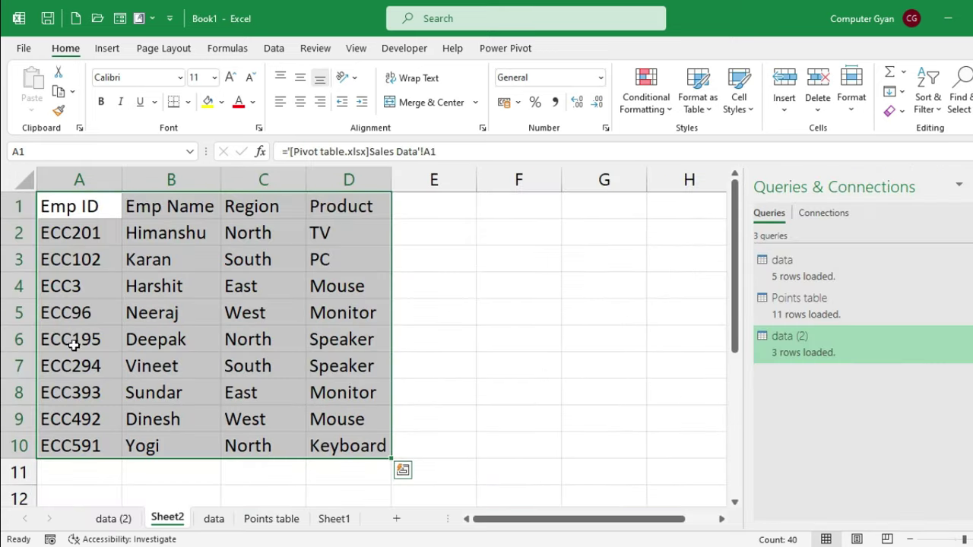
{"action": "left_click_drag", "start_coordinate": [100, 232], "coordinate": [79, 442]}
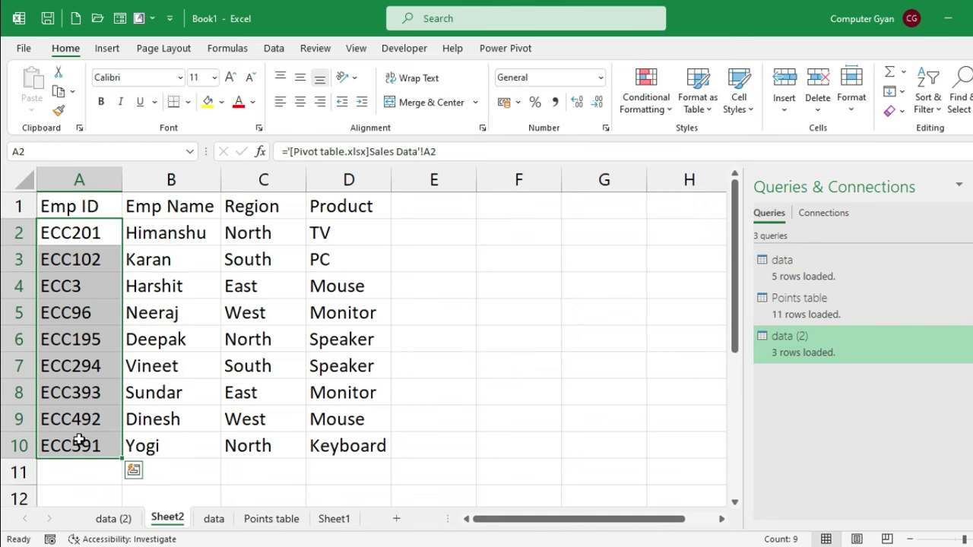
{"action": "left_click", "coordinate": [204, 318]}
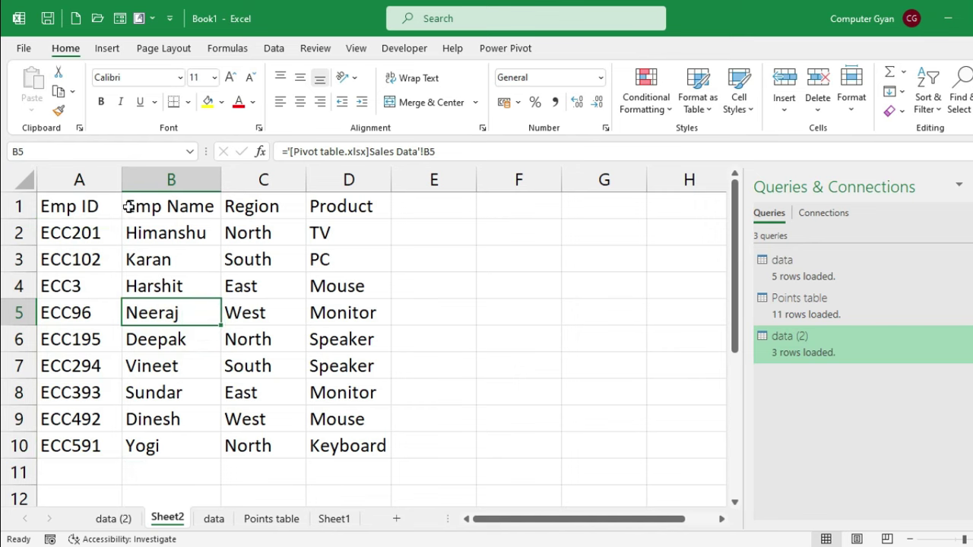
{"action": "left_click", "coordinate": [275, 49]}
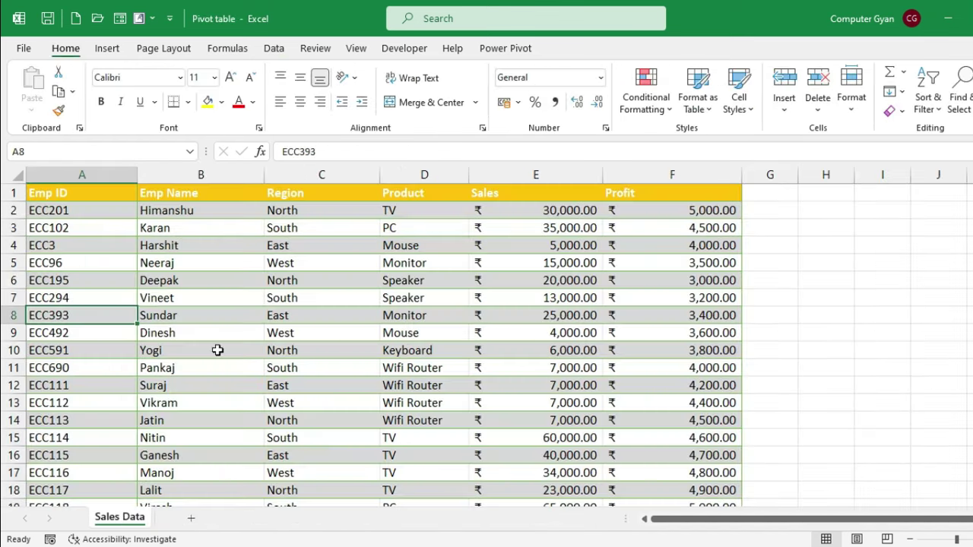
{"action": "left_click", "coordinate": [93, 253]}
{"action": "double_click", "coordinate": [93, 253]}
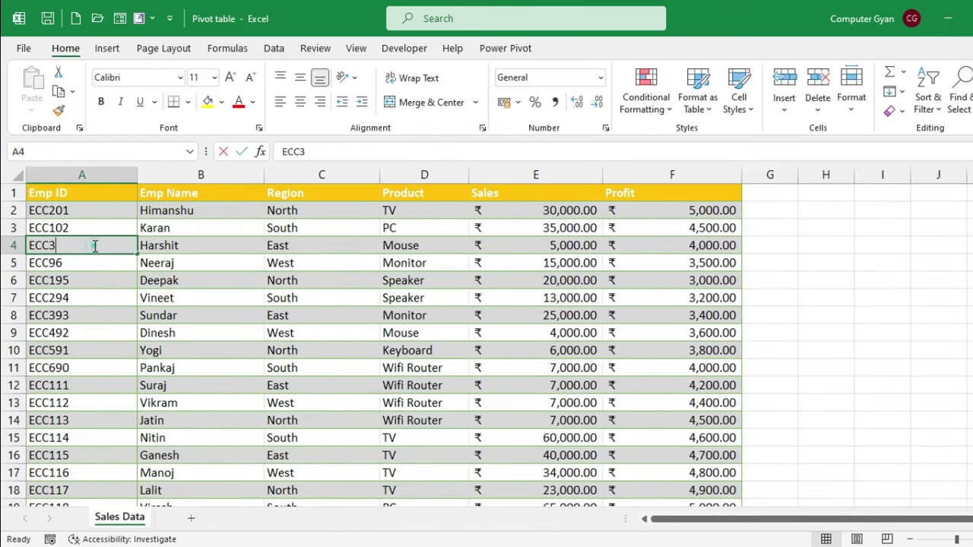
{"action": "type", "text": "00"}
{"action": "key", "text": "Return"}
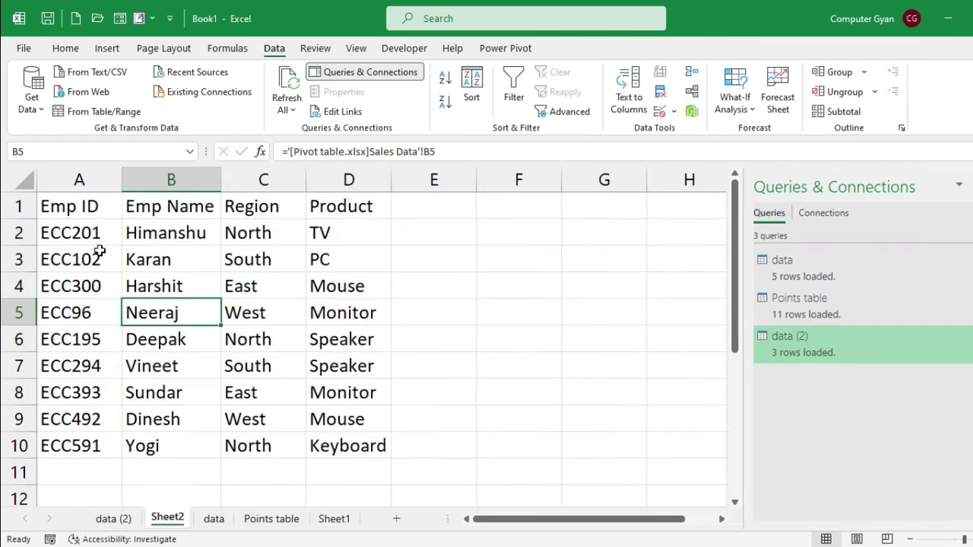
Break the link to Pivot table.xlsx in Edit Links, turning Sheet2's references into values.
{"action": "left_click", "coordinate": [342, 111]}
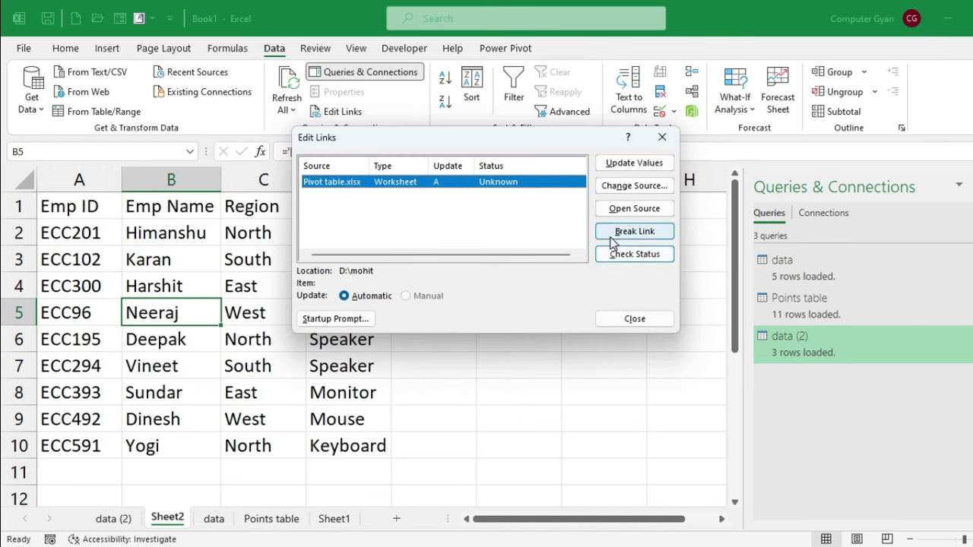
{"action": "left_click", "coordinate": [613, 231]}
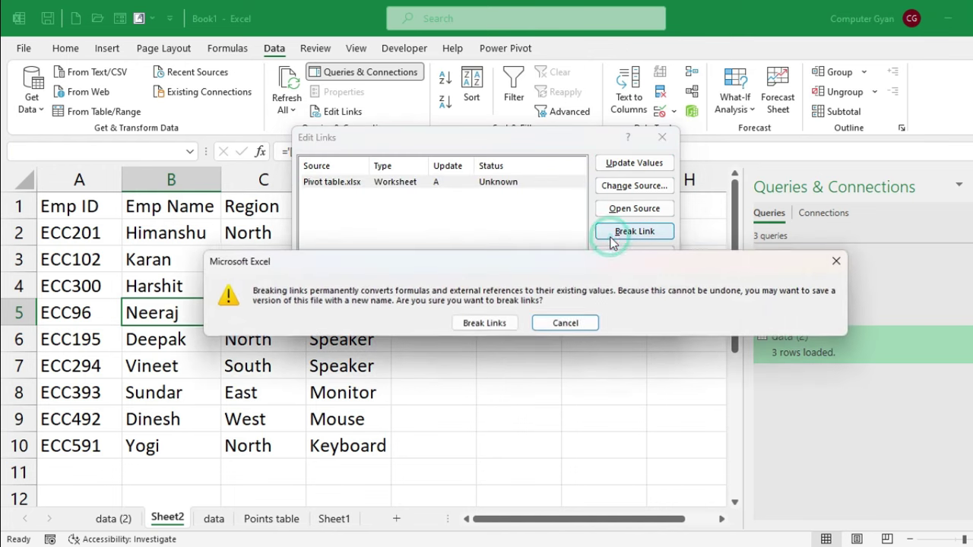
{"action": "left_click", "coordinate": [494, 324]}
{"action": "left_click", "coordinate": [616, 323]}
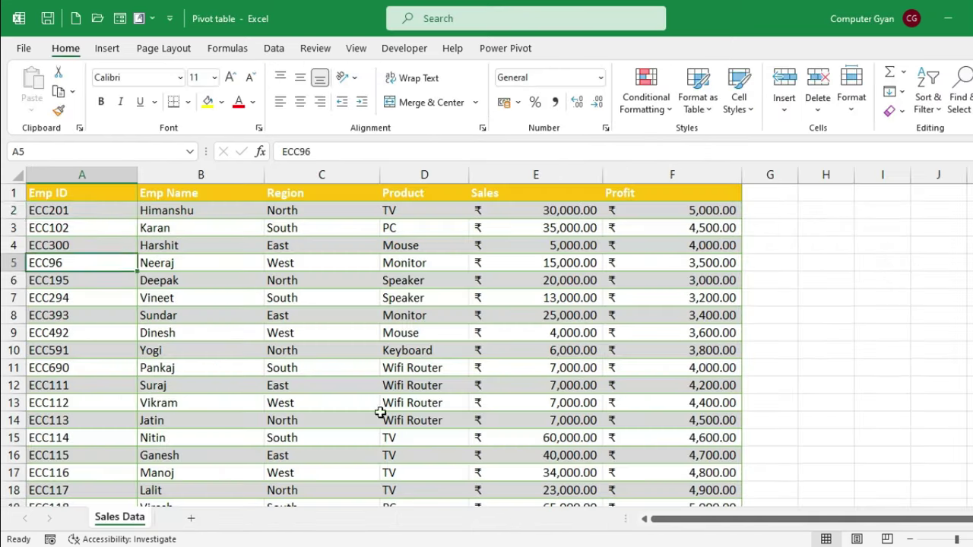
{"action": "left_click", "coordinate": [111, 211]}
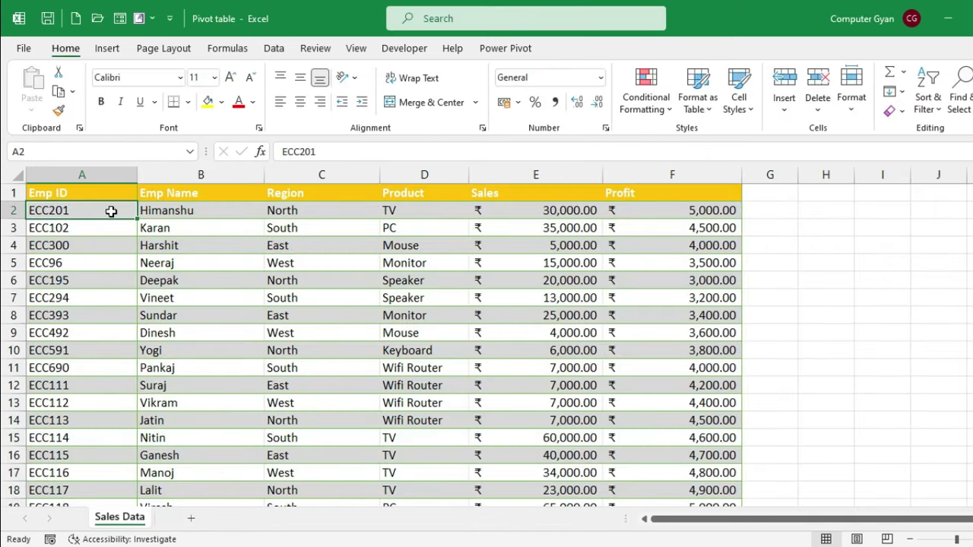
Reset A2 to ECC101 and refill the Emp IDs to row 11 without formatting.
{"action": "double_click", "coordinate": [111, 211]}
{"action": "key", "text": "BackSpace"}
{"action": "key", "text": "BackSpace"}
{"action": "type", "text": "101"}
{"action": "key", "text": "Return"}
{"action": "left_click_drag", "start_coordinate": [101, 211], "coordinate": [138, 377]}
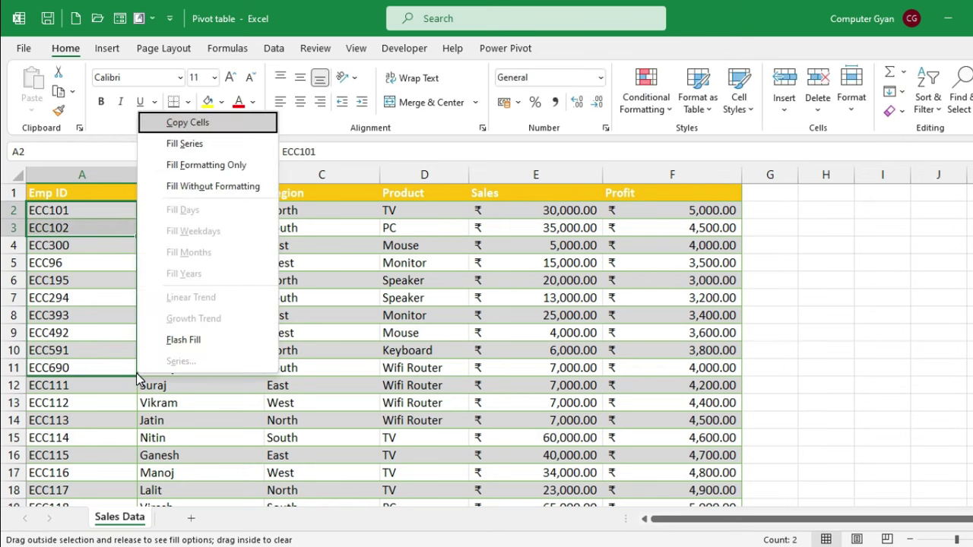
{"action": "left_click", "coordinate": [228, 189]}
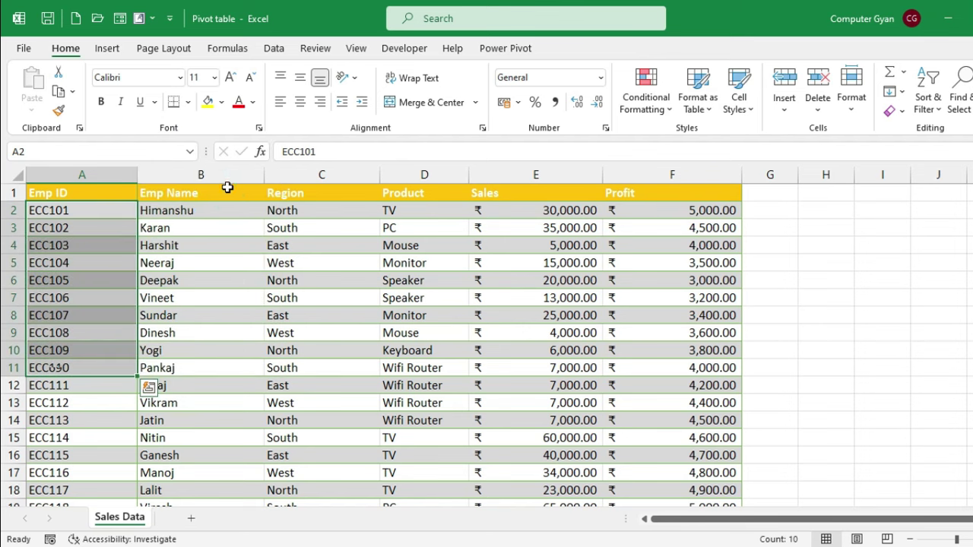
{"action": "left_click", "coordinate": [104, 297]}
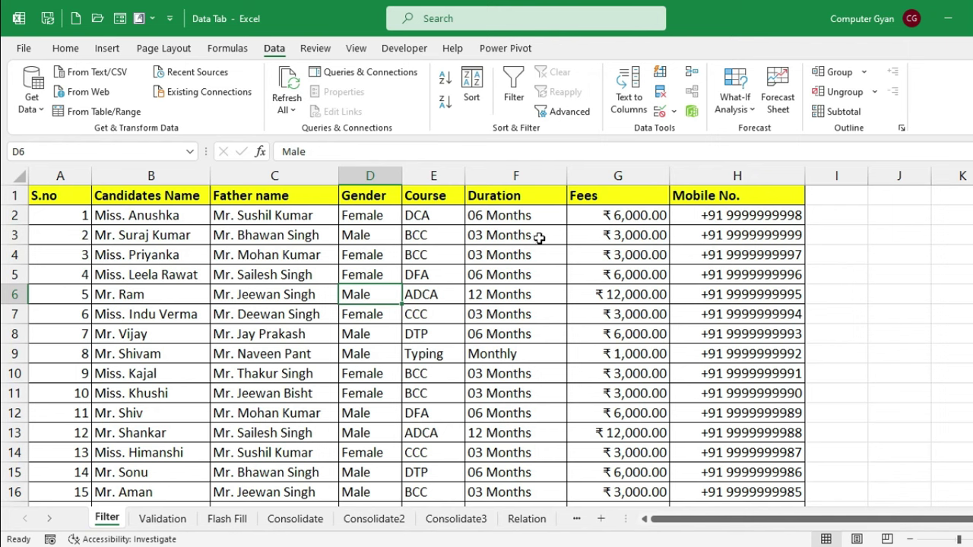
Sort the candidate rows by Gender, A to Z, and review the Female entries.
{"action": "left_click", "coordinate": [391, 219]}
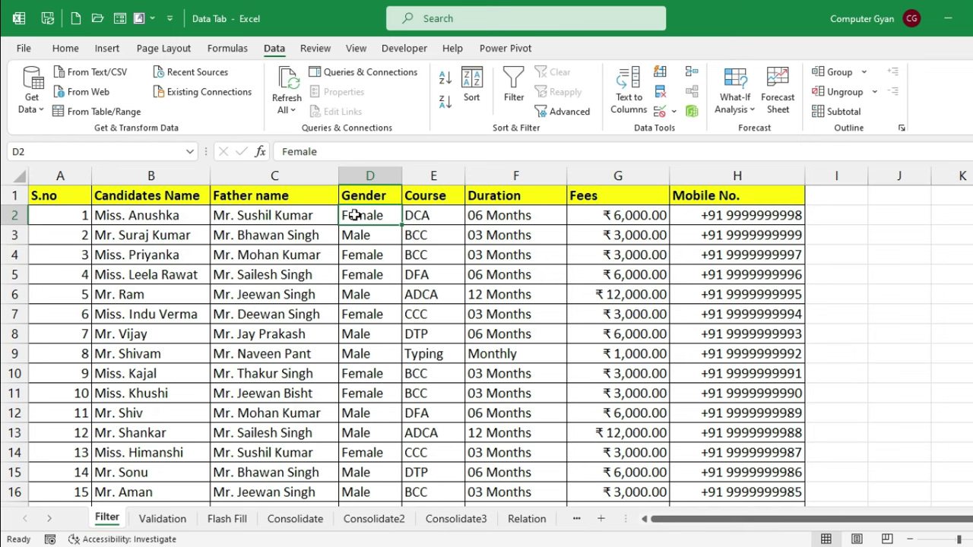
{"action": "left_click", "coordinate": [442, 86]}
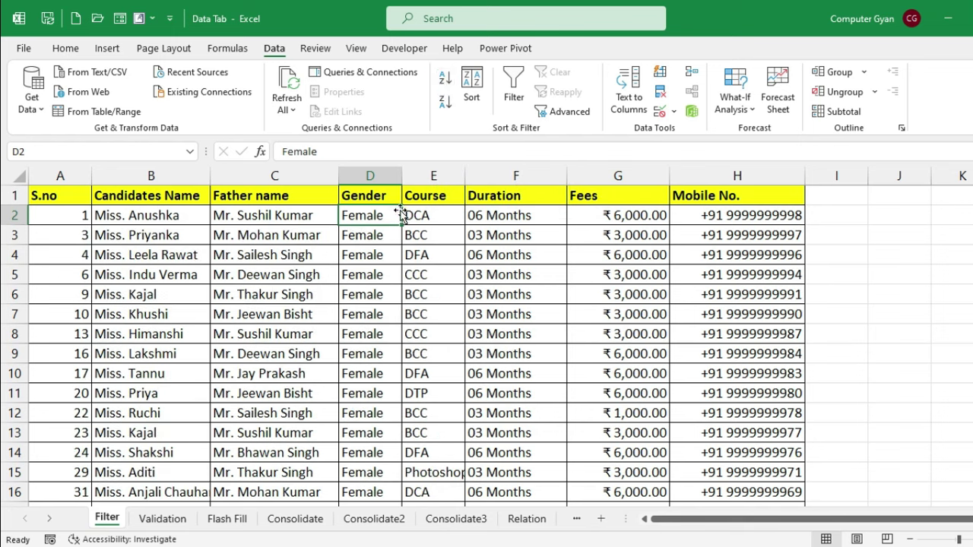
{"action": "left_click_drag", "start_coordinate": [376, 215], "coordinate": [386, 441]}
{"action": "scroll", "coordinate": [386, 441], "scroll_direction": "down", "scroll_amount": 7}
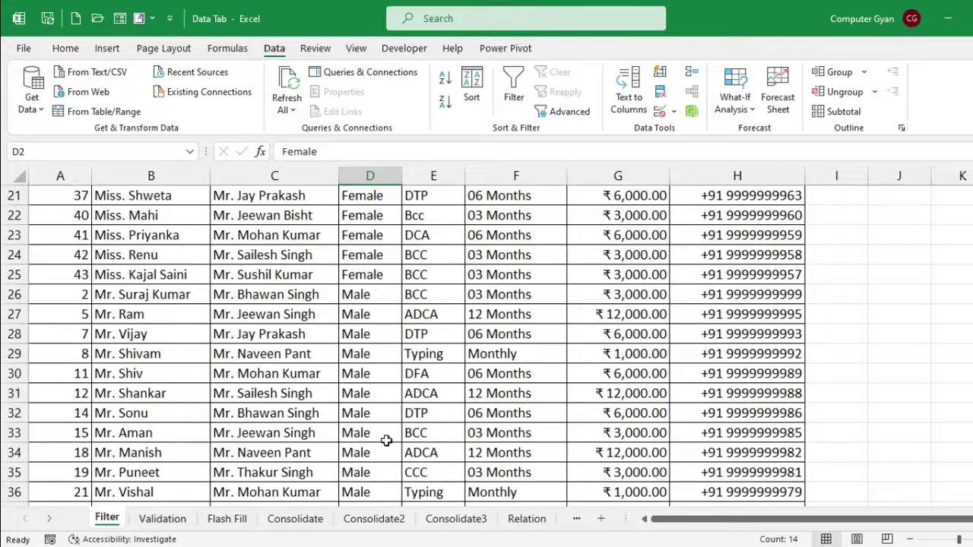
{"action": "left_click_drag", "start_coordinate": [375, 297], "coordinate": [367, 498]}
{"action": "scroll", "coordinate": [397, 340], "scroll_direction": "down", "scroll_amount": 20}
{"action": "scroll", "coordinate": [398, 340], "scroll_direction": "up", "scroll_amount": 5}
{"action": "scroll", "coordinate": [398, 341], "scroll_direction": "up", "scroll_amount": 8}
{"action": "scroll", "coordinate": [397, 340], "scroll_direction": "up", "scroll_amount": 4}
{"action": "scroll", "coordinate": [398, 340], "scroll_direction": "up", "scroll_amount": 6}
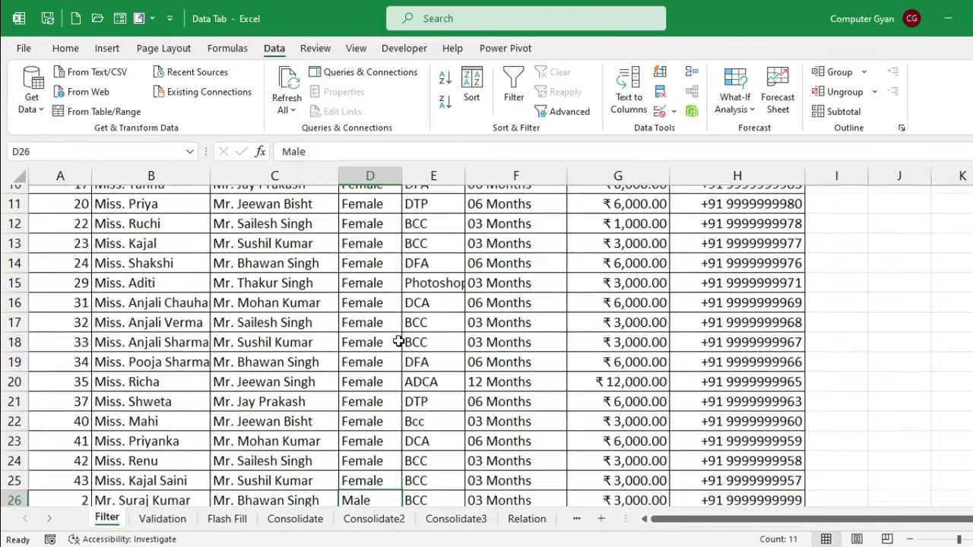
{"action": "scroll", "coordinate": [397, 341], "scroll_direction": "up", "scroll_amount": 4}
Sort the candidate table by Course, A to Z.
{"action": "left_click", "coordinate": [419, 214]}
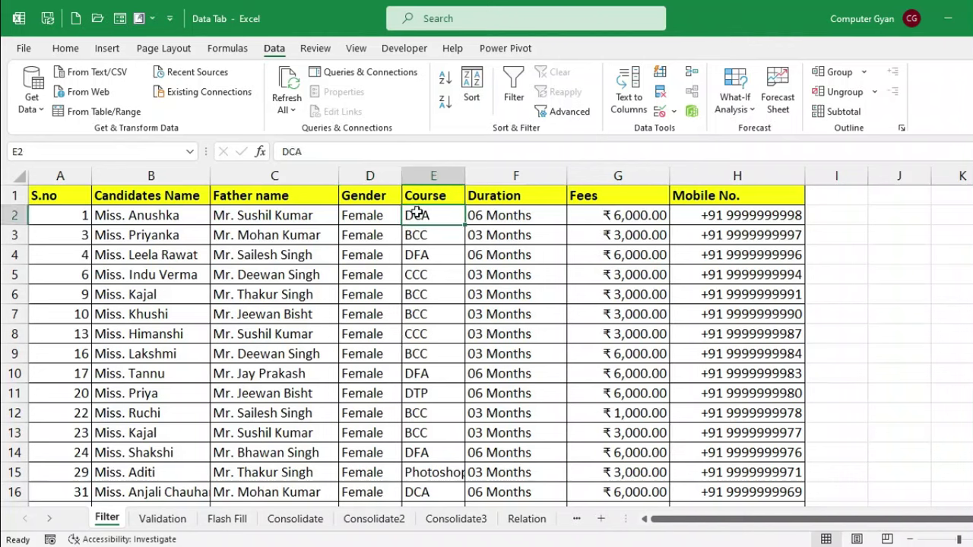
{"action": "left_click", "coordinate": [445, 77]}
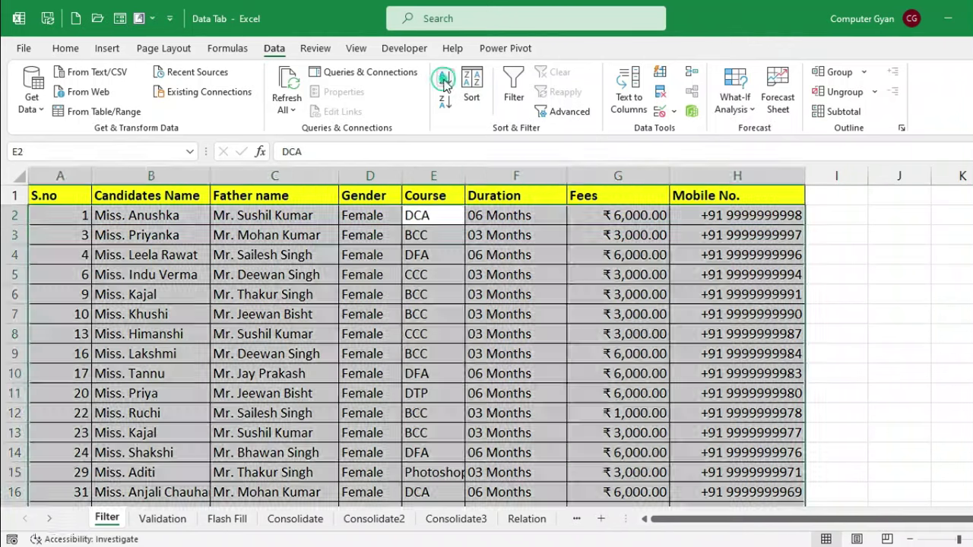
{"action": "left_click_drag", "start_coordinate": [422, 215], "coordinate": [424, 443]}
{"action": "scroll", "coordinate": [424, 441], "scroll_direction": "down", "scroll_amount": 7}
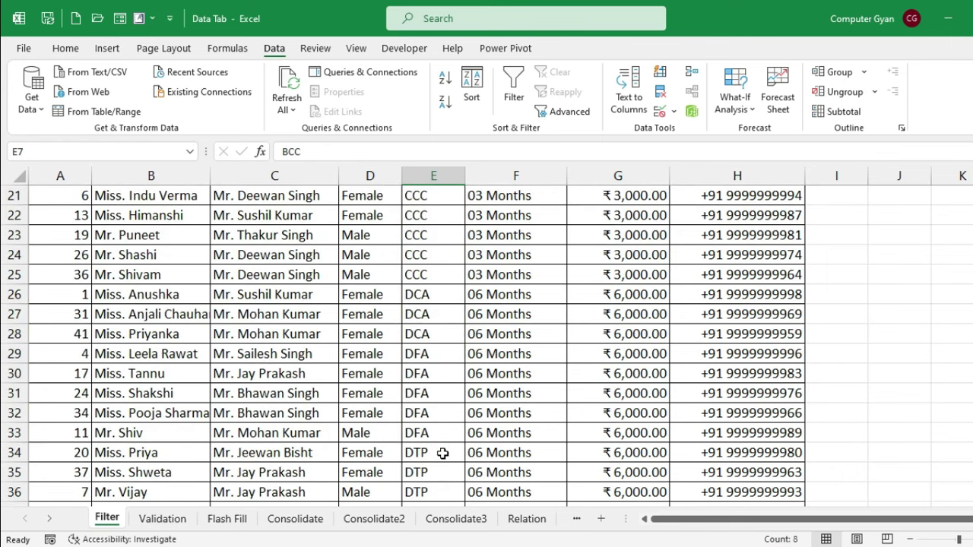
{"action": "scroll", "coordinate": [443, 450], "scroll_direction": "up", "scroll_amount": 7}
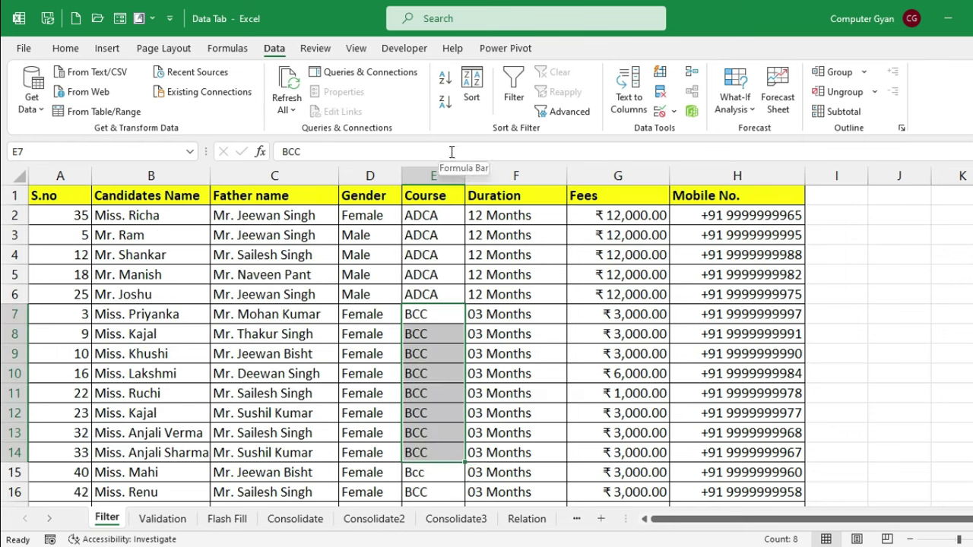
Re-sort by Course Z to A and autofit the Course column.
{"action": "left_click", "coordinate": [443, 216]}
{"action": "left_click", "coordinate": [449, 102]}
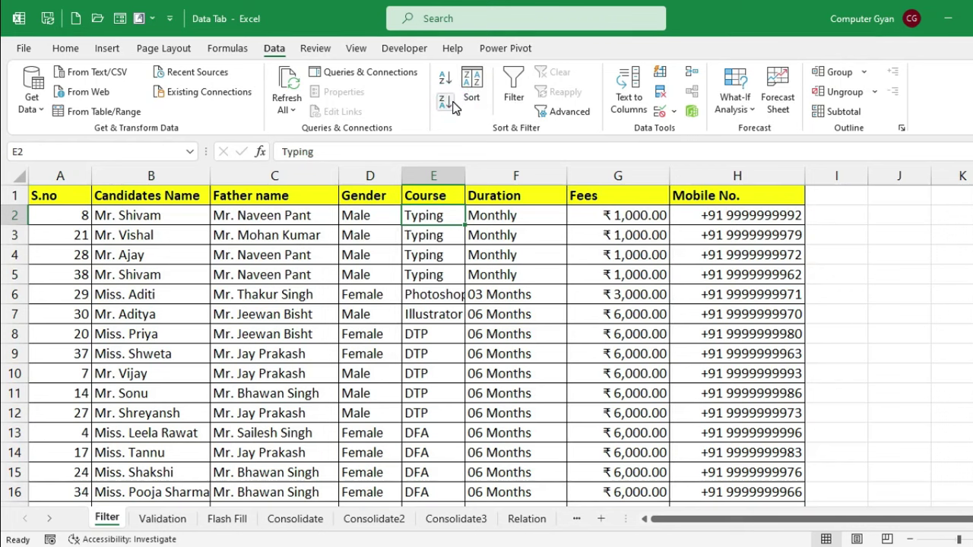
{"action": "double_click", "coordinate": [466, 176]}
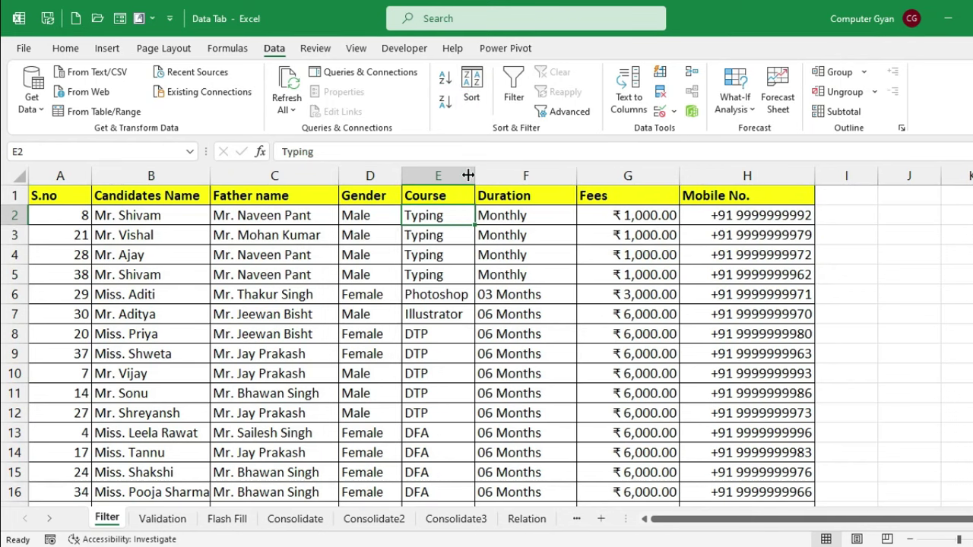
{"action": "left_click", "coordinate": [471, 87]}
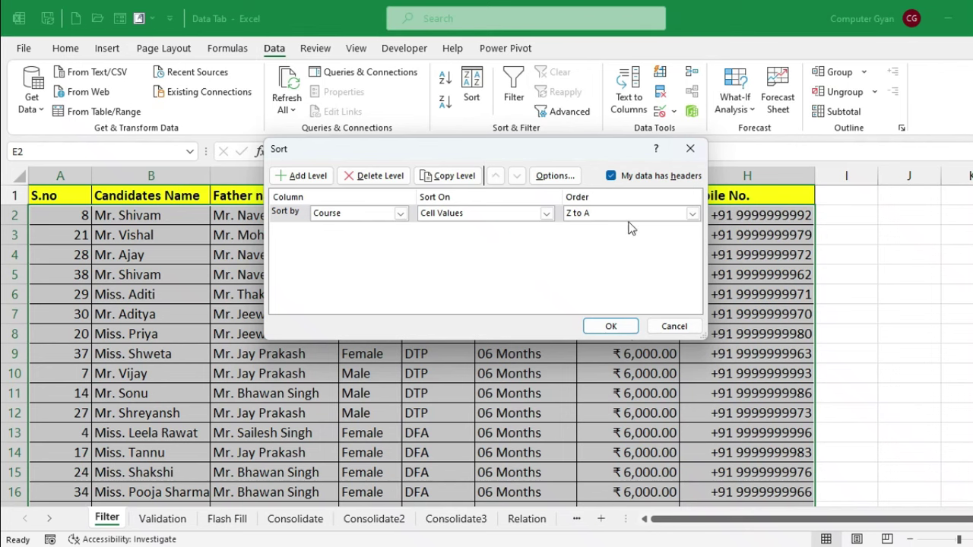
{"action": "left_click", "coordinate": [673, 326]}
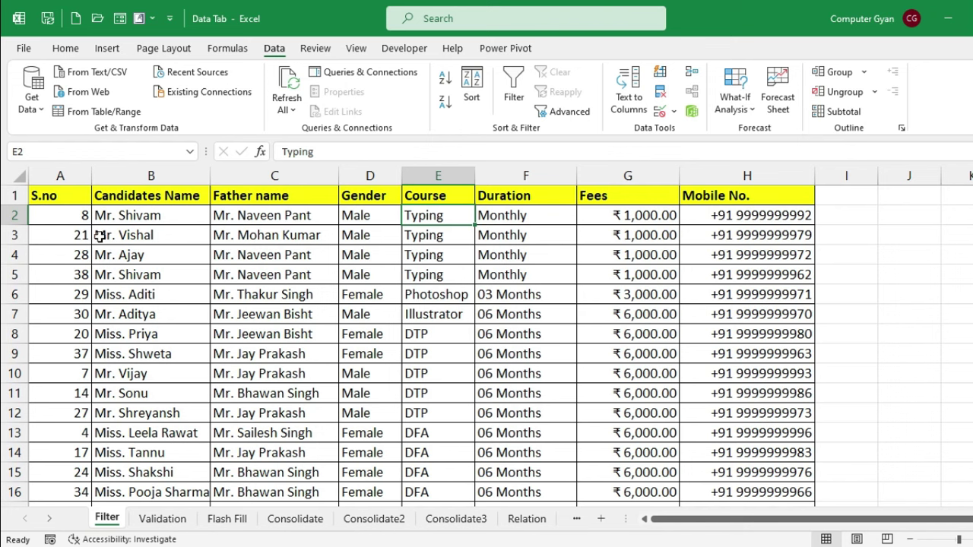
{"action": "left_click_drag", "start_coordinate": [72, 217], "coordinate": [743, 374]}
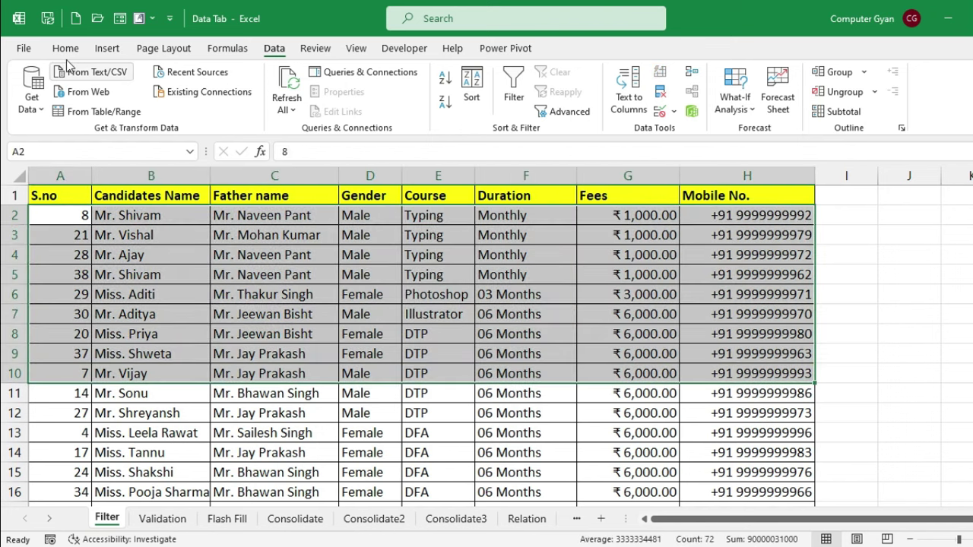
Fill rows 2–10 light blue-grey and rows 11–31 light grey.
{"action": "left_click", "coordinate": [65, 48]}
{"action": "left_click", "coordinate": [221, 101]}
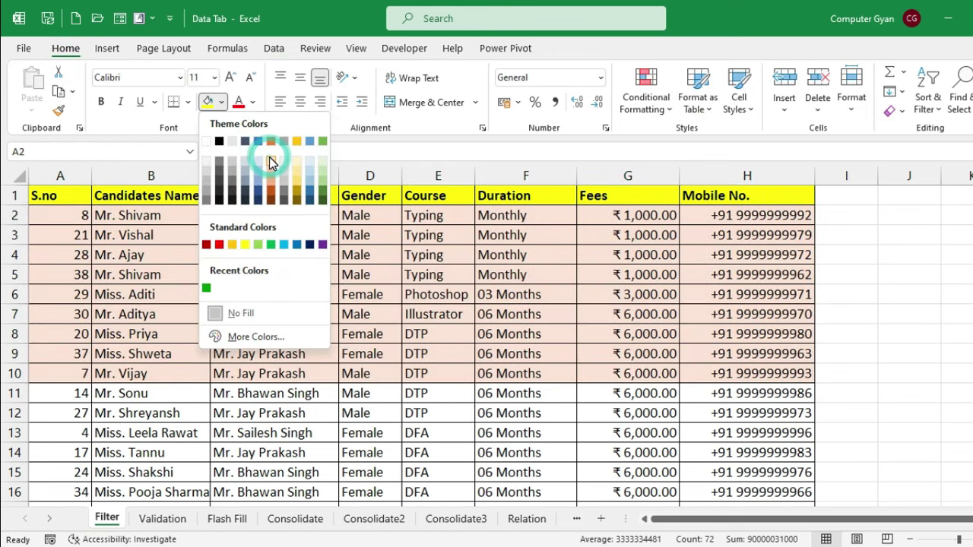
{"action": "left_click", "coordinate": [307, 163]}
{"action": "left_click_drag", "start_coordinate": [30, 393], "coordinate": [701, 371]}
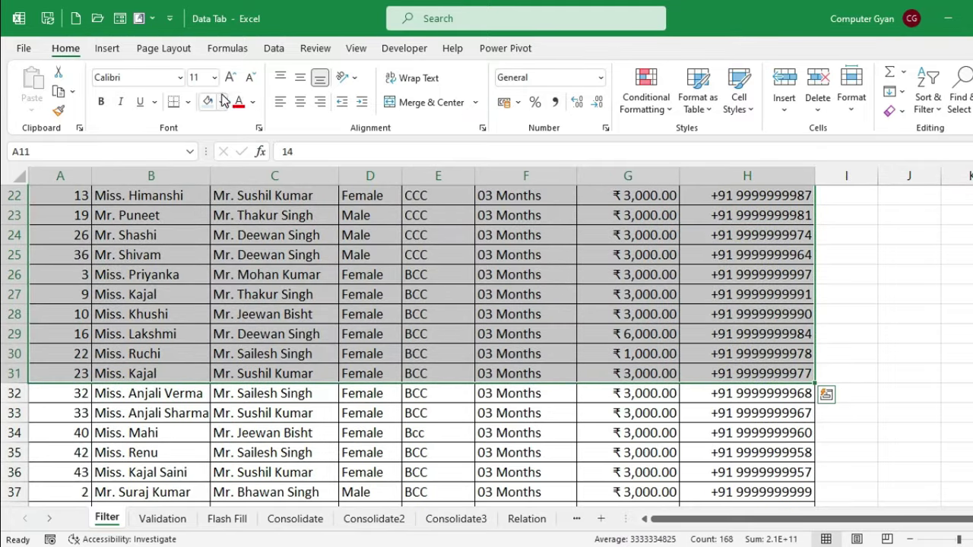
{"action": "left_click", "coordinate": [221, 101]}
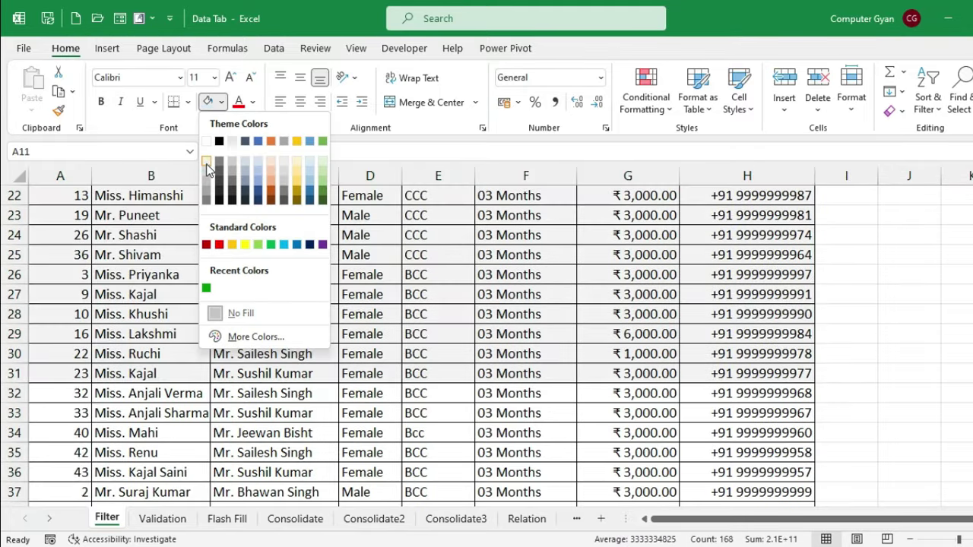
{"action": "left_click", "coordinate": [206, 166]}
Fill rows 32–42 light green.
{"action": "scroll", "coordinate": [158, 282], "scroll_direction": "up", "scroll_amount": 6}
{"action": "scroll", "coordinate": [109, 373], "scroll_direction": "down", "scroll_amount": 9}
{"action": "scroll", "coordinate": [106, 388], "scroll_direction": "up", "scroll_amount": 3}
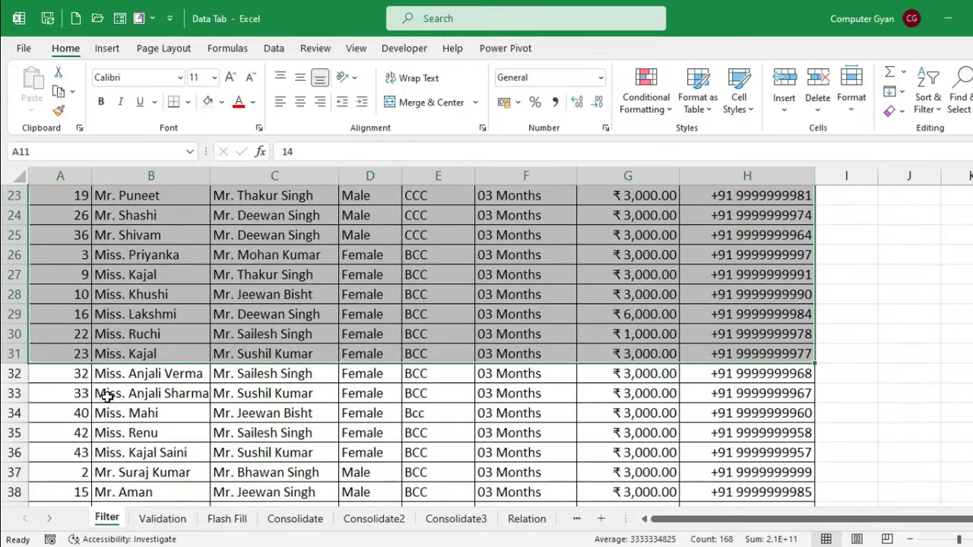
{"action": "left_click_drag", "start_coordinate": [82, 373], "coordinate": [726, 472]}
{"action": "left_click", "coordinate": [221, 101]}
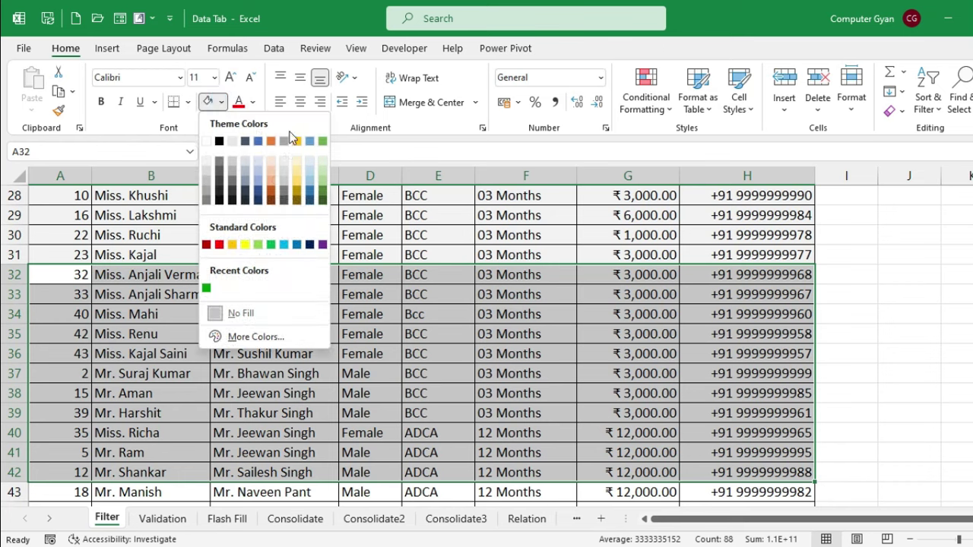
{"action": "left_click", "coordinate": [320, 158]}
{"action": "scroll", "coordinate": [7, 392], "scroll_direction": "down", "scroll_amount": 1}
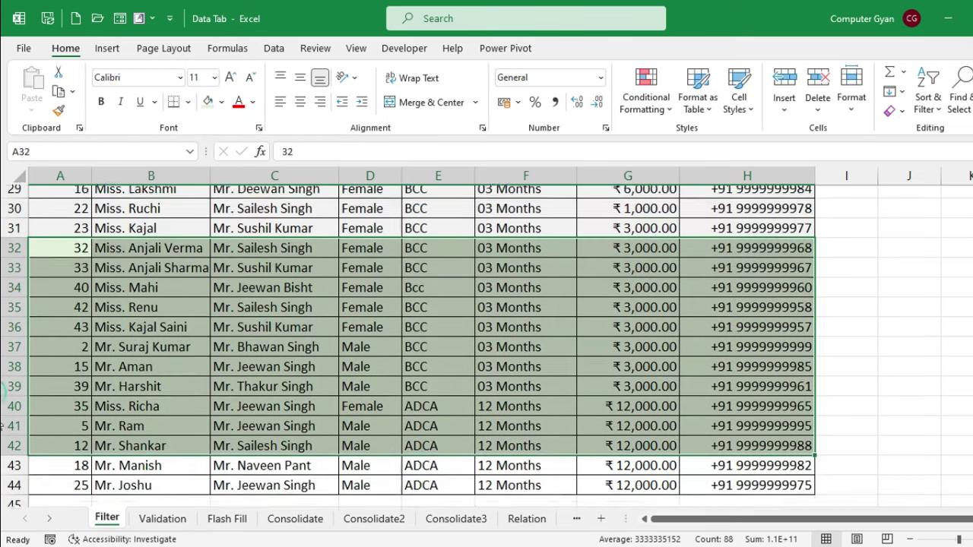
{"action": "scroll", "coordinate": [6, 414], "scroll_direction": "down", "scroll_amount": 1}
{"action": "scroll", "coordinate": [3, 426], "scroll_direction": "up", "scroll_amount": 3}
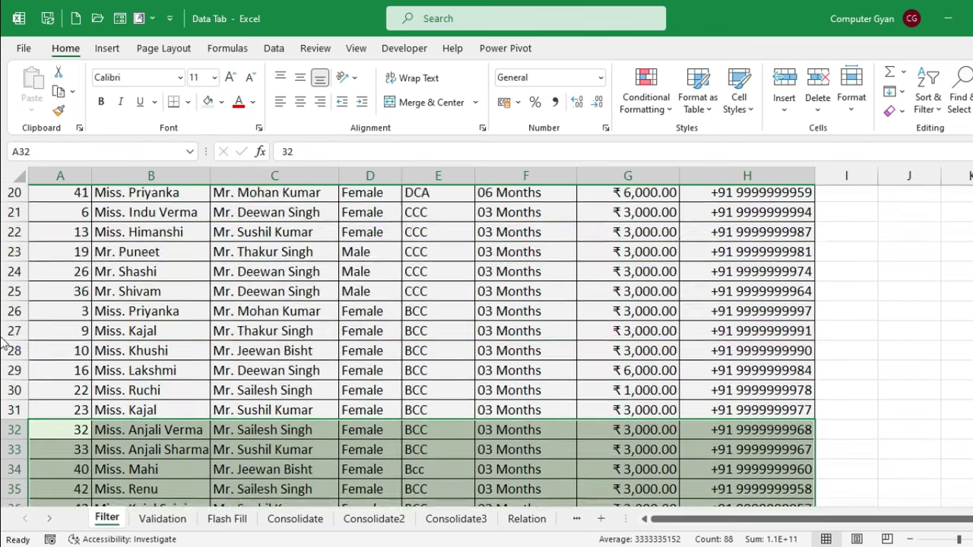
{"action": "scroll", "coordinate": [4, 348], "scroll_direction": "up", "scroll_amount": 2}
{"action": "scroll", "coordinate": [4, 308], "scroll_direction": "up", "scroll_amount": 2}
{"action": "scroll", "coordinate": [896, 251], "scroll_direction": "up", "scroll_amount": 2}
{"action": "scroll", "coordinate": [897, 221], "scroll_direction": "up", "scroll_amount": 1}
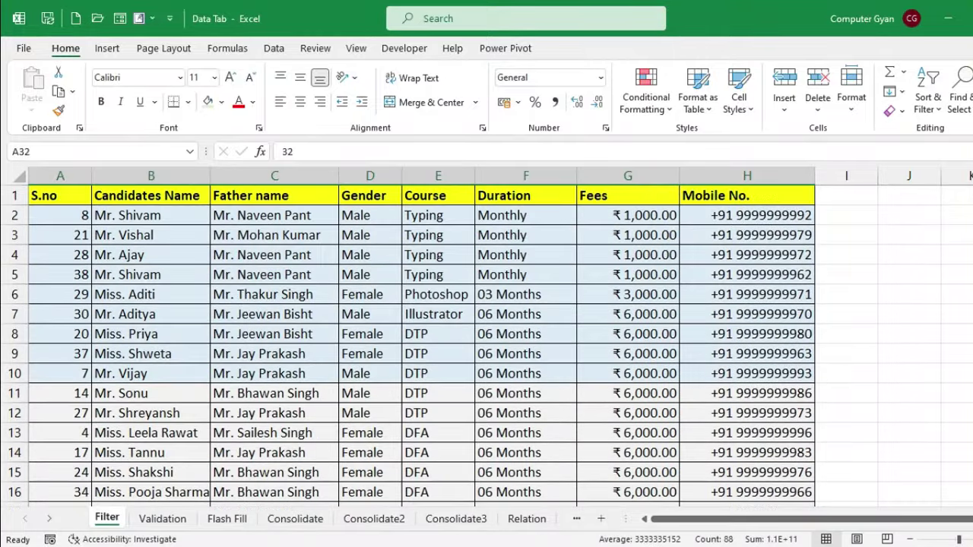
Apply the Directional 3 Arrows (colored) icon set to the Fees column G.
{"action": "left_click", "coordinate": [654, 175]}
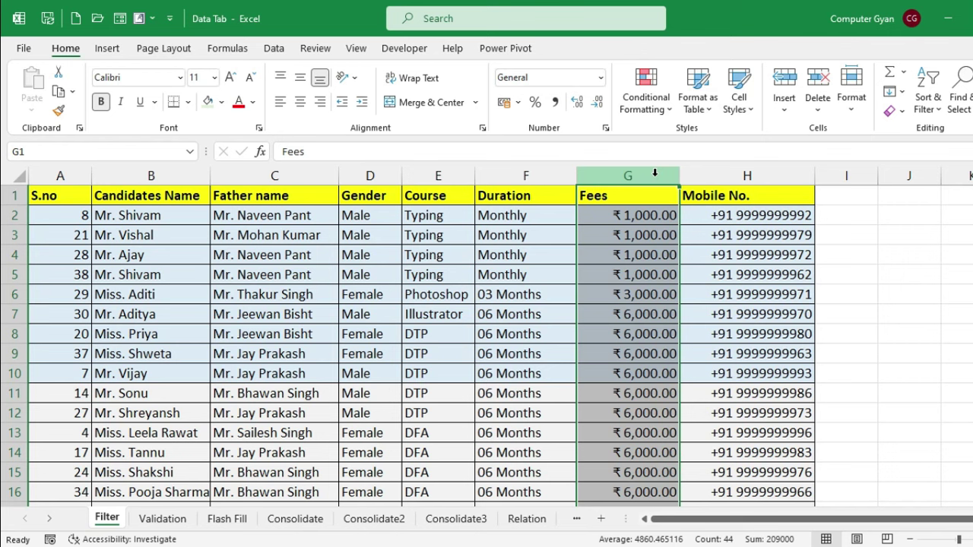
{"action": "left_click", "coordinate": [641, 95]}
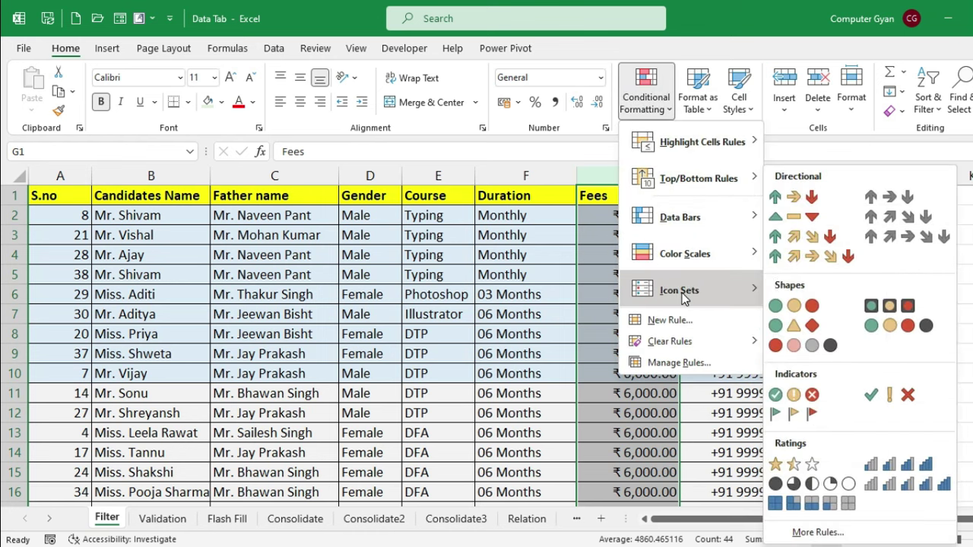
{"action": "left_click", "coordinate": [812, 201]}
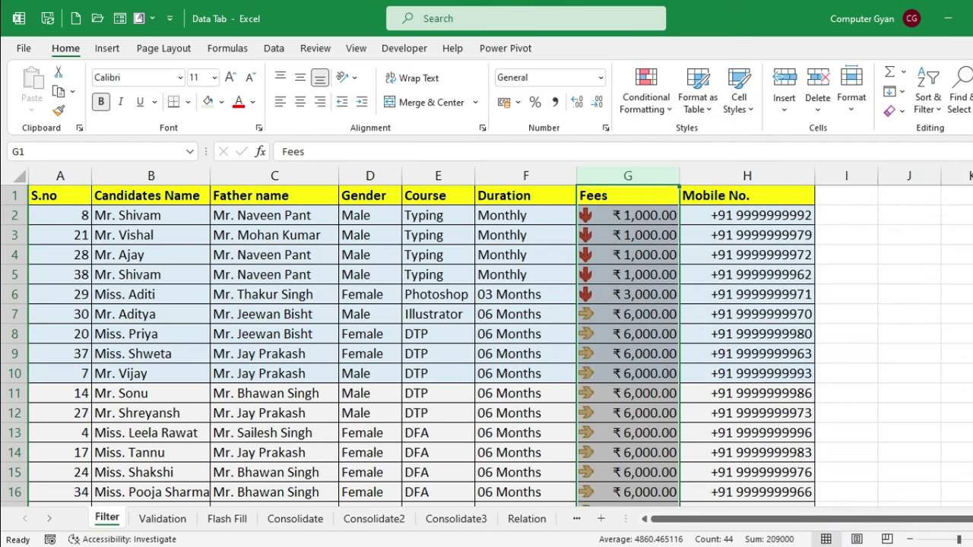
{"action": "scroll", "coordinate": [487, 345], "scroll_direction": "down", "scroll_amount": 4}
{"action": "scroll", "coordinate": [487, 346], "scroll_direction": "down", "scroll_amount": 4}
{"action": "scroll", "coordinate": [486, 346], "scroll_direction": "down", "scroll_amount": 2}
{"action": "scroll", "coordinate": [487, 346], "scroll_direction": "up", "scroll_amount": 10}
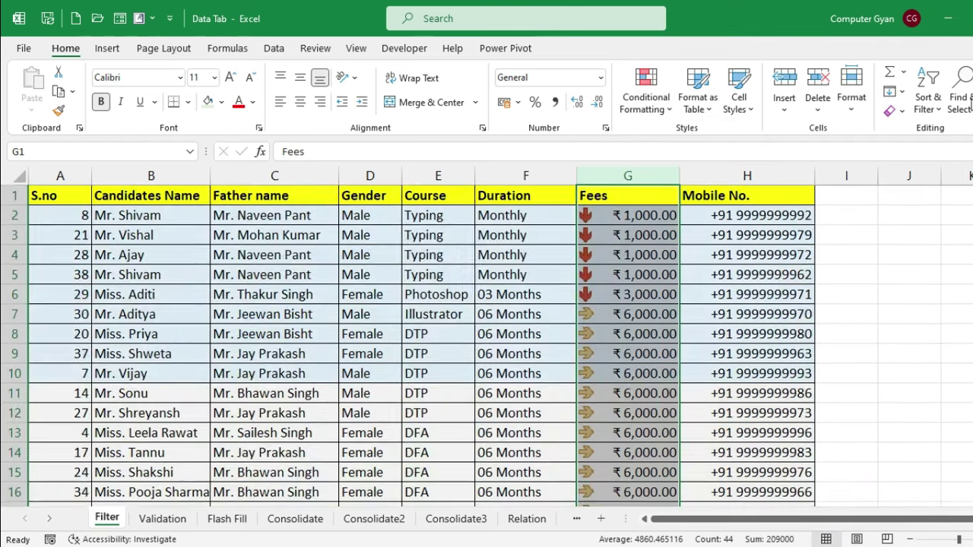
{"action": "left_click", "coordinate": [266, 294]}
Sort the table by Course cell colour with light blue-grey rows On Bottom.
{"action": "left_click", "coordinate": [278, 48]}
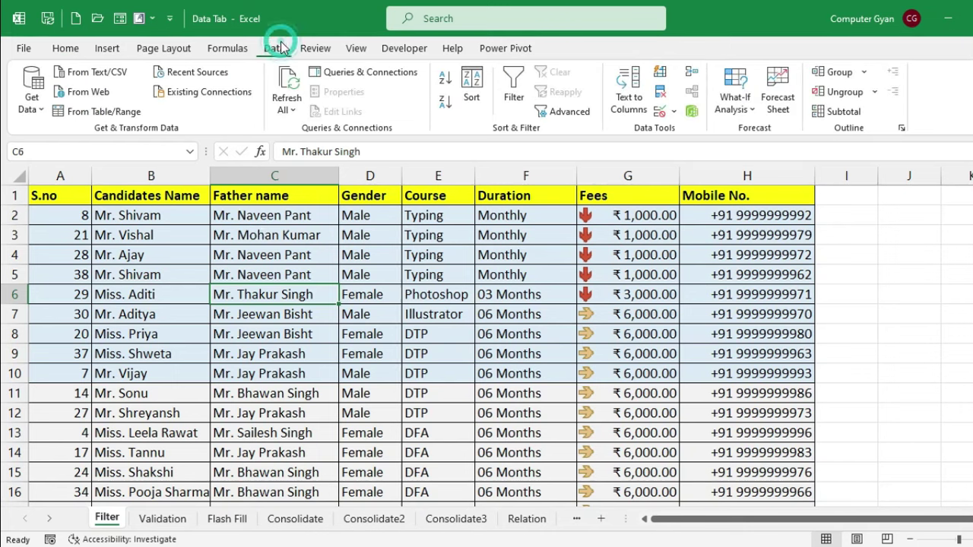
{"action": "left_click", "coordinate": [472, 97]}
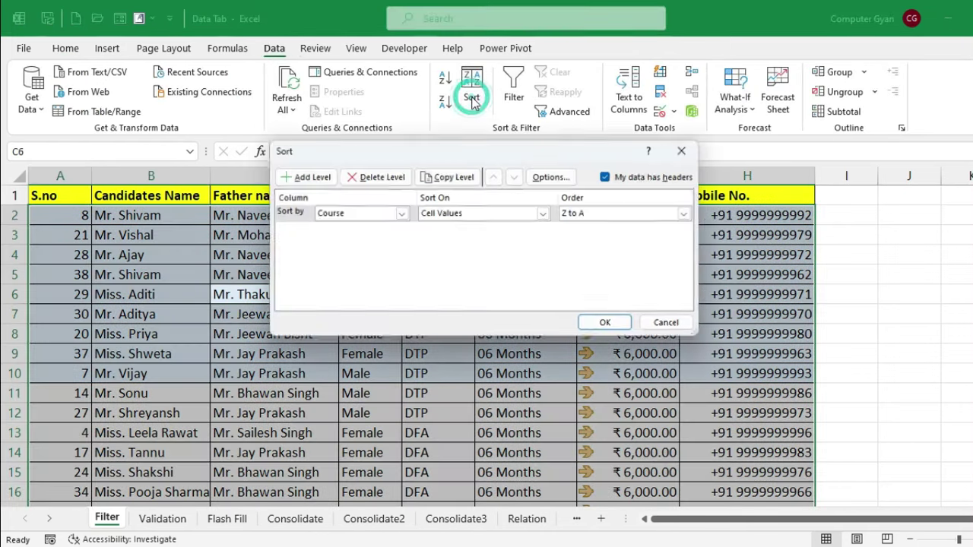
{"action": "left_click", "coordinate": [489, 215]}
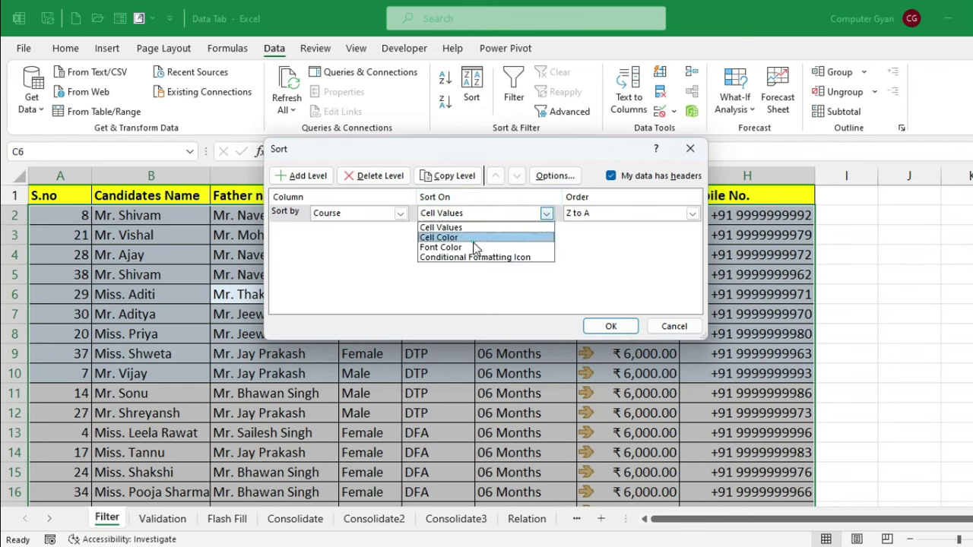
{"action": "left_click", "coordinate": [478, 238]}
{"action": "left_click", "coordinate": [620, 218]}
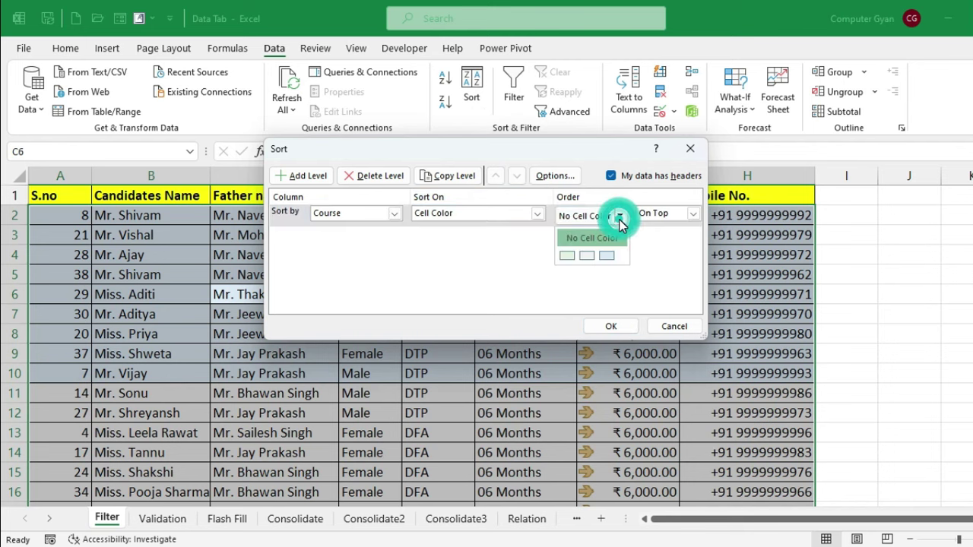
{"action": "left_click", "coordinate": [613, 262]}
{"action": "left_click", "coordinate": [664, 214]}
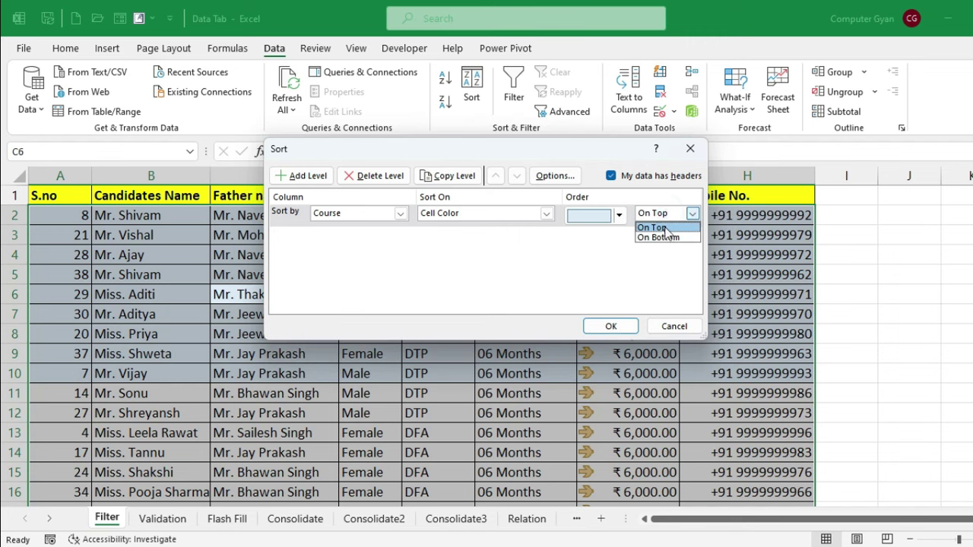
{"action": "left_click", "coordinate": [660, 237]}
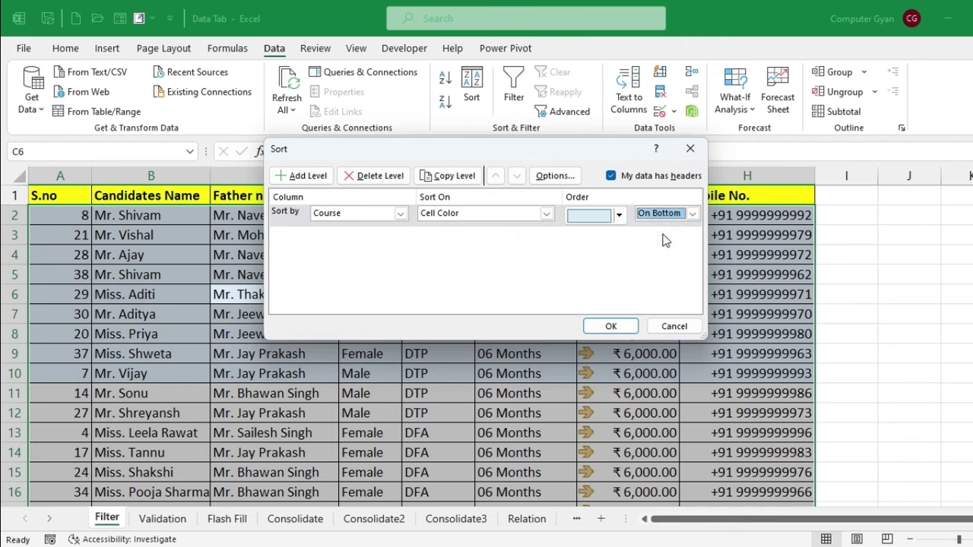
{"action": "left_click", "coordinate": [611, 326]}
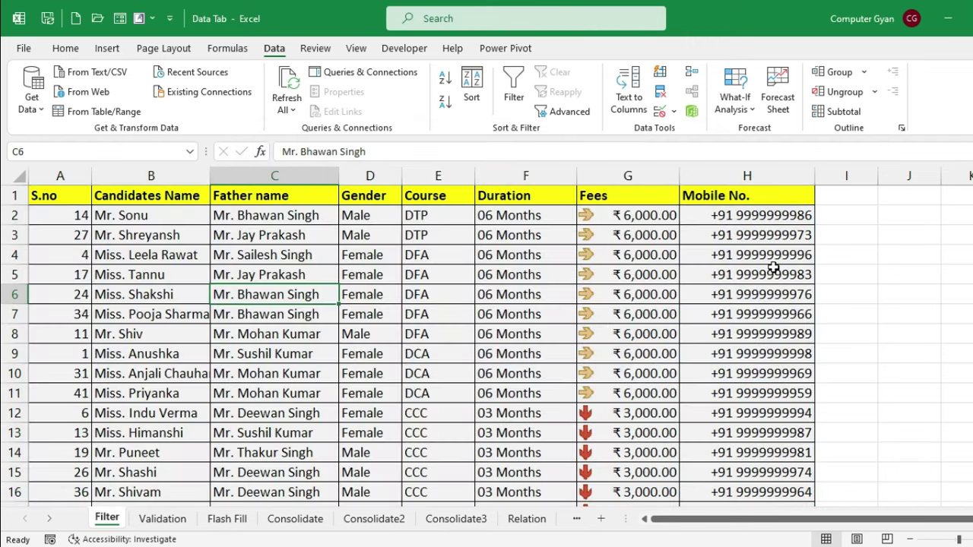
{"action": "scroll", "coordinate": [486, 346], "scroll_direction": "down", "scroll_amount": 1}
{"action": "scroll", "coordinate": [487, 346], "scroll_direction": "down", "scroll_amount": 3}
{"action": "scroll", "coordinate": [487, 346], "scroll_direction": "down", "scroll_amount": 3}
{"action": "scroll", "coordinate": [486, 346], "scroll_direction": "down", "scroll_amount": 3}
{"action": "scroll", "coordinate": [486, 346], "scroll_direction": "up", "scroll_amount": 2}
{"action": "scroll", "coordinate": [486, 346], "scroll_direction": "up", "scroll_amount": 7}
{"action": "scroll", "coordinate": [487, 346], "scroll_direction": "up", "scroll_amount": 1}
Sort by the Fees icon with green up-arrow rows On Top.
{"action": "left_click", "coordinate": [471, 87]}
{"action": "left_click", "coordinate": [514, 215]}
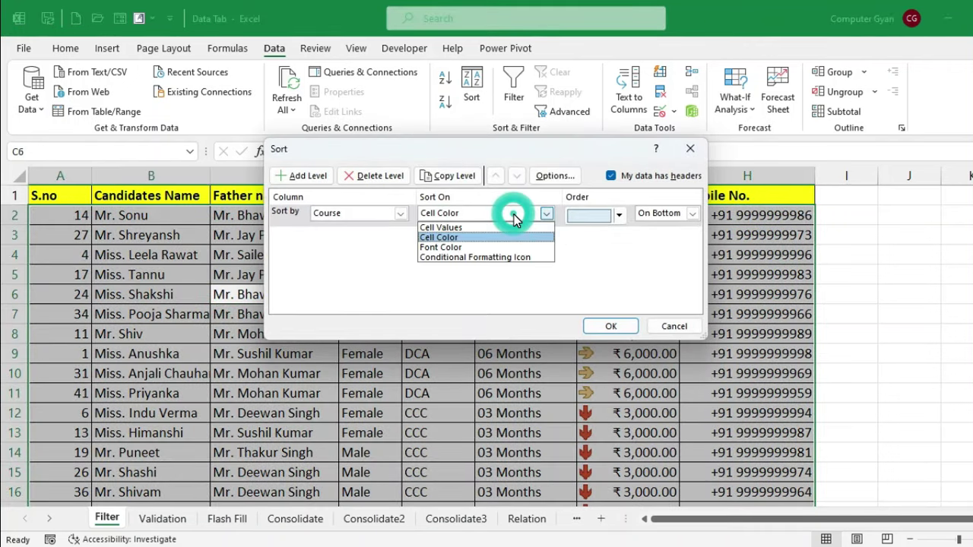
{"action": "left_click", "coordinate": [506, 259]}
{"action": "left_click", "coordinate": [620, 216]}
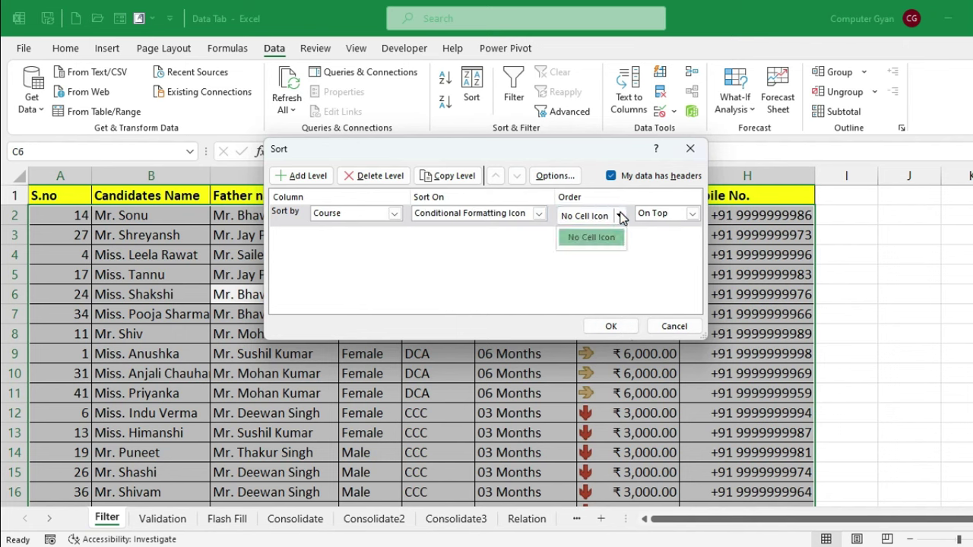
{"action": "left_click", "coordinate": [591, 238]}
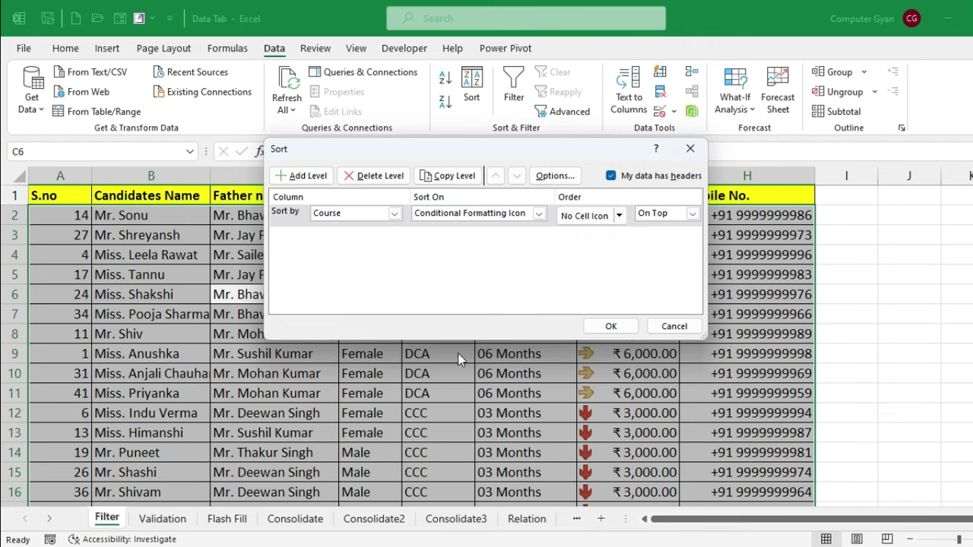
{"action": "left_click", "coordinate": [396, 214]}
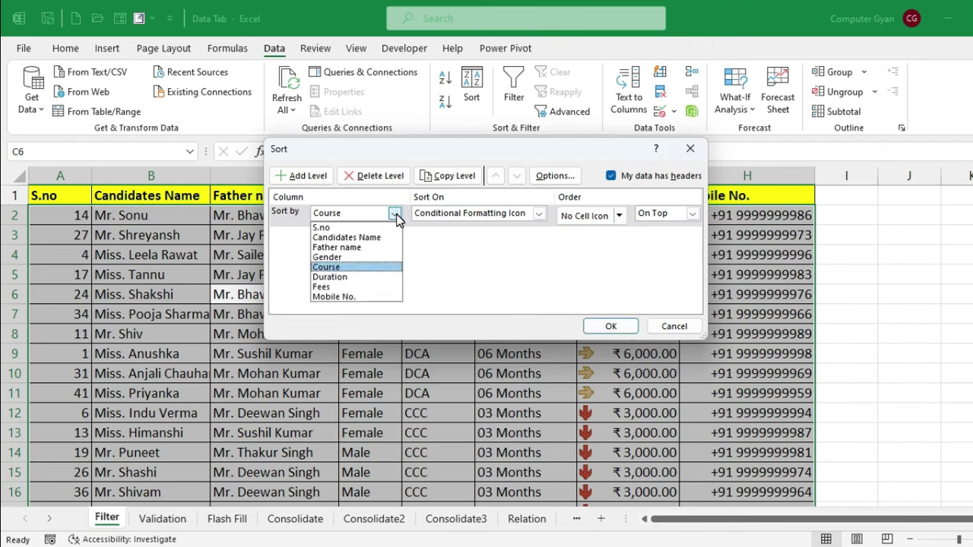
{"action": "left_click", "coordinate": [350, 287]}
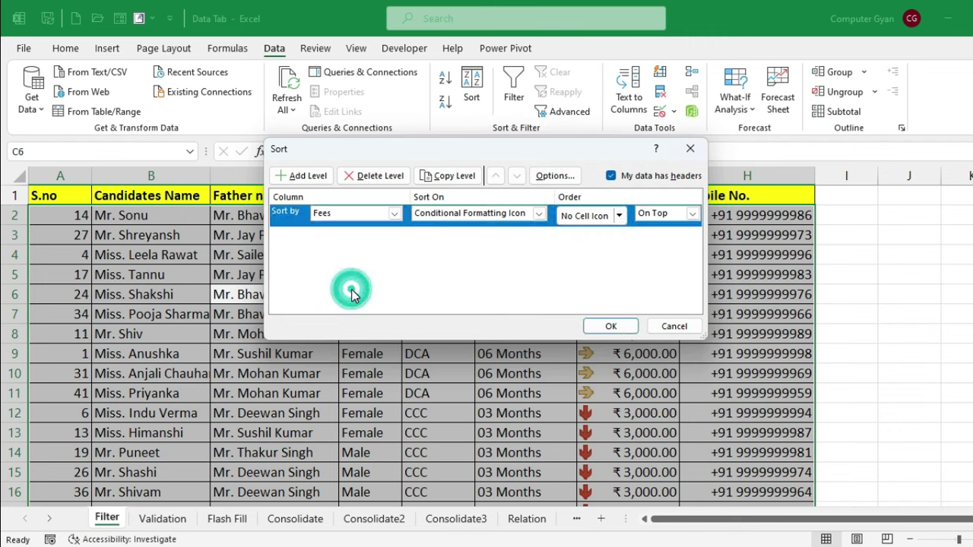
{"action": "left_click", "coordinate": [618, 216]}
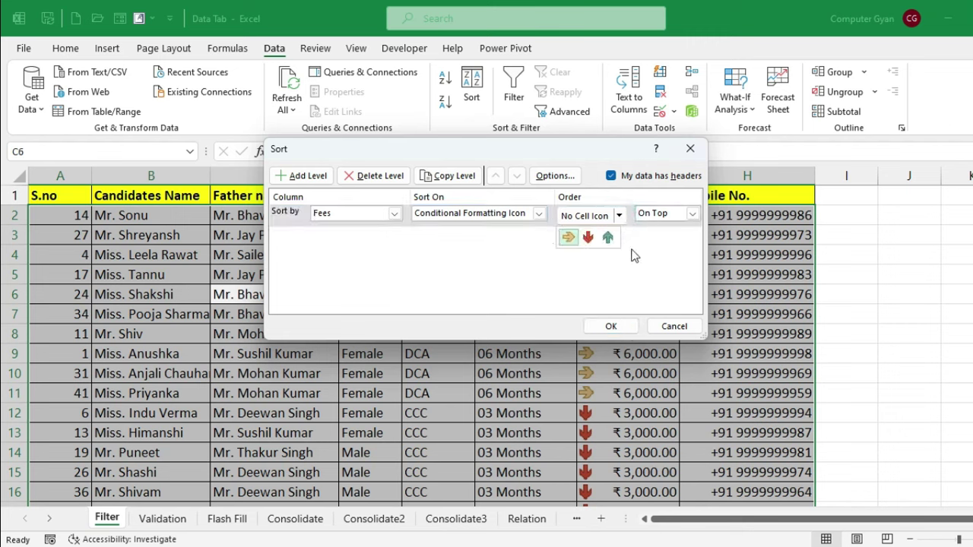
{"action": "left_click", "coordinate": [609, 238]}
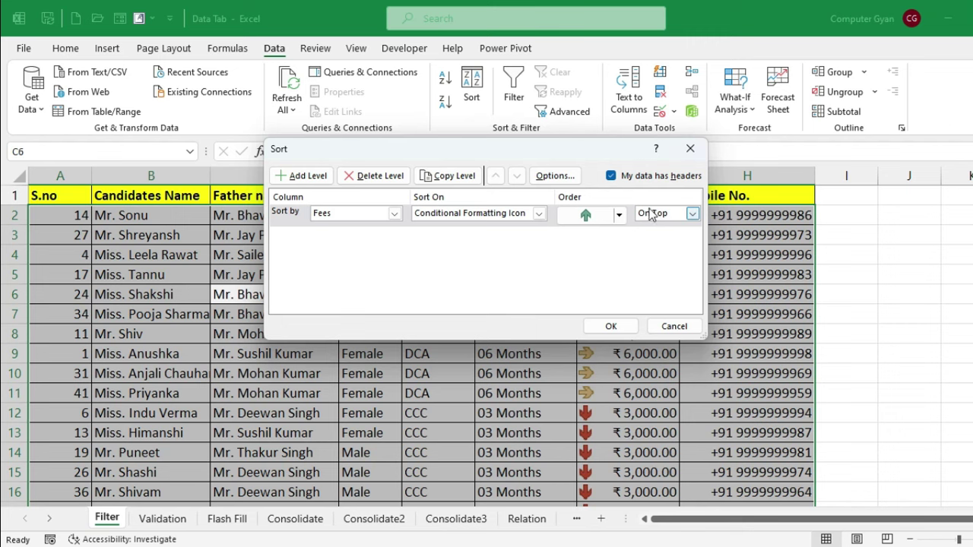
{"action": "left_click", "coordinate": [608, 326]}
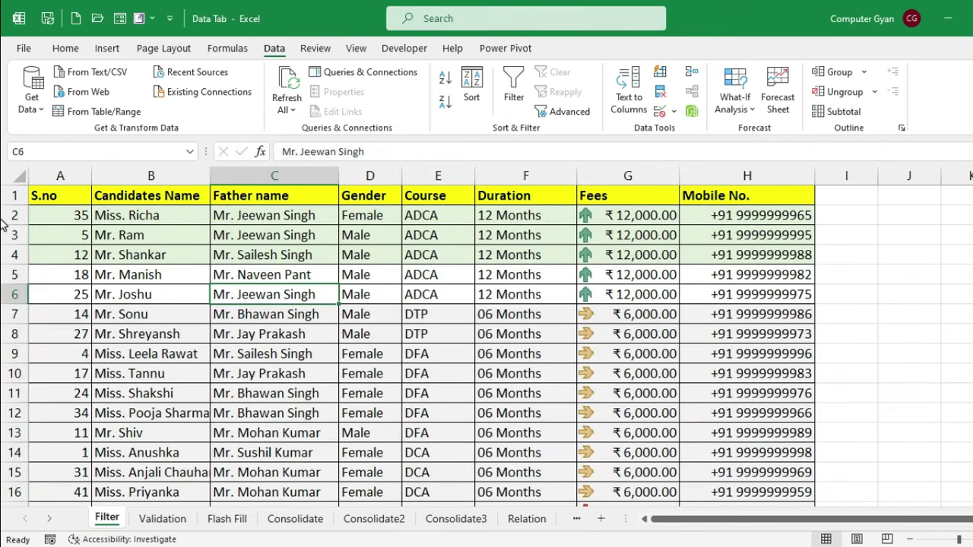
{"action": "scroll", "coordinate": [3, 255], "scroll_direction": "down", "scroll_amount": 1}
{"action": "scroll", "coordinate": [3, 254], "scroll_direction": "down", "scroll_amount": 3}
{"action": "scroll", "coordinate": [3, 254], "scroll_direction": "down", "scroll_amount": 3}
{"action": "scroll", "coordinate": [3, 255], "scroll_direction": "down", "scroll_amount": 1}
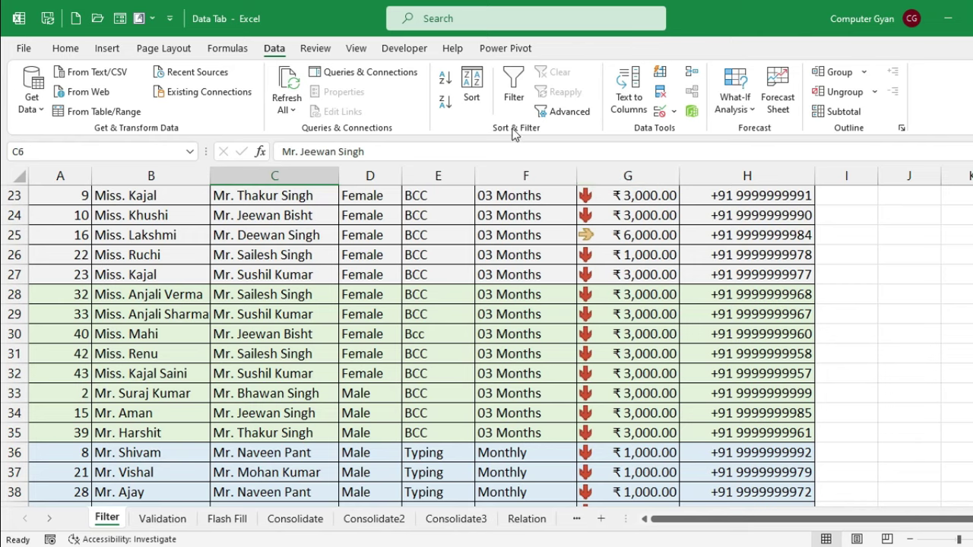
Re-sort the Fees icons so red down-arrow rows go On Bottom.
{"action": "left_click", "coordinate": [471, 85]}
{"action": "left_click", "coordinate": [617, 215]}
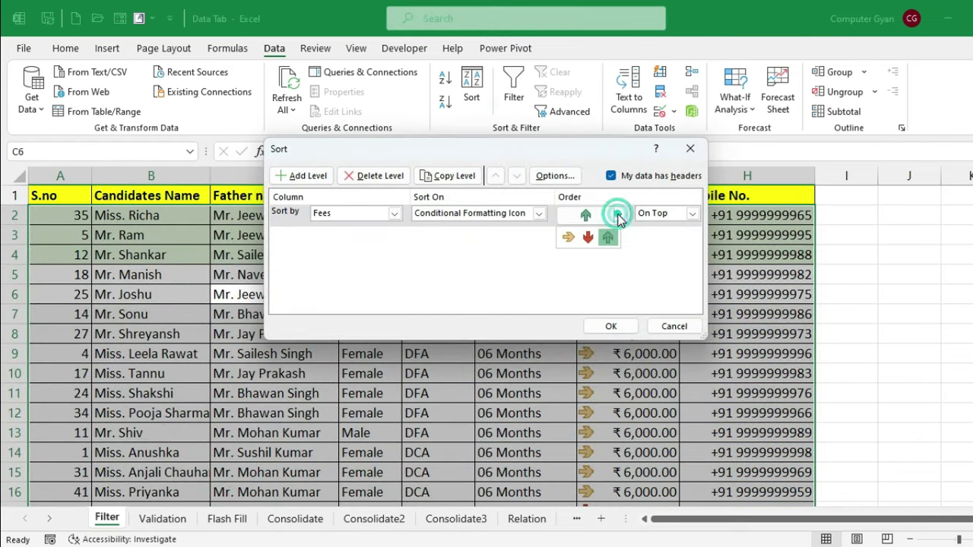
{"action": "left_click", "coordinate": [587, 238]}
{"action": "left_click", "coordinate": [676, 213]}
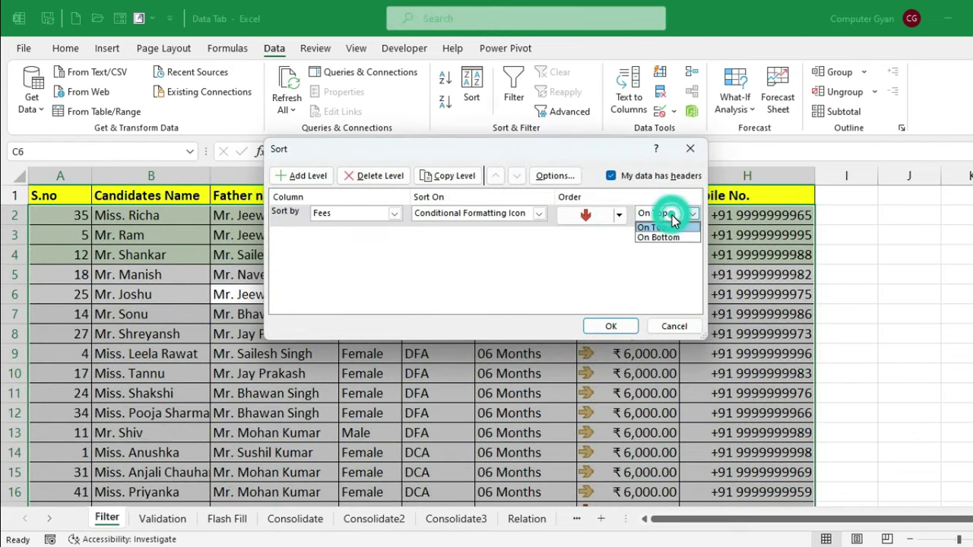
{"action": "left_click", "coordinate": [660, 236]}
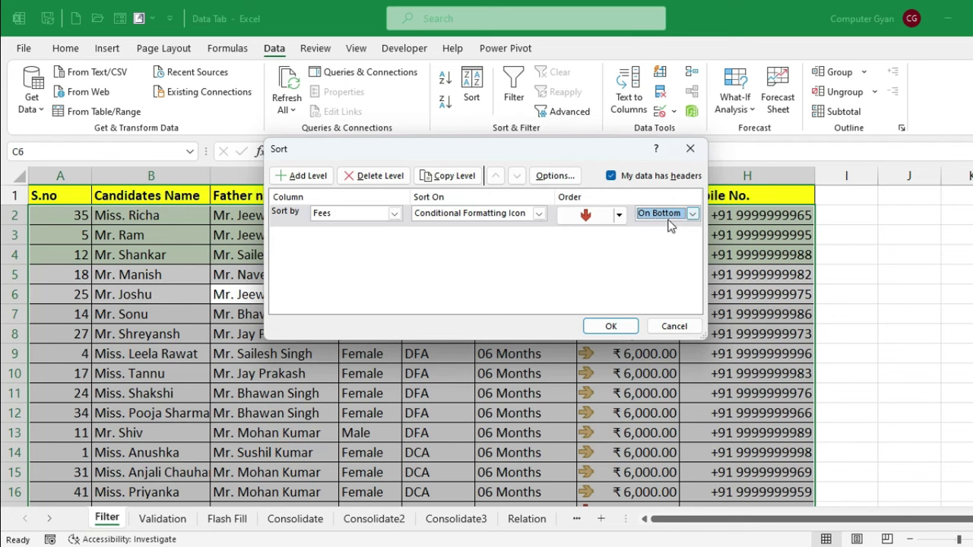
{"action": "left_click", "coordinate": [611, 326]}
{"action": "scroll", "coordinate": [620, 324], "scroll_direction": "down", "scroll_amount": 6}
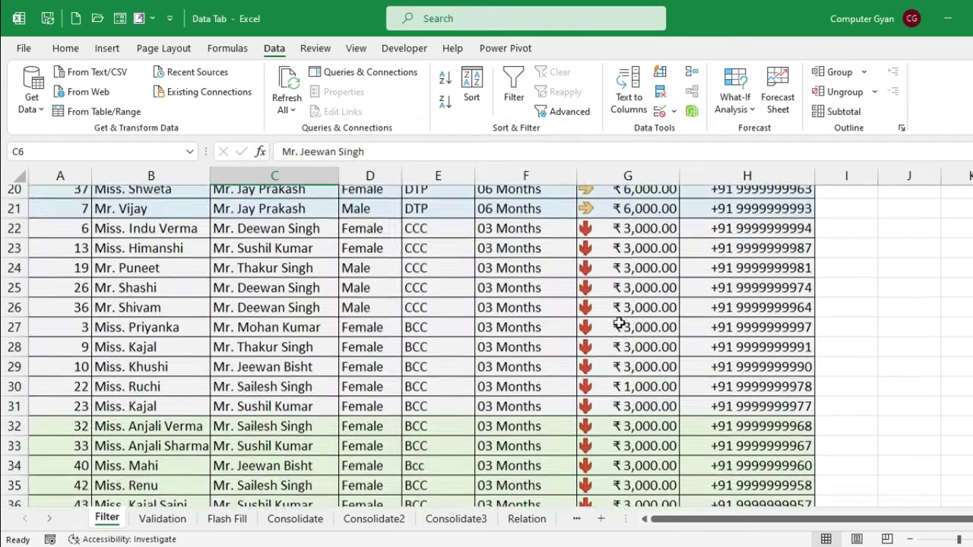
{"action": "scroll", "coordinate": [619, 319], "scroll_direction": "down", "scroll_amount": 7}
{"action": "scroll", "coordinate": [619, 313], "scroll_direction": "up", "scroll_amount": 5}
{"action": "scroll", "coordinate": [620, 312], "scroll_direction": "up", "scroll_amount": 7}
{"action": "scroll", "coordinate": [620, 311], "scroll_direction": "up", "scroll_amount": 2}
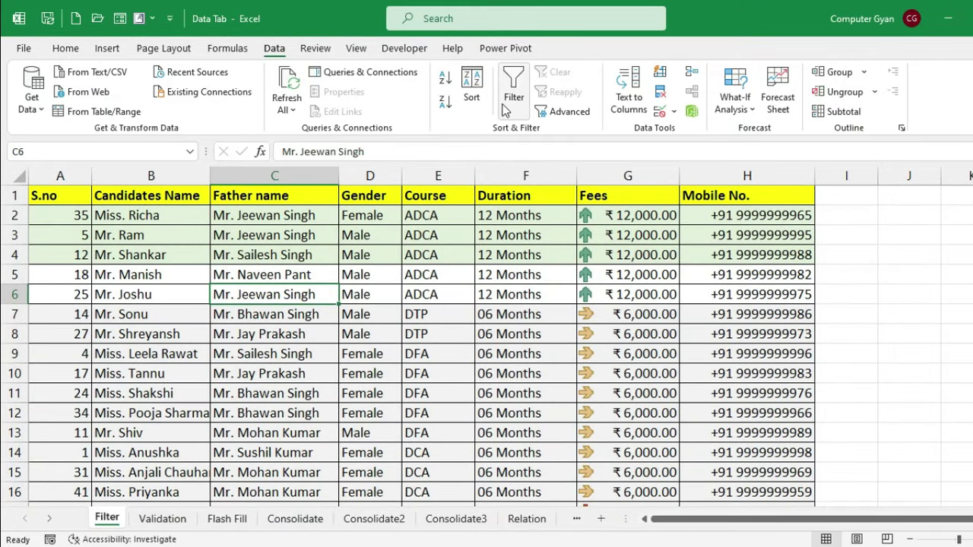
Turn on column filters and filter the Gender column to Male only.
{"action": "left_click", "coordinate": [469, 201]}
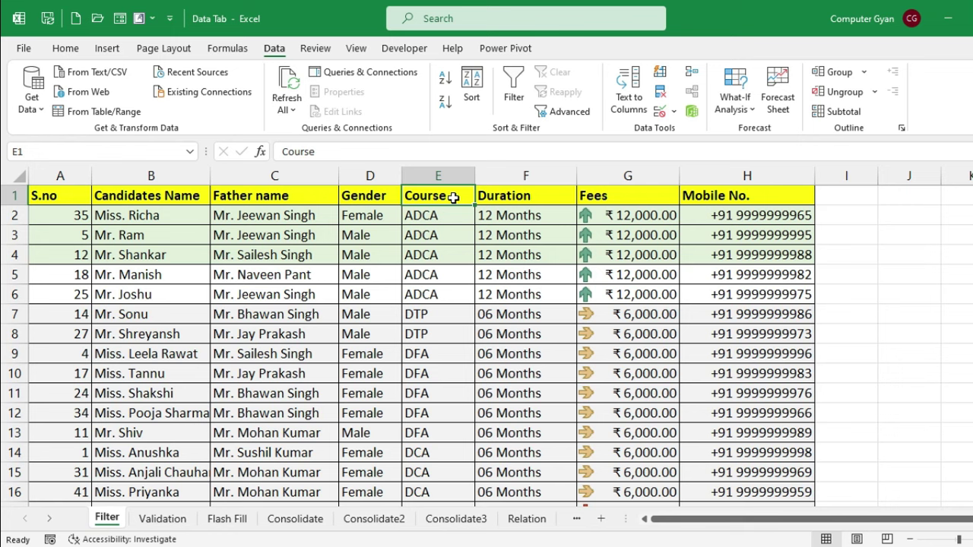
{"action": "left_click", "coordinate": [514, 95]}
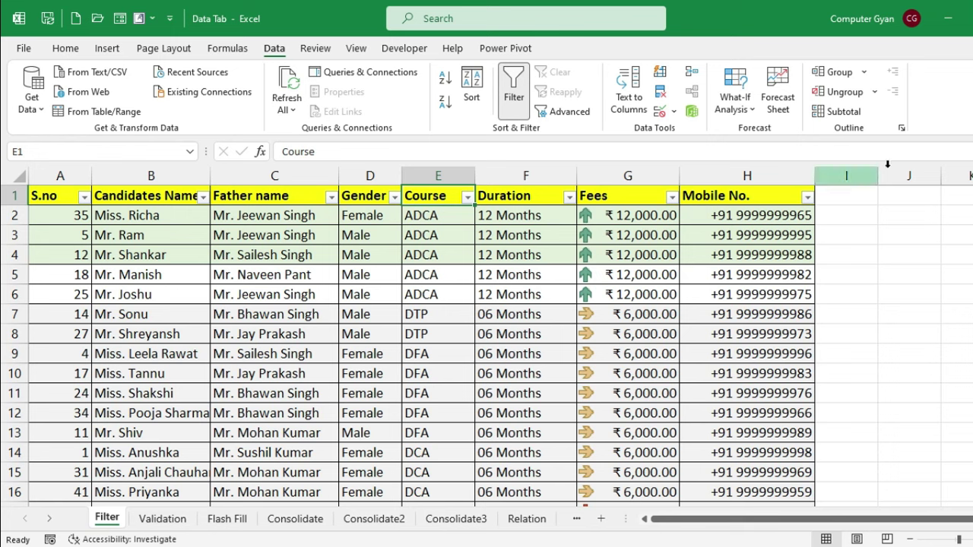
{"action": "left_click", "coordinate": [394, 200]}
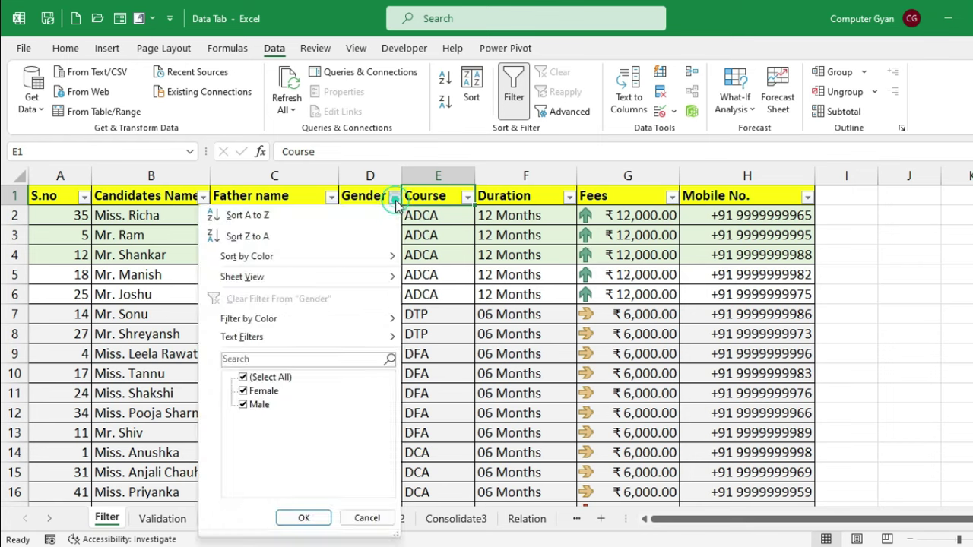
{"action": "left_click", "coordinate": [243, 377]}
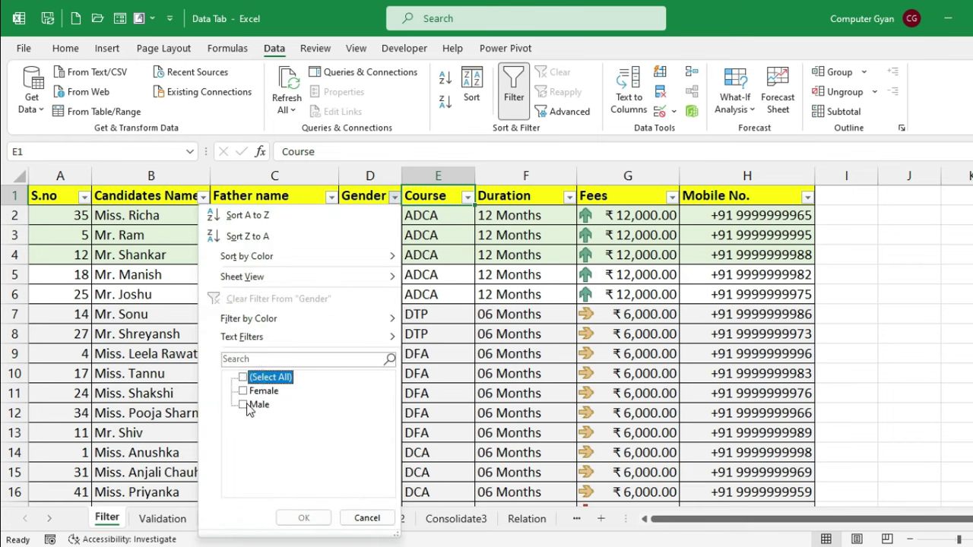
{"action": "left_click", "coordinate": [244, 405]}
{"action": "left_click", "coordinate": [313, 518]}
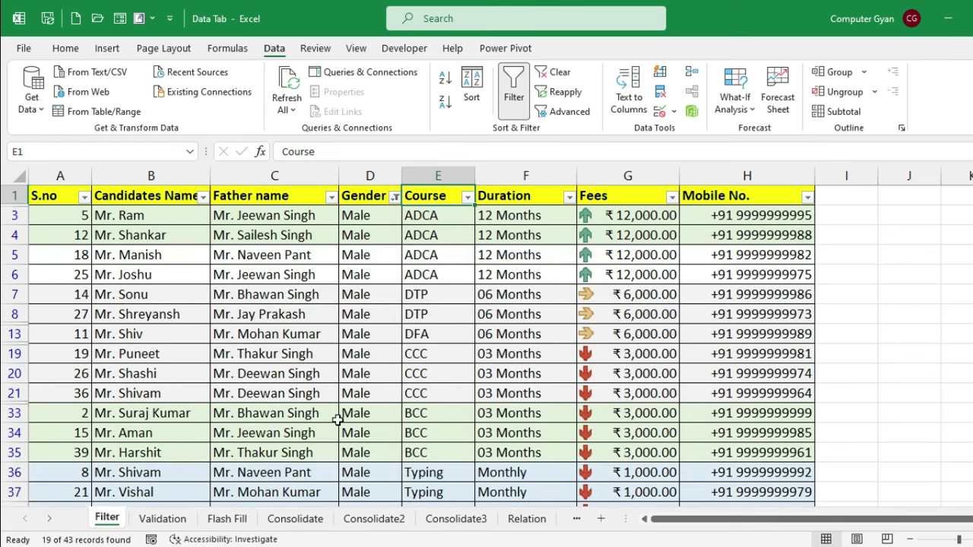
Filter the Duration column to show only 03 Months courses.
{"action": "left_click_drag", "start_coordinate": [67, 213], "coordinate": [532, 354]}
{"action": "scroll", "coordinate": [541, 353], "scroll_direction": "down", "scroll_amount": 3}
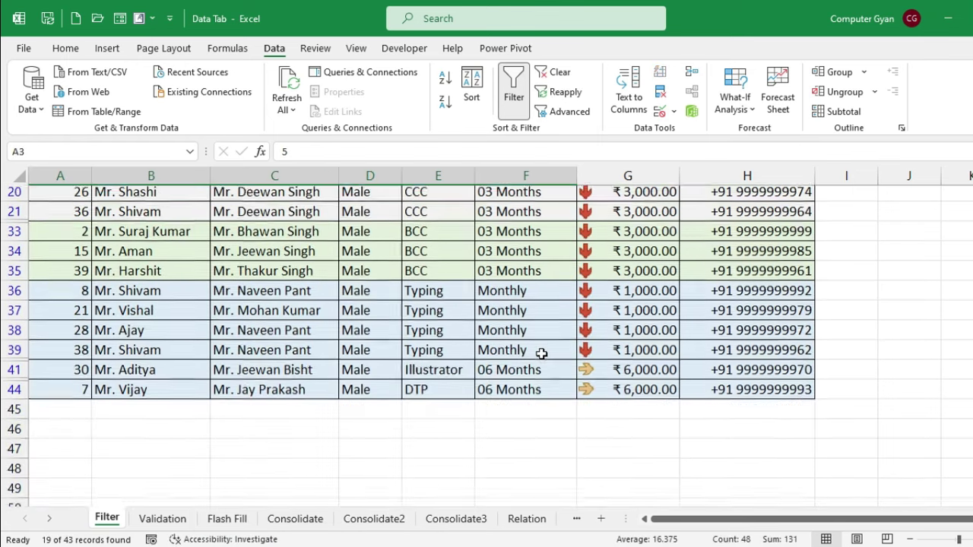
{"action": "scroll", "coordinate": [541, 354], "scroll_direction": "up", "scroll_amount": 5}
{"action": "scroll", "coordinate": [514, 343], "scroll_direction": "up", "scroll_amount": 3}
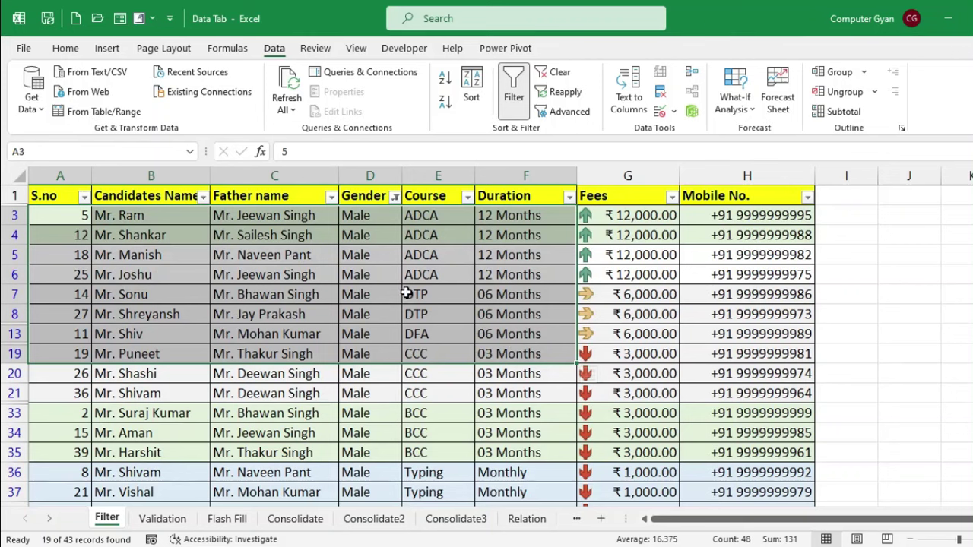
{"action": "left_click", "coordinate": [354, 291]}
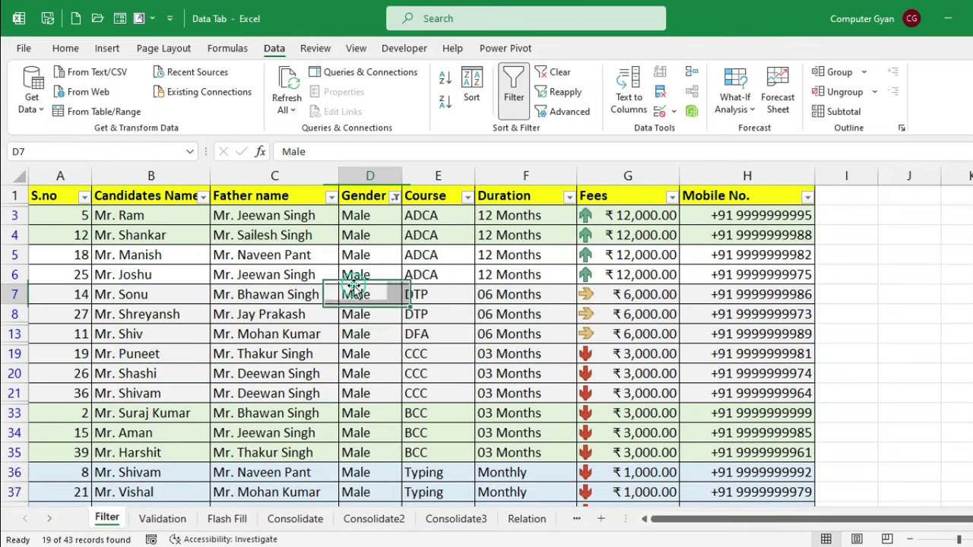
{"action": "left_click", "coordinate": [567, 198]}
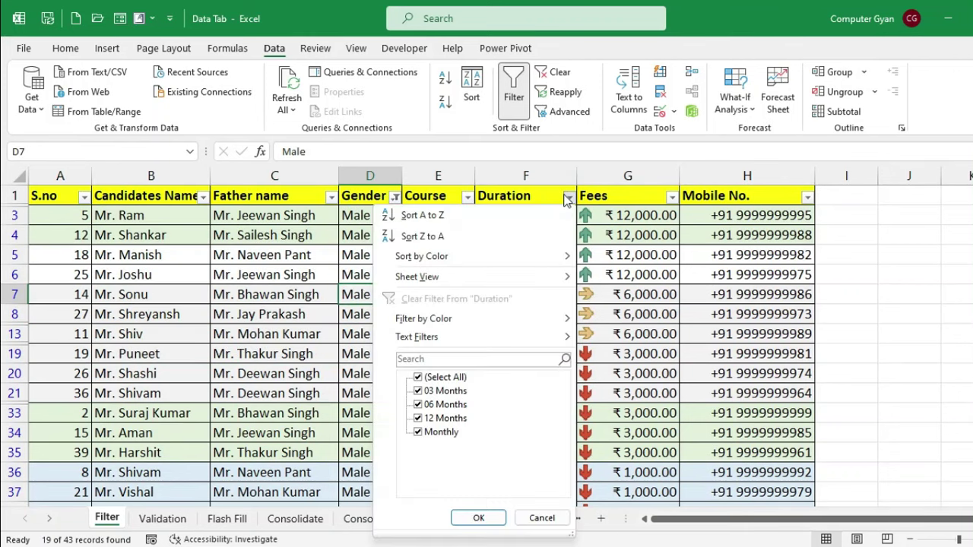
{"action": "left_click", "coordinate": [417, 377]}
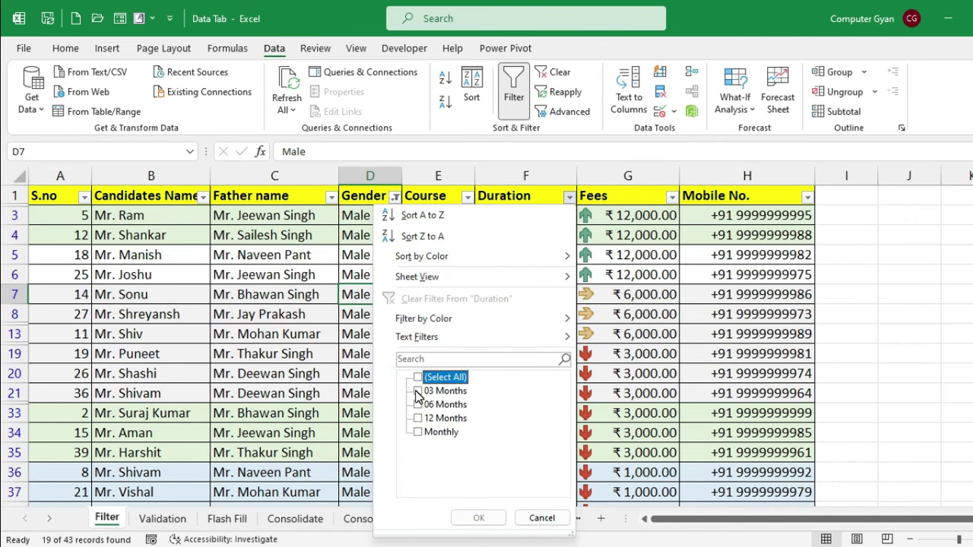
{"action": "left_click", "coordinate": [417, 392]}
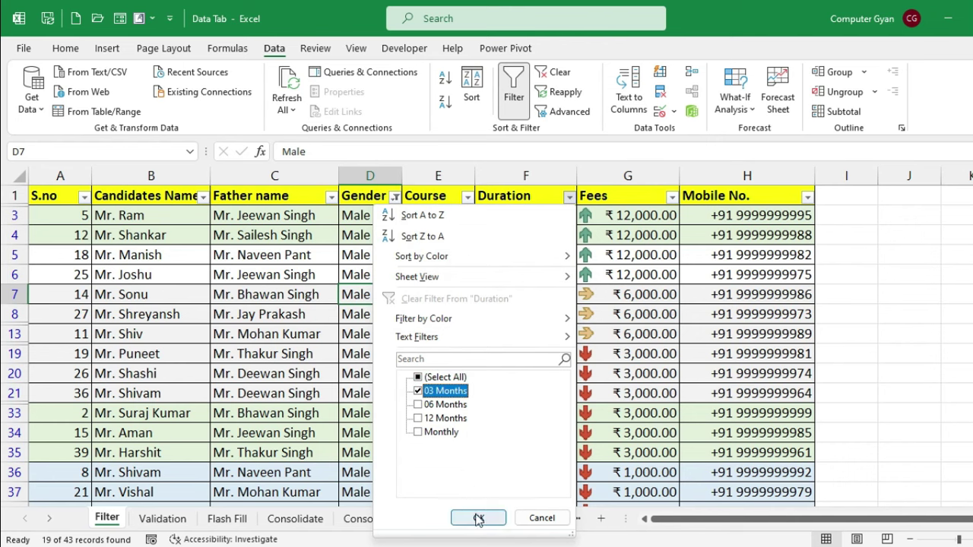
{"action": "left_click", "coordinate": [478, 518]}
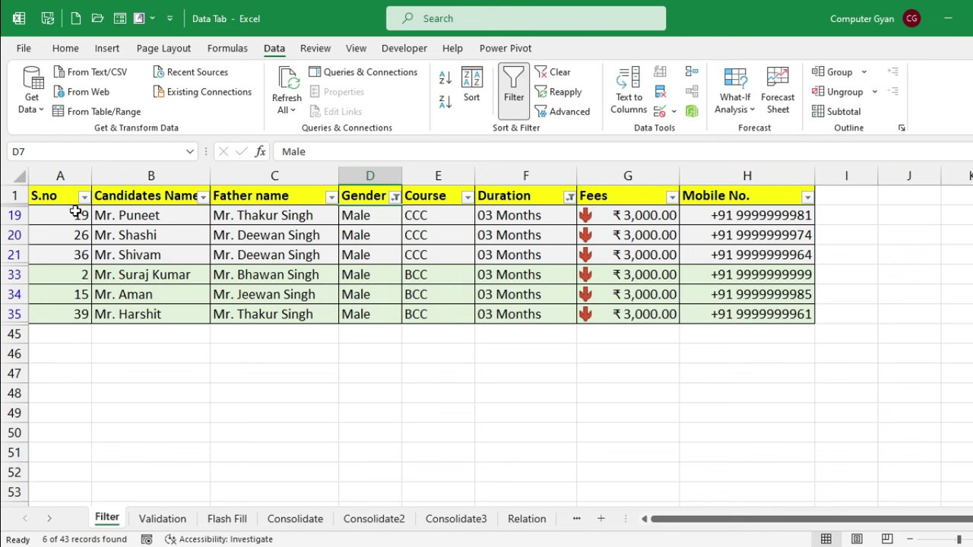
Select the filtered rows' Duration, Fees and Mobile No. cells to check the 6 results.
{"action": "left_click_drag", "start_coordinate": [76, 215], "coordinate": [758, 320]}
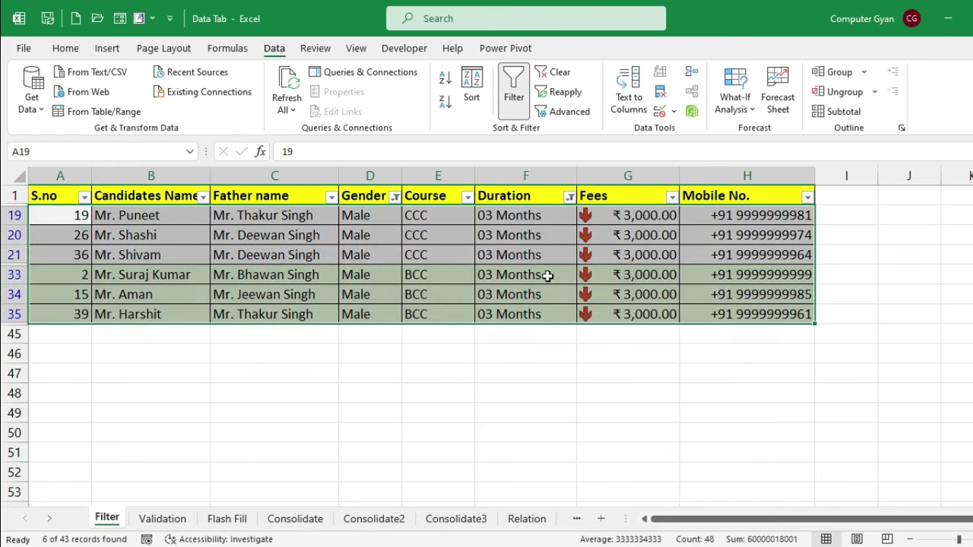
{"action": "left_click_drag", "start_coordinate": [538, 235], "coordinate": [540, 319]}
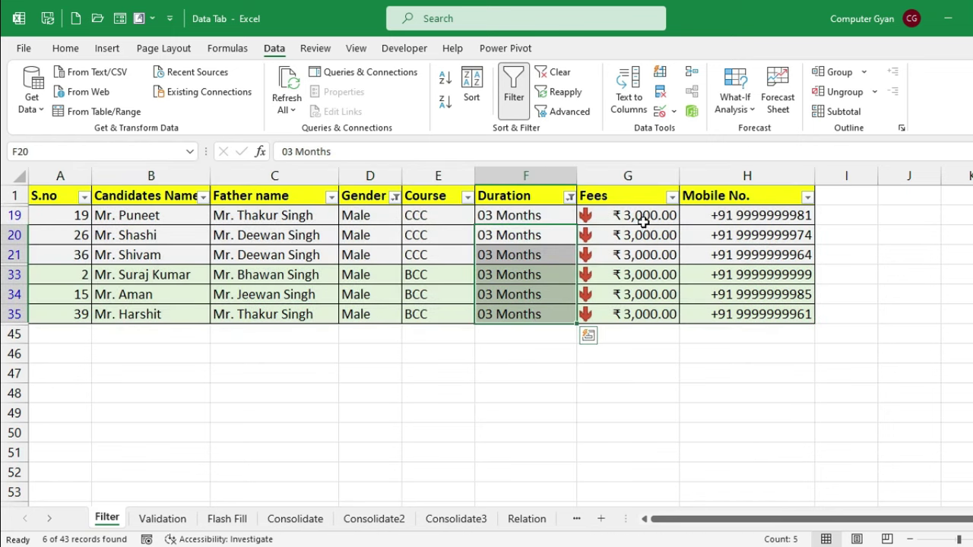
{"action": "left_click_drag", "start_coordinate": [643, 232], "coordinate": [640, 298]}
{"action": "left_click_drag", "start_coordinate": [744, 215], "coordinate": [747, 292]}
{"action": "left_click", "coordinate": [745, 295]}
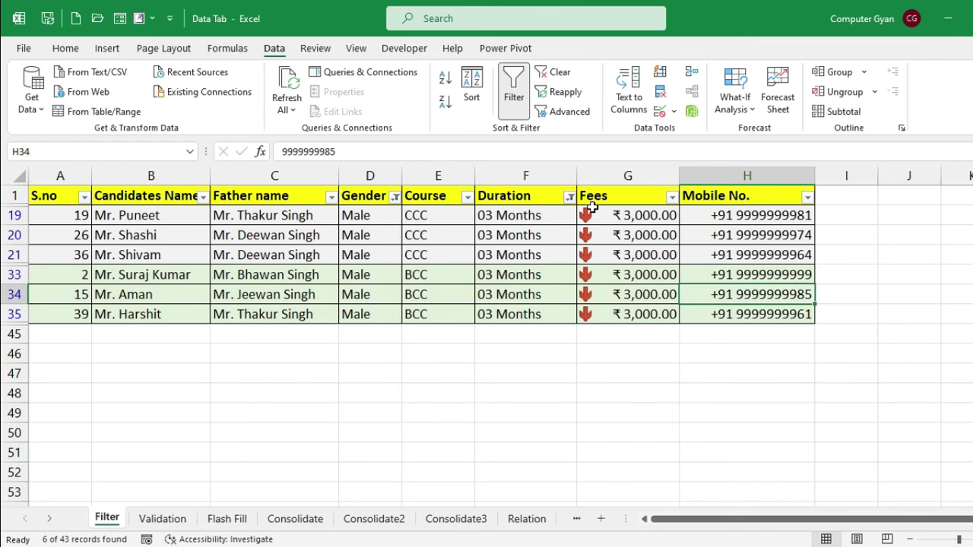
Clear all filters, then filter the Course column to DFA only.
{"action": "left_click", "coordinate": [564, 74]}
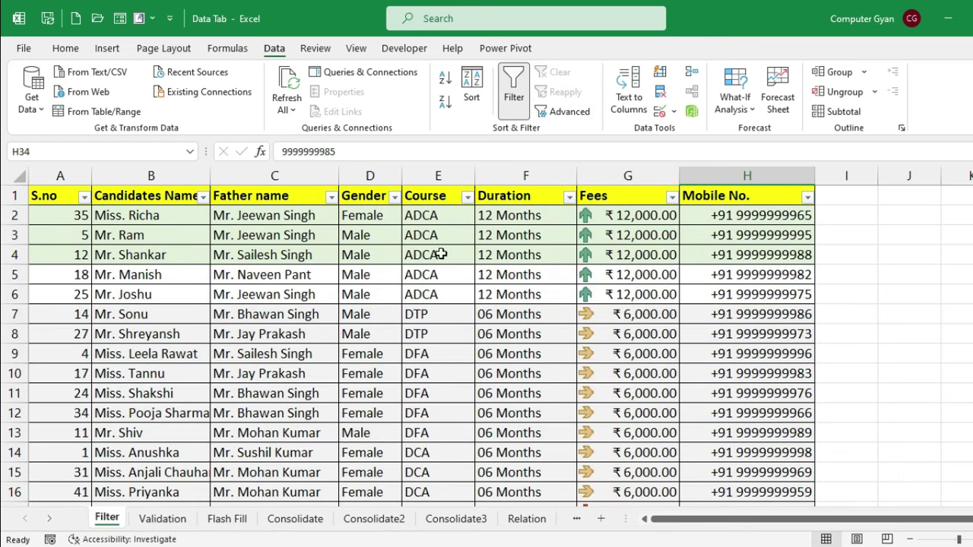
{"action": "left_click", "coordinate": [468, 197]}
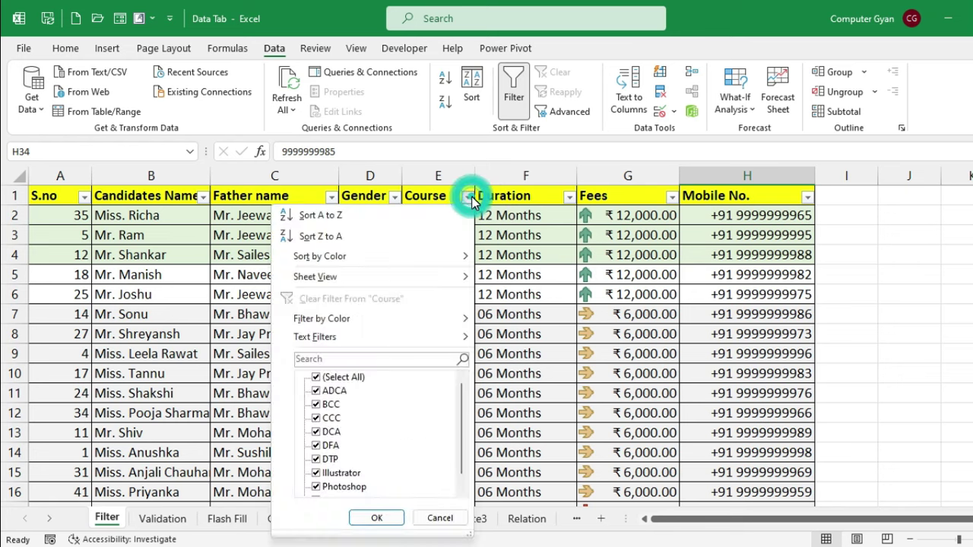
{"action": "left_click", "coordinate": [318, 377]}
{"action": "mouse_move", "coordinate": [319, 256]}
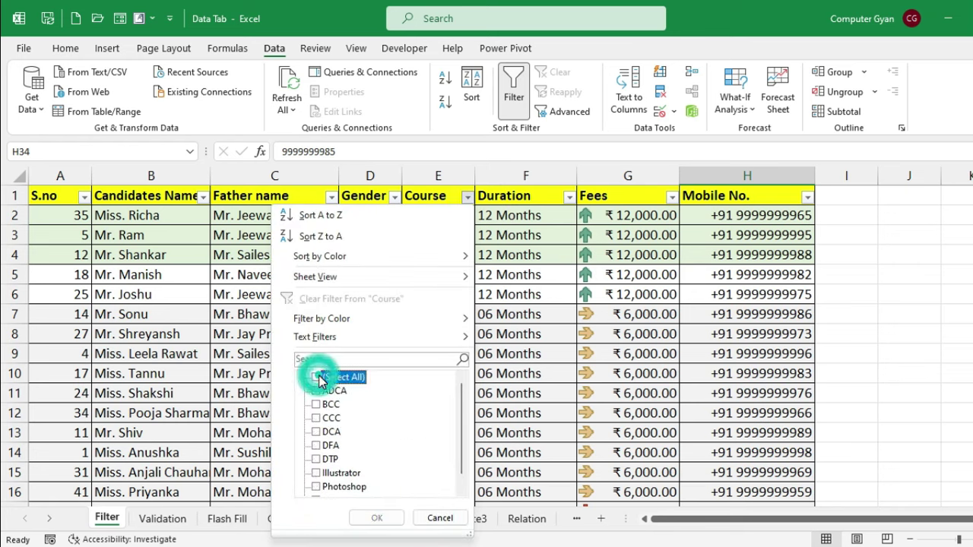
{"action": "left_click", "coordinate": [319, 446]}
{"action": "left_click", "coordinate": [377, 518]}
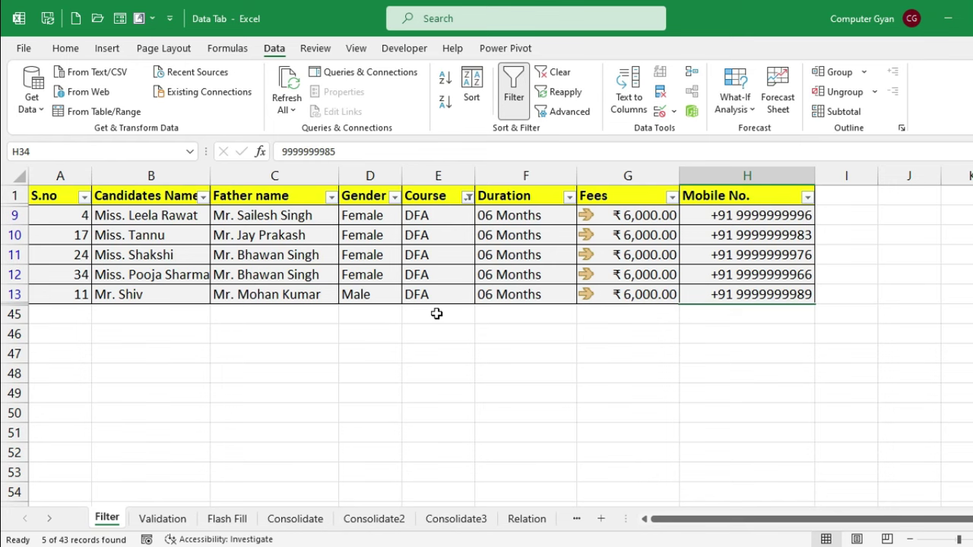
Change E11's course to DCA, reapply the filter, then switch filtering off.
{"action": "left_click", "coordinate": [453, 256]}
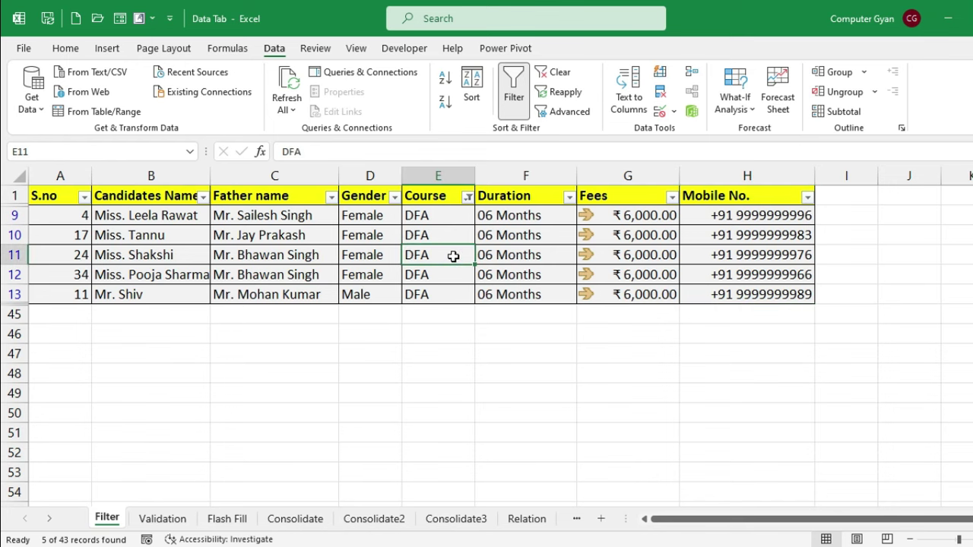
{"action": "type", "text": "DC"}
{"action": "key", "text": "Return"}
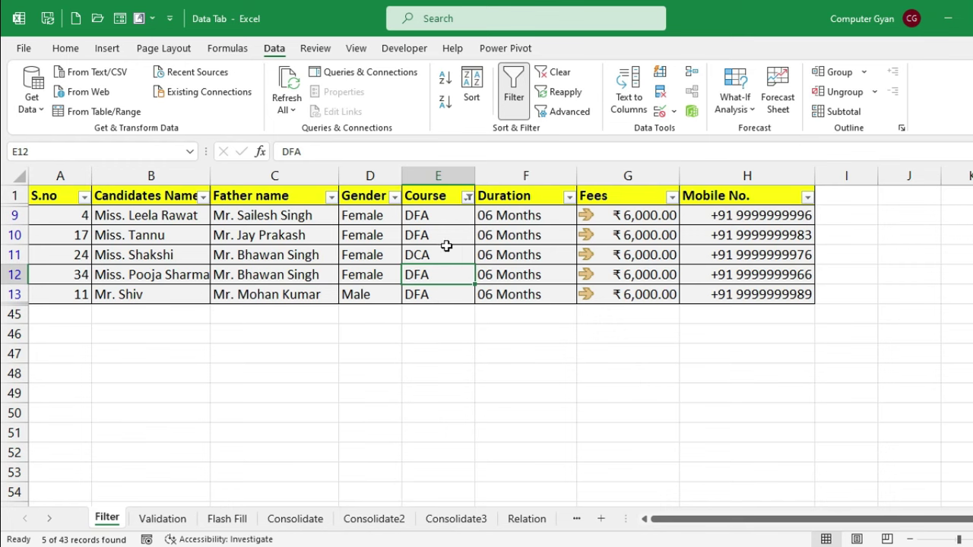
{"action": "left_click", "coordinate": [567, 93]}
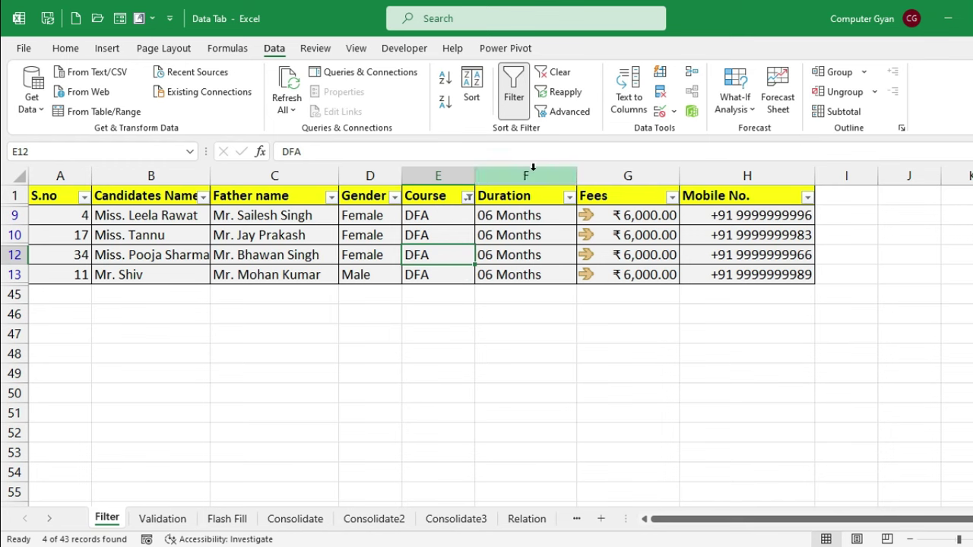
{"action": "left_click", "coordinate": [514, 88]}
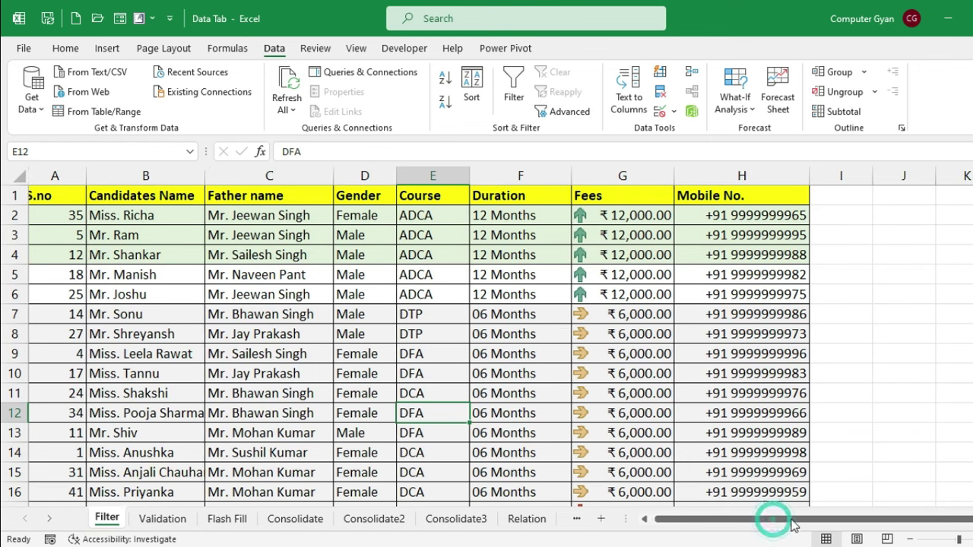
{"action": "left_click_drag", "start_coordinate": [776, 524], "coordinate": [820, 525]}
Enter Course and Gender in J1:K1 with DFA and Female beneath, then open Advanced Filter.
{"action": "left_click", "coordinate": [833, 200]}
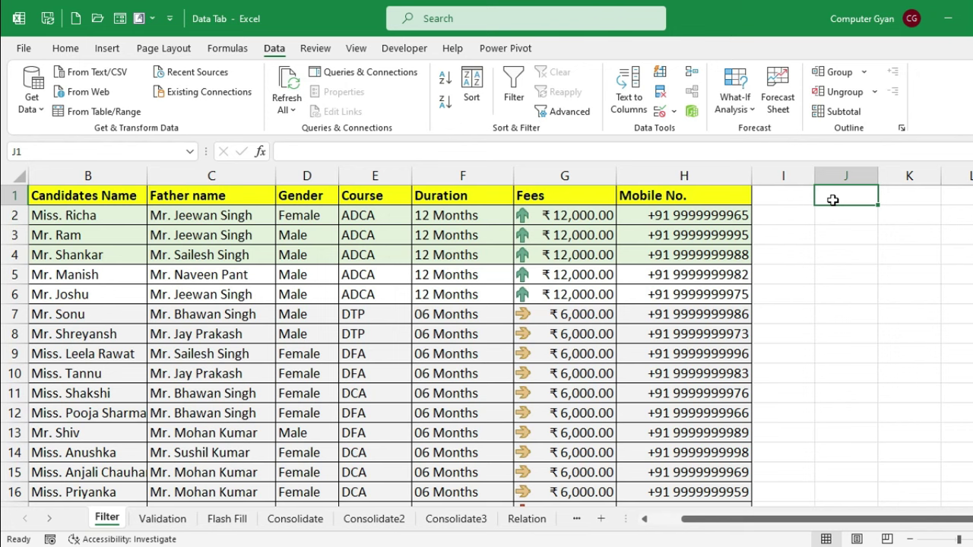
{"action": "type", "text": "cOURSE"}
{"action": "key", "text": "Tab"}
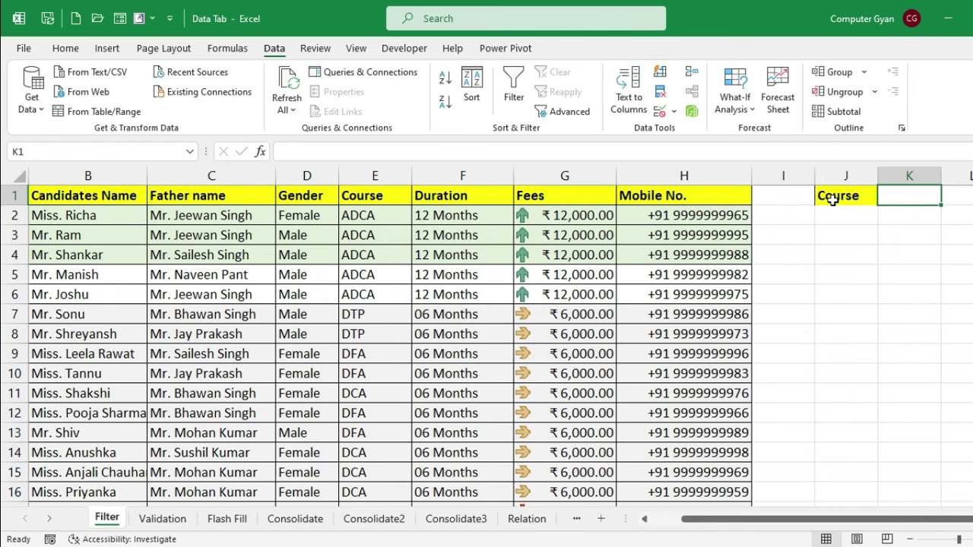
{"action": "type", "text": "Gender"}
{"action": "key", "text": "Return"}
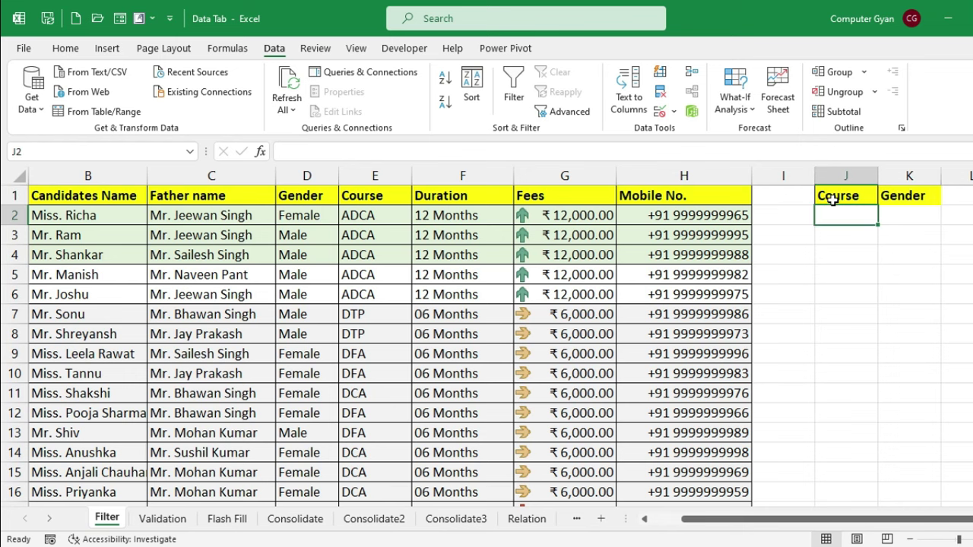
{"action": "type", "text": "DFA"}
{"action": "key", "text": "Tab"}
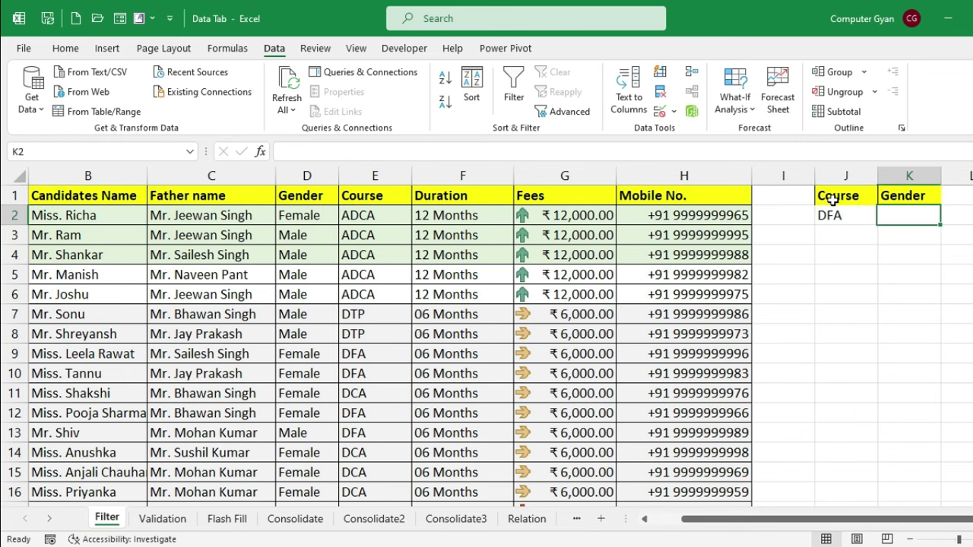
{"action": "type", "text": "D"}
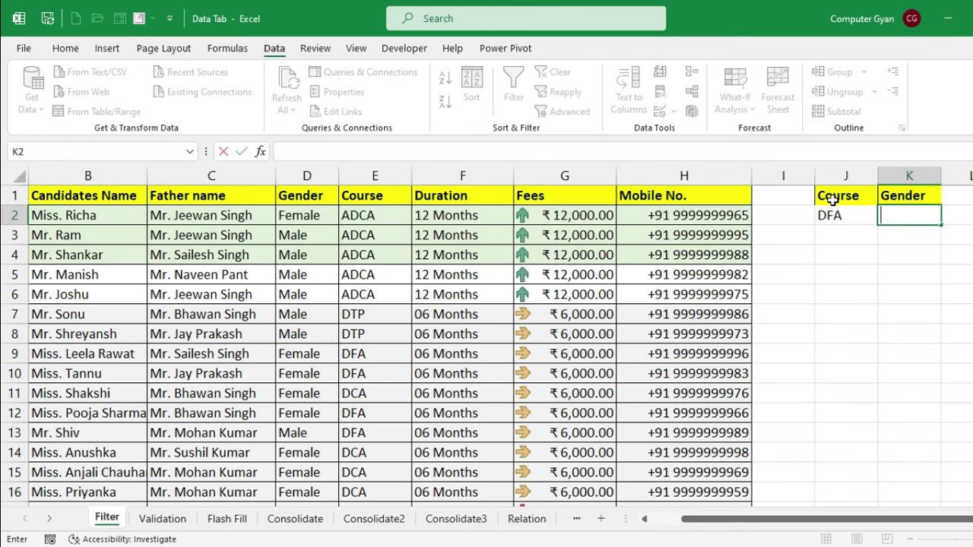
{"action": "type", "text": "male"}
{"action": "key", "text": "Return"}
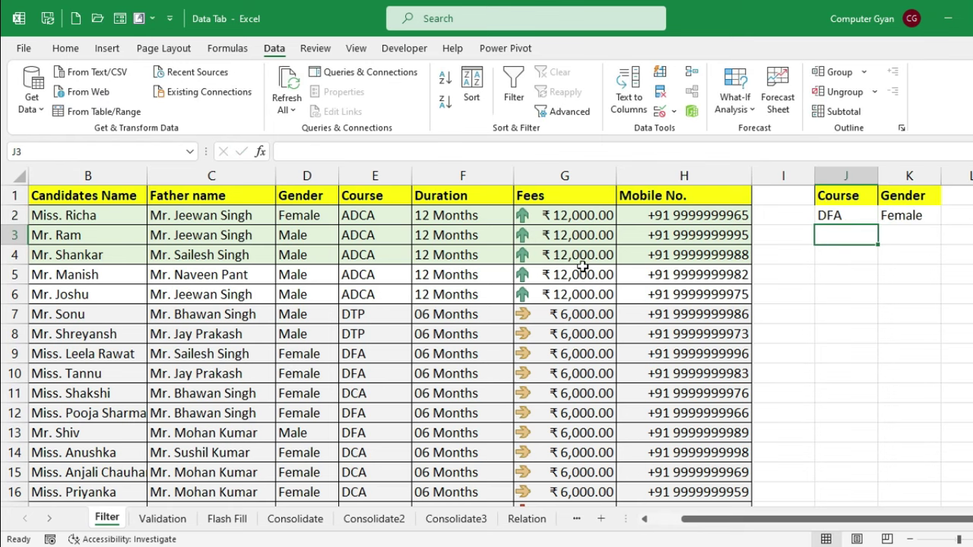
{"action": "left_click", "coordinate": [550, 115]}
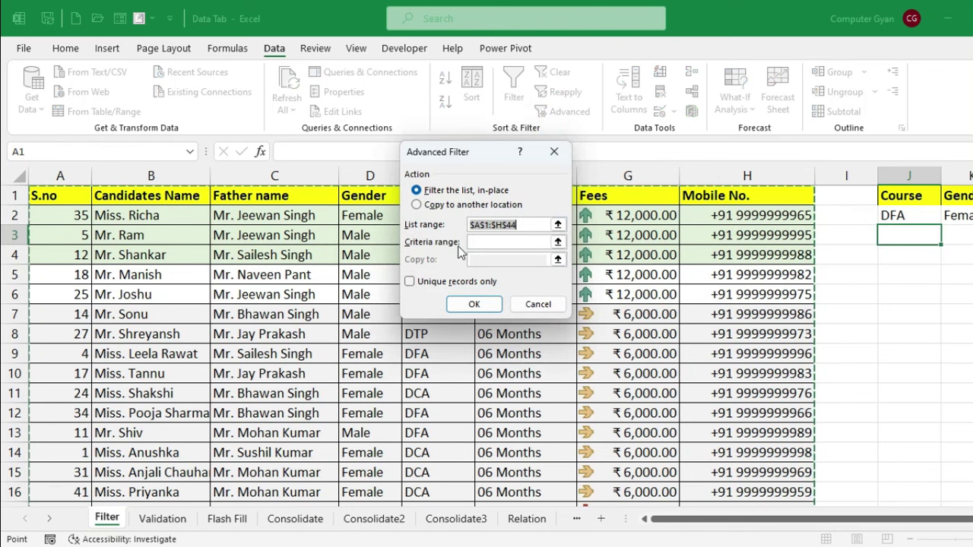
Run the Advanced Filter with criteria J1:K2, copying results to J4.
{"action": "left_click", "coordinate": [496, 241]}
{"action": "left_click", "coordinate": [496, 241]}
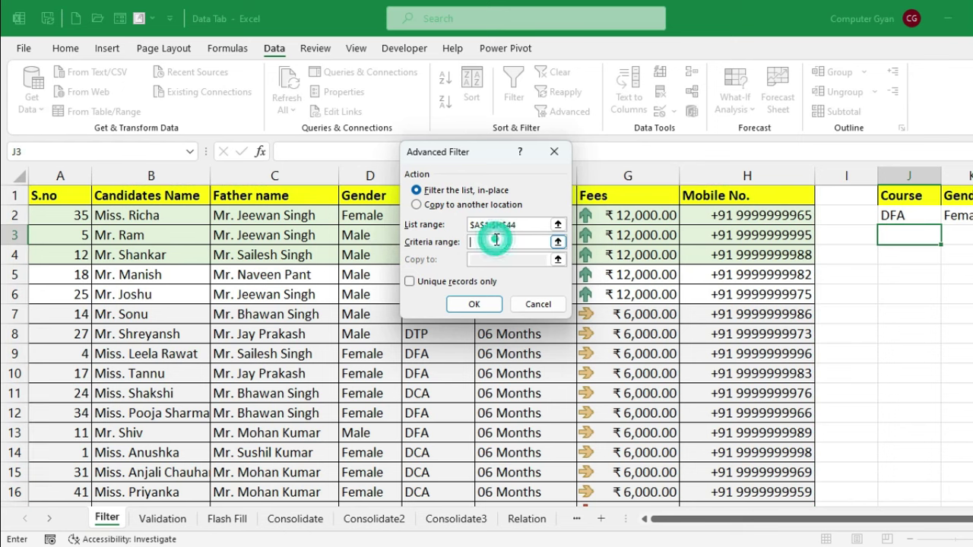
{"action": "left_click_drag", "start_coordinate": [918, 197], "coordinate": [959, 216]}
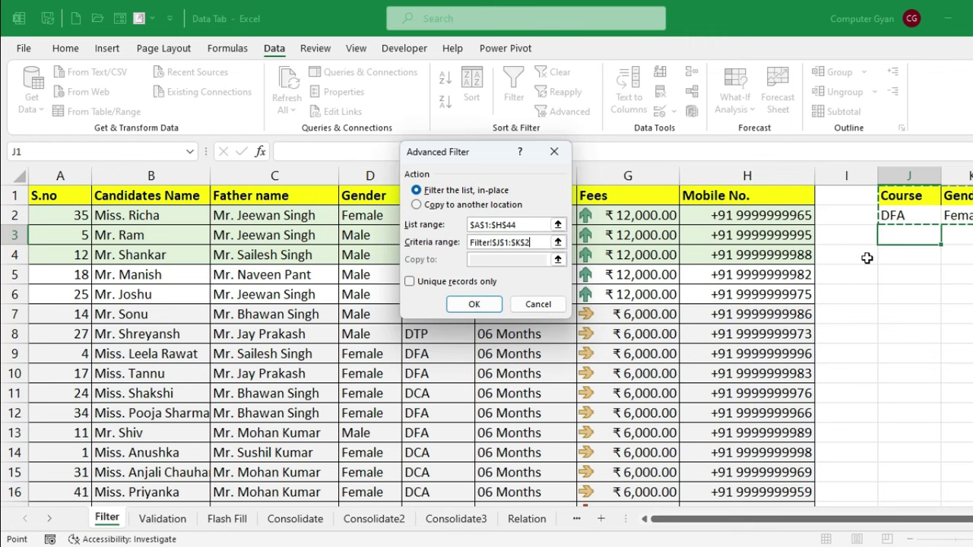
{"action": "left_click", "coordinate": [428, 206]}
{"action": "left_click", "coordinate": [522, 260]}
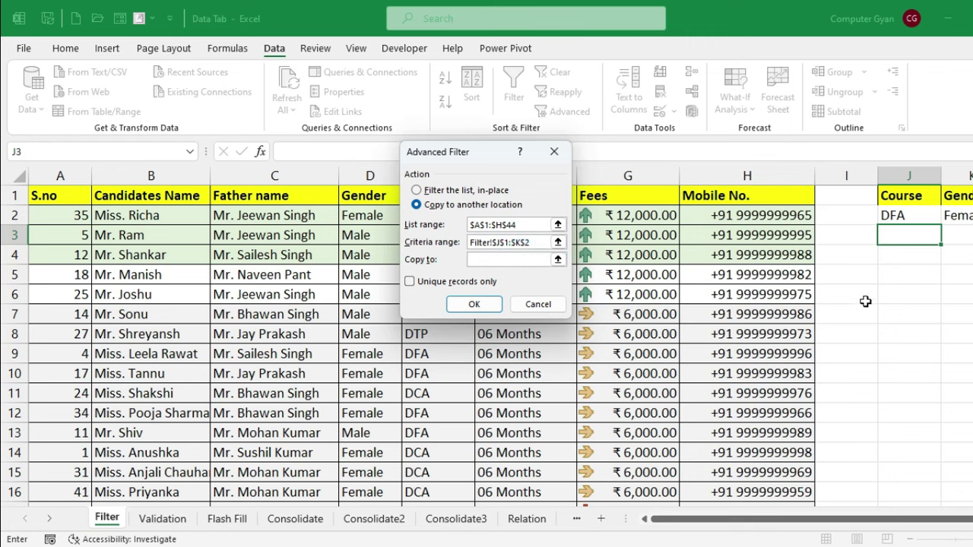
{"action": "left_click", "coordinate": [908, 257]}
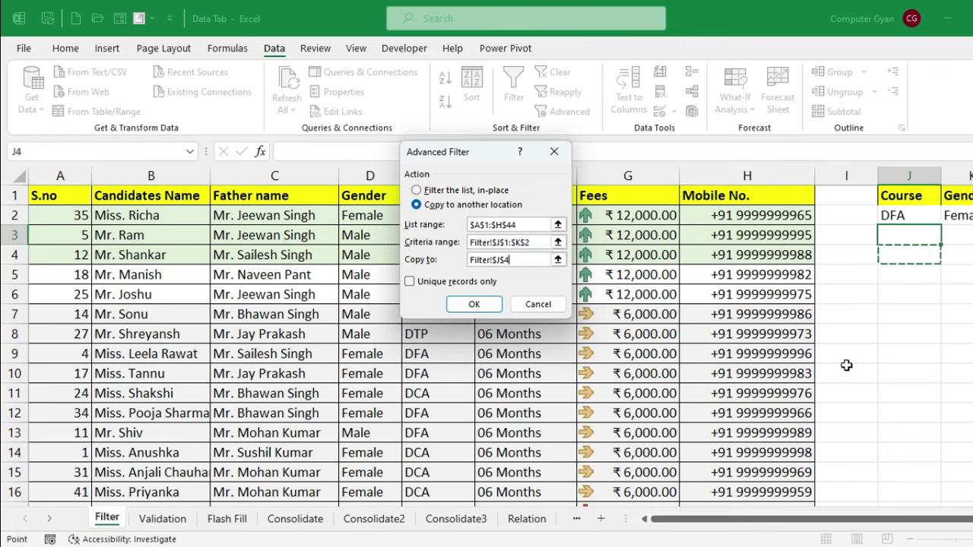
{"action": "left_click", "coordinate": [474, 304]}
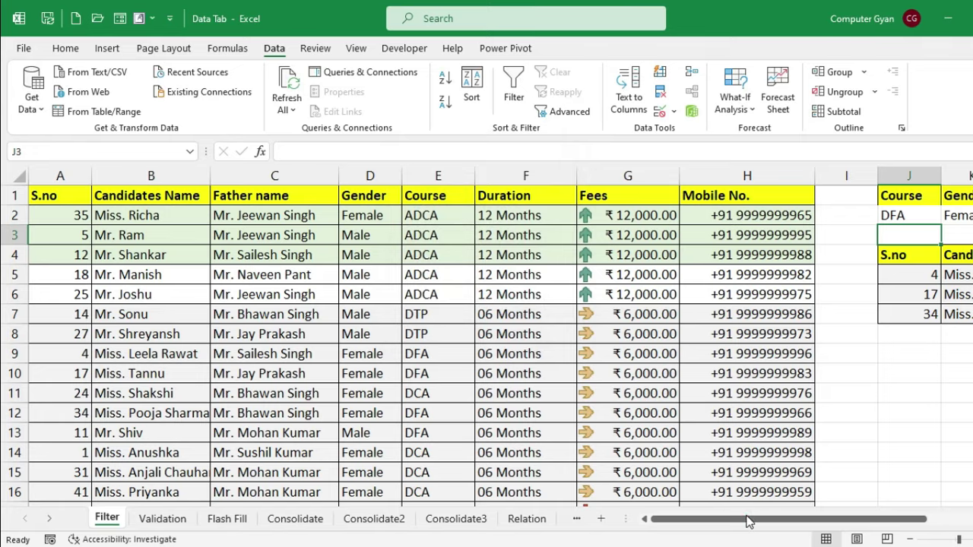
Autofit columns K, L, P and Q so the extracted names, fees and mobile numbers show.
{"action": "left_click_drag", "start_coordinate": [748, 521], "coordinate": [834, 521]}
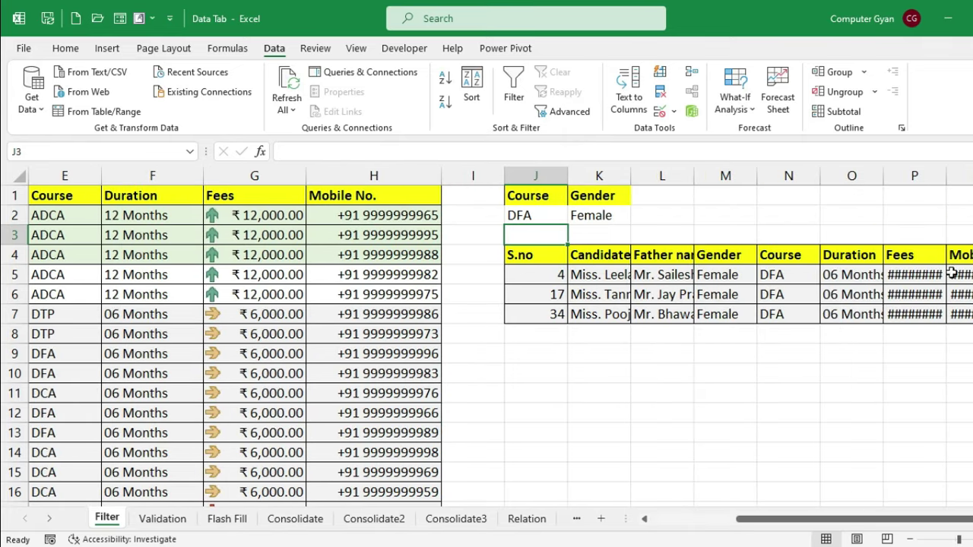
{"action": "scroll", "coordinate": [765, 375], "scroll_direction": "right", "scroll_amount": 3}
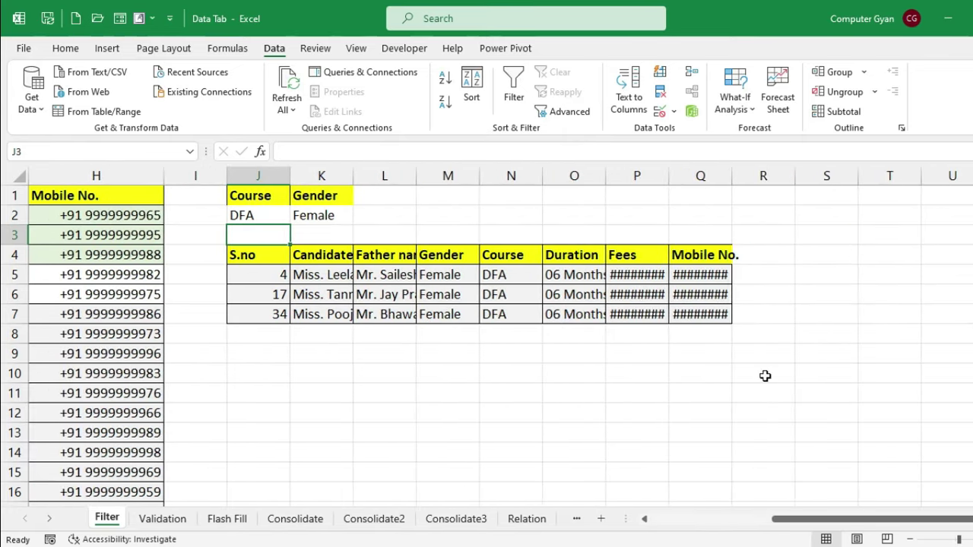
{"action": "double_click", "coordinate": [418, 176]}
{"action": "double_click", "coordinate": [721, 177]}
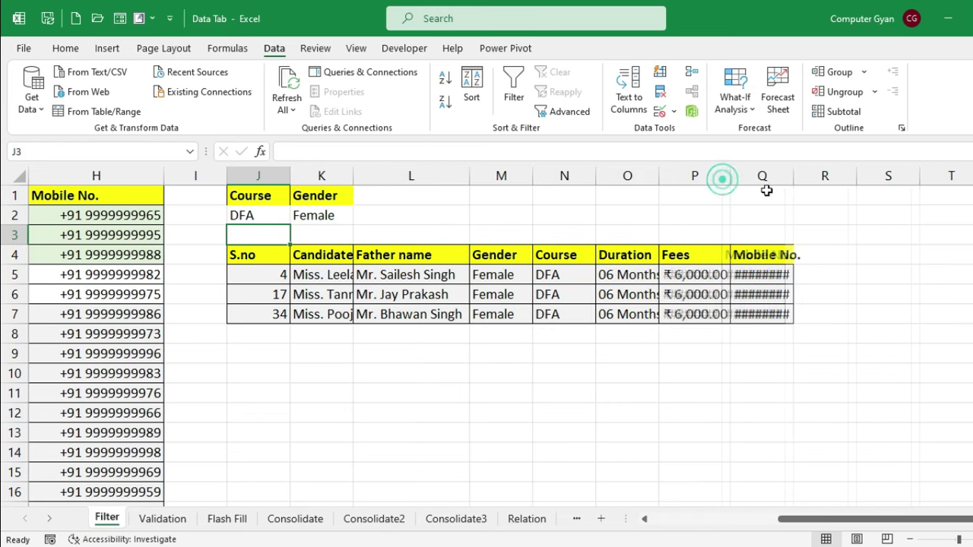
{"action": "double_click", "coordinate": [792, 176]}
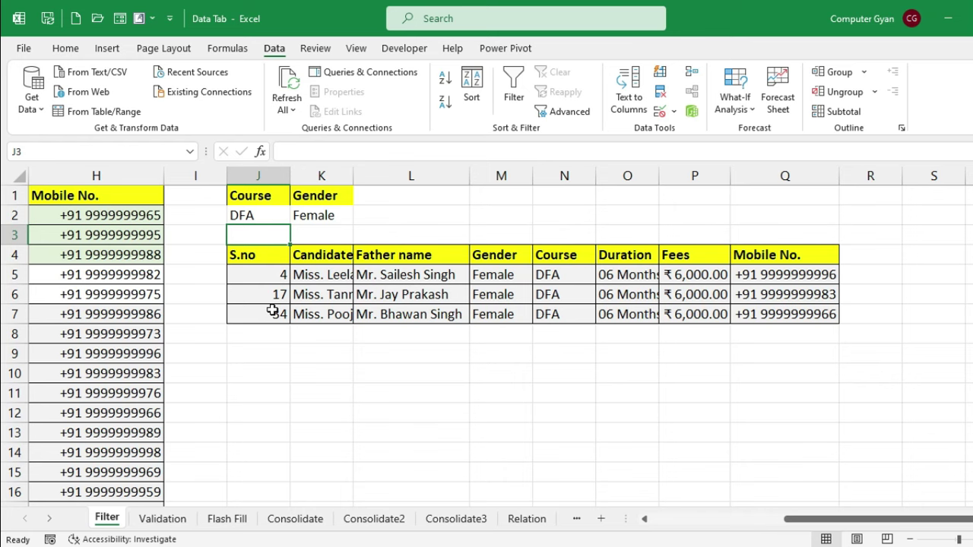
{"action": "double_click", "coordinate": [353, 176]}
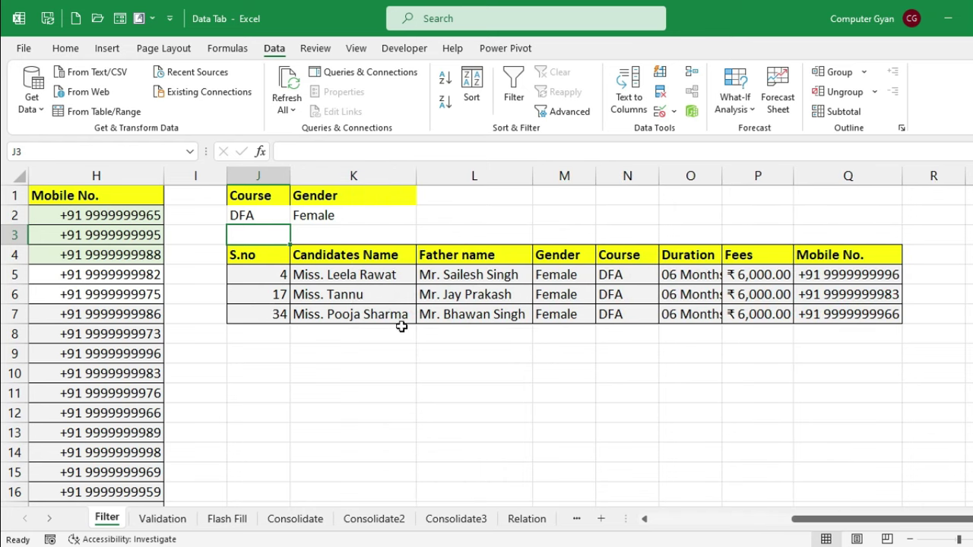
{"action": "mouse_move", "coordinate": [269, 258]}
{"action": "left_mouse_down"}
{"action": "mouse_move", "coordinate": [859, 328]}
{"action": "mouse_move", "coordinate": [865, 319]}
{"action": "left_mouse_up"}
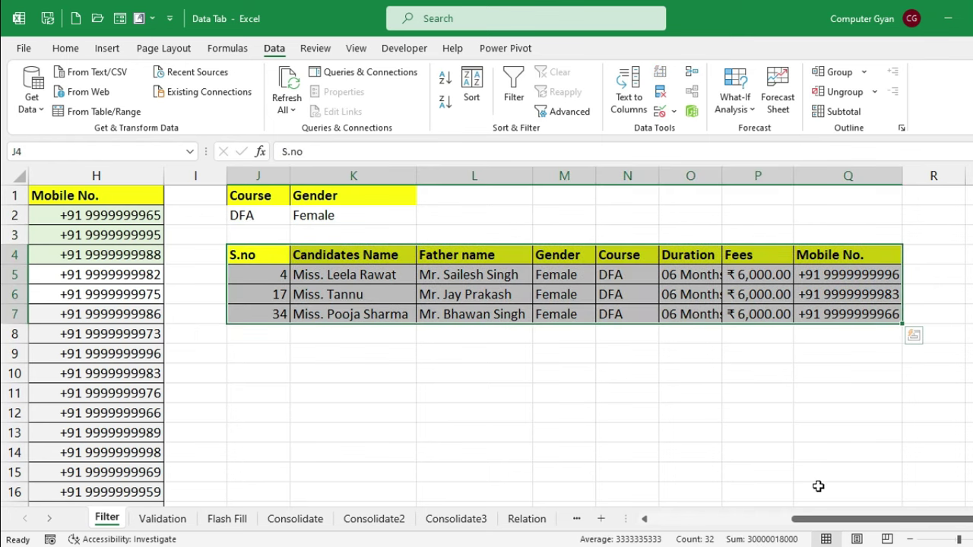
{"action": "left_click_drag", "start_coordinate": [815, 520], "coordinate": [676, 528]}
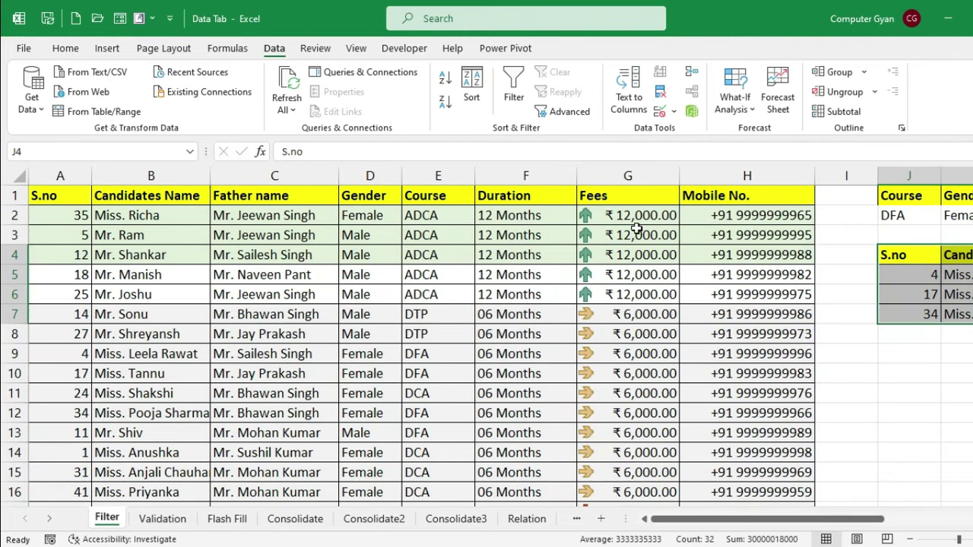
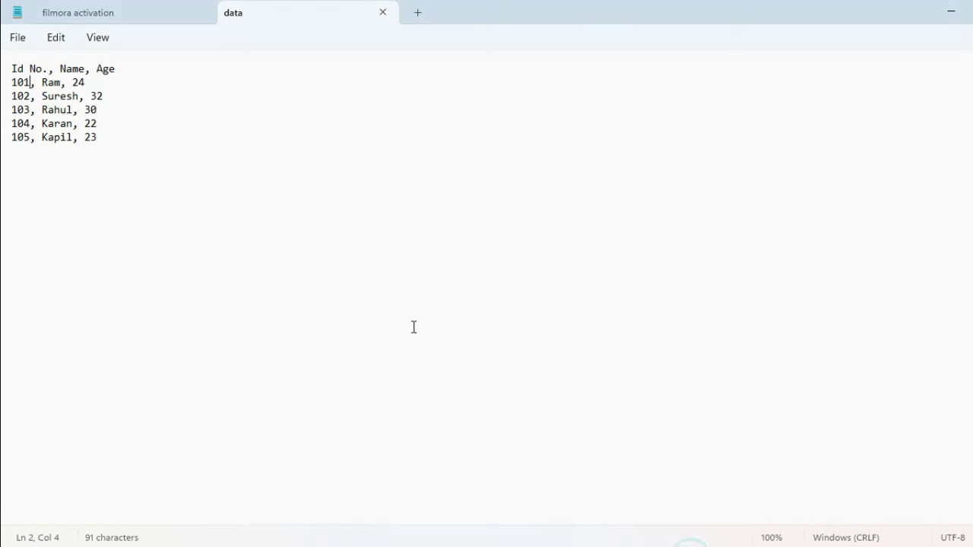
Copy the comma-separated Id No., Name, Age lines from Notepad, paste them at J9, and select J9:J14.
{"action": "left_click", "coordinate": [255, 246]}
{"action": "left_click_drag", "start_coordinate": [13, 68], "coordinate": [19, 148]}
{"action": "key", "text": "ctrl+c"}
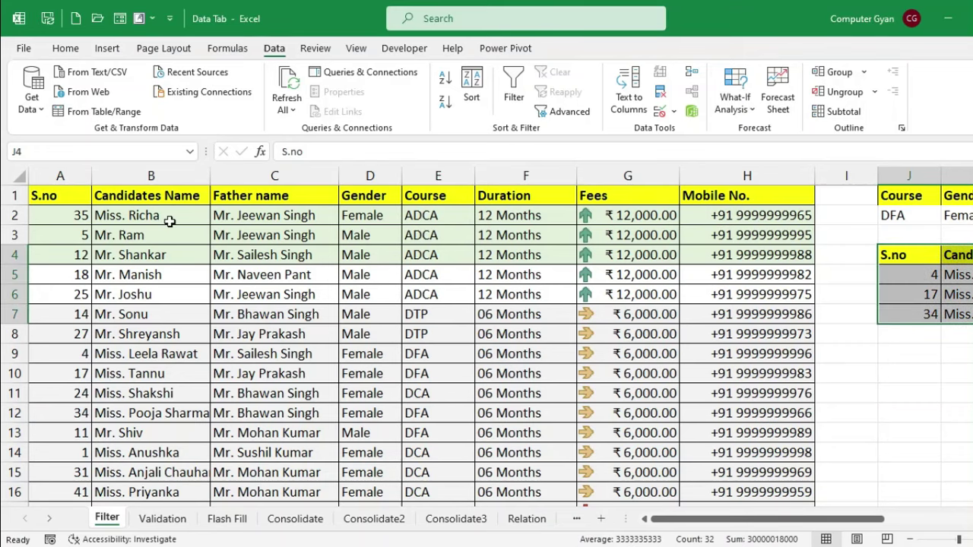
{"action": "key", "text": "alt"}
{"action": "left_click", "coordinate": [779, 356]}
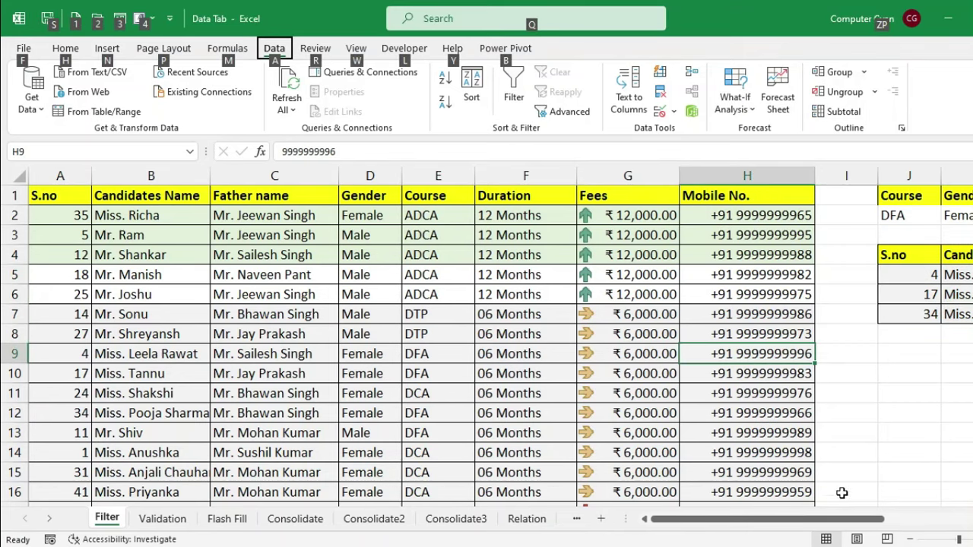
{"action": "left_click_drag", "start_coordinate": [802, 519], "coordinate": [942, 522]}
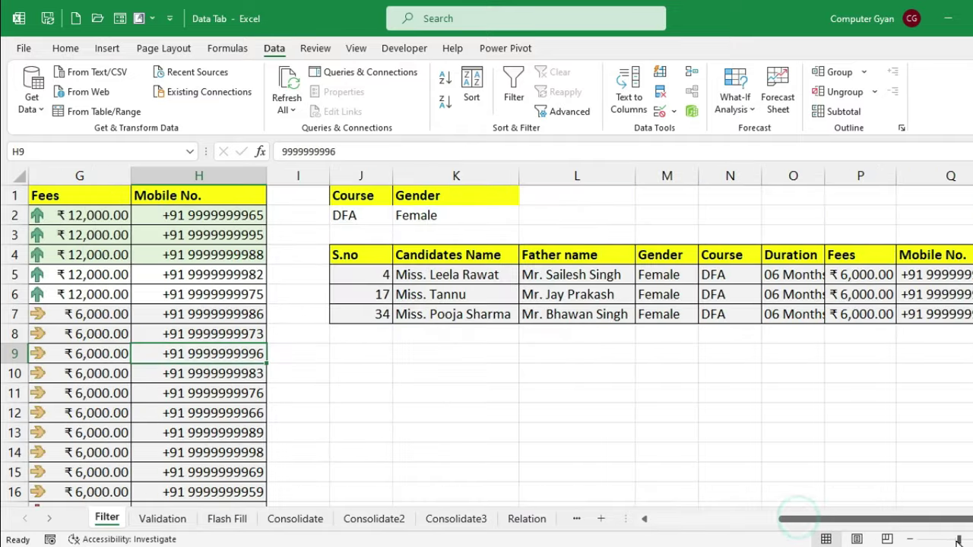
{"action": "left_click", "coordinate": [367, 352]}
{"action": "key", "text": "ctrl+v"}
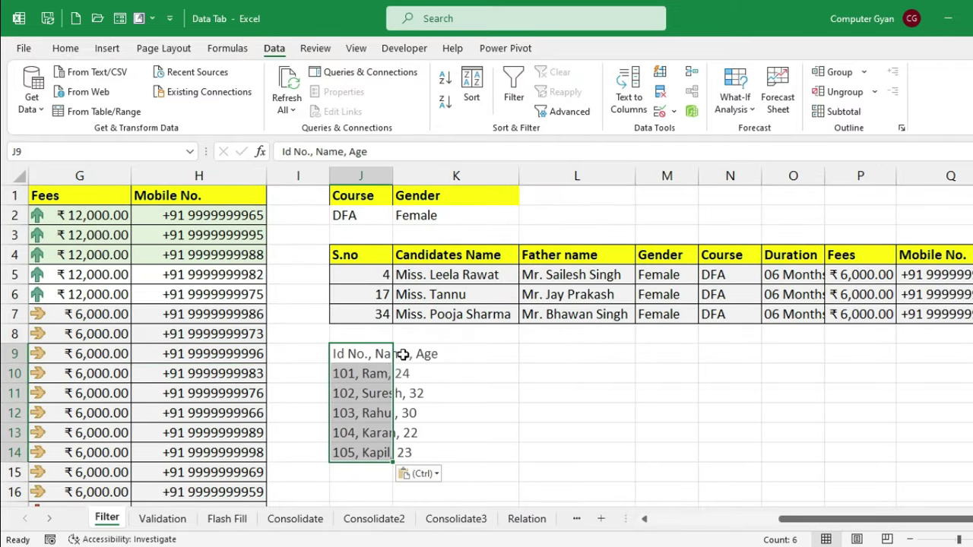
{"action": "left_click", "coordinate": [381, 371]}
{"action": "left_click_drag", "start_coordinate": [368, 354], "coordinate": [373, 452]}
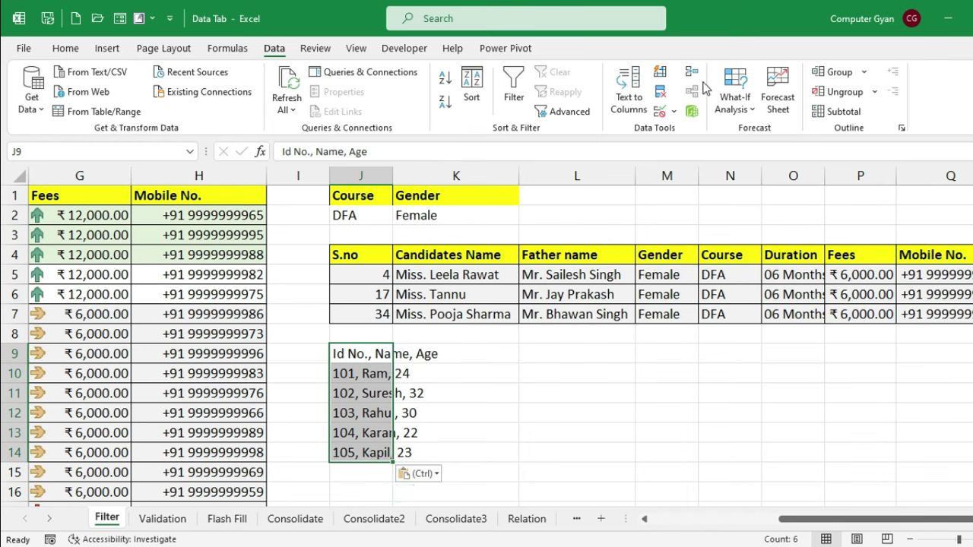
Split the pasted lines into separate columns with Text to Columns, delimited by comma.
{"action": "left_click", "coordinate": [629, 95]}
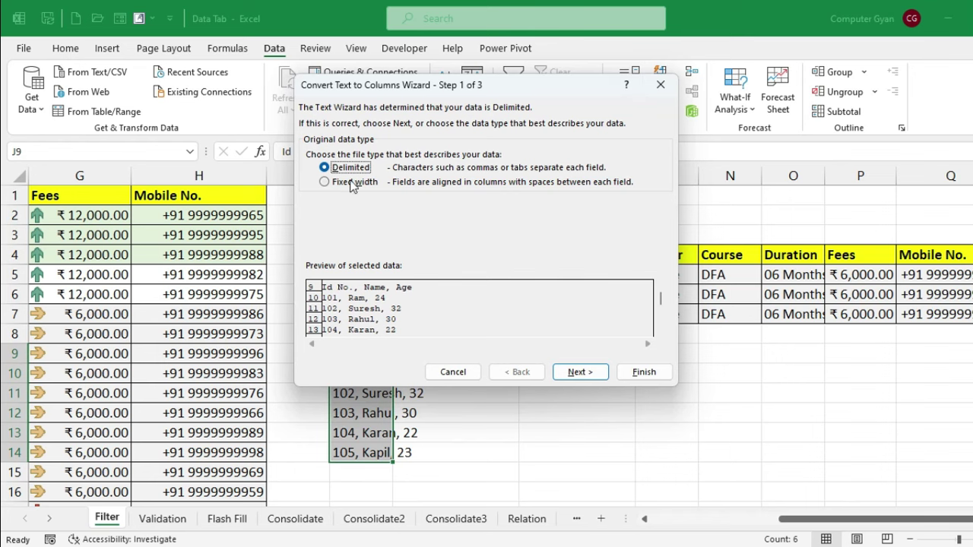
{"action": "left_click", "coordinate": [582, 373]}
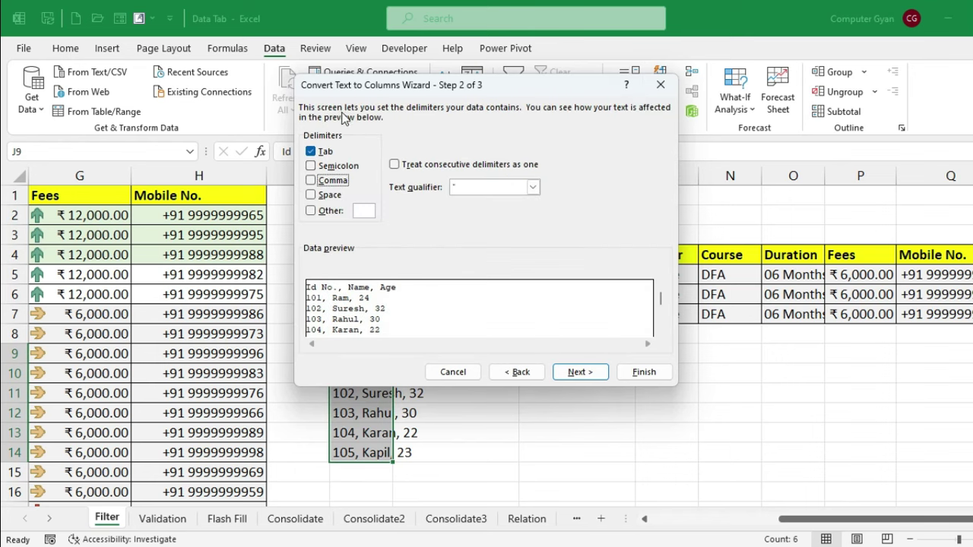
{"action": "left_click", "coordinate": [310, 180]}
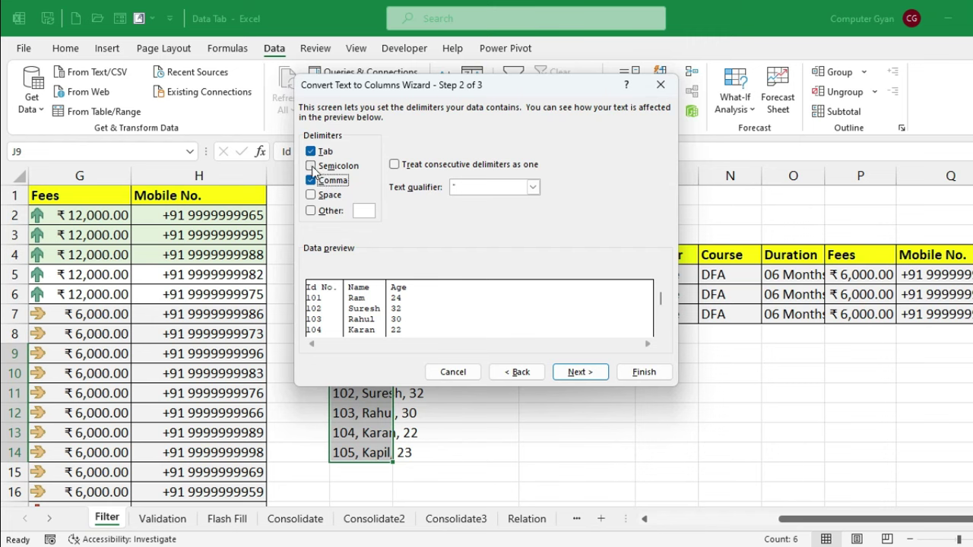
{"action": "left_click", "coordinate": [577, 374]}
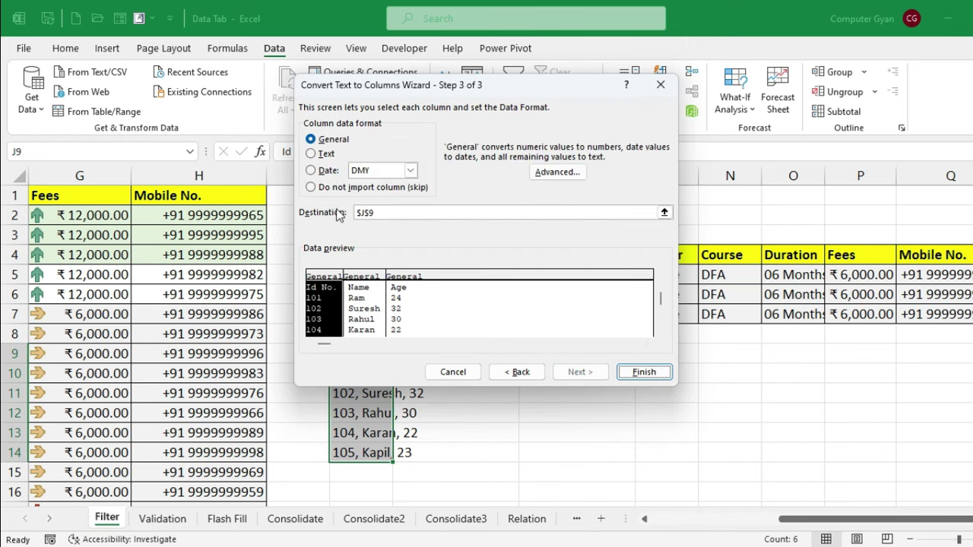
{"action": "left_click", "coordinate": [630, 373]}
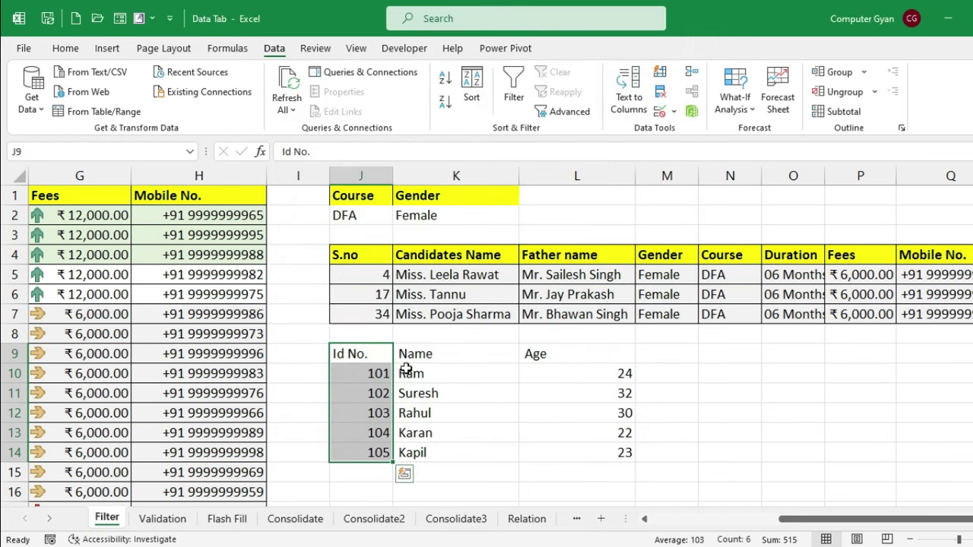
Apply All Borders to the new table J9:L14.
{"action": "left_click_drag", "start_coordinate": [375, 353], "coordinate": [375, 434]}
{"action": "left_click_drag", "start_coordinate": [434, 353], "coordinate": [434, 452]}
{"action": "mouse_move", "coordinate": [553, 354]}
{"action": "left_mouse_down"}
{"action": "mouse_move", "coordinate": [563, 401]}
{"action": "mouse_move", "coordinate": [550, 450]}
{"action": "left_mouse_up"}
{"action": "left_click_drag", "start_coordinate": [360, 352], "coordinate": [591, 454]}
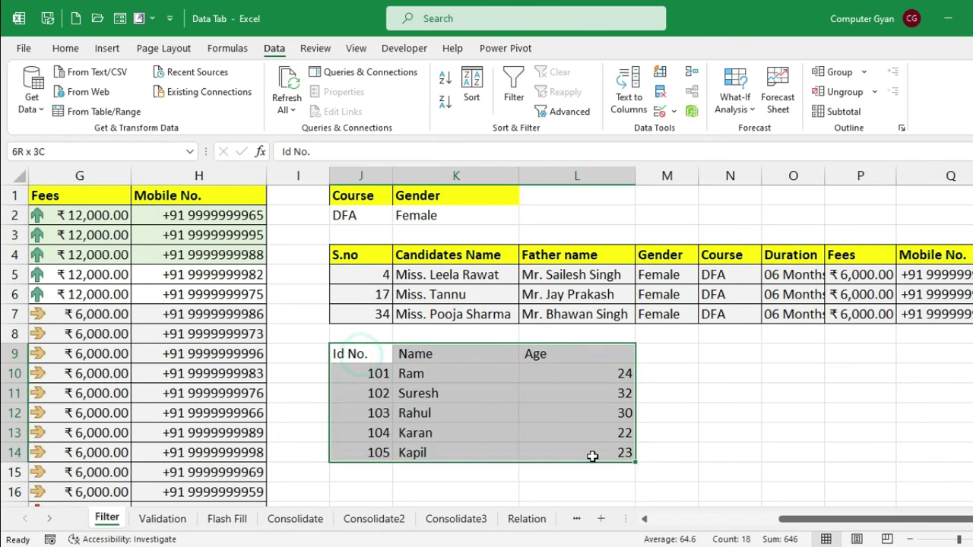
{"action": "left_click", "coordinate": [66, 48]}
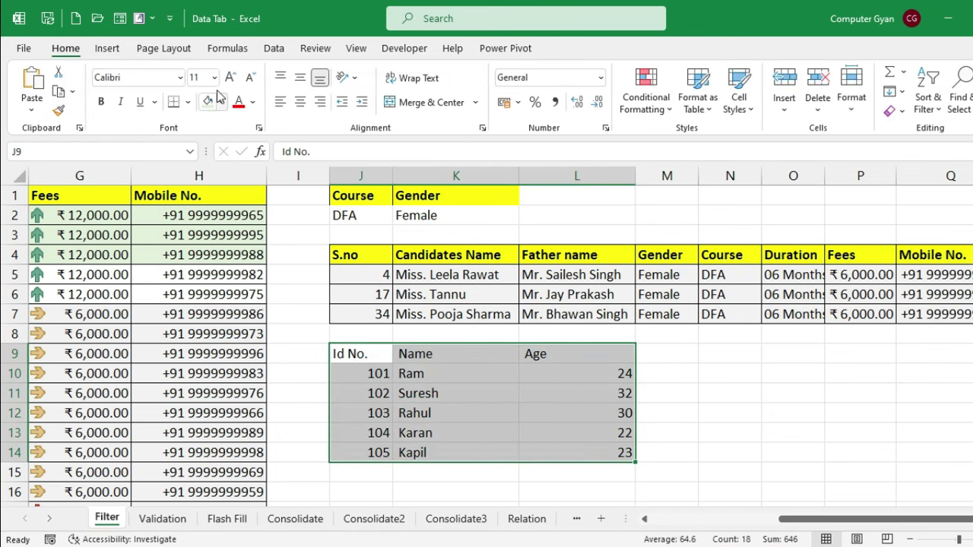
{"action": "left_click", "coordinate": [187, 102]}
{"action": "left_click", "coordinate": [205, 253]}
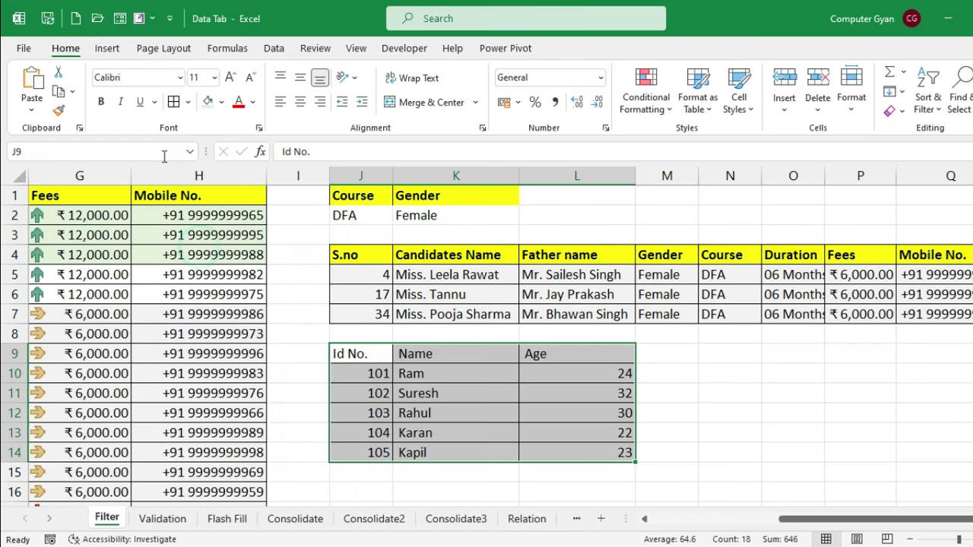
Make the header row J9:L9 bold.
{"action": "left_click", "coordinate": [443, 373]}
{"action": "left_click_drag", "start_coordinate": [365, 355], "coordinate": [552, 360]}
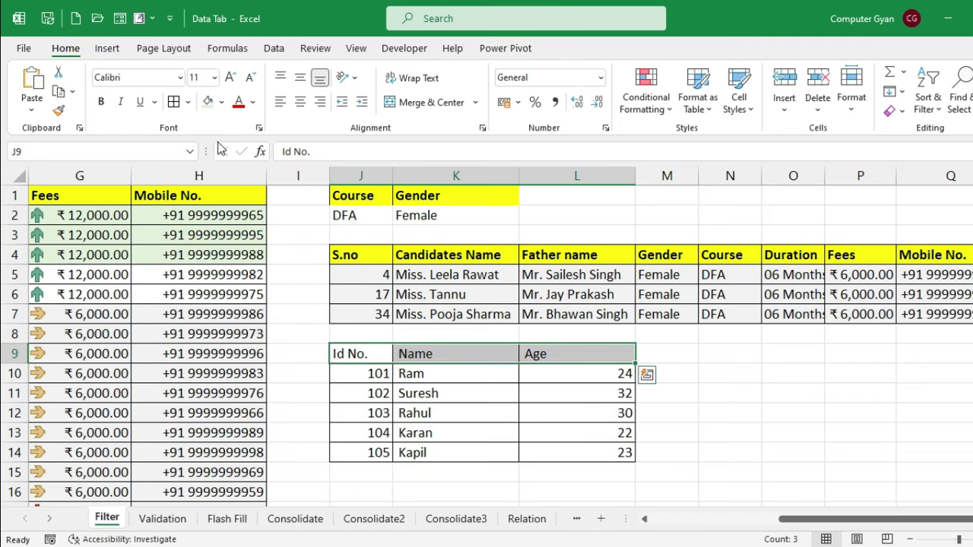
{"action": "left_click", "coordinate": [101, 102]}
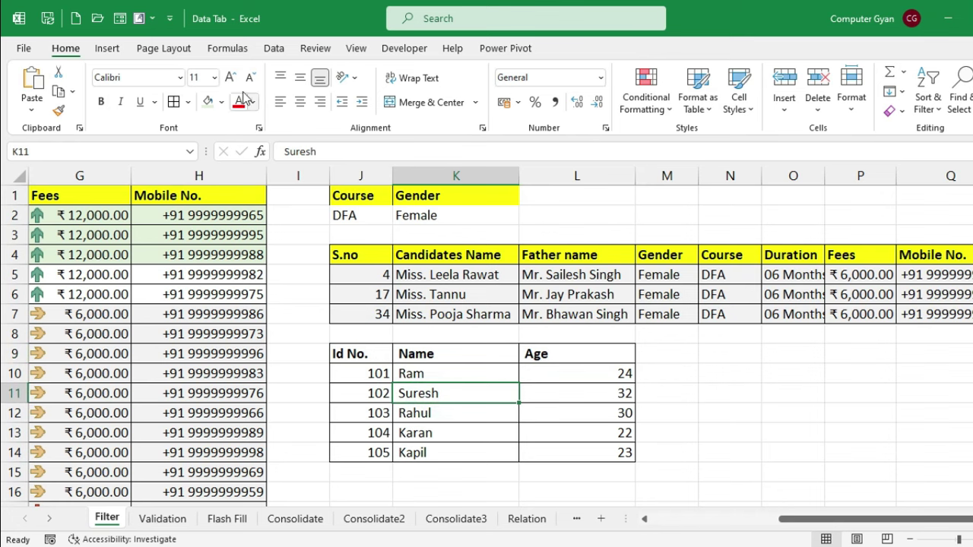
{"action": "left_click", "coordinate": [272, 48]}
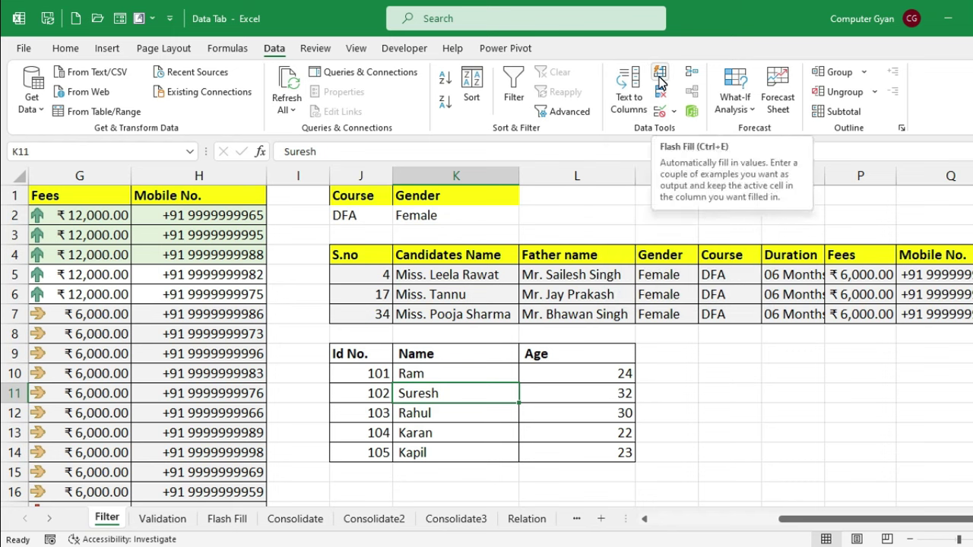
On the Flash Fill sheet, add the headers 'first name', 'last name' and 'full name' in C1:E1.
{"action": "left_click", "coordinate": [225, 519]}
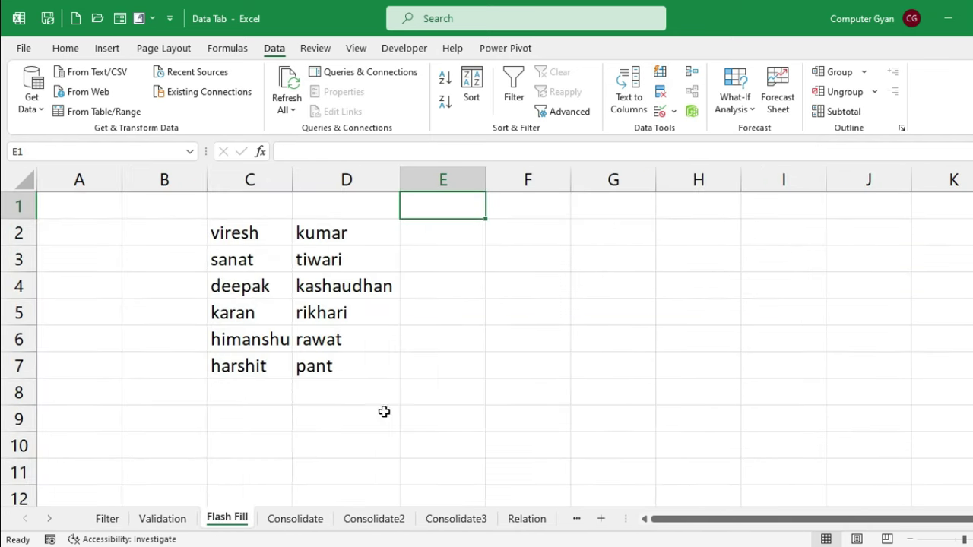
{"action": "left_click", "coordinate": [419, 239]}
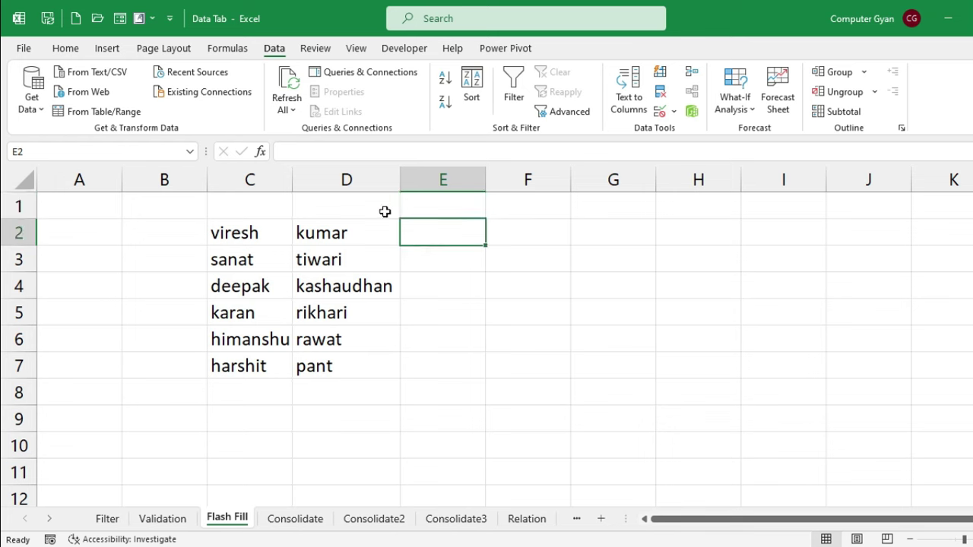
{"action": "left_click", "coordinate": [246, 212]}
{"action": "type", "text": "first"}
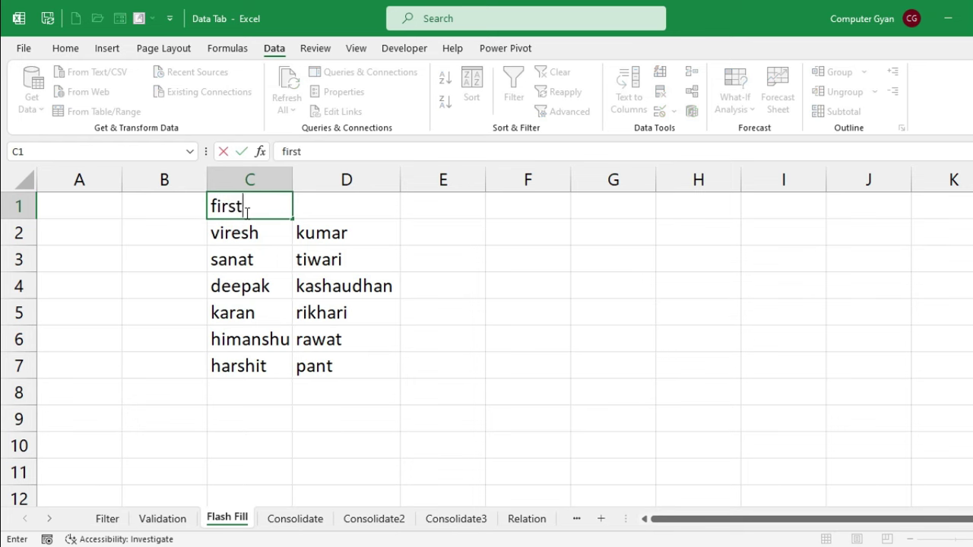
{"action": "type", "text": " name"}
{"action": "key", "text": "Tab"}
{"action": "type", "text": "last"}
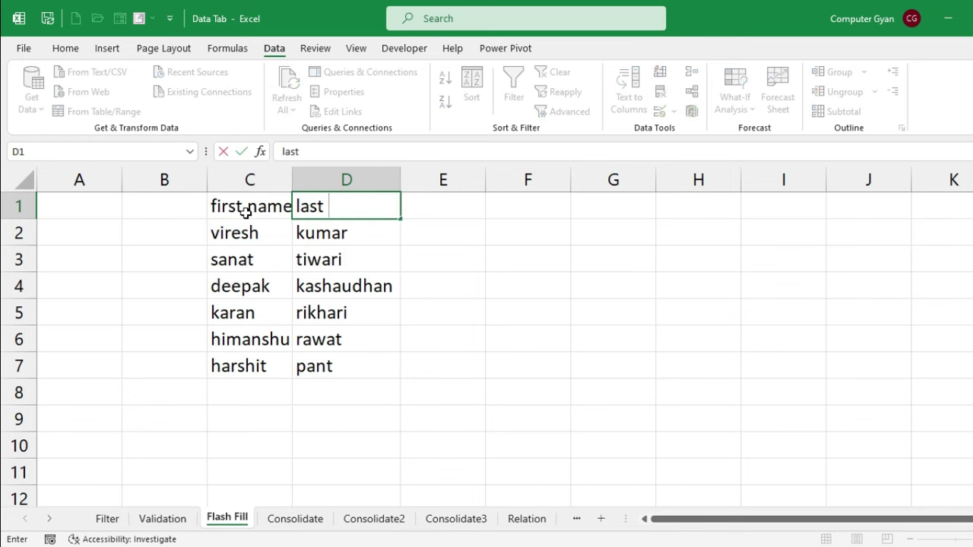
{"action": "type", "text": " name"}
{"action": "key", "text": "Tab"}
{"action": "type", "text": "full "}
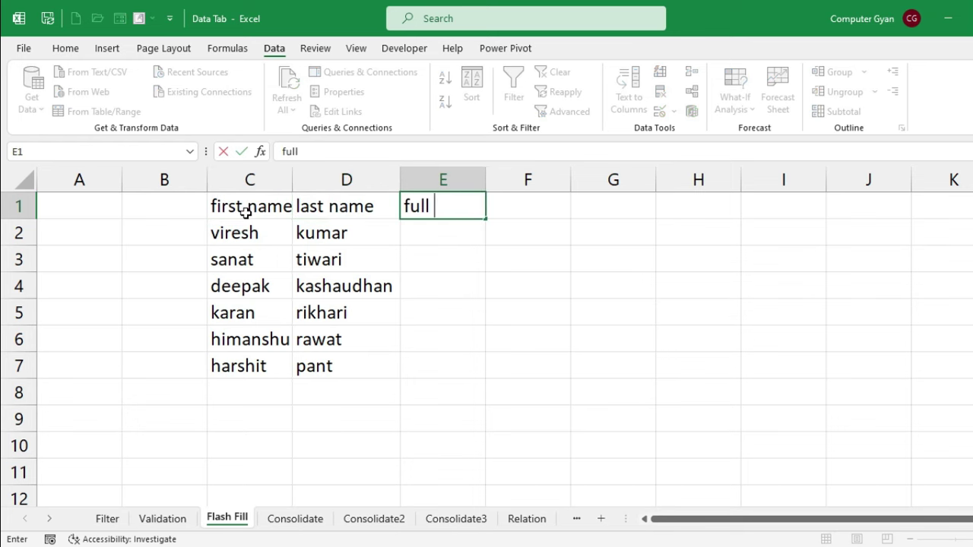
{"action": "type", "text": "name"}
{"action": "key", "text": "Return"}
Enter the first person's full name in E2 as an example, Flash Fill down to E7, and widen column E.
{"action": "key", "text": "Right"}
{"action": "key", "text": "Right"}
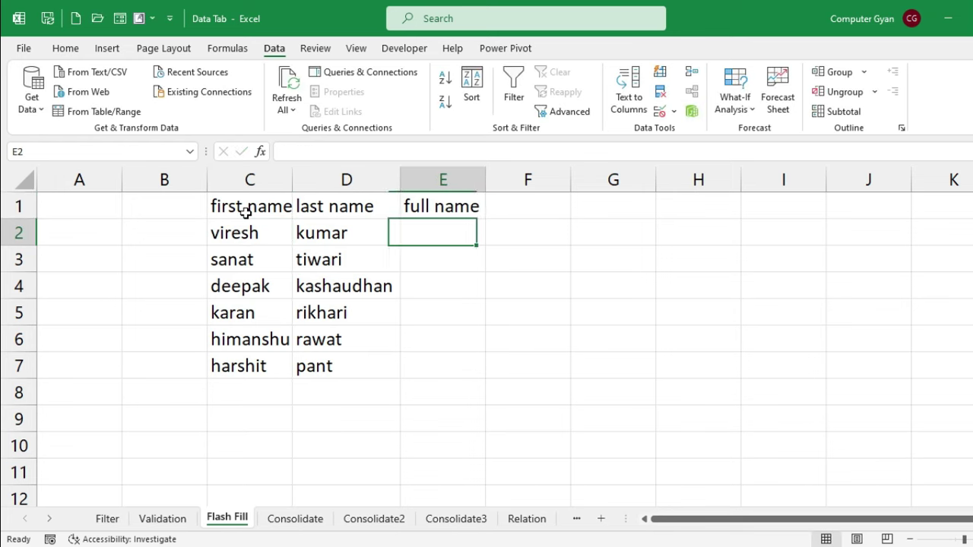
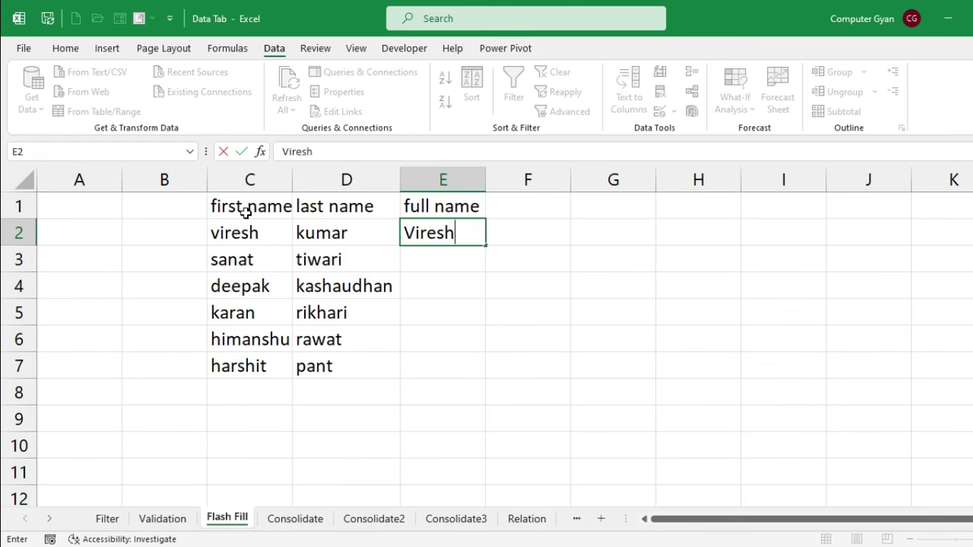
{"action": "key", "text": "Return"}
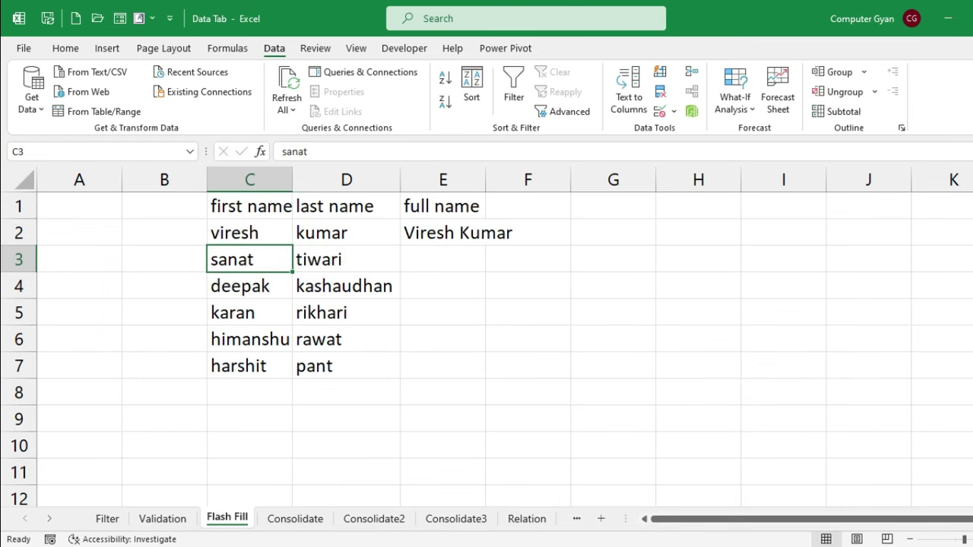
{"action": "double_click", "coordinate": [485, 186]}
{"action": "left_click", "coordinate": [495, 236]}
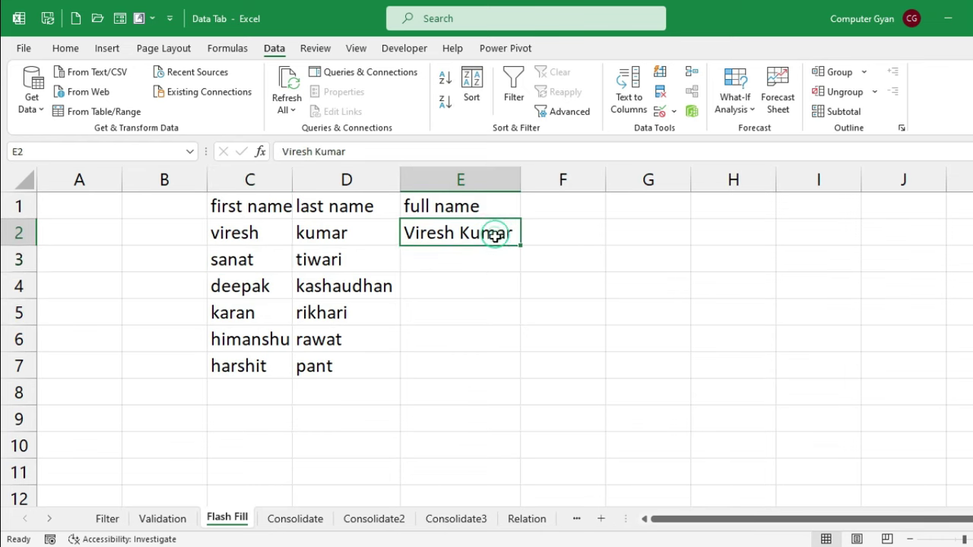
{"action": "left_click_drag", "start_coordinate": [495, 236], "coordinate": [484, 364]}
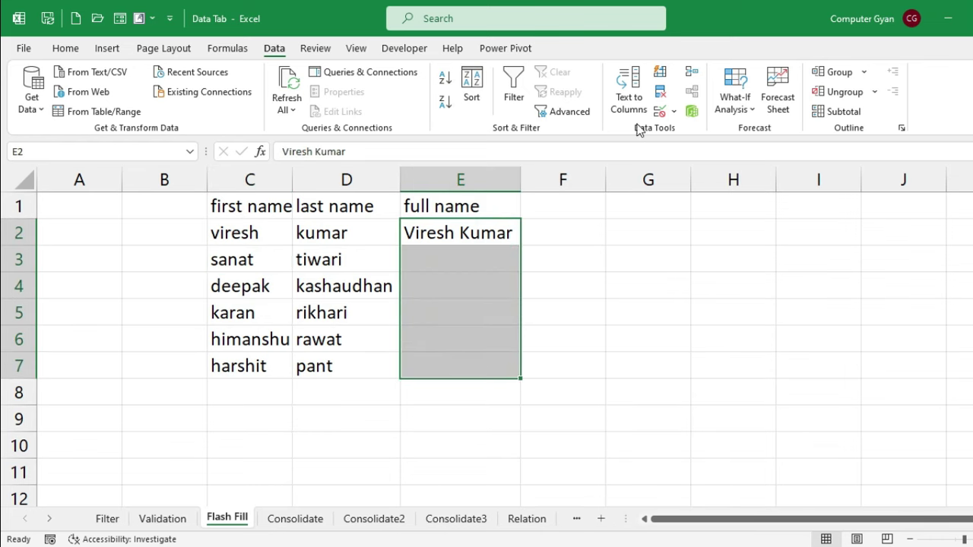
{"action": "left_click", "coordinate": [658, 71]}
{"action": "double_click", "coordinate": [522, 179]}
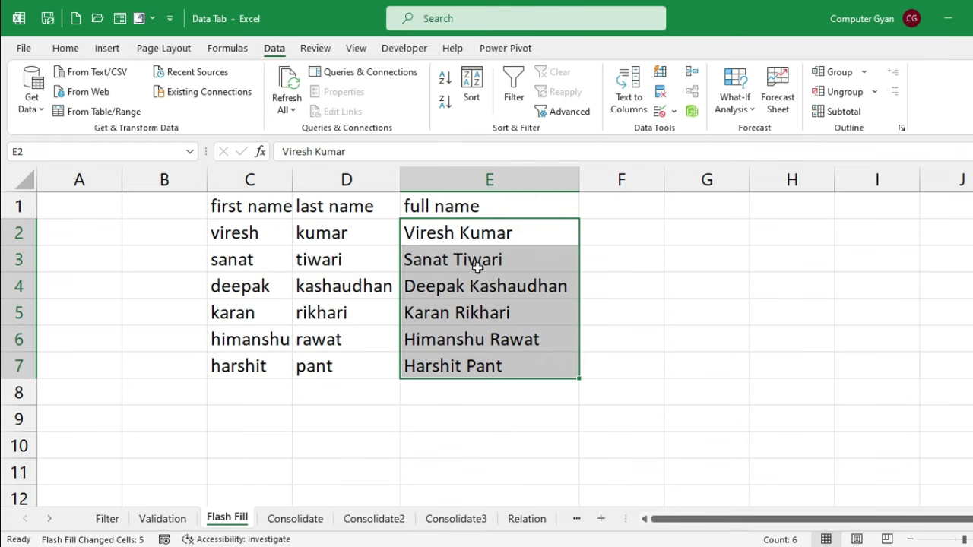
{"action": "left_click_drag", "start_coordinate": [221, 266], "coordinate": [243, 312]}
{"action": "left_click_drag", "start_coordinate": [303, 344], "coordinate": [322, 369]}
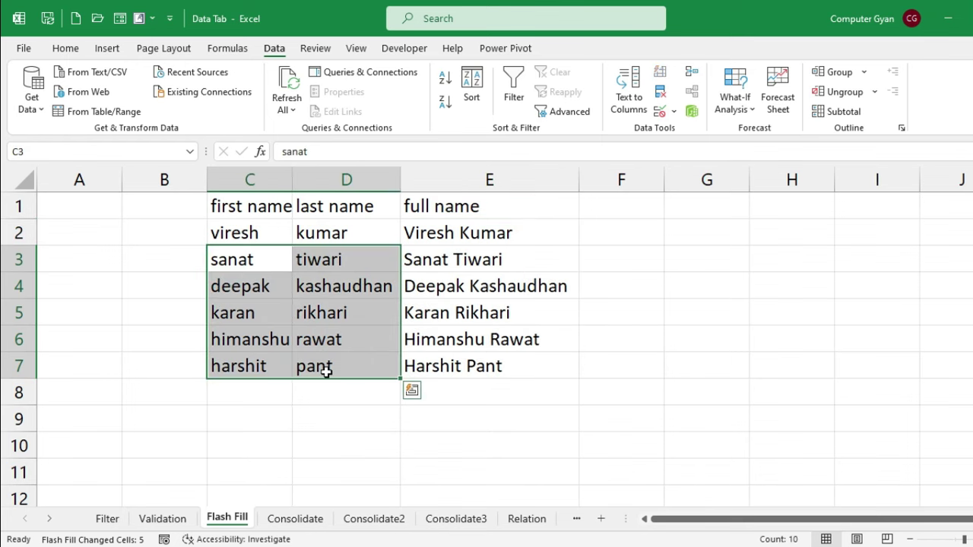
{"action": "left_click_drag", "start_coordinate": [451, 262], "coordinate": [489, 389]}
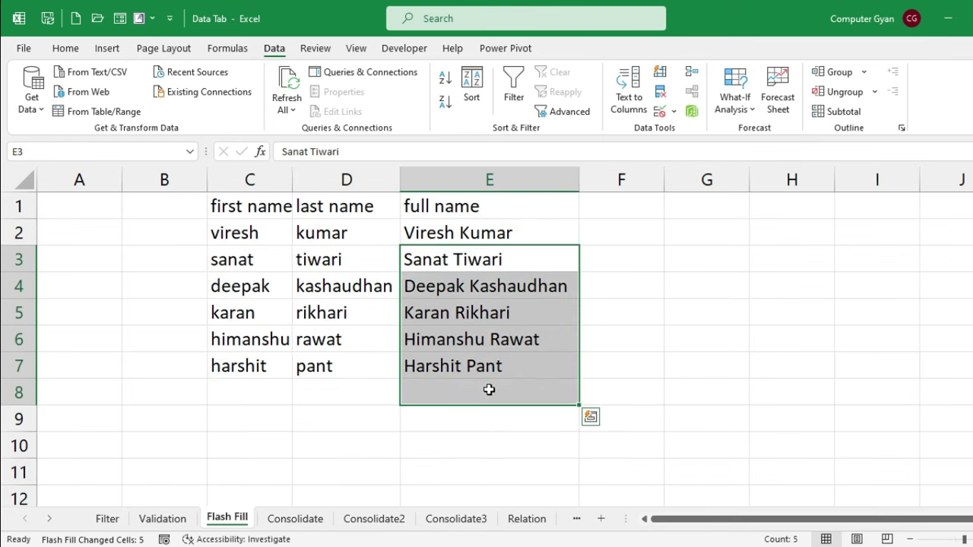
Add a 'With Title' column in F with a Mr.-prefixed example name, Flash Fill F3:F7, and autofit it.
{"action": "left_click", "coordinate": [597, 206]}
{"action": "type", "text": "With Title"}
{"action": "key", "text": "Return"}
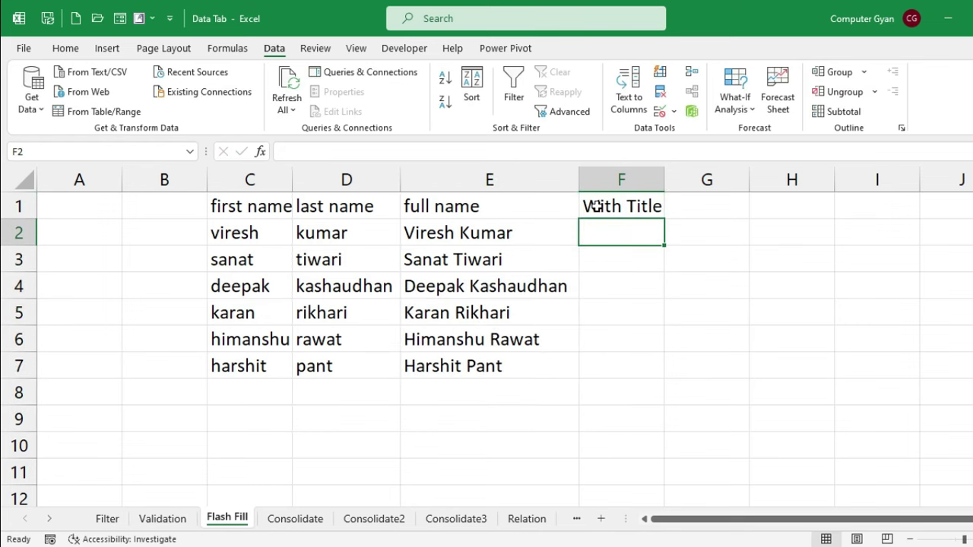
{"action": "key", "text": "Return"}
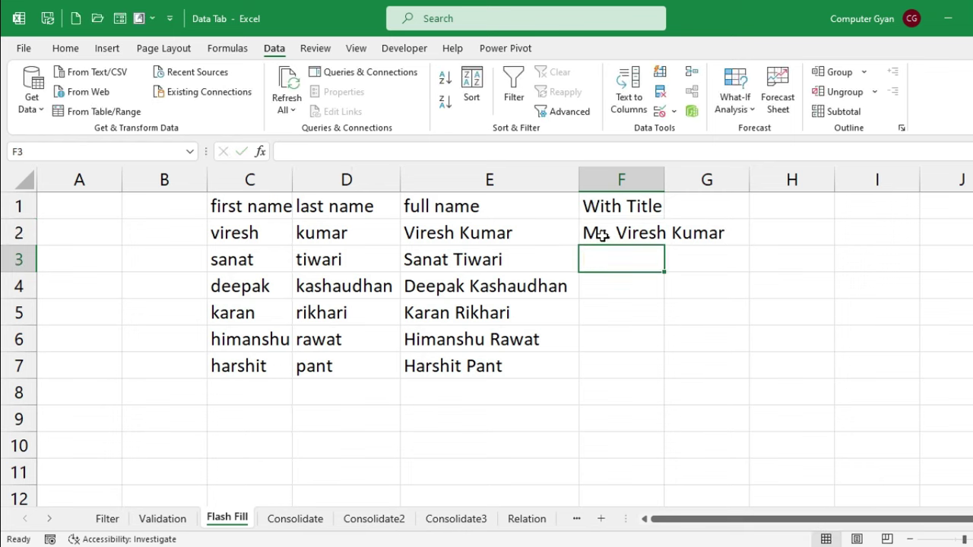
{"action": "left_click_drag", "start_coordinate": [601, 236], "coordinate": [616, 363]}
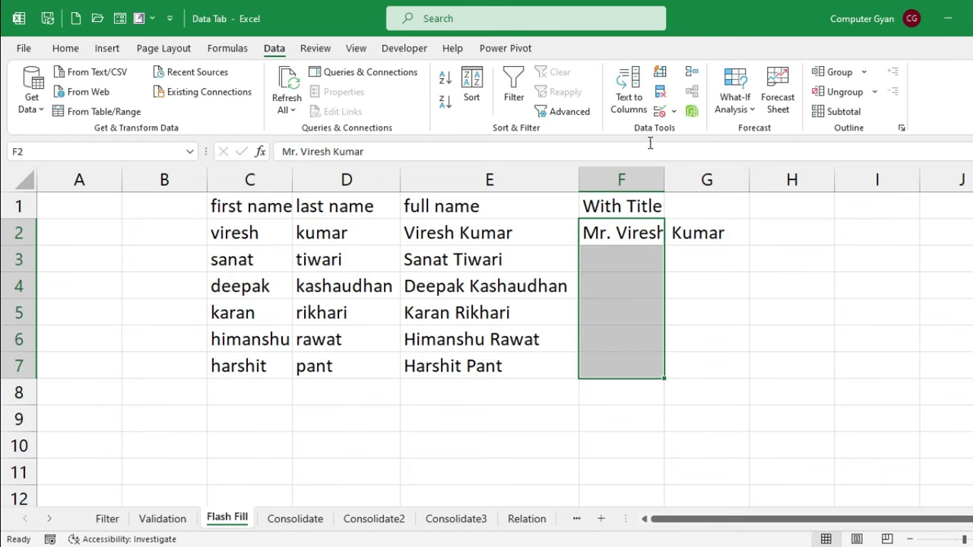
{"action": "left_click", "coordinate": [659, 74]}
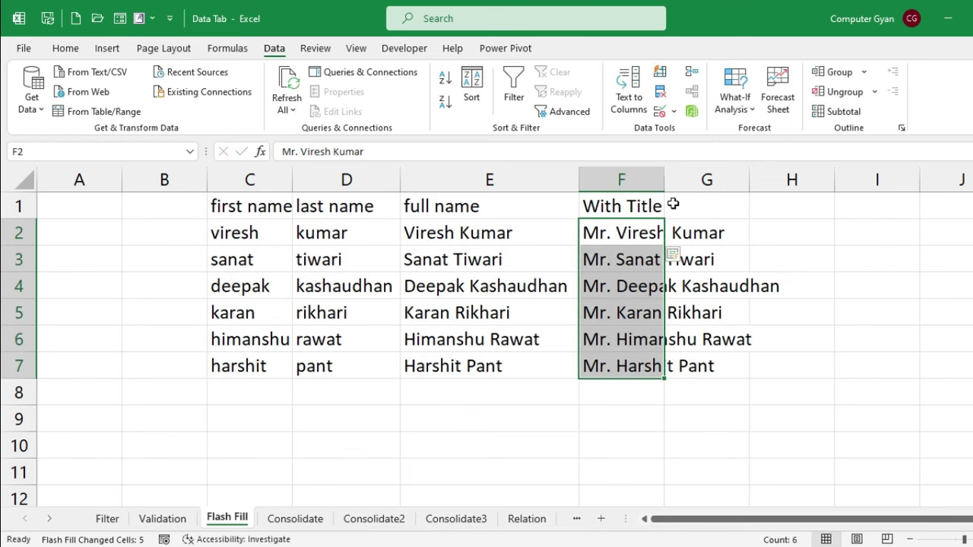
{"action": "double_click", "coordinate": [665, 180]}
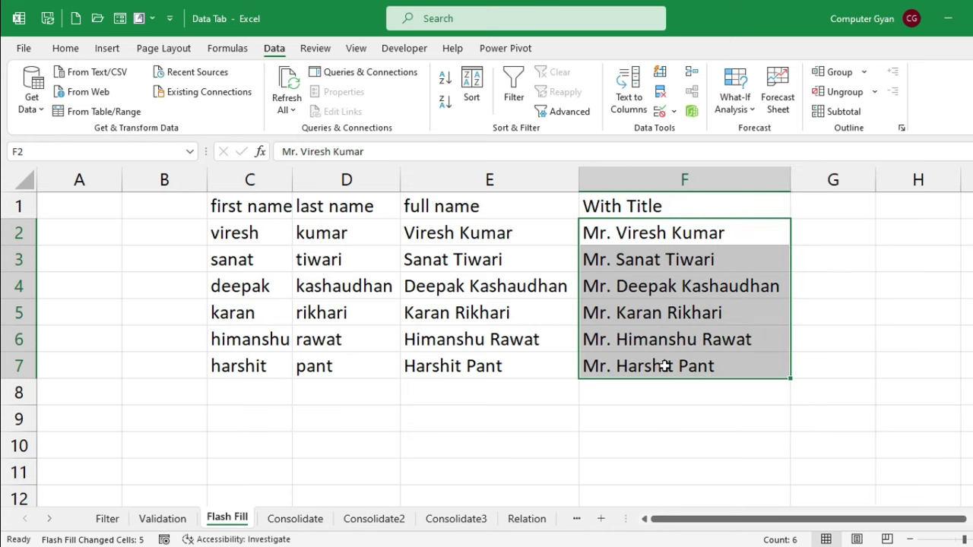
Type the first name in uppercase in G2, Flash Fill G2:G7, and autofit column G.
{"action": "left_click_drag", "start_coordinate": [741, 524], "coordinate": [784, 521]}
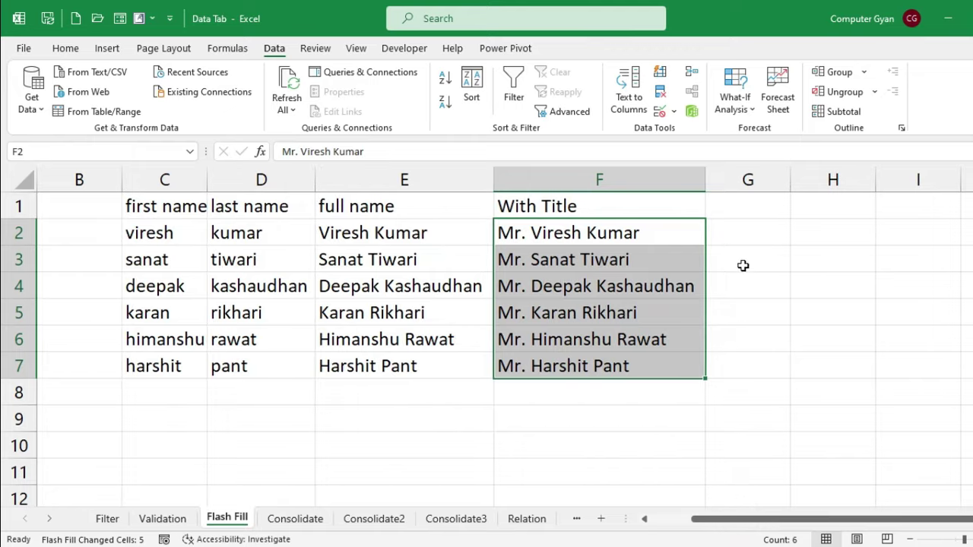
{"action": "left_click", "coordinate": [741, 240]}
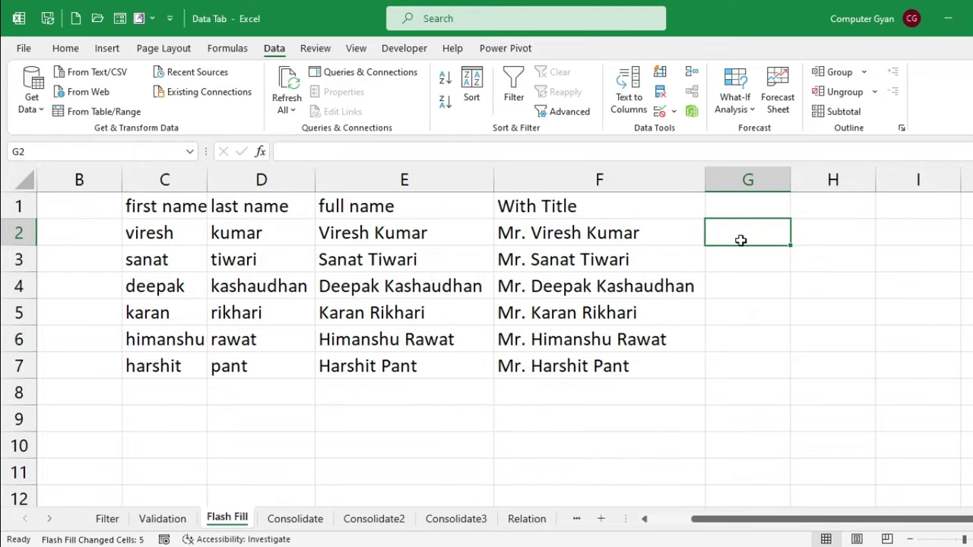
{"action": "type", "text": "VIRESH"}
{"action": "left_click_drag", "start_coordinate": [753, 228], "coordinate": [753, 362]}
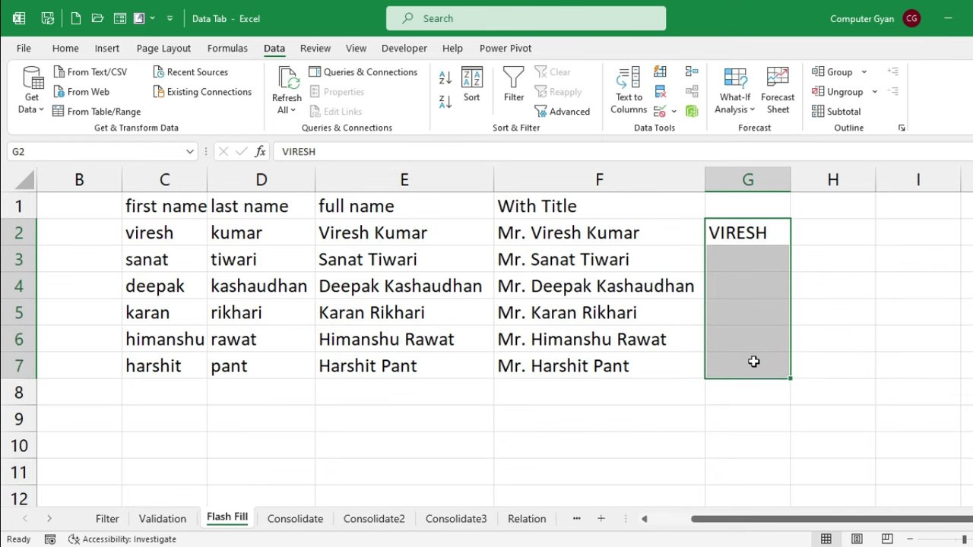
{"action": "left_click", "coordinate": [660, 75]}
{"action": "double_click", "coordinate": [792, 180]}
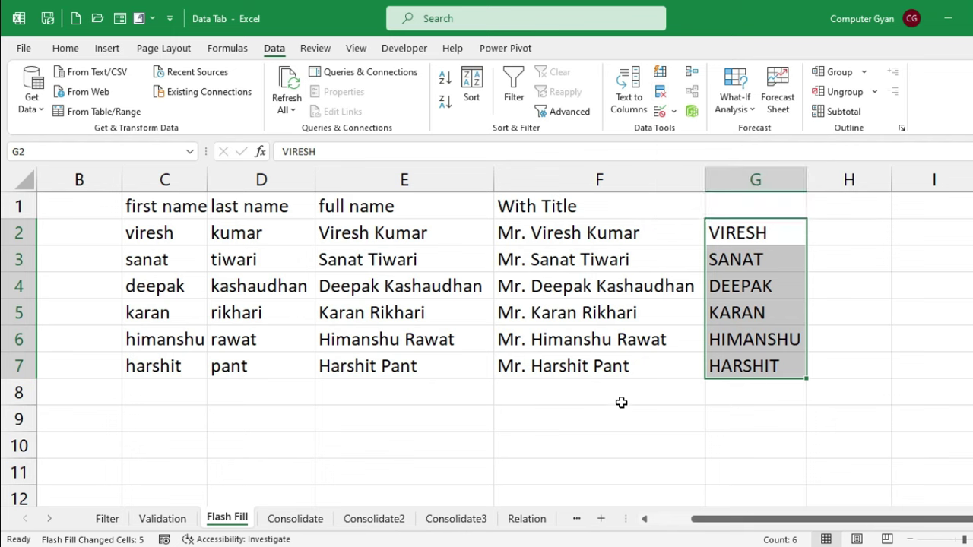
Go to the Filter sheet, select the first few candidate names, and scroll down the fees table.
{"action": "left_click", "coordinate": [105, 520]}
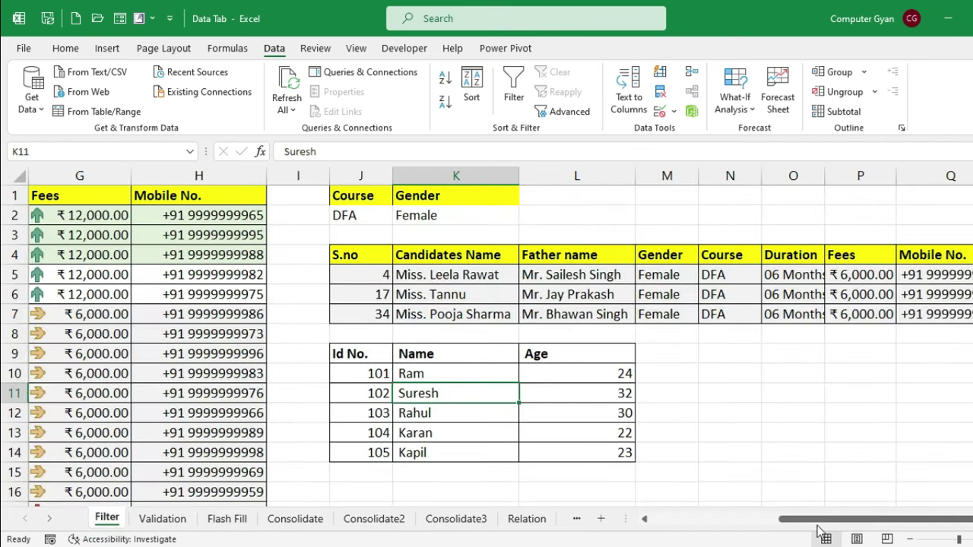
{"action": "mouse_move", "coordinate": [825, 520]}
{"action": "left_mouse_down"}
{"action": "mouse_move", "coordinate": [800, 532]}
{"action": "mouse_move", "coordinate": [676, 524]}
{"action": "left_mouse_up"}
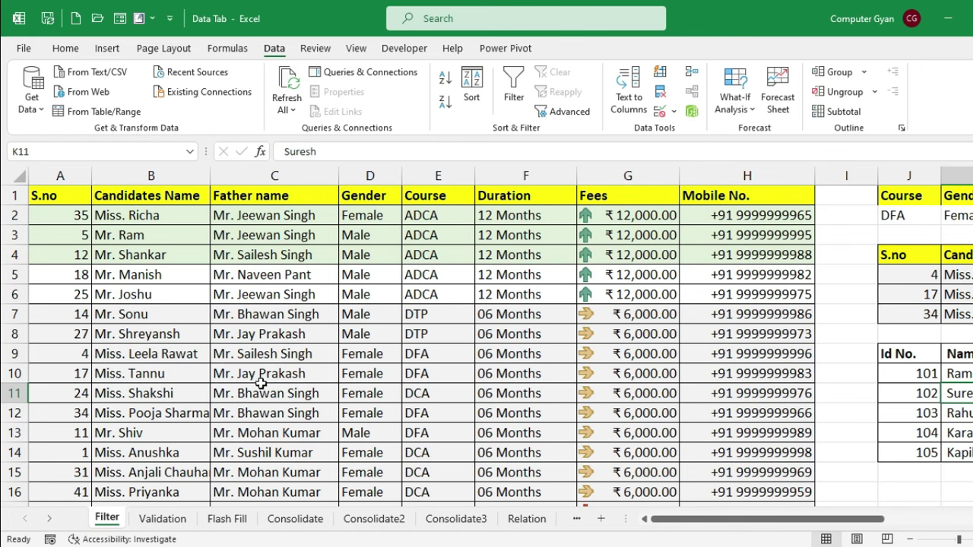
{"action": "left_click_drag", "start_coordinate": [133, 215], "coordinate": [142, 356]}
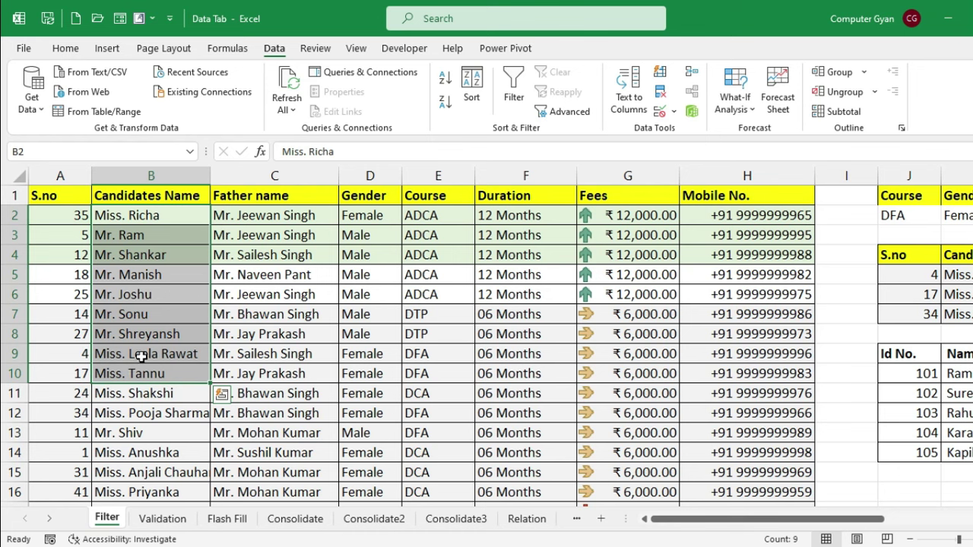
{"action": "scroll", "coordinate": [302, 371], "scroll_direction": "down", "scroll_amount": 5}
{"action": "scroll", "coordinate": [303, 371], "scroll_direction": "down", "scroll_amount": 2}
{"action": "scroll", "coordinate": [302, 370], "scroll_direction": "down", "scroll_amount": 3}
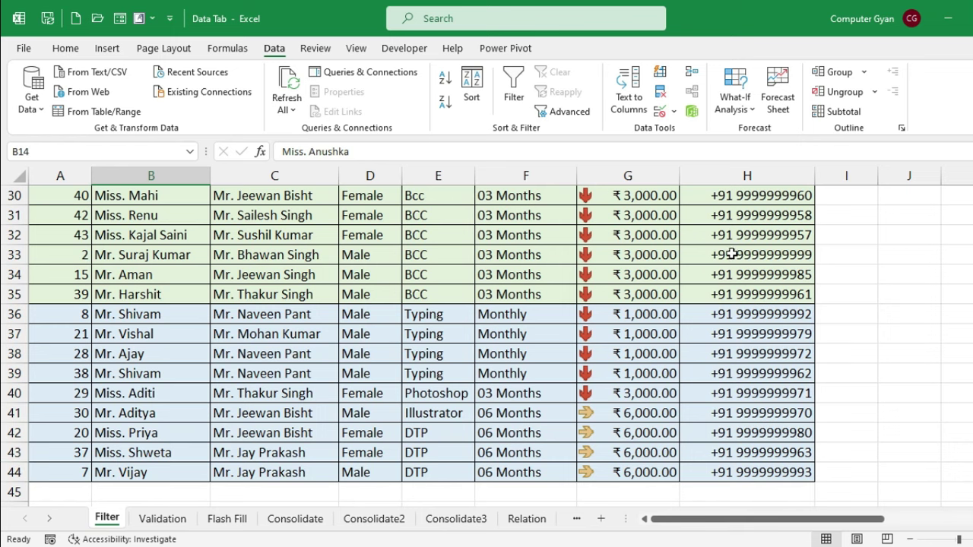
Remove duplicate rows checking only the Candidates Name column, deleting 7 duplicates.
{"action": "left_click", "coordinate": [658, 91]}
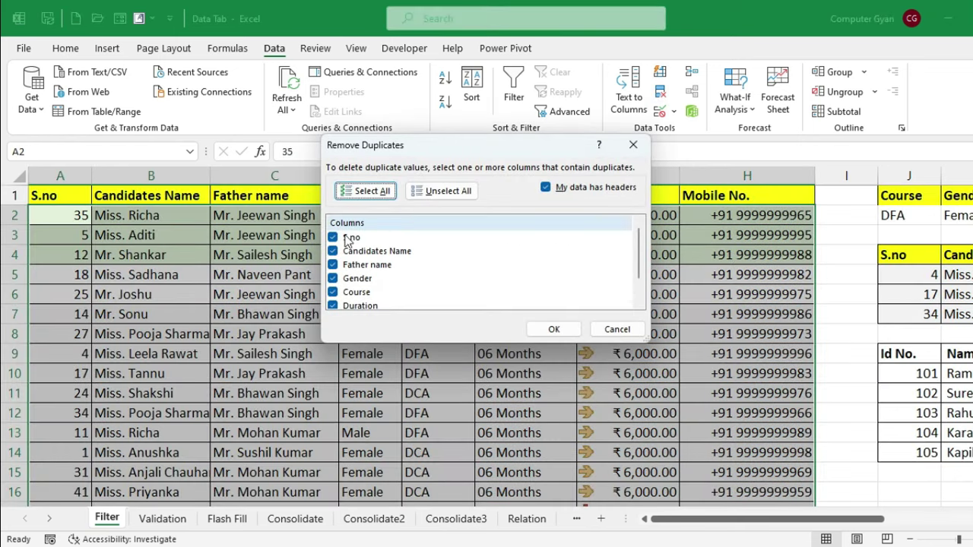
{"action": "left_click", "coordinate": [439, 192]}
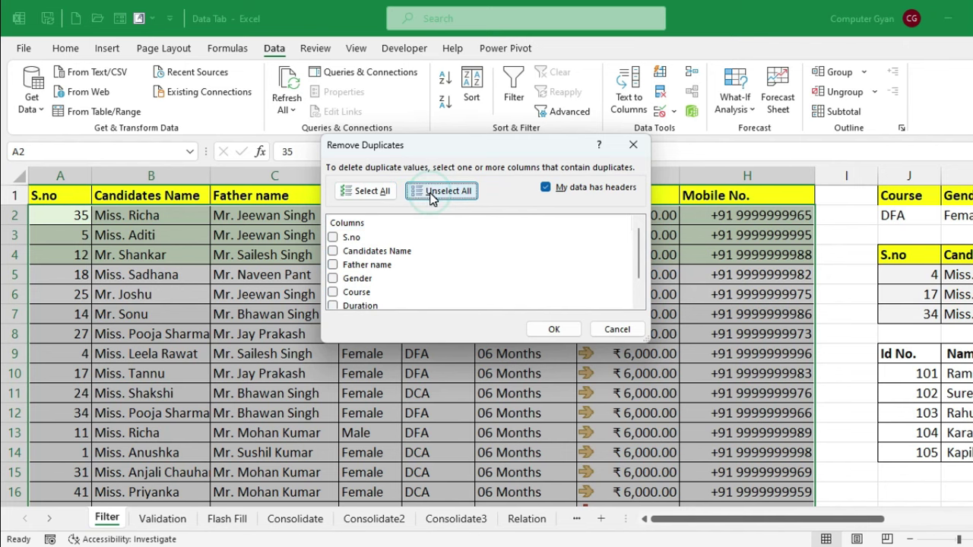
{"action": "left_click", "coordinate": [333, 252]}
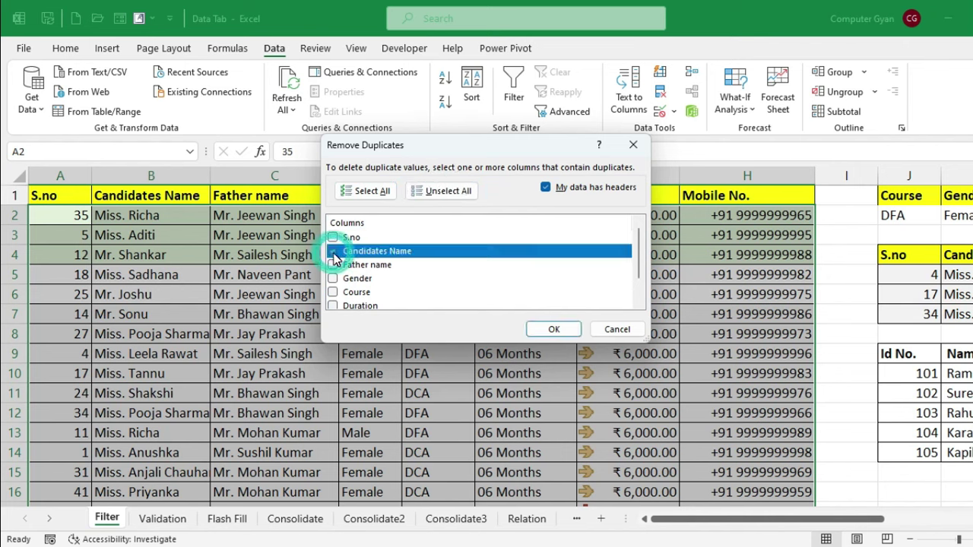
{"action": "left_click", "coordinate": [559, 330]}
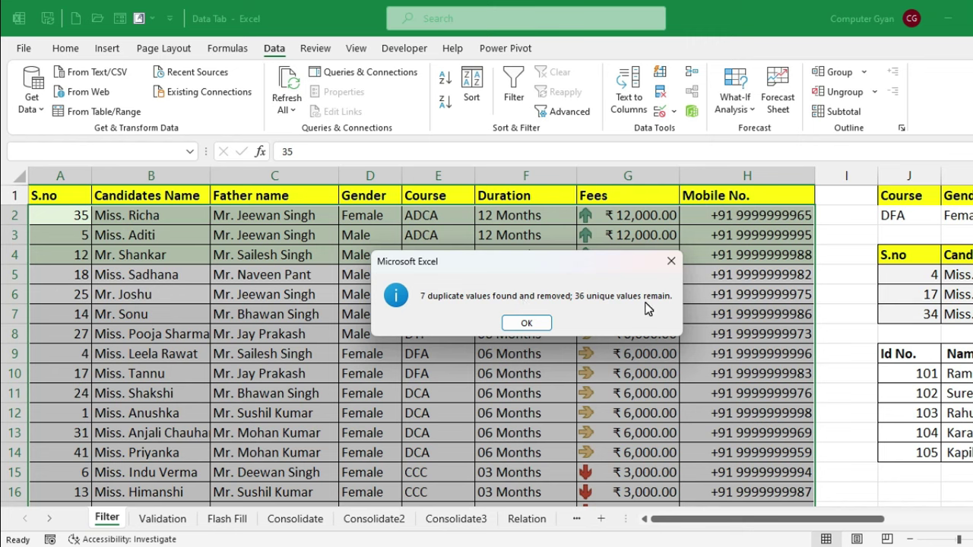
Dismiss the duplicates summary and scroll through the remaining 36 candidate records.
{"action": "left_click", "coordinate": [543, 322]}
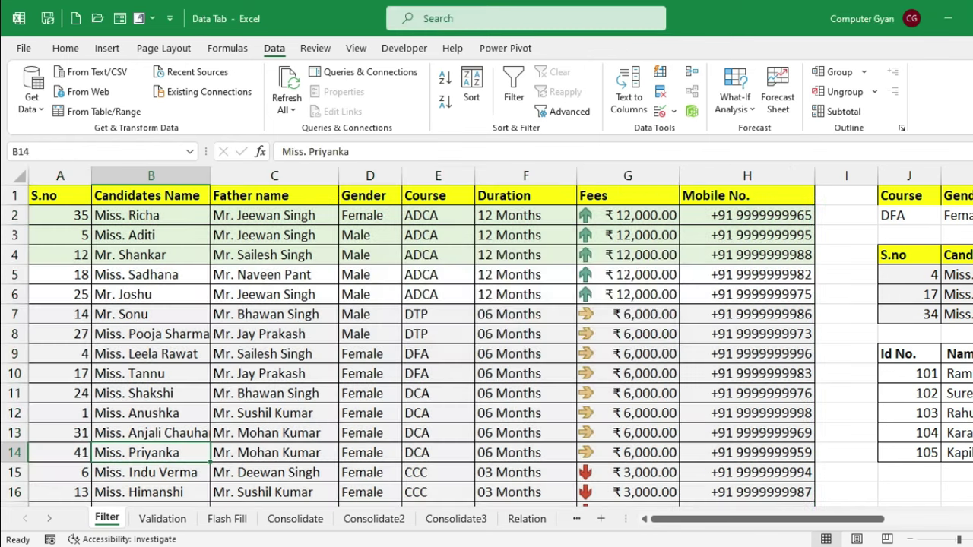
{"action": "scroll", "coordinate": [486, 347], "scroll_direction": "down", "scroll_amount": 4}
{"action": "scroll", "coordinate": [487, 346], "scroll_direction": "down", "scroll_amount": 4}
{"action": "scroll", "coordinate": [486, 347], "scroll_direction": "down", "scroll_amount": 1}
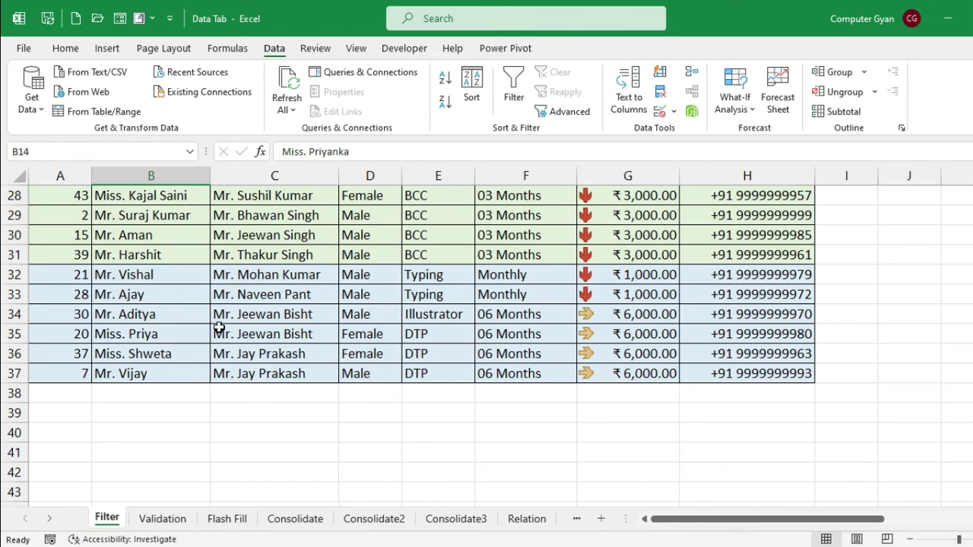
{"action": "scroll", "coordinate": [228, 317], "scroll_direction": "up", "scroll_amount": 9}
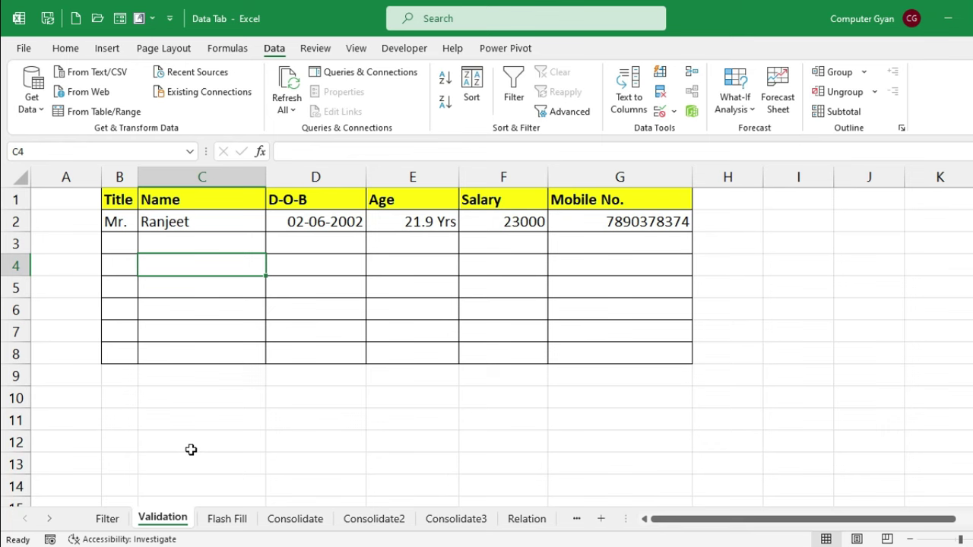
Fill row 3 with title Ms. from the dropdown, the person's name, and date of birth 09-09-1995.
{"action": "left_click", "coordinate": [130, 245]}
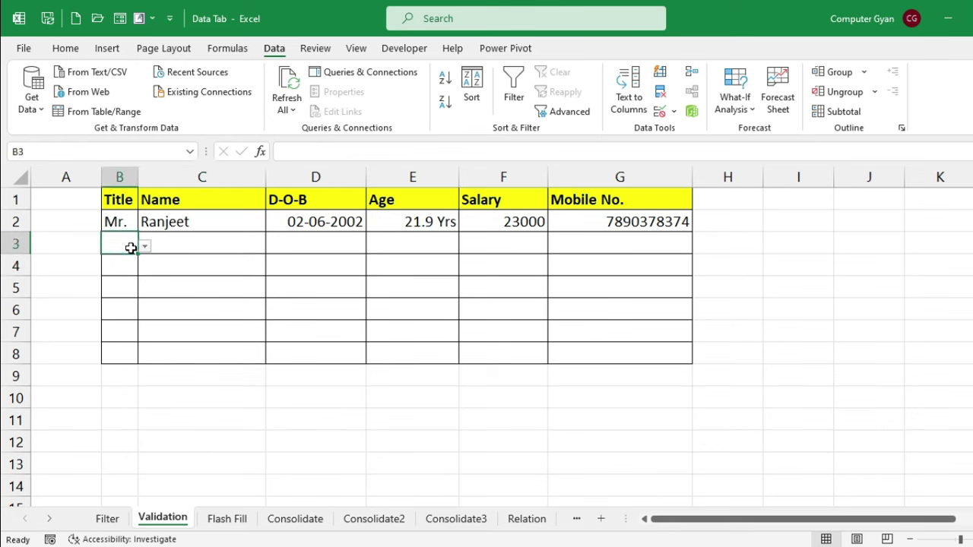
{"action": "left_click", "coordinate": [145, 246]}
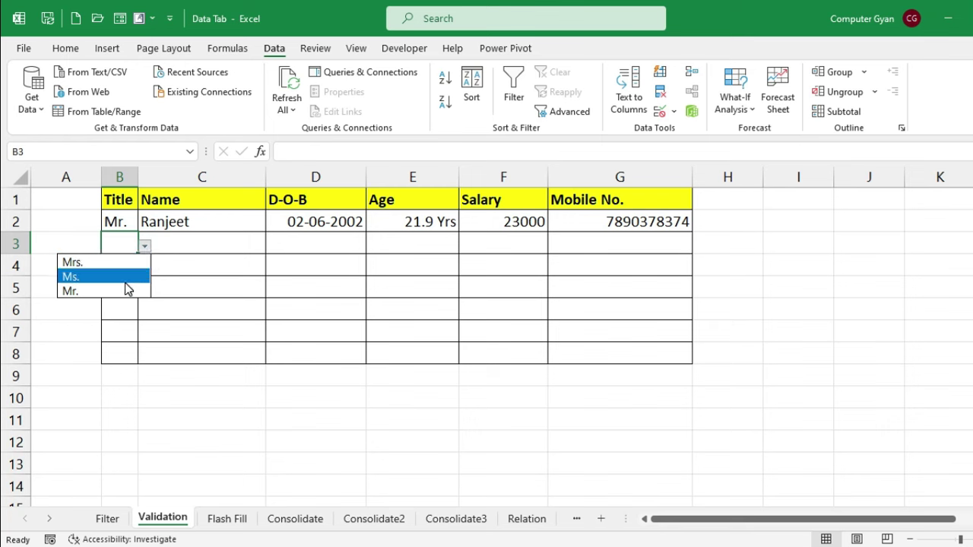
{"action": "left_click", "coordinate": [126, 283]}
{"action": "left_click", "coordinate": [176, 245]}
{"action": "type", "text": "Reena"}
{"action": "key", "text": "Tab"}
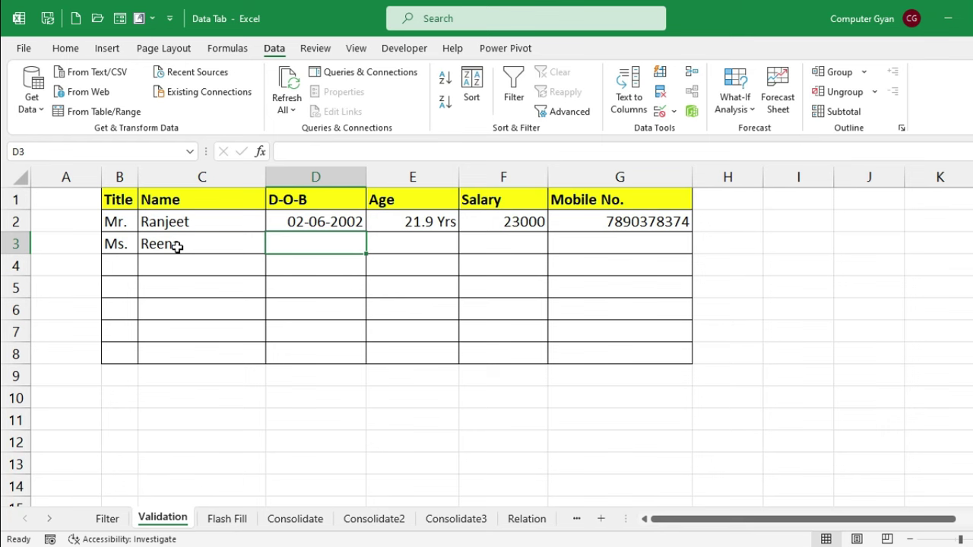
{"action": "type", "text": "09-09-1995"}
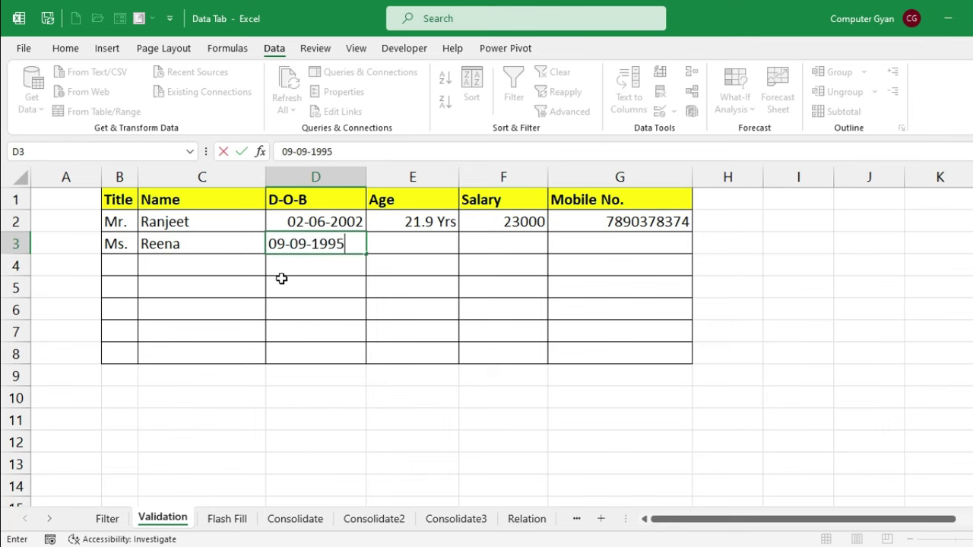
{"action": "key", "text": "Return"}
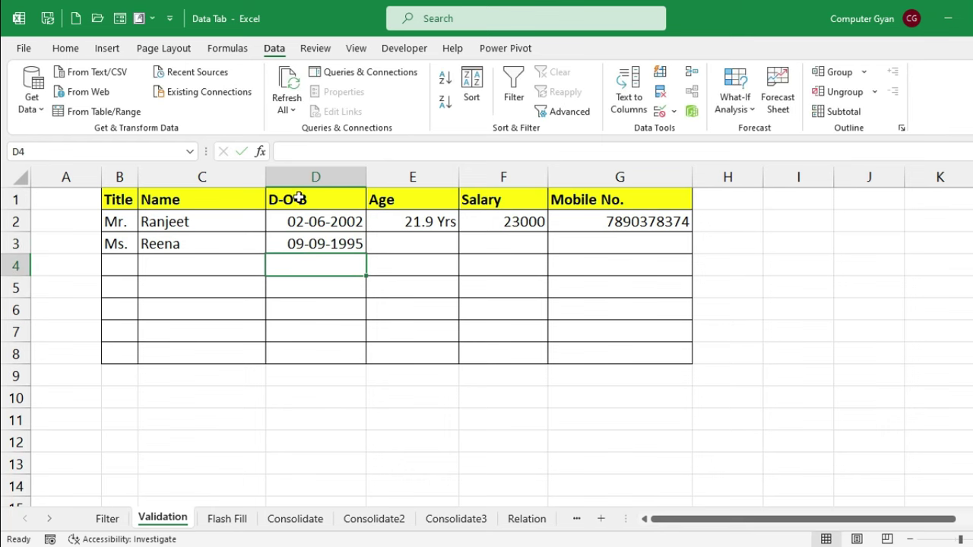
Try ages 28 and 16 in E3, which validation rejects, then enter 19 so it's accepted.
{"action": "left_click", "coordinate": [312, 245]}
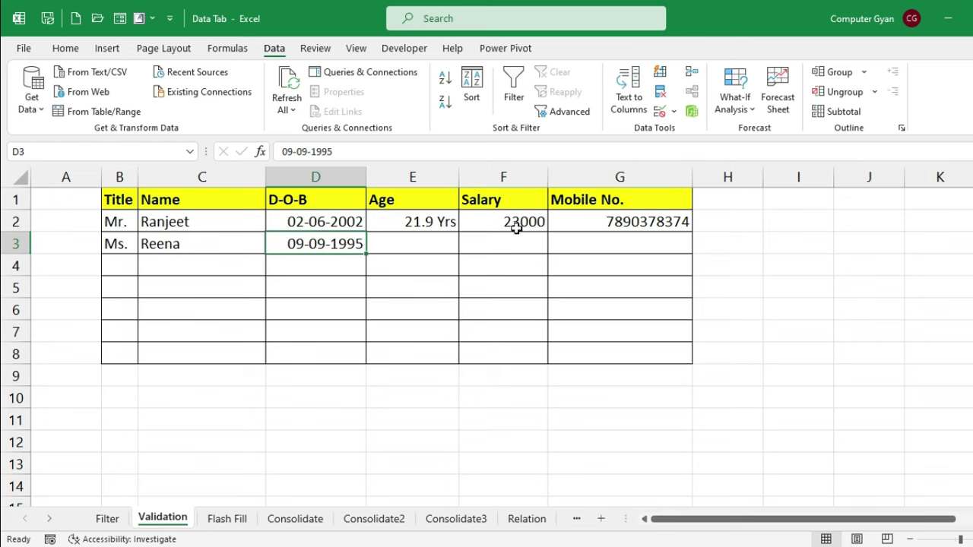
{"action": "left_click", "coordinate": [418, 244]}
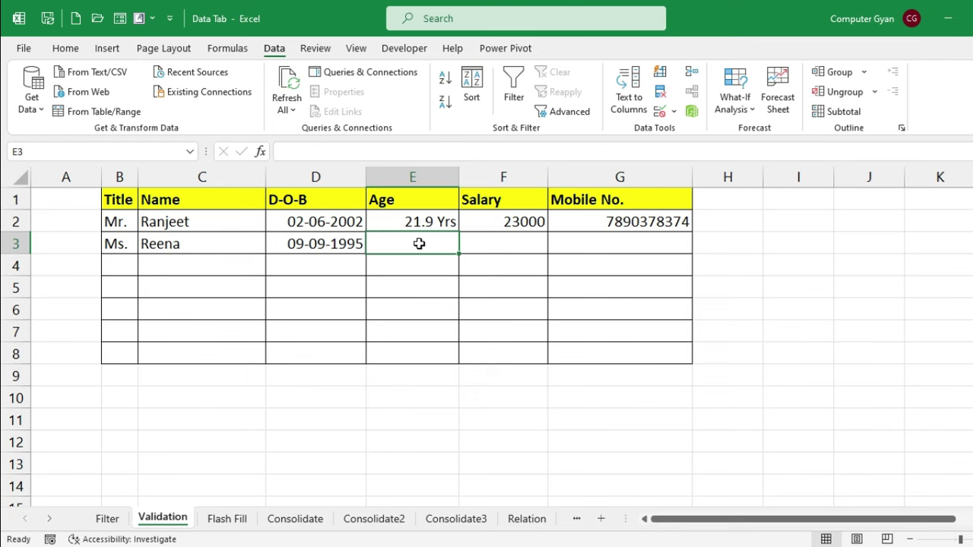
{"action": "type", "text": "28"}
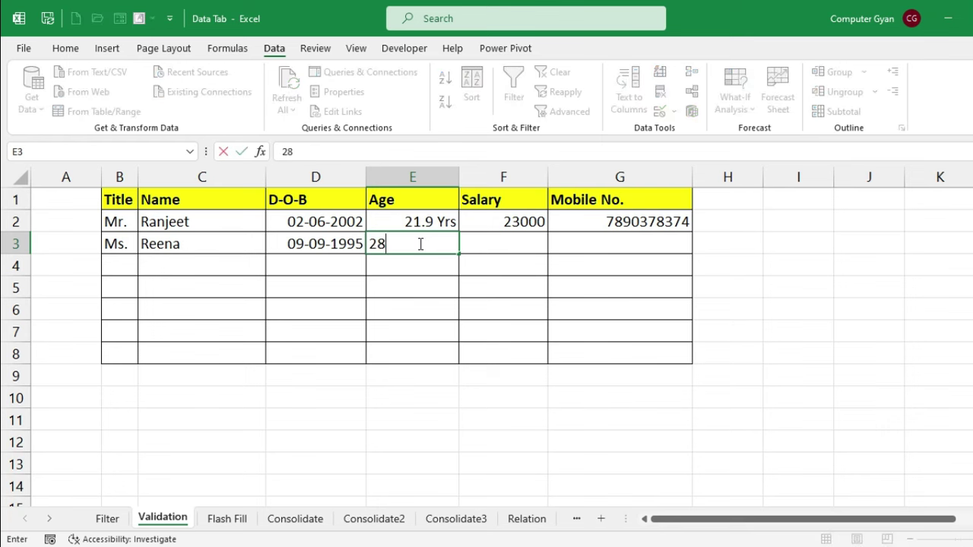
{"action": "key", "text": "Return"}
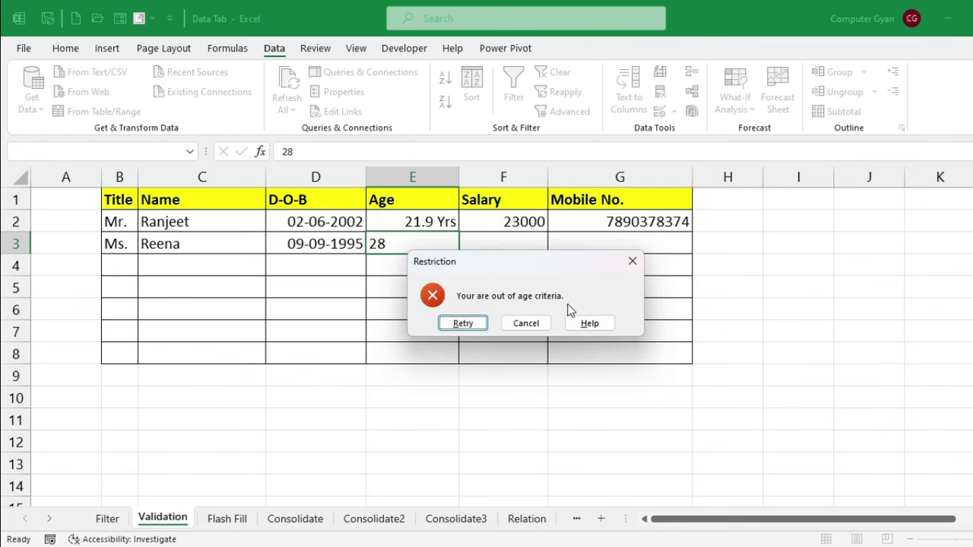
{"action": "left_click", "coordinate": [524, 323]}
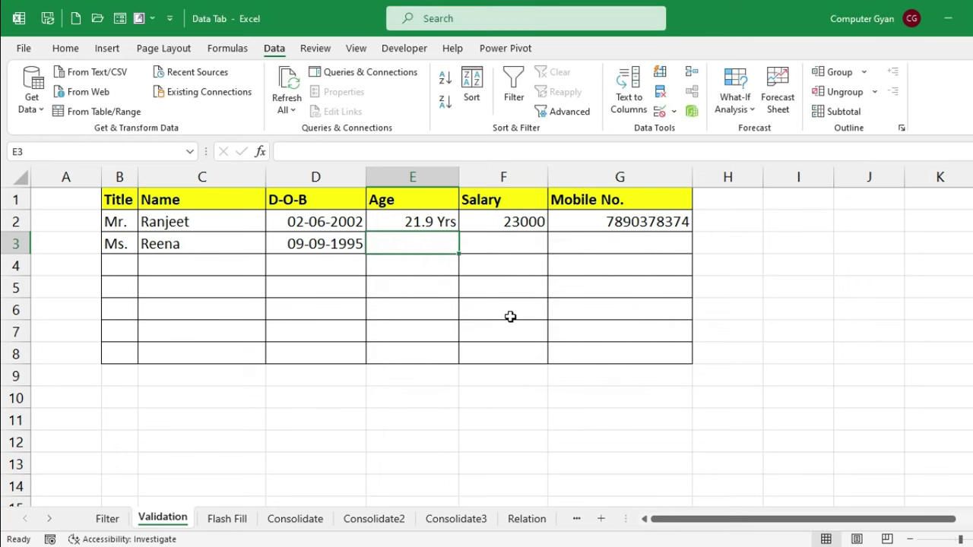
{"action": "type", "text": "16"}
{"action": "key", "text": "Return"}
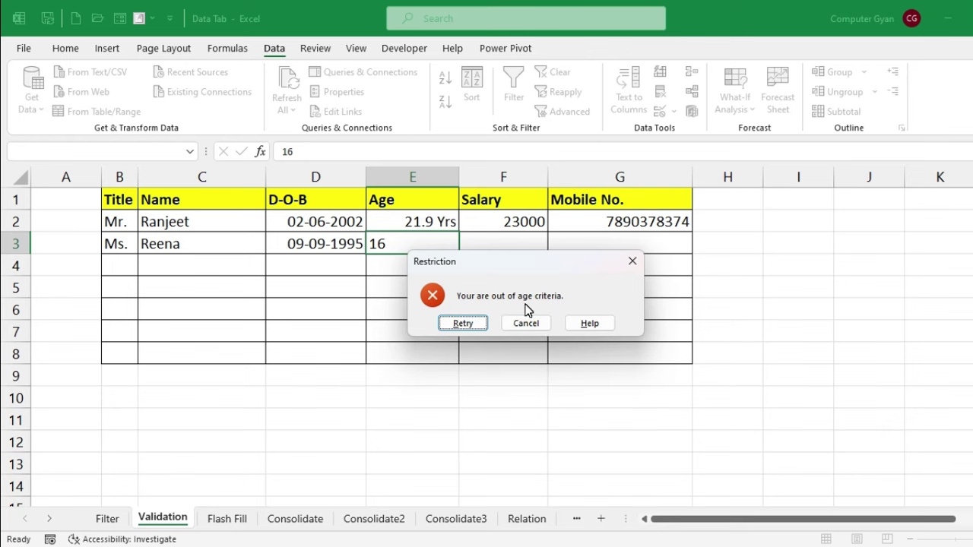
{"action": "key", "text": "Escape"}
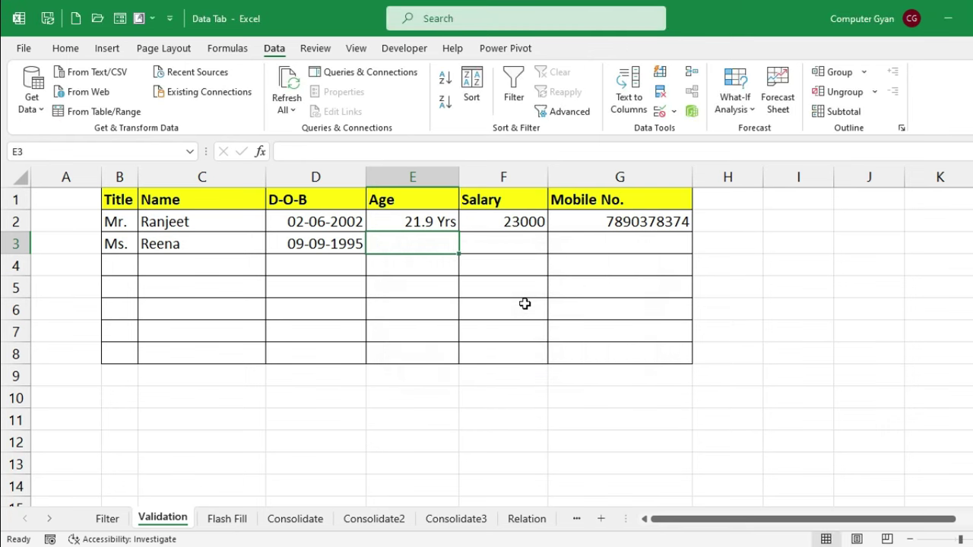
{"action": "type", "text": "19"}
{"action": "key", "text": "Return"}
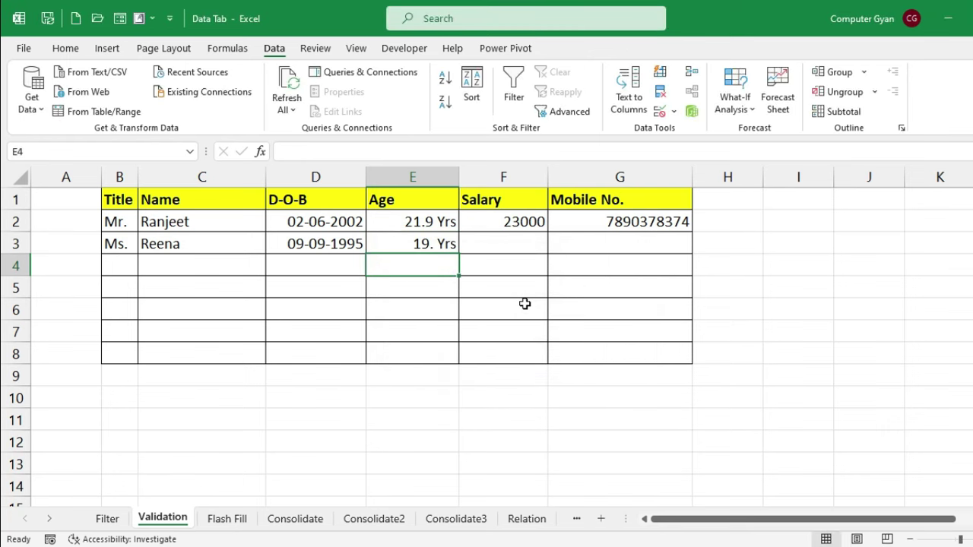
{"action": "left_click", "coordinate": [447, 244]}
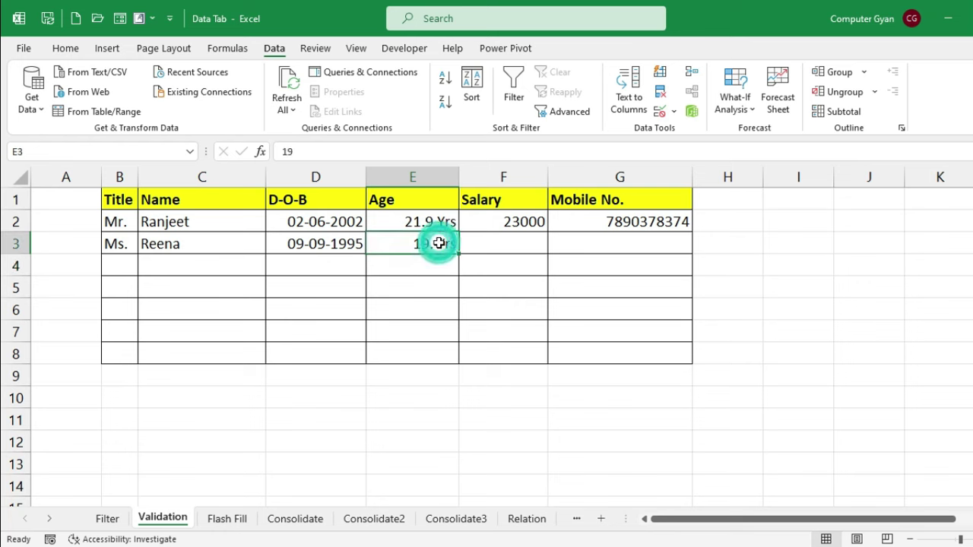
Enter a salary of 90000 in F3, cancel the rejection, then enter 26000 instead.
{"action": "left_click", "coordinate": [531, 246]}
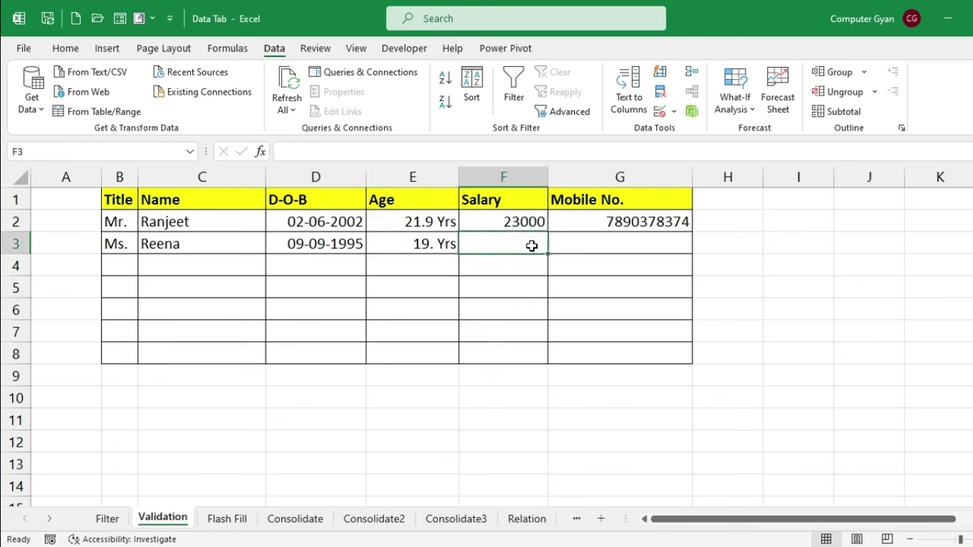
{"action": "type", "text": "90000"}
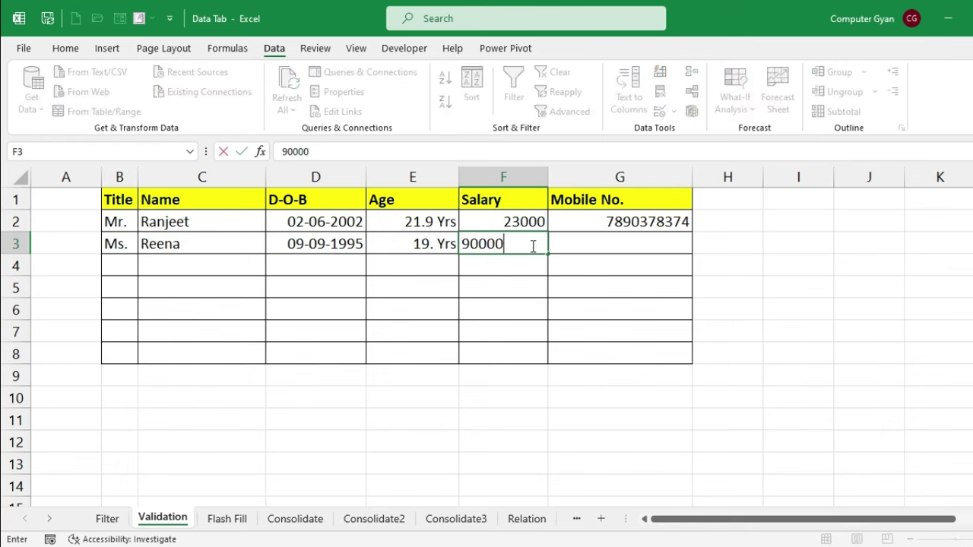
{"action": "key", "text": "Return"}
{"action": "left_click", "coordinate": [531, 320]}
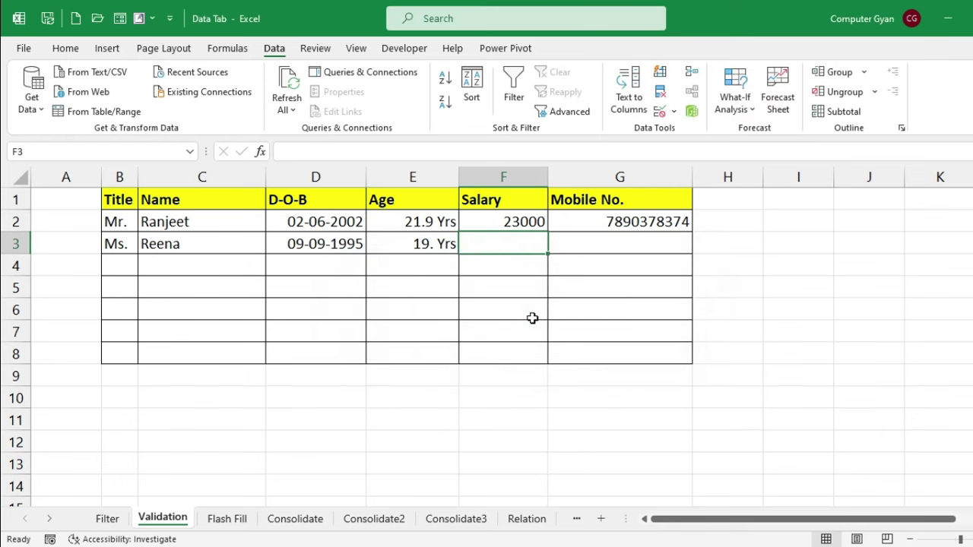
{"action": "type", "text": "23"}
{"action": "key", "text": "BackSpace"}
{"action": "type", "text": "6000"}
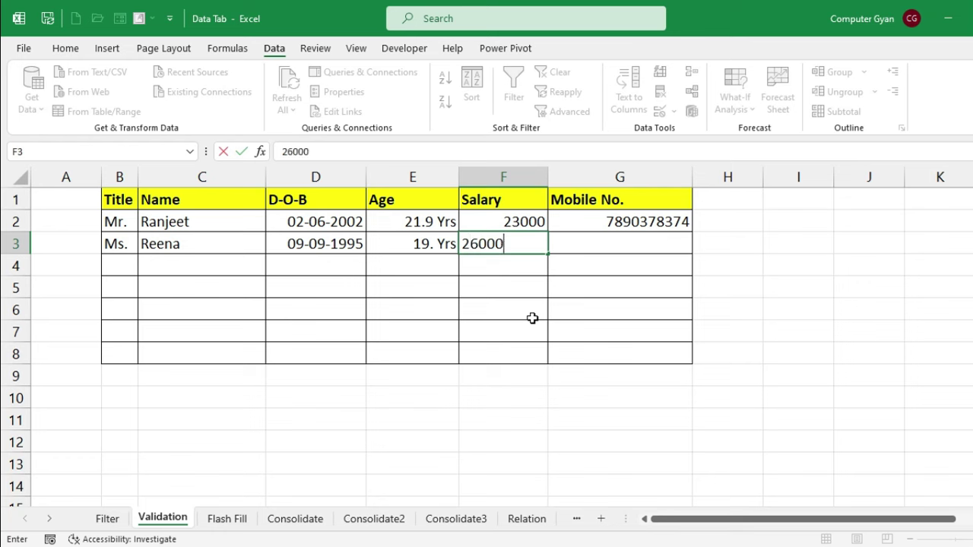
{"action": "key", "text": "Return"}
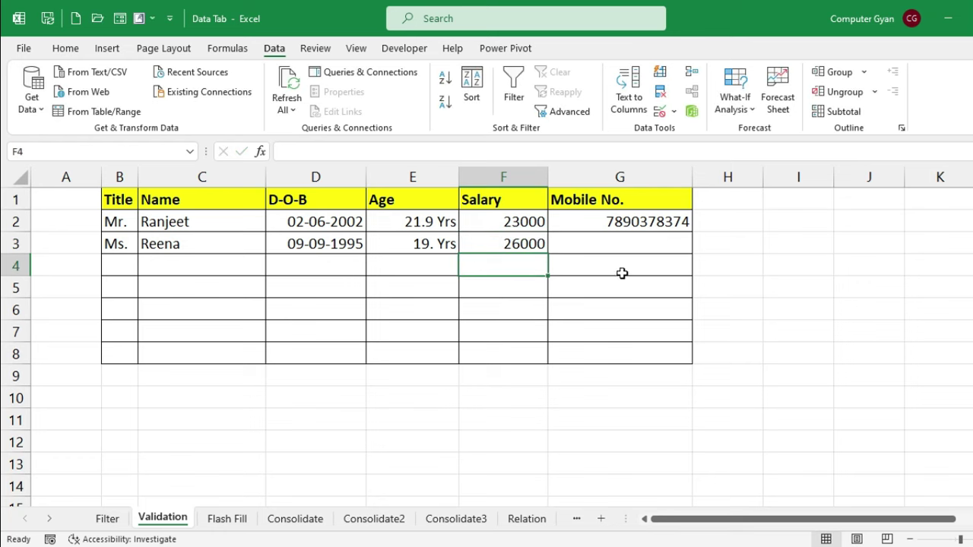
Enter a 13-digit mobile number in G3, cancel the rejection, then enter a valid 10-digit number.
{"action": "left_click", "coordinate": [625, 242]}
{"action": "type", "text": "8989787"}
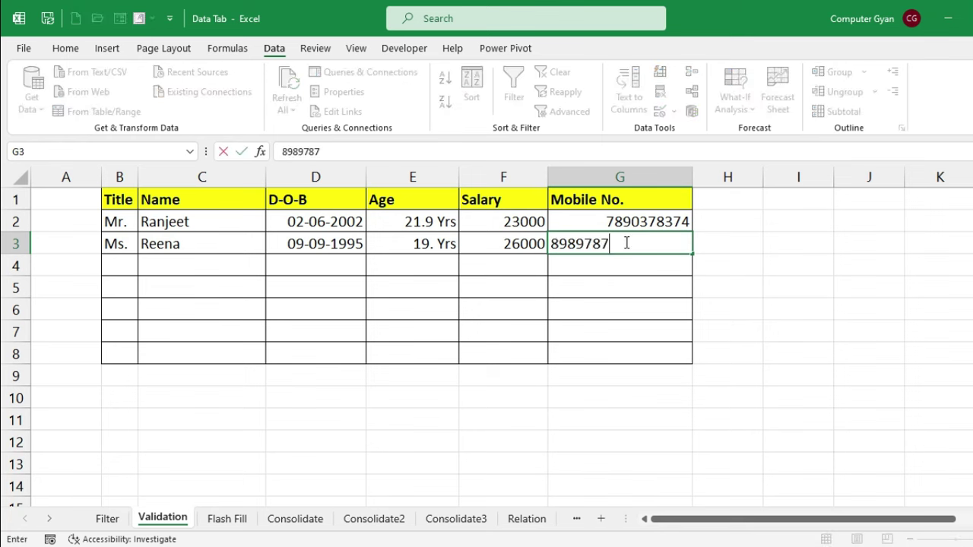
{"action": "type", "text": "544456"}
{"action": "key", "text": "Return"}
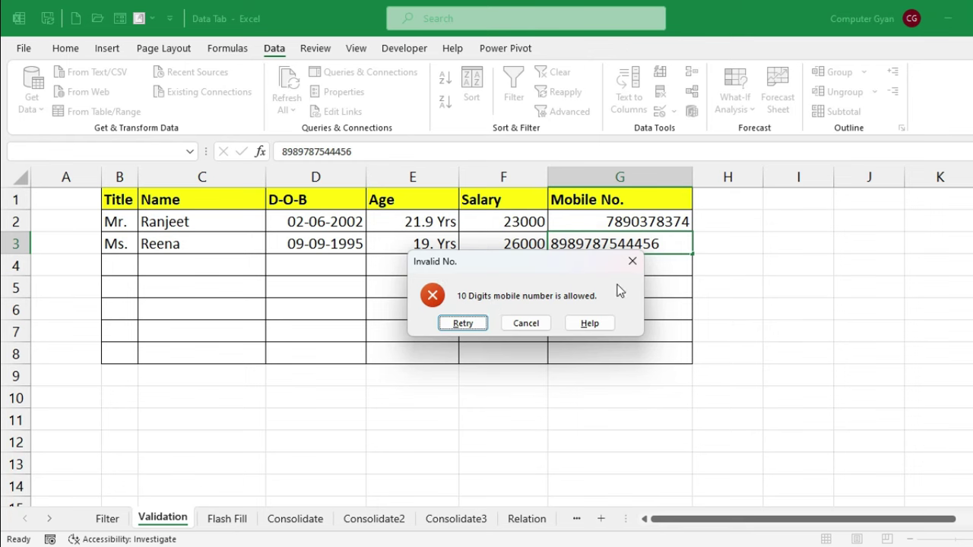
{"action": "left_click", "coordinate": [632, 261]}
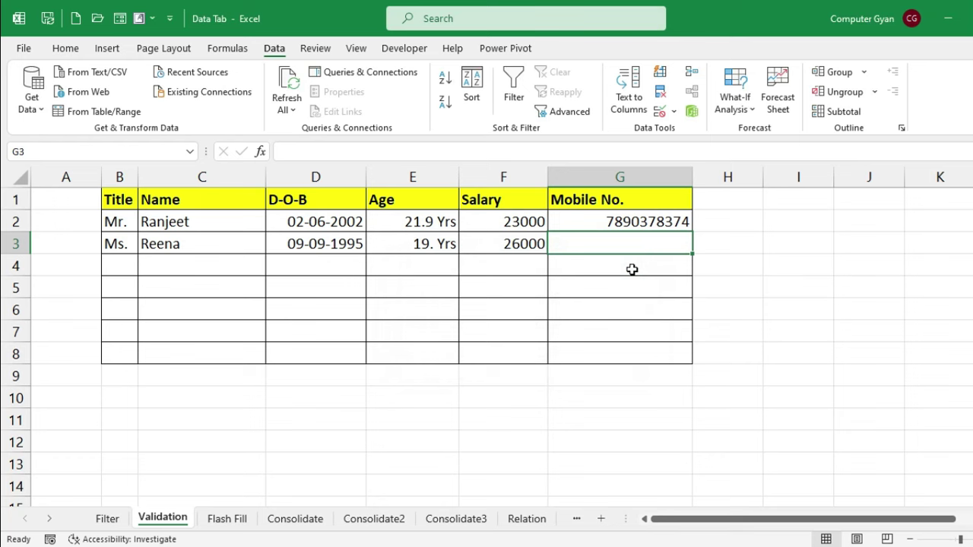
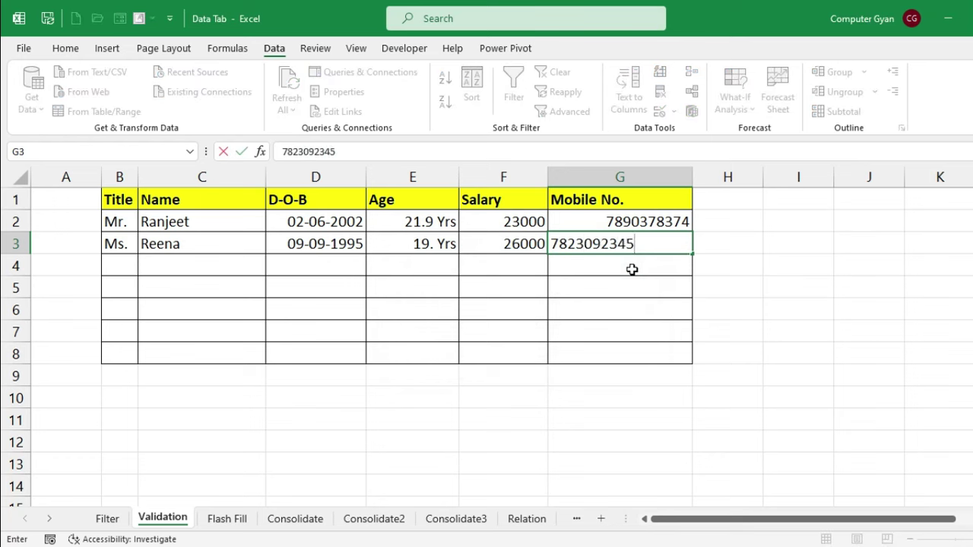
{"action": "key", "text": "Return"}
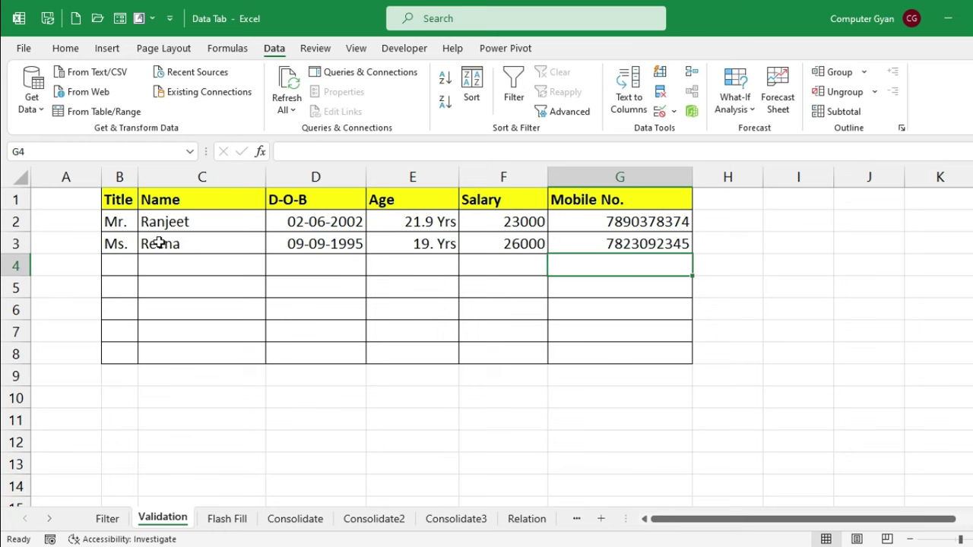
Delete all entries in the table body B2:G8.
{"action": "left_click_drag", "start_coordinate": [160, 244], "coordinate": [623, 238]}
{"action": "left_click_drag", "start_coordinate": [121, 221], "coordinate": [638, 356]}
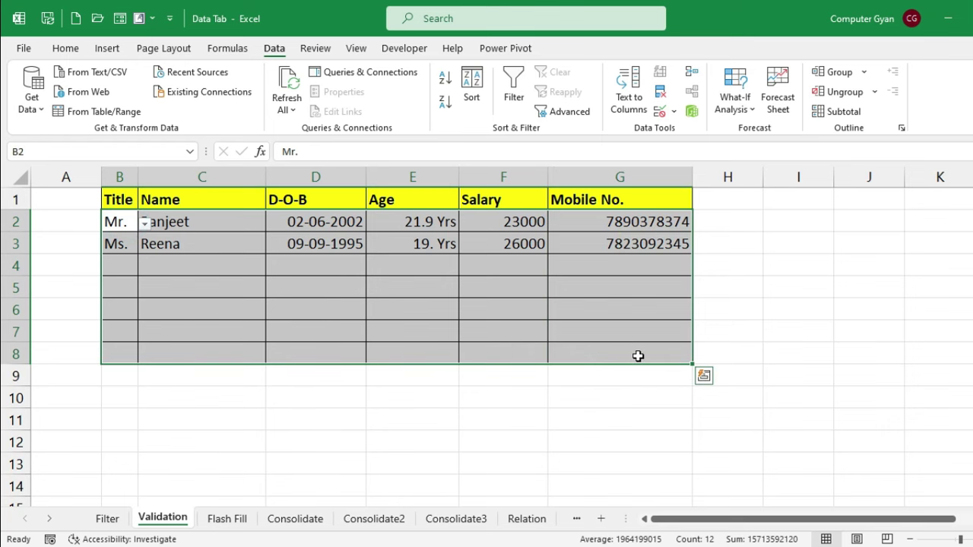
{"action": "key", "text": "Delete"}
{"action": "left_click", "coordinate": [120, 221]}
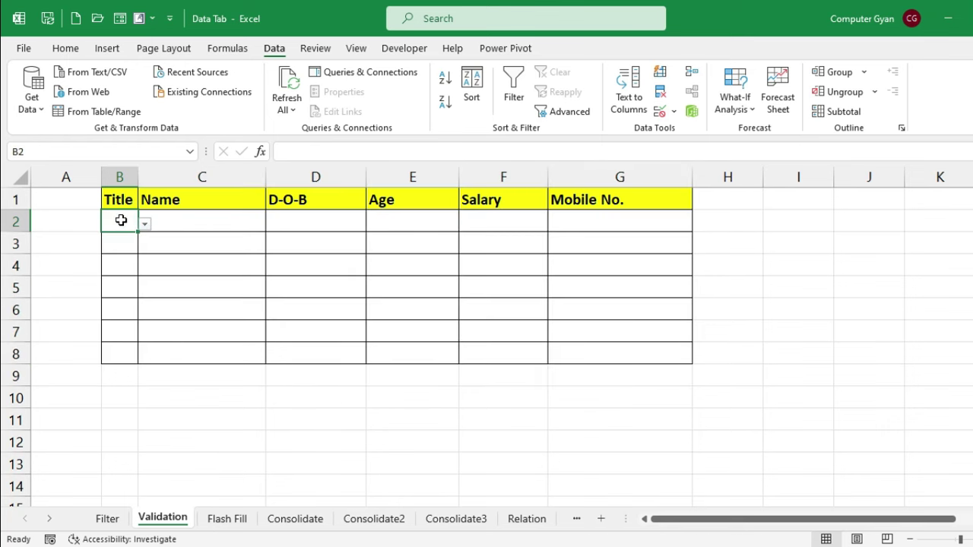
{"action": "left_click_drag", "start_coordinate": [786, 390], "coordinate": [682, 358]}
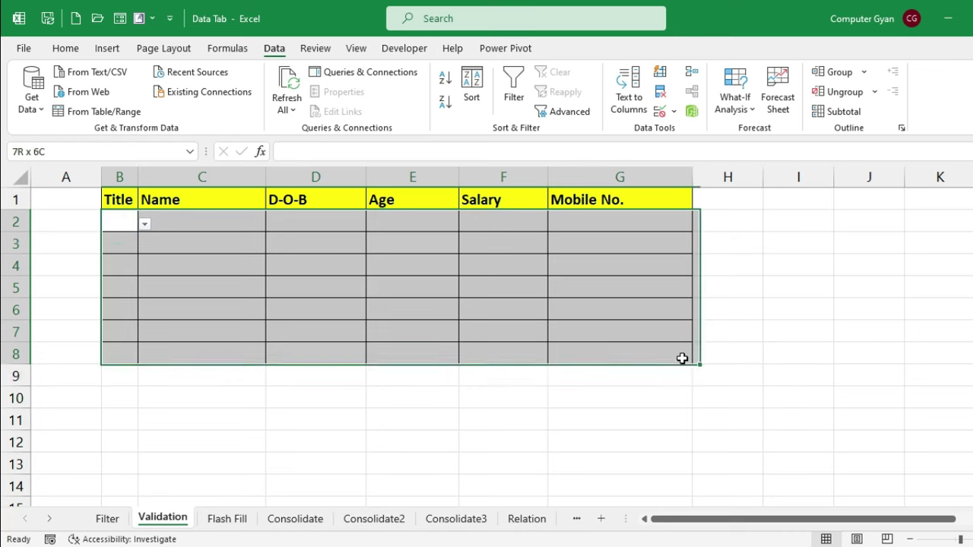
Clear all data validation rules from B2:G8 via the Data Validation dialog.
{"action": "left_click", "coordinate": [672, 114]}
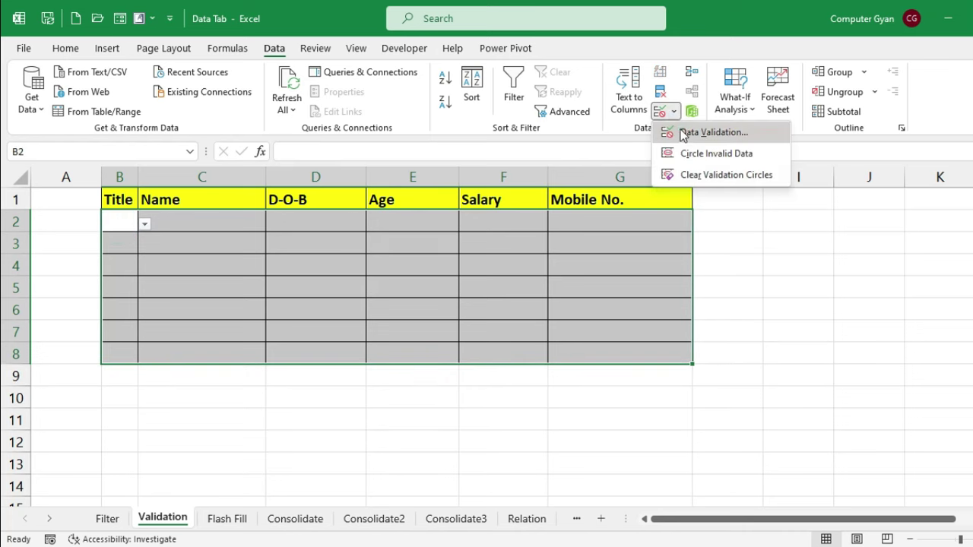
{"action": "left_click", "coordinate": [688, 133]}
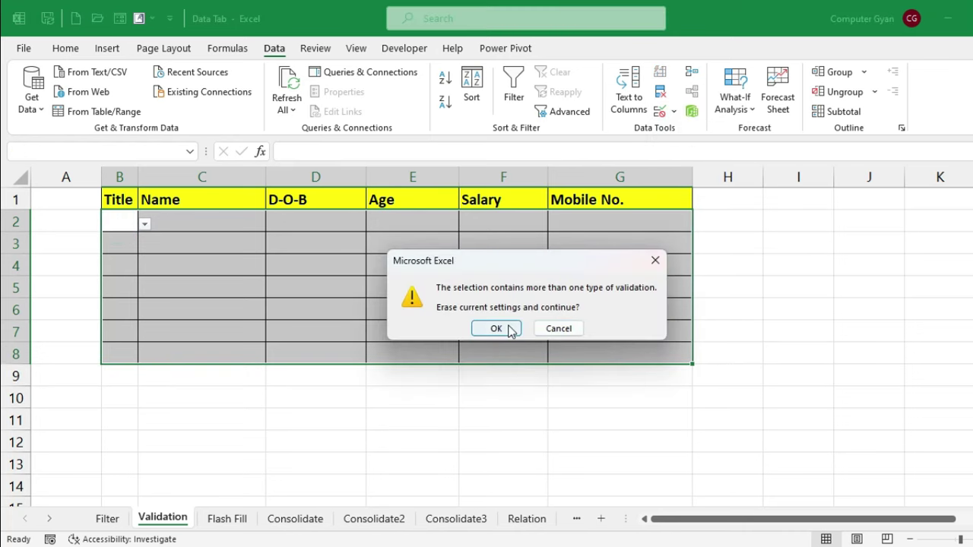
{"action": "left_click", "coordinate": [496, 329]}
{"action": "left_click", "coordinate": [380, 336]}
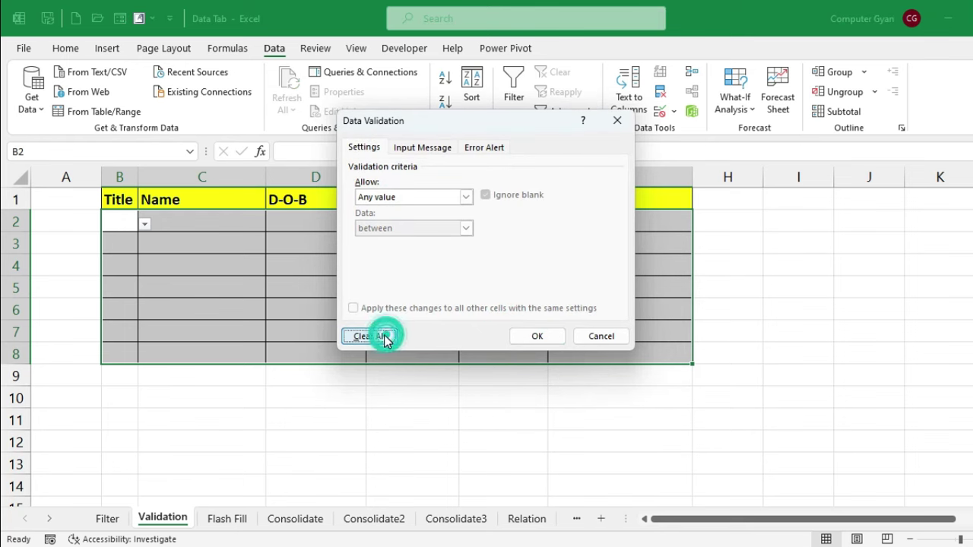
{"action": "left_click", "coordinate": [541, 339]}
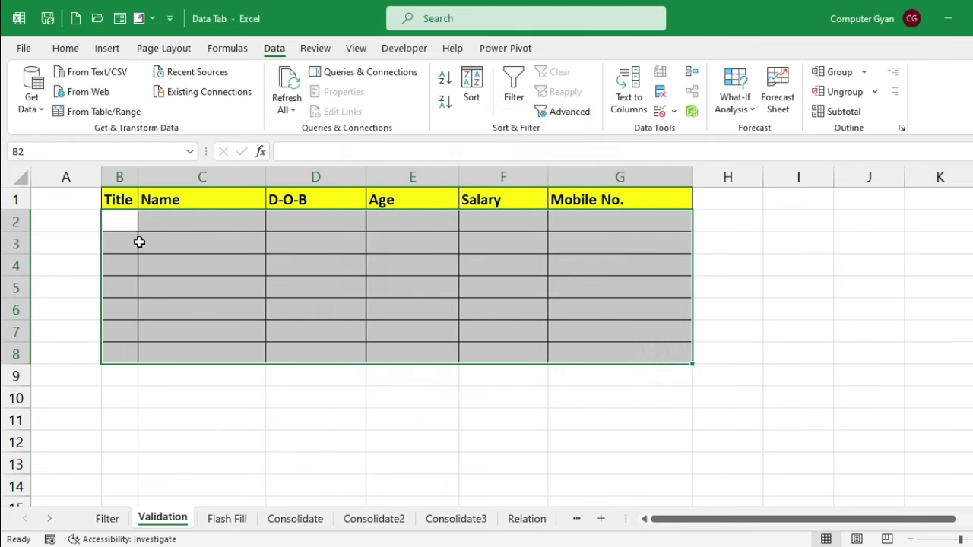
{"action": "left_click", "coordinate": [129, 220]}
{"action": "left_click", "coordinate": [120, 242]}
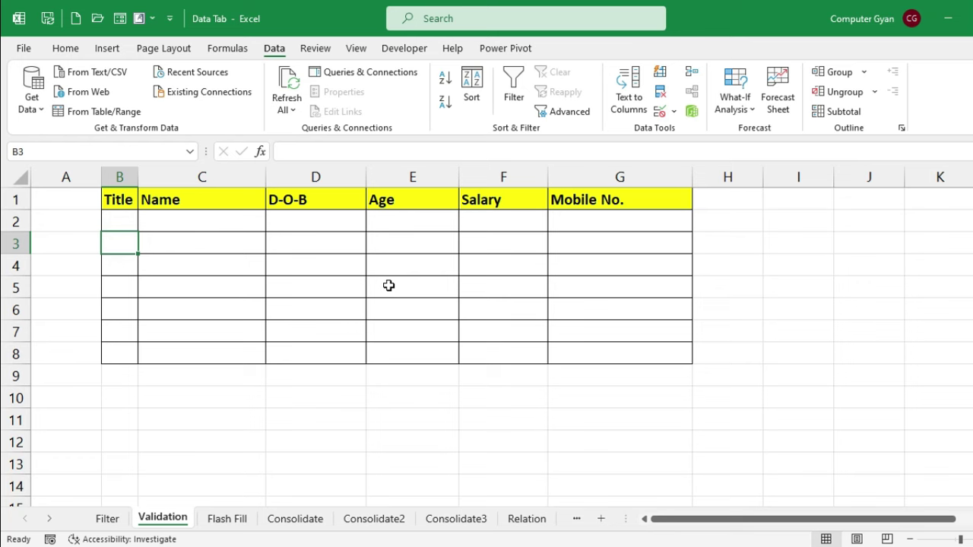
Restrict Title cells B2:B8 to a dropdown list sourced from the titles in M1:M3.
{"action": "left_click_drag", "start_coordinate": [125, 216], "coordinate": [119, 348]}
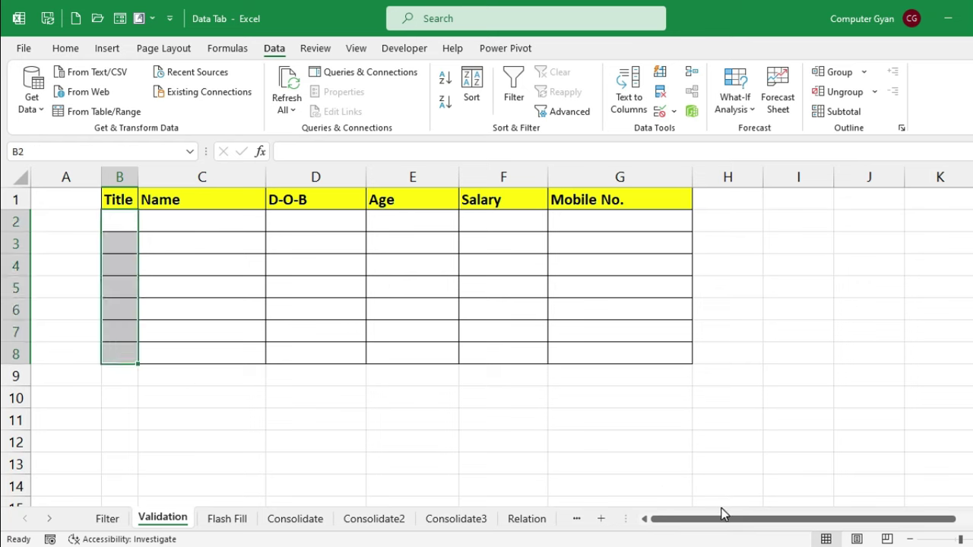
{"action": "mouse_move", "coordinate": [719, 517]}
{"action": "left_mouse_down"}
{"action": "mouse_move", "coordinate": [774, 518]}
{"action": "mouse_move", "coordinate": [763, 519]}
{"action": "left_mouse_up"}
{"action": "left_click", "coordinate": [658, 113]}
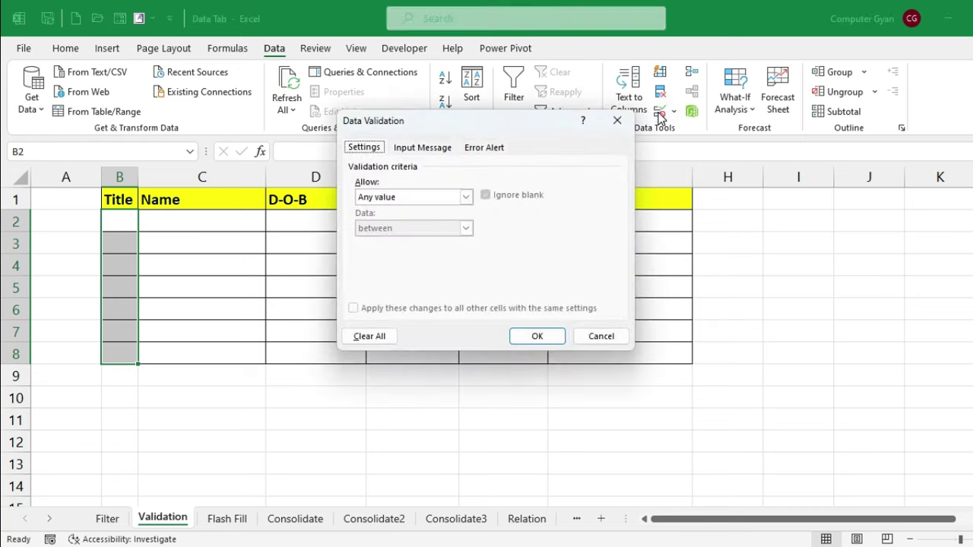
{"action": "left_click", "coordinate": [416, 201]}
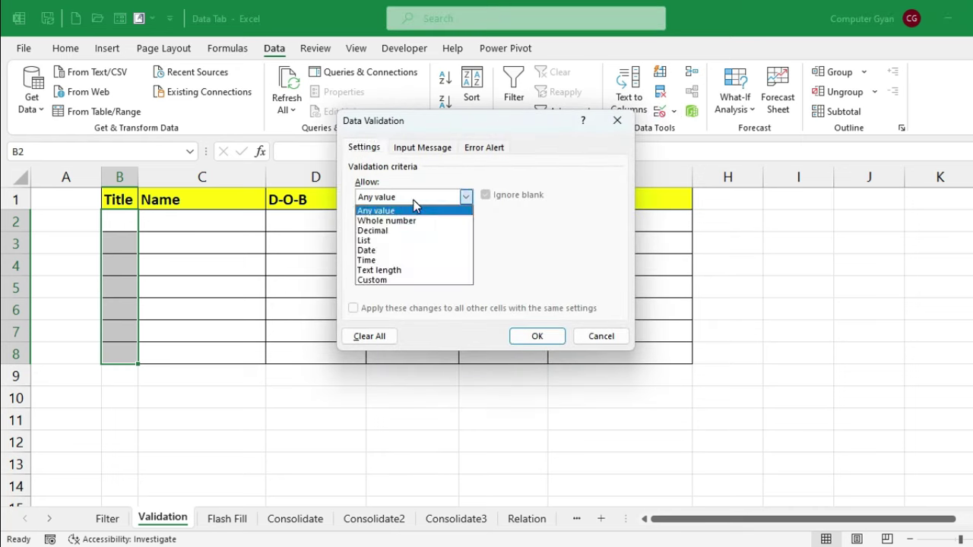
{"action": "left_click", "coordinate": [405, 241]}
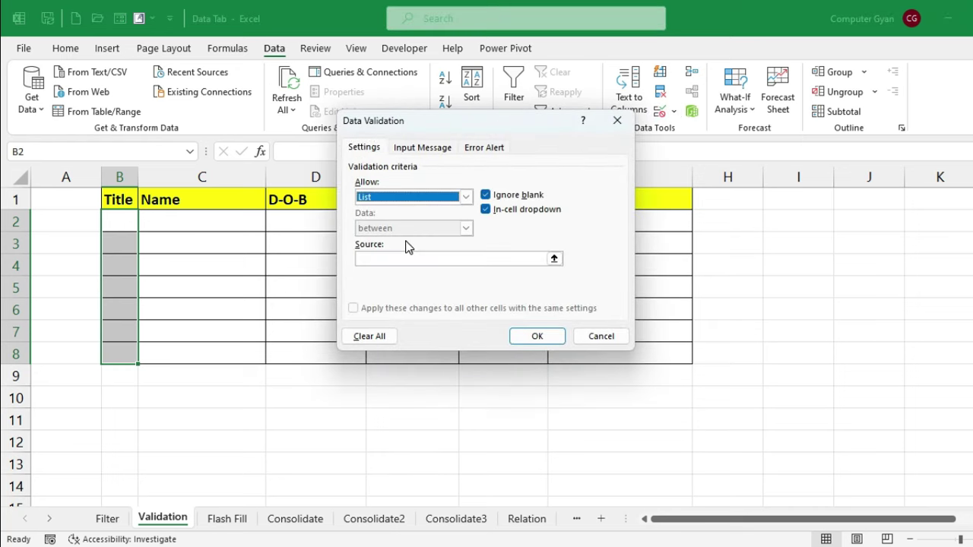
{"action": "left_click", "coordinate": [388, 259]}
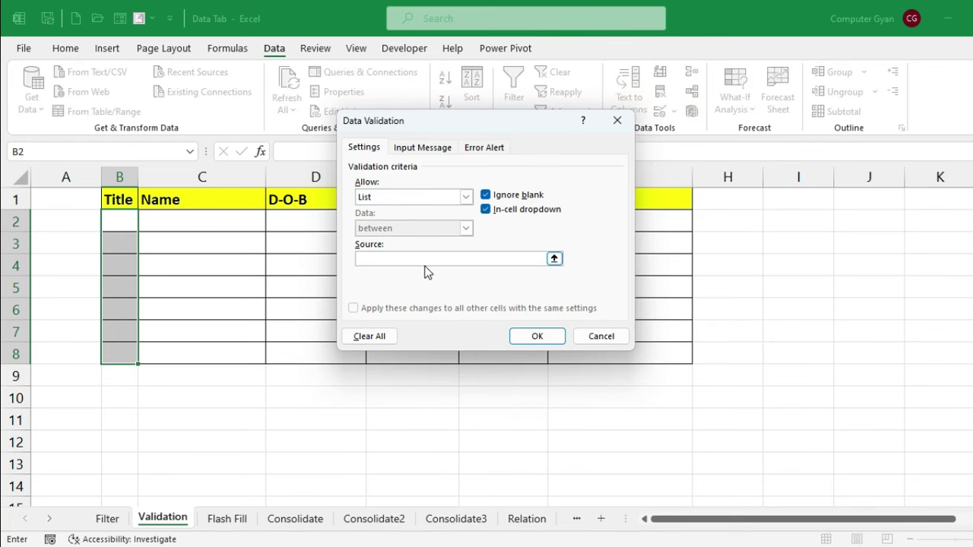
{"action": "left_click_drag", "start_coordinate": [717, 519], "coordinate": [797, 534]}
{"action": "left_click_drag", "start_coordinate": [970, 200], "coordinate": [971, 241]}
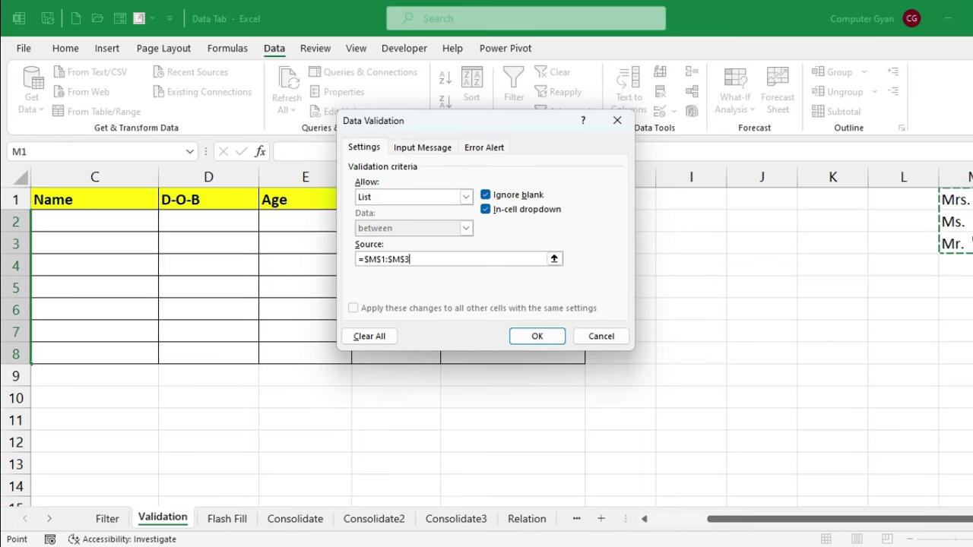
{"action": "left_click", "coordinate": [429, 149]}
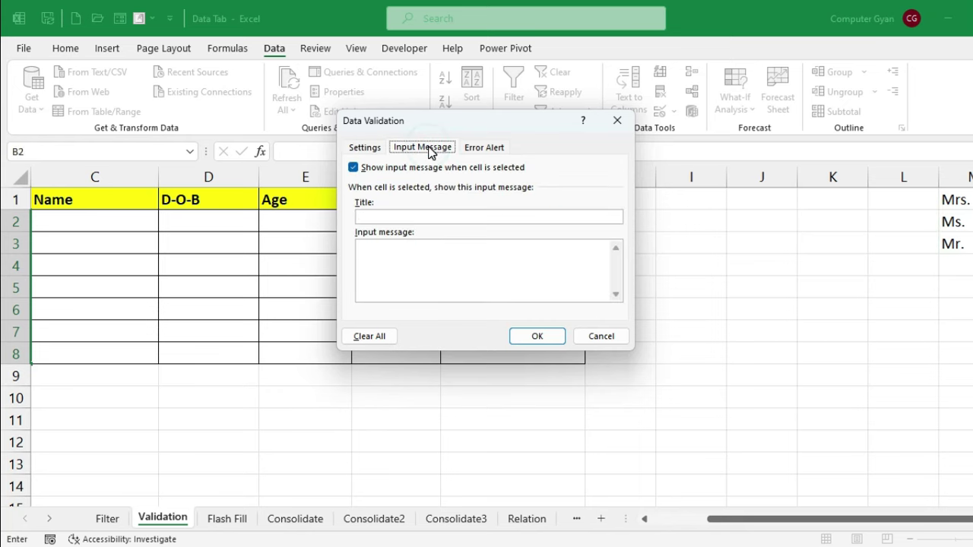
{"action": "left_click", "coordinate": [505, 150]}
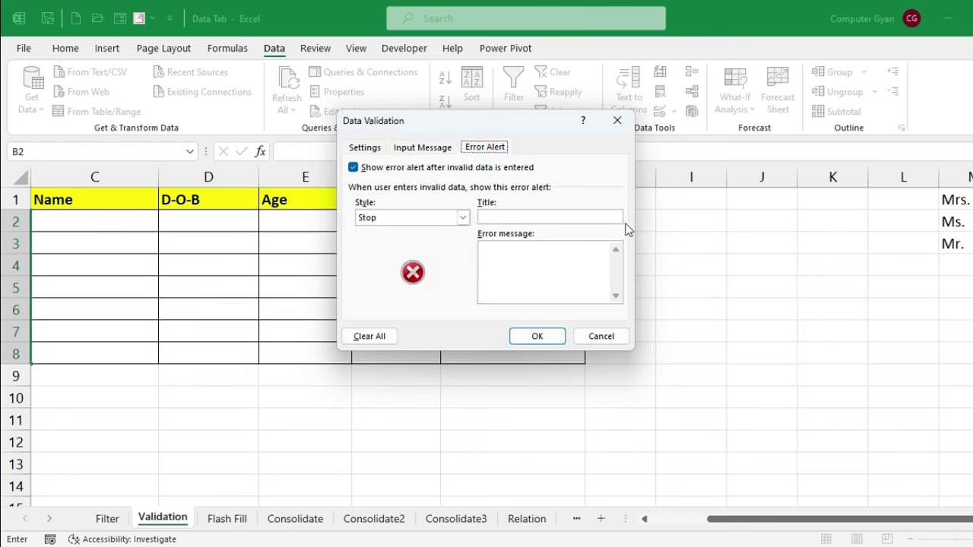
{"action": "left_click", "coordinate": [553, 343]}
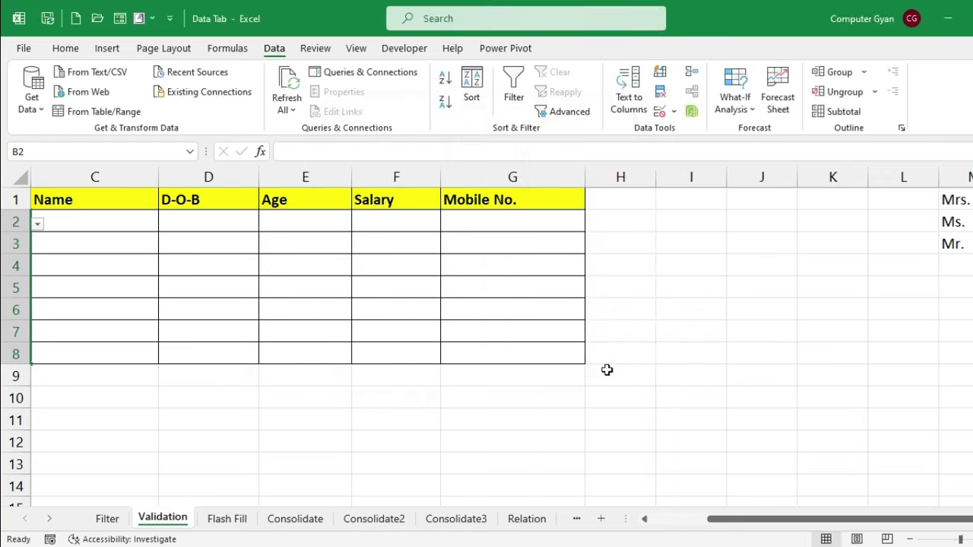
{"action": "left_click_drag", "start_coordinate": [758, 519], "coordinate": [701, 519]}
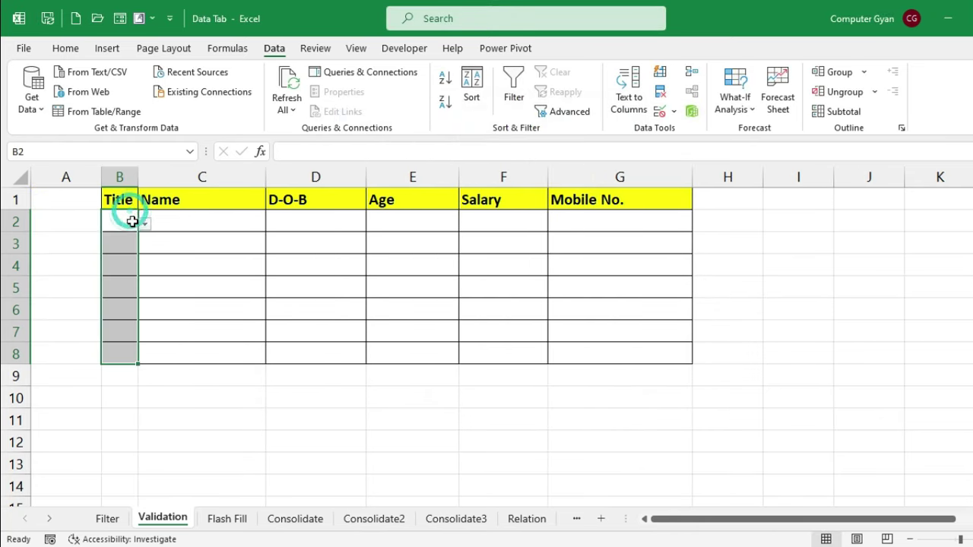
Choose Mr. in B2 from the dropdown and enter the person's full name in C2.
{"action": "left_click", "coordinate": [129, 220]}
{"action": "left_click", "coordinate": [144, 224]}
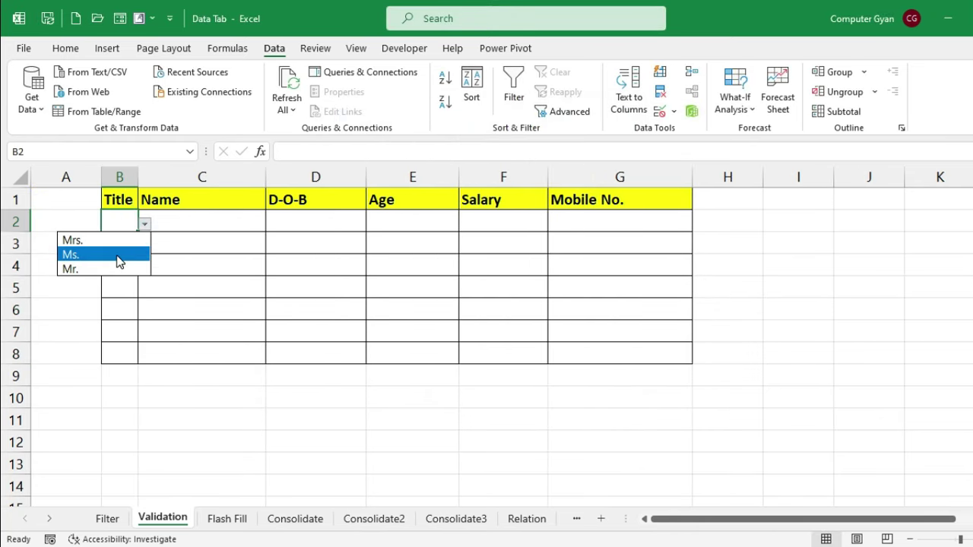
{"action": "left_click", "coordinate": [112, 266]}
{"action": "left_click", "coordinate": [178, 227]}
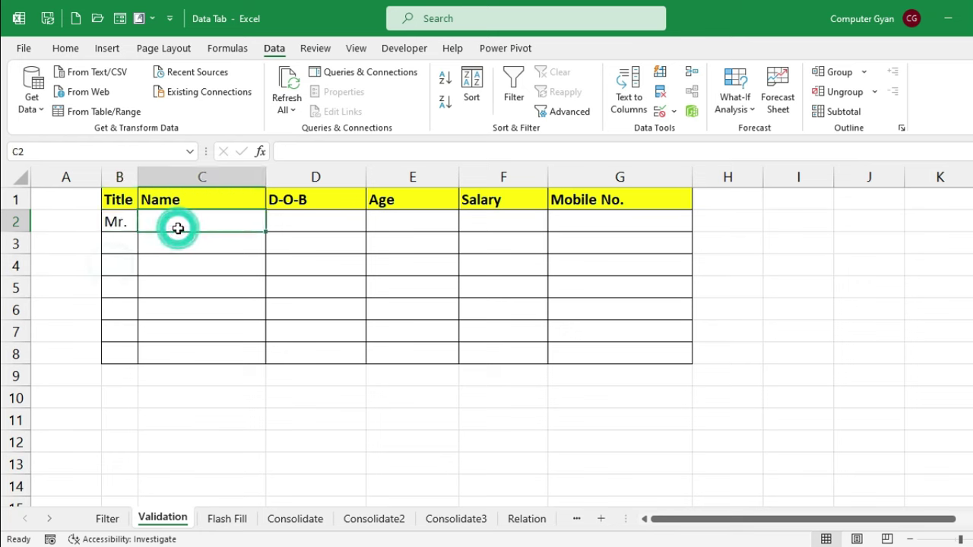
{"action": "key", "text": "Tab"}
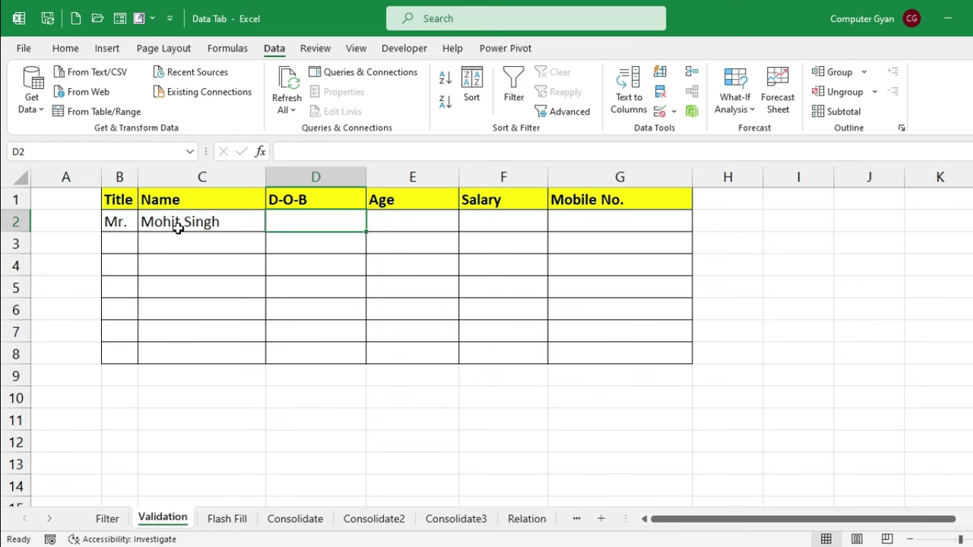
Limit D2:D8 to dates between a start and end date.
{"action": "left_click_drag", "start_coordinate": [305, 224], "coordinate": [302, 350]}
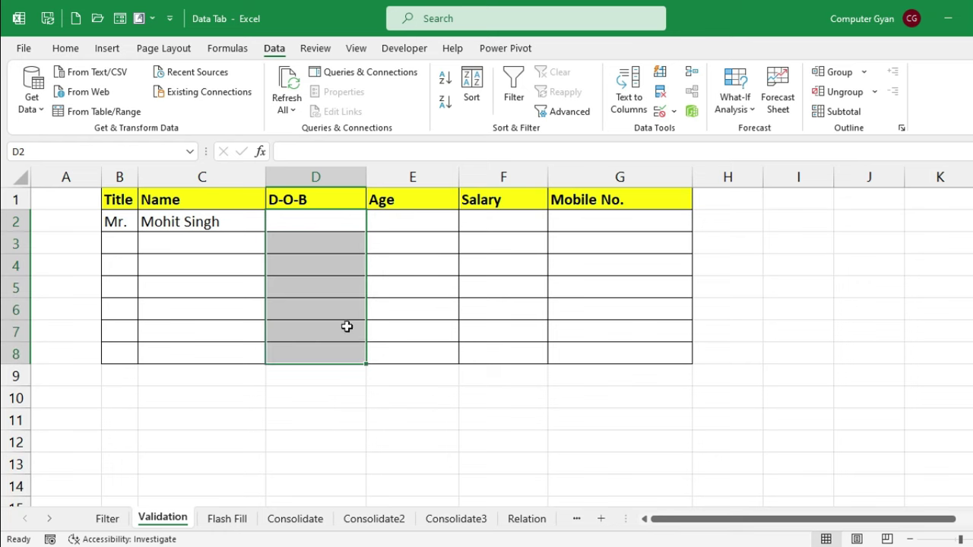
{"action": "left_click", "coordinate": [658, 111]}
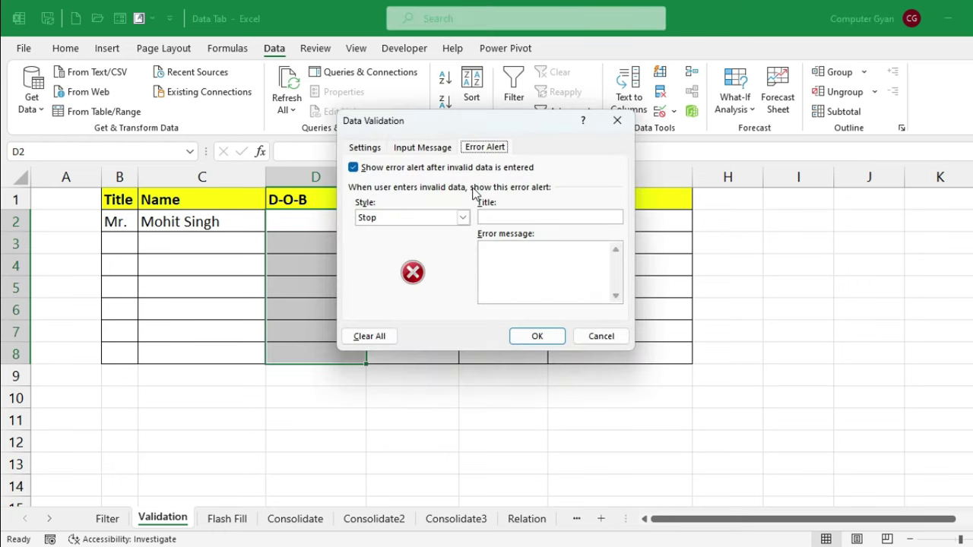
{"action": "left_click", "coordinate": [364, 147]}
{"action": "left_click", "coordinate": [400, 197]}
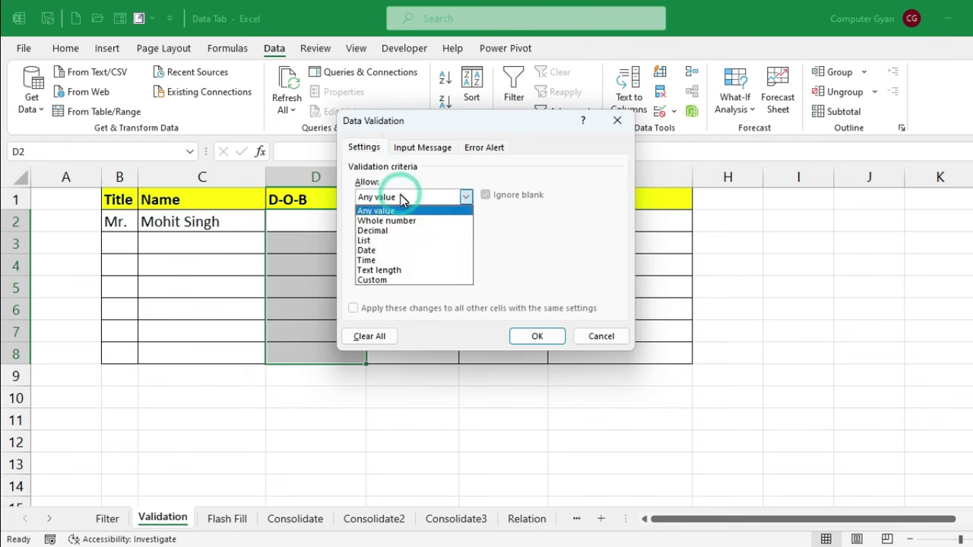
{"action": "left_click", "coordinate": [388, 250]}
{"action": "left_click", "coordinate": [388, 228]}
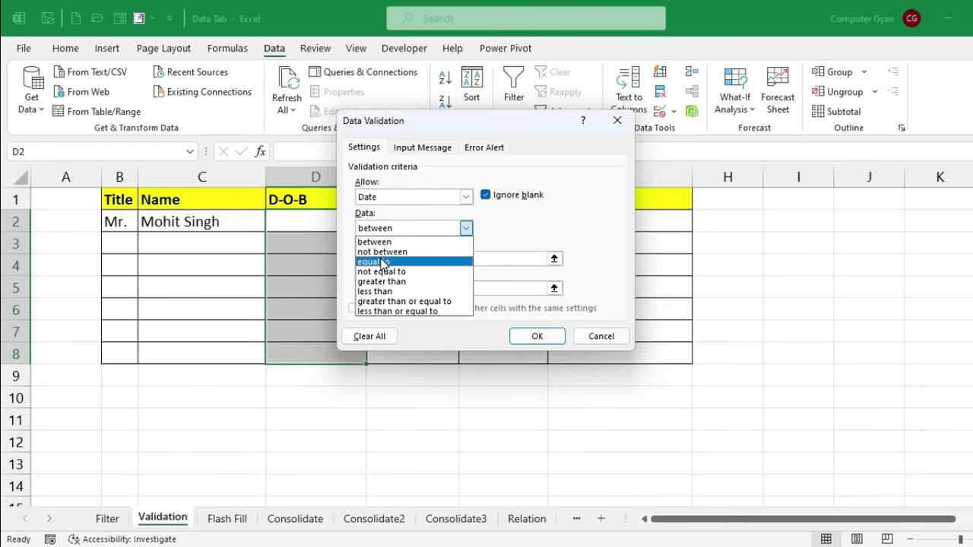
{"action": "left_click", "coordinate": [380, 243]}
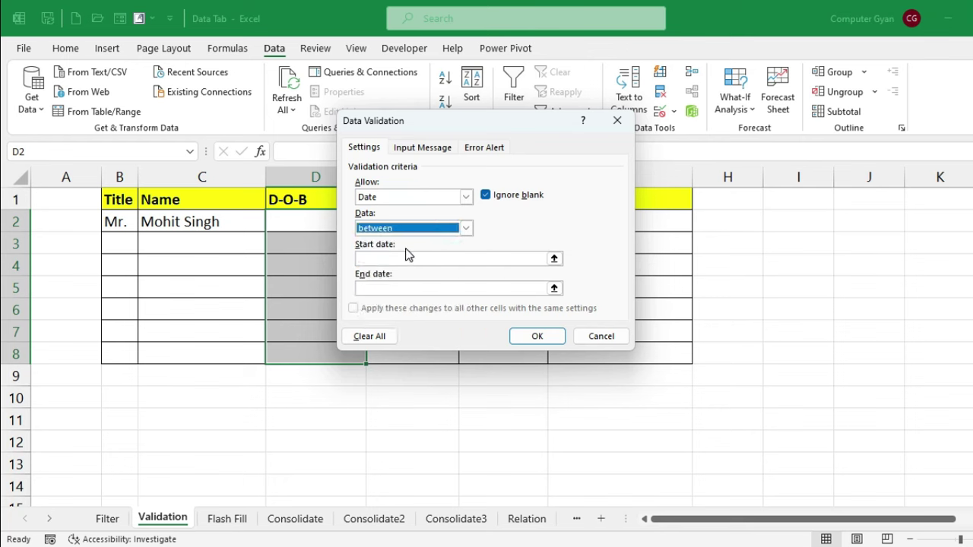
{"action": "left_click", "coordinate": [399, 257]}
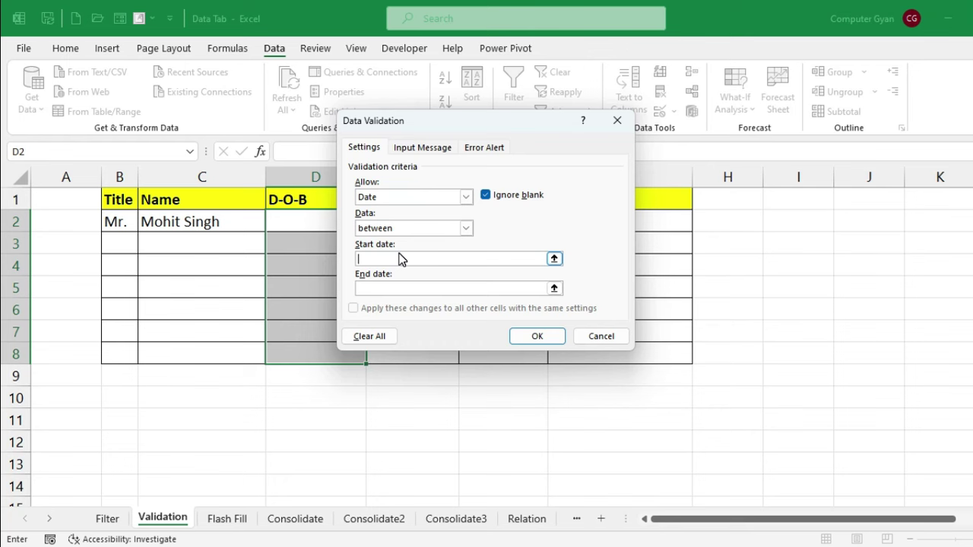
{"action": "type", "text": "1-1-"}
{"action": "type", "text": "1998"}
{"action": "left_click", "coordinate": [456, 286]}
{"action": "type", "text": "-200"}
Add an input message and an 'Invalid Data' stop alert to the date rule, then apply it.
{"action": "left_click", "coordinate": [435, 152]}
{"action": "left_click", "coordinate": [419, 218]}
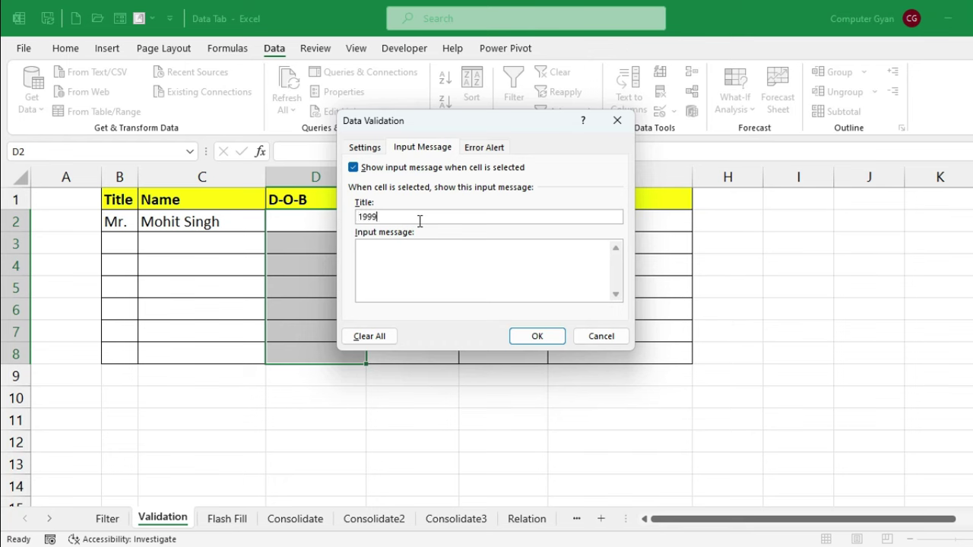
{"action": "type", "text": "-2005"}
{"action": "left_click", "coordinate": [484, 147]}
{"action": "left_click", "coordinate": [505, 216]}
{"action": "type", "text": "Inval"}
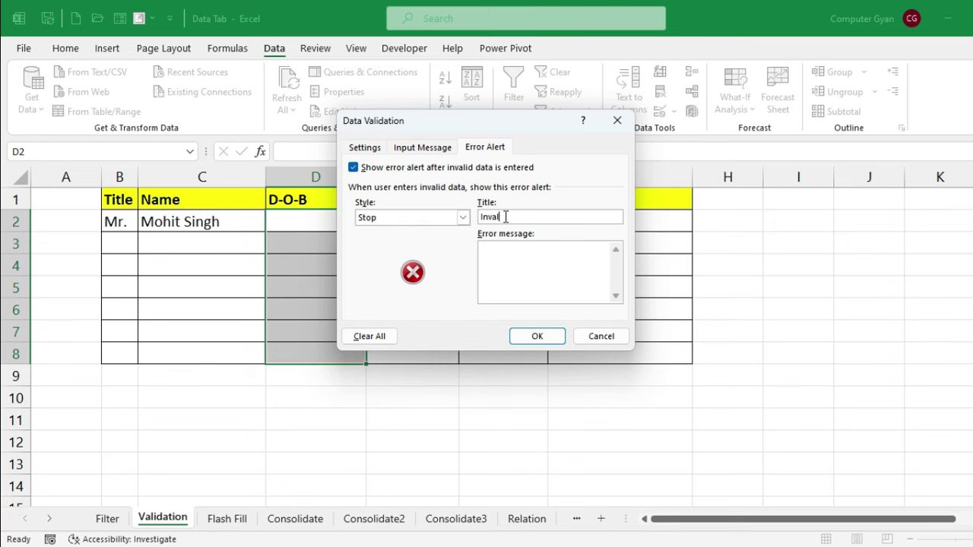
{"action": "type", "text": "id Data"}
{"action": "left_click", "coordinate": [493, 266]}
{"action": "type", "text": "Your data is not valid."}
{"action": "left_click", "coordinate": [536, 336]}
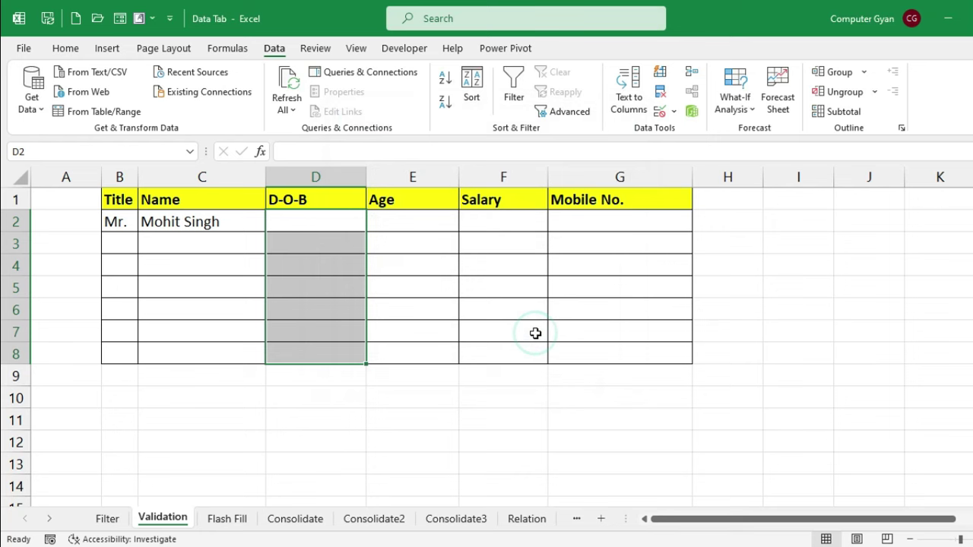
Enter 23-07-2001 in D2, then confirm 12-1-1997 is rejected and cancel it.
{"action": "left_click", "coordinate": [312, 220]}
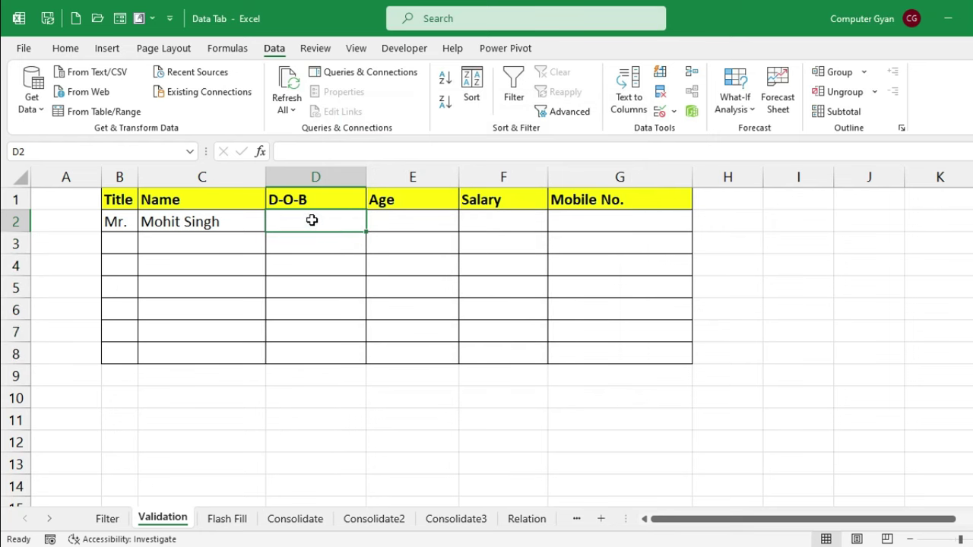
{"action": "type", "text": "23-0"}
{"action": "type", "text": "7-200"}
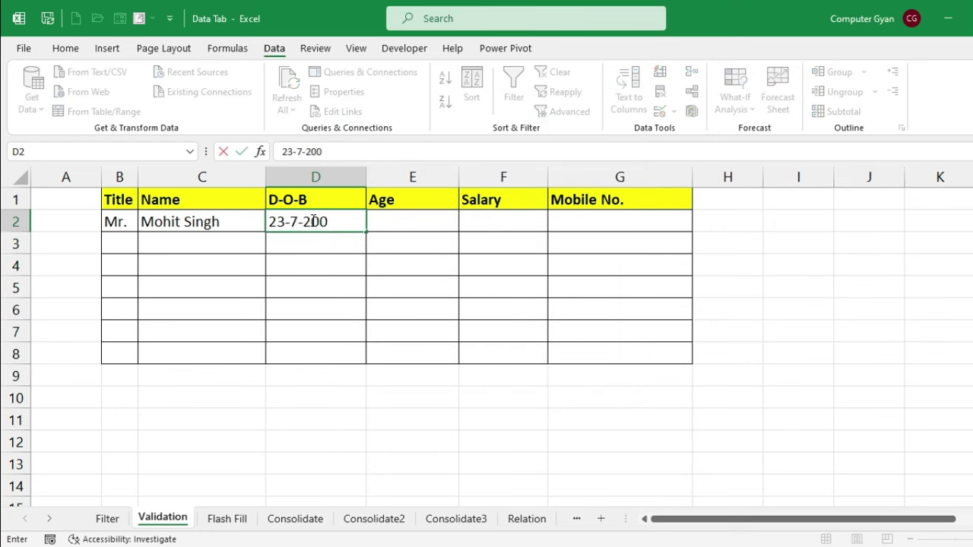
{"action": "type", "text": "1"}
{"action": "key", "text": "Return"}
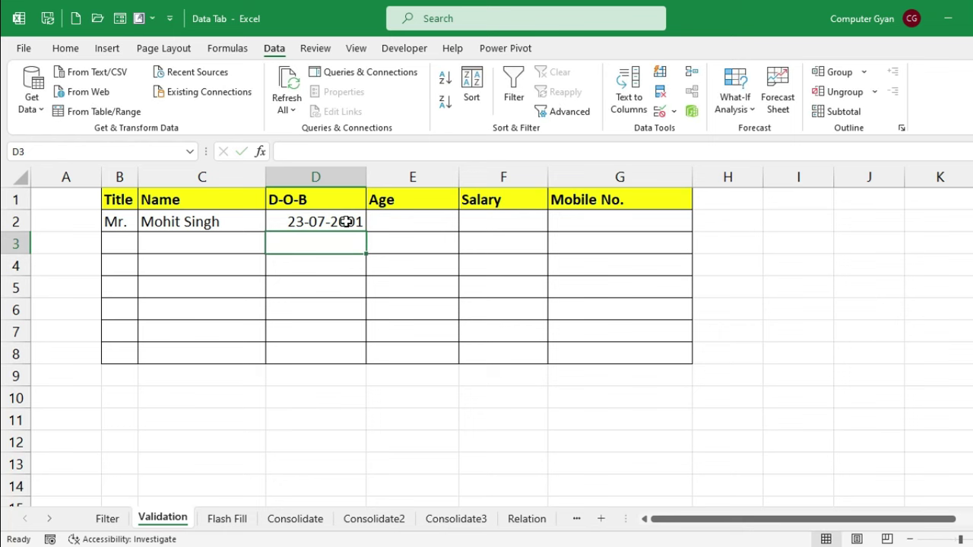
{"action": "left_click", "coordinate": [360, 222]}
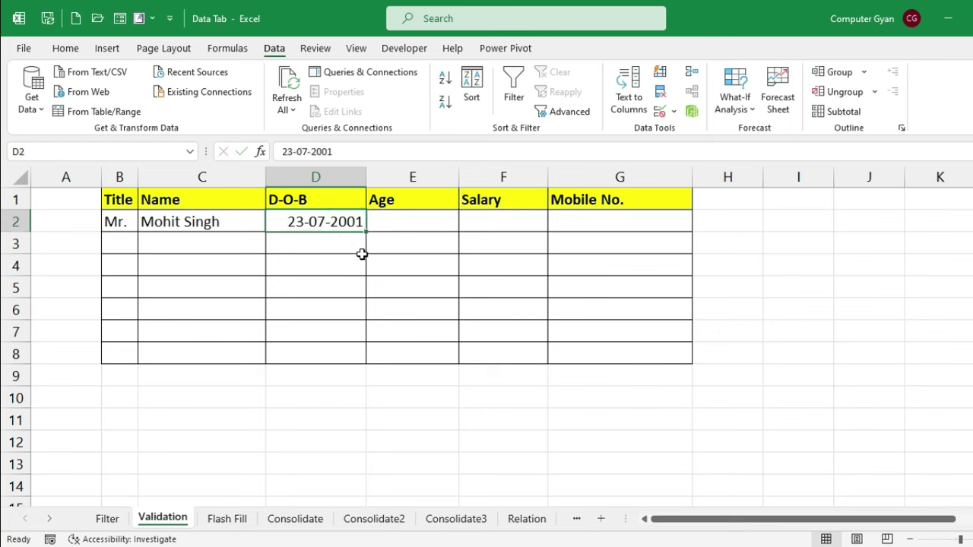
{"action": "type", "text": "12-1-10"}
{"action": "key", "text": "BackSpace"}
{"action": "type", "text": "997"}
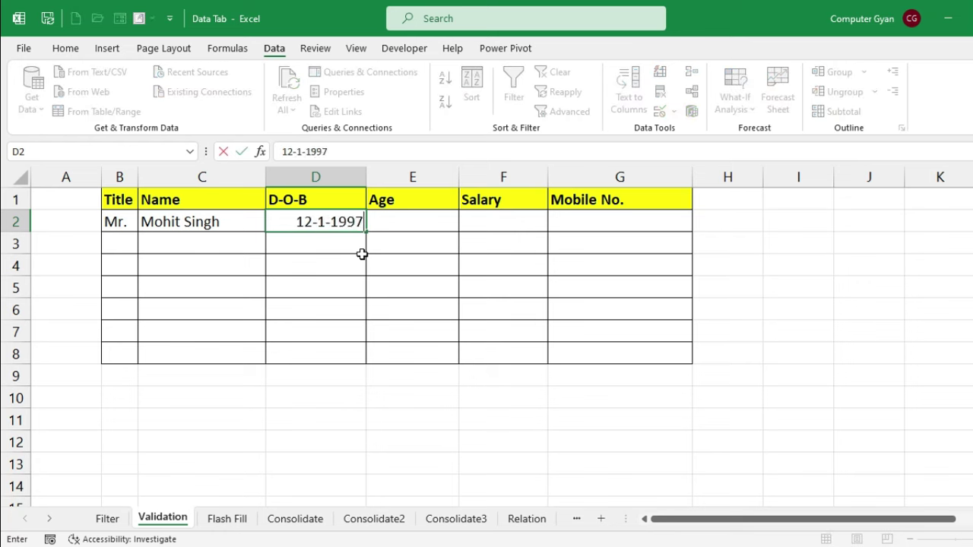
{"action": "key", "text": "Return"}
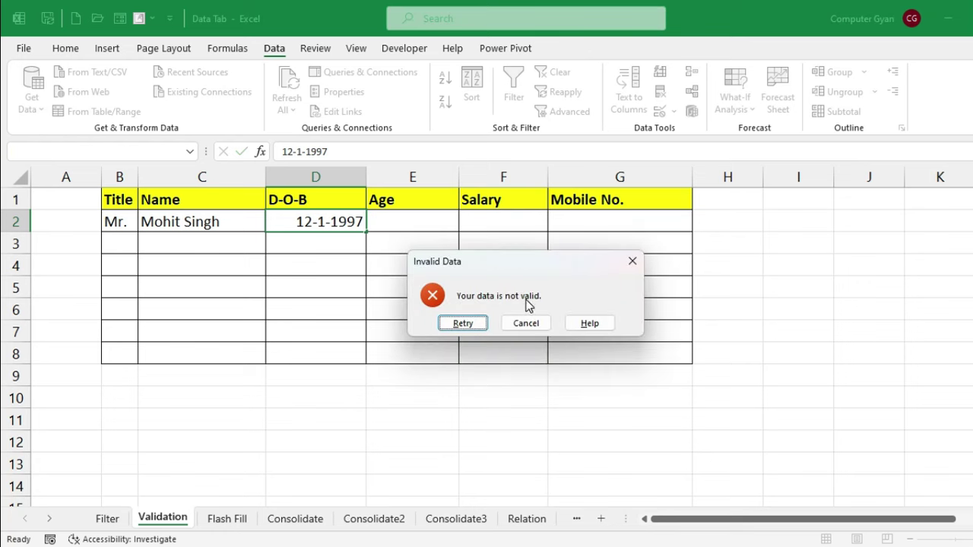
{"action": "left_click", "coordinate": [525, 323]}
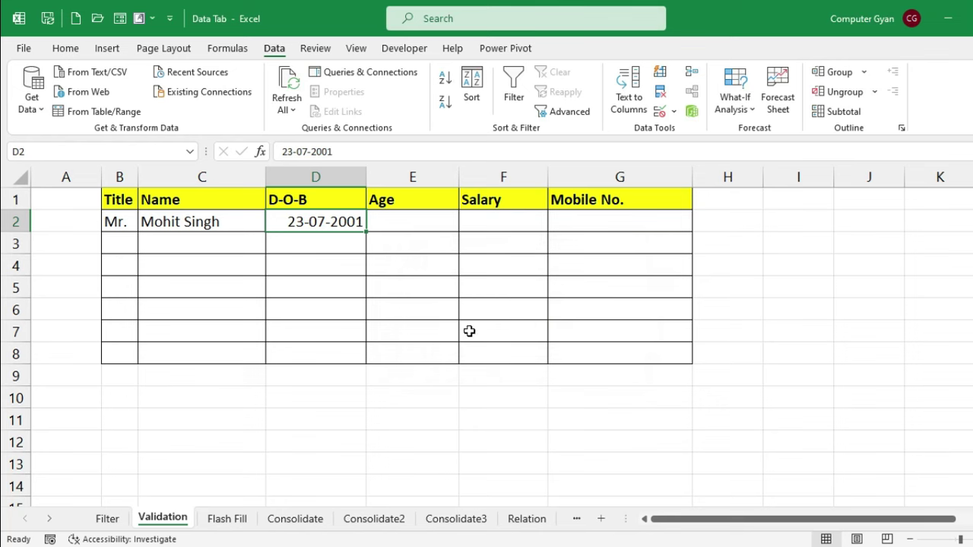
Restrict Age cells E2:E8 to decimal numbers with a maximum of 25.
{"action": "left_click_drag", "start_coordinate": [426, 230], "coordinate": [429, 356]}
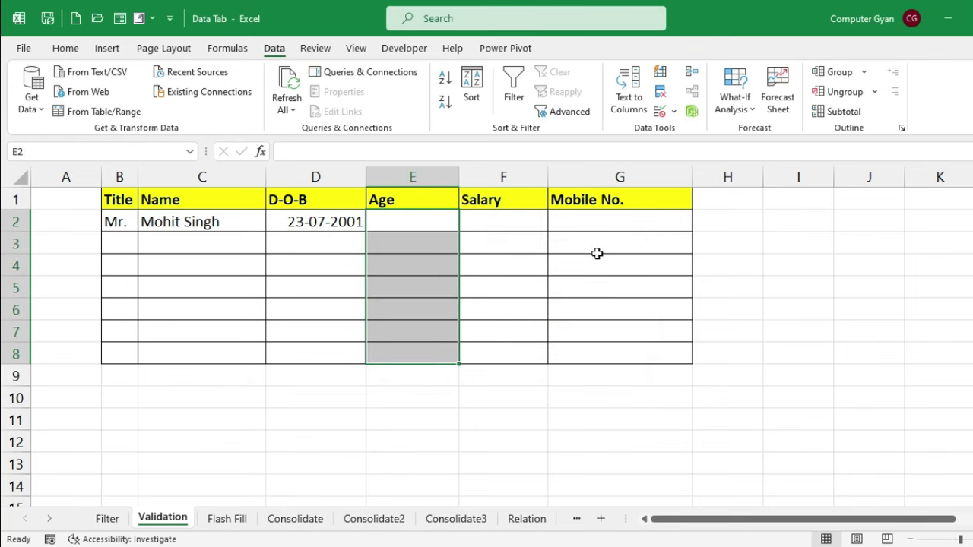
{"action": "left_click", "coordinate": [659, 112]}
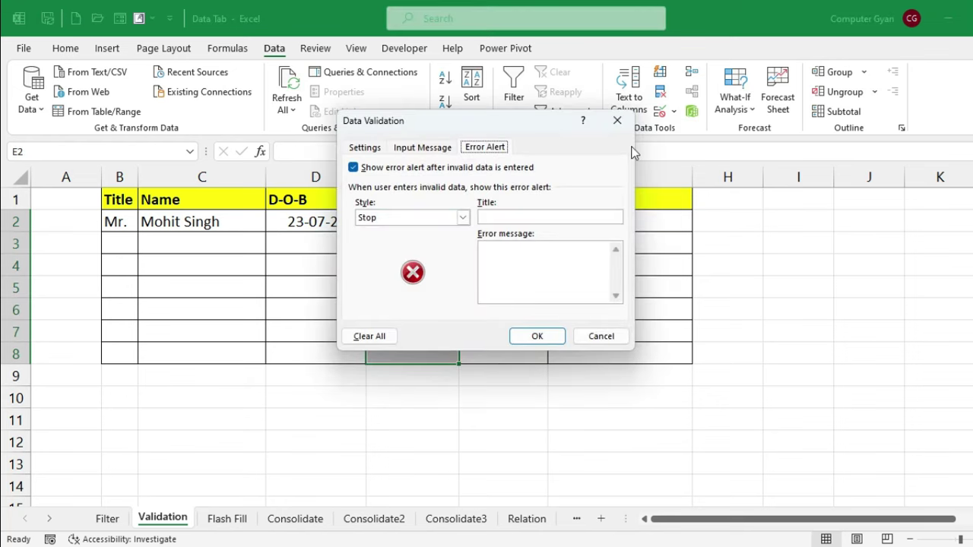
{"action": "left_click", "coordinate": [358, 148]}
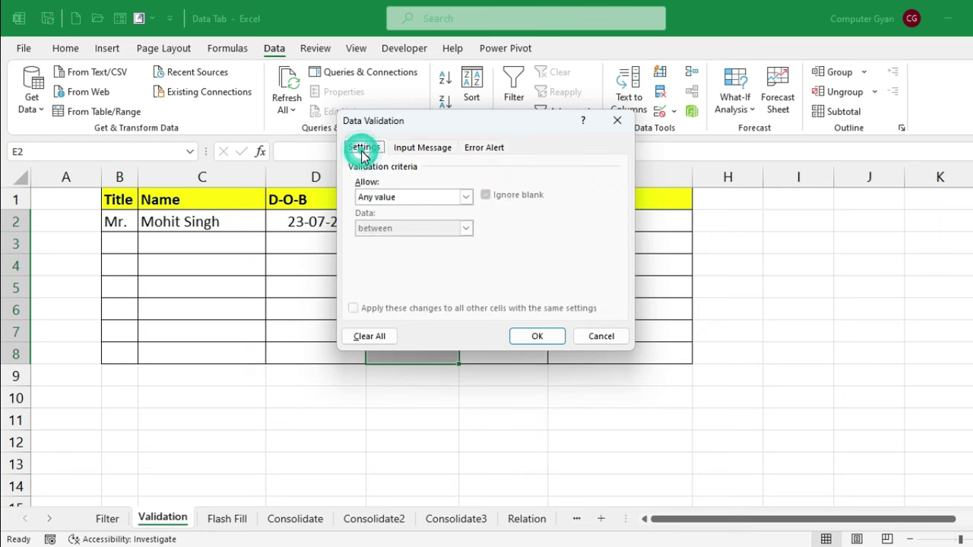
{"action": "left_click", "coordinate": [394, 200]}
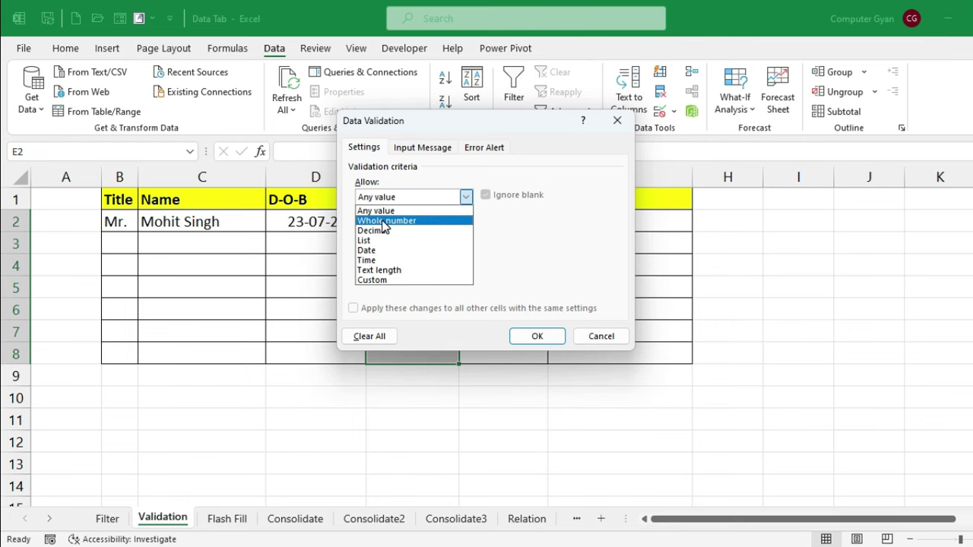
{"action": "left_click", "coordinate": [384, 230]}
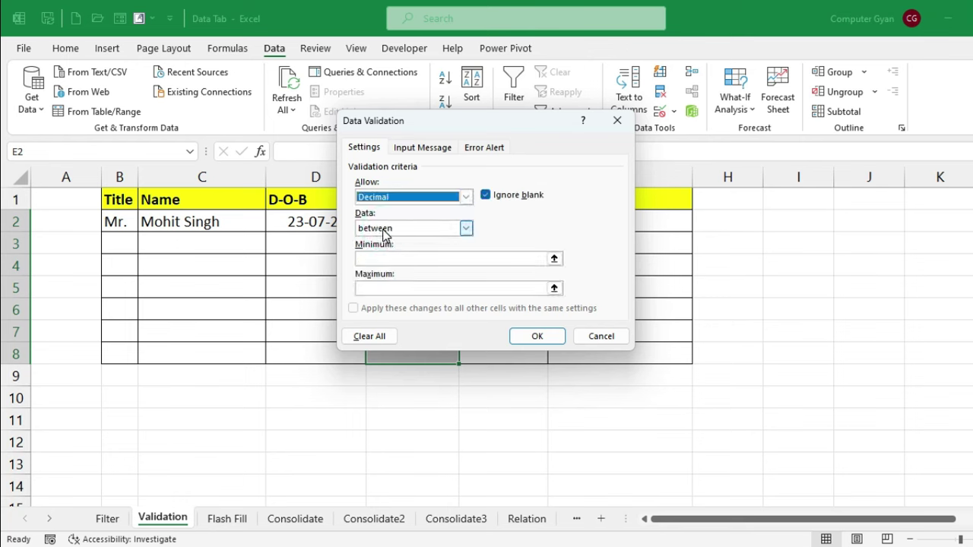
{"action": "left_click", "coordinate": [396, 258]}
{"action": "type", "text": "18"}
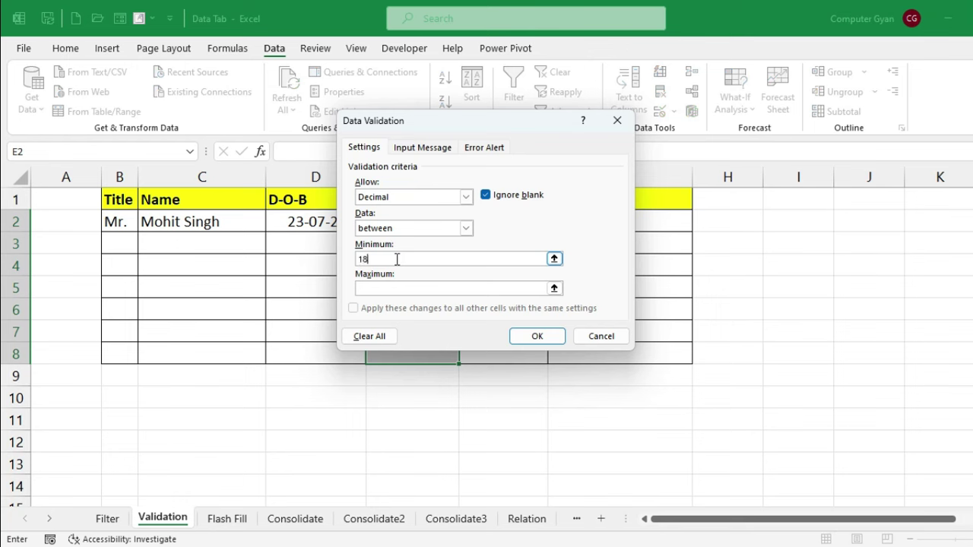
{"action": "left_click", "coordinate": [367, 289]}
{"action": "type", "text": "25"}
Add an input message and an 'Age Alert' error message to the age rule, then apply it.
{"action": "left_click", "coordinate": [422, 147]}
{"action": "left_click", "coordinate": [436, 216]}
{"action": "type", "text": "1"}
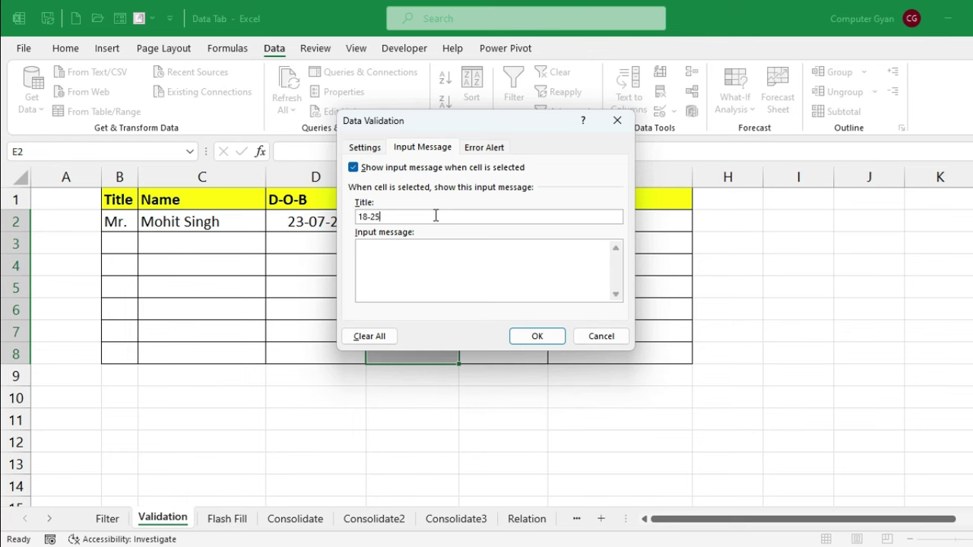
{"action": "left_click", "coordinate": [497, 148]}
{"action": "left_click", "coordinate": [516, 218]}
{"action": "type", "text": "Age Aler"}
{"action": "left_click", "coordinate": [562, 272]}
{"action": "type", "text": "Your age is not co"}
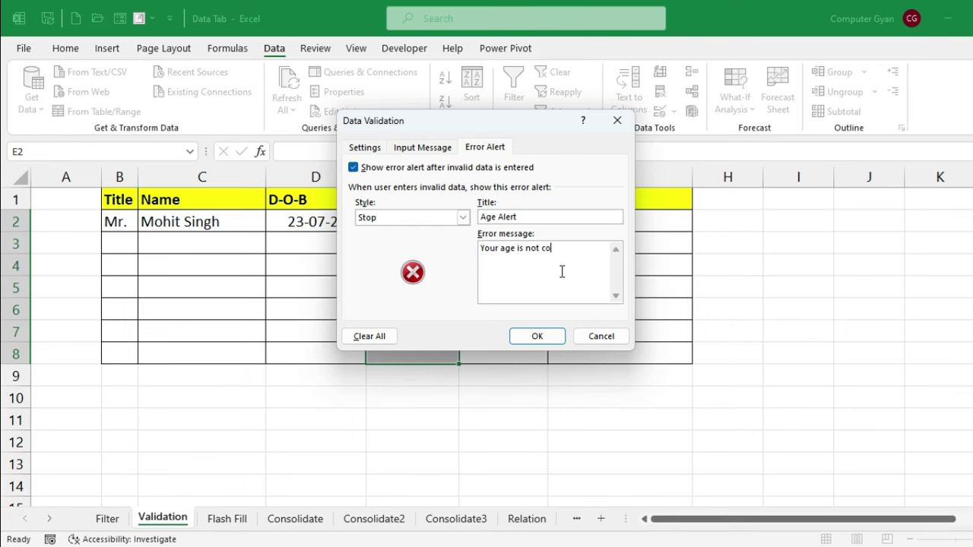
{"action": "left_click", "coordinate": [538, 335]}
Enter 23 in E2, see 26 rejected by the Age Alert, and retry with 22.
{"action": "left_click", "coordinate": [432, 221]}
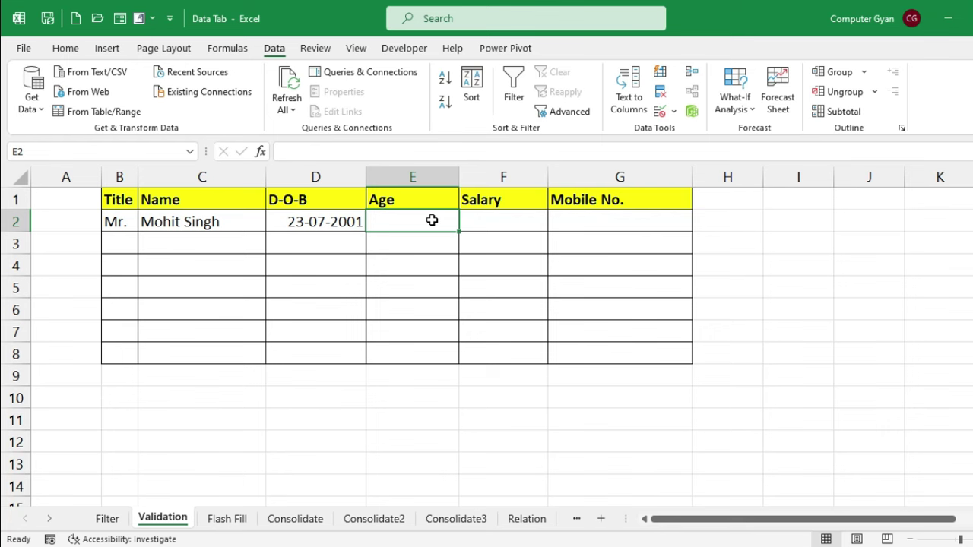
{"action": "type", "text": "3"}
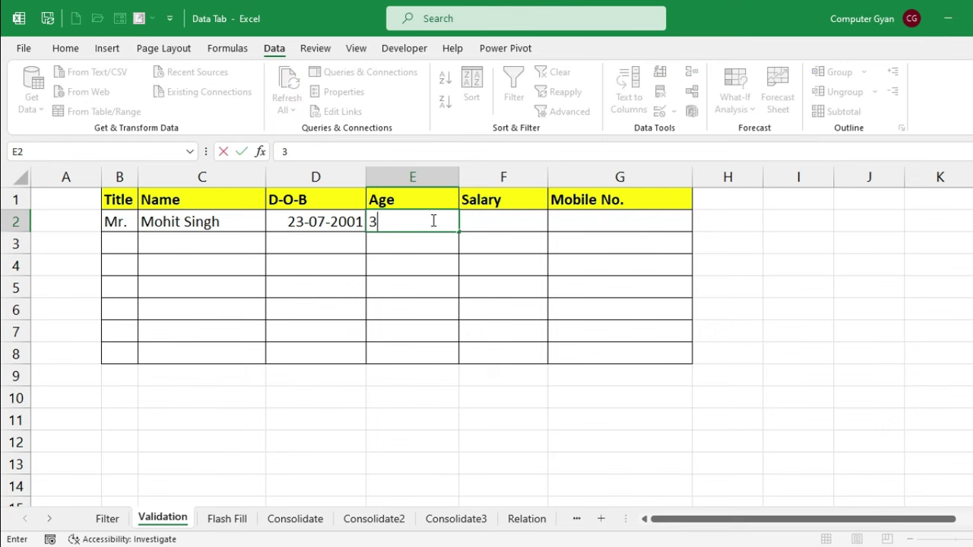
{"action": "key", "text": "Escape"}
{"action": "type", "text": "23"}
{"action": "key", "text": "Return"}
{"action": "left_click", "coordinate": [431, 221]}
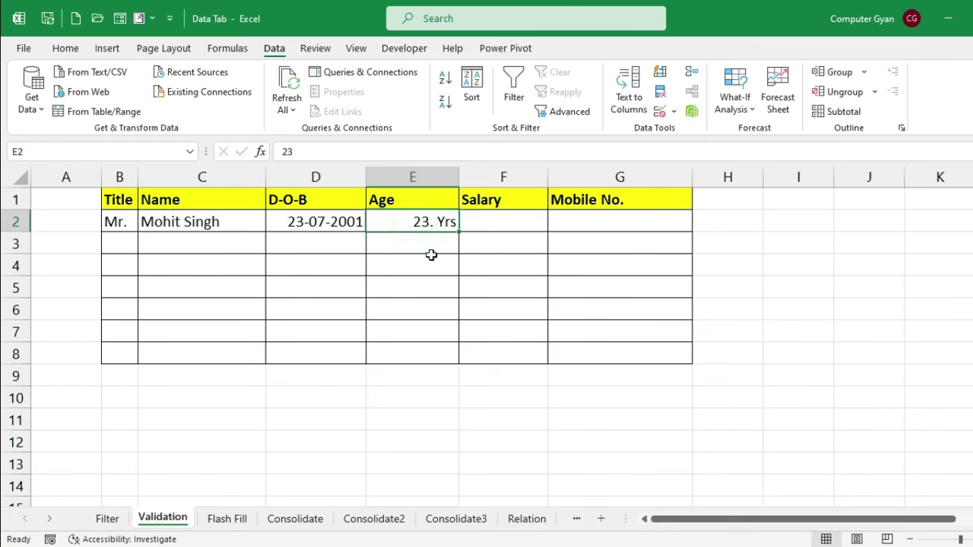
{"action": "type", "text": "26"}
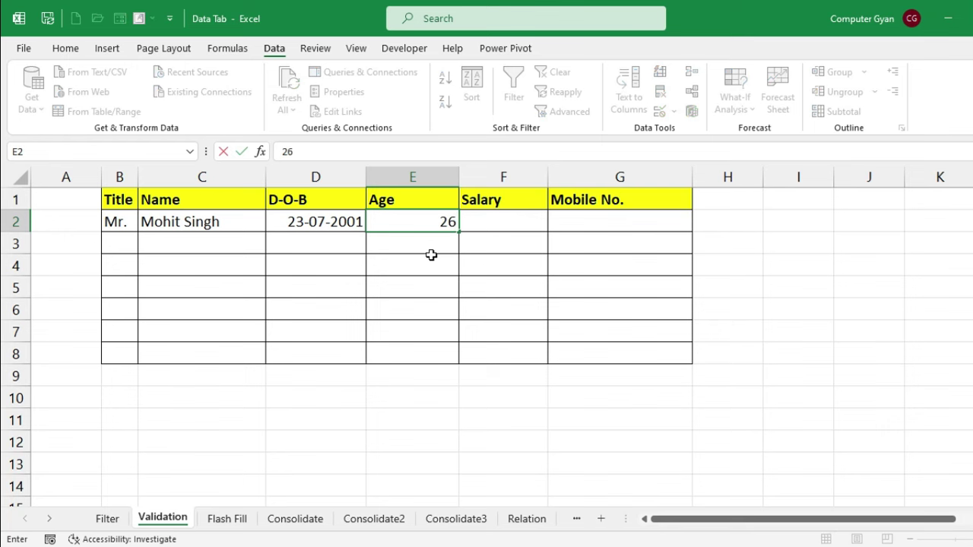
{"action": "key", "text": "Return"}
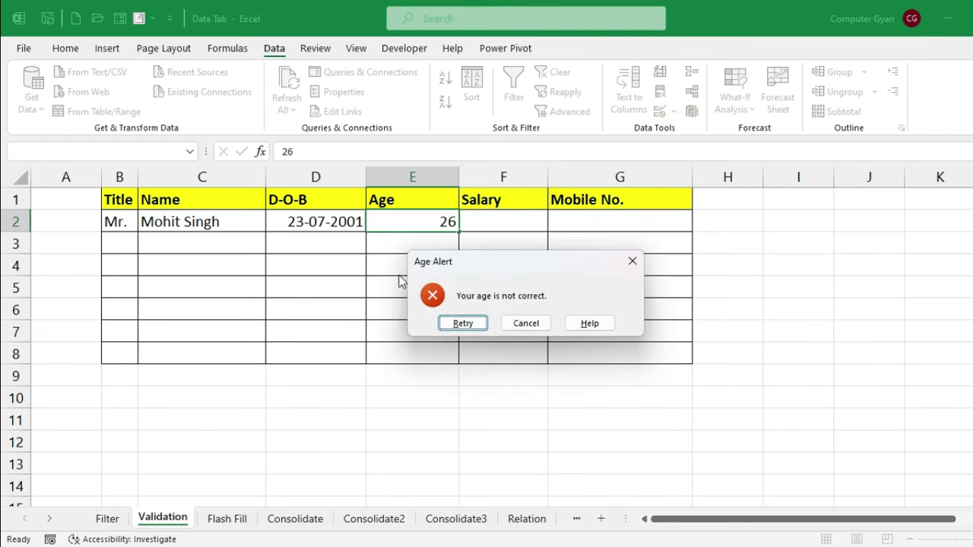
{"action": "key", "text": "Return"}
{"action": "type", "text": "22"}
{"action": "left_click", "coordinate": [494, 285]}
{"action": "left_click", "coordinate": [428, 223]}
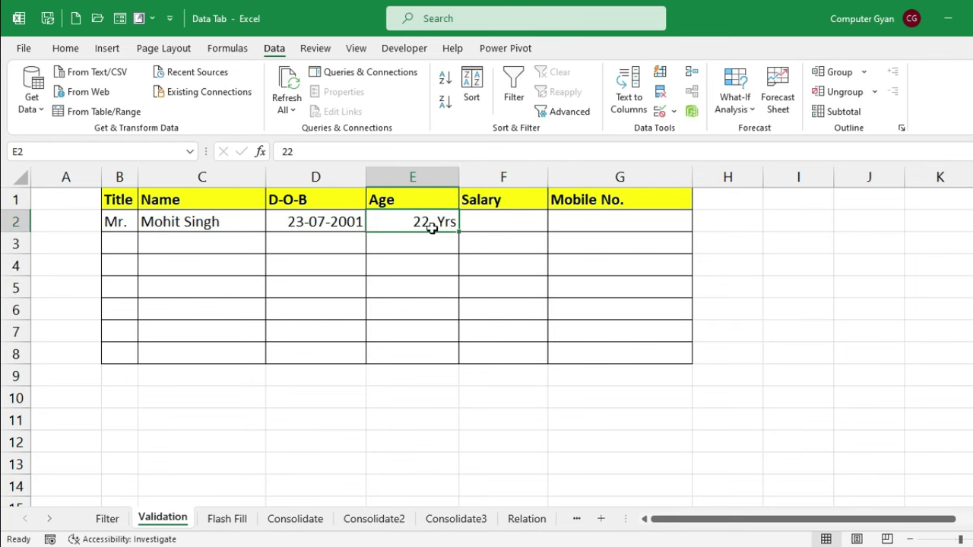
Restrict Salary cells F2:F8 to whole numbers with a maximum of 50000.
{"action": "left_click_drag", "start_coordinate": [474, 228], "coordinate": [510, 352]}
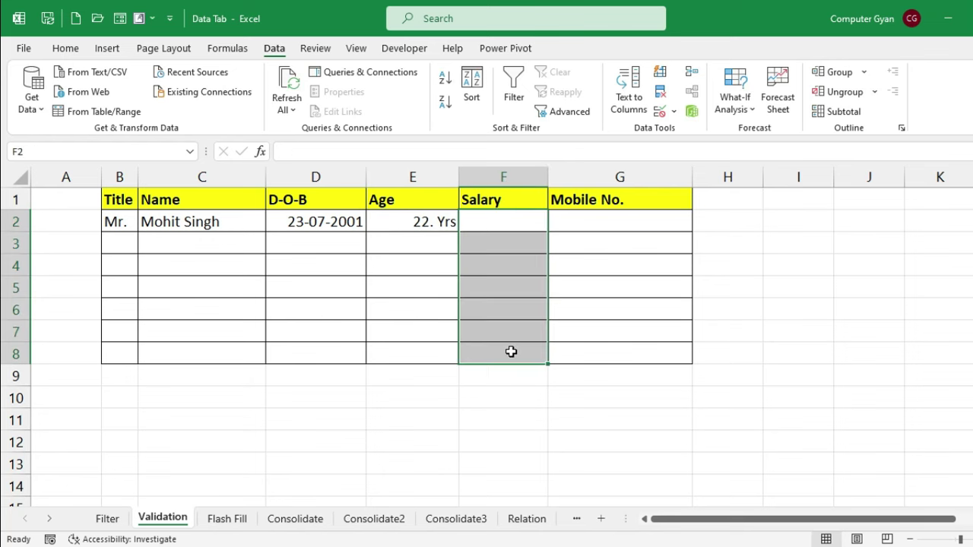
{"action": "left_click", "coordinate": [658, 116]}
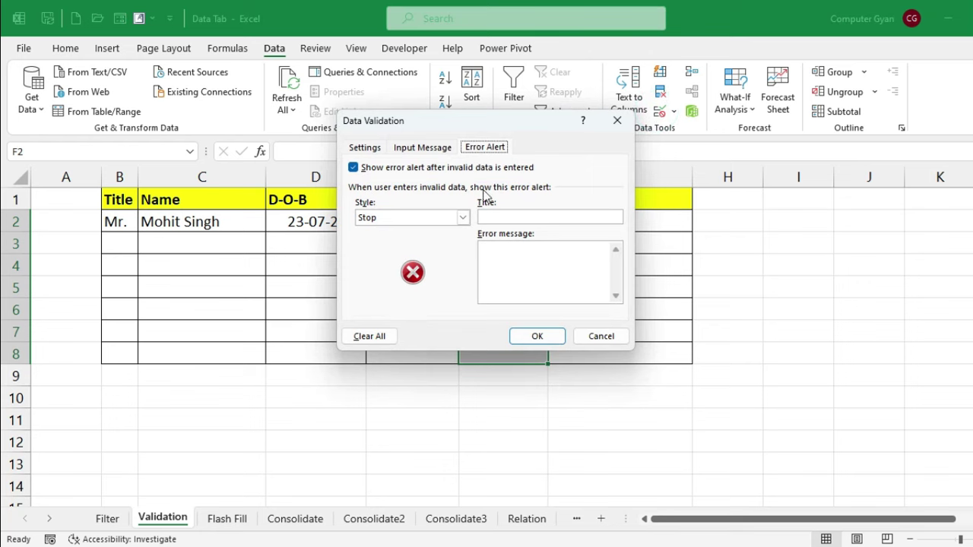
{"action": "left_click", "coordinate": [401, 150]}
{"action": "left_click", "coordinate": [368, 149]}
{"action": "left_click", "coordinate": [396, 197]}
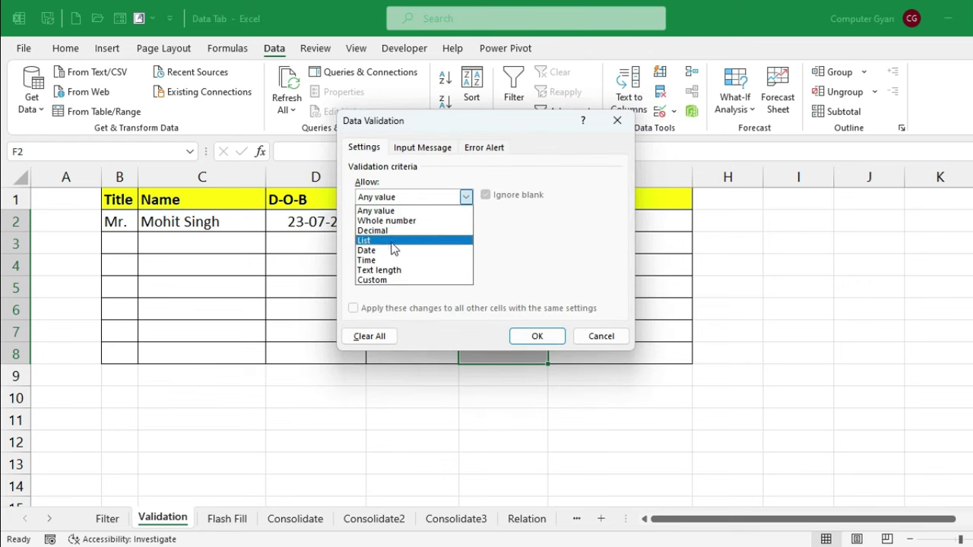
{"action": "left_click", "coordinate": [393, 220]}
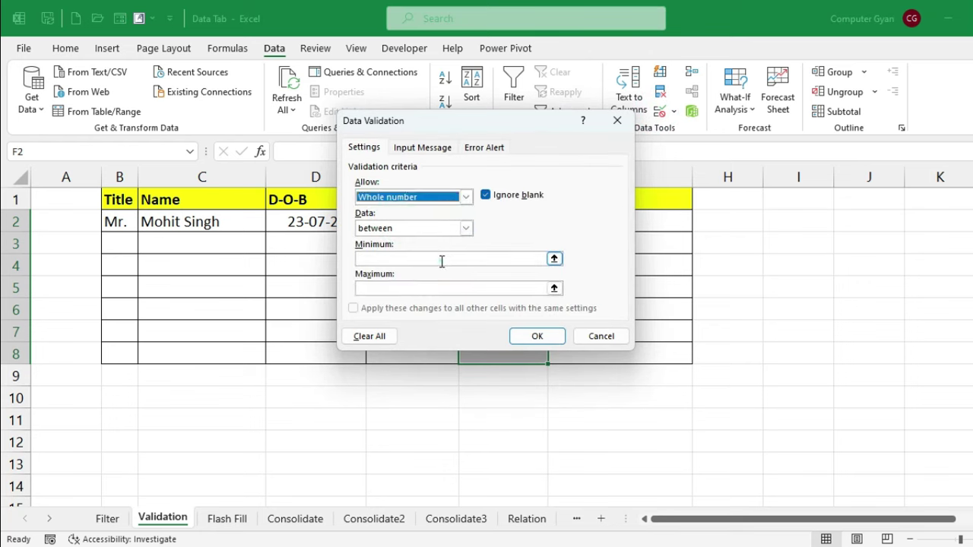
{"action": "left_click", "coordinate": [442, 261]}
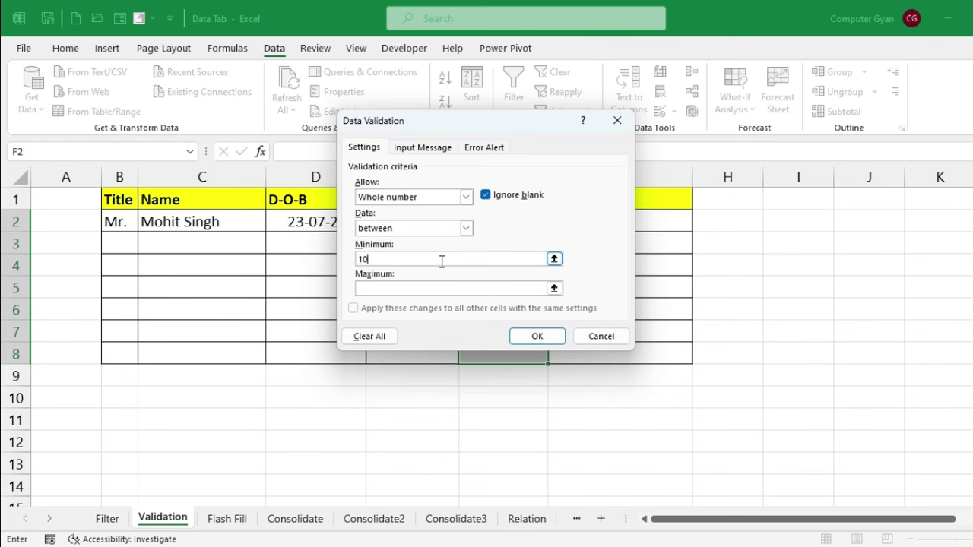
{"action": "left_click", "coordinate": [441, 288]}
{"action": "type", "text": "000"}
{"action": "left_click", "coordinate": [549, 334]}
Enter salaries 23000 and 45000, dismiss the rejection of 51000, and select G2:G8.
{"action": "left_click", "coordinate": [499, 224]}
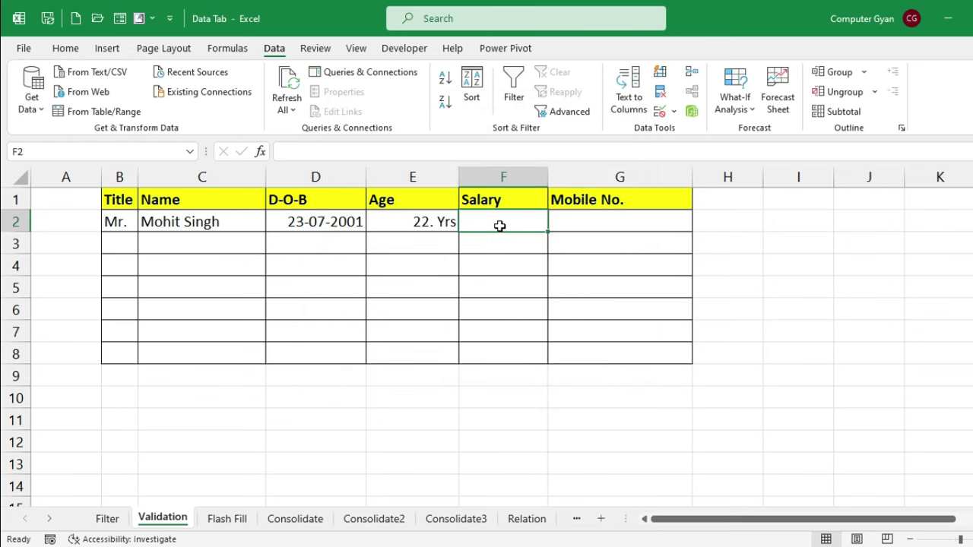
{"action": "type", "text": "23000"}
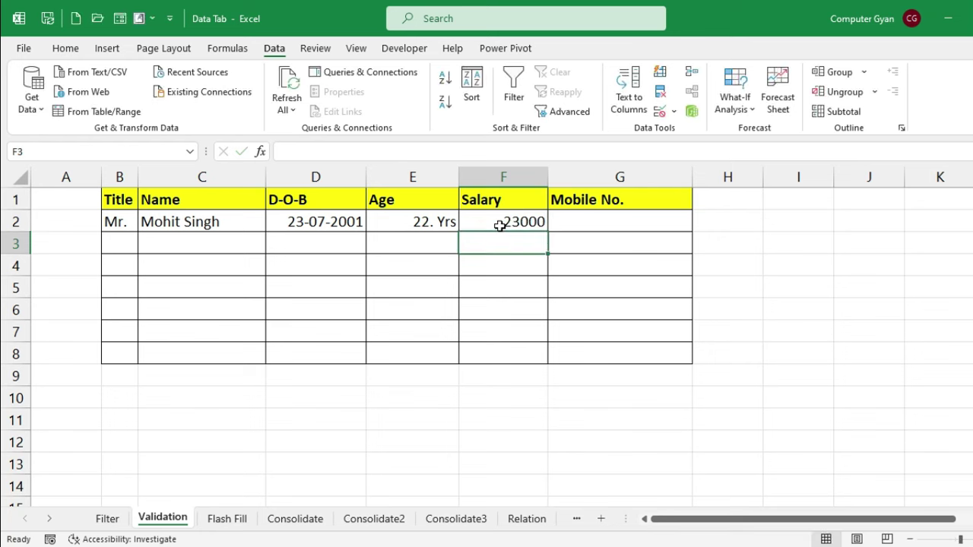
{"action": "type", "text": "45000"}
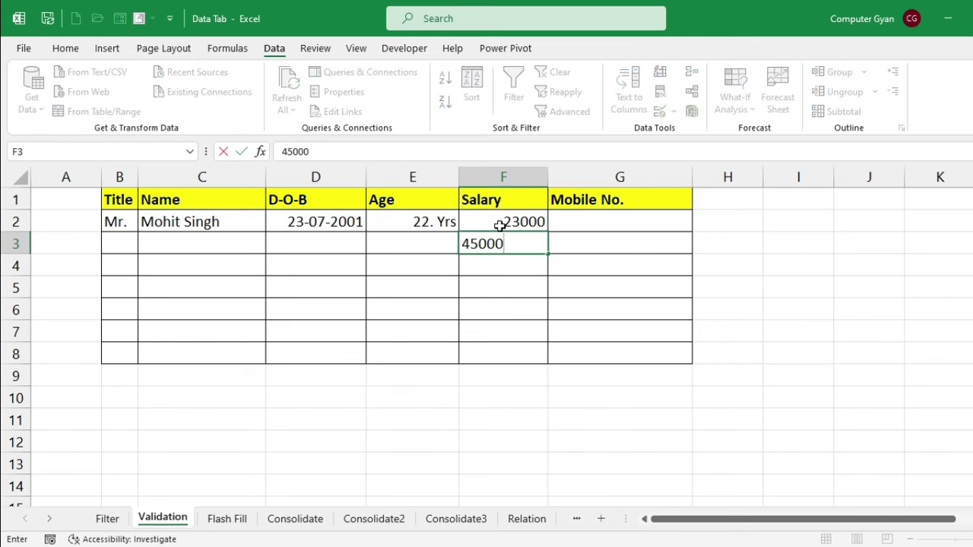
{"action": "key", "text": "Return"}
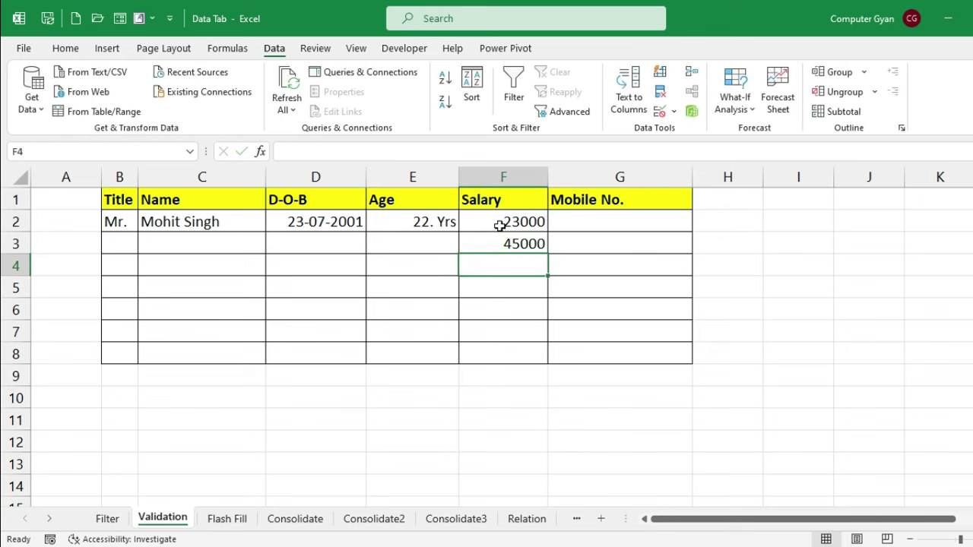
{"action": "type", "text": "51000"}
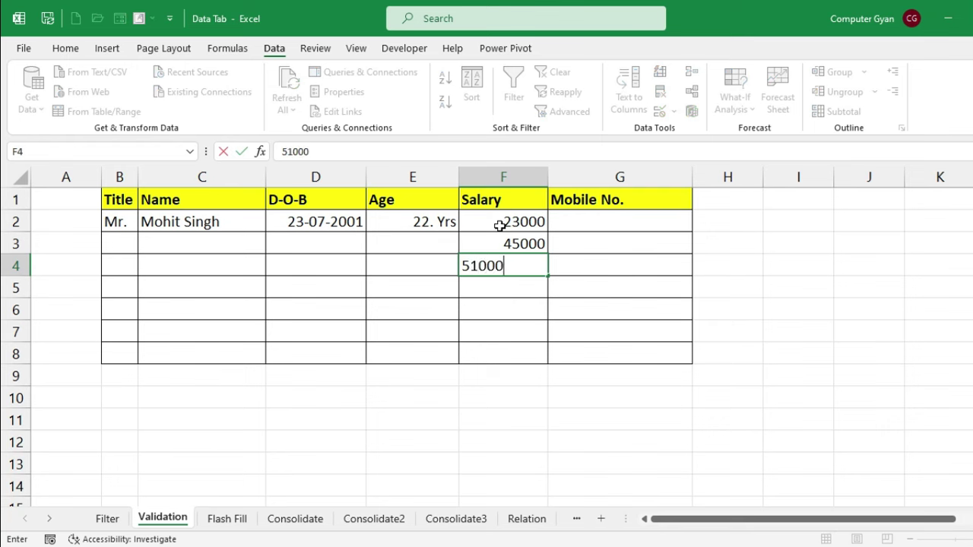
{"action": "key", "text": "Return"}
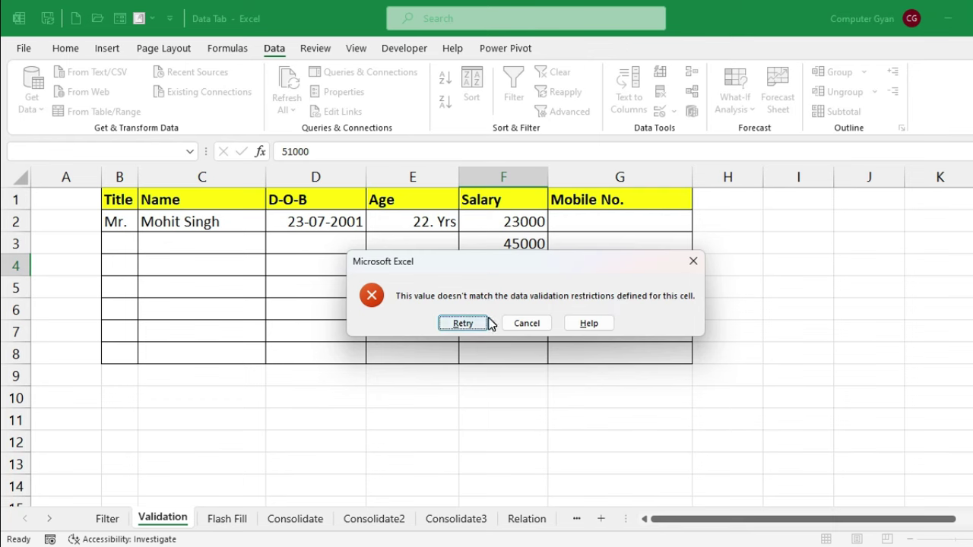
{"action": "left_click", "coordinate": [482, 320]}
{"action": "left_click_drag", "start_coordinate": [584, 221], "coordinate": [586, 348]}
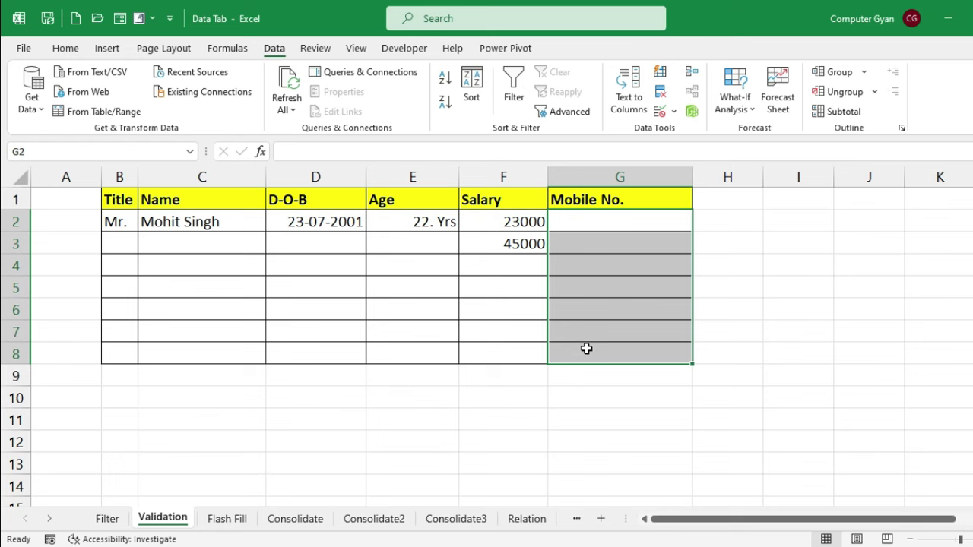
Require Mobile No. entries to have a text length equal to 10.
{"action": "left_click", "coordinate": [660, 114]}
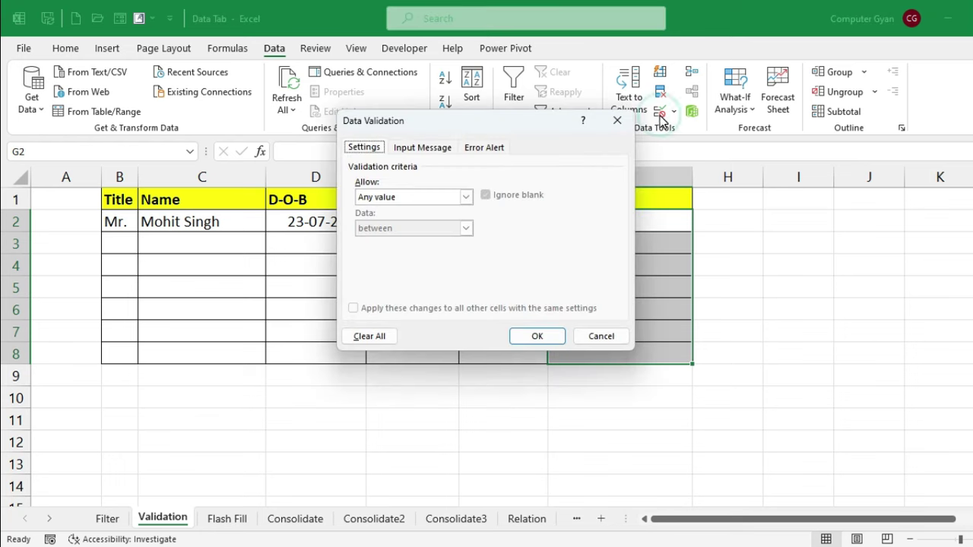
{"action": "left_click", "coordinate": [397, 197]}
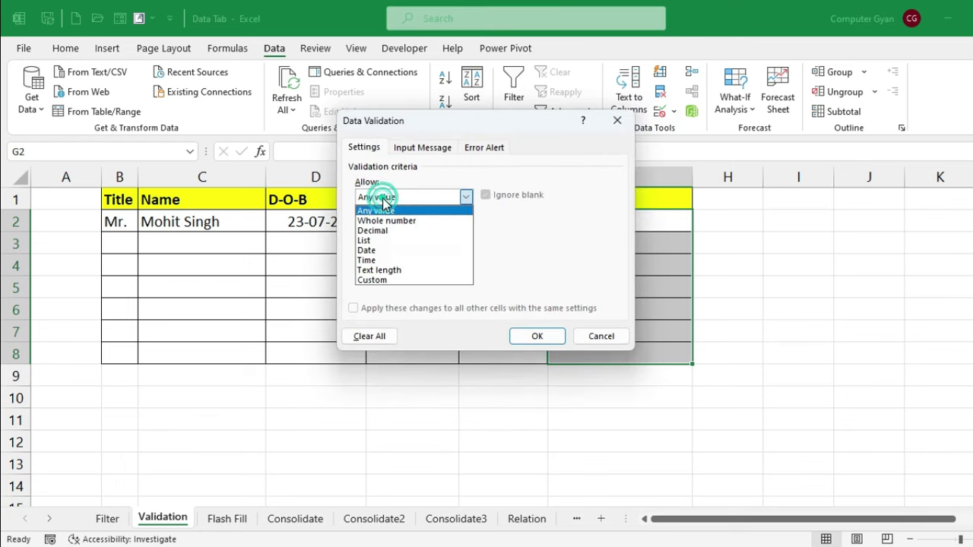
{"action": "left_click", "coordinate": [371, 271]}
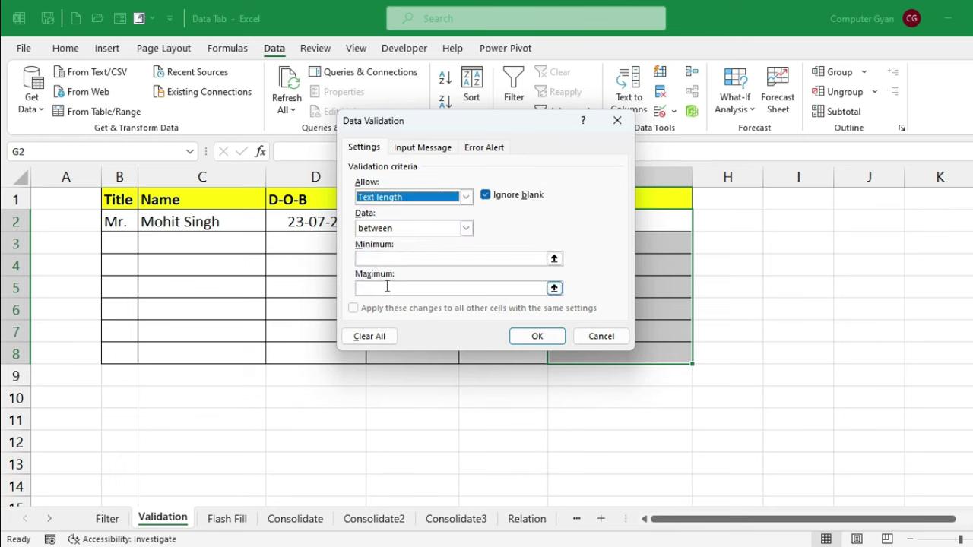
{"action": "left_click", "coordinate": [385, 229]}
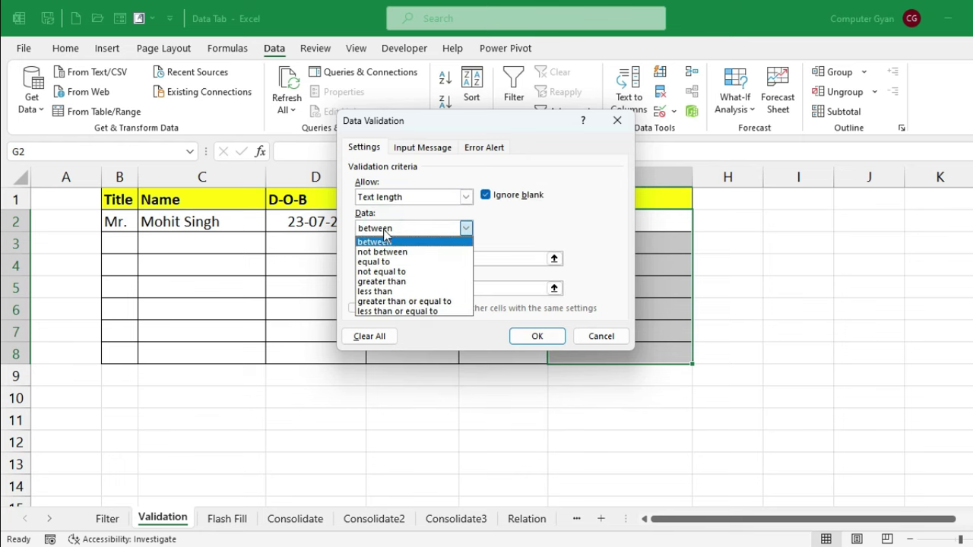
{"action": "left_click", "coordinate": [373, 262]}
{"action": "left_click", "coordinate": [408, 259]}
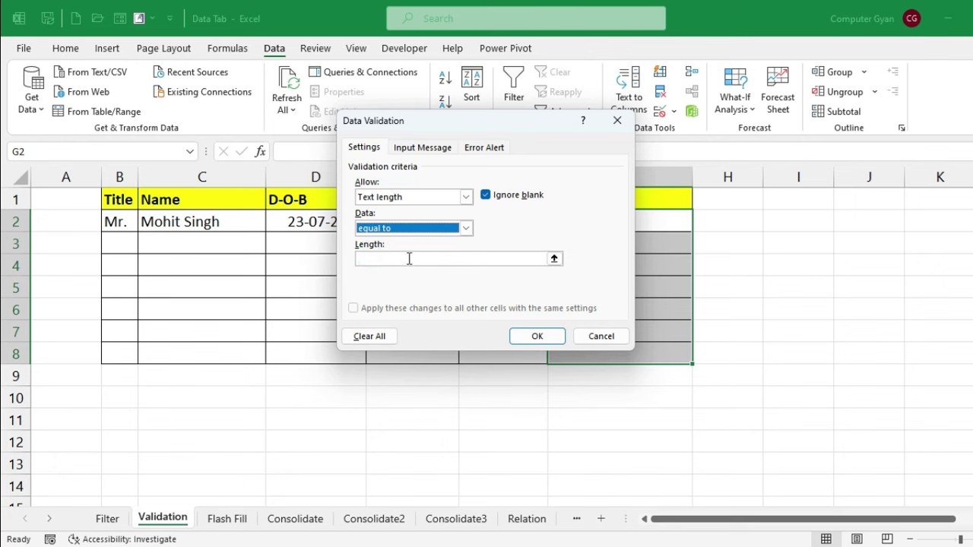
{"action": "type", "text": "10"}
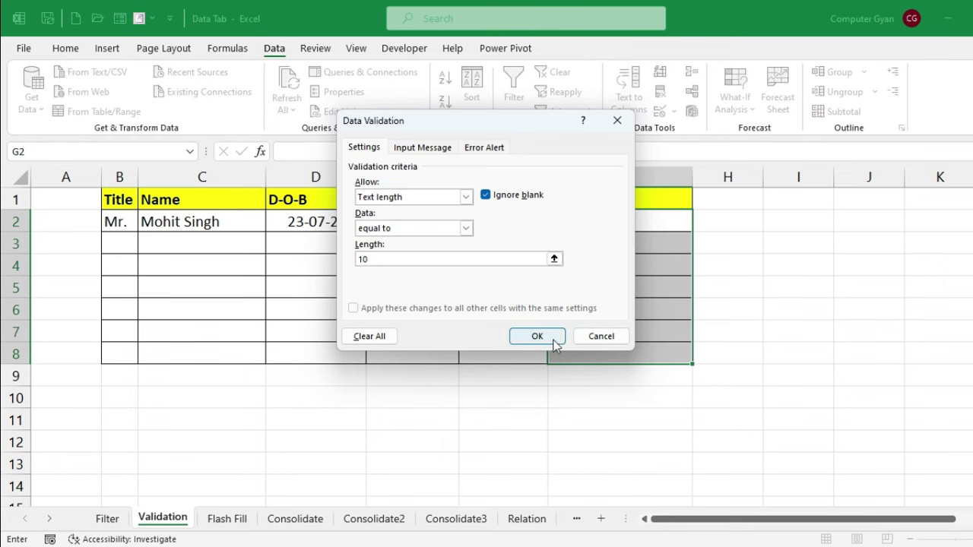
{"action": "left_click", "coordinate": [552, 339]}
Enter a 10-digit mobile number in G2, then test 8- and 12-digit numbers in G3.
{"action": "left_click", "coordinate": [588, 219]}
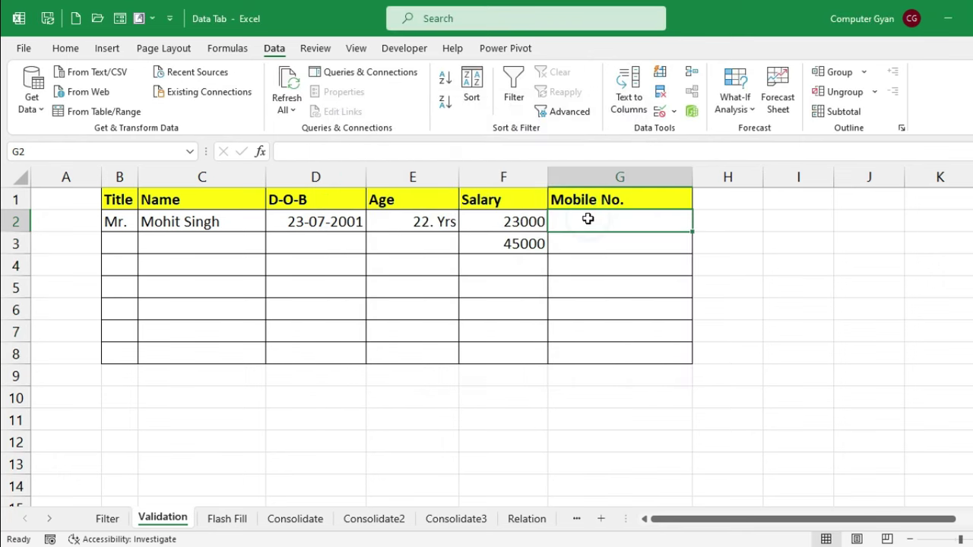
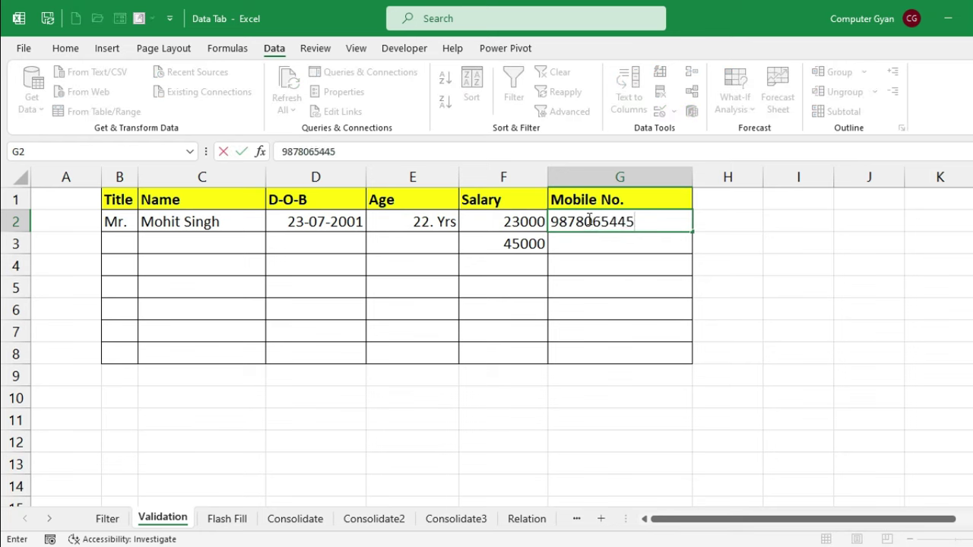
{"action": "key", "text": "Return"}
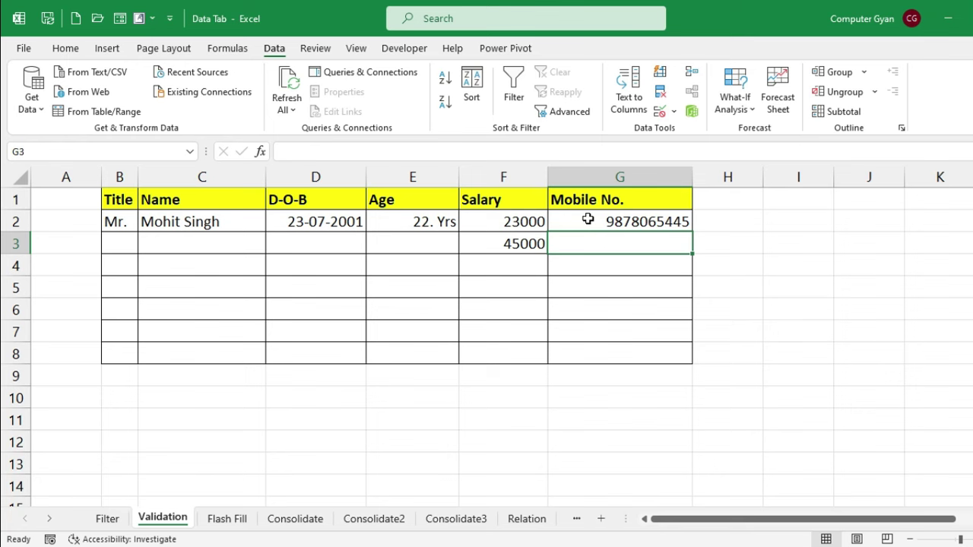
{"action": "type", "text": "76567890"}
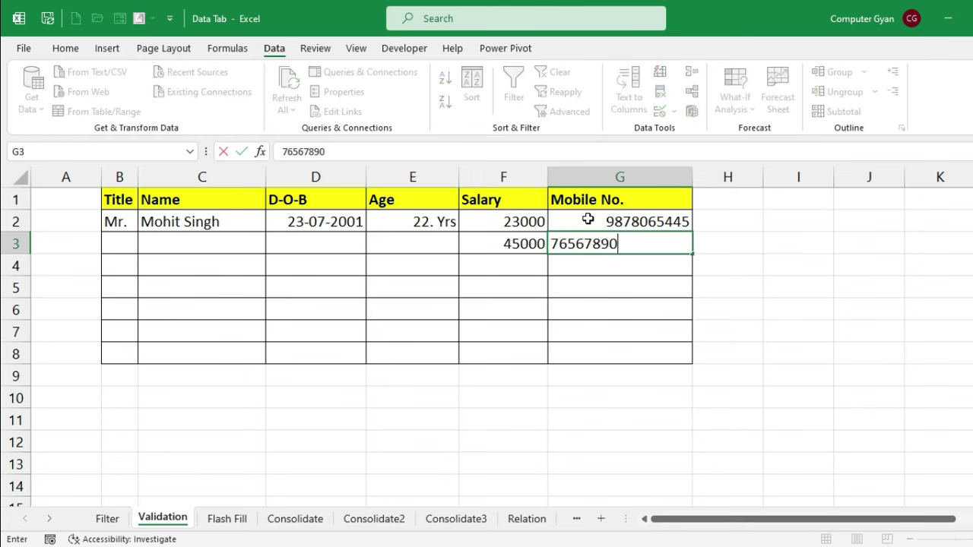
{"action": "key", "text": "Return"}
{"action": "key", "text": "Escape"}
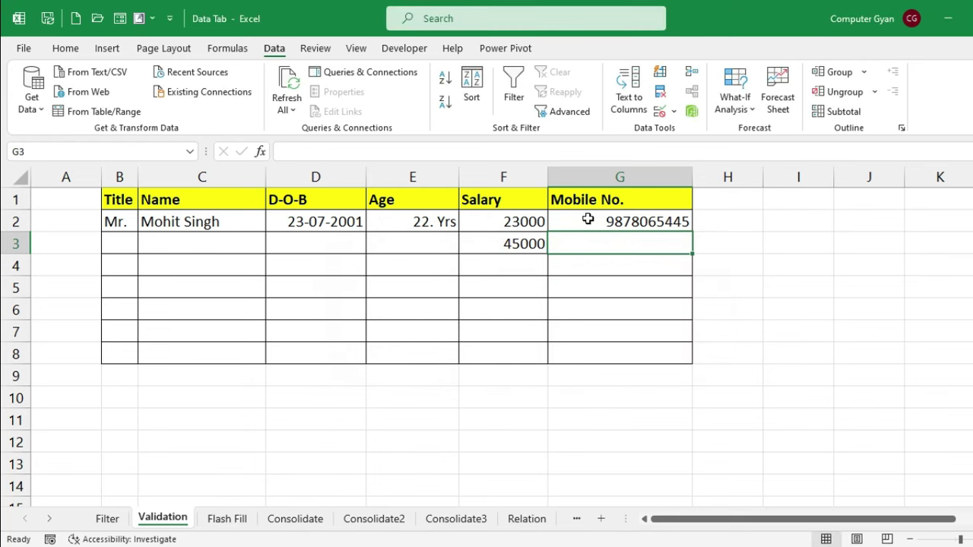
{"action": "type", "text": "098878765645"}
{"action": "key", "text": "Return"}
Dismiss the validation error, browse the sheet tabs, and insert blank Sheet3 after Consolidate3.
{"action": "key", "text": "Escape"}
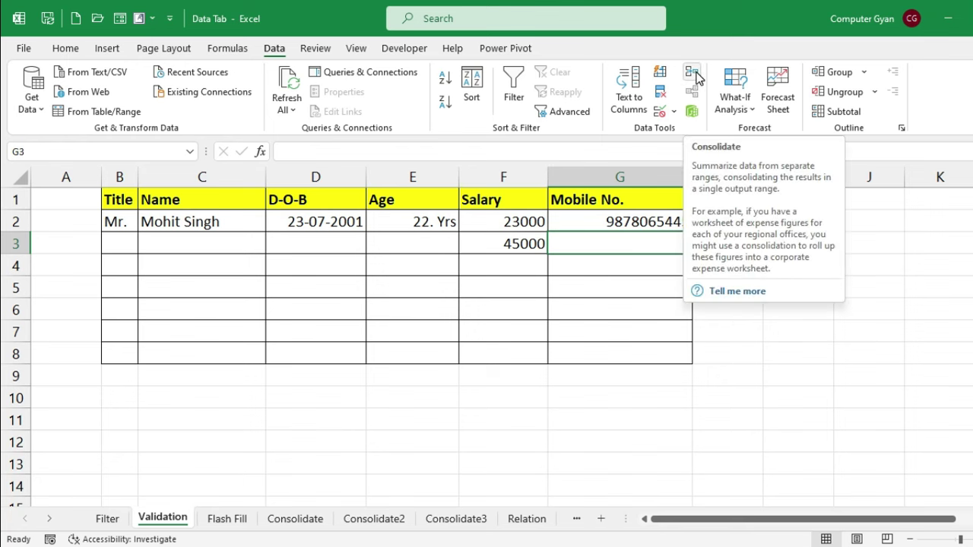
{"action": "left_click", "coordinate": [464, 392]}
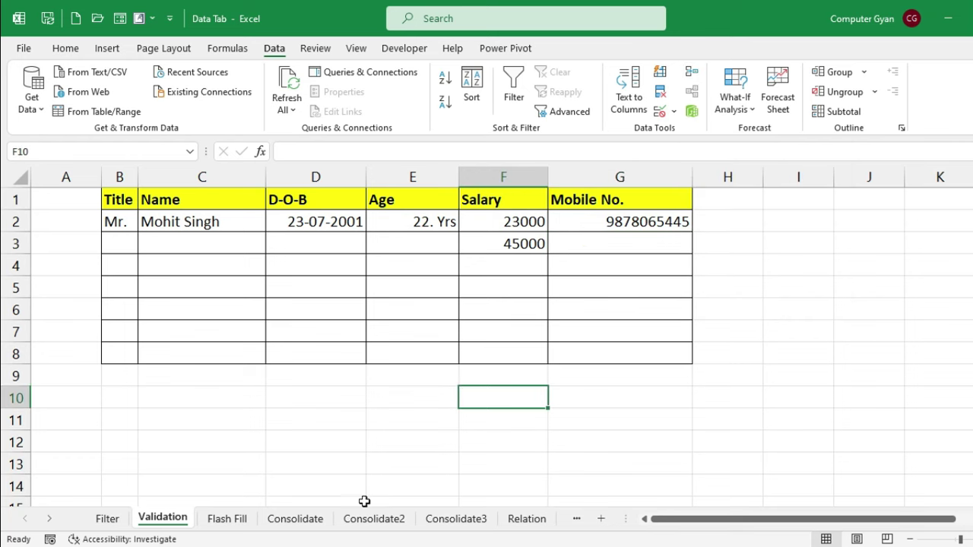
{"action": "left_click", "coordinate": [315, 522]}
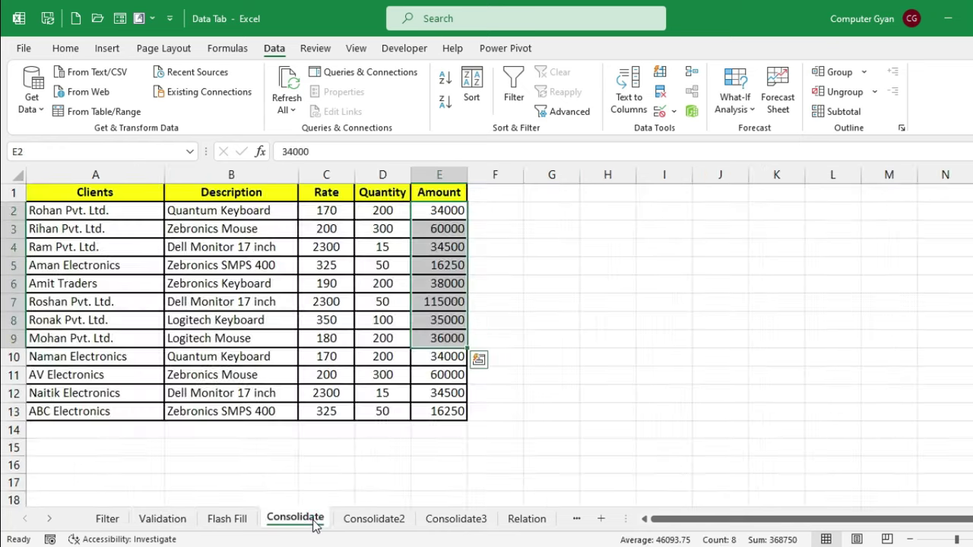
{"action": "left_click", "coordinate": [372, 519]}
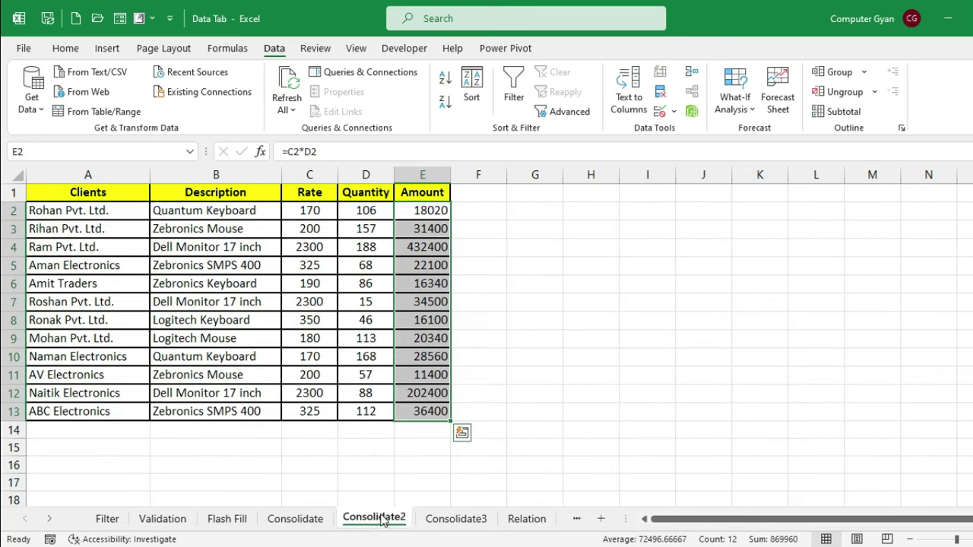
{"action": "left_click", "coordinate": [452, 518]}
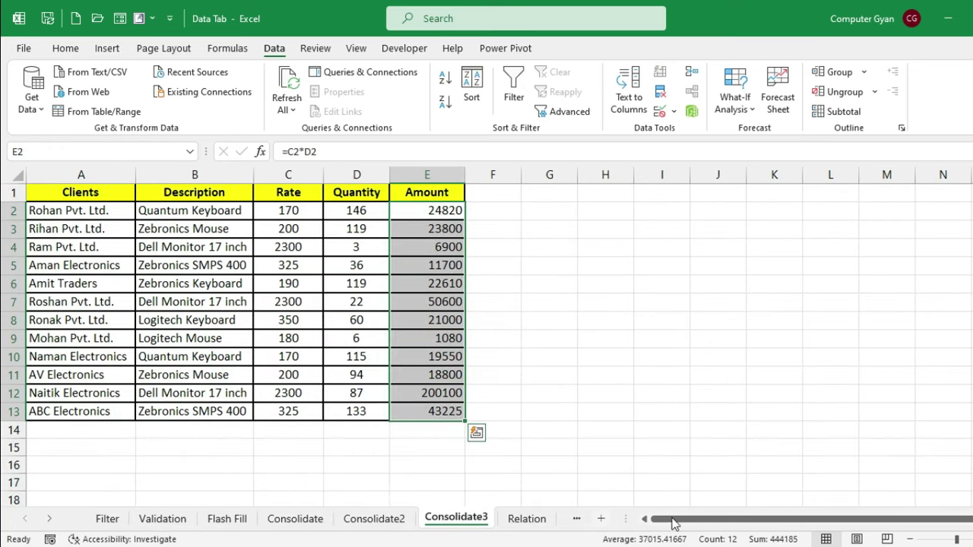
{"action": "scroll", "coordinate": [672, 523], "scroll_direction": "right", "scroll_amount": 1}
{"action": "left_click", "coordinate": [577, 518]}
{"action": "left_click", "coordinate": [576, 518]}
{"action": "left_click", "coordinate": [576, 518]}
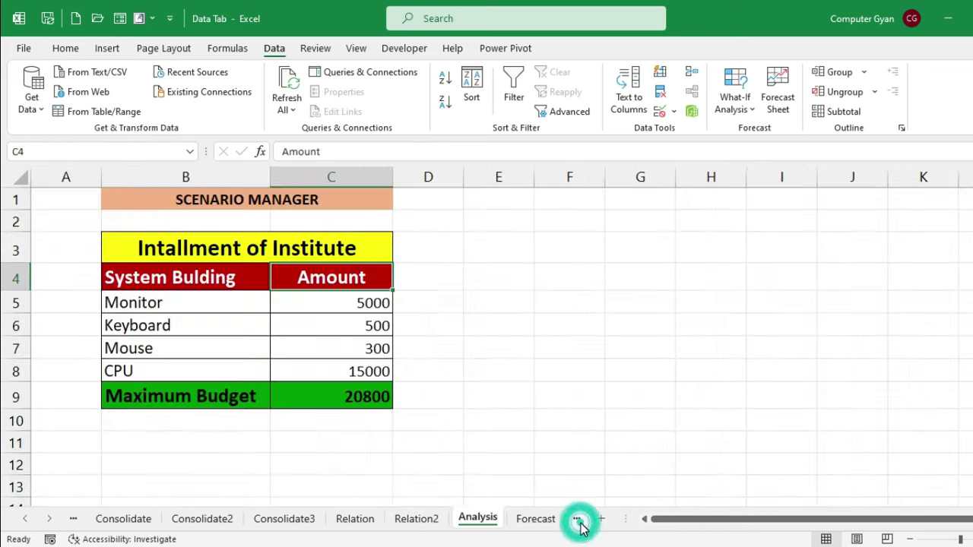
{"action": "left_click", "coordinate": [576, 519]}
{"action": "left_click", "coordinate": [576, 519]}
{"action": "left_click", "coordinate": [577, 520]}
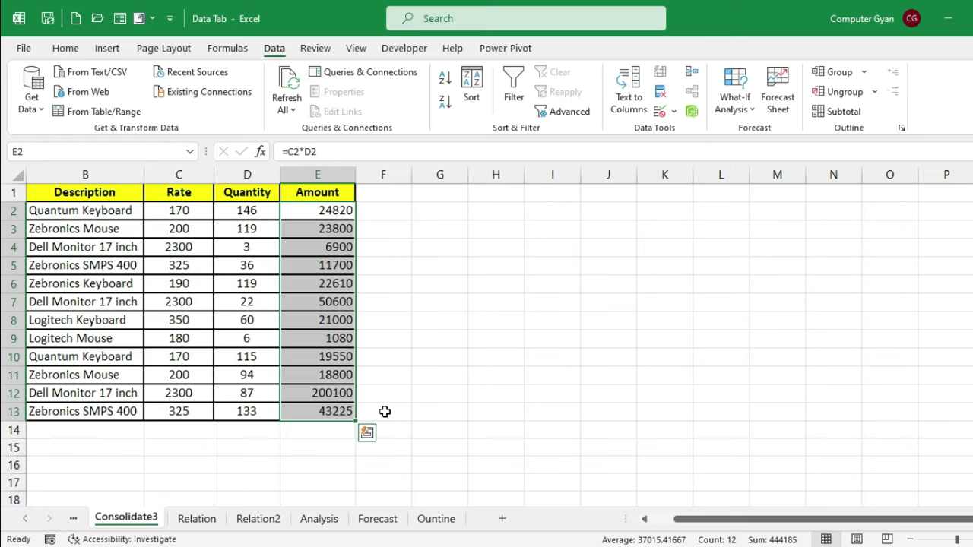
{"action": "left_click", "coordinate": [504, 519]}
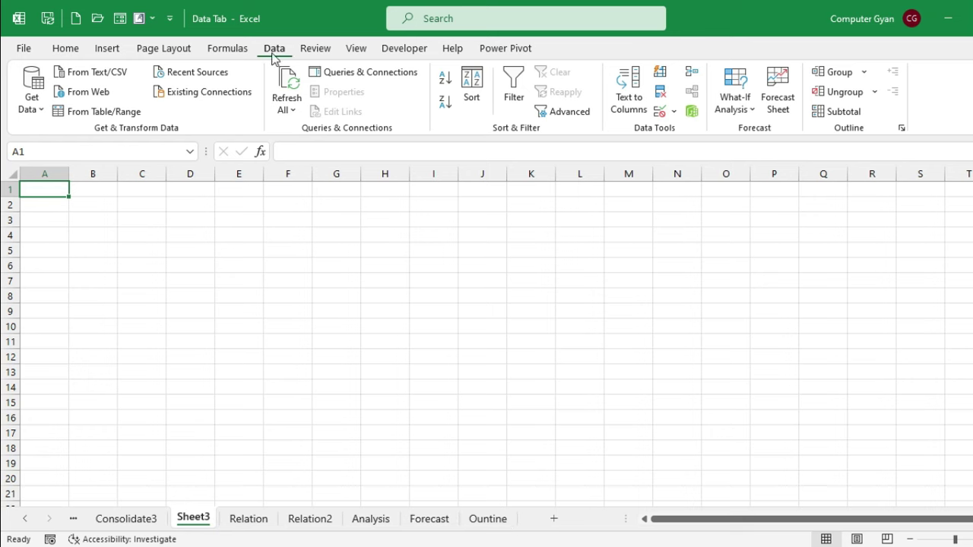
Add A1:E13 from Consolidate, Consolidate2 and Consolidate3 as Sum consolidation sources.
{"action": "left_click", "coordinate": [697, 76]}
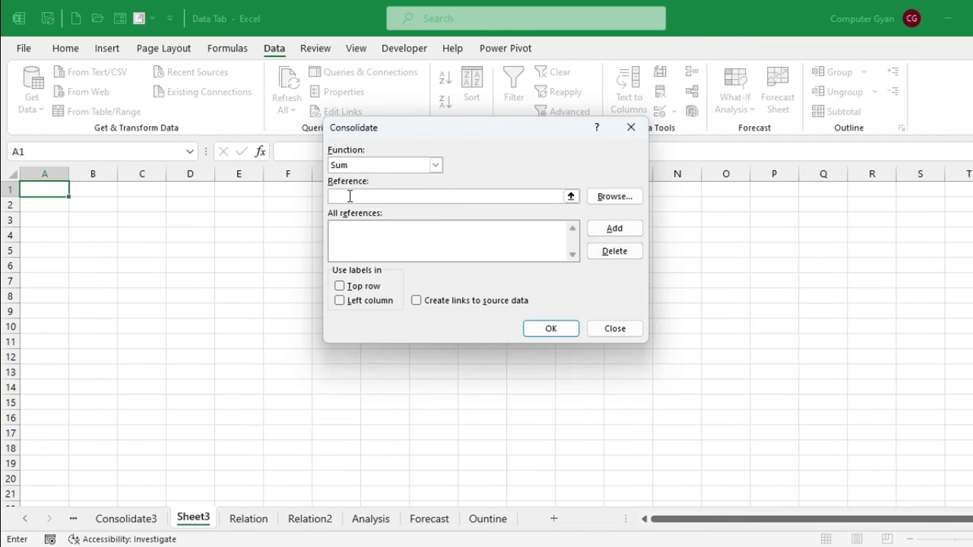
{"action": "left_click", "coordinate": [73, 519]}
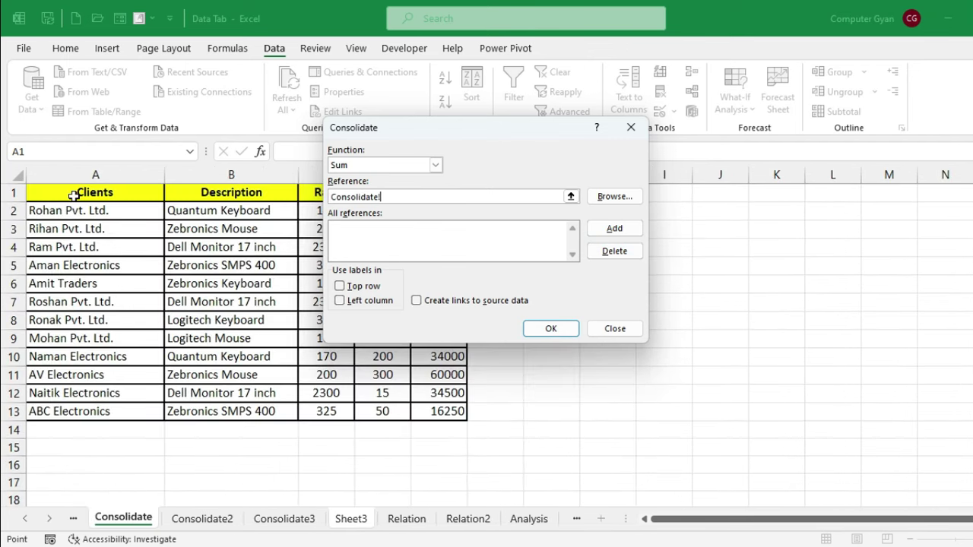
{"action": "left_click_drag", "start_coordinate": [73, 194], "coordinate": [432, 408]}
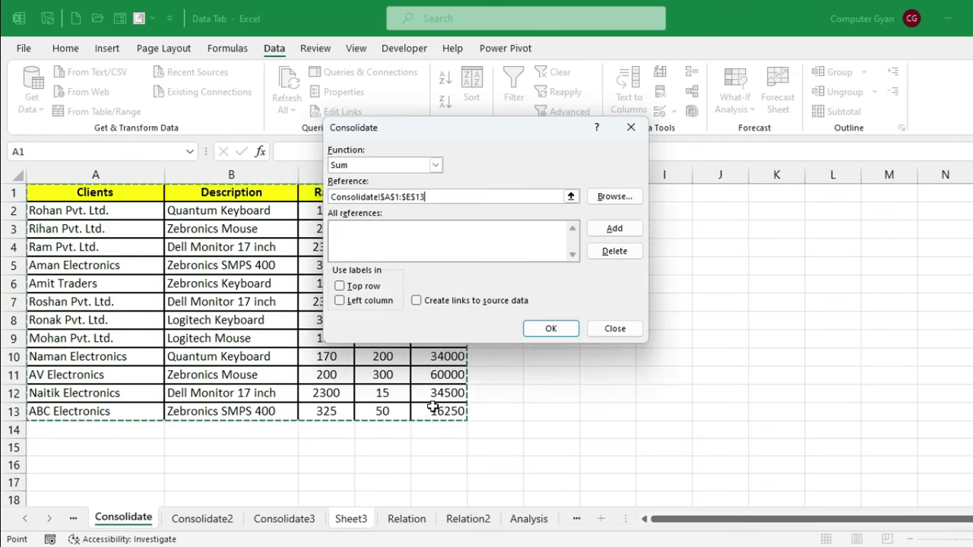
{"action": "left_click", "coordinate": [614, 228]}
{"action": "left_click", "coordinate": [202, 517]}
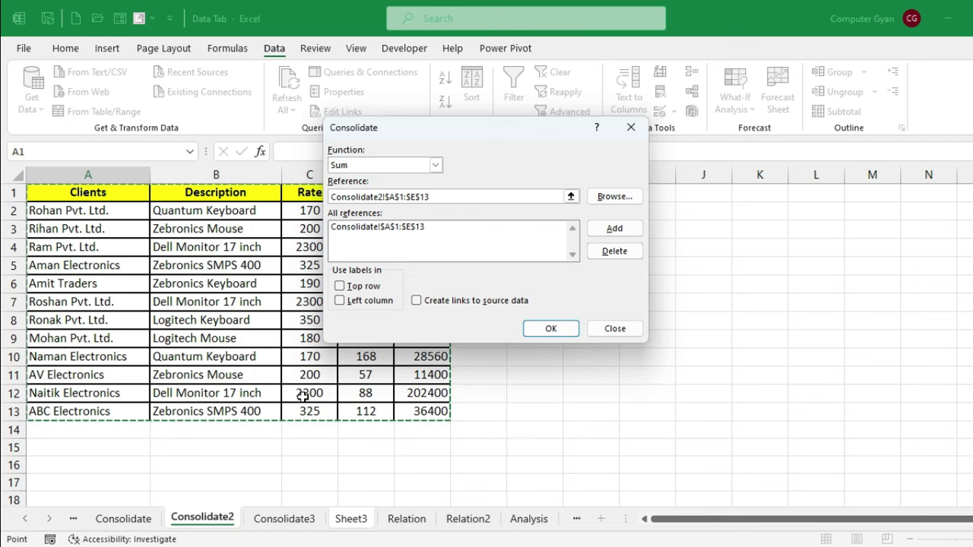
{"action": "left_click", "coordinate": [634, 228]}
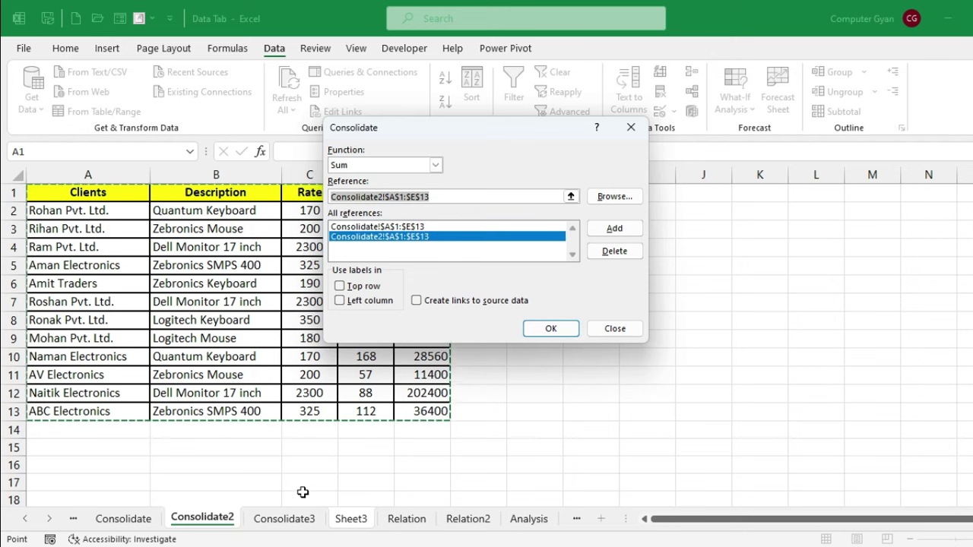
{"action": "left_click", "coordinate": [284, 517]}
{"action": "left_click", "coordinate": [613, 231]}
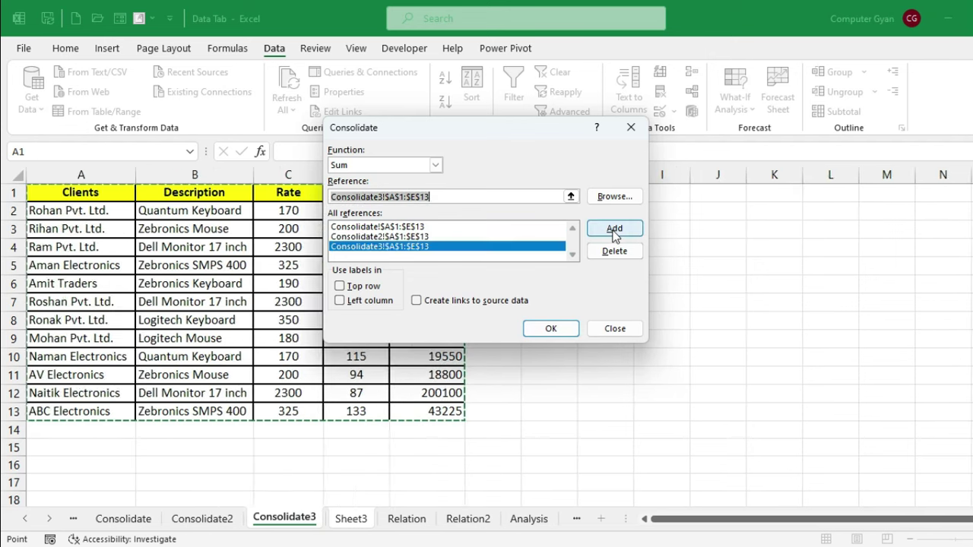
Label by top row and left column, link to the source data, and consolidate onto Sheet3.
{"action": "left_click", "coordinate": [339, 285]}
{"action": "left_click", "coordinate": [340, 303]}
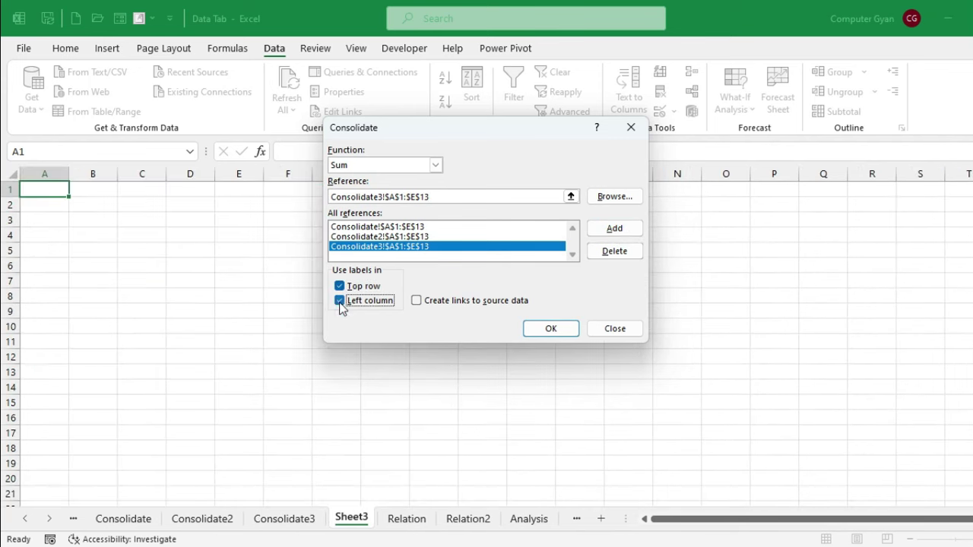
{"action": "left_click", "coordinate": [416, 301]}
{"action": "left_click", "coordinate": [549, 328]}
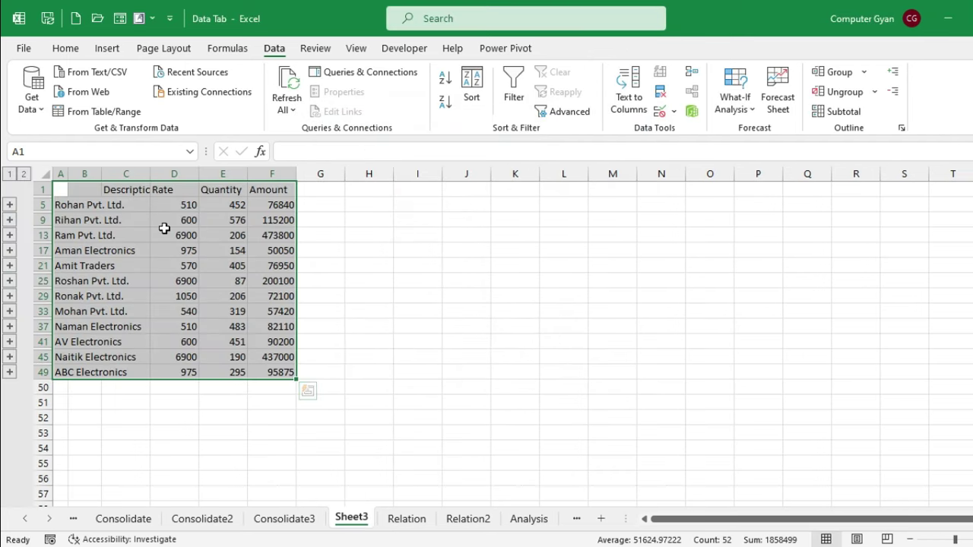
{"action": "left_click", "coordinate": [124, 518]}
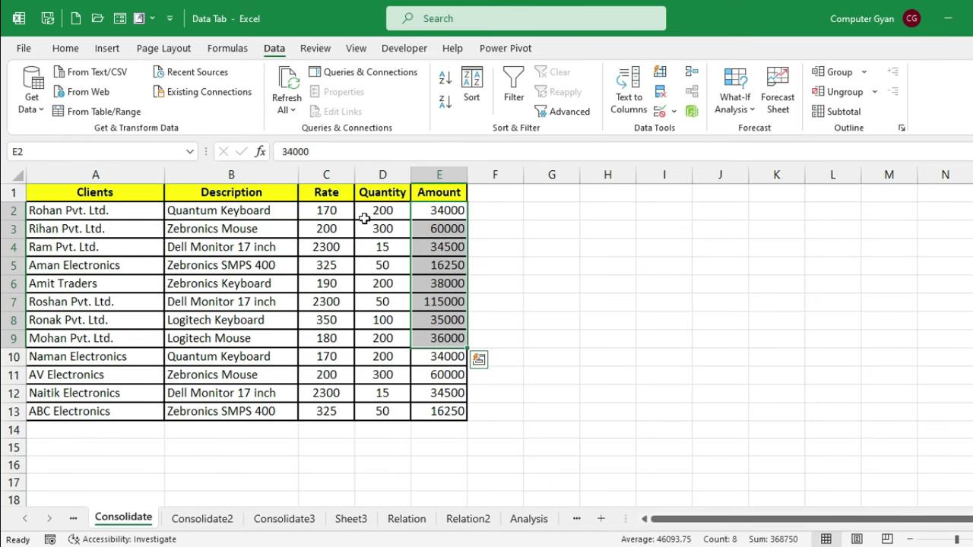
{"action": "left_click", "coordinate": [206, 520]}
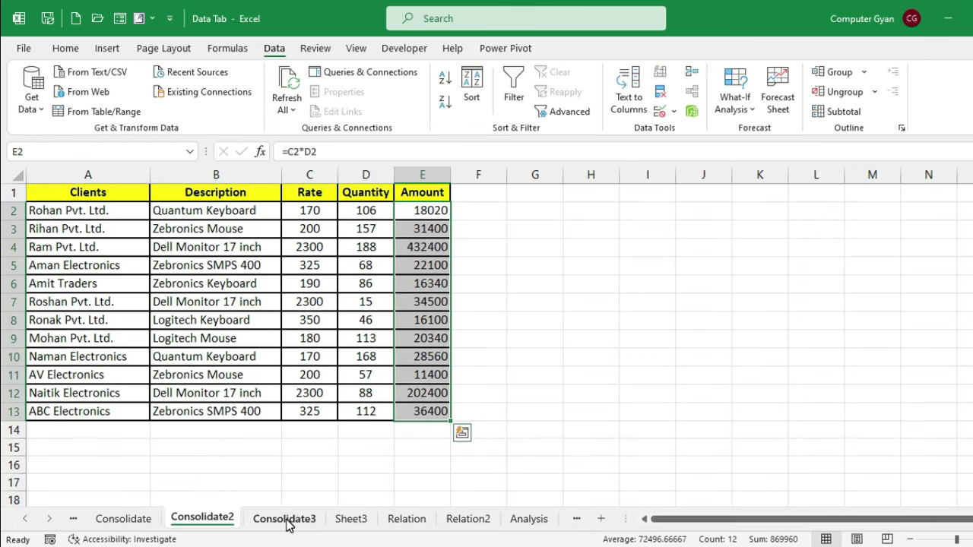
{"action": "left_click", "coordinate": [285, 520]}
{"action": "left_click", "coordinate": [351, 518]}
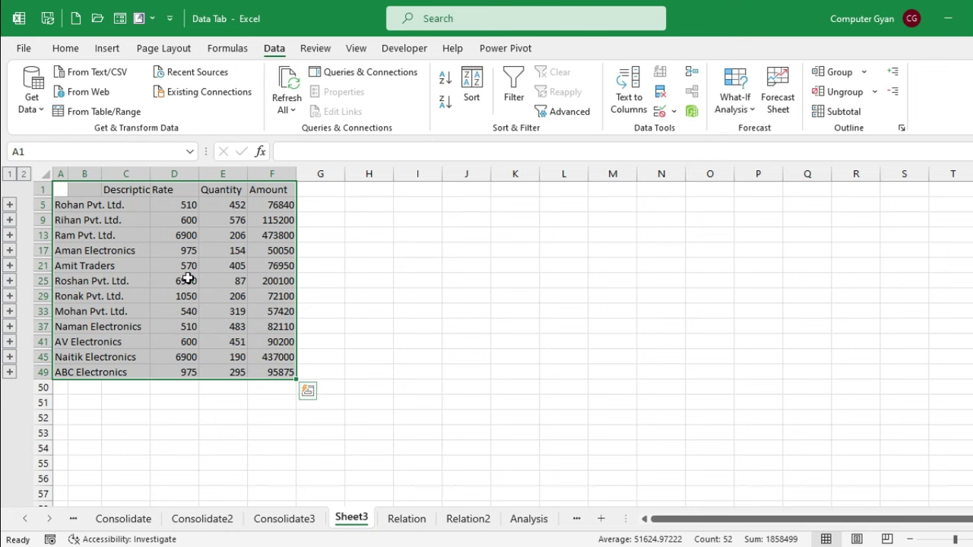
{"action": "left_click", "coordinate": [693, 76]}
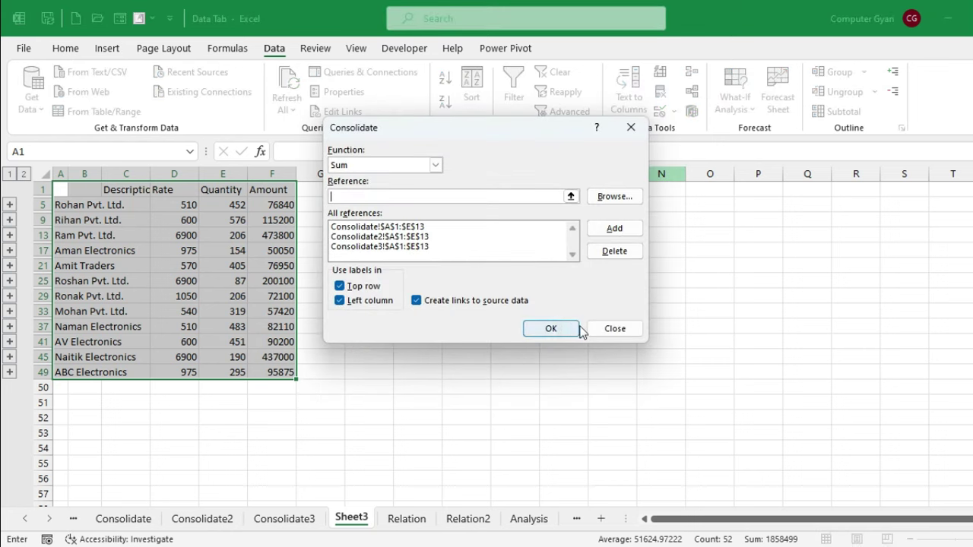
{"action": "left_click", "coordinate": [549, 328]}
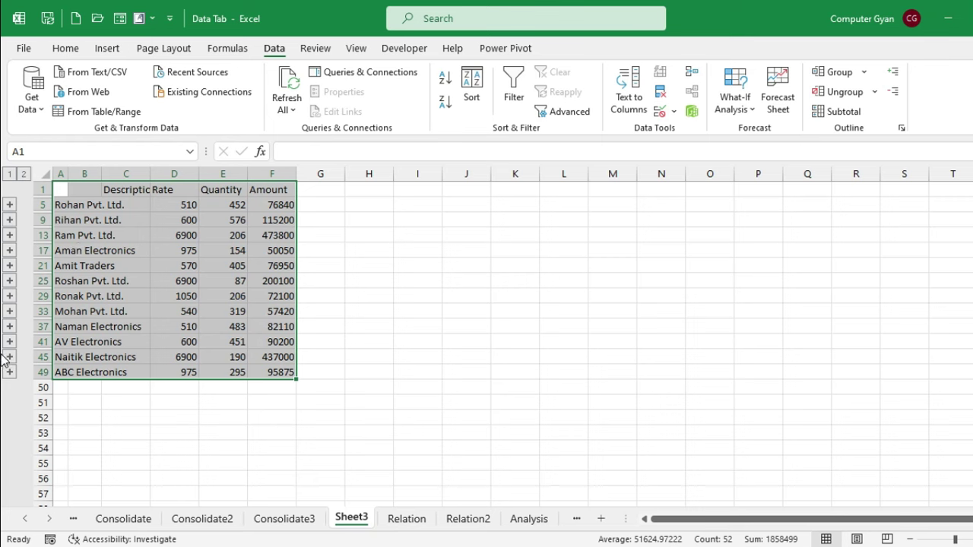
Expand the Rohan Pvt. Ltd. group, widen column C, and inspect the linked rates D2:D4.
{"action": "left_click", "coordinate": [10, 204]}
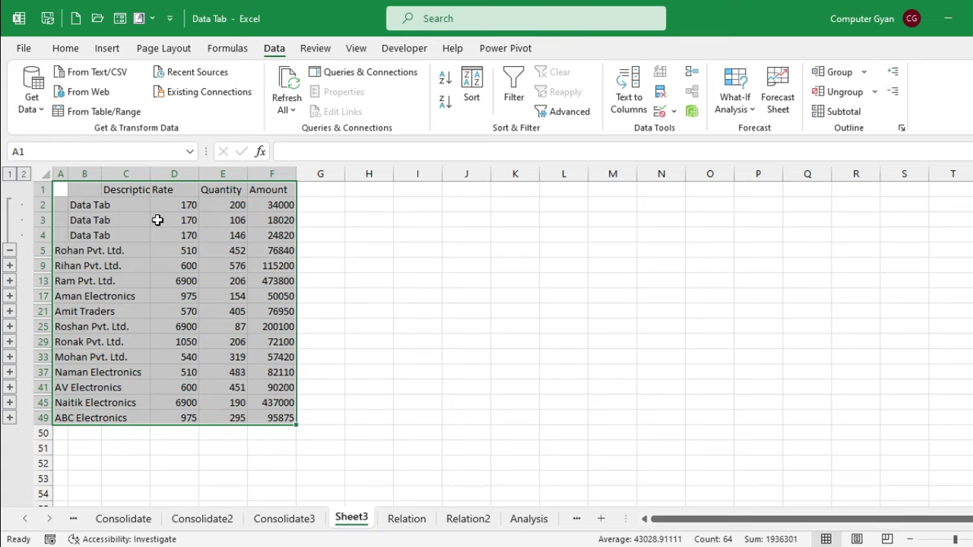
{"action": "double_click", "coordinate": [150, 174]}
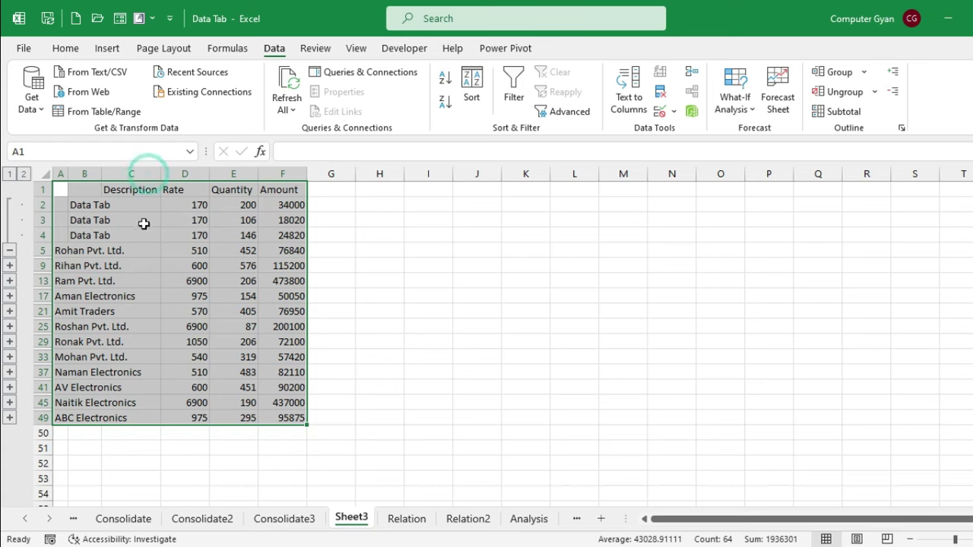
{"action": "left_click", "coordinate": [194, 206]}
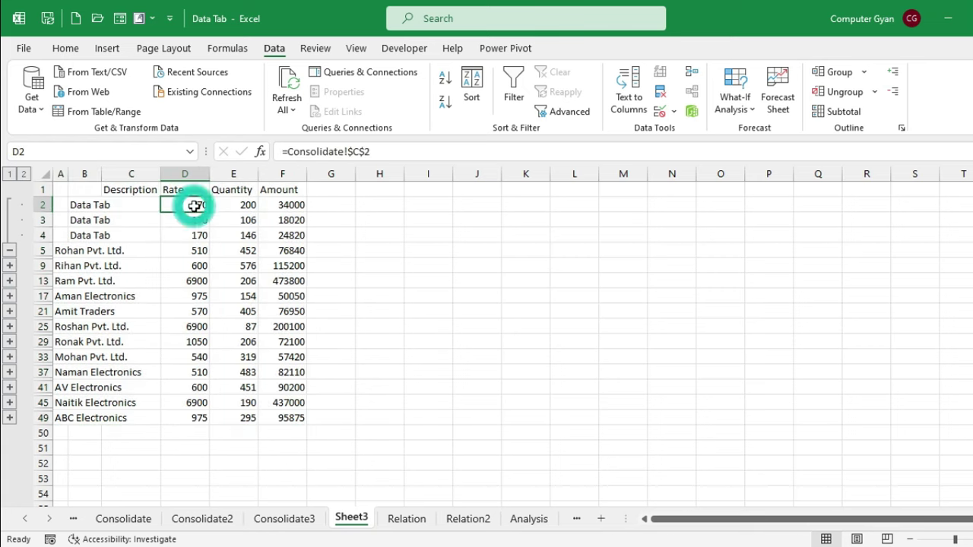
{"action": "left_click", "coordinate": [188, 220]}
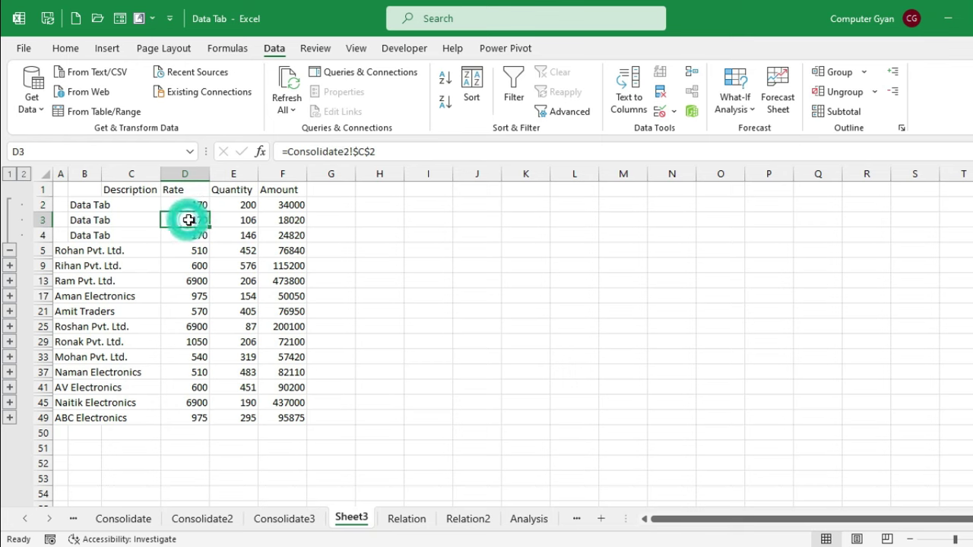
{"action": "left_click", "coordinate": [207, 236]}
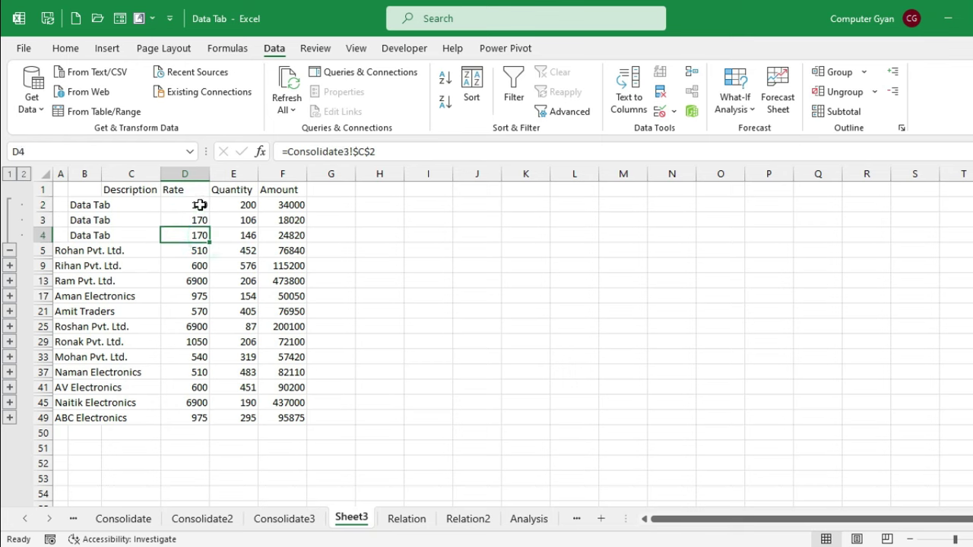
{"action": "left_click_drag", "start_coordinate": [200, 205], "coordinate": [200, 227]}
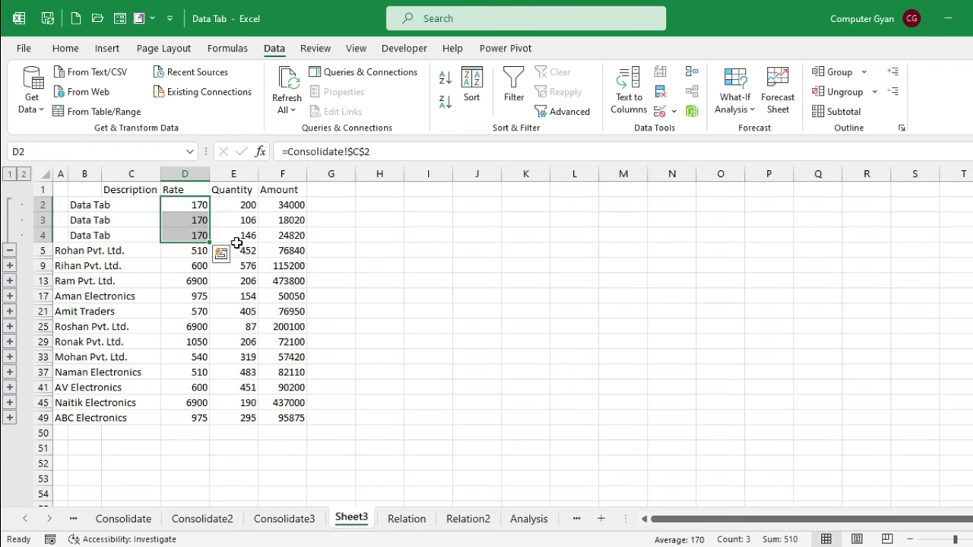
Inspect the linked quantities E2:E4, amounts F2:F4, and the total formulas in E5 and F5.
{"action": "left_click", "coordinate": [244, 209]}
{"action": "left_click", "coordinate": [247, 222]}
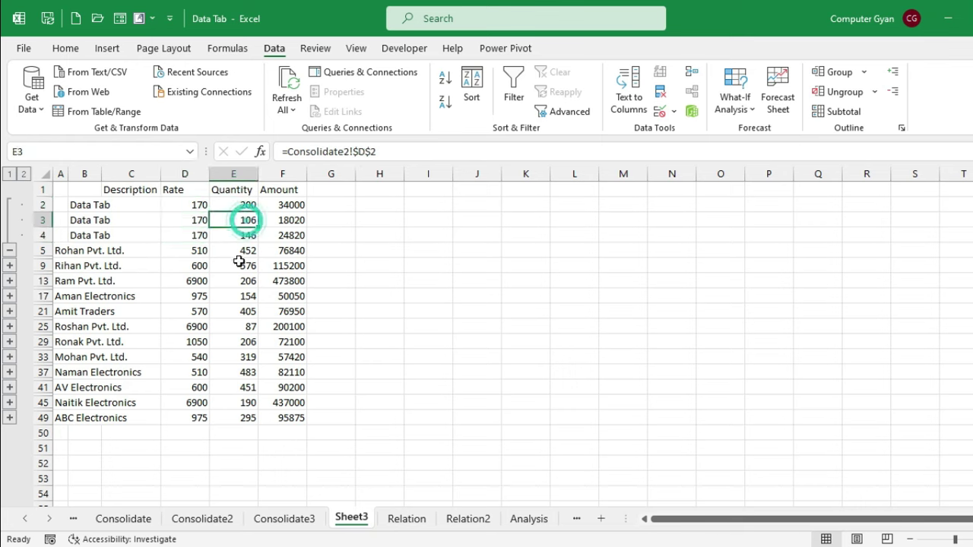
{"action": "left_click", "coordinate": [243, 236]}
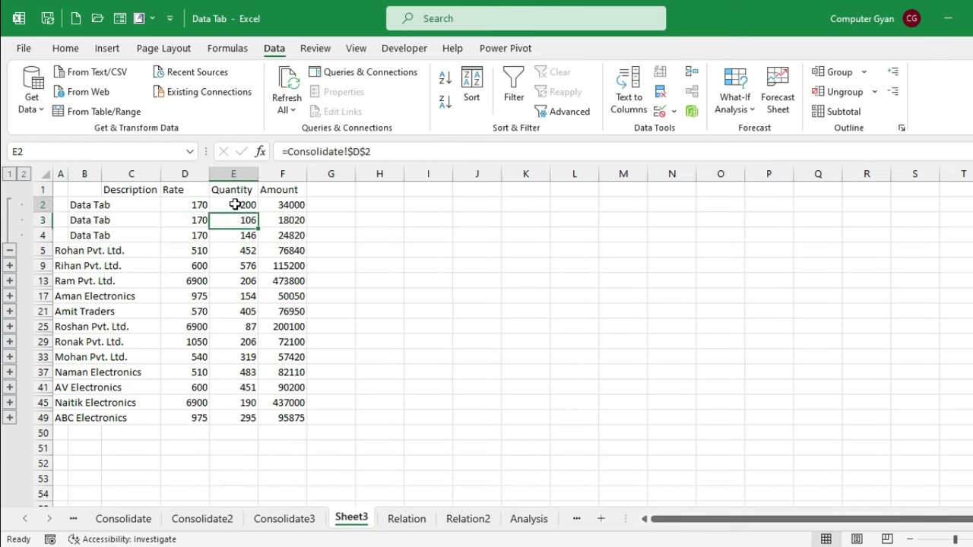
{"action": "left_click_drag", "start_coordinate": [235, 205], "coordinate": [235, 234]}
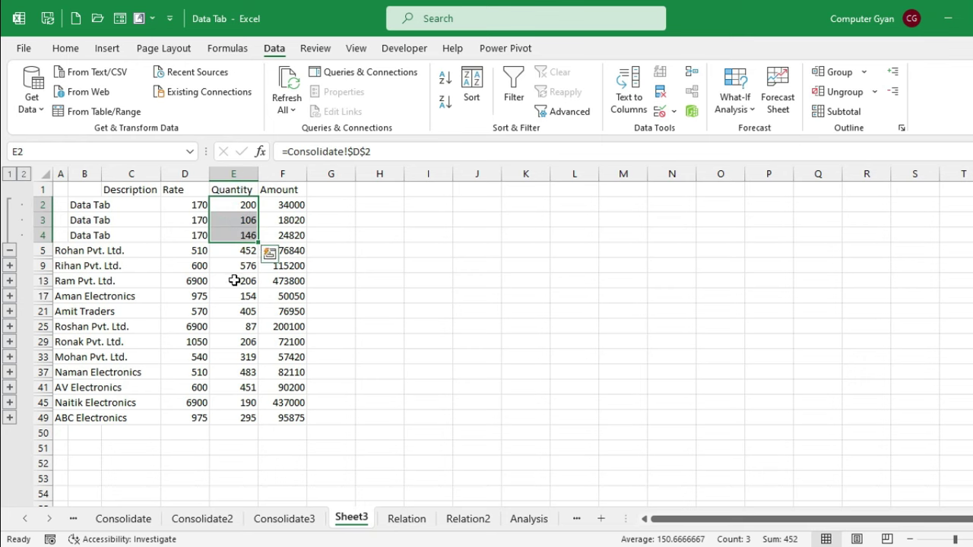
{"action": "left_click", "coordinate": [243, 253]}
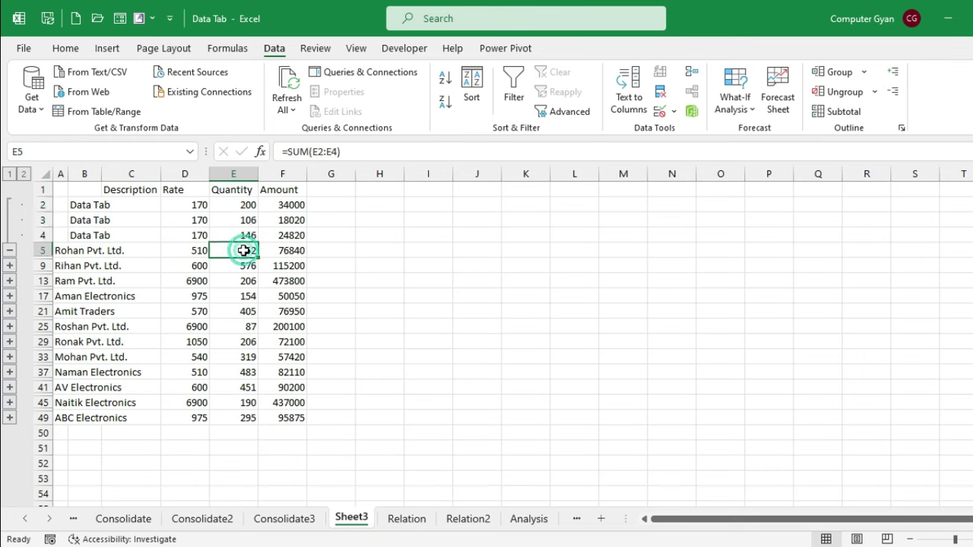
{"action": "left_click", "coordinate": [301, 205]}
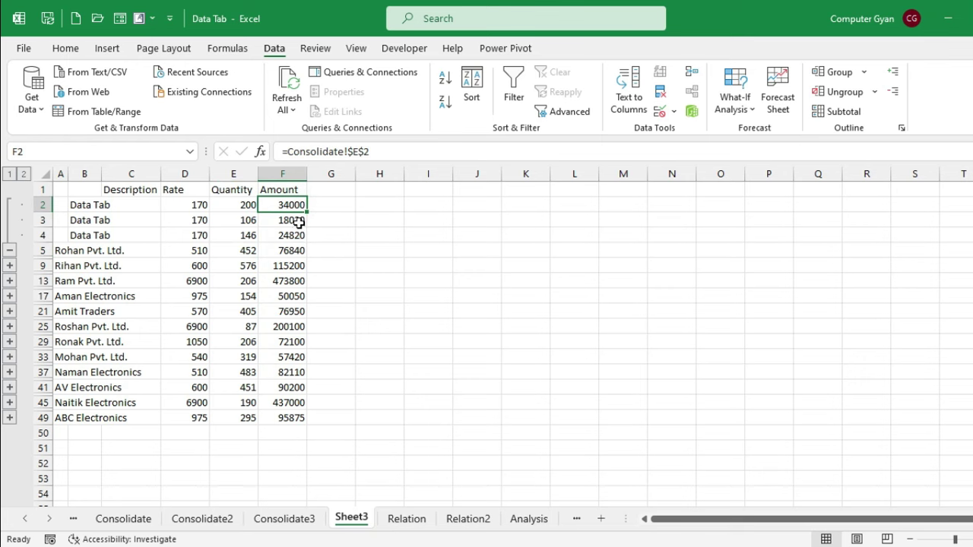
{"action": "left_click", "coordinate": [299, 220]}
{"action": "left_click", "coordinate": [295, 236]}
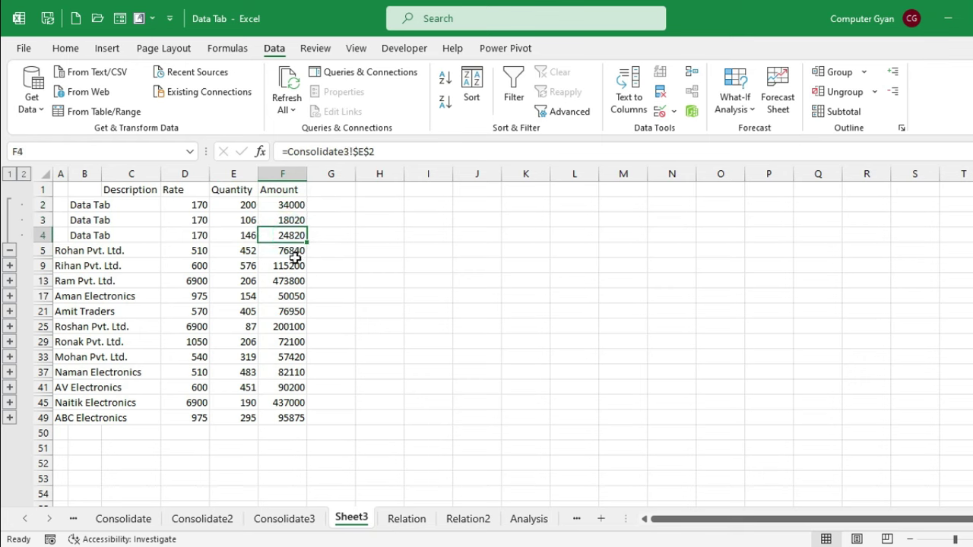
{"action": "left_click", "coordinate": [294, 251]}
Bold the Rohan Pvt. Ltd. summary row 5, including the client name in A5.
{"action": "left_click_drag", "start_coordinate": [75, 248], "coordinate": [265, 250]}
{"action": "key", "text": "ctrl+b"}
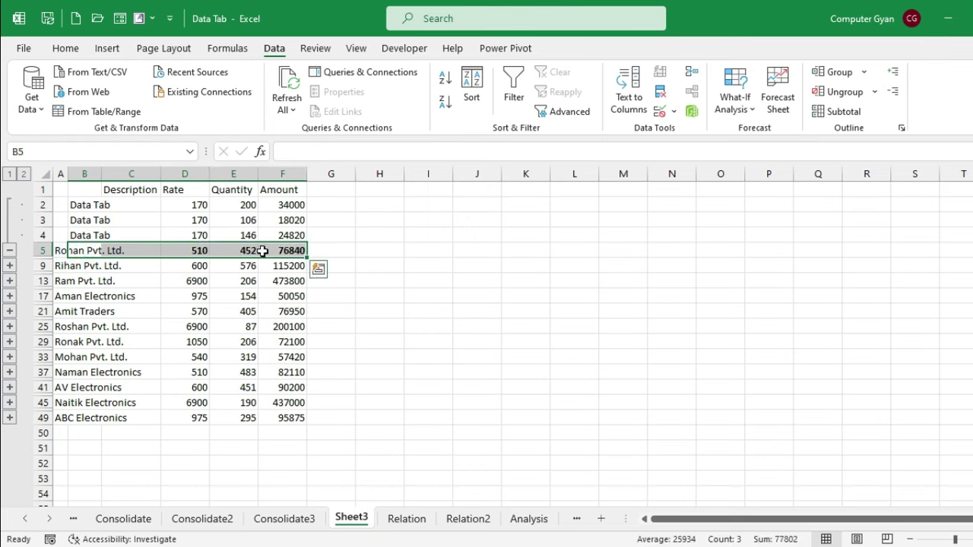
{"action": "key", "text": "shift+Left"}
{"action": "key", "text": "shift+Left"}
{"action": "left_click", "coordinate": [65, 251]}
{"action": "key", "text": "ctrl+b"}
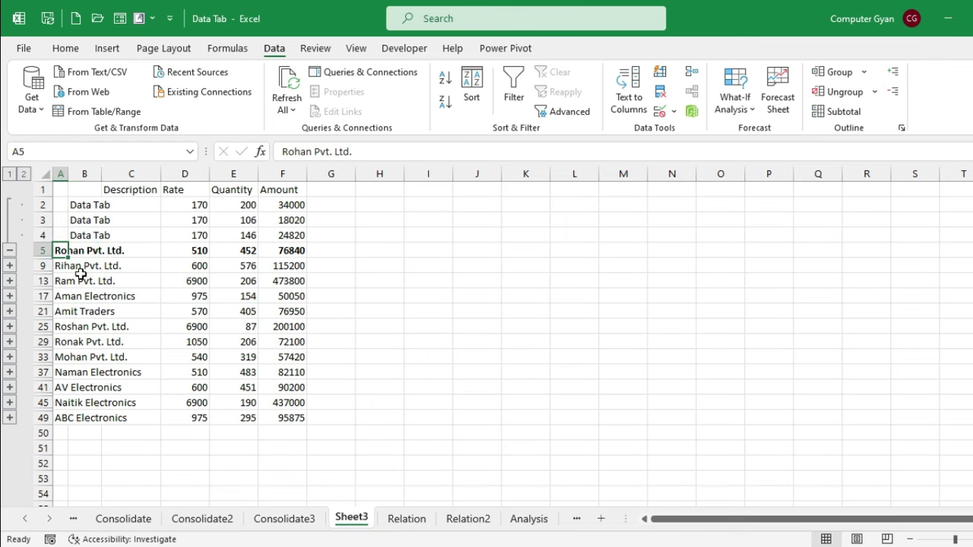
{"action": "left_click", "coordinate": [147, 297]}
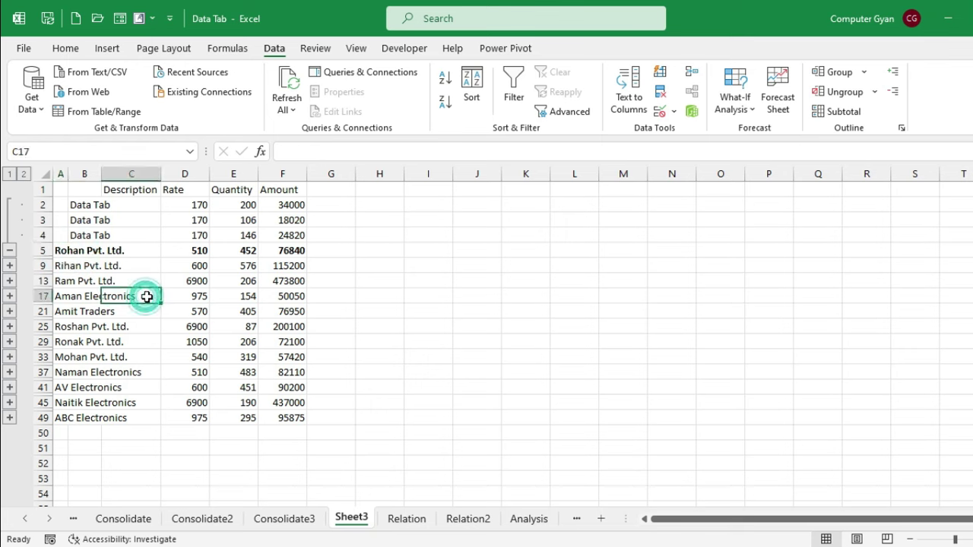
Expand the Rihan Pvt. Ltd., Ram Pvt. Ltd. and Aman Electronics groups and bold their summary rows.
{"action": "left_click", "coordinate": [9, 266]}
{"action": "left_click", "coordinate": [10, 327]}
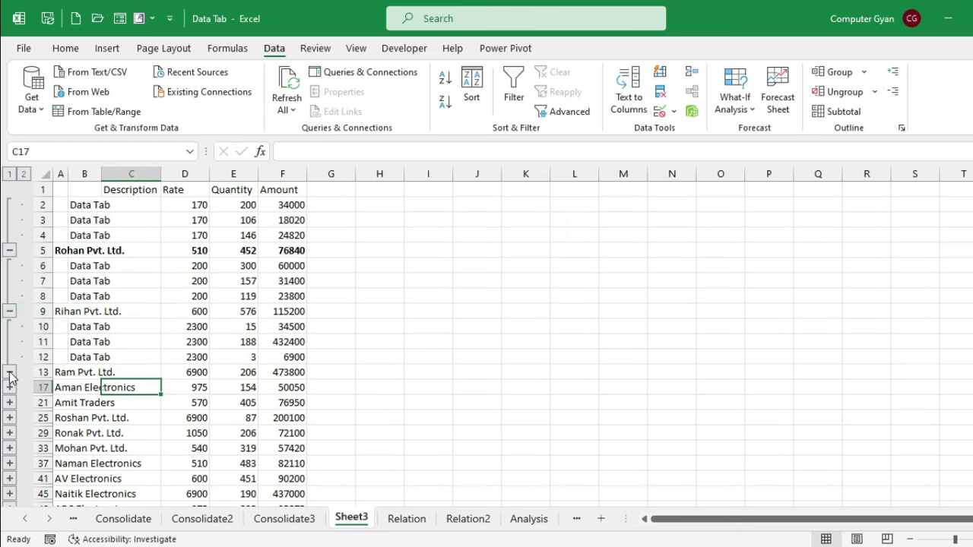
{"action": "left_click", "coordinate": [9, 387]}
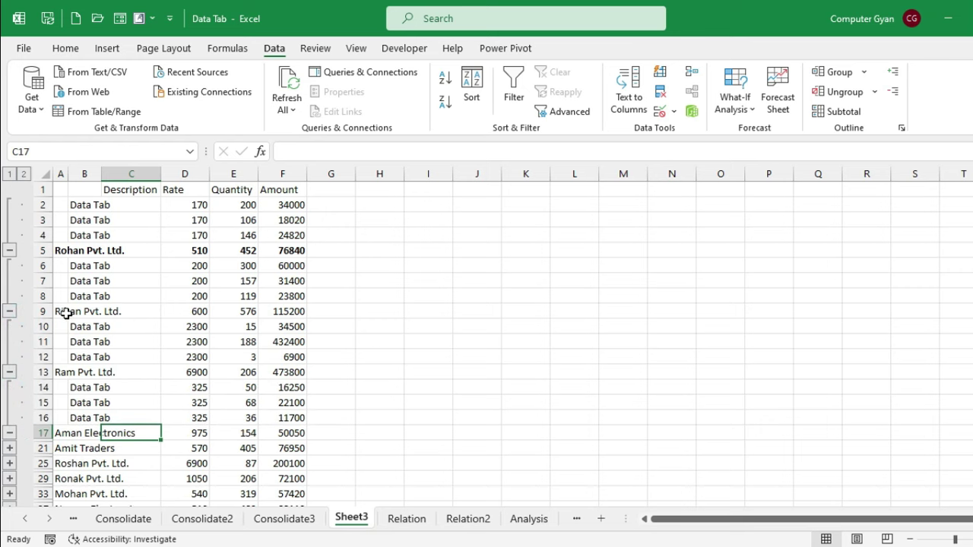
{"action": "left_click_drag", "start_coordinate": [66, 312], "coordinate": [291, 311]}
{"action": "key", "text": "ctrl+b"}
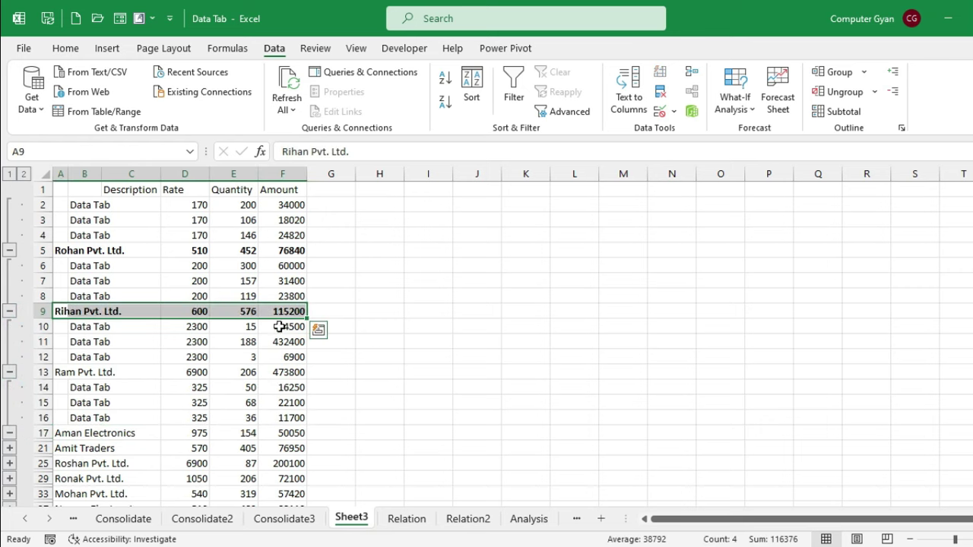
{"action": "left_click_drag", "start_coordinate": [62, 373], "coordinate": [291, 373]}
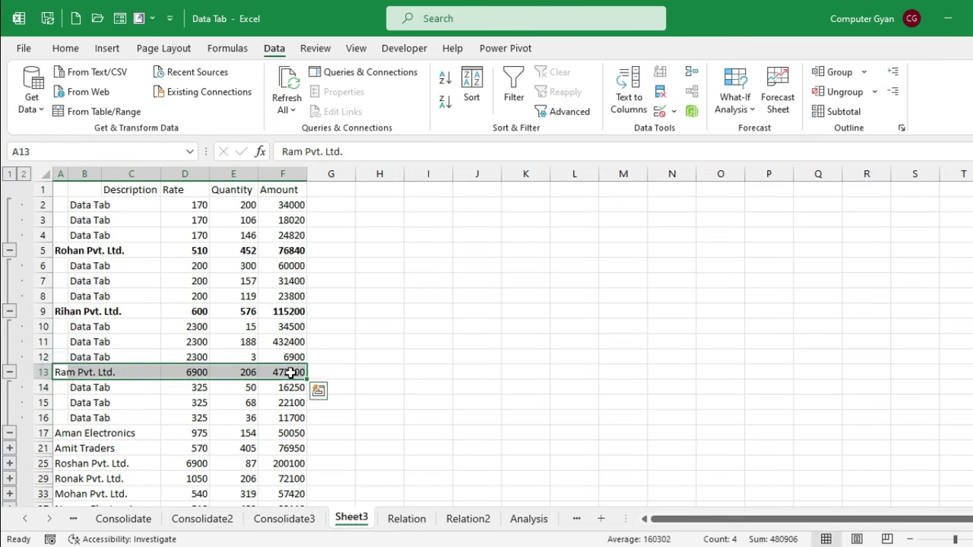
{"action": "key", "text": "ctrl+b"}
{"action": "left_click_drag", "start_coordinate": [66, 433], "coordinate": [278, 431]}
{"action": "key", "text": "ctrl+b"}
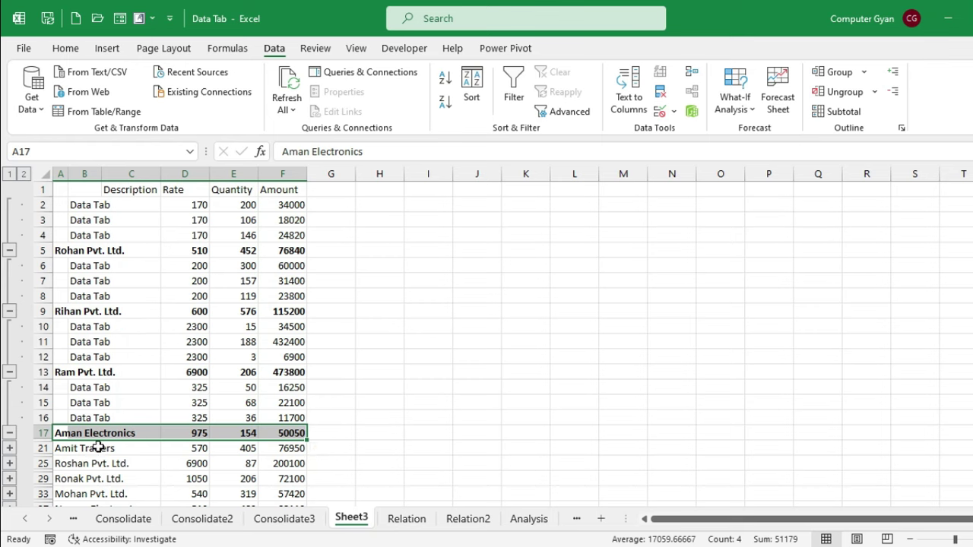
Expand the Amit Traders group and select its summary row.
{"action": "left_click", "coordinate": [9, 449]}
{"action": "left_click_drag", "start_coordinate": [59, 493], "coordinate": [303, 492]}
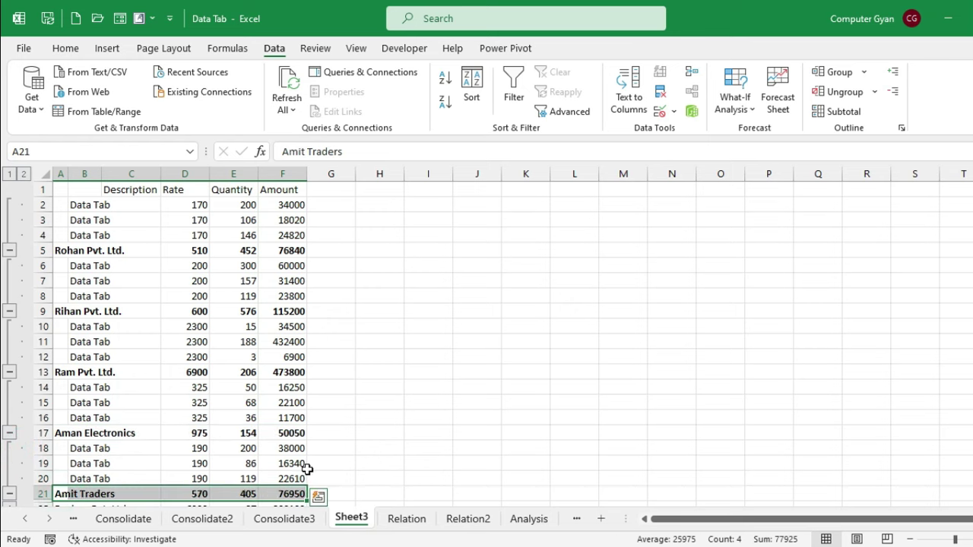
{"action": "left_click", "coordinate": [421, 384]}
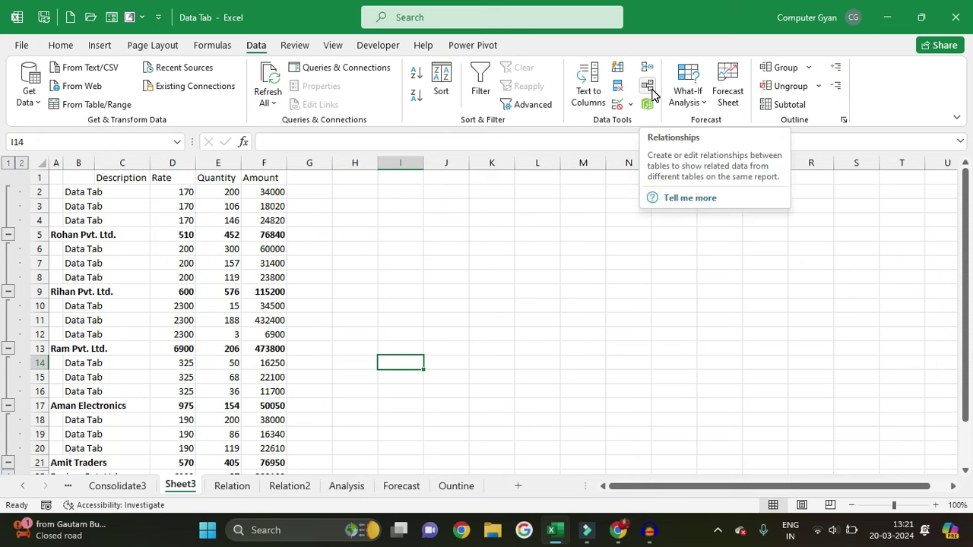
Format the Relation sheet's A1:C13 Clients, Description and Quantity range as a table with headers.
{"action": "left_click", "coordinate": [554, 333]}
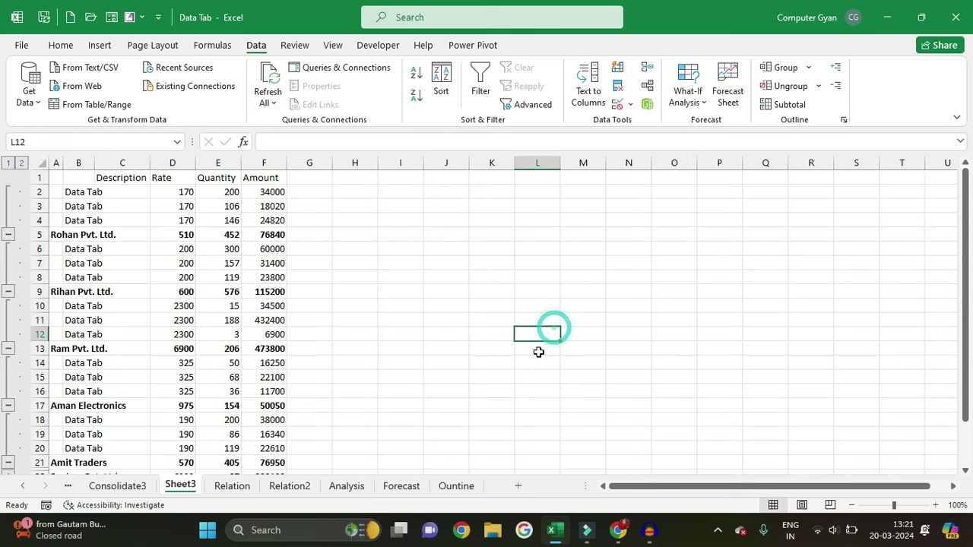
{"action": "left_click", "coordinate": [232, 486]}
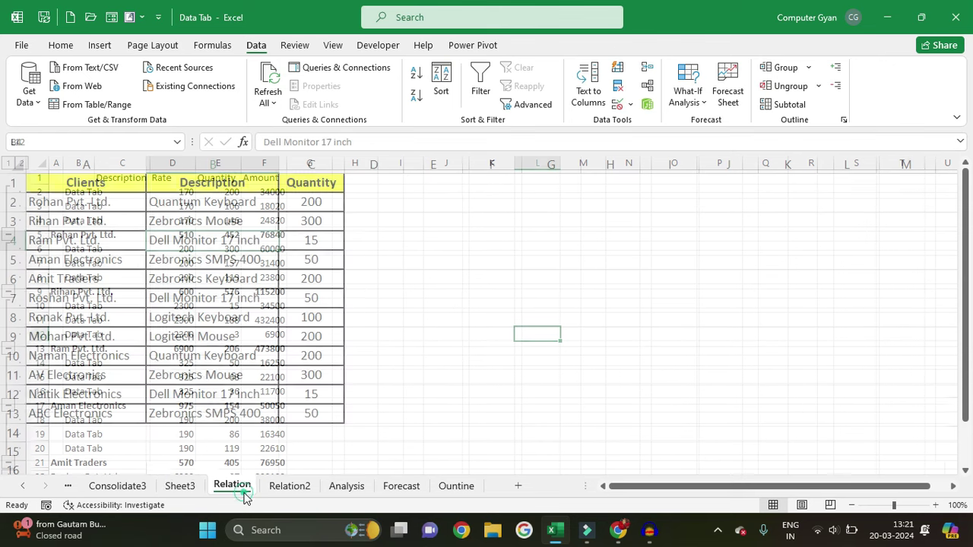
{"action": "left_click", "coordinate": [300, 490]}
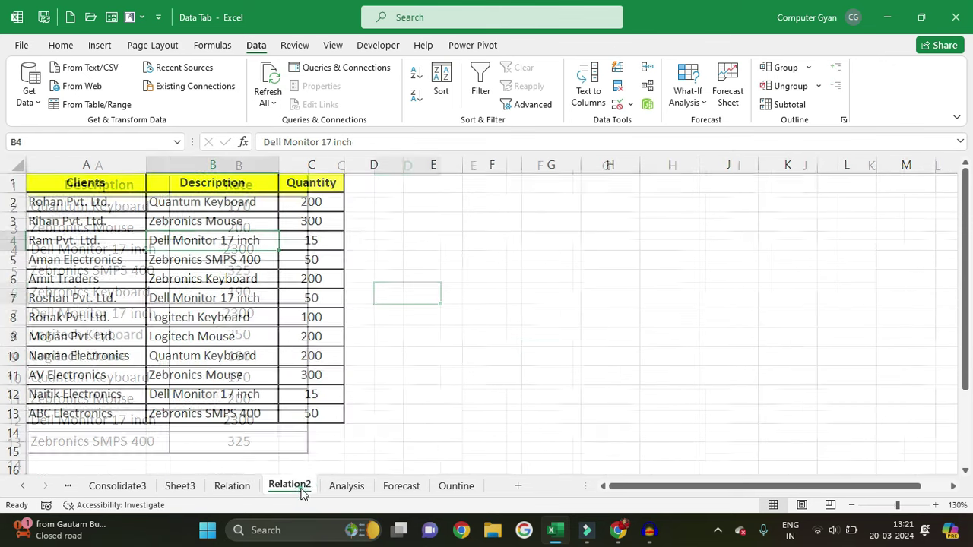
{"action": "left_click", "coordinate": [241, 492]}
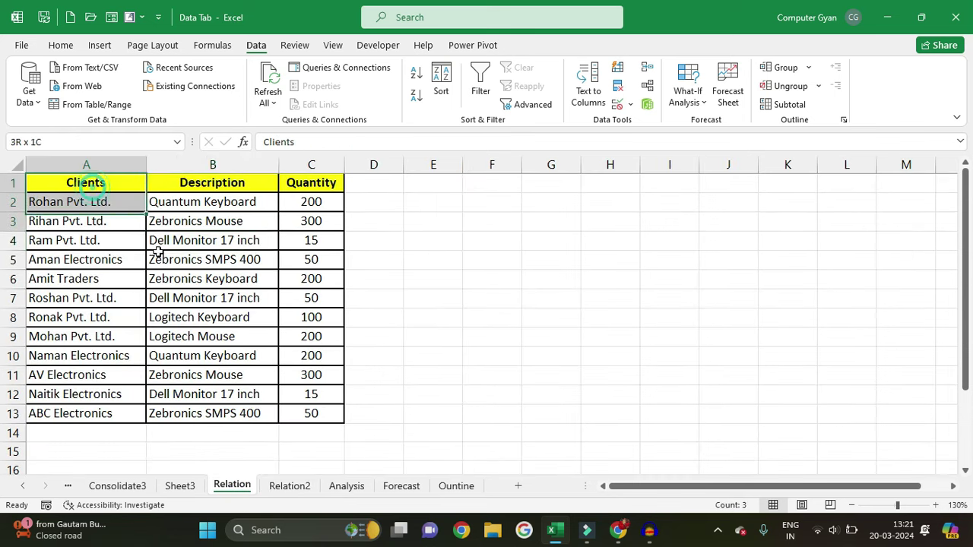
{"action": "left_click_drag", "start_coordinate": [87, 184], "coordinate": [304, 410]}
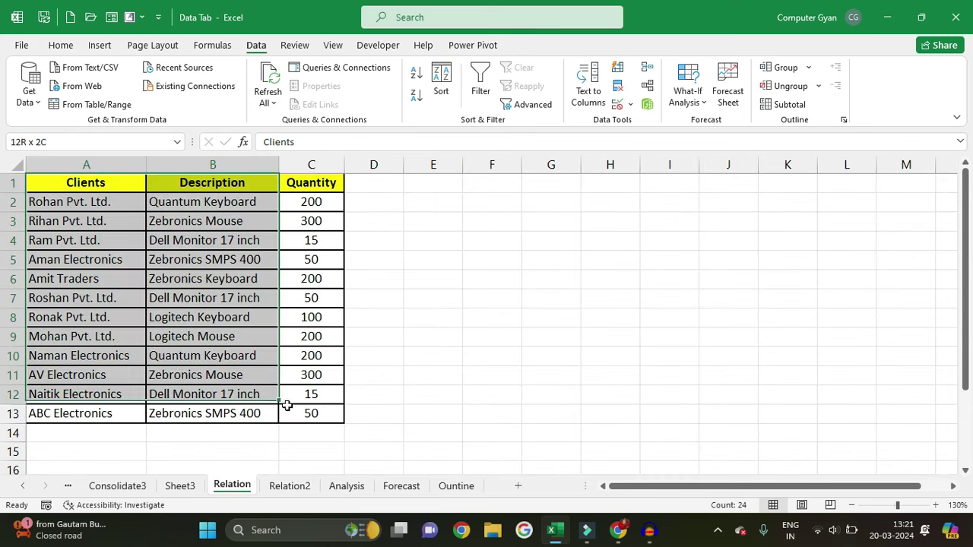
{"action": "left_click", "coordinate": [98, 45]}
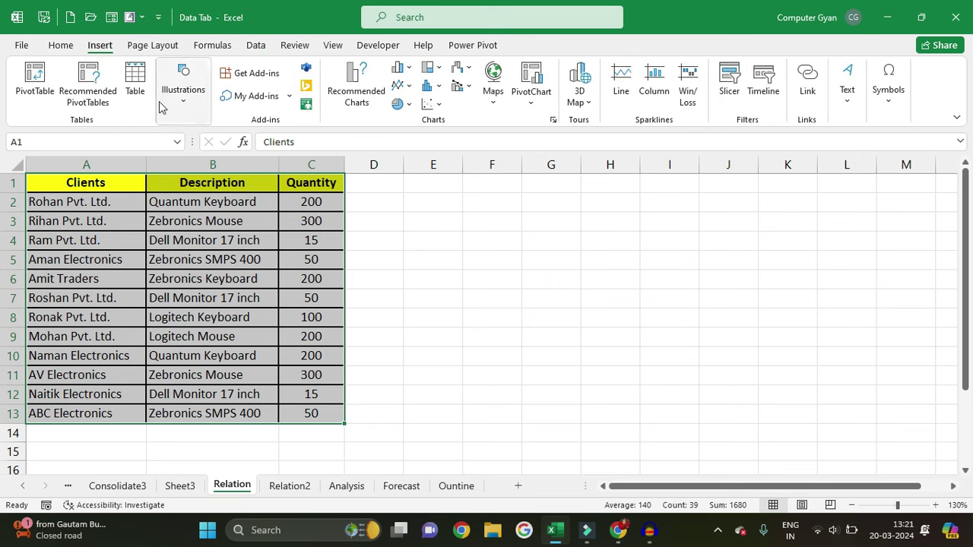
{"action": "left_click", "coordinate": [134, 88]}
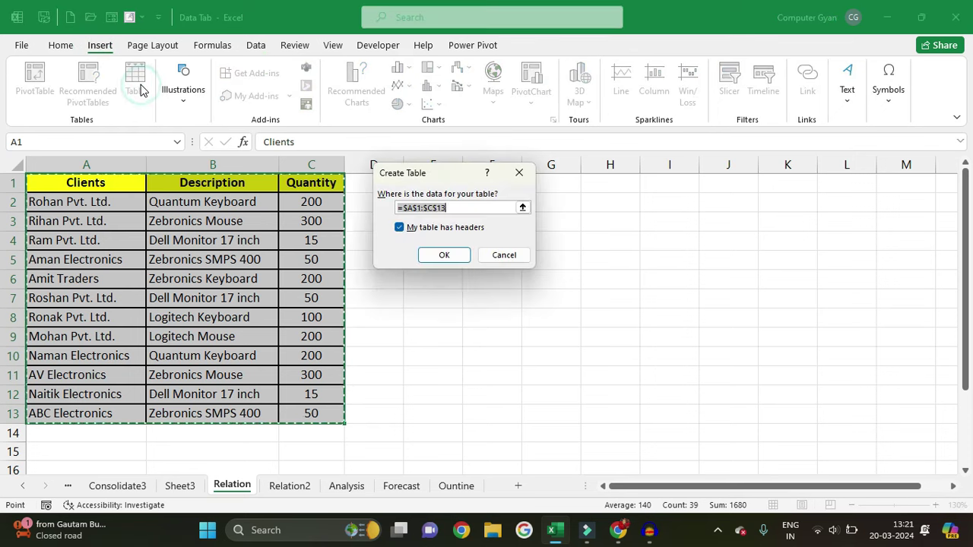
{"action": "left_click", "coordinate": [445, 256]}
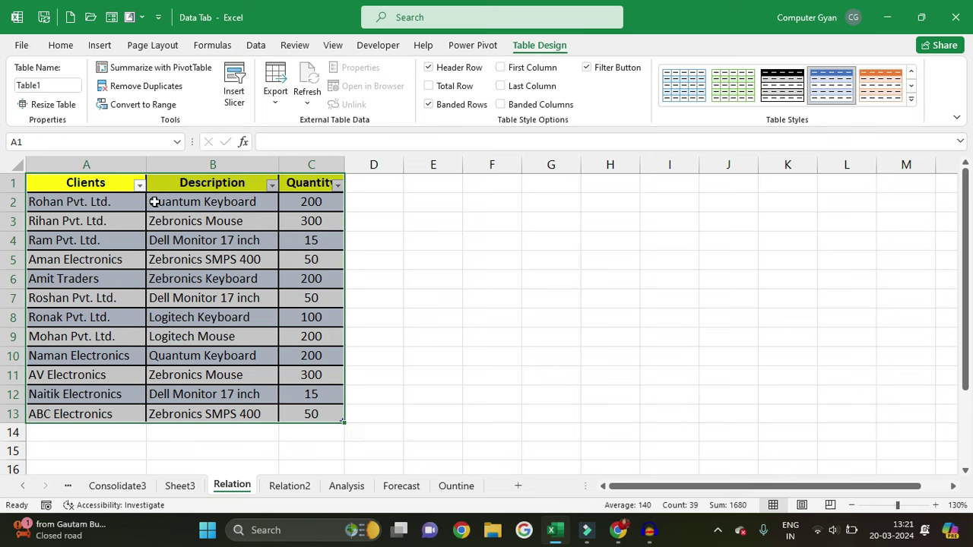
Rename the new table to relation_1.
{"action": "left_click", "coordinate": [53, 85]}
{"action": "key", "text": "BackSpace"}
{"action": "type", "text": "relation_1"}
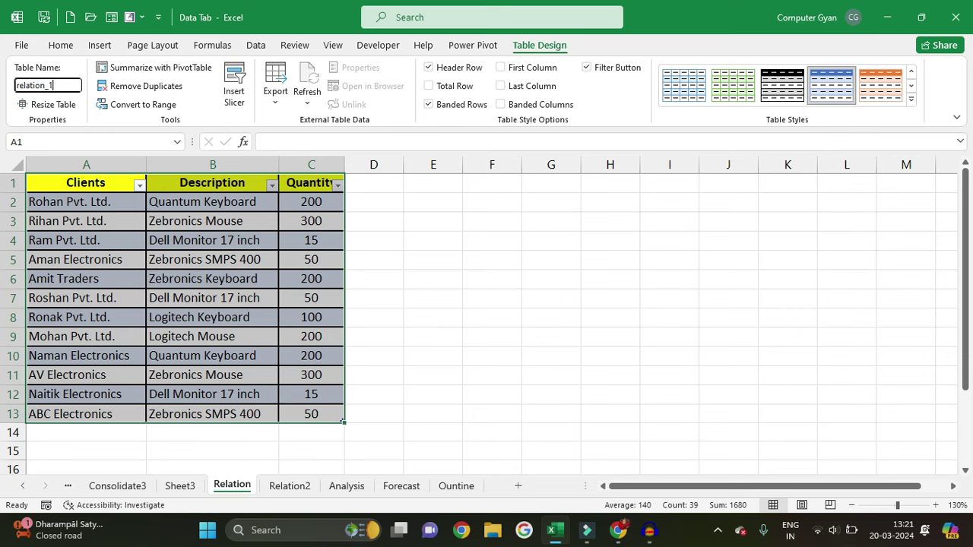
{"action": "left_click", "coordinate": [398, 243]}
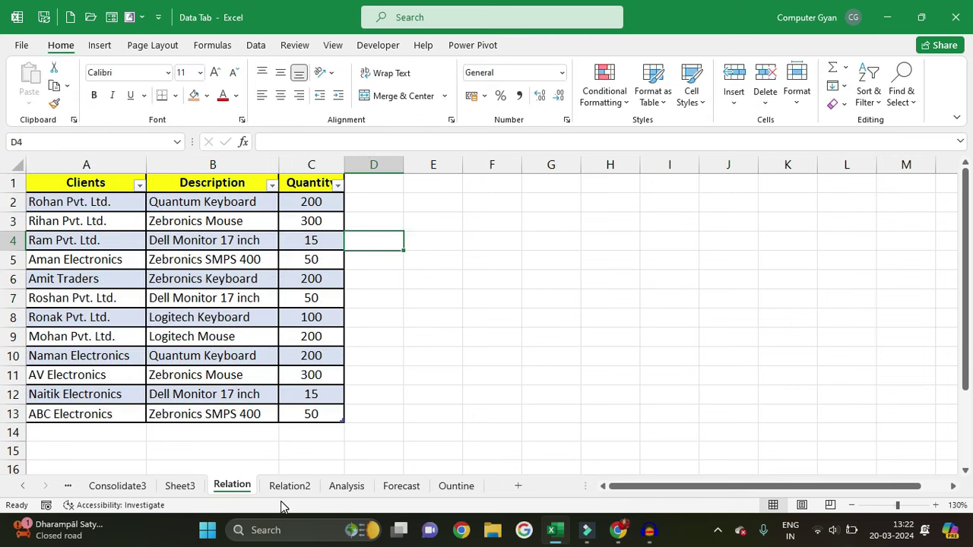
Format Relation2's Description and Rate range A1:B13 as a table with headers.
{"action": "left_click", "coordinate": [282, 489]}
{"action": "left_click_drag", "start_coordinate": [102, 187], "coordinate": [266, 445]}
{"action": "left_click", "coordinate": [107, 52]}
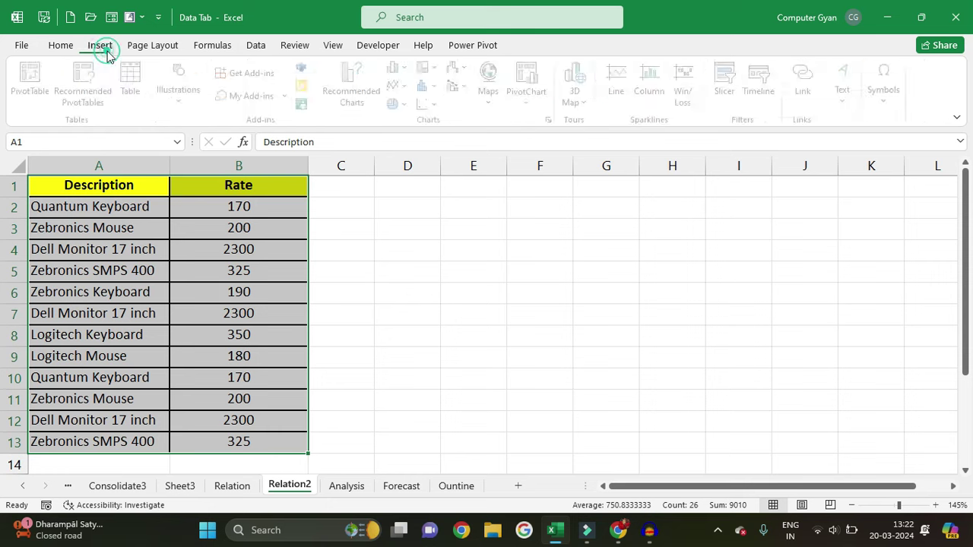
{"action": "left_click", "coordinate": [133, 80]}
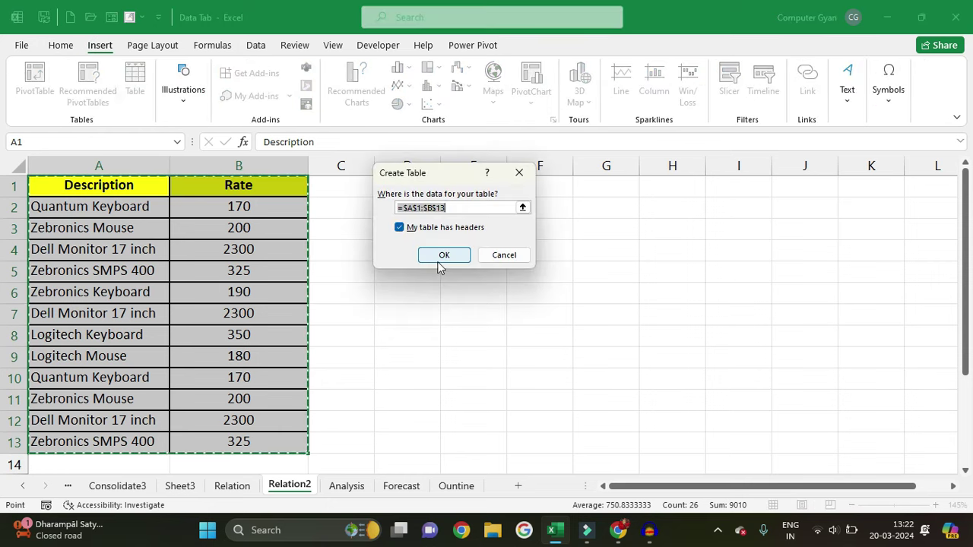
{"action": "left_click", "coordinate": [444, 254]}
{"action": "left_click", "coordinate": [66, 87]}
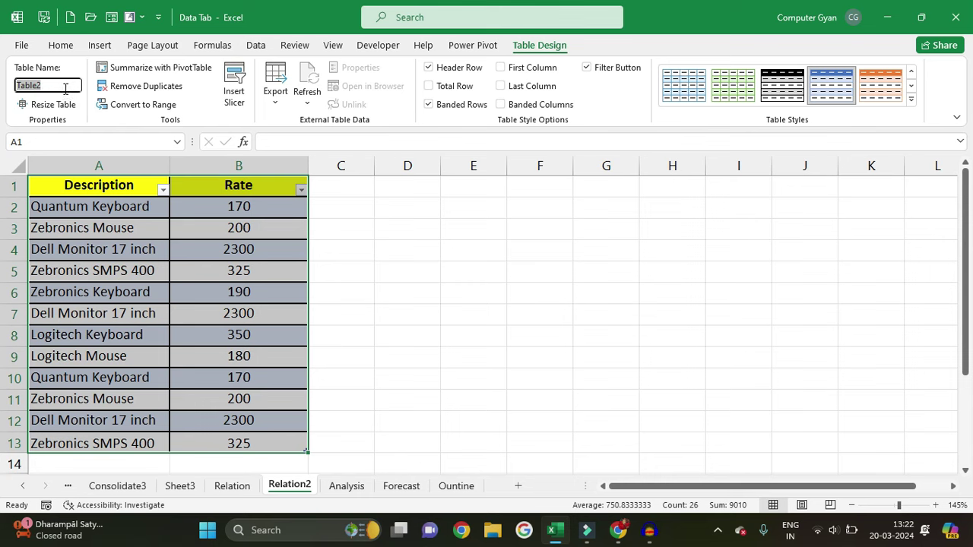
{"action": "key", "text": "BackSpace"}
{"action": "left_click", "coordinate": [405, 264]}
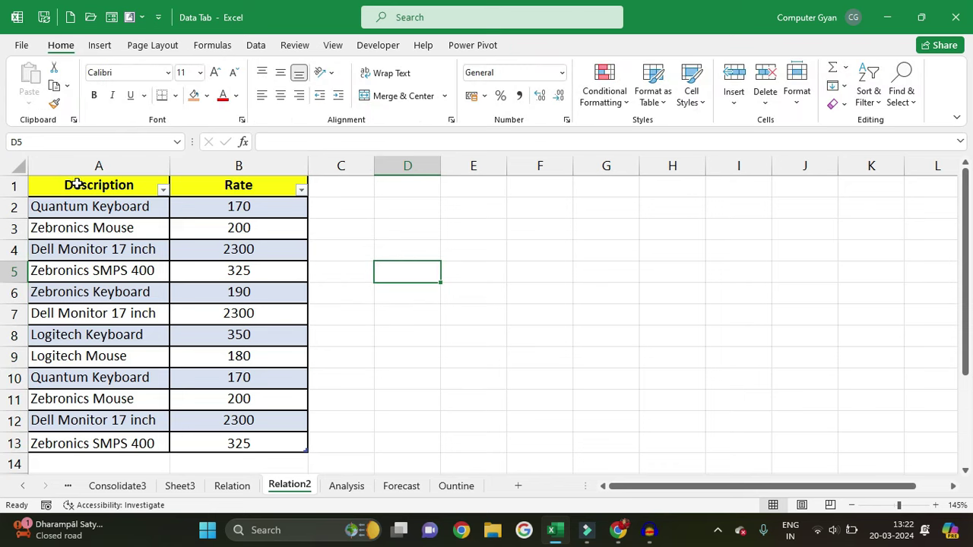
Return to the Relation sheet and select the relation_1 table.
{"action": "left_click_drag", "start_coordinate": [77, 184], "coordinate": [246, 445]}
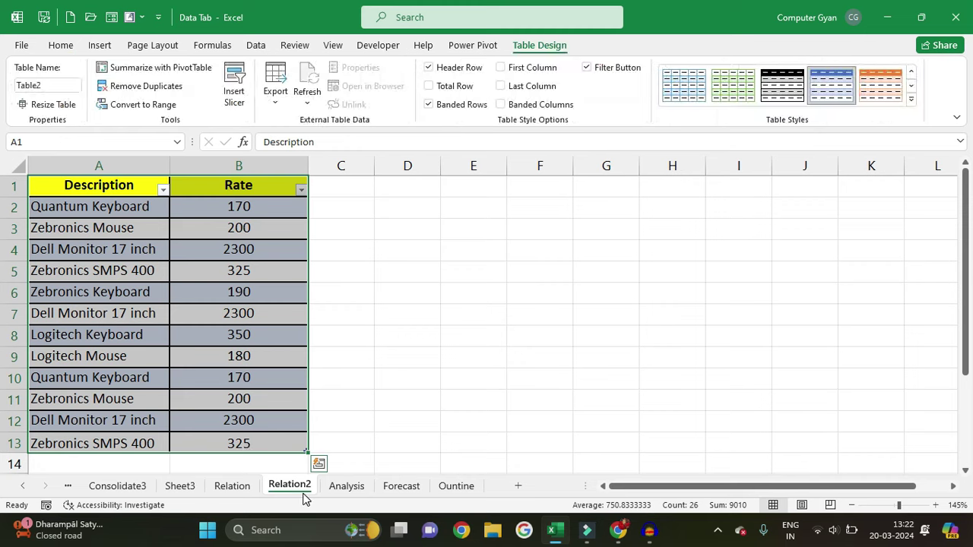
{"action": "left_click", "coordinate": [243, 492]}
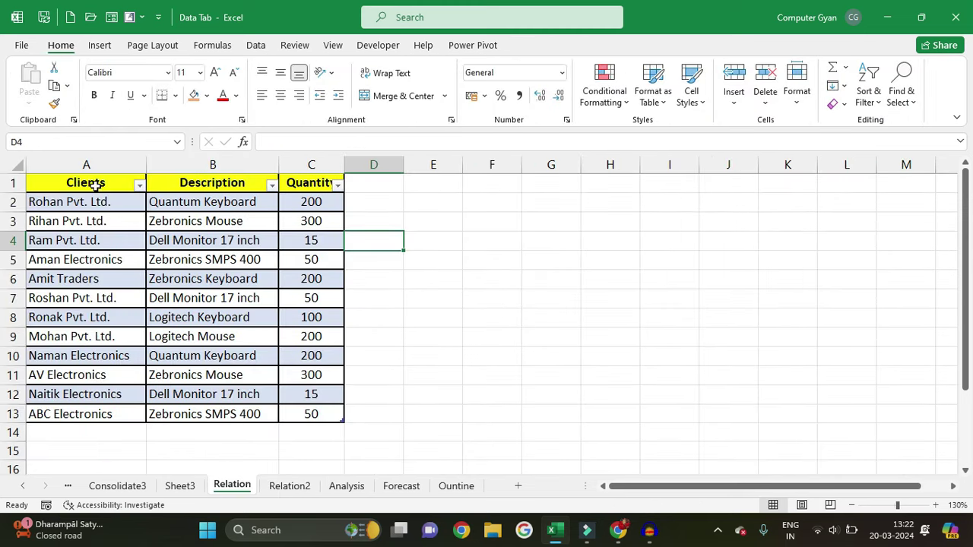
{"action": "left_click_drag", "start_coordinate": [94, 186], "coordinate": [311, 414]}
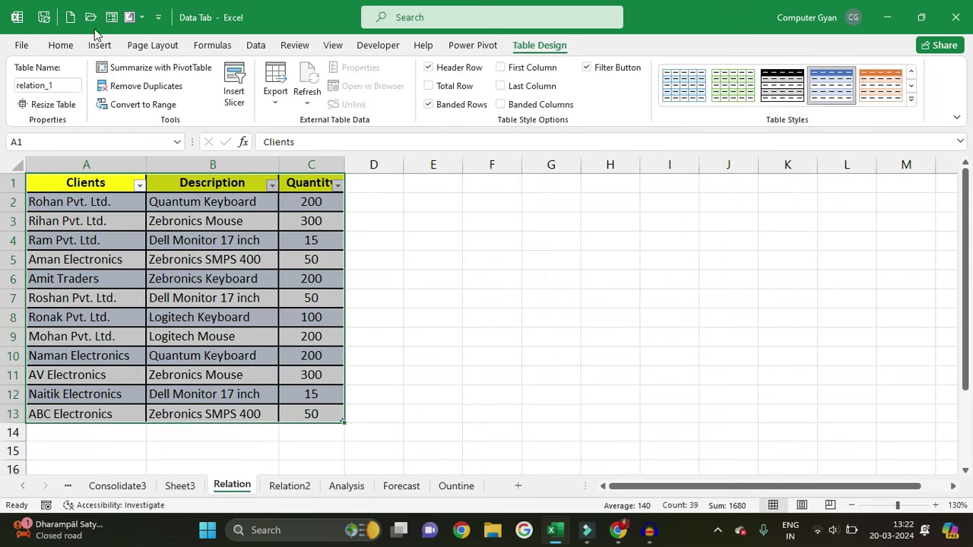
{"action": "left_click", "coordinate": [105, 44]}
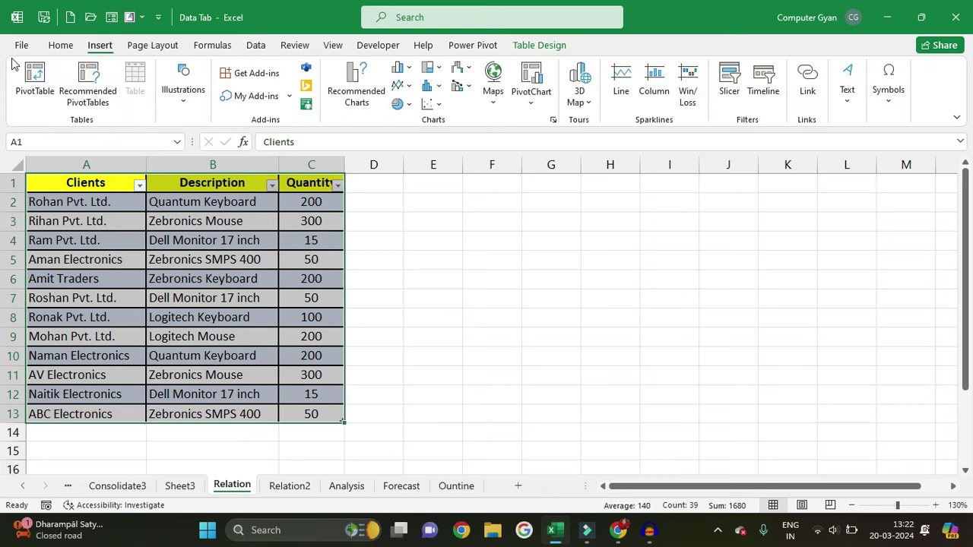
Insert a PivotTable from relation_1 on a new worksheet, adding its data to the Data Model.
{"action": "left_click", "coordinate": [32, 86]}
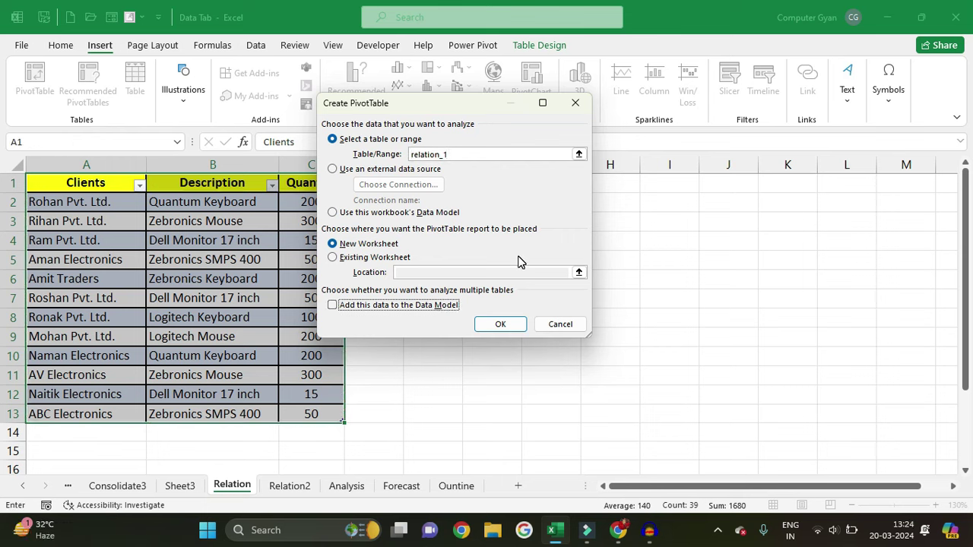
{"action": "left_click", "coordinate": [379, 307]}
{"action": "left_click", "coordinate": [501, 324]}
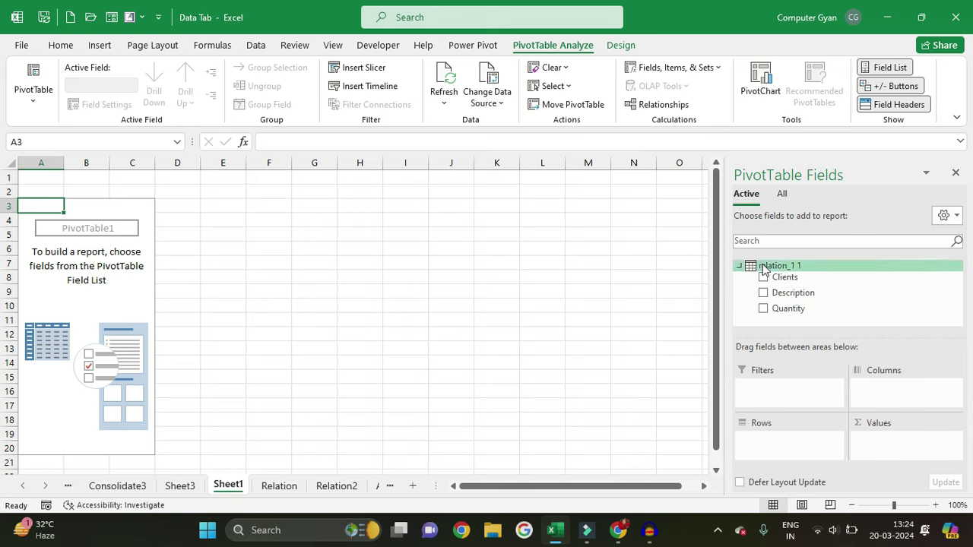
Compare the All and Active field lists and collapse the relation_1 1 fields.
{"action": "left_click", "coordinate": [781, 194]}
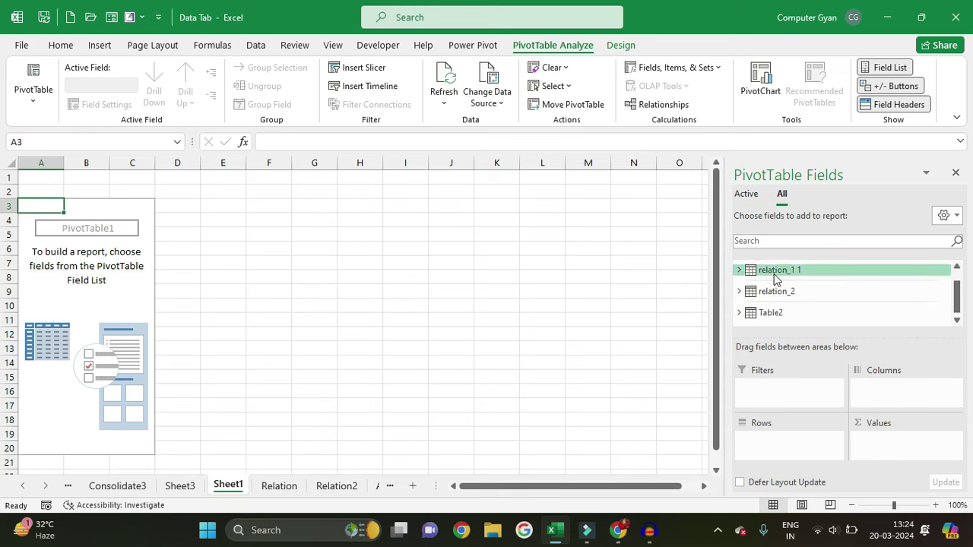
{"action": "scroll", "coordinate": [798, 316], "scroll_direction": "up", "scroll_amount": 1}
{"action": "scroll", "coordinate": [800, 316], "scroll_direction": "down", "scroll_amount": 1}
{"action": "scroll", "coordinate": [800, 316], "scroll_direction": "up", "scroll_amount": 1}
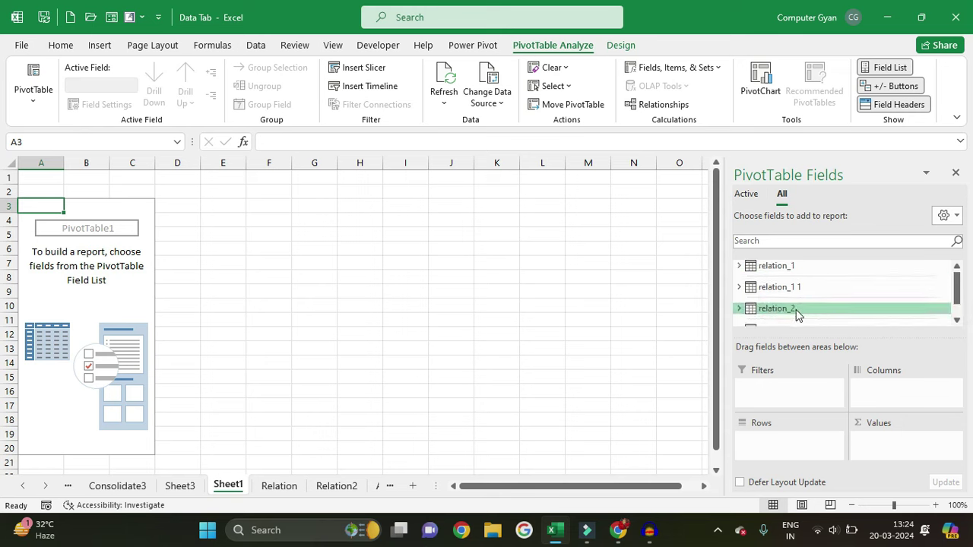
{"action": "scroll", "coordinate": [799, 315], "scroll_direction": "down", "scroll_amount": 1}
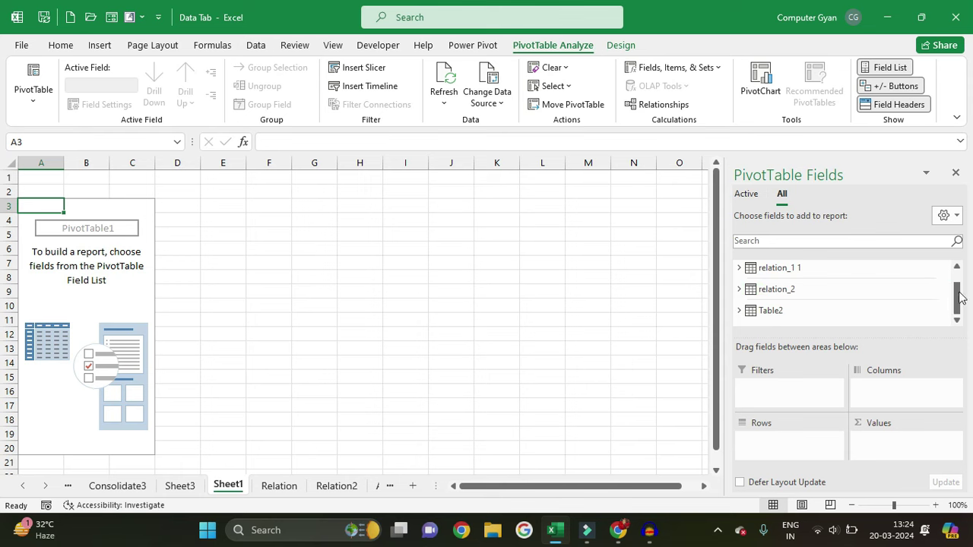
{"action": "scroll", "coordinate": [935, 281], "scroll_direction": "up", "scroll_amount": 1}
{"action": "left_click", "coordinate": [745, 194]}
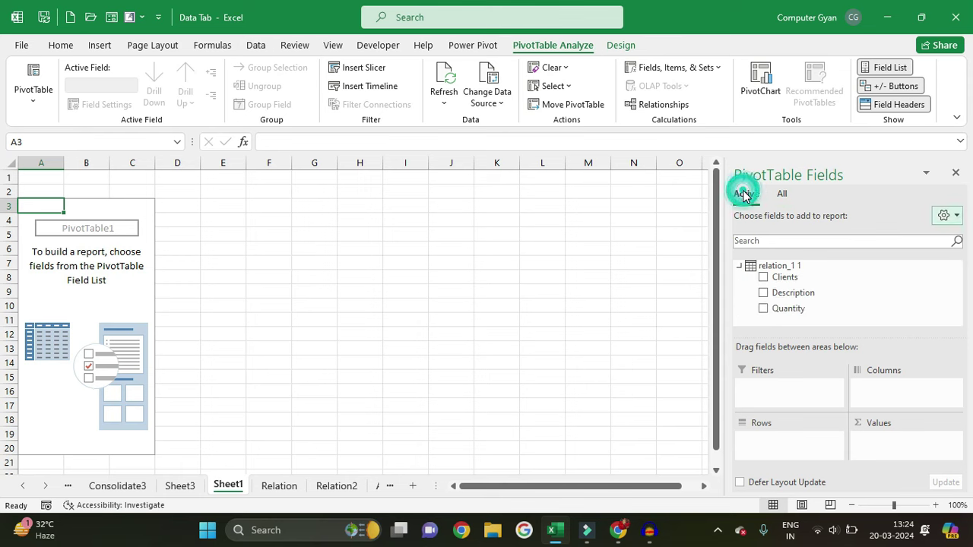
{"action": "left_click", "coordinate": [739, 266]}
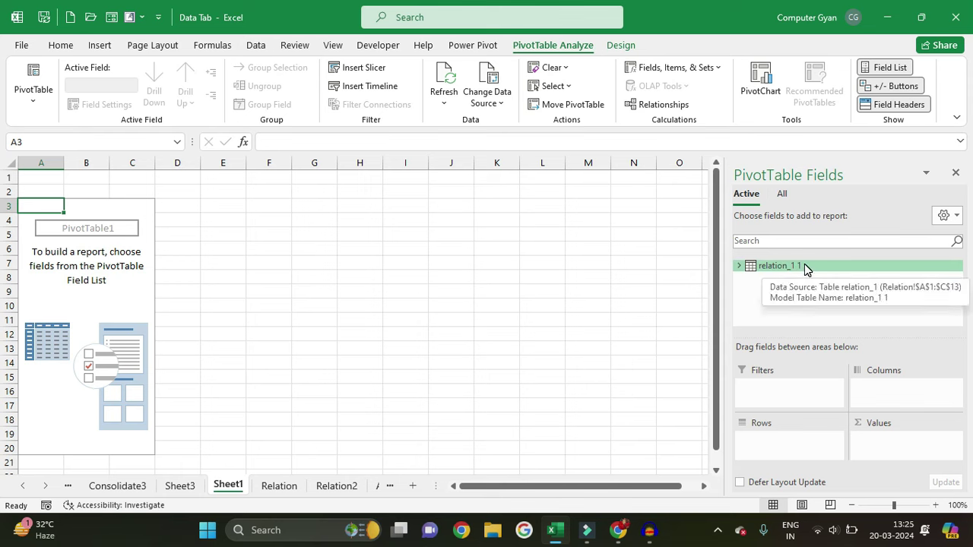
{"action": "mouse_move", "coordinate": [780, 266]}
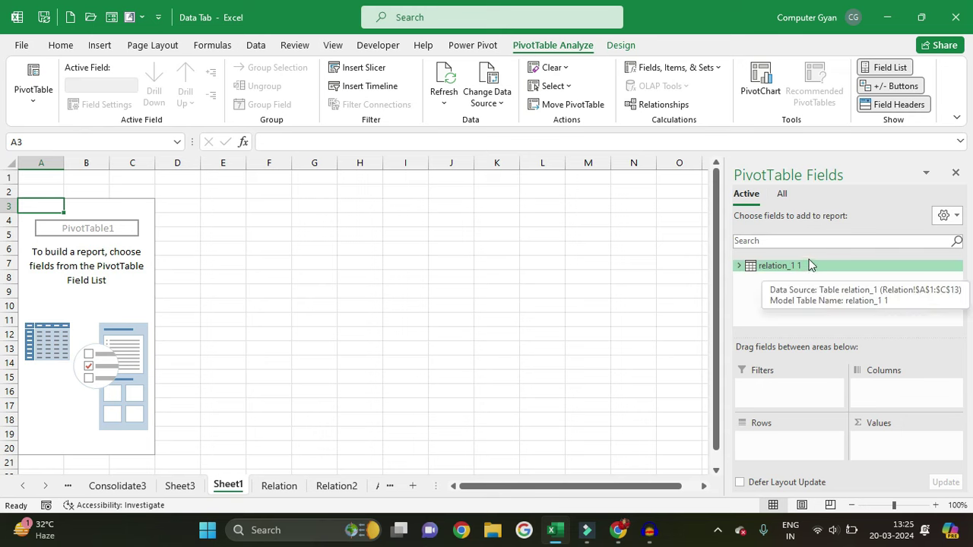
Expand relation_2 under All and show it in the Active field list.
{"action": "left_click", "coordinate": [783, 193]}
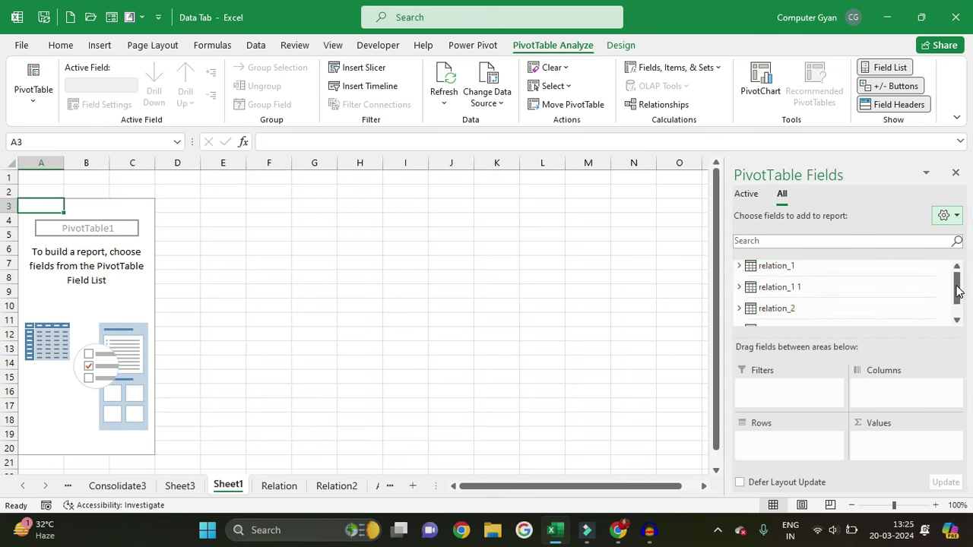
{"action": "left_click_drag", "start_coordinate": [957, 287], "coordinate": [937, 315]}
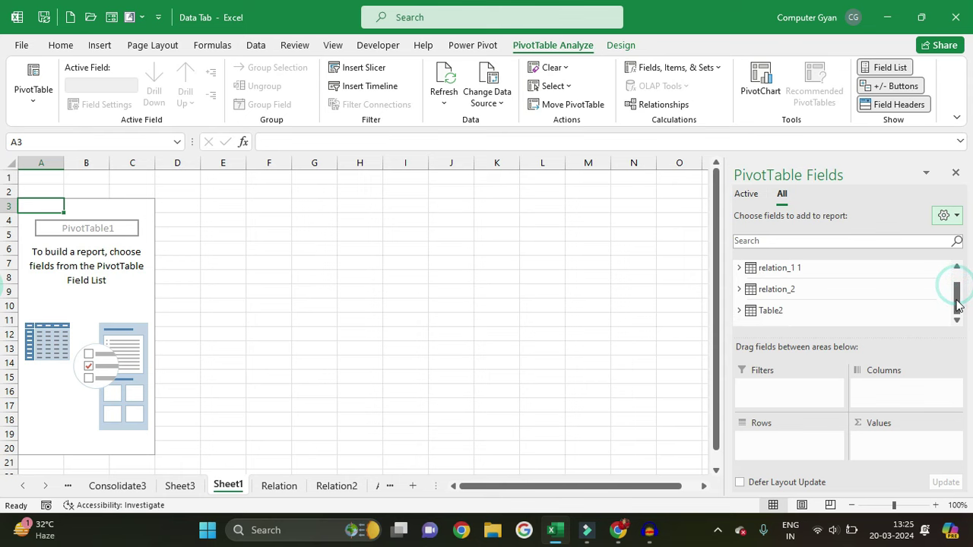
{"action": "left_click", "coordinate": [843, 288]}
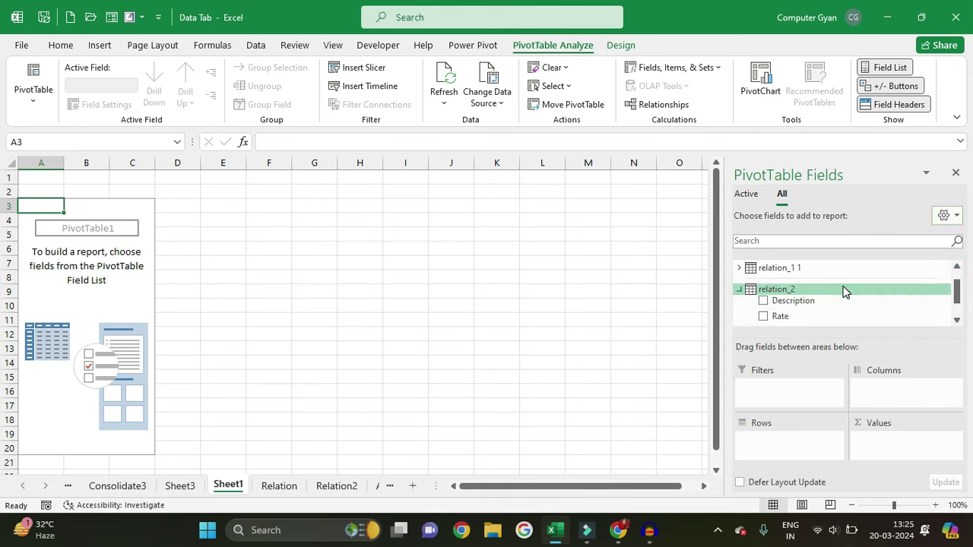
{"action": "mouse_move", "coordinate": [957, 292]}
{"action": "left_mouse_down"}
{"action": "mouse_move", "coordinate": [959, 302]}
{"action": "mouse_move", "coordinate": [802, 300]}
{"action": "left_mouse_up"}
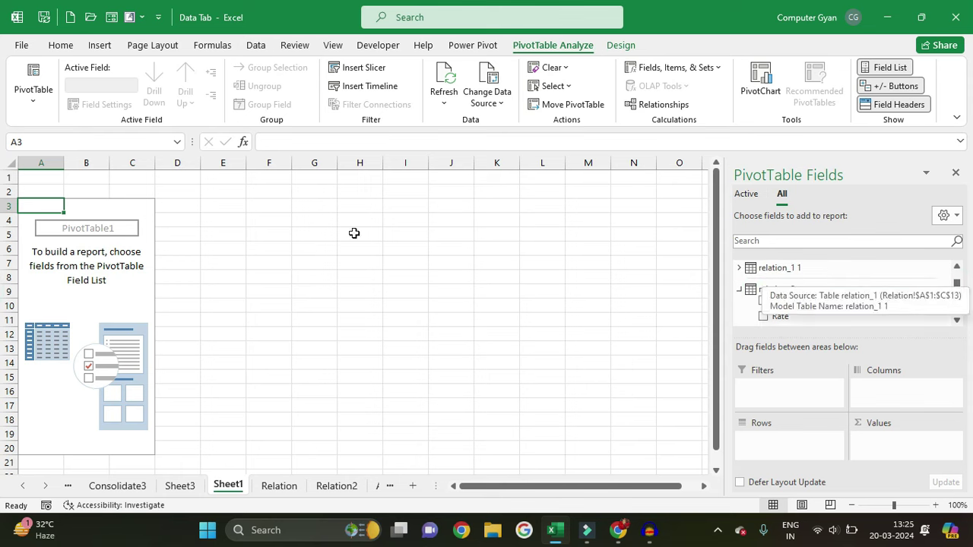
{"action": "right_click", "coordinate": [809, 295]}
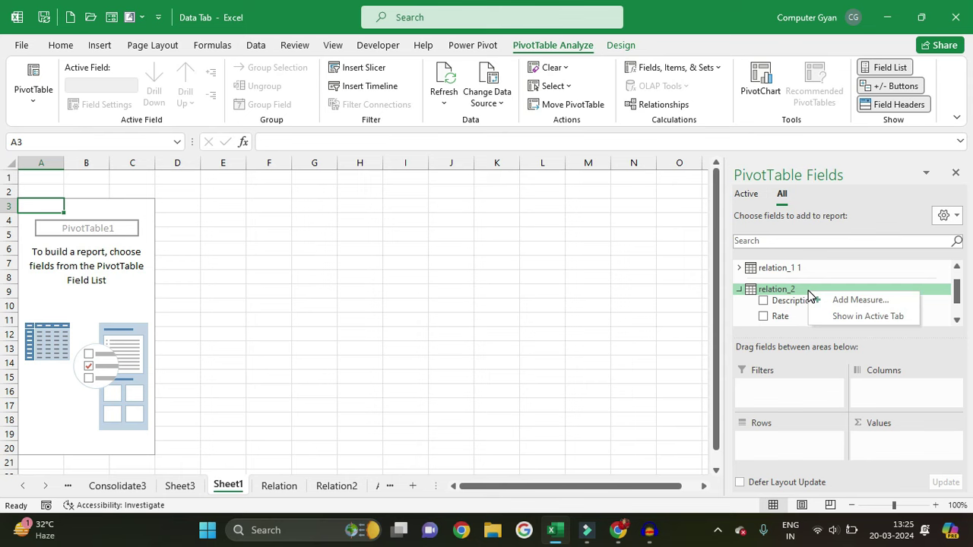
{"action": "left_click", "coordinate": [873, 316]}
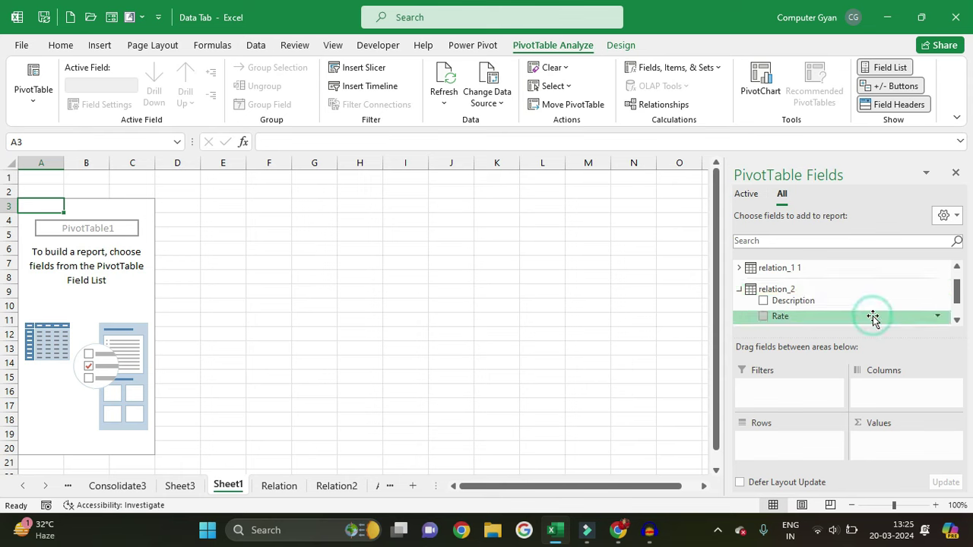
{"action": "left_click", "coordinate": [746, 193]}
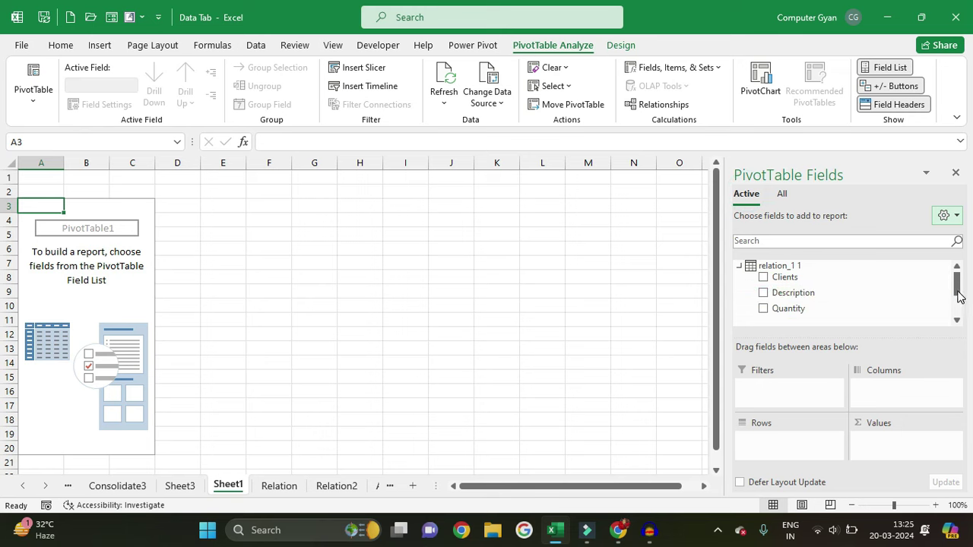
Add relation_1 1's Description field to the pivot rows.
{"action": "left_click_drag", "start_coordinate": [957, 288], "coordinate": [960, 308]}
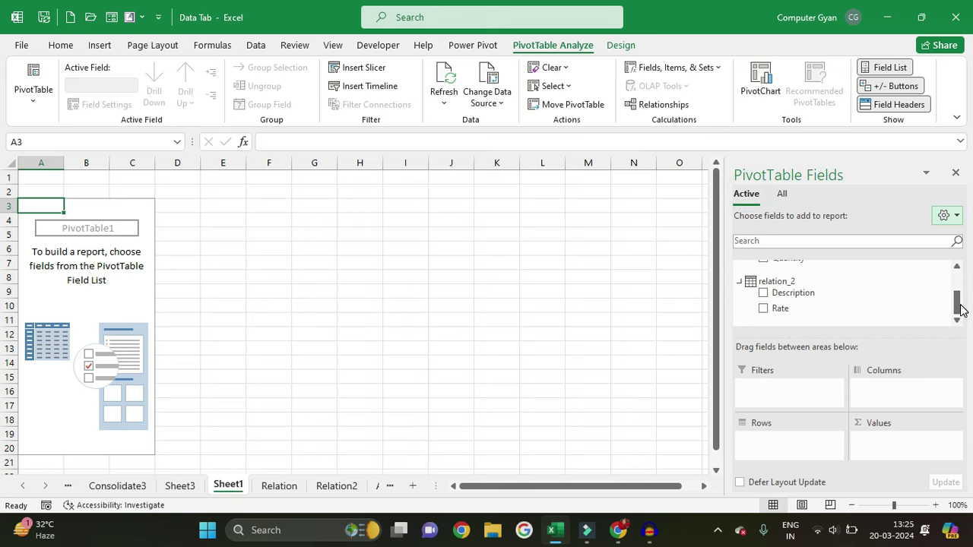
{"action": "left_click_drag", "start_coordinate": [960, 305], "coordinate": [959, 285]}
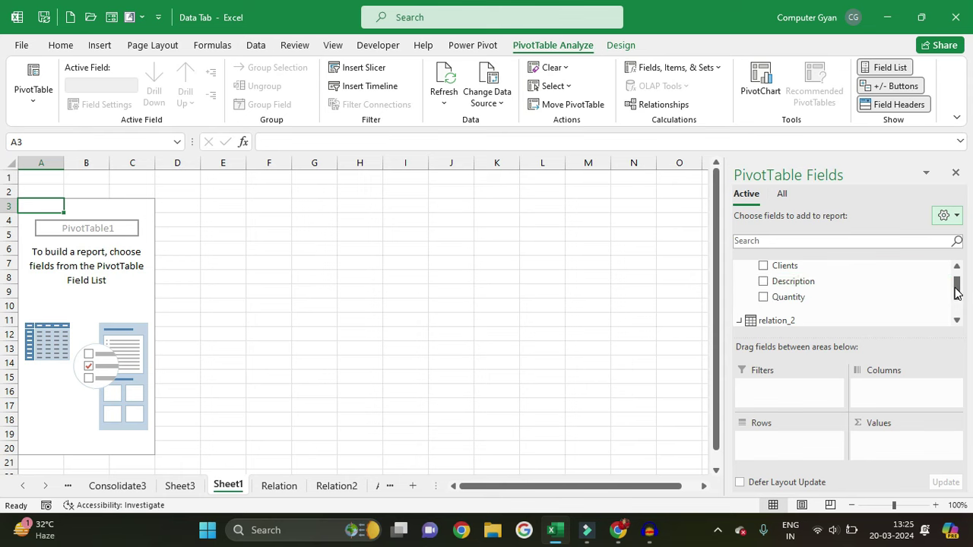
{"action": "left_click", "coordinate": [763, 282]}
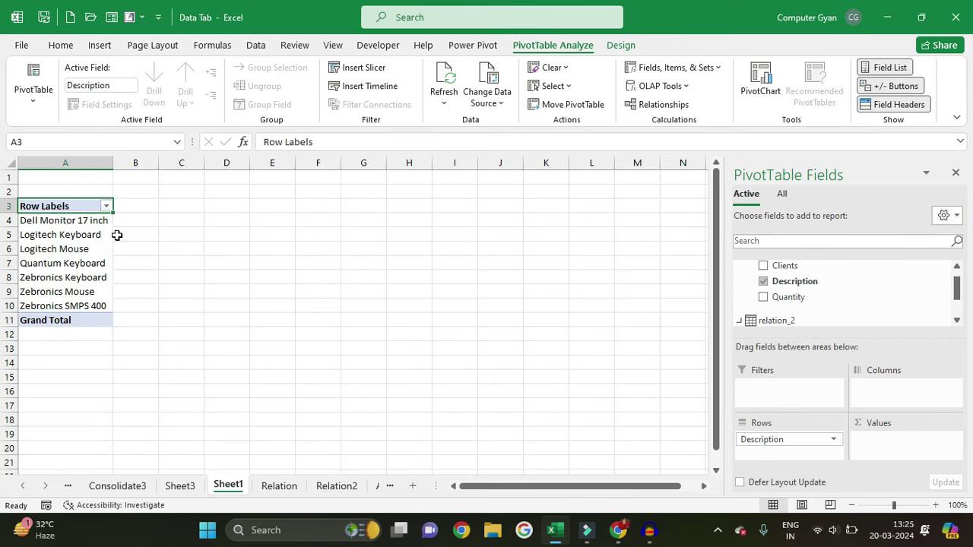
Review the Relation sheet's Clients, Description and Quantity columns, then move to Relation2.
{"action": "left_click", "coordinate": [280, 486]}
{"action": "left_click_drag", "start_coordinate": [93, 202], "coordinate": [76, 395]}
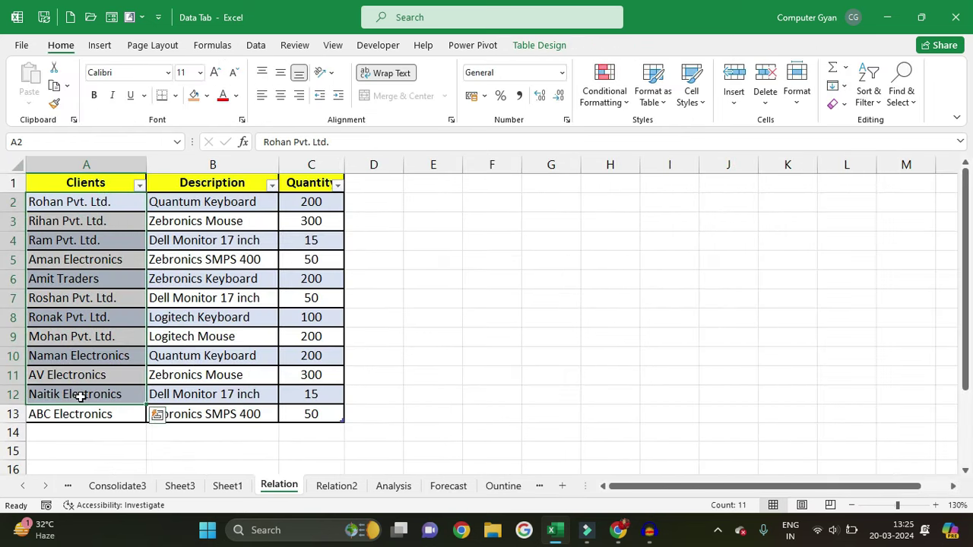
{"action": "left_click", "coordinate": [196, 201]}
{"action": "left_click_drag", "start_coordinate": [196, 201], "coordinate": [209, 374]}
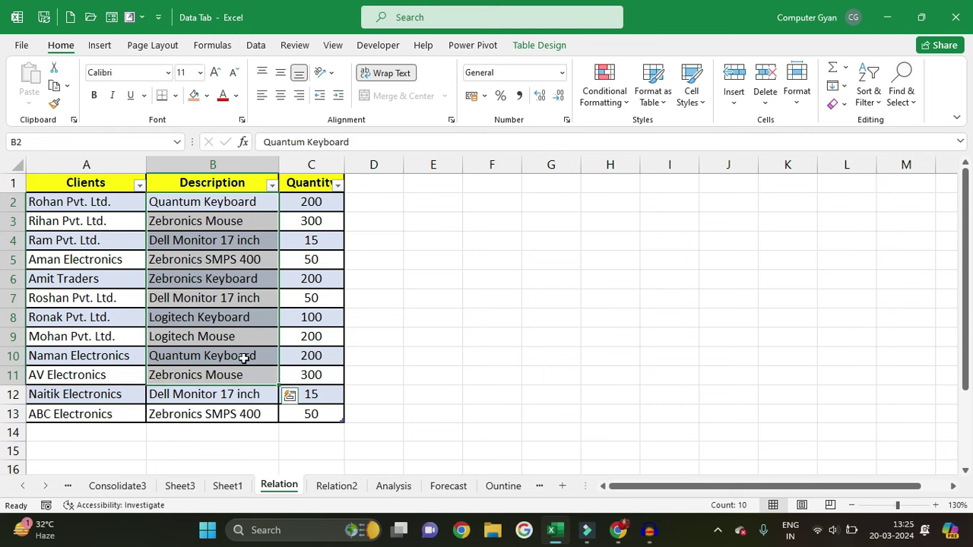
{"action": "left_click_drag", "start_coordinate": [310, 202], "coordinate": [320, 374]}
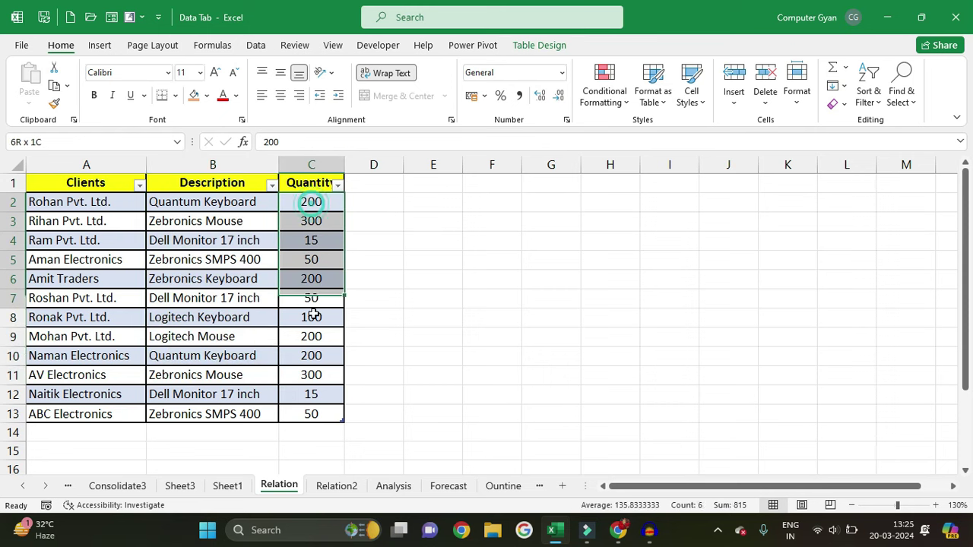
{"action": "left_click", "coordinate": [323, 487]}
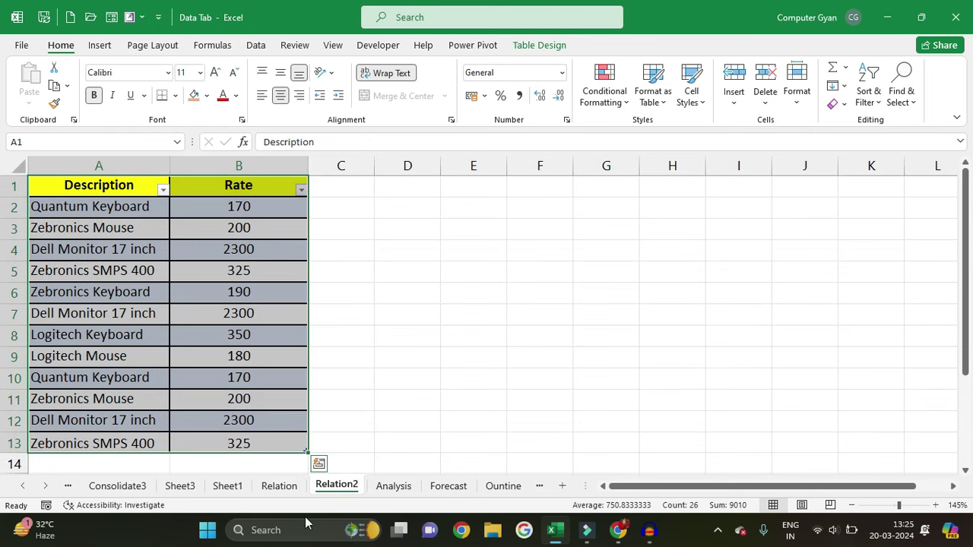
Add Sum of Quantity and Sum of Rate from relation_2 to the Sheet1 PivotTable.
{"action": "left_click", "coordinate": [230, 488]}
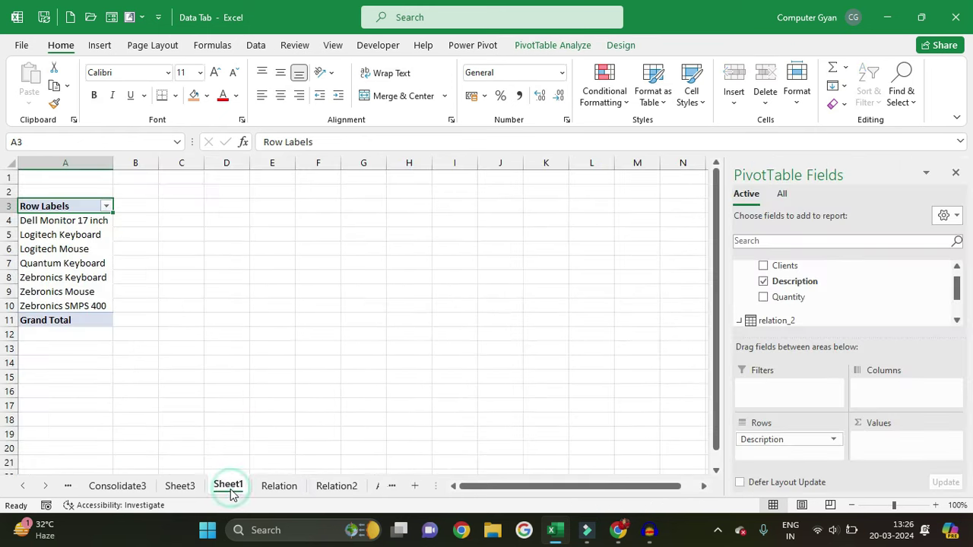
{"action": "left_click", "coordinate": [764, 298]}
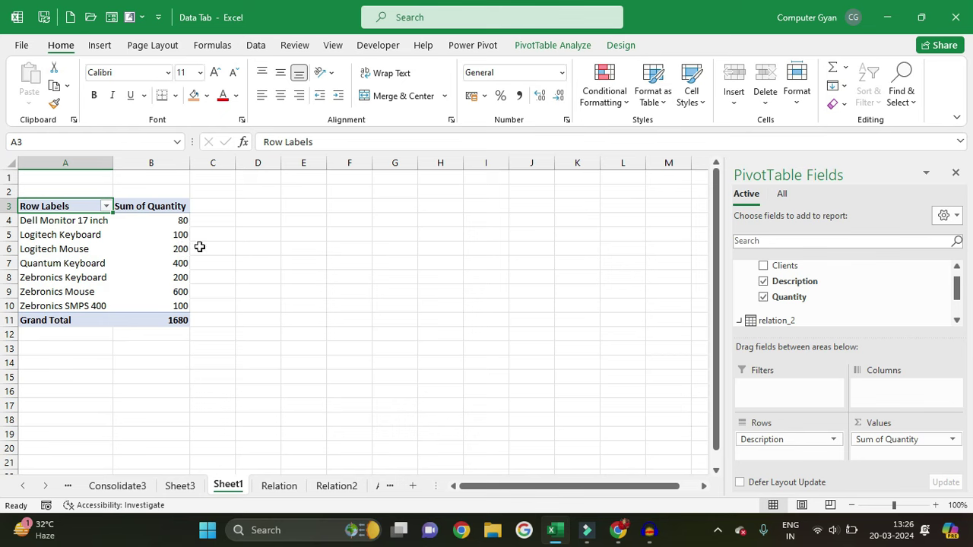
{"action": "left_click_drag", "start_coordinate": [957, 295], "coordinate": [957, 305]}
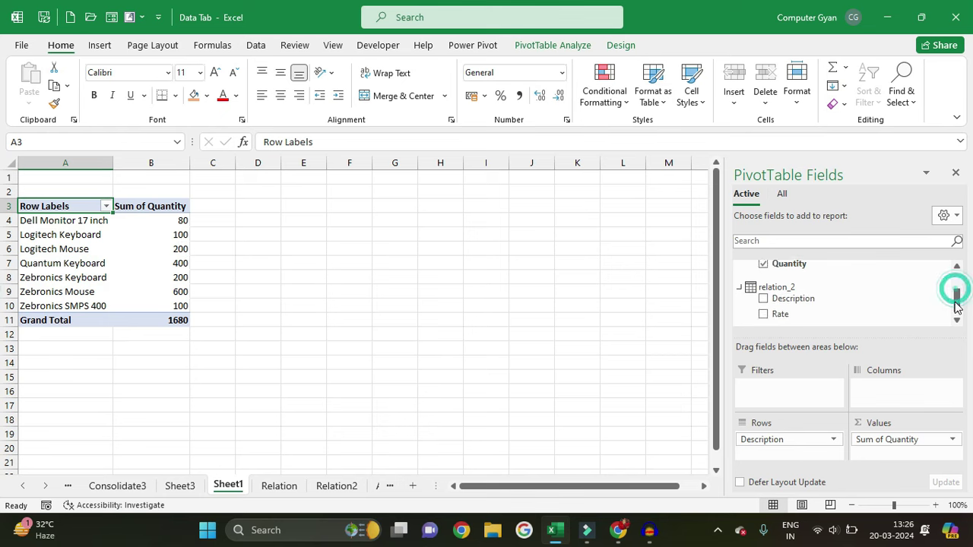
{"action": "left_click", "coordinate": [763, 309]}
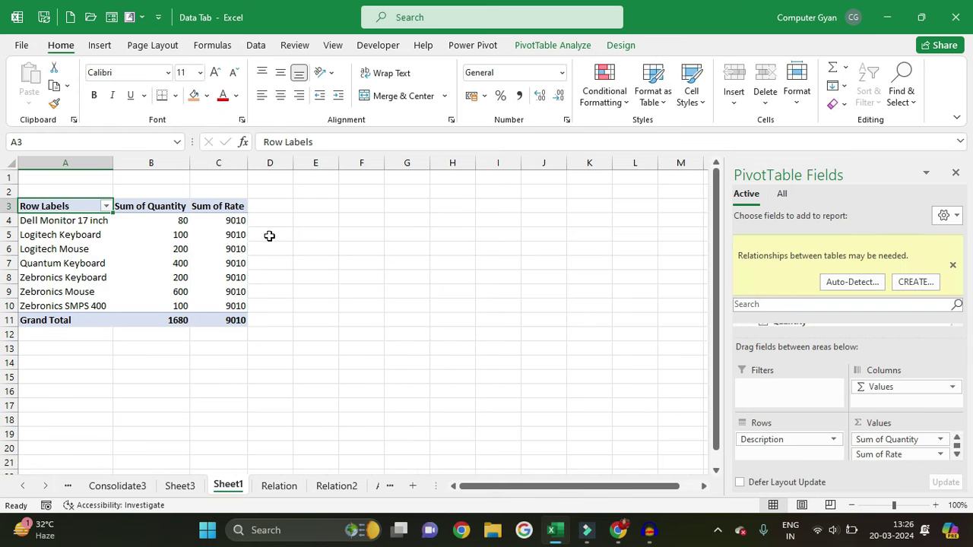
{"action": "scroll", "coordinate": [269, 236], "scroll_direction": "up", "scroll_amount": 3, "text": "ctrl"}
{"action": "scroll", "coordinate": [301, 259], "scroll_direction": "up", "scroll_amount": 1}
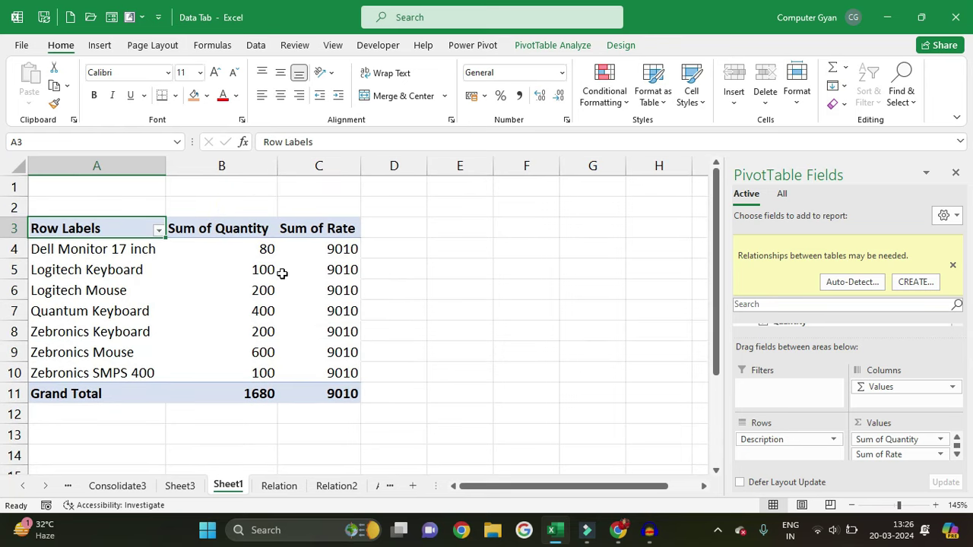
Check the pivot values, noting every product's Sum of Rate shows 9010.
{"action": "left_click", "coordinate": [67, 251]}
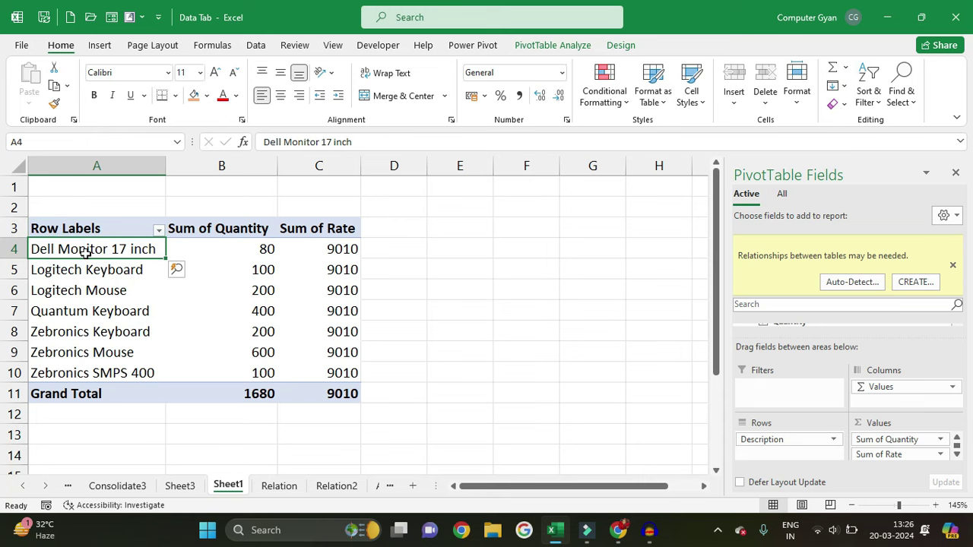
{"action": "left_click", "coordinate": [256, 248]}
{"action": "left_click", "coordinate": [342, 243]}
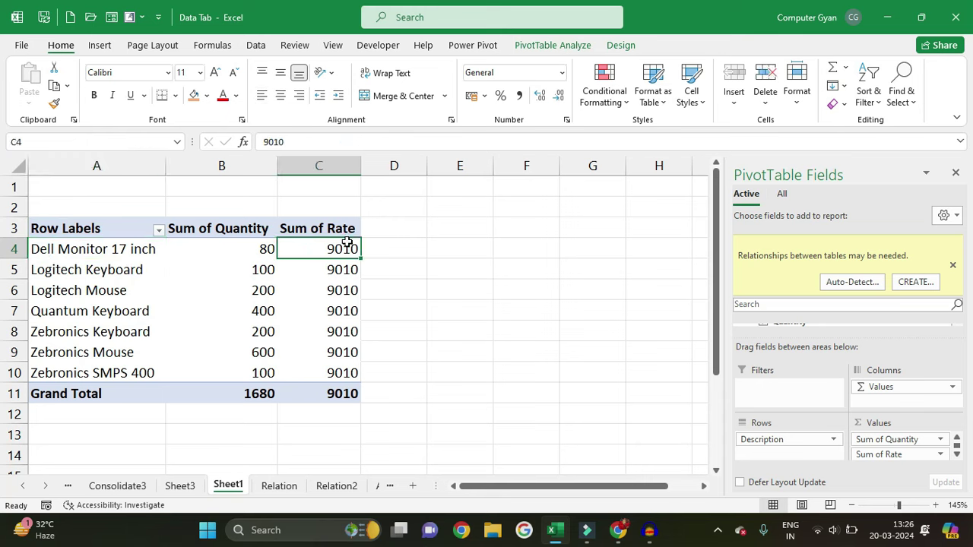
{"action": "left_click", "coordinate": [86, 273]}
{"action": "left_click", "coordinate": [228, 270]}
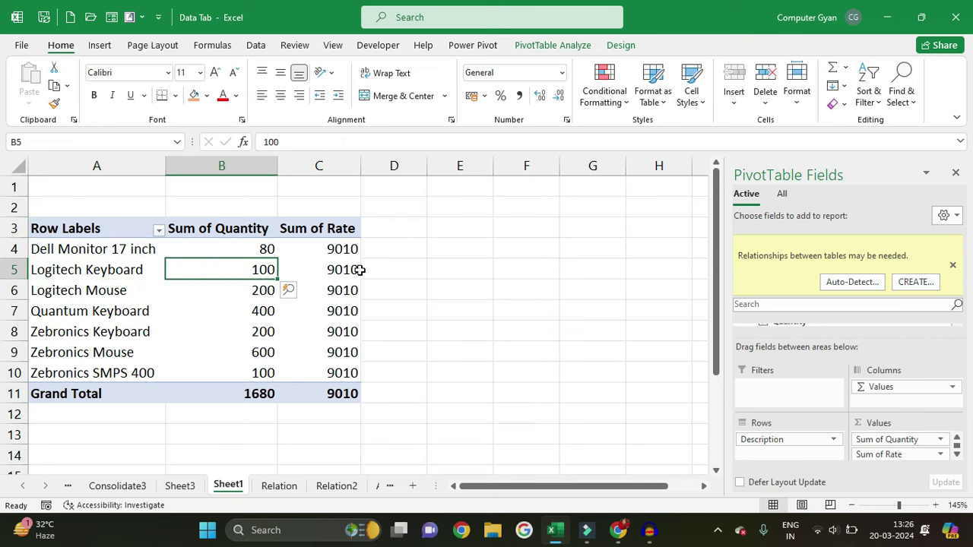
{"action": "left_click", "coordinate": [356, 270]}
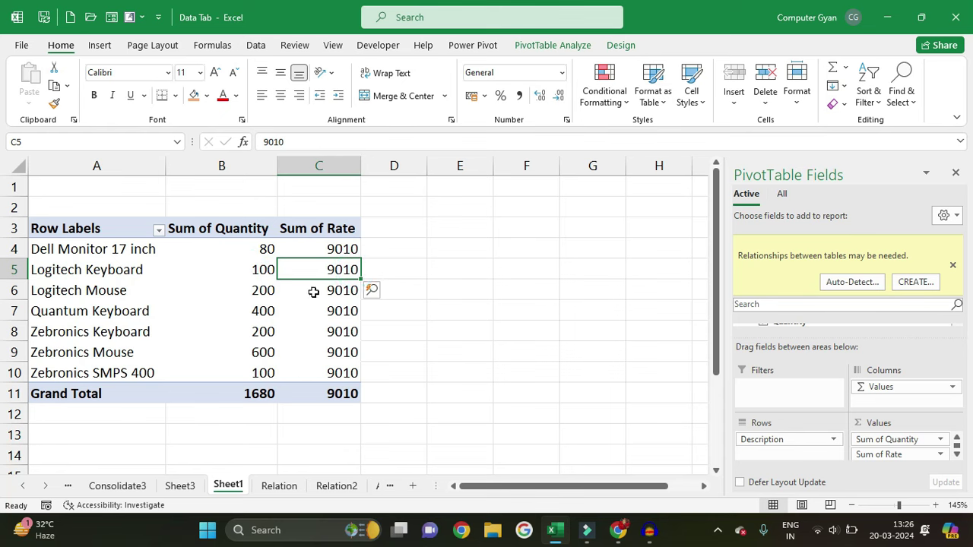
{"action": "left_click_drag", "start_coordinate": [331, 247], "coordinate": [338, 391]}
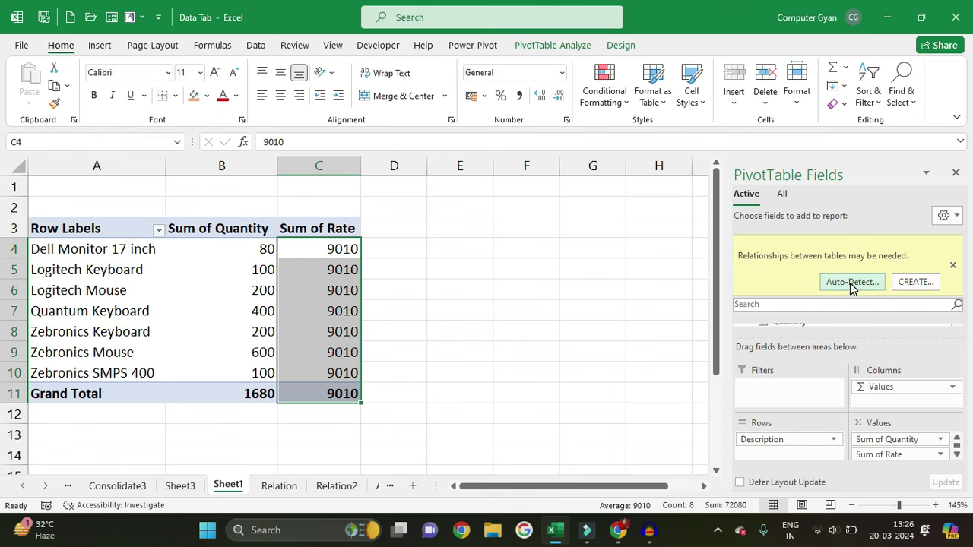
{"action": "left_click", "coordinate": [322, 313]}
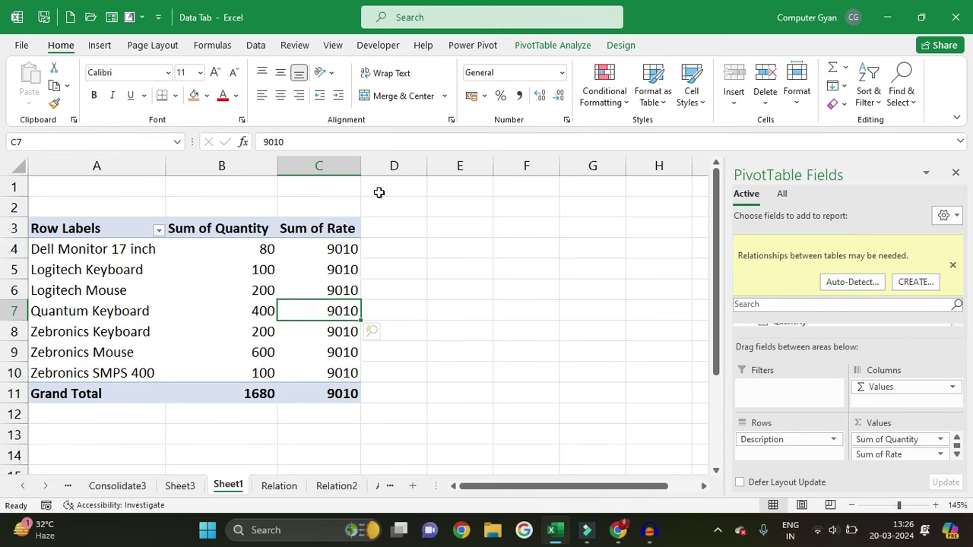
{"action": "left_click", "coordinate": [256, 47]}
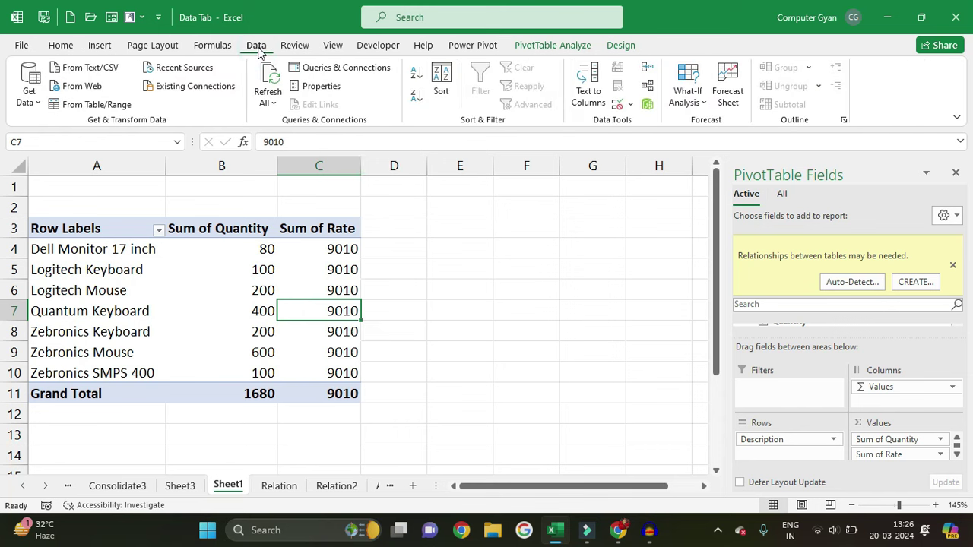
Create a relationship from relation_2's Description column to relation_1 1, then close Manage Relationships.
{"action": "left_click", "coordinate": [647, 88]}
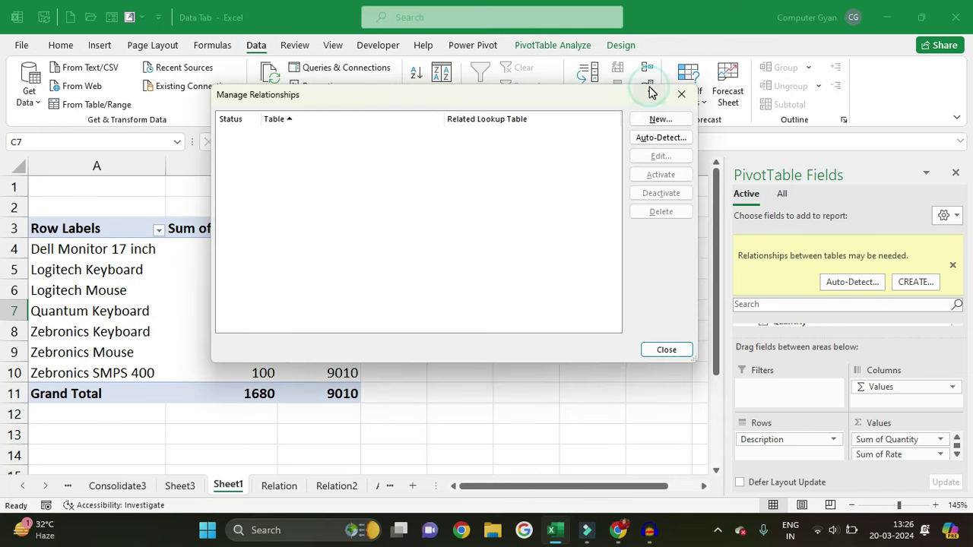
{"action": "left_click", "coordinate": [654, 120]}
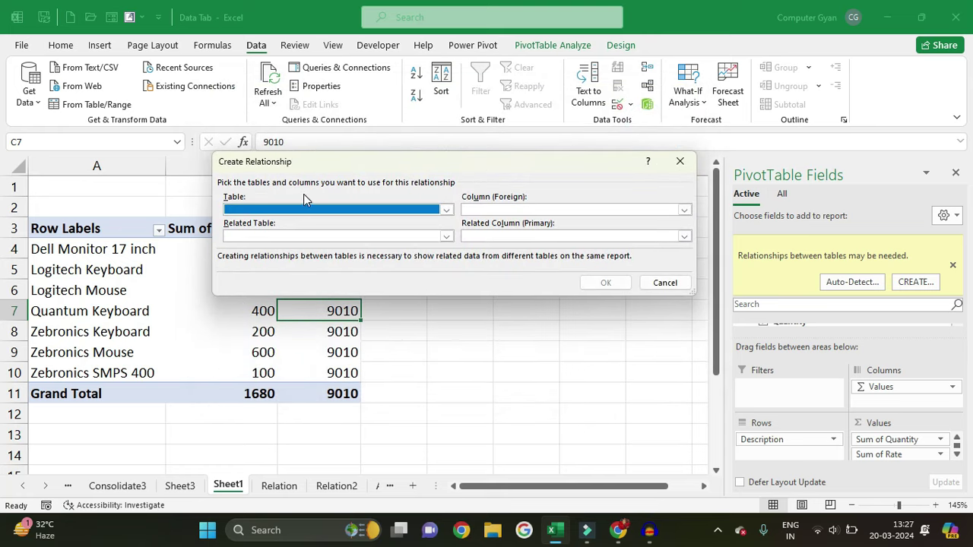
{"action": "left_click", "coordinate": [447, 209]}
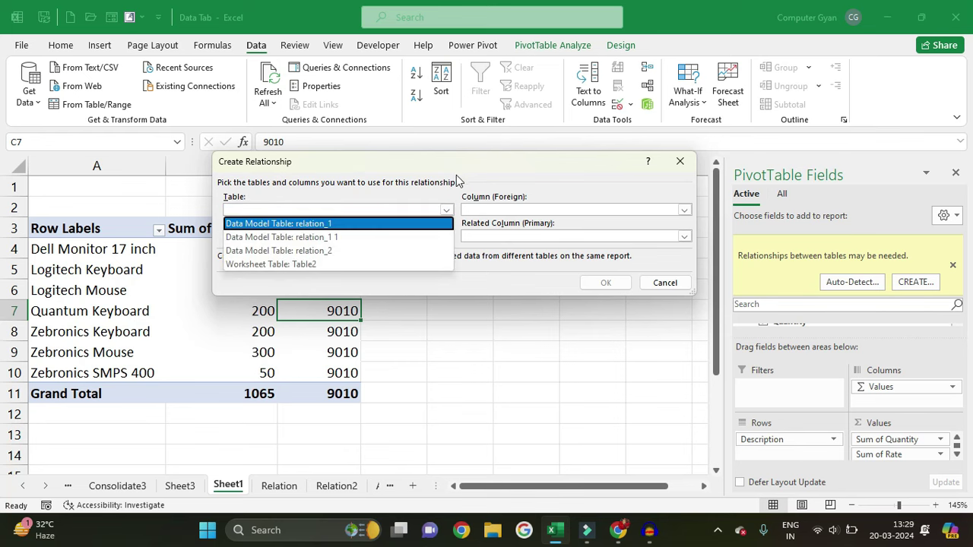
{"action": "left_click", "coordinate": [332, 251]}
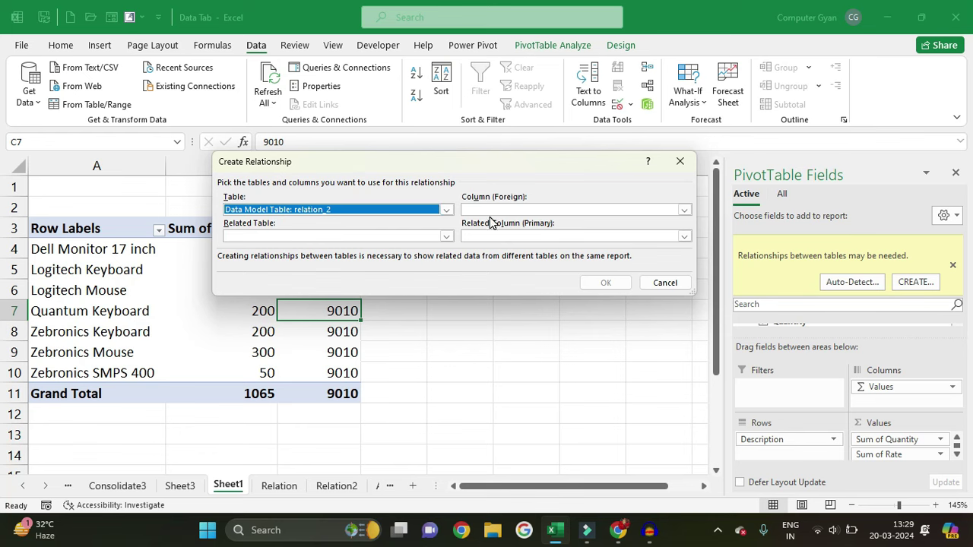
{"action": "left_click", "coordinate": [489, 211]}
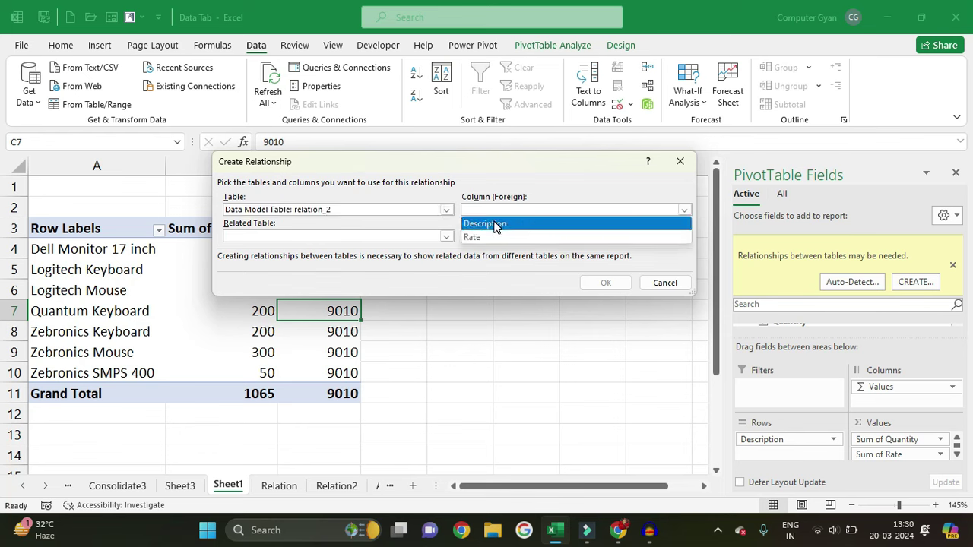
{"action": "left_click", "coordinate": [494, 224]}
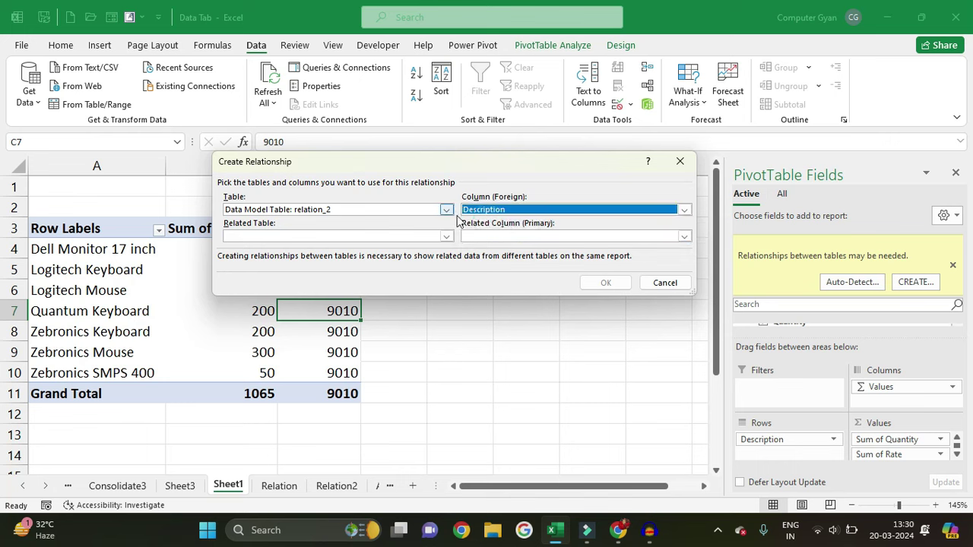
{"action": "left_click", "coordinate": [335, 236]}
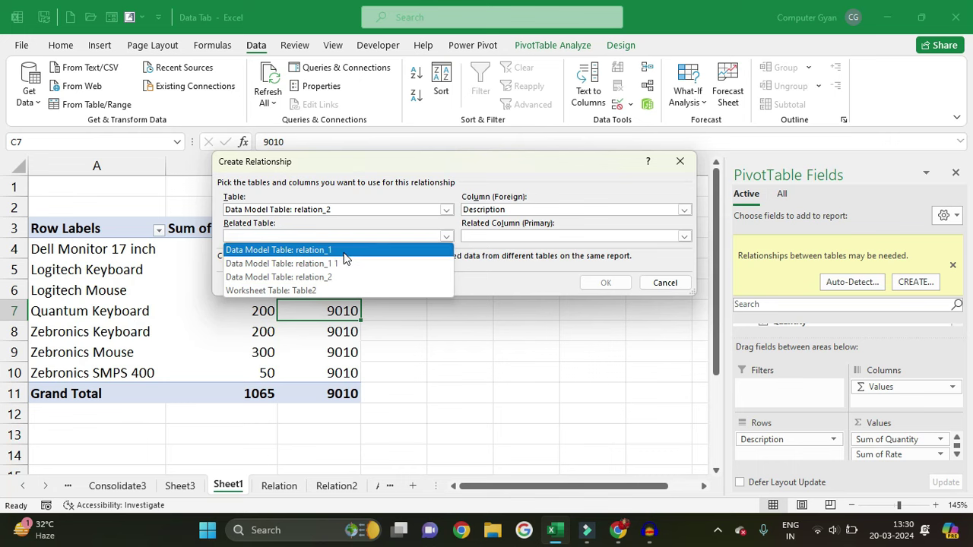
{"action": "left_click", "coordinate": [340, 265]}
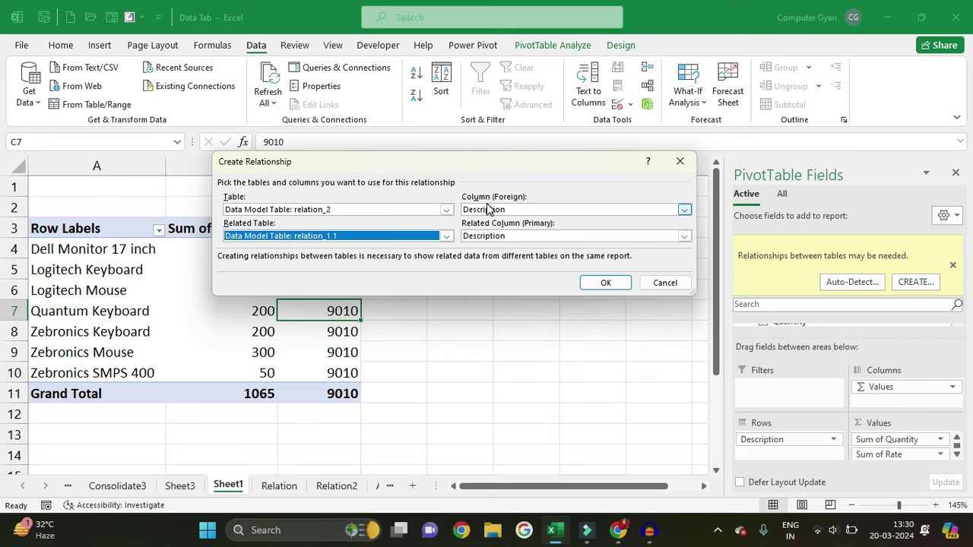
{"action": "left_click", "coordinate": [620, 285]}
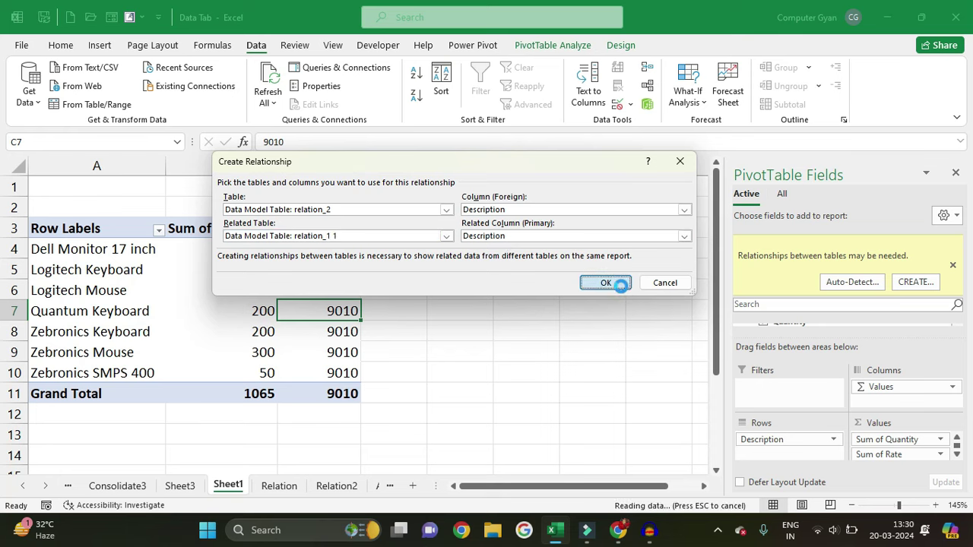
{"action": "mouse_move", "coordinate": [526, 104]}
{"action": "left_mouse_down"}
{"action": "mouse_move", "coordinate": [842, 14]}
{"action": "mouse_move", "coordinate": [770, 20]}
{"action": "left_mouse_up"}
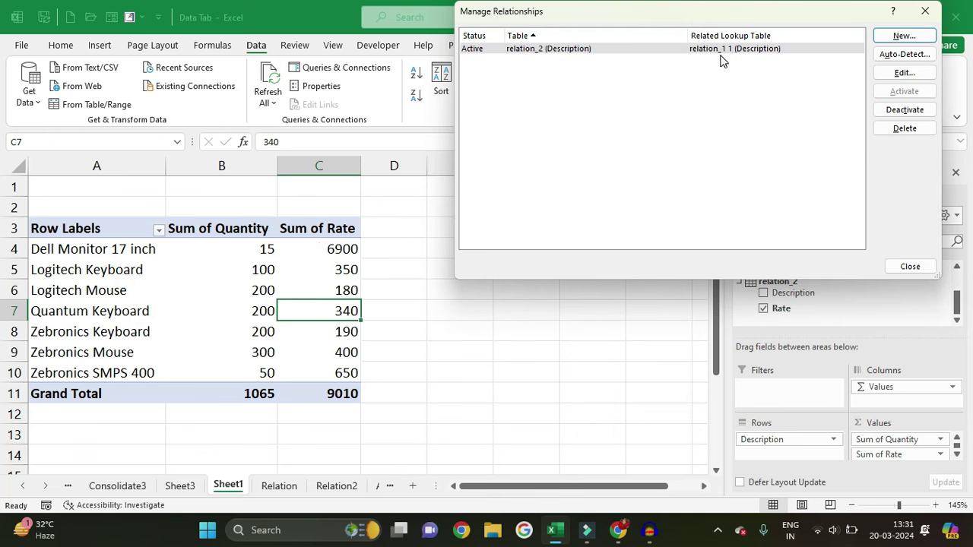
{"action": "left_click", "coordinate": [910, 268]}
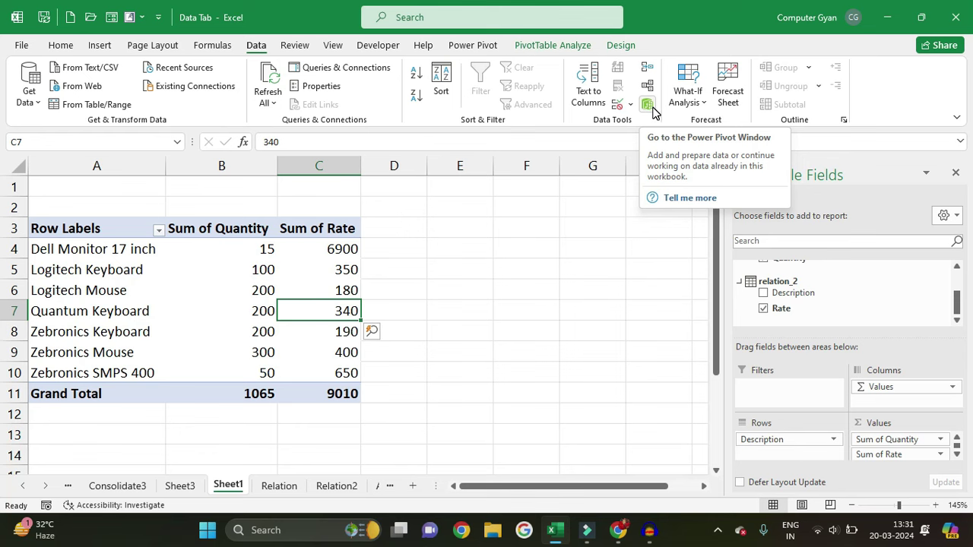
In Power Pivot's Diagram View, create Hierarchy1 from relation_1 1's Clients field, then close Power Pivot.
{"action": "left_click", "coordinate": [648, 105]}
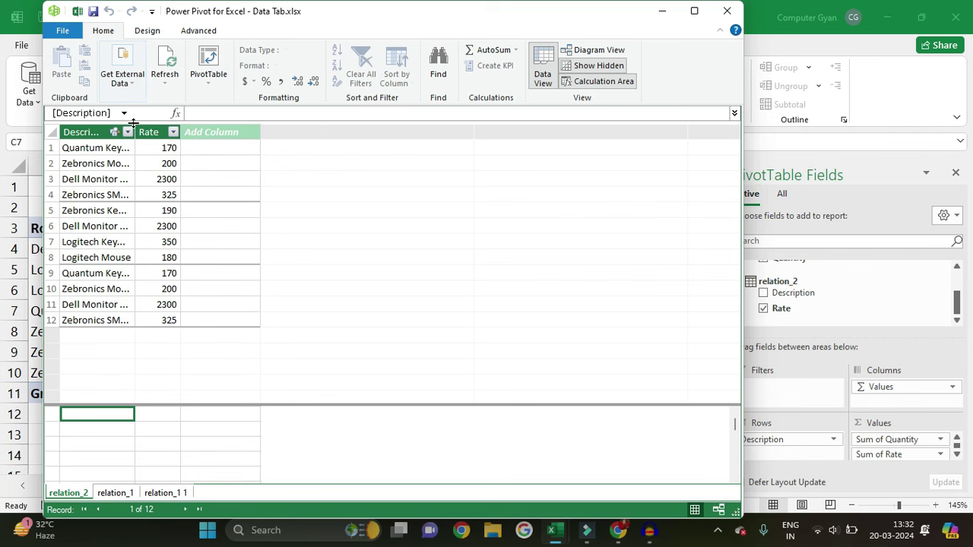
{"action": "mouse_move", "coordinate": [134, 118]}
{"action": "left_mouse_down"}
{"action": "mouse_move", "coordinate": [183, 118]}
{"action": "mouse_move", "coordinate": [190, 137]}
{"action": "mouse_move", "coordinate": [272, 132]}
{"action": "left_mouse_up"}
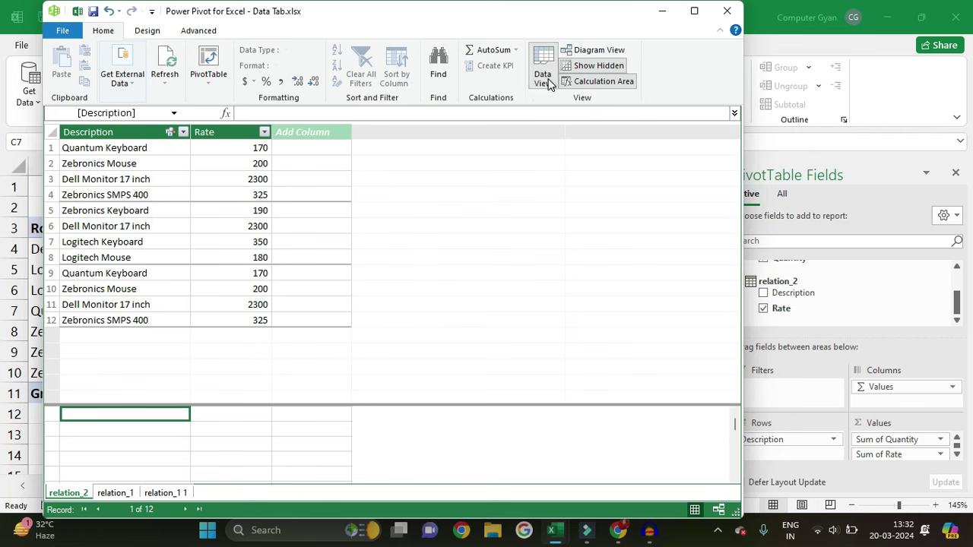
{"action": "left_click", "coordinate": [580, 51]}
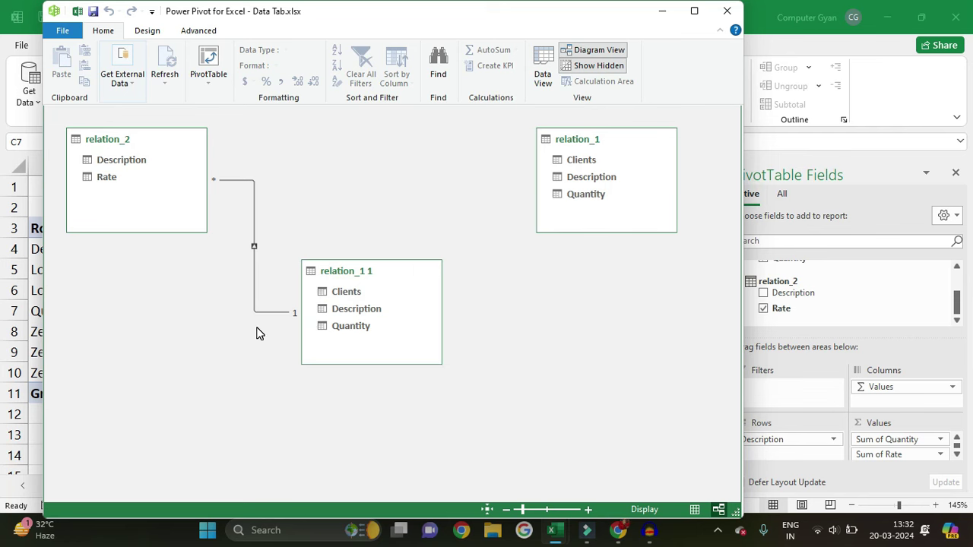
{"action": "left_click", "coordinate": [328, 296]}
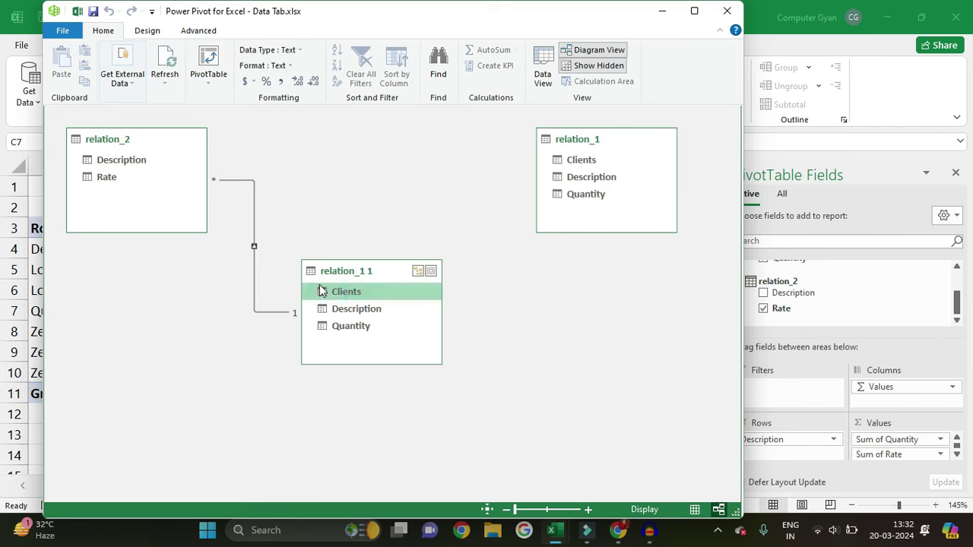
{"action": "left_click", "coordinate": [422, 275]}
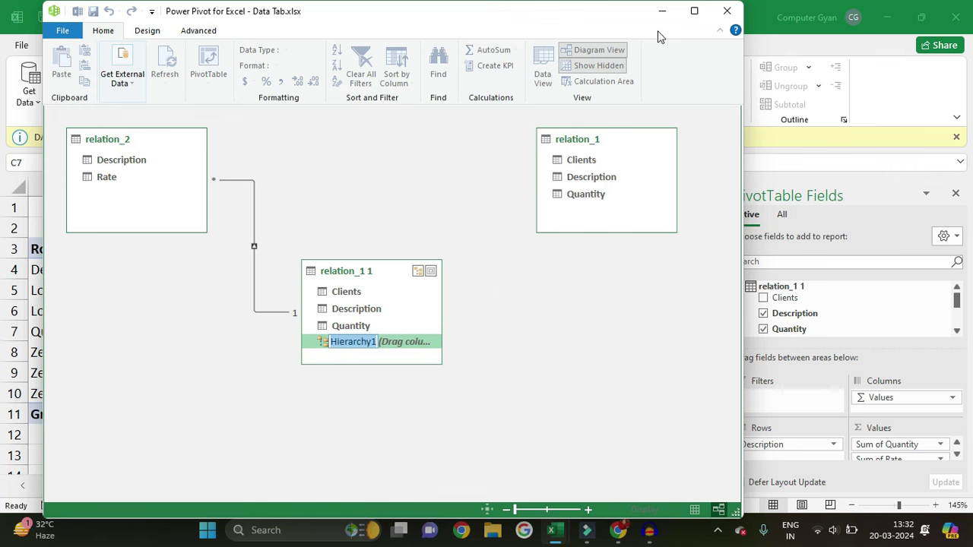
{"action": "left_click", "coordinate": [727, 12]}
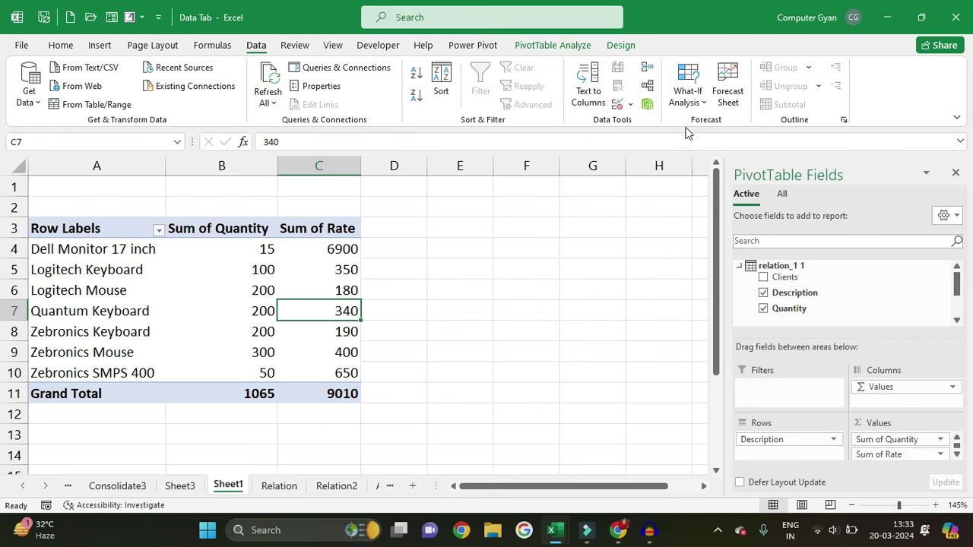
Switch to the Analysis sheet and glance at the What-If Analysis options without choosing one.
{"action": "left_click", "coordinate": [384, 488]}
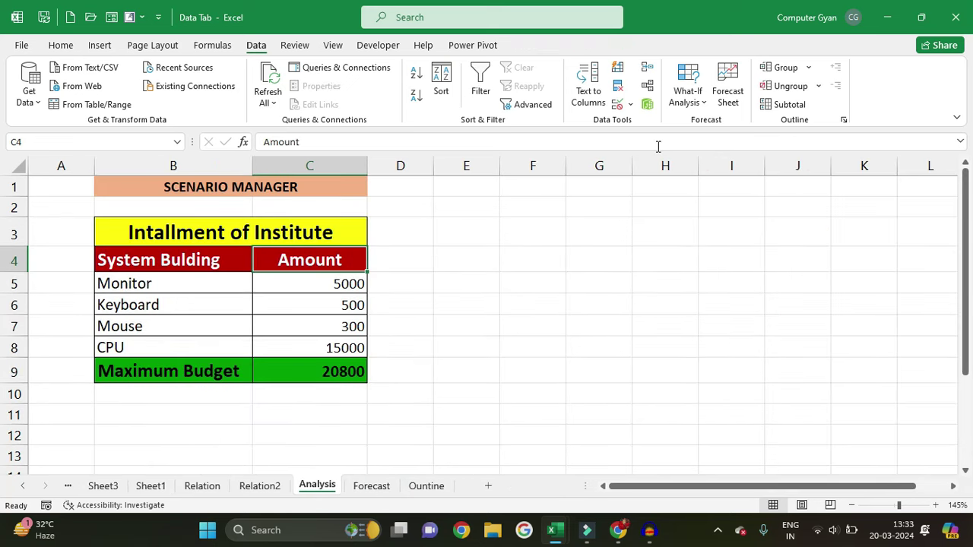
{"action": "left_click", "coordinate": [699, 110]}
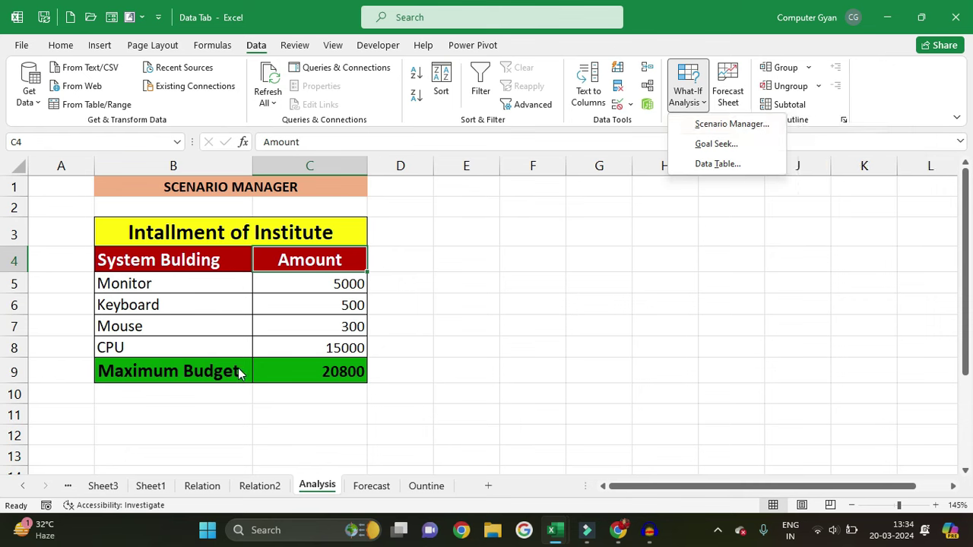
{"action": "left_click", "coordinate": [196, 235]}
{"action": "left_click", "coordinate": [196, 235]}
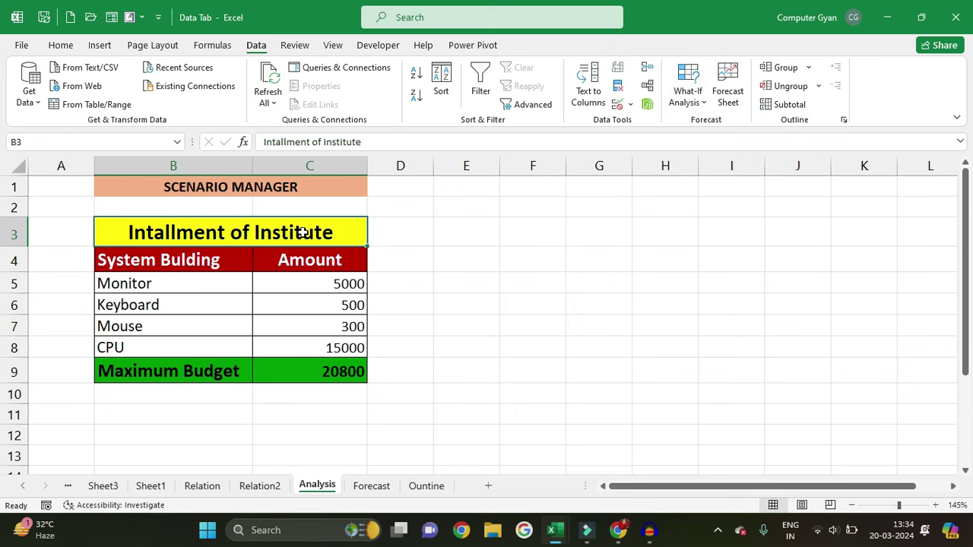
Review items Monitor 5000, Keyboard 500, Mouse 300, CPU 15000 and the Maximum Budget total.
{"action": "left_click", "coordinate": [157, 284]}
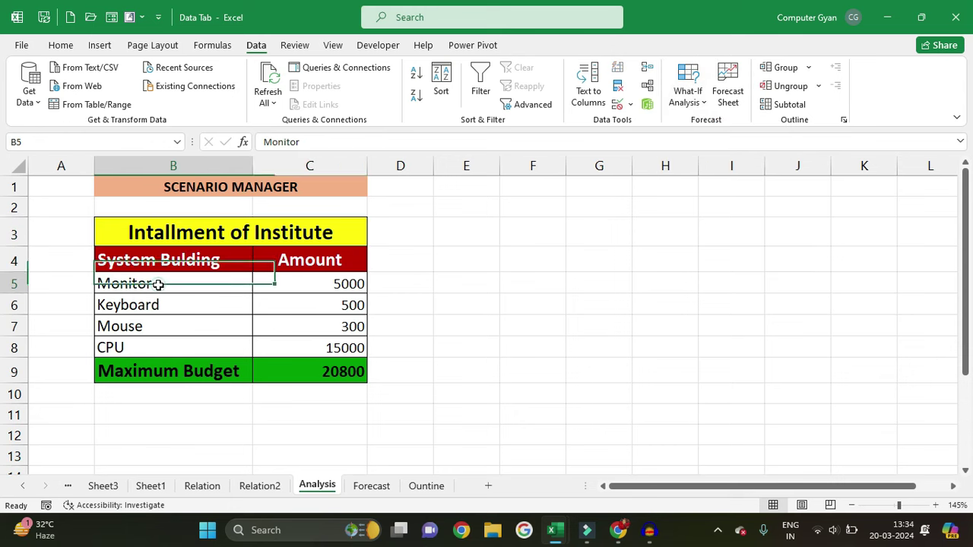
{"action": "left_click", "coordinate": [152, 311]}
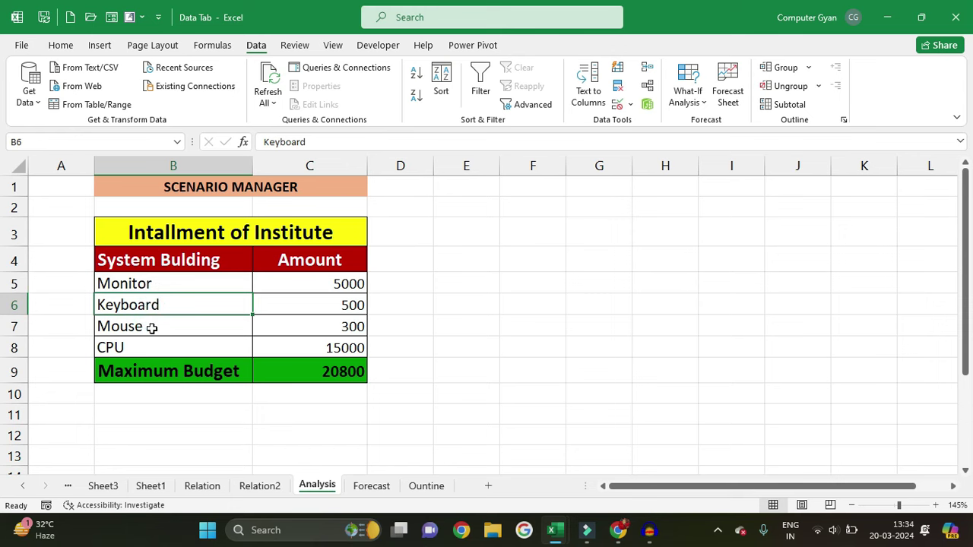
{"action": "left_click", "coordinate": [152, 328]}
{"action": "left_click", "coordinate": [158, 348]}
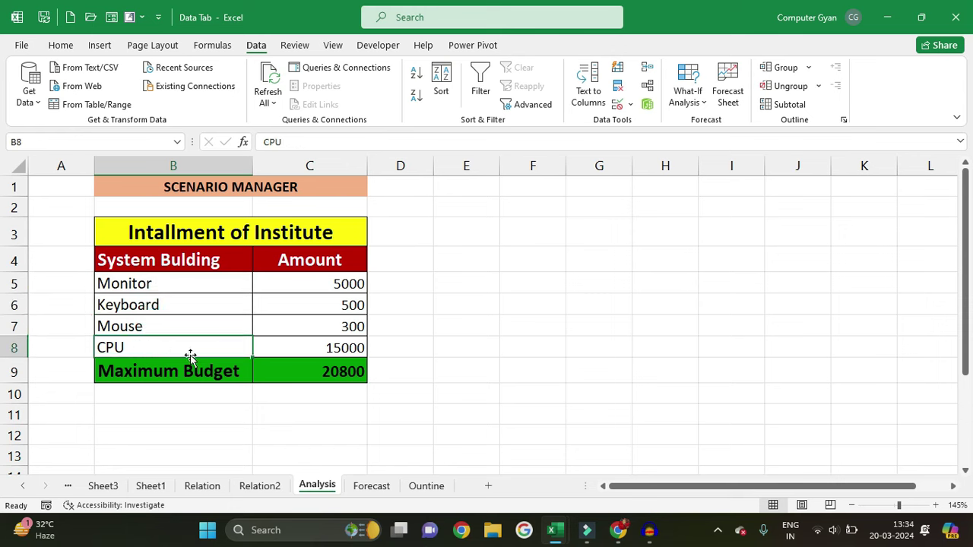
{"action": "left_click", "coordinate": [325, 282]}
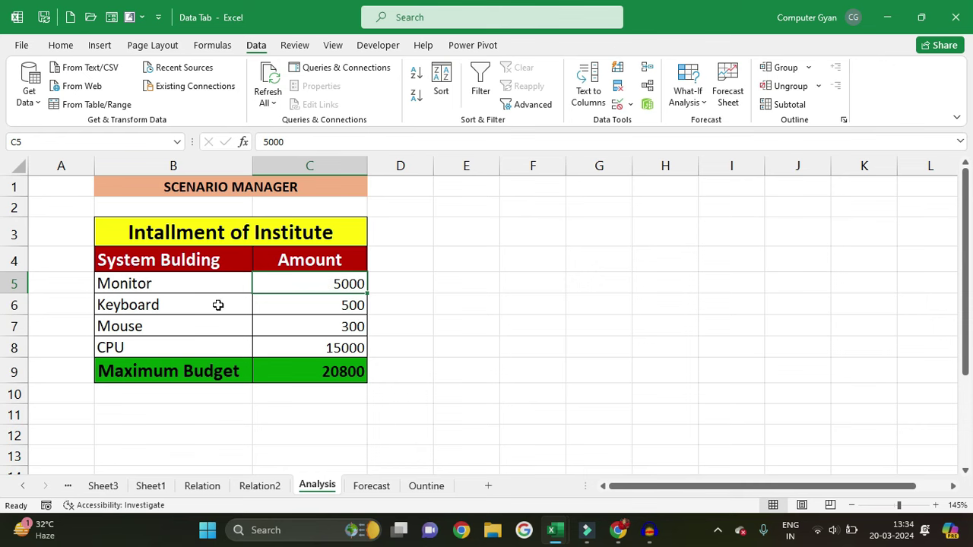
{"action": "left_click", "coordinate": [338, 304]}
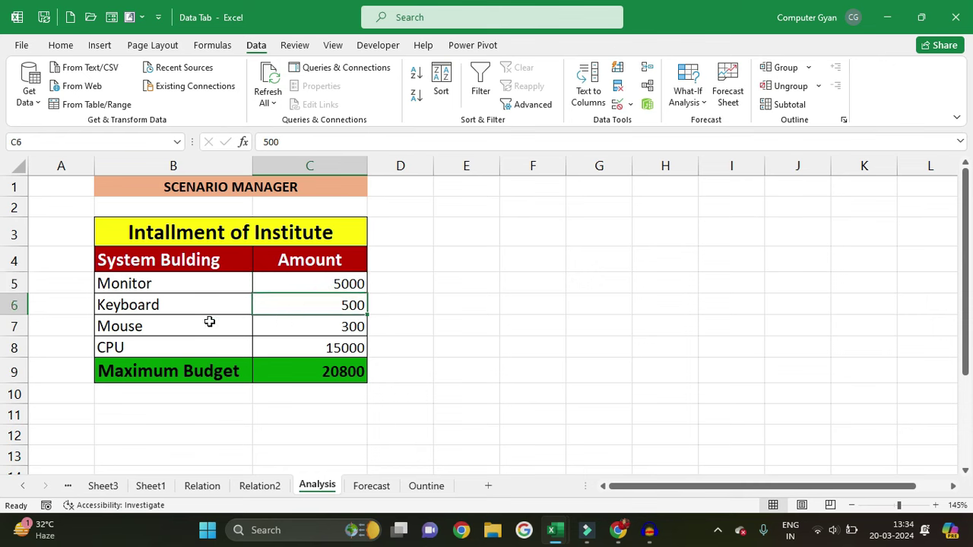
{"action": "left_click", "coordinate": [345, 324]}
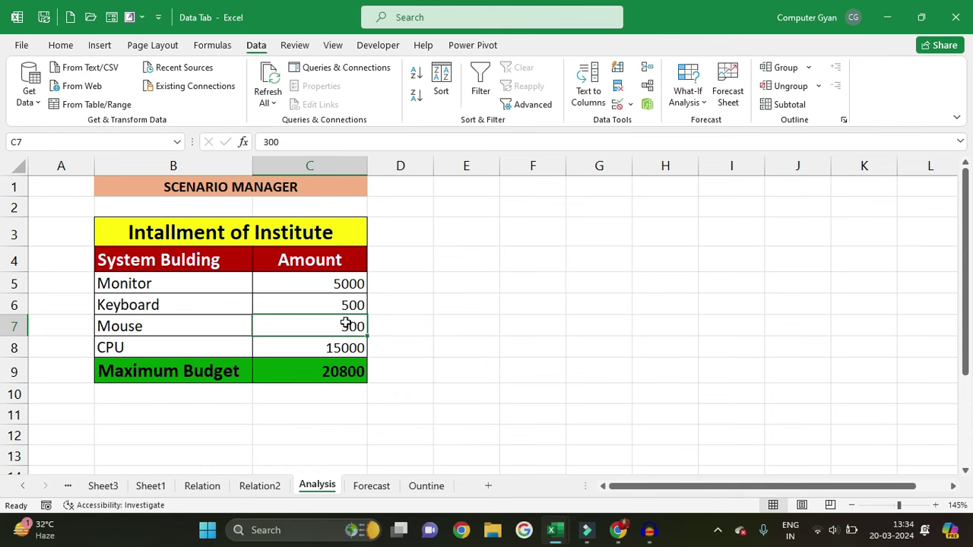
{"action": "left_click", "coordinate": [348, 348]}
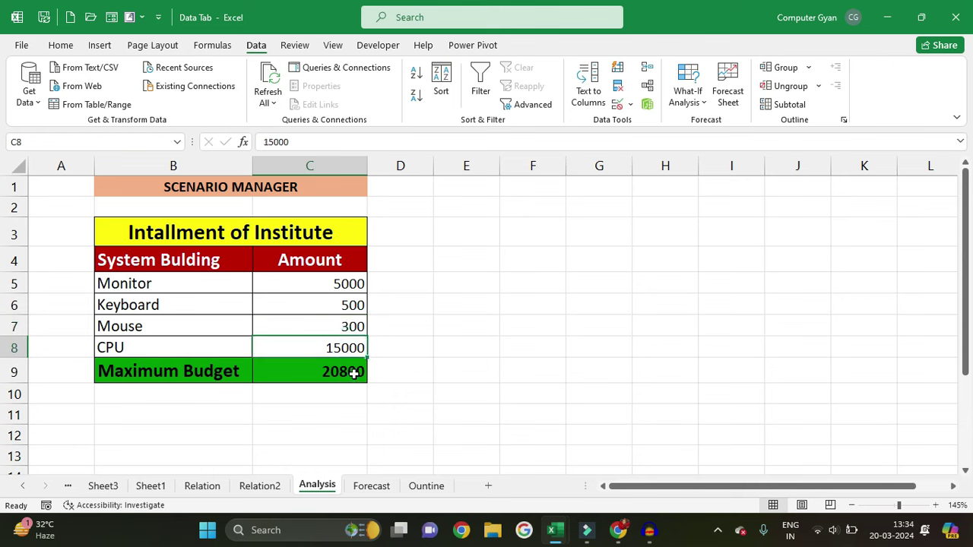
{"action": "left_click", "coordinate": [353, 373]}
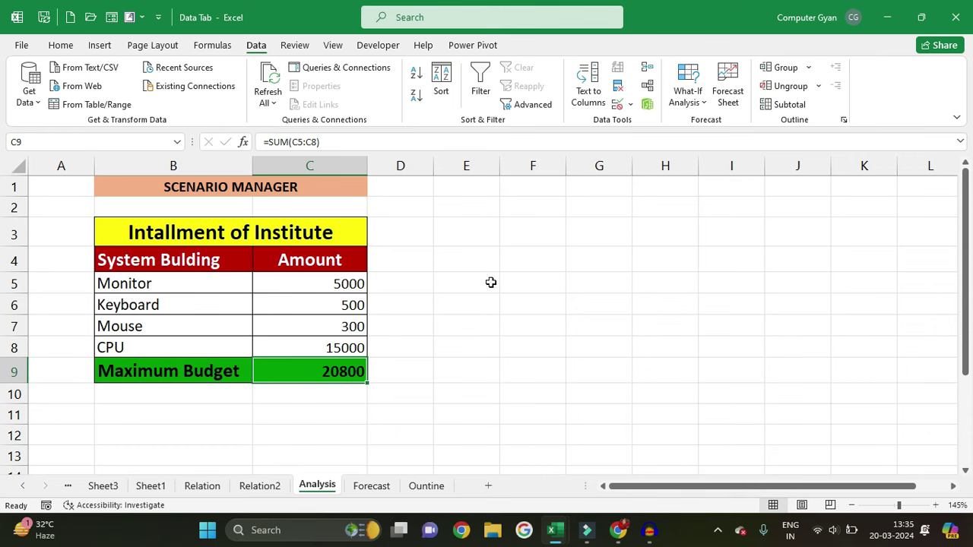
In Scenario Manager, add a scenario named low_range with changing cells $C$5:$C$8.
{"action": "left_click", "coordinate": [690, 98]}
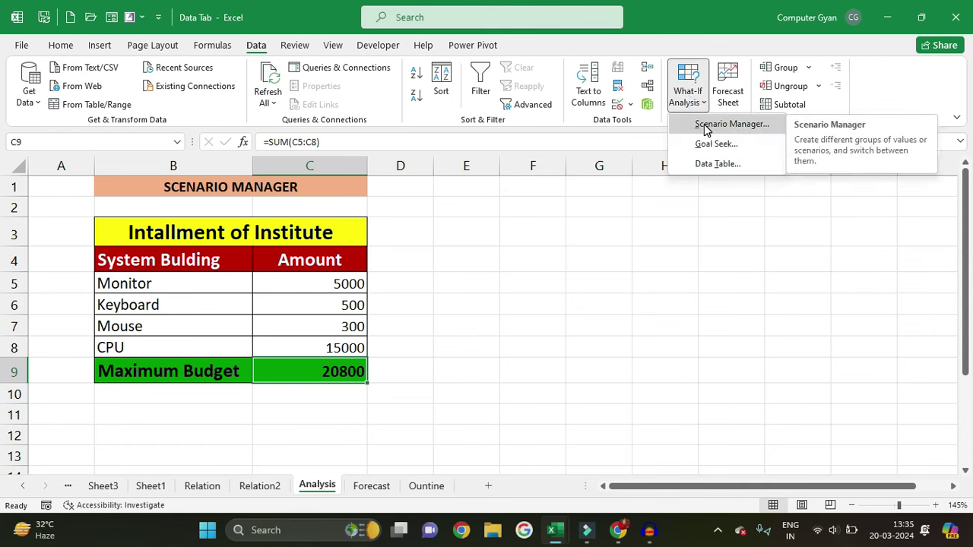
{"action": "left_click", "coordinate": [705, 126]}
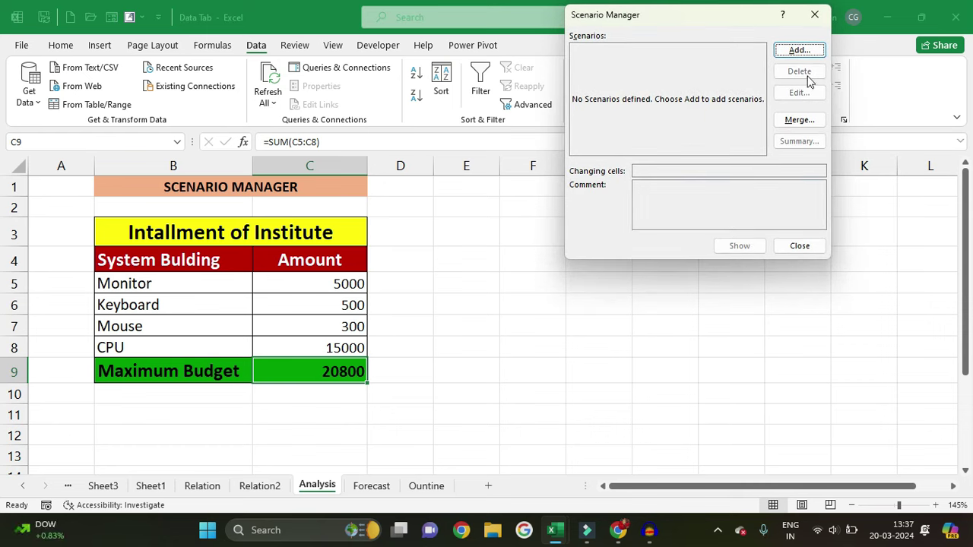
{"action": "left_click", "coordinate": [809, 51]}
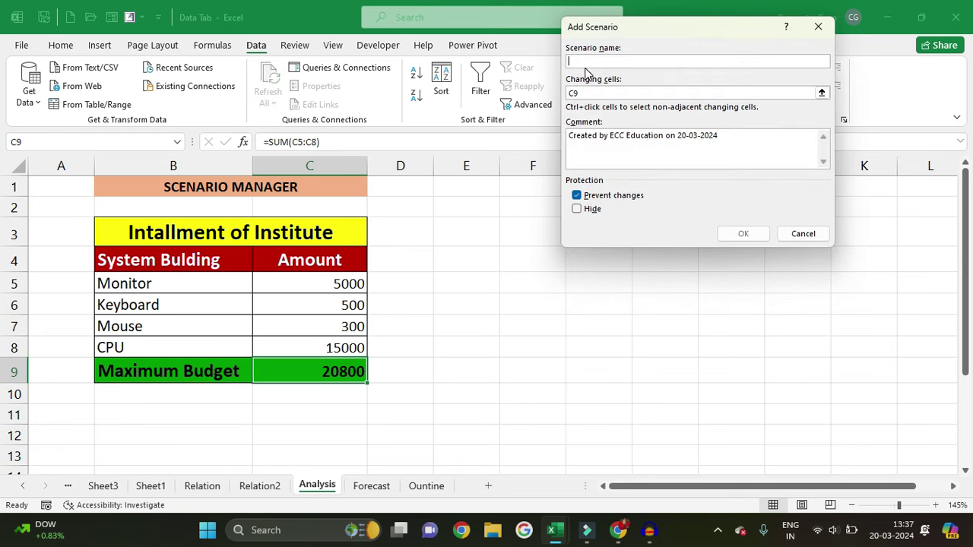
{"action": "type", "text": "I"}
{"action": "type", "text": "range"}
{"action": "left_click", "coordinate": [587, 61]}
{"action": "key", "text": "BackSpace"}
{"action": "type", "text": "_"}
{"action": "left_click", "coordinate": [592, 93]}
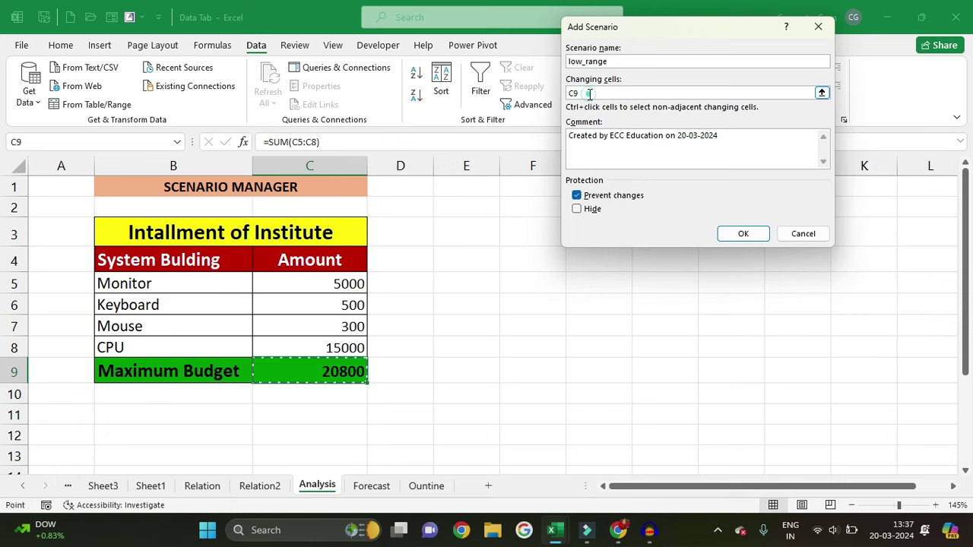
{"action": "left_click", "coordinate": [607, 92]}
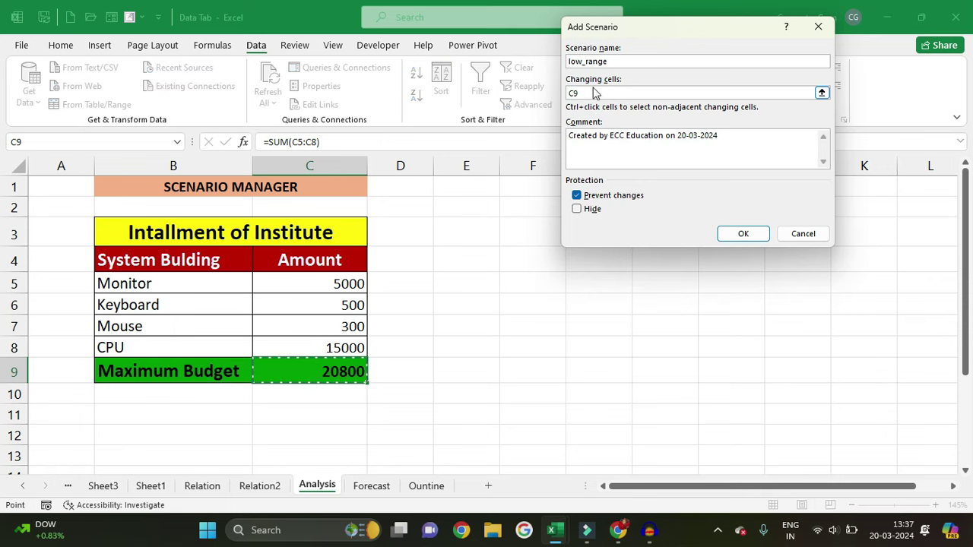
{"action": "key", "text": "BackSpace"}
{"action": "key", "text": "BackSpace"}
{"action": "left_click_drag", "start_coordinate": [310, 284], "coordinate": [315, 345]}
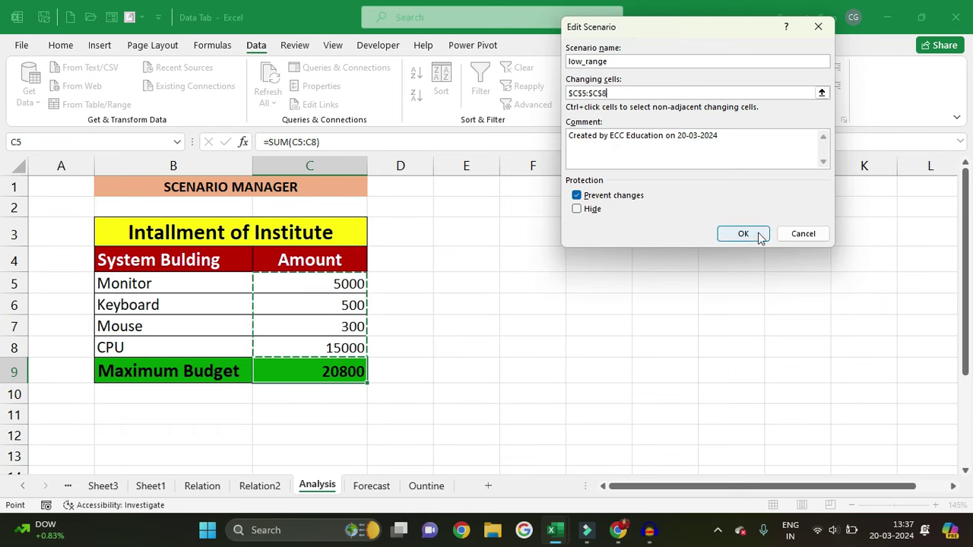
Enter low_range values 2500, 250, 150 and 10000 for C5:C8 and save the scenario.
{"action": "left_click", "coordinate": [744, 234]}
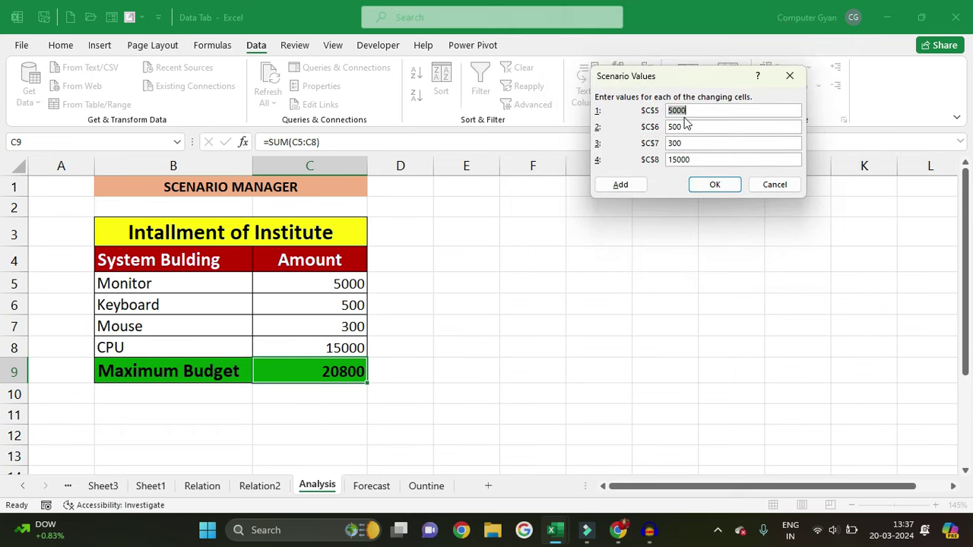
{"action": "mouse_move", "coordinate": [669, 77]}
{"action": "left_mouse_down"}
{"action": "mouse_move", "coordinate": [747, 157]}
{"action": "mouse_move", "coordinate": [754, 182]}
{"action": "left_mouse_up"}
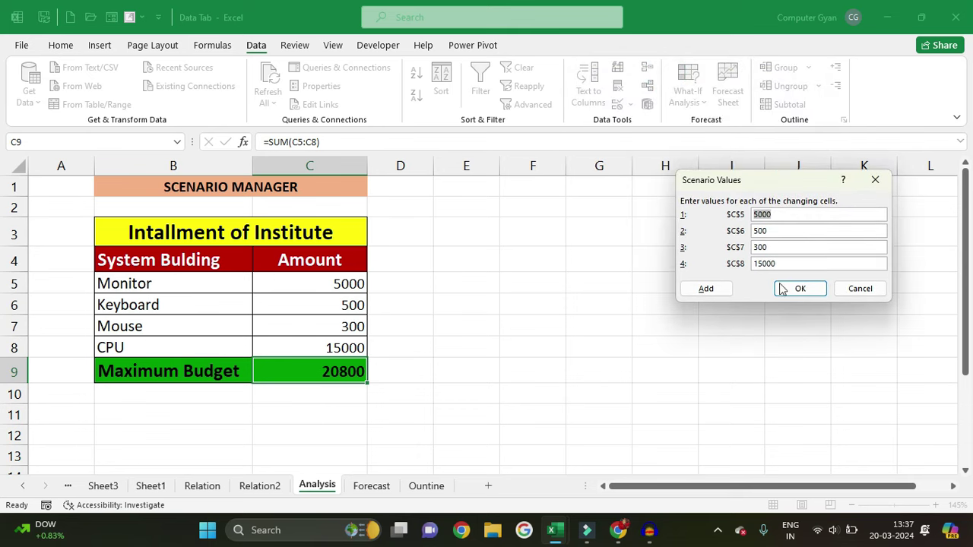
{"action": "left_click_drag", "start_coordinate": [740, 186], "coordinate": [517, 196]}
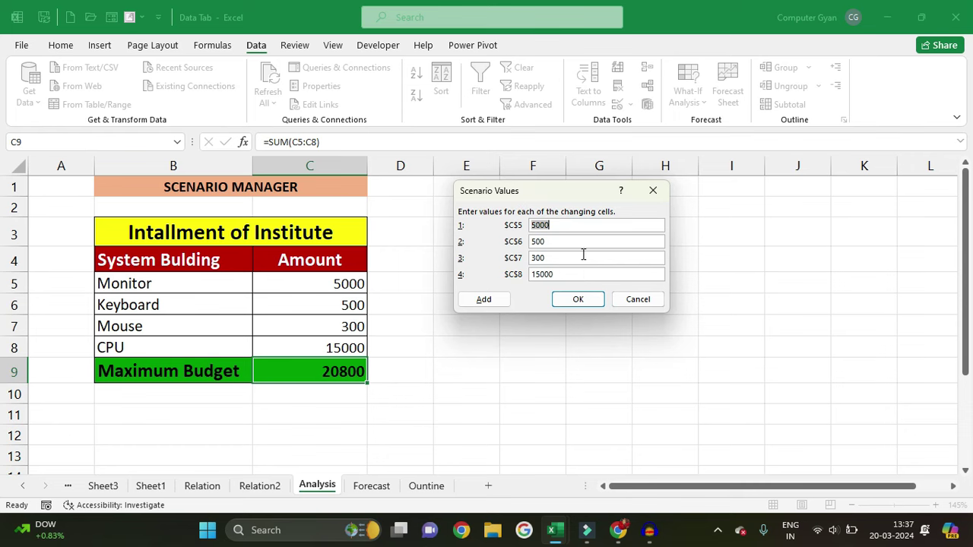
{"action": "key", "text": "BackSpace"}
{"action": "key", "text": "BackSpace"}
{"action": "double_click", "coordinate": [568, 257]}
{"action": "key", "text": "BackSpace"}
{"action": "type", "text": "150"}
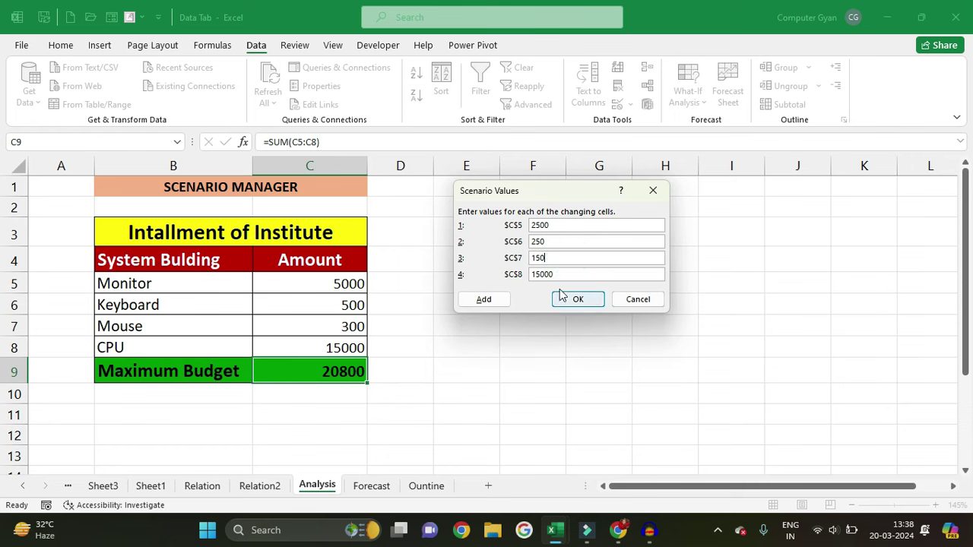
{"action": "left_click", "coordinate": [560, 275]}
{"action": "key", "text": "BackSpace"}
{"action": "key", "text": "BackSpace"}
{"action": "key", "text": "BackSpace"}
{"action": "key", "text": "BackSpace"}
{"action": "type", "text": "00"}
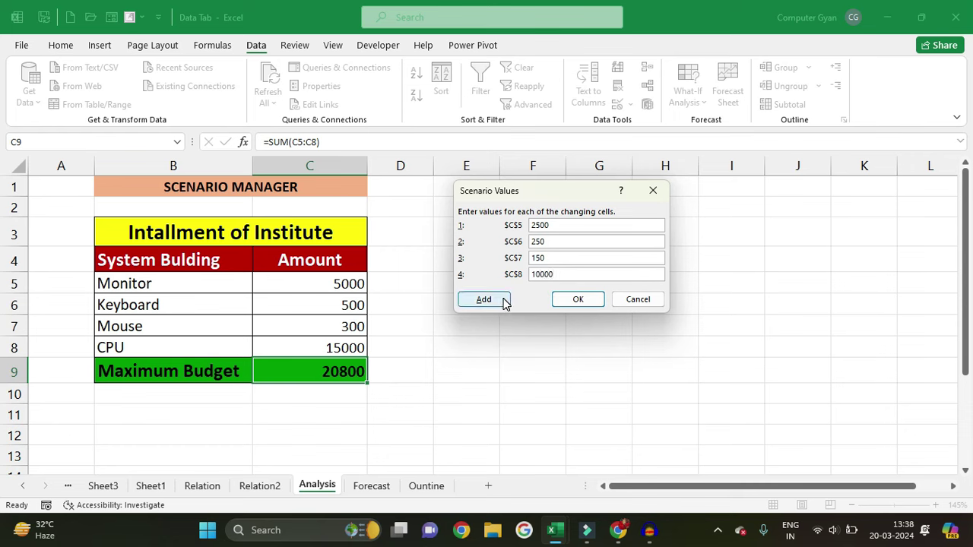
{"action": "left_click", "coordinate": [588, 301]}
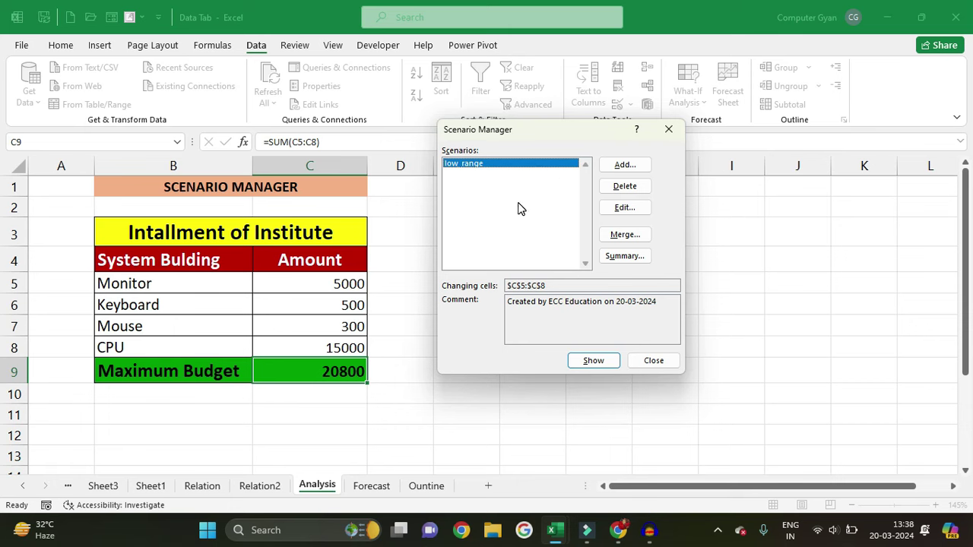
Add a mid_range scenario with amounts 4000, 400, 200 and 13500, then begin naming high_range.
{"action": "left_click", "coordinate": [630, 167]}
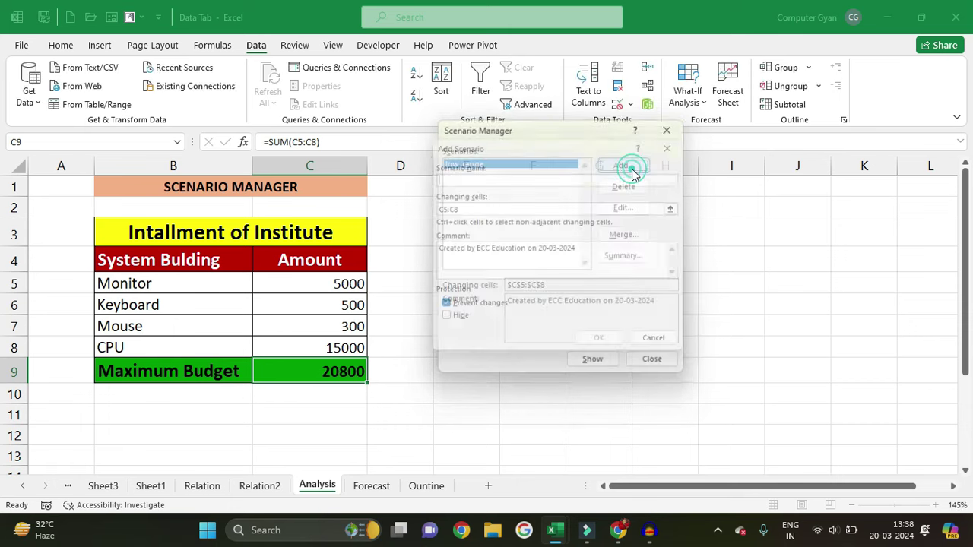
{"action": "type", "text": "mid_"}
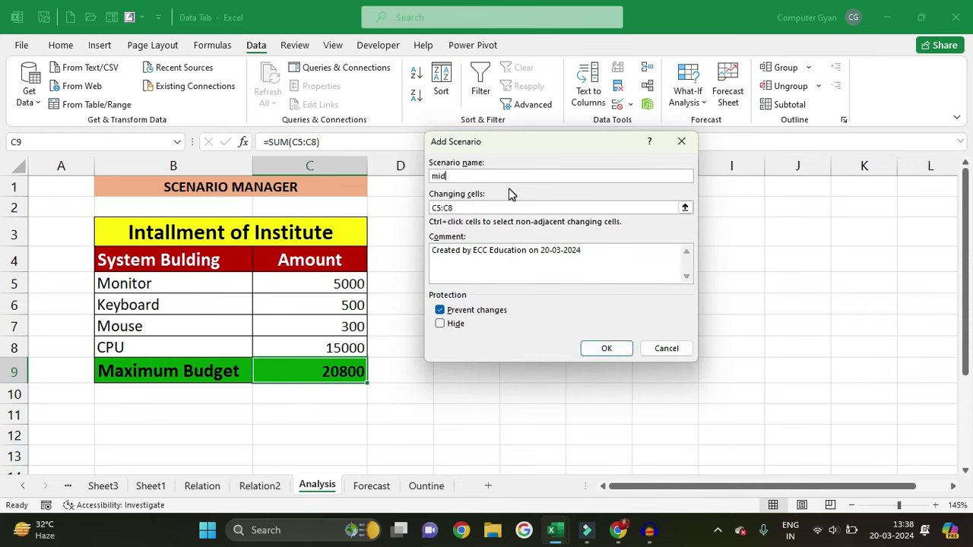
{"action": "type", "text": "range"}
{"action": "left_click", "coordinate": [606, 348]}
{"action": "key", "text": "BackSpace"}
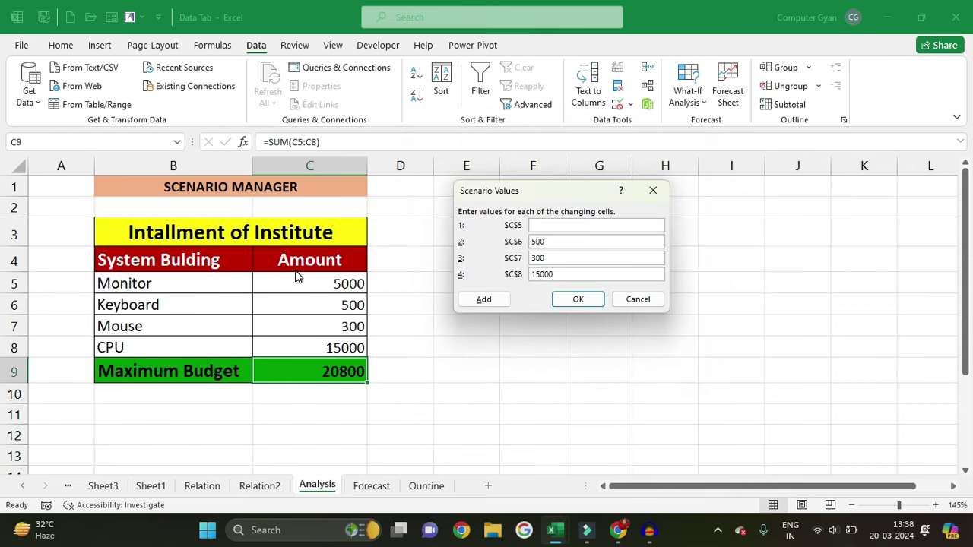
{"action": "type", "text": "4000"}
{"action": "left_click", "coordinate": [567, 240]}
{"action": "double_click", "coordinate": [564, 258]}
{"action": "type", "text": "3"}
{"action": "type", "text": "00"}
{"action": "key", "text": "BackSpace"}
{"action": "key", "text": "BackSpace"}
{"action": "key", "text": "BackSpace"}
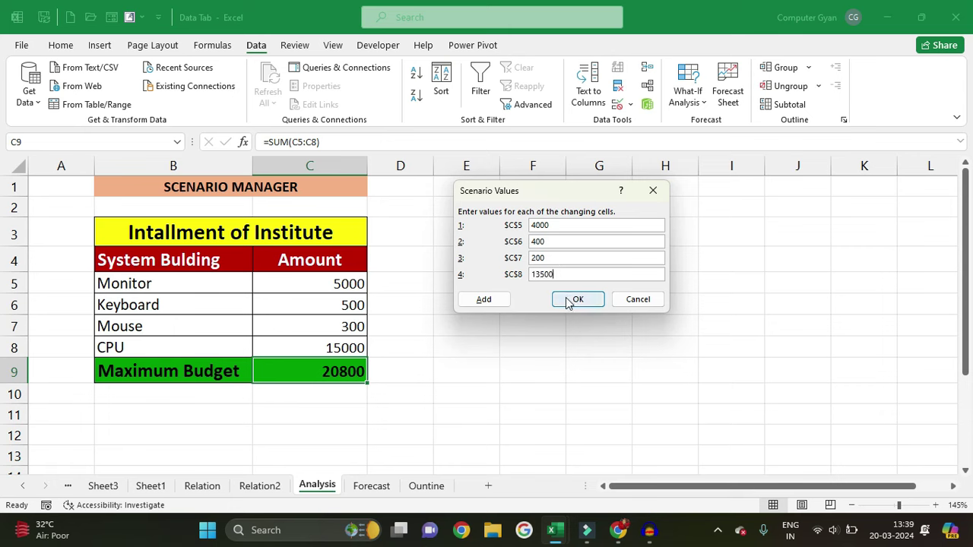
{"action": "left_click", "coordinate": [494, 299]}
{"action": "type", "text": "high"}
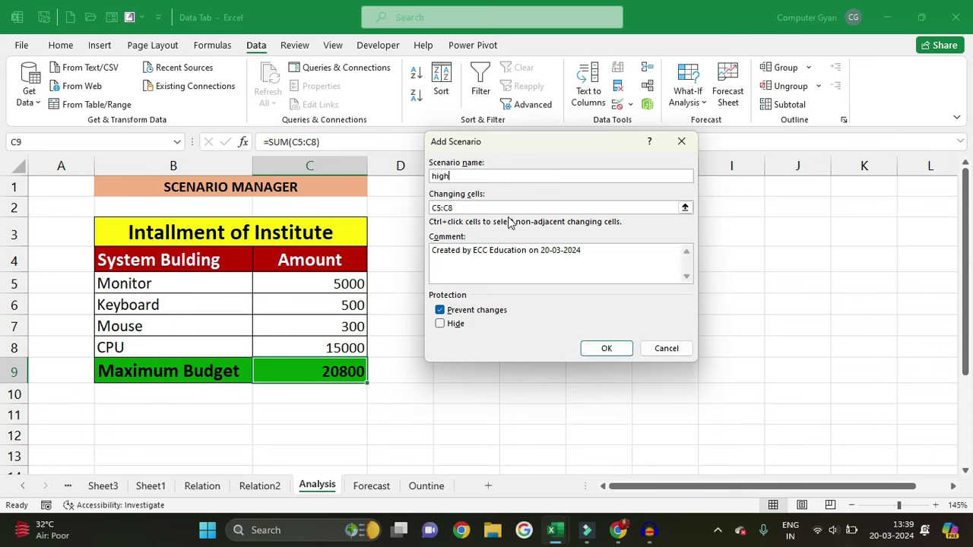
{"action": "type", "text": " nge"}
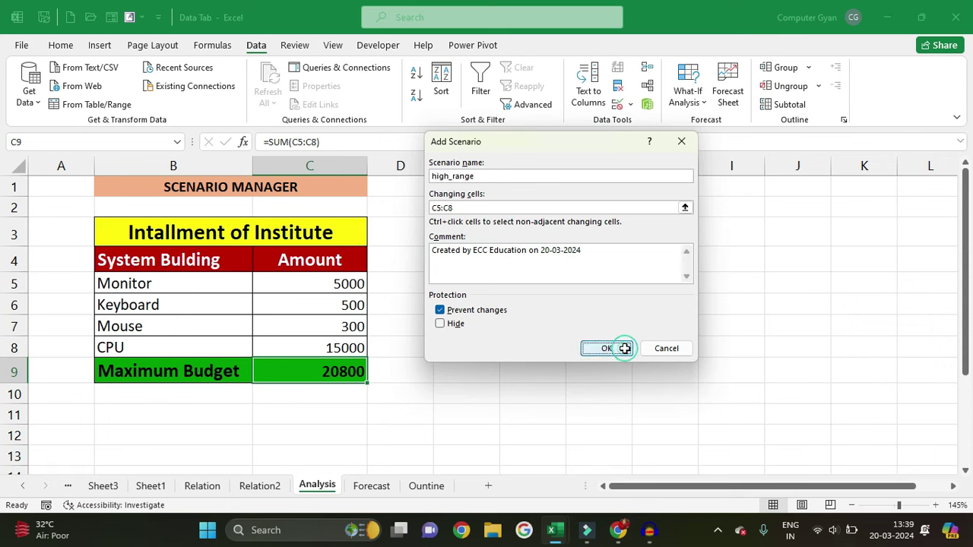
Give the high_range scenario amounts 4800, 450, 260 and 14500 and save it.
{"action": "left_click", "coordinate": [606, 348]}
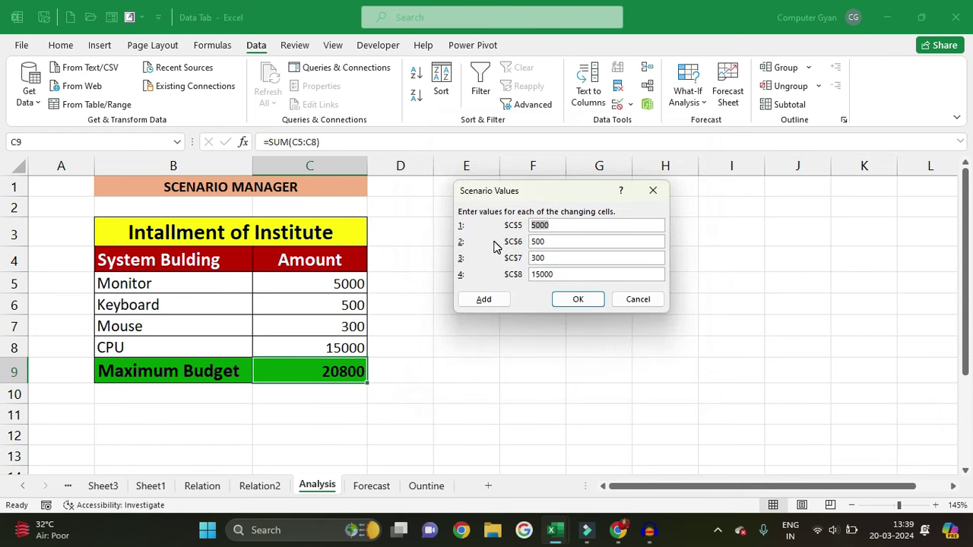
{"action": "type", "text": "48"}
{"action": "type", "text": "00"}
{"action": "double_click", "coordinate": [544, 242]}
{"action": "type", "text": "450"}
{"action": "double_click", "coordinate": [541, 259]}
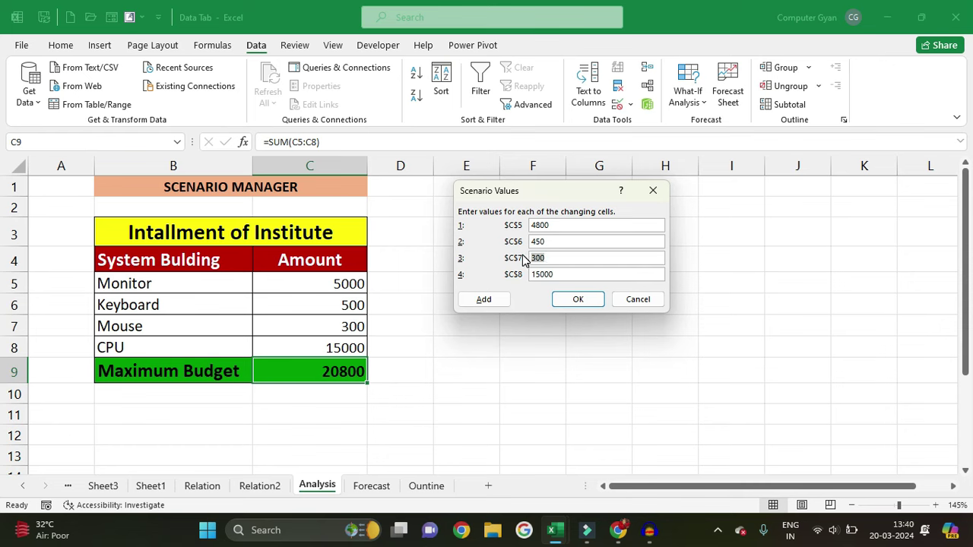
{"action": "type", "text": "260"}
{"action": "left_click_drag", "start_coordinate": [567, 273], "coordinate": [524, 275]}
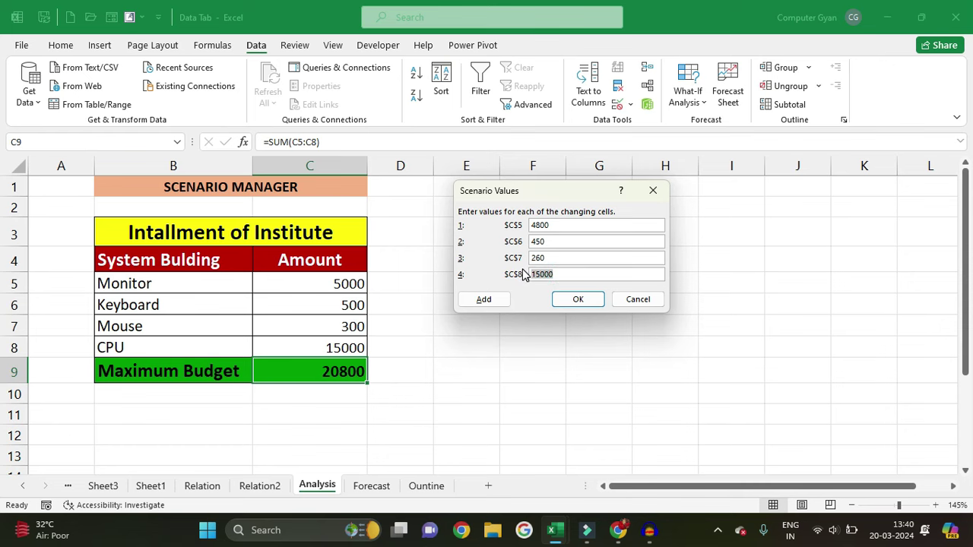
{"action": "type", "text": "14500"}
{"action": "left_click", "coordinate": [577, 298]}
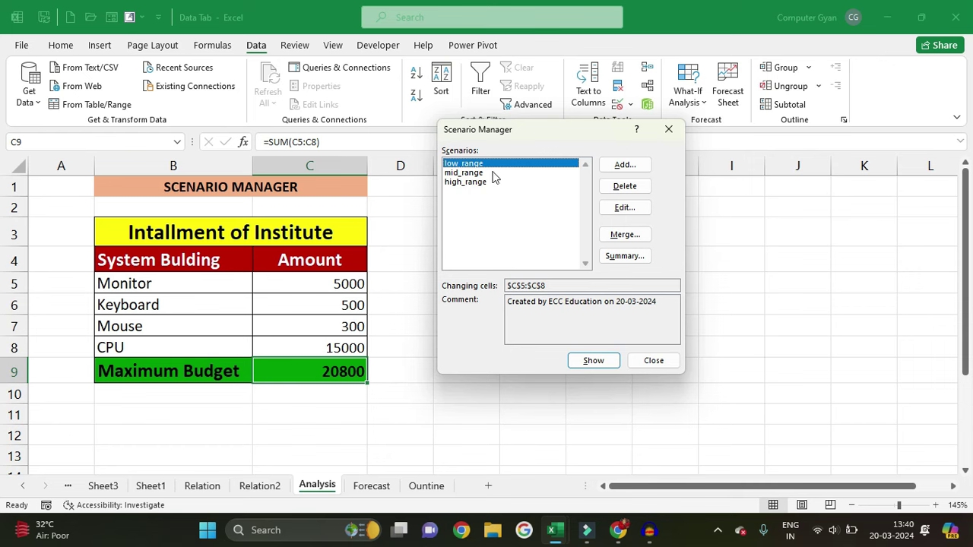
Show low_range, mid_range, then high_range (total 20010), and request a summary for result cell C9.
{"action": "left_click", "coordinate": [596, 363]}
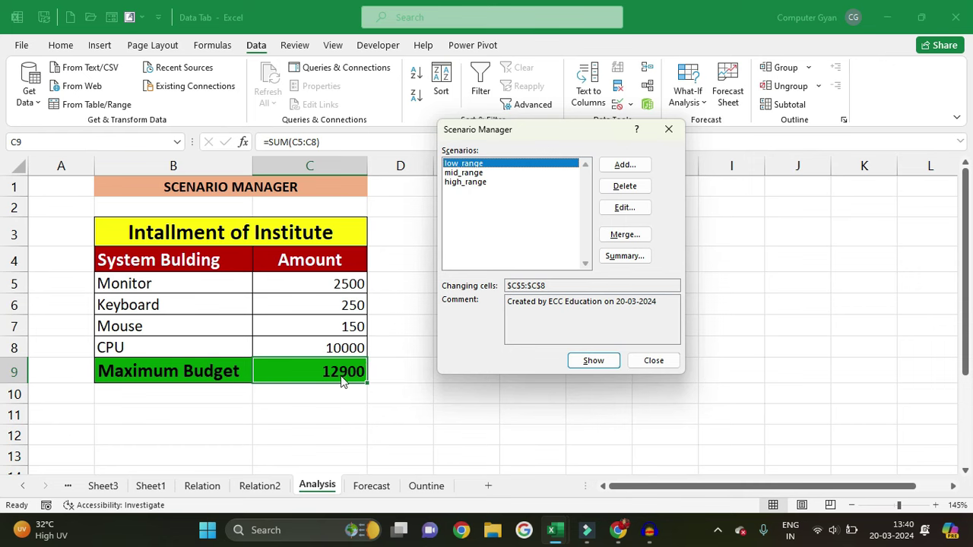
{"action": "left_click", "coordinate": [464, 173]}
{"action": "left_click", "coordinate": [593, 360]}
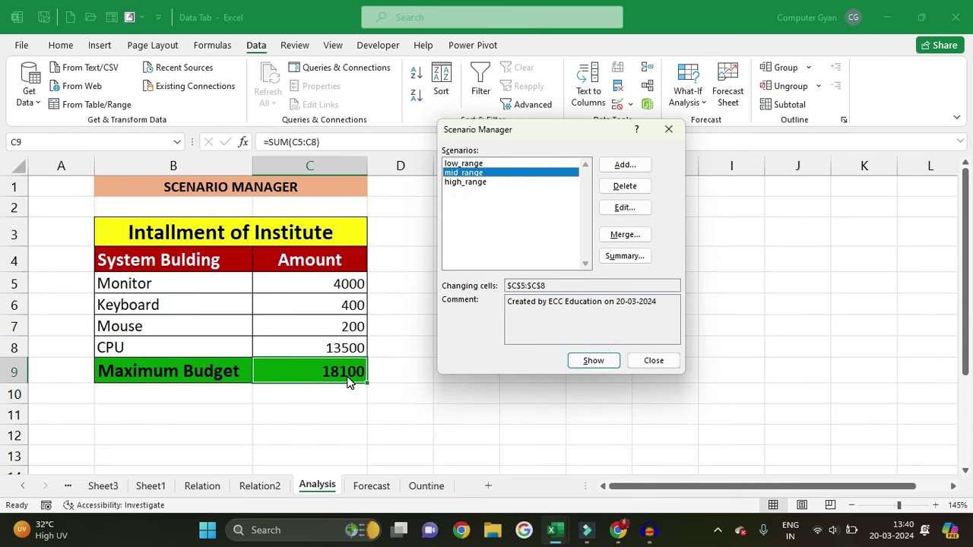
{"action": "left_click", "coordinate": [486, 183]}
{"action": "left_click", "coordinate": [591, 363]}
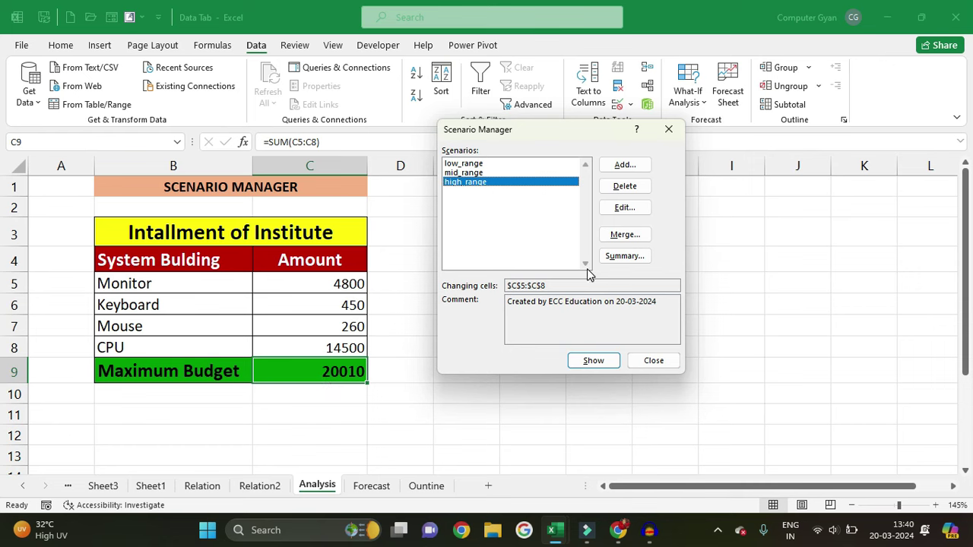
{"action": "left_click", "coordinate": [625, 258]}
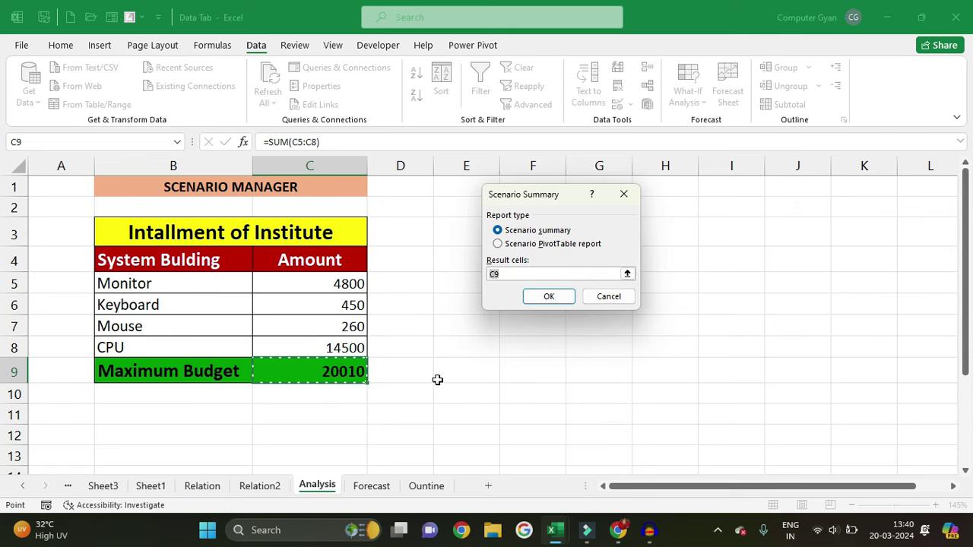
Create the scenario summary report and view it on the Scenario Summary sheet.
{"action": "left_click", "coordinate": [541, 298]}
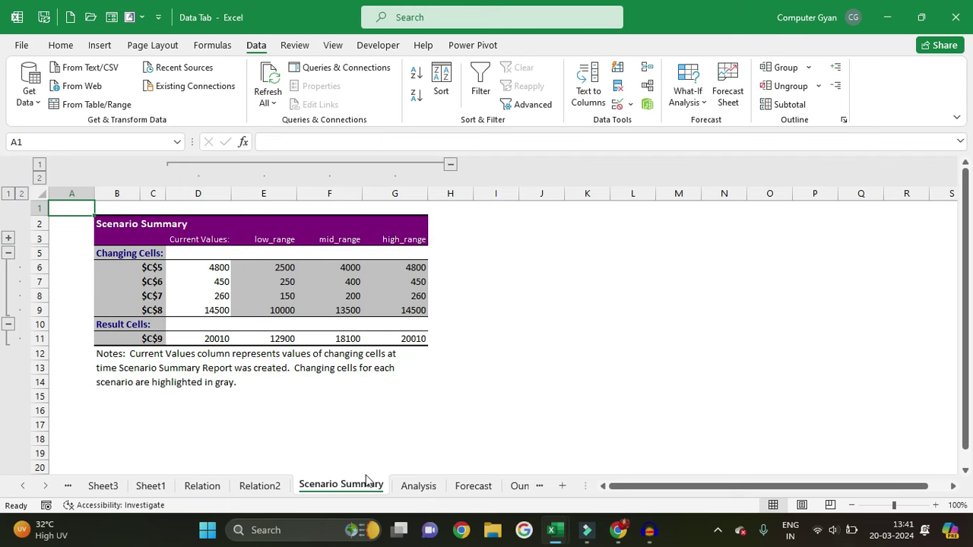
{"action": "left_click", "coordinate": [420, 485]}
{"action": "left_click_drag", "start_coordinate": [347, 282], "coordinate": [348, 339]}
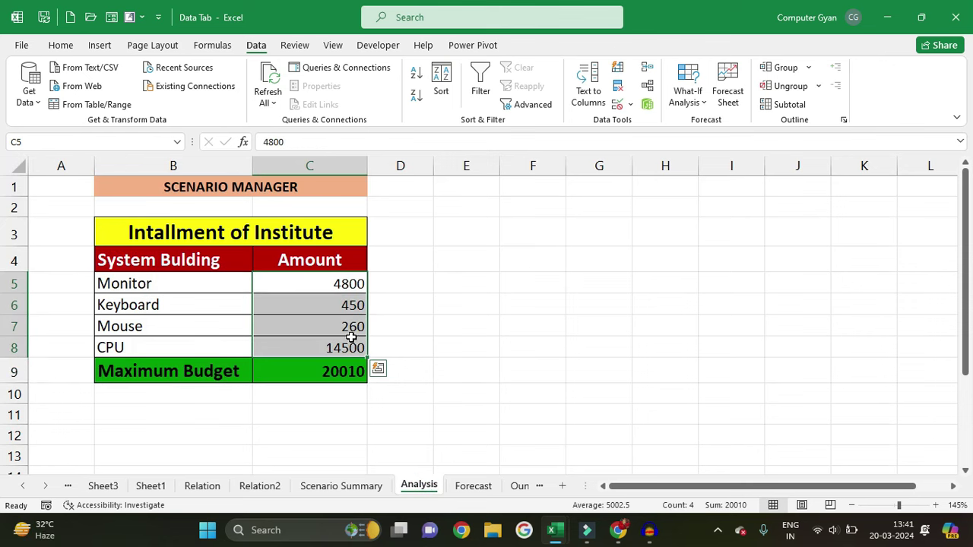
{"action": "left_click", "coordinate": [339, 287]}
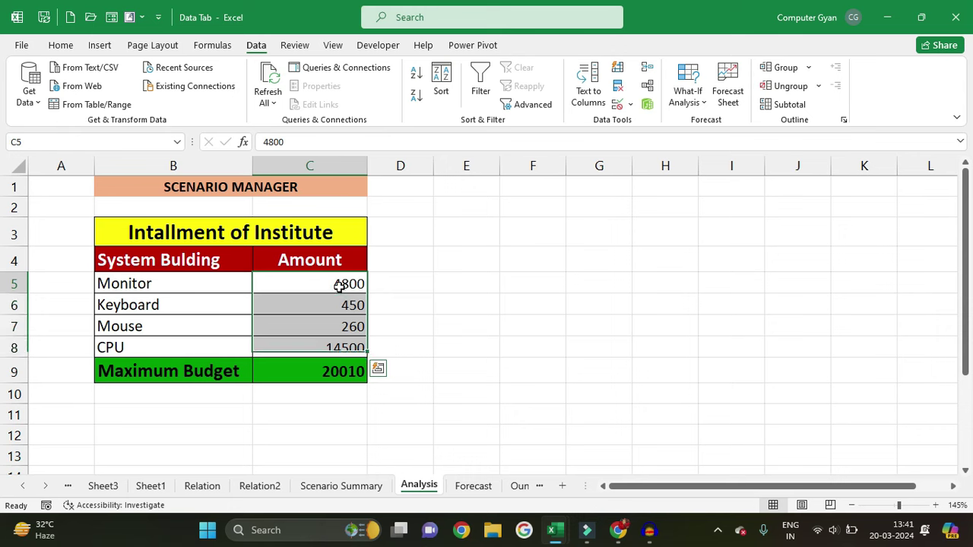
{"action": "left_click", "coordinate": [360, 484]}
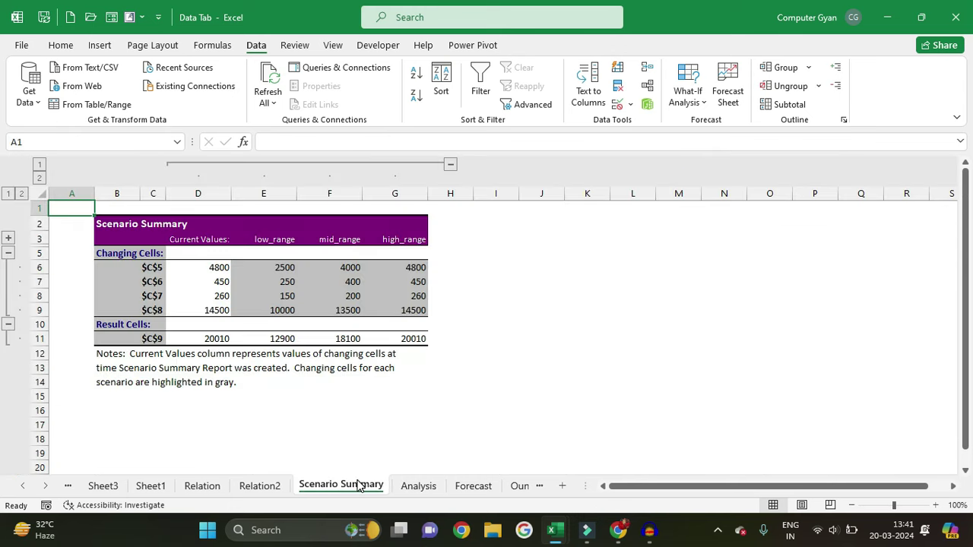
Rename the Changing Cells heading in B5 to 'rate of accessories'.
{"action": "left_click", "coordinate": [158, 269]}
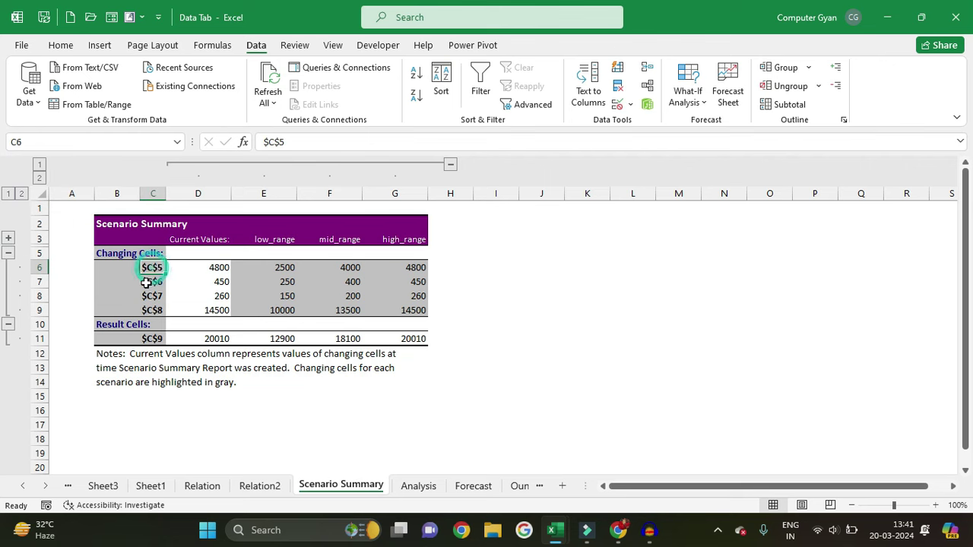
{"action": "left_click", "coordinate": [104, 255]}
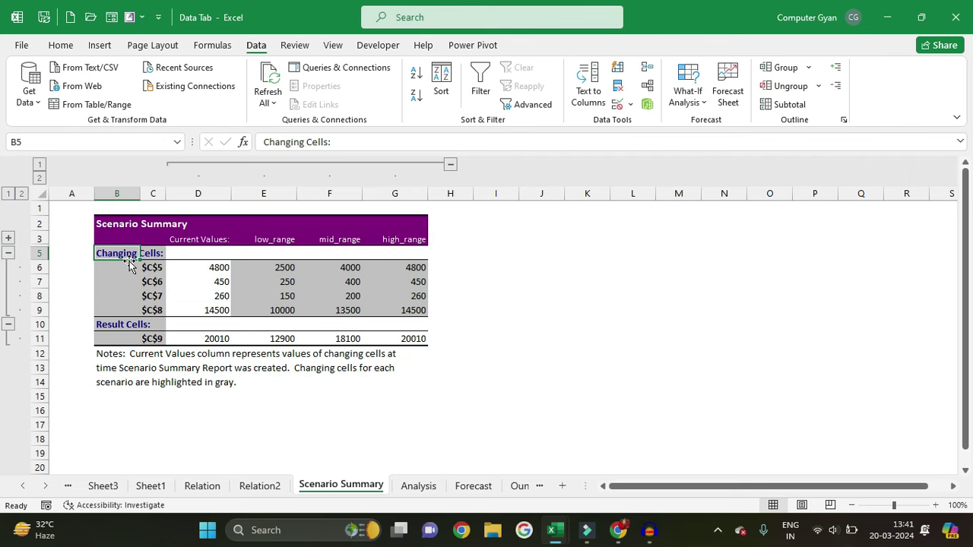
{"action": "type", "text": "rate of accessori"}
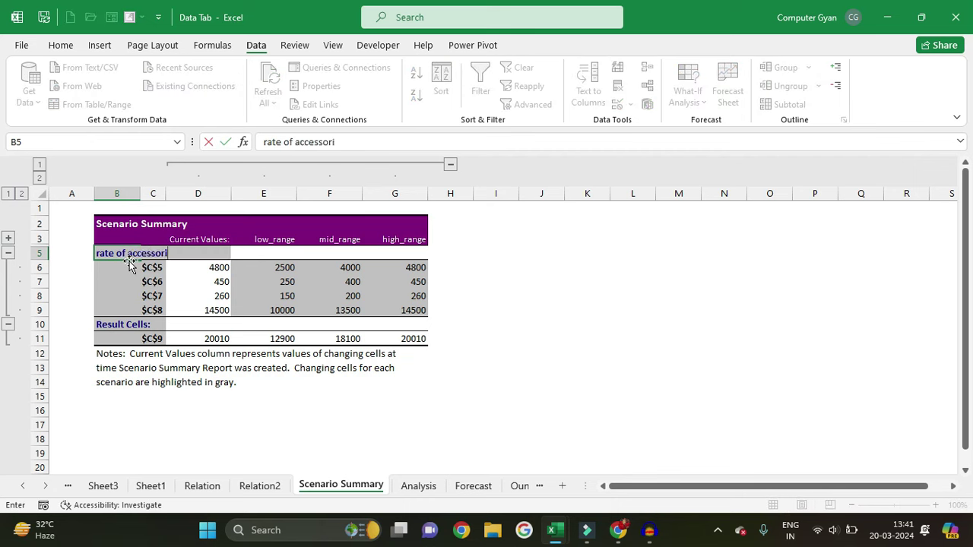
{"action": "type", "text": "es"}
{"action": "key", "text": "Return"}
Select the changing-cell references $C$5 through $C$8 in the report.
{"action": "left_click", "coordinate": [112, 325]}
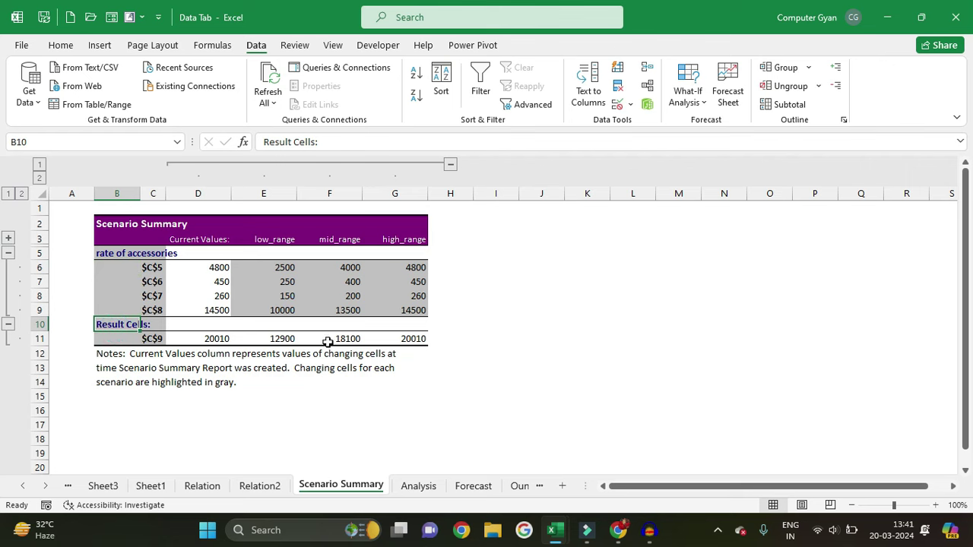
{"action": "left_click_drag", "start_coordinate": [156, 266], "coordinate": [156, 307]}
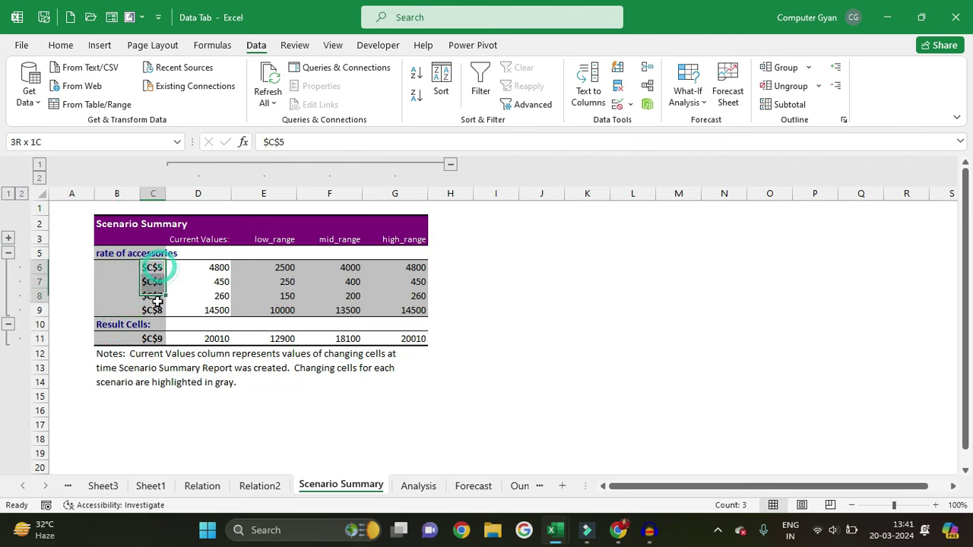
{"action": "left_click", "coordinate": [157, 270]}
{"action": "left_click", "coordinate": [156, 282]}
{"action": "left_click", "coordinate": [154, 310]}
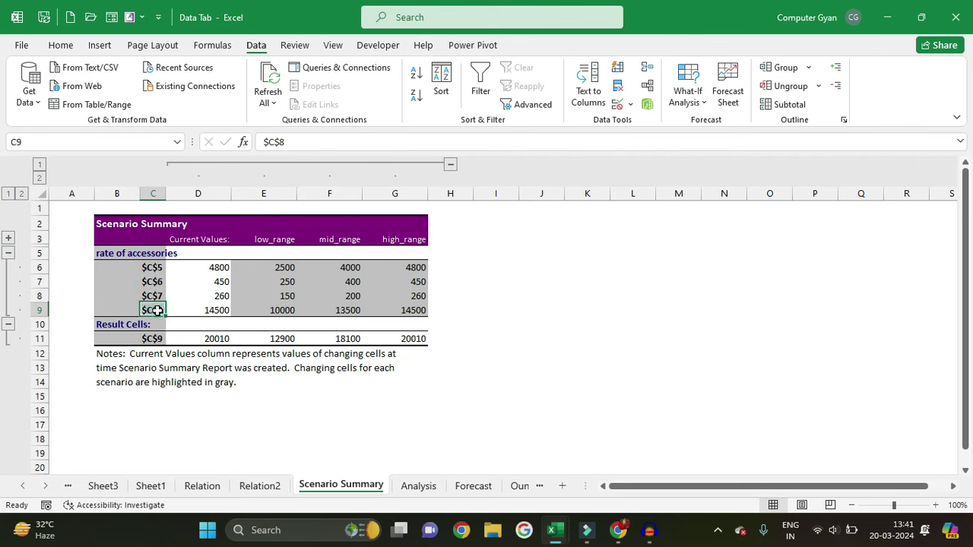
{"action": "left_click_drag", "start_coordinate": [152, 267], "coordinate": [148, 310]}
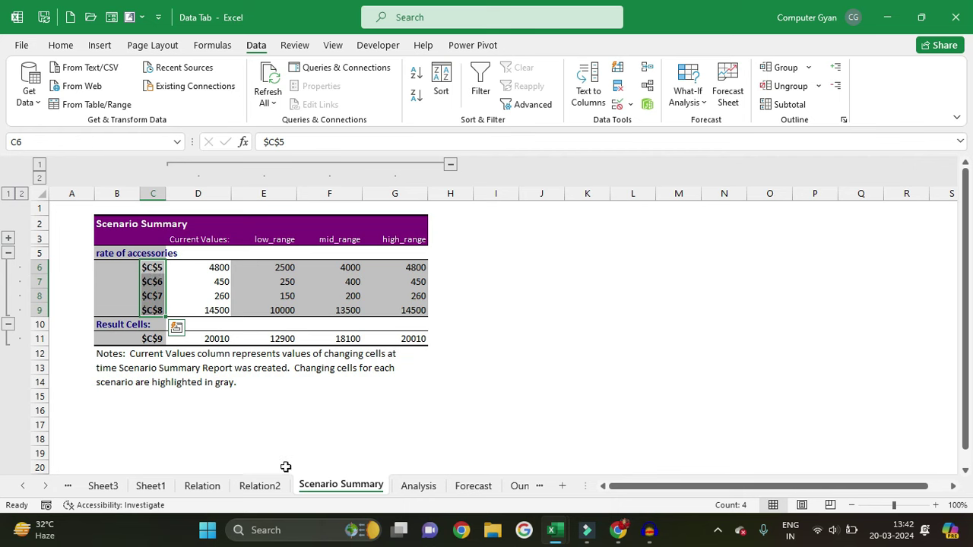
On the Analysis sheet, enter amounts 5000, 500, 300 and 15000 in C5:C8.
{"action": "left_click", "coordinate": [403, 489]}
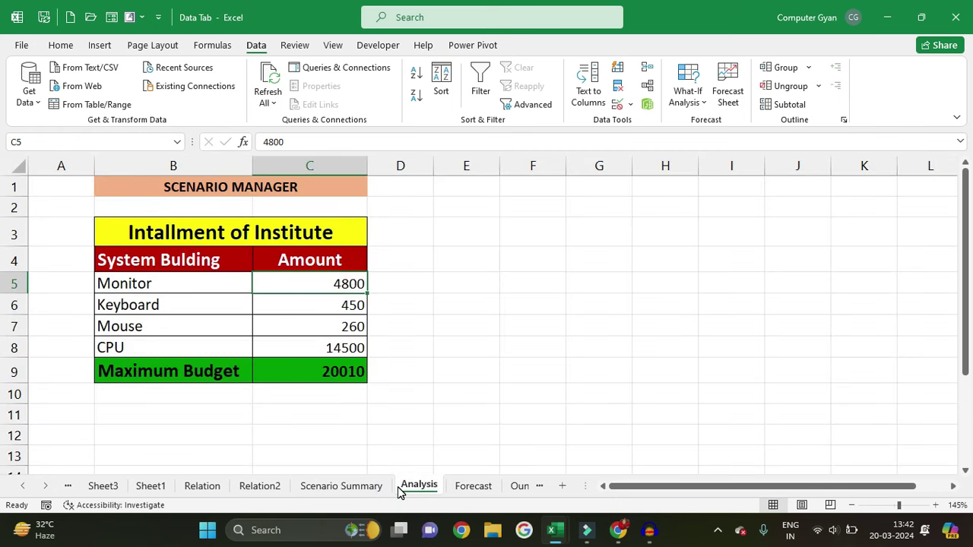
{"action": "type", "text": "5000"}
{"action": "key", "text": "Return"}
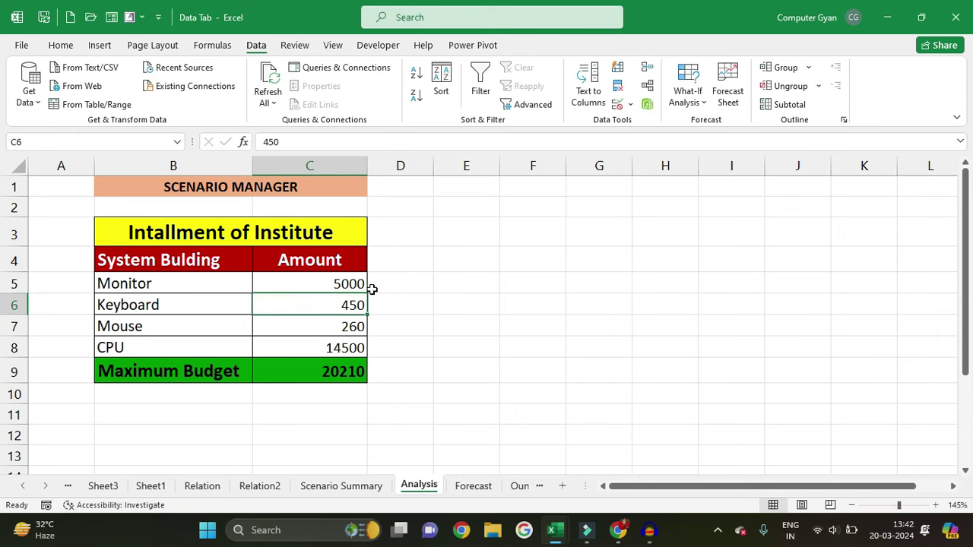
{"action": "type", "text": "500"}
{"action": "key", "text": "Return"}
{"action": "type", "text": "4"}
{"action": "key", "text": "BackSpace"}
{"action": "type", "text": "300"}
{"action": "key", "text": "Return"}
{"action": "type", "text": "1500"}
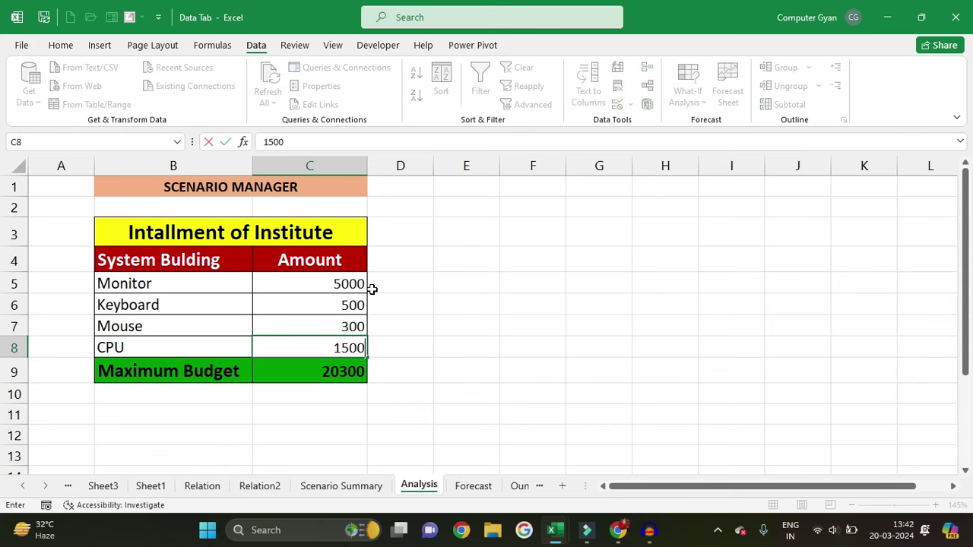
{"action": "type", "text": "0"}
{"action": "key", "text": "Return"}
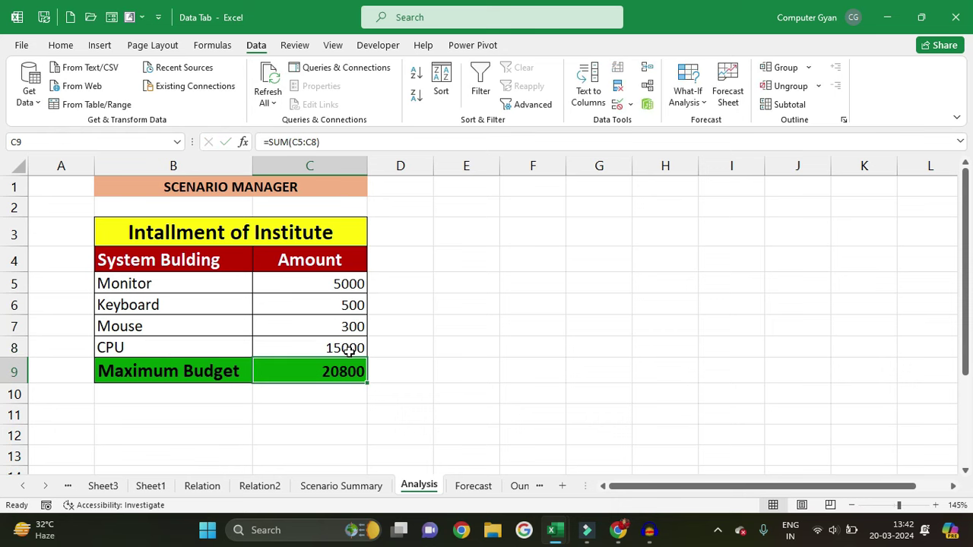
Select the Monitor amount in C5 and clear the Name Box to name it.
{"action": "left_click", "coordinate": [346, 285]}
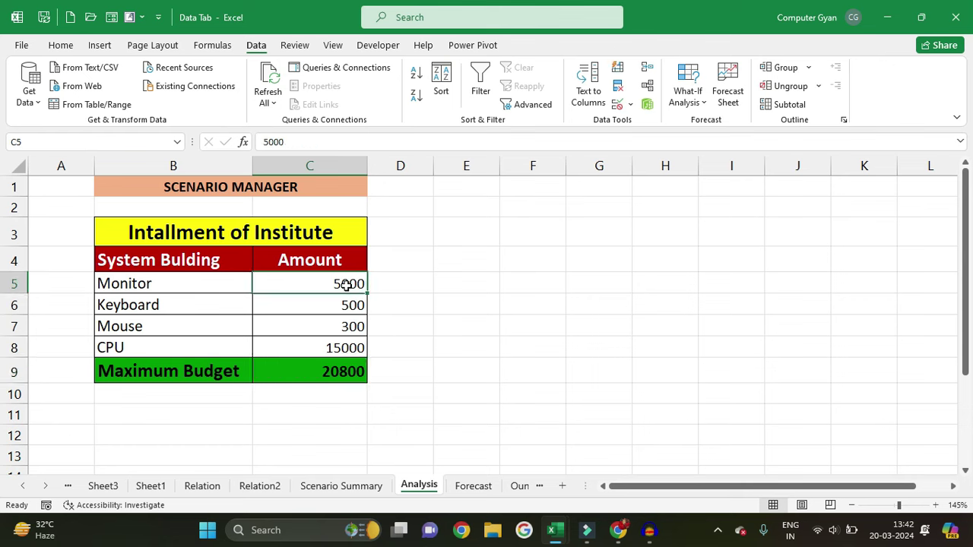
{"action": "left_click", "coordinate": [82, 141]}
{"action": "key", "text": "BackSpace"}
Name cell C5 Monitor and cell C6 Keyboard through the Name Box.
{"action": "type", "text": "Monitor"}
{"action": "key", "text": "Return"}
{"action": "left_click", "coordinate": [333, 306]}
{"action": "left_click", "coordinate": [47, 142]}
{"action": "key", "text": "BackSpace"}
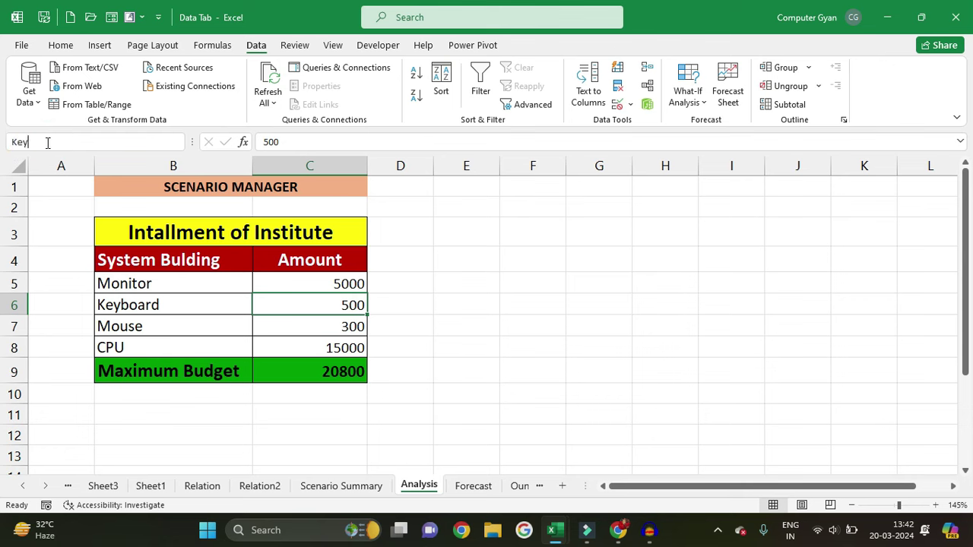
{"action": "key", "text": "Return"}
Name cell C7 Mouse and cell C8 CPU through the Name Box.
{"action": "left_click", "coordinate": [335, 326]}
{"action": "left_click", "coordinate": [135, 143]}
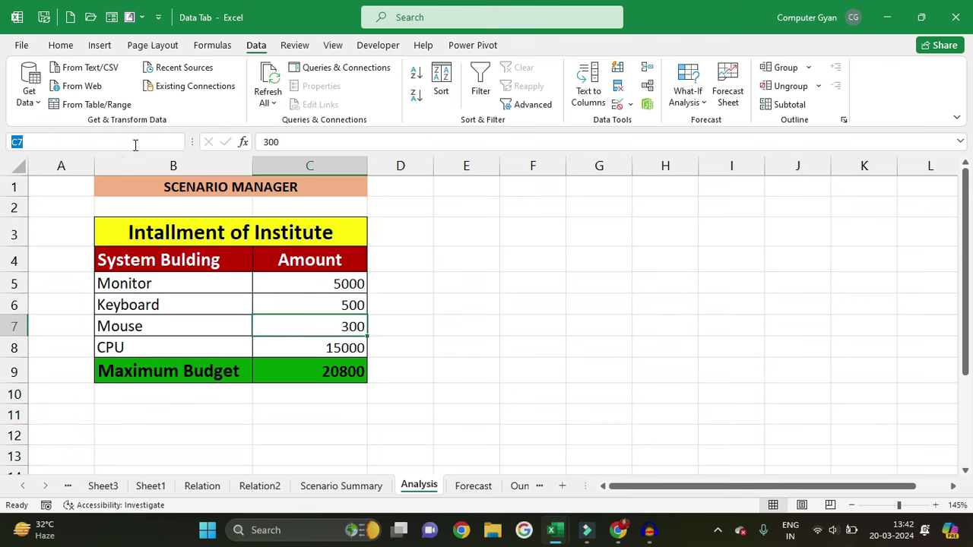
{"action": "type", "text": "se"}
{"action": "key", "text": "Return"}
{"action": "left_click", "coordinate": [334, 347]}
{"action": "left_click", "coordinate": [50, 140]}
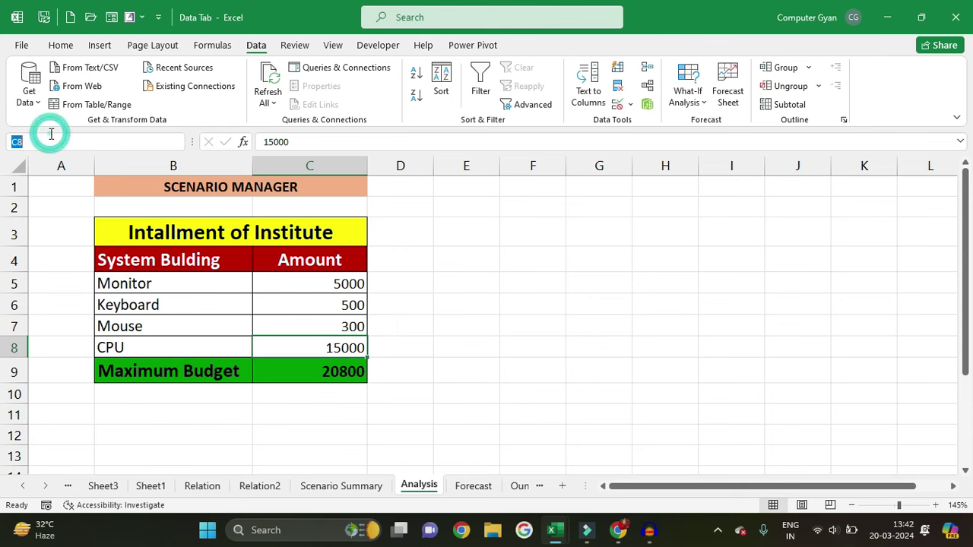
{"action": "key", "text": "Return"}
{"action": "left_click", "coordinate": [352, 326]}
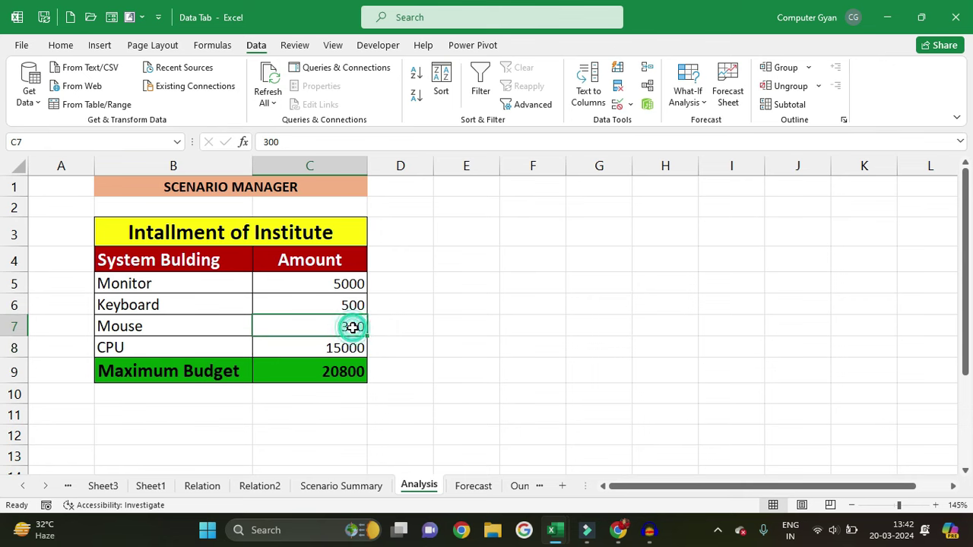
{"action": "left_click", "coordinate": [350, 347]}
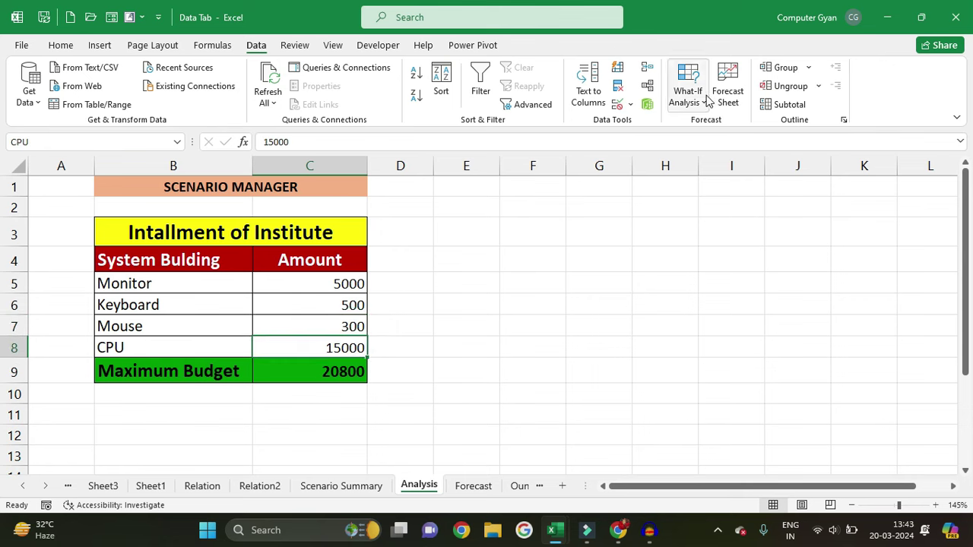
{"action": "left_click", "coordinate": [692, 91]}
{"action": "left_click", "coordinate": [712, 124]}
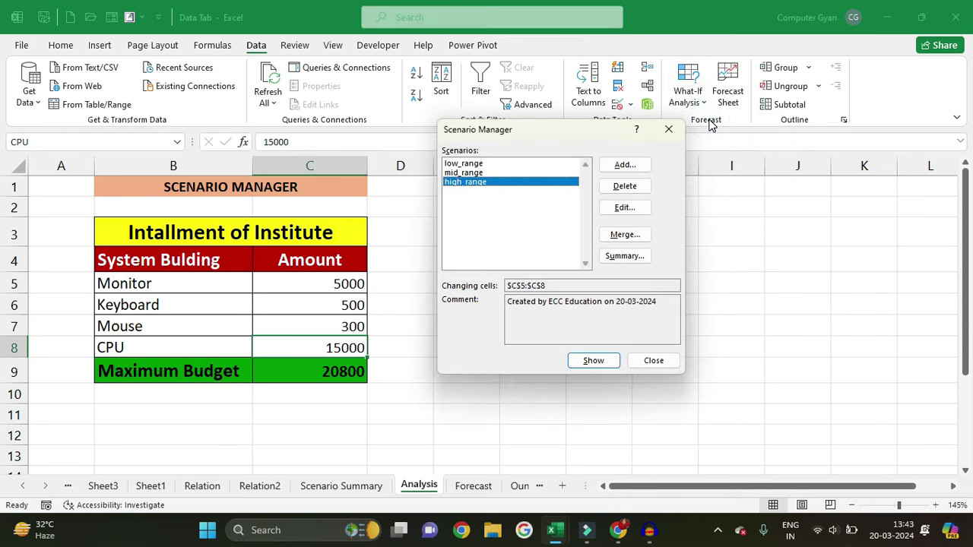
{"action": "left_click", "coordinate": [614, 255]}
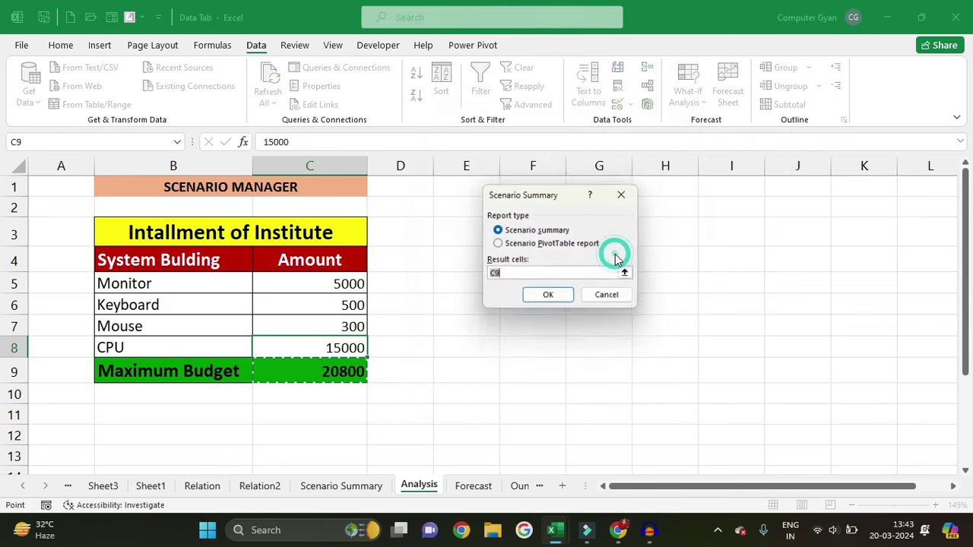
{"action": "left_click", "coordinate": [558, 298]}
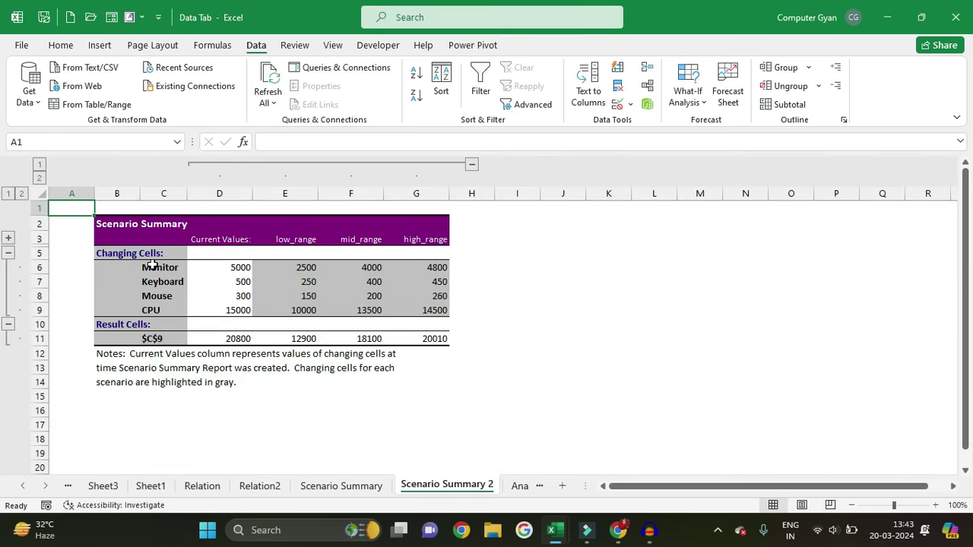
{"action": "left_click_drag", "start_coordinate": [152, 262], "coordinate": [156, 304]}
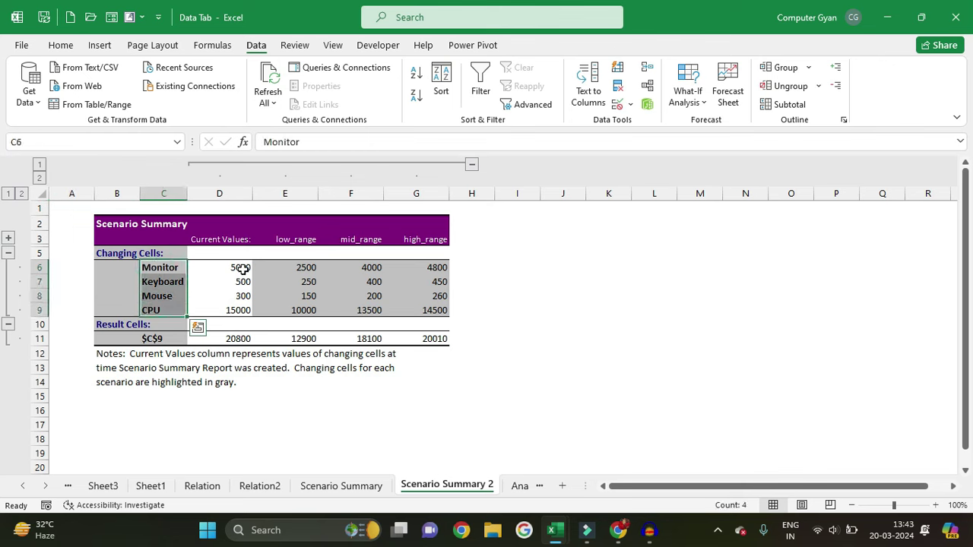
{"action": "left_click_drag", "start_coordinate": [241, 269], "coordinate": [241, 310]}
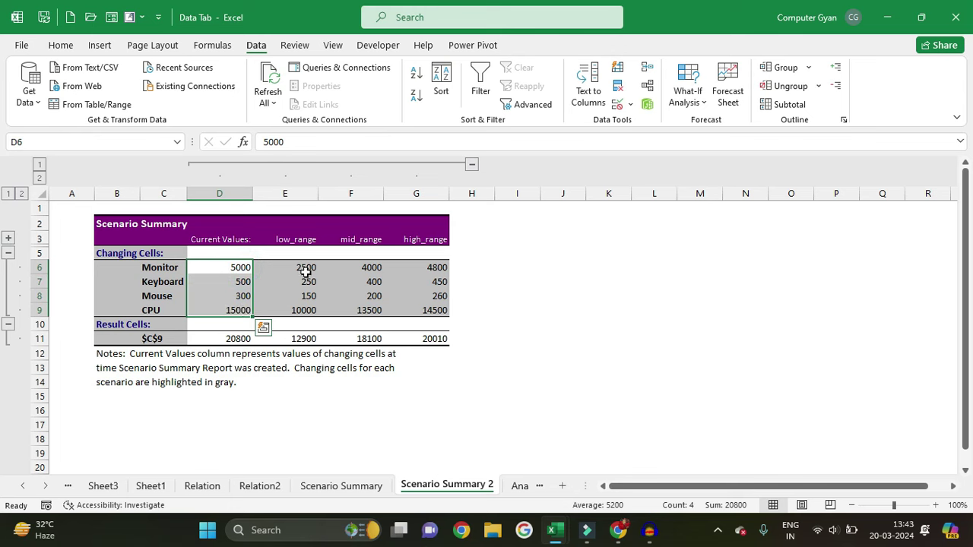
{"action": "left_click_drag", "start_coordinate": [305, 269], "coordinate": [307, 310]}
{"action": "left_click", "coordinate": [312, 340]}
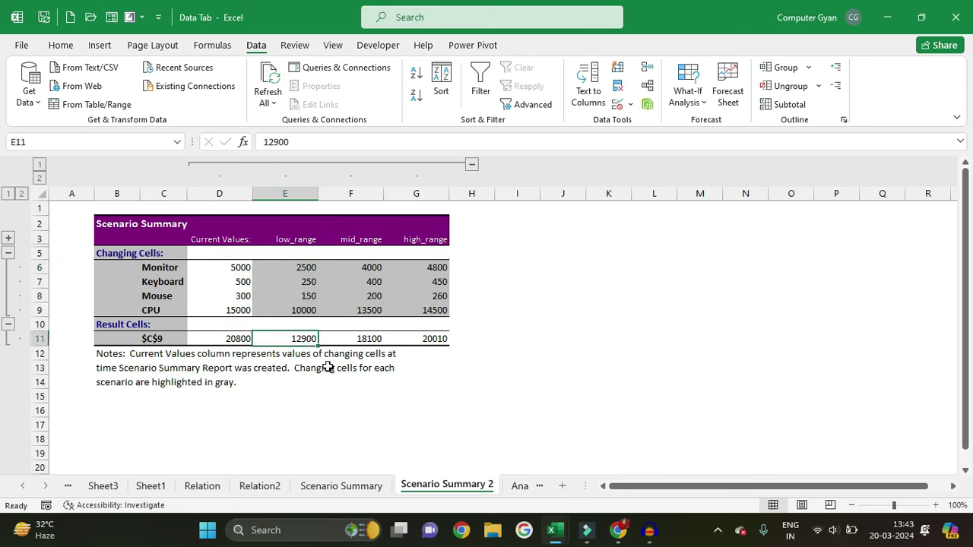
{"action": "left_click_drag", "start_coordinate": [377, 266], "coordinate": [384, 304]}
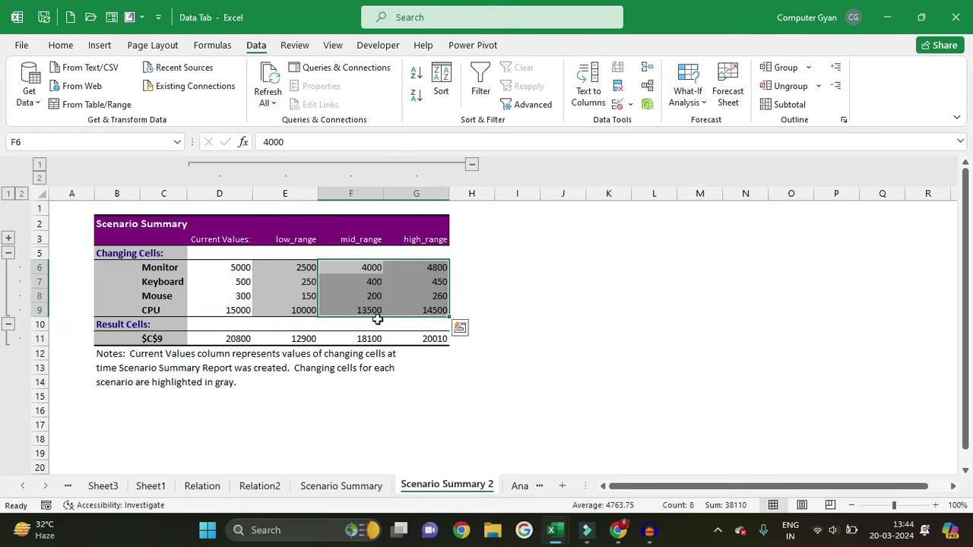
{"action": "left_click_drag", "start_coordinate": [373, 269], "coordinate": [374, 296]}
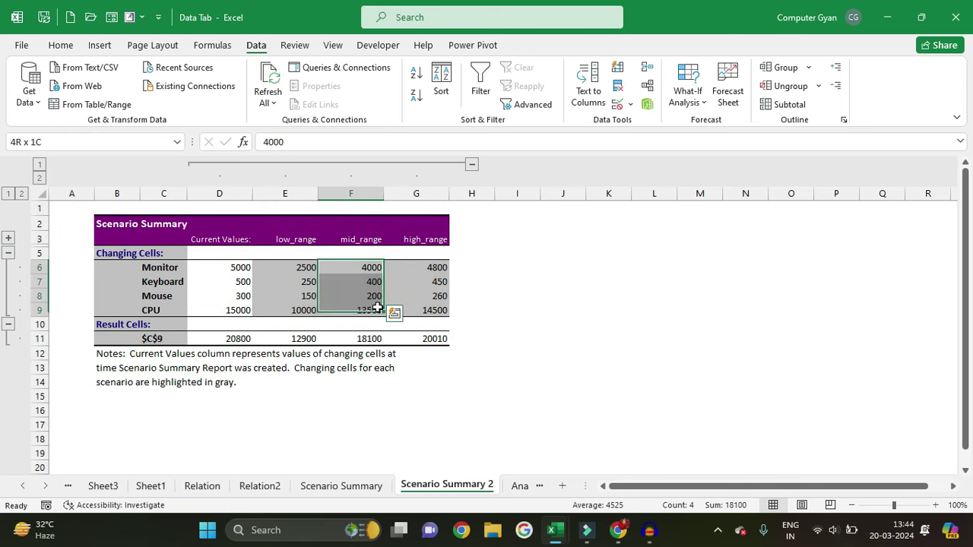
{"action": "left_click", "coordinate": [370, 270]}
{"action": "left_click_drag", "start_coordinate": [370, 270], "coordinate": [373, 308]}
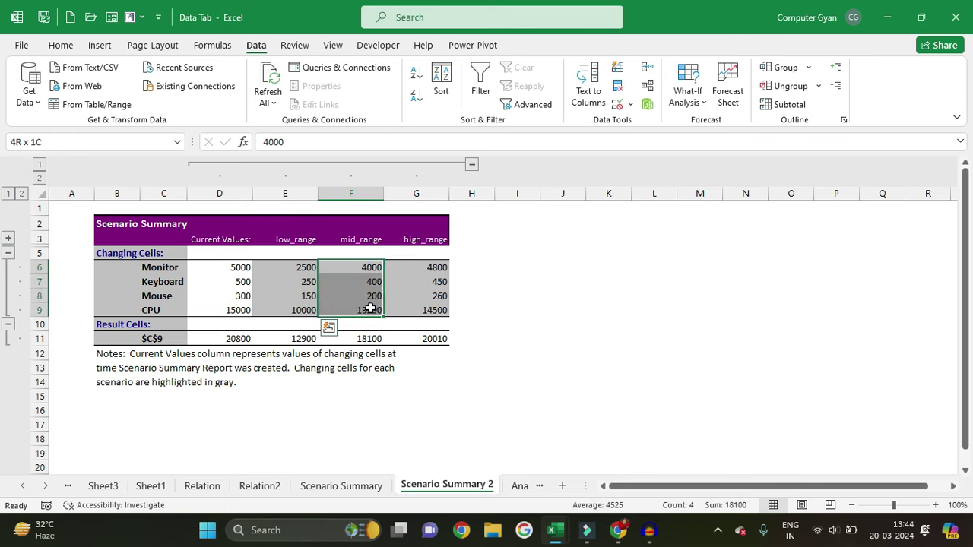
{"action": "left_click", "coordinate": [369, 336]}
{"action": "left_click_drag", "start_coordinate": [437, 267], "coordinate": [437, 308]}
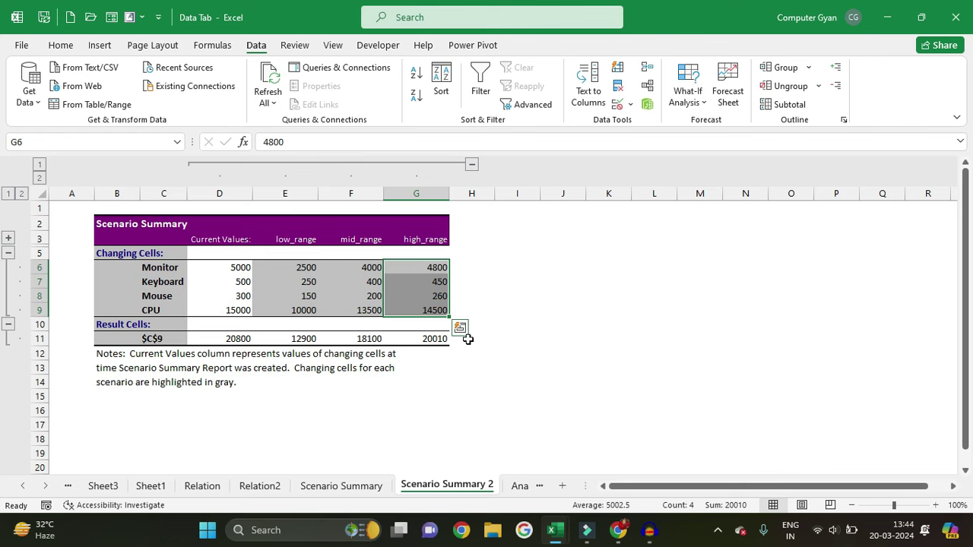
{"action": "left_click", "coordinate": [350, 239]}
{"action": "left_click", "coordinate": [418, 240]}
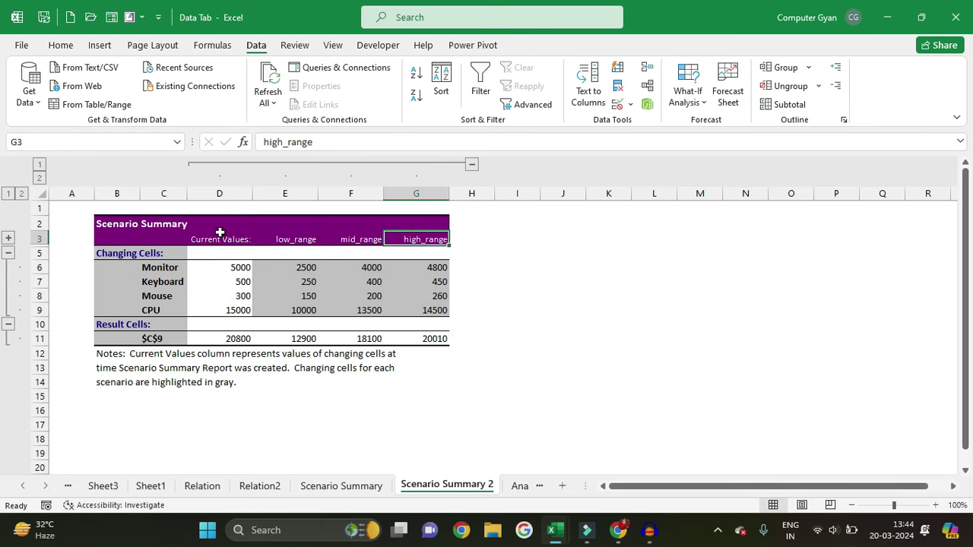
{"action": "mouse_move", "coordinate": [137, 223]}
{"action": "left_mouse_down"}
{"action": "mouse_move", "coordinate": [447, 369]}
{"action": "mouse_move", "coordinate": [435, 338]}
{"action": "left_mouse_up"}
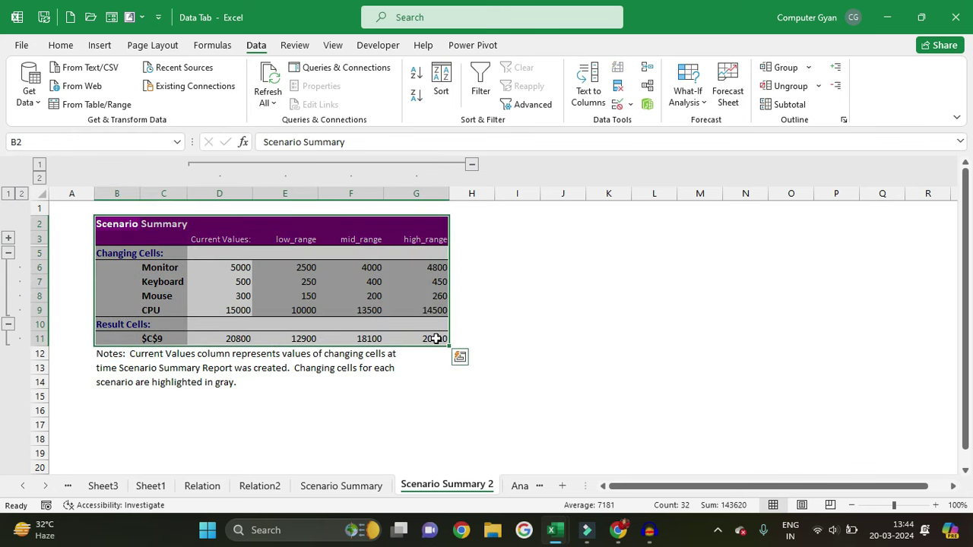
{"action": "scroll", "coordinate": [436, 339], "scroll_direction": "up", "scroll_amount": 4, "text": "ctrl"}
{"action": "left_click", "coordinate": [482, 307]}
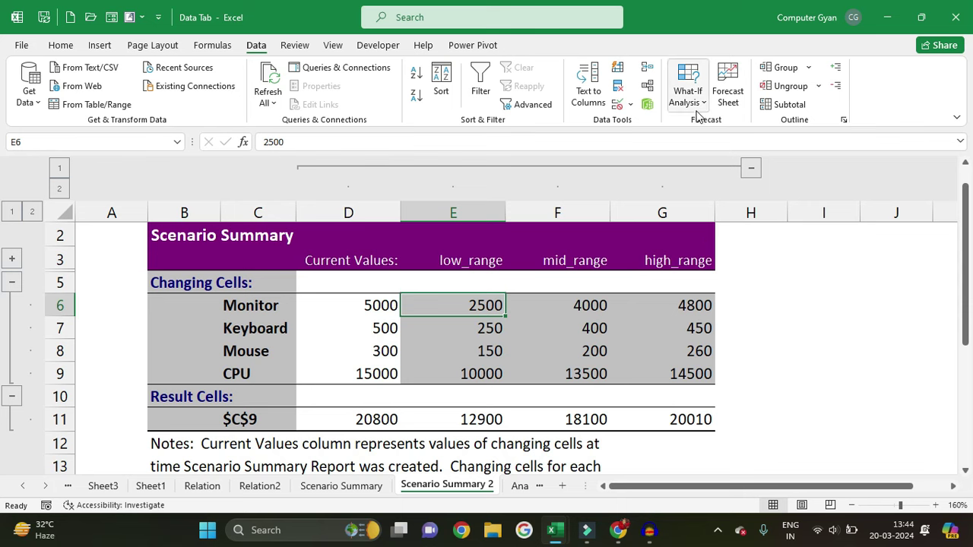
On the Forecast sheet, review the Keyboard row: empty rate B4, quantity 60, target 24000.
{"action": "left_click", "coordinate": [690, 97]}
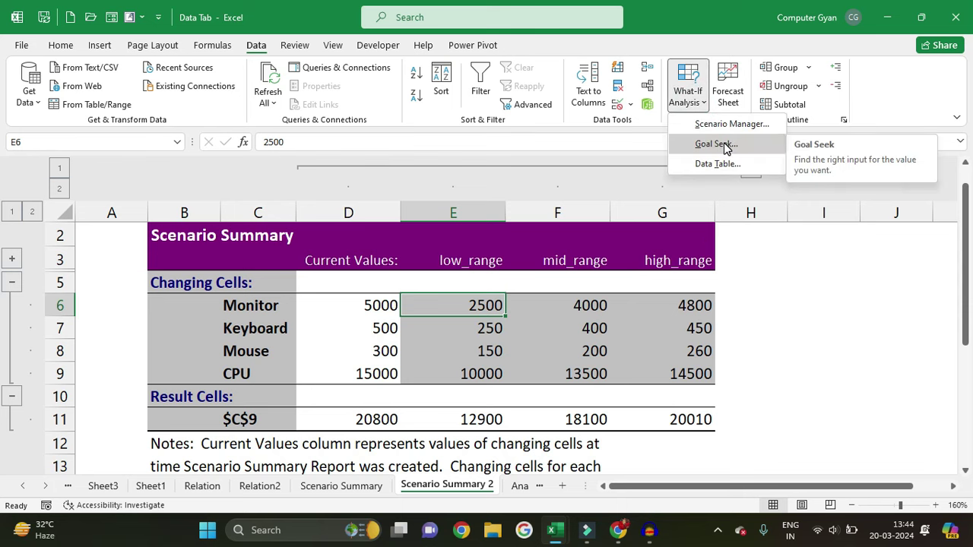
{"action": "left_click", "coordinate": [540, 487]}
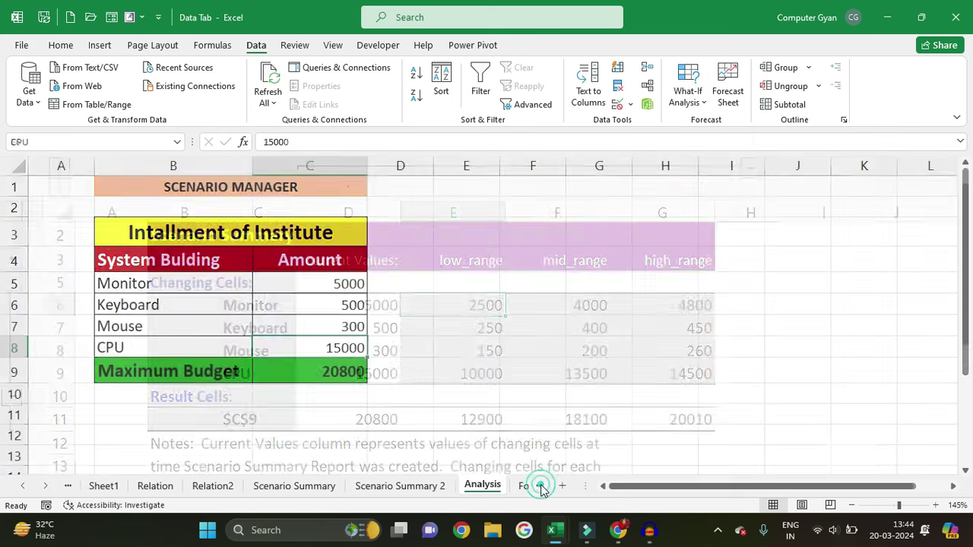
{"action": "left_click", "coordinate": [524, 488]}
{"action": "scroll", "coordinate": [273, 283], "scroll_direction": "up", "scroll_amount": 1}
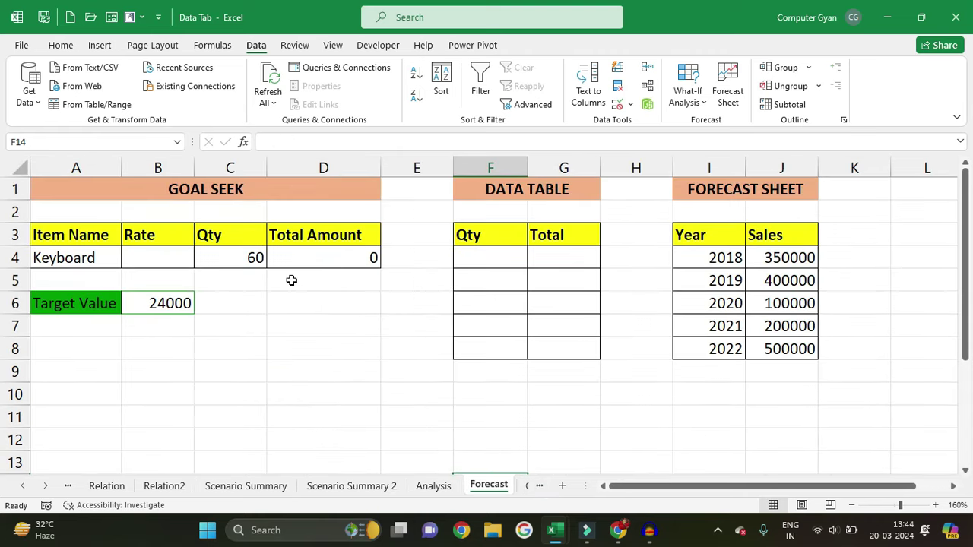
{"action": "left_click", "coordinate": [219, 244]}
{"action": "left_click", "coordinate": [302, 257]}
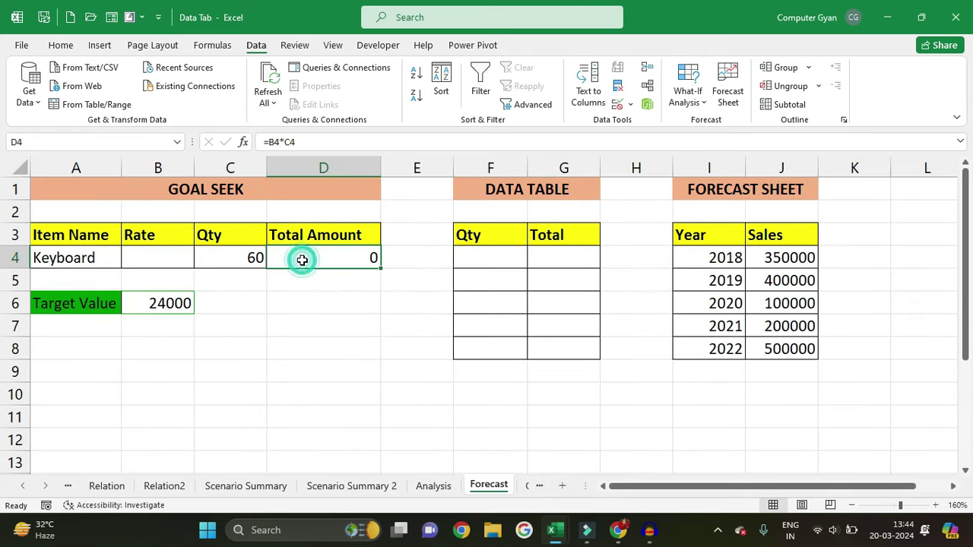
{"action": "left_click", "coordinate": [166, 306]}
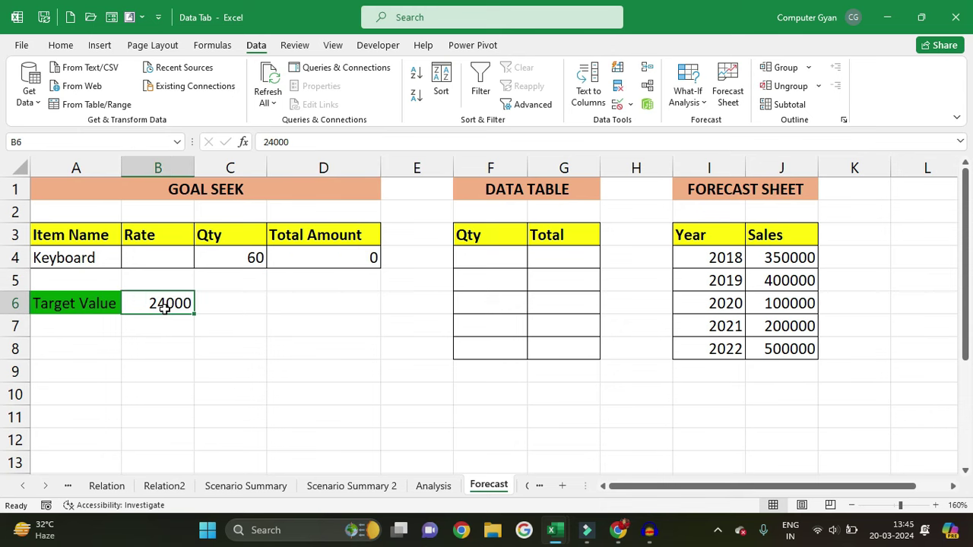
{"action": "left_click", "coordinate": [103, 266]}
{"action": "left_click", "coordinate": [251, 258]}
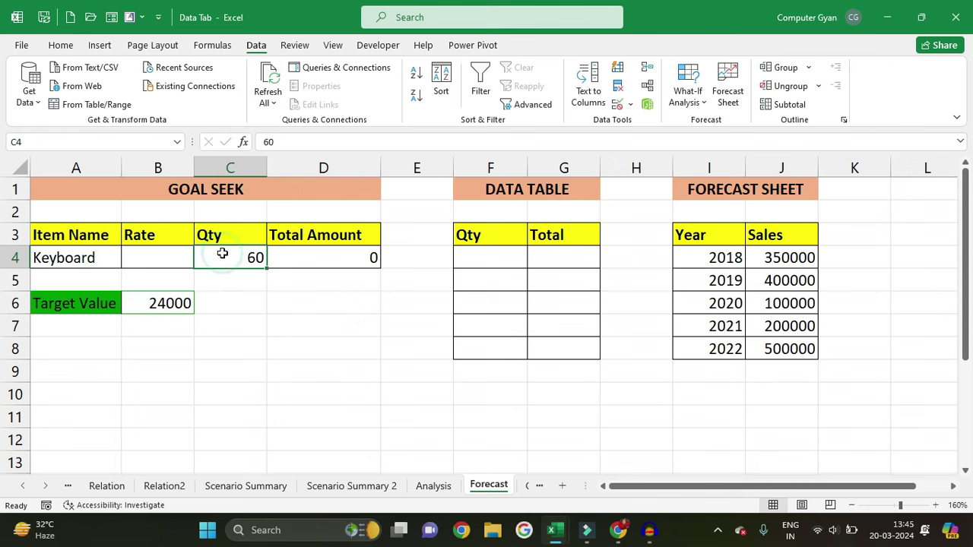
{"action": "left_click", "coordinate": [174, 257]}
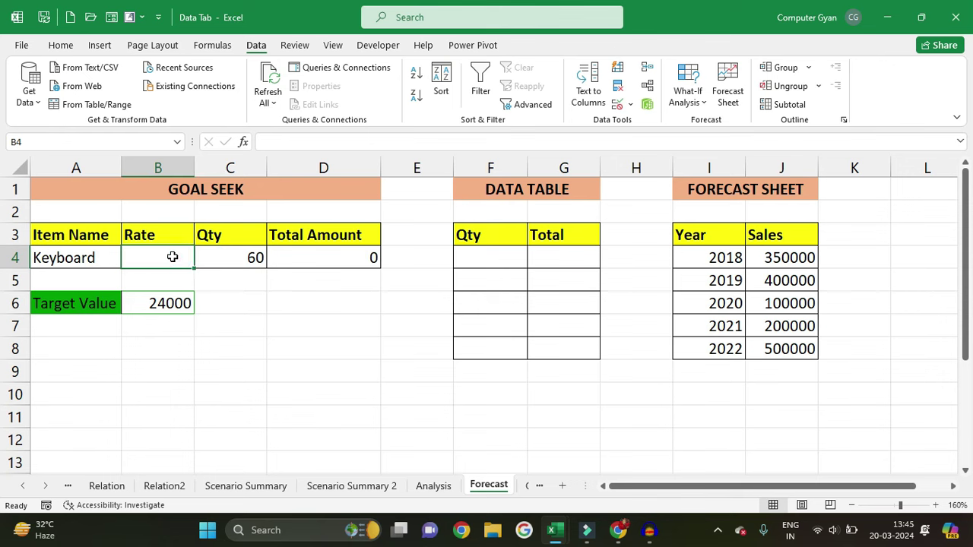
{"action": "left_click", "coordinate": [256, 258]}
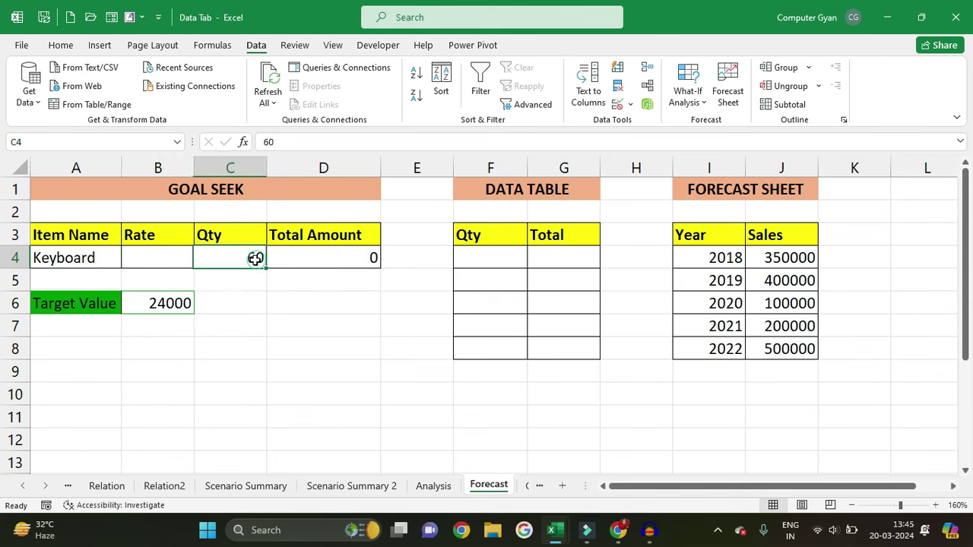
{"action": "left_click", "coordinate": [187, 263]}
Start a Goal Seek with the Total Amount cell D4 as the set cell.
{"action": "left_click", "coordinate": [309, 259]}
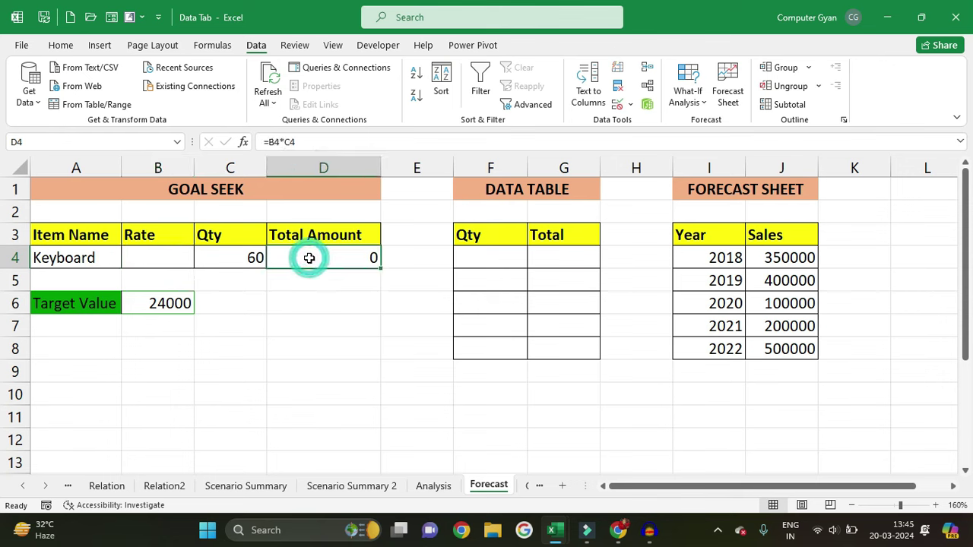
{"action": "left_click", "coordinate": [687, 93]}
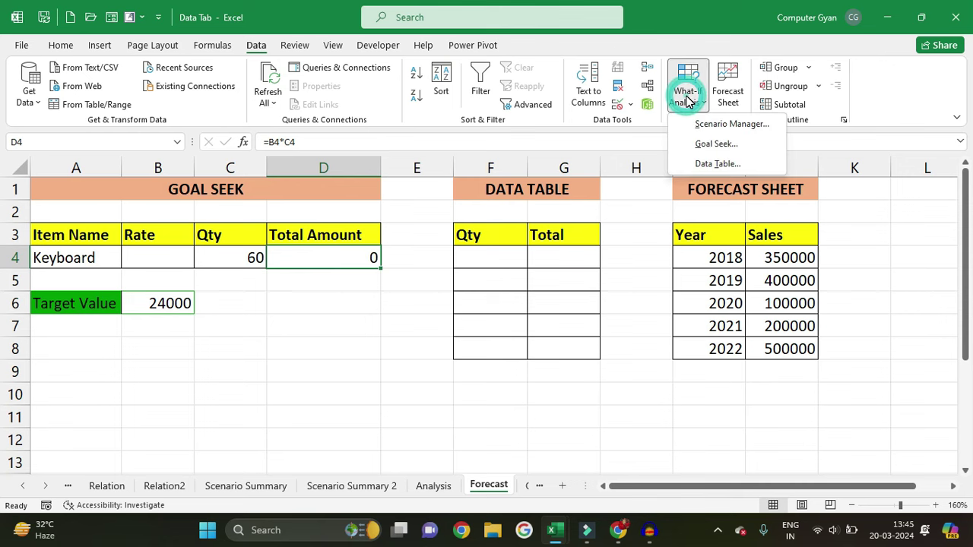
{"action": "left_click", "coordinate": [692, 146]}
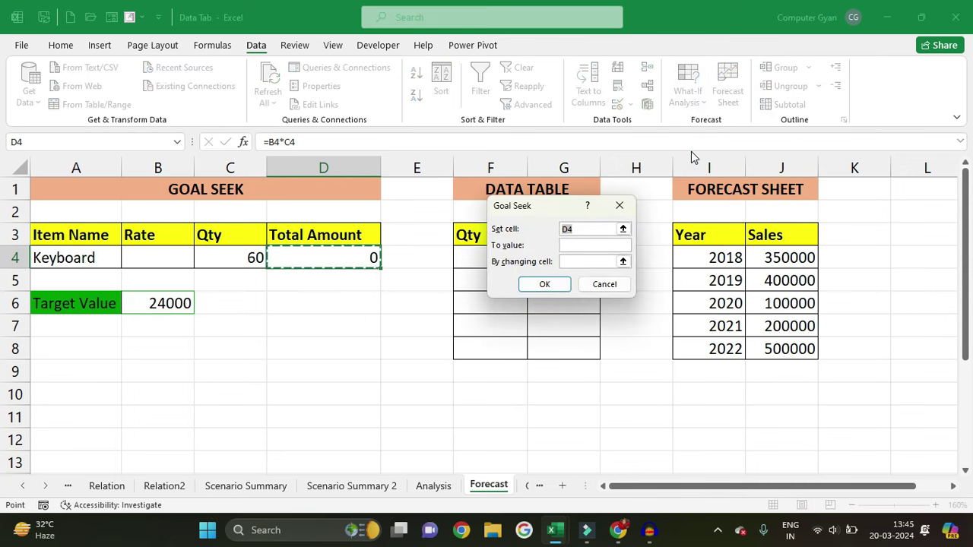
Goal Seek D4 to 24000 by changing the Rate cell $B$4, accepting the solution.
{"action": "left_click", "coordinate": [329, 259]}
{"action": "left_click", "coordinate": [576, 245]}
{"action": "type", "text": "24"}
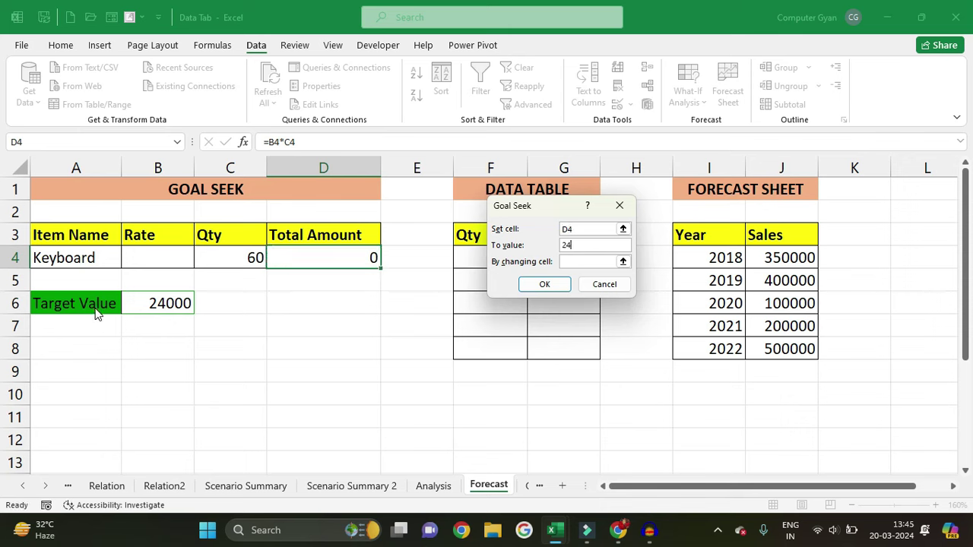
{"action": "type", "text": "000"}
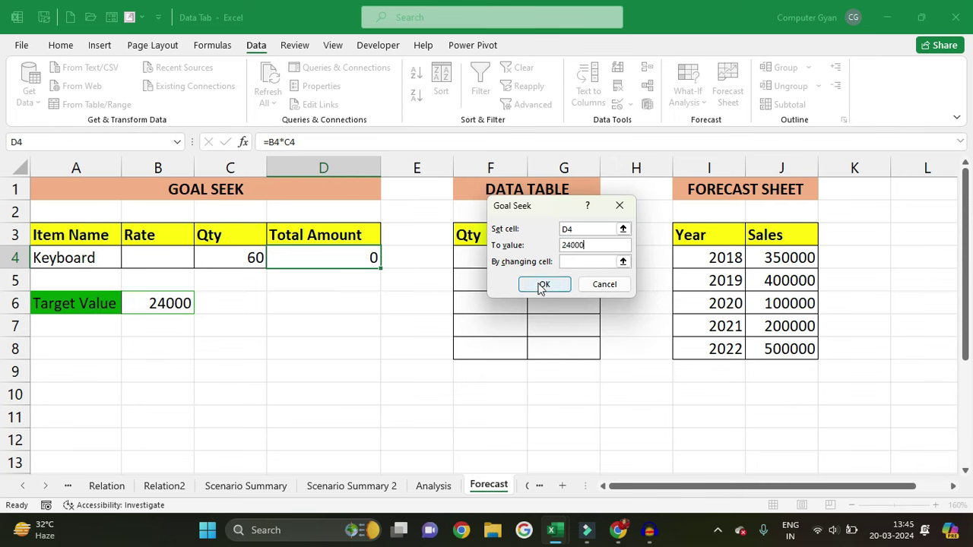
{"action": "left_click", "coordinate": [583, 262]}
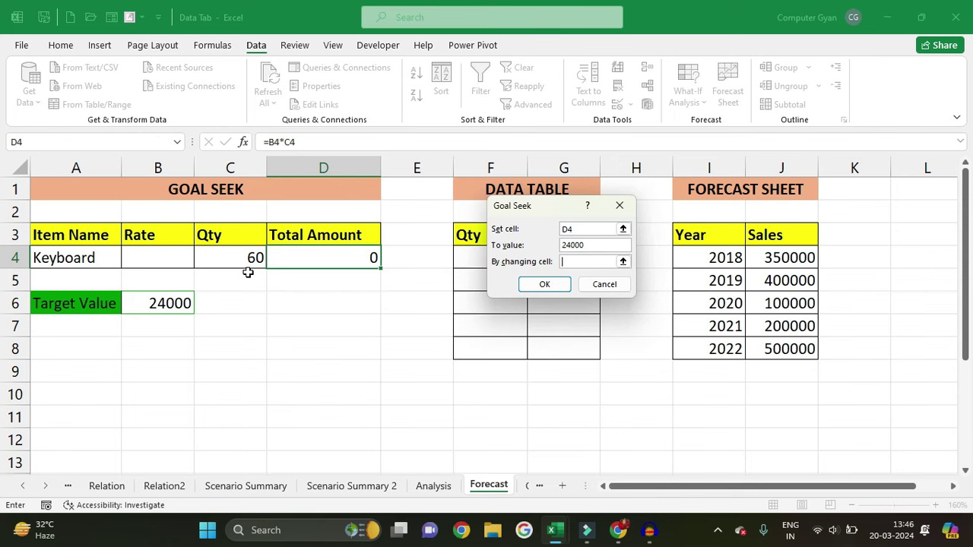
{"action": "left_click", "coordinate": [182, 262]}
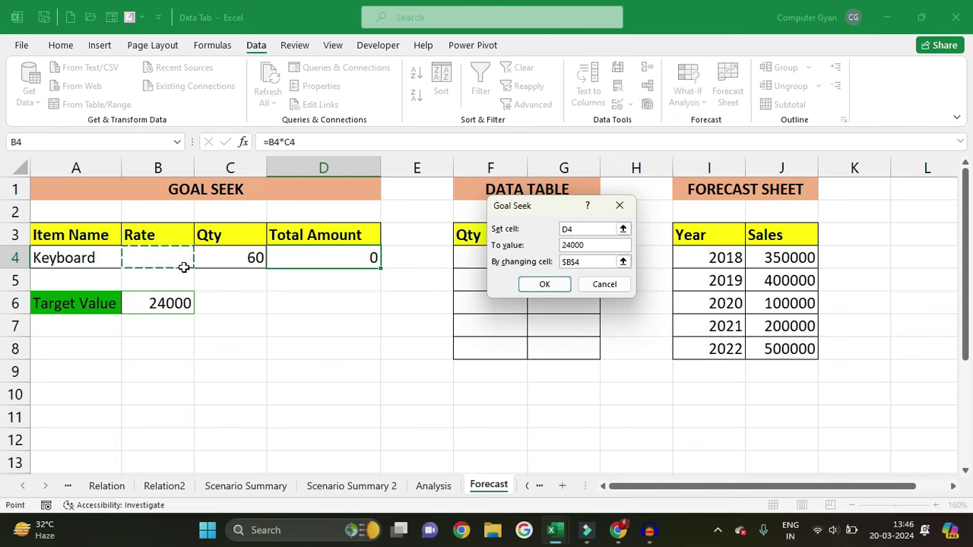
{"action": "left_click", "coordinate": [547, 285]}
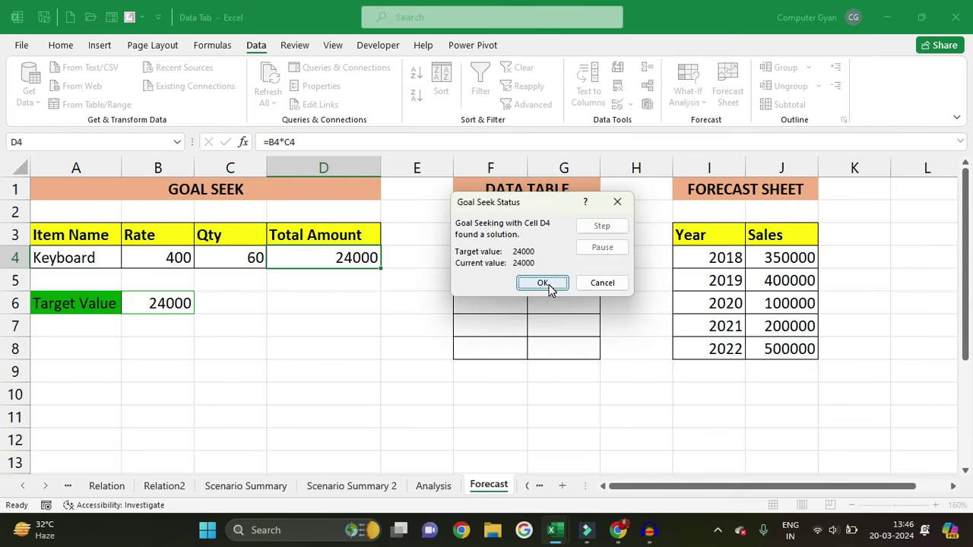
{"action": "left_click", "coordinate": [543, 282]}
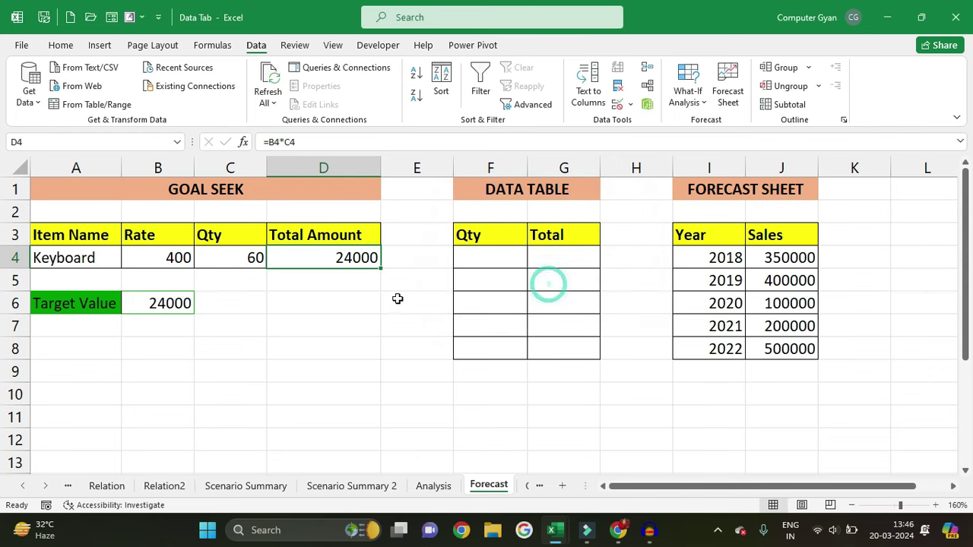
Review the solved Keyboard rate of 400 against the quantity 60 and the 24000 target.
{"action": "left_click", "coordinate": [167, 254]}
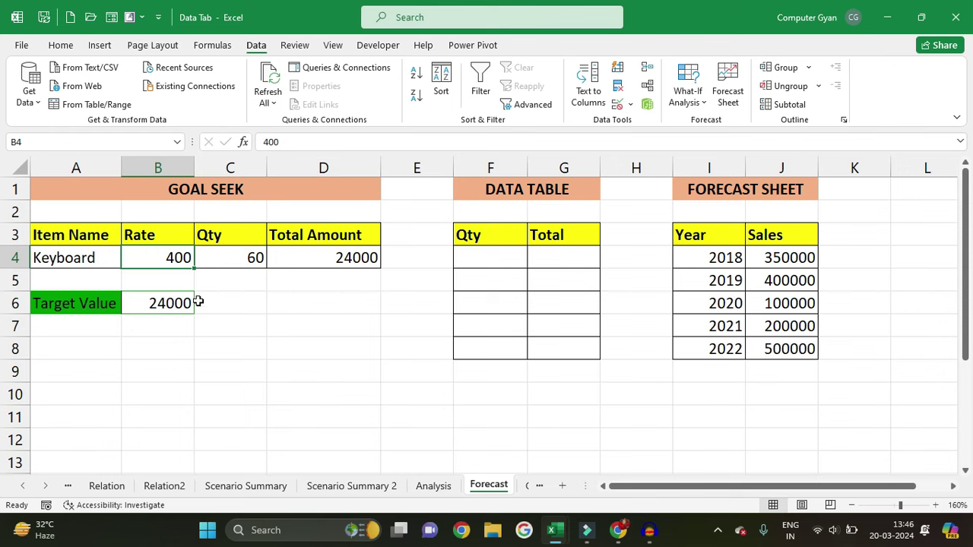
{"action": "left_click", "coordinate": [243, 260]}
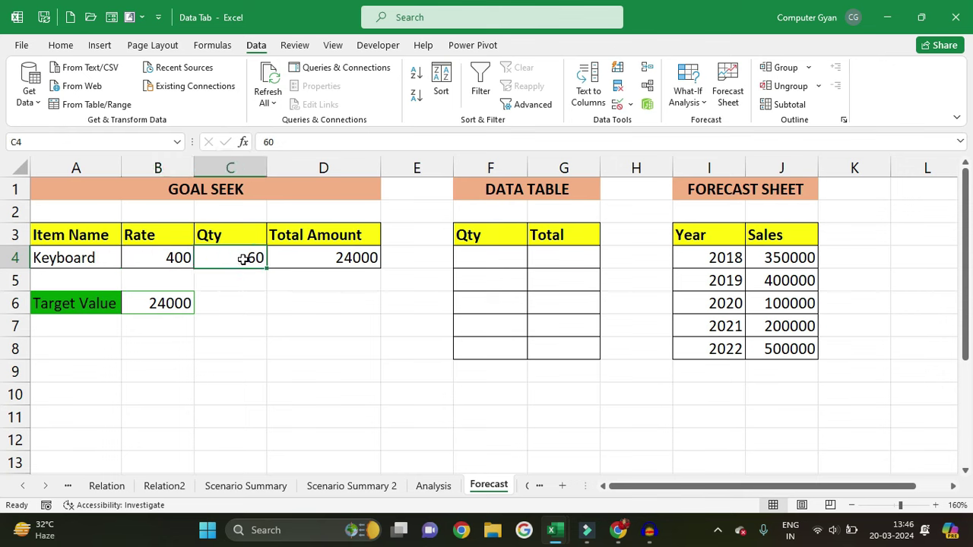
{"action": "left_click", "coordinate": [172, 298]}
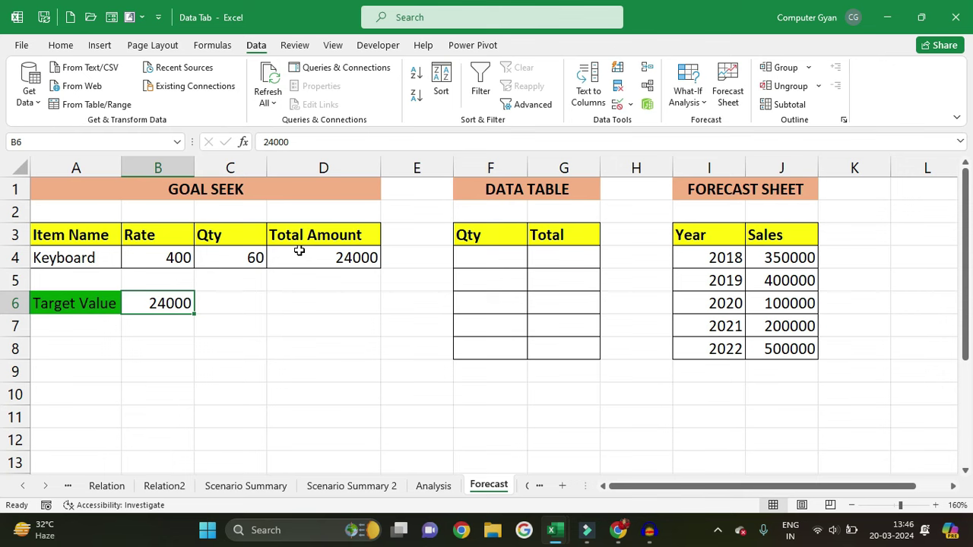
{"action": "left_click", "coordinate": [148, 257]}
{"action": "left_click", "coordinate": [218, 257]}
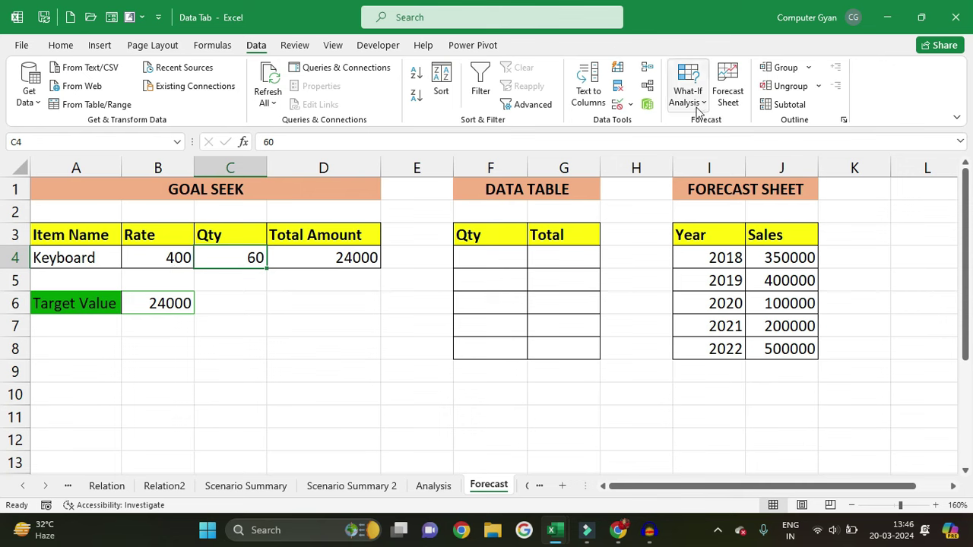
{"action": "left_click", "coordinate": [691, 99]}
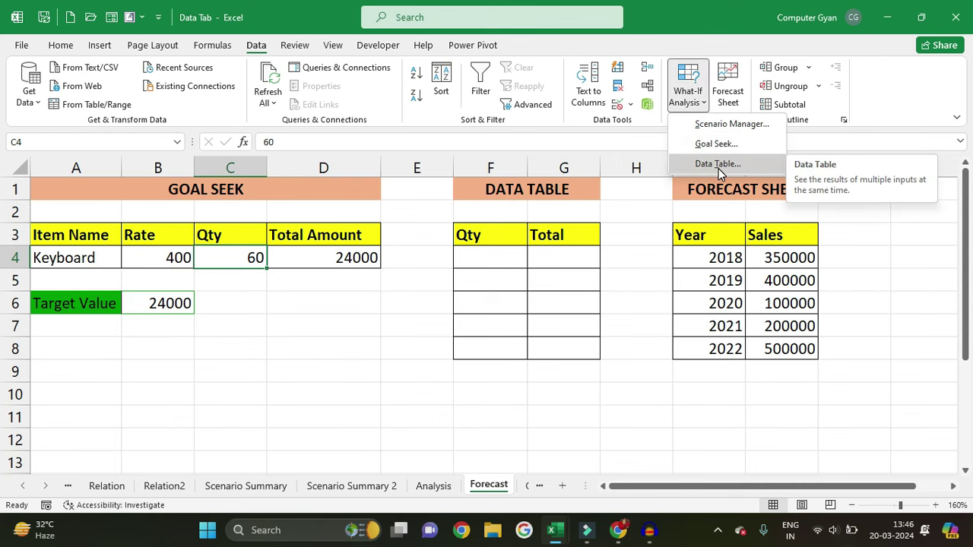
Link data table cell G4 to the Total Amount with =D4, showing 24000.
{"action": "key", "text": "Escape"}
{"action": "left_click", "coordinate": [532, 257]}
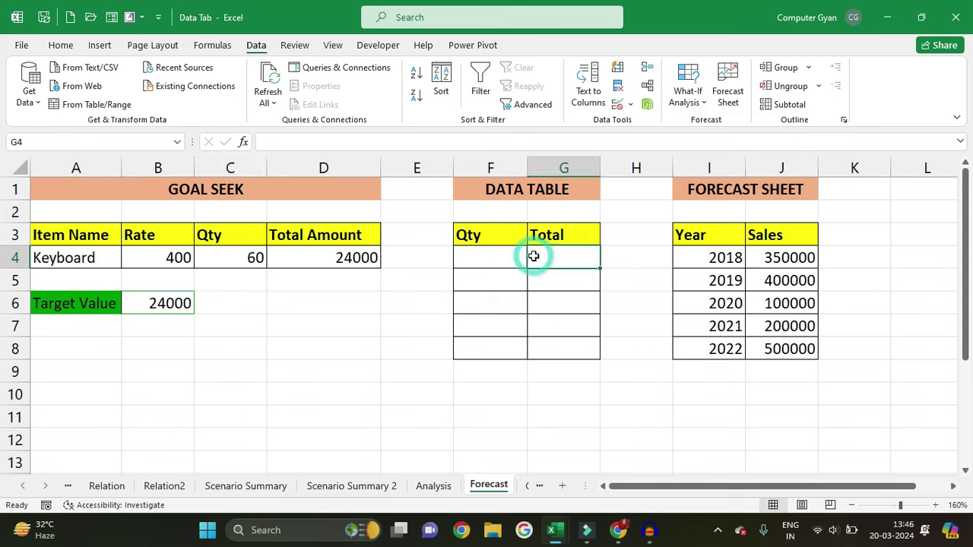
{"action": "type", "text": "="}
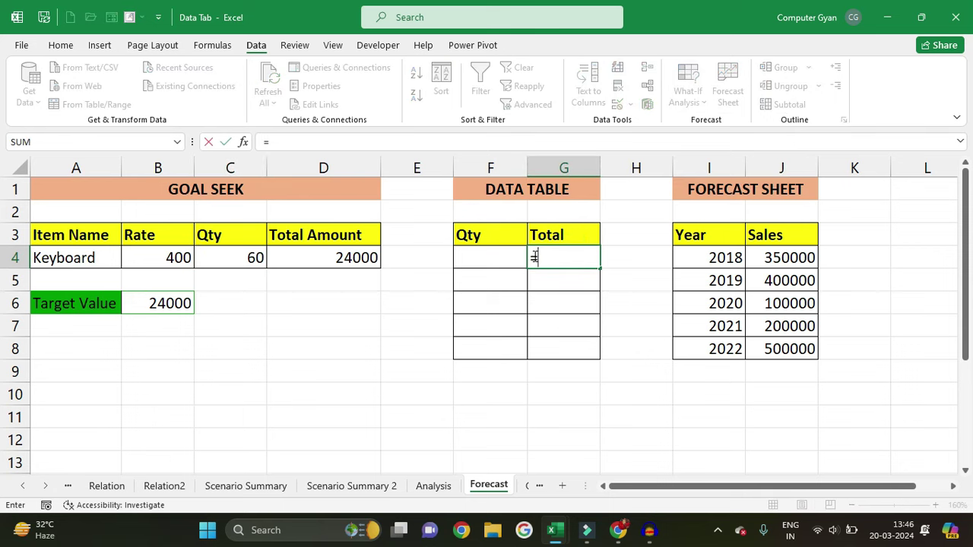
{"action": "left_click", "coordinate": [365, 256]}
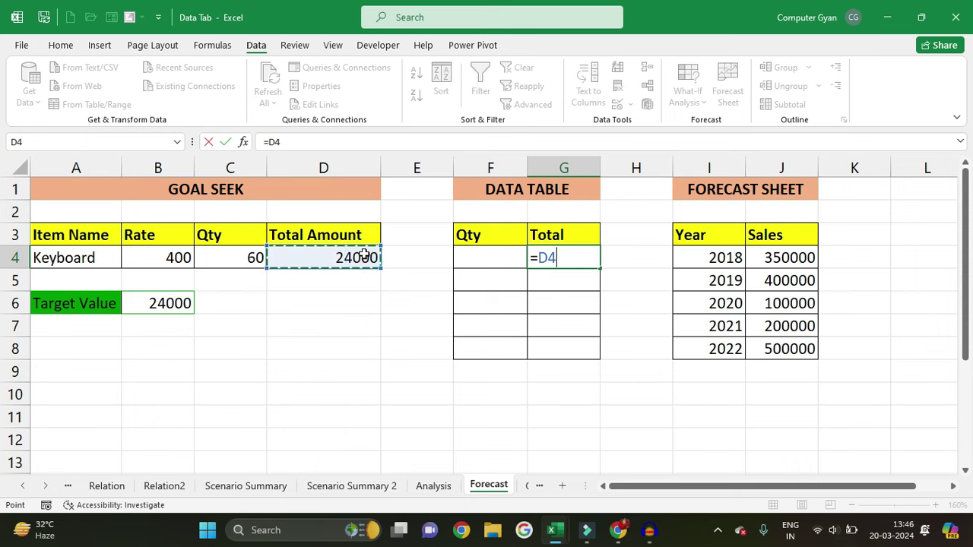
{"action": "key", "text": "Return"}
{"action": "key", "text": "Up"}
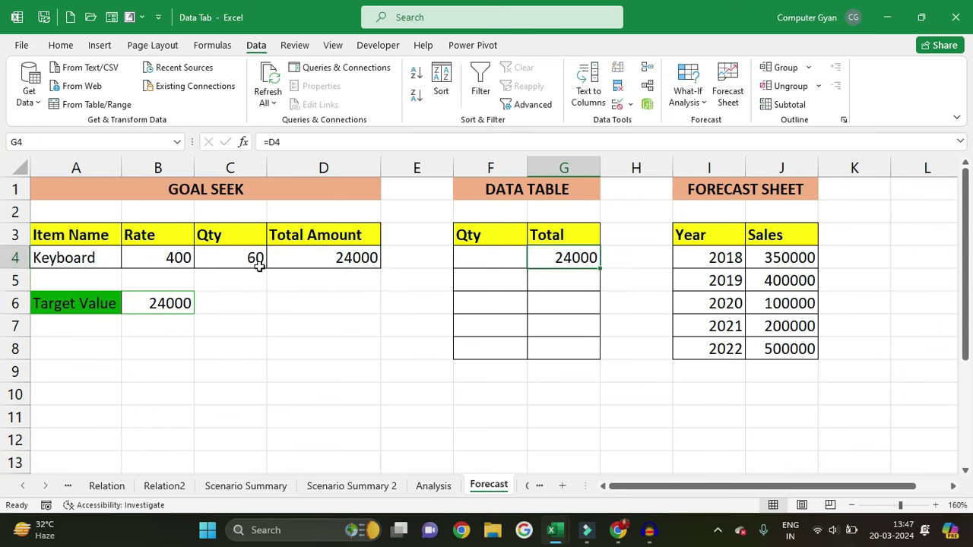
{"action": "left_click", "coordinate": [256, 258]}
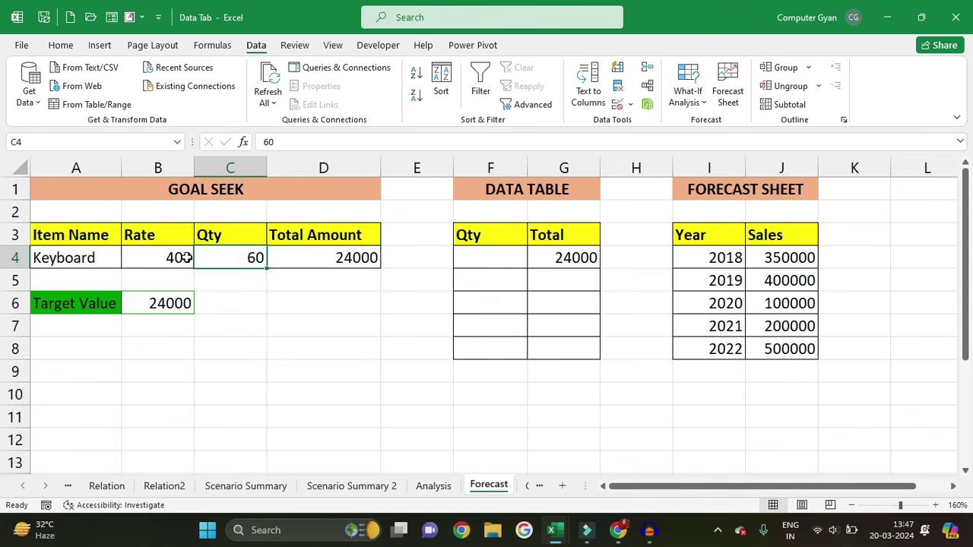
{"action": "left_click", "coordinate": [581, 259]}
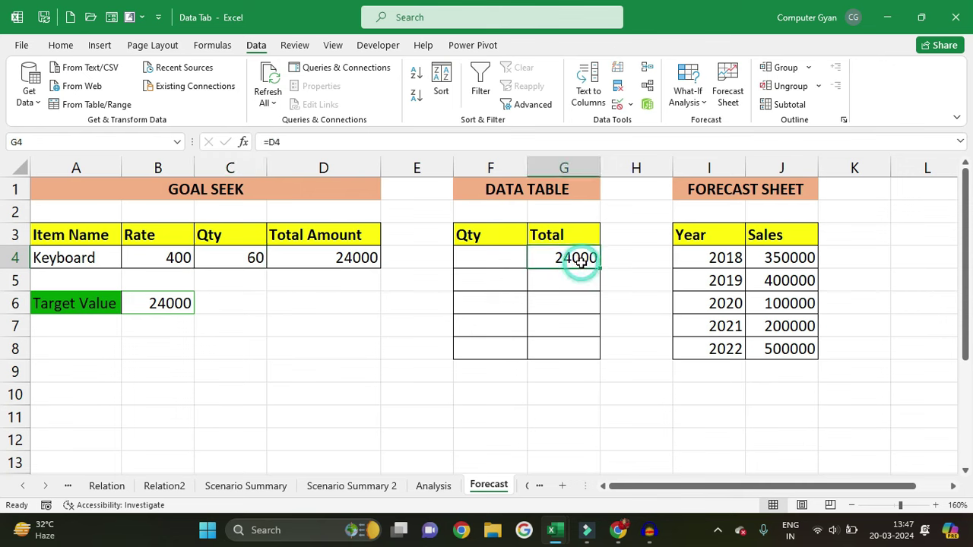
Enter the quantities 80, 100, 120 and 140 down F5:F8.
{"action": "left_click", "coordinate": [504, 274]}
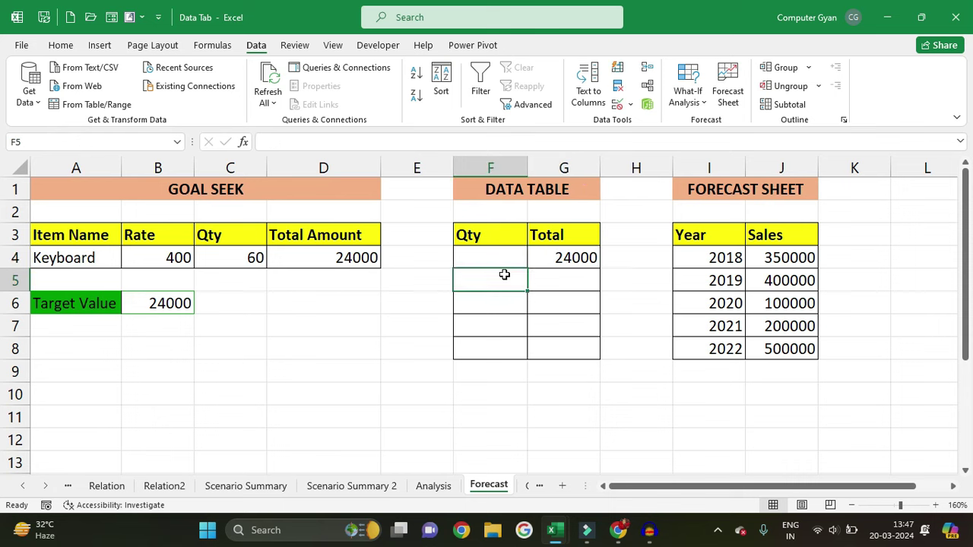
{"action": "type", "text": "80"}
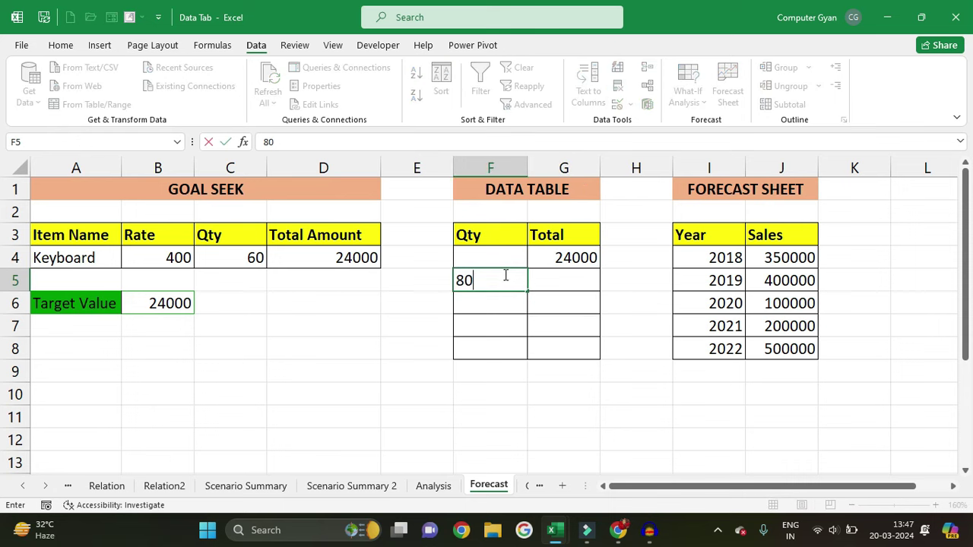
{"action": "key", "text": "Return"}
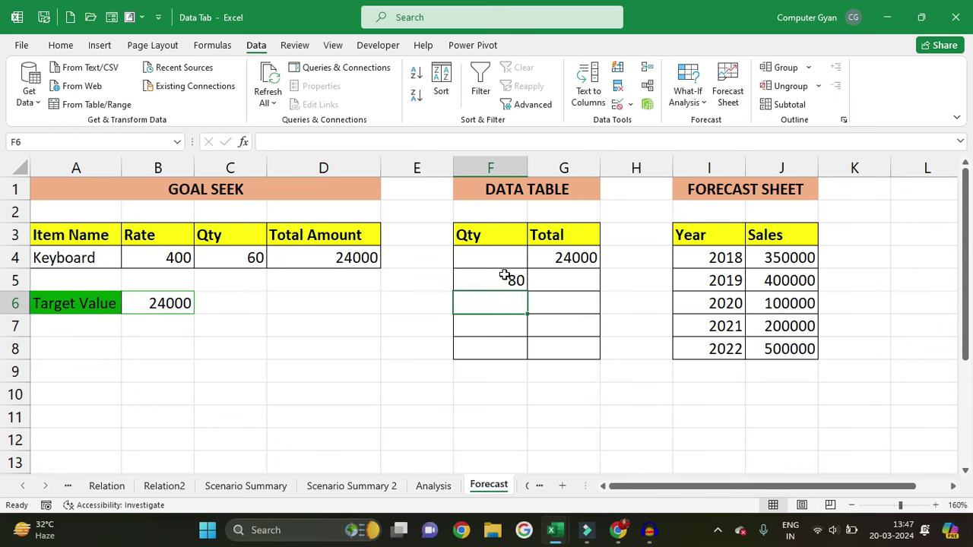
{"action": "type", "text": "100"}
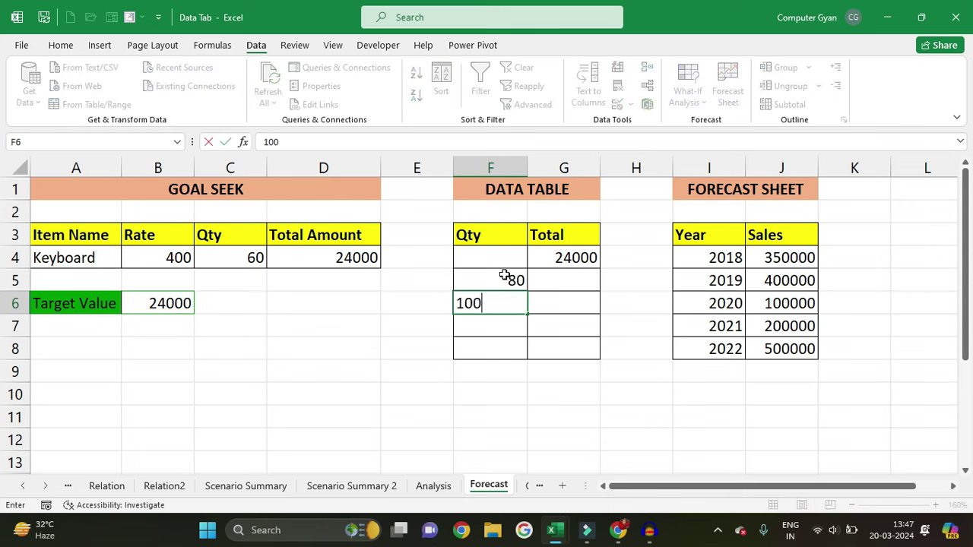
{"action": "key", "text": "Return"}
{"action": "type", "text": "120"}
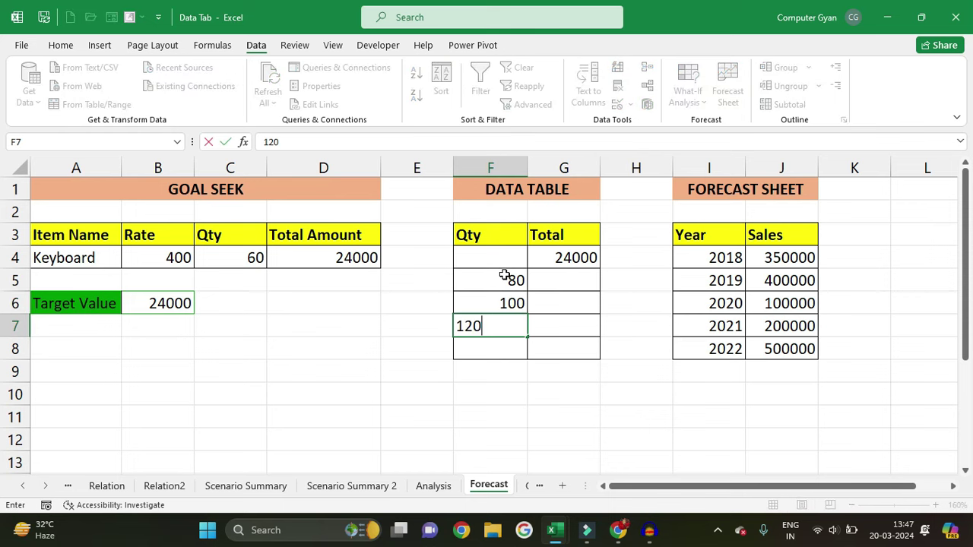
{"action": "key", "text": "Return"}
{"action": "type", "text": "140"}
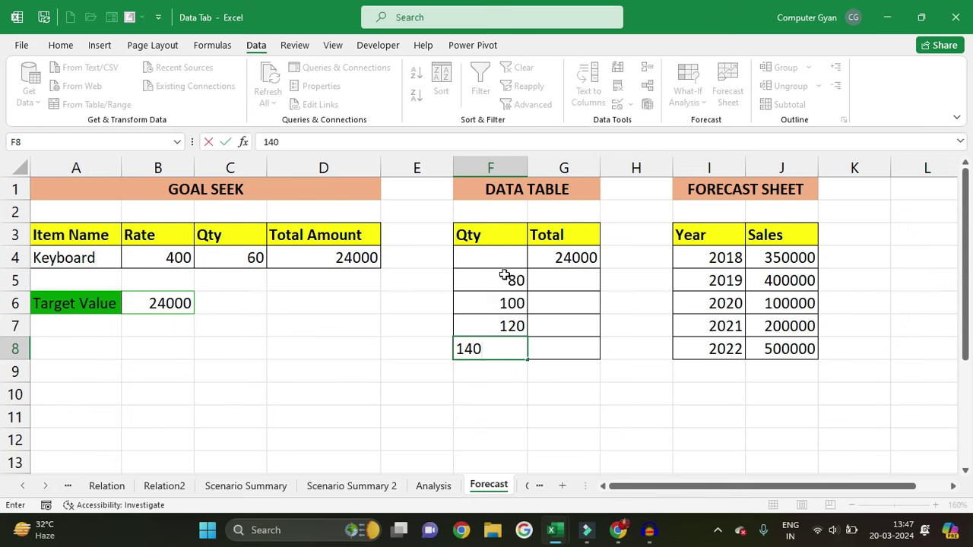
{"action": "key", "text": "Return"}
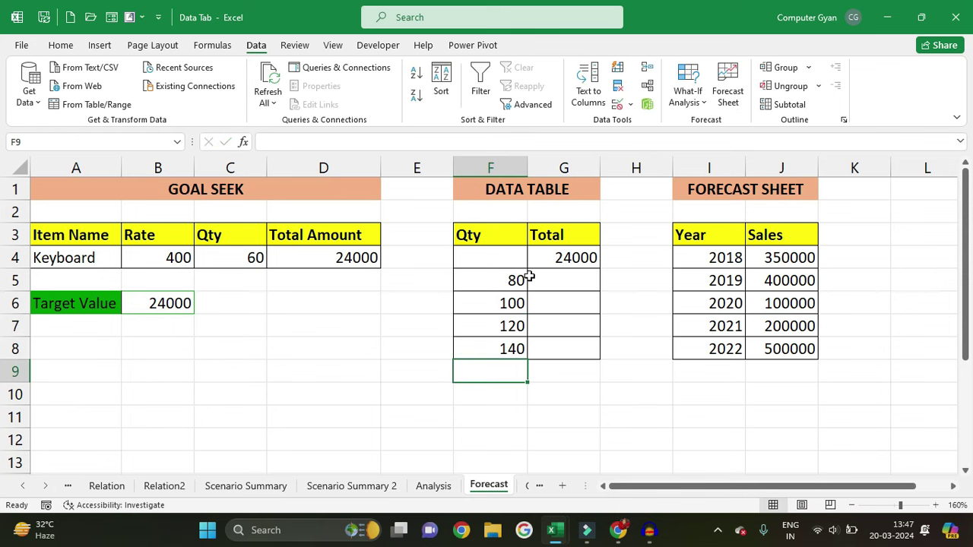
Build a Data Table on F4:G8 with C4 as column input, giving totals 32000–56000.
{"action": "left_click_drag", "start_coordinate": [494, 255], "coordinate": [586, 346]}
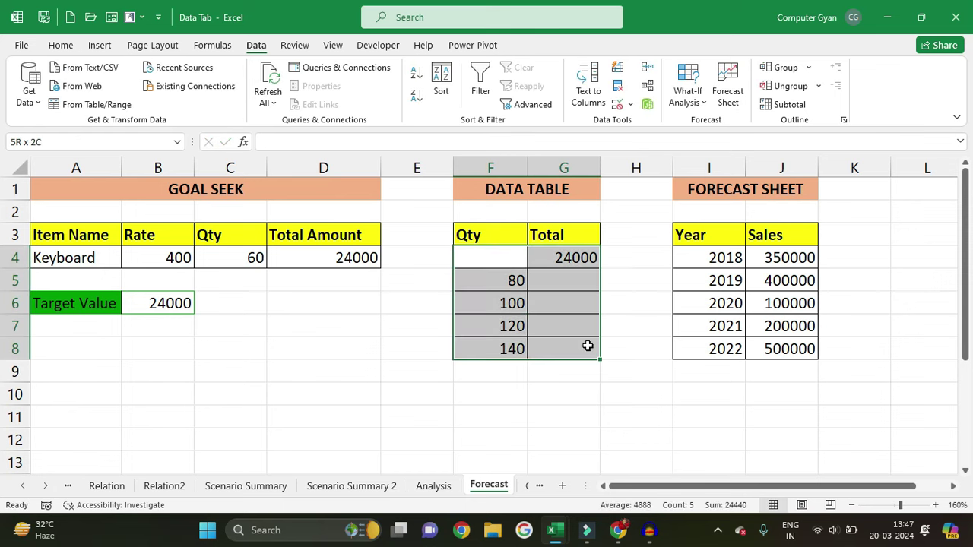
{"action": "left_click", "coordinate": [688, 87]}
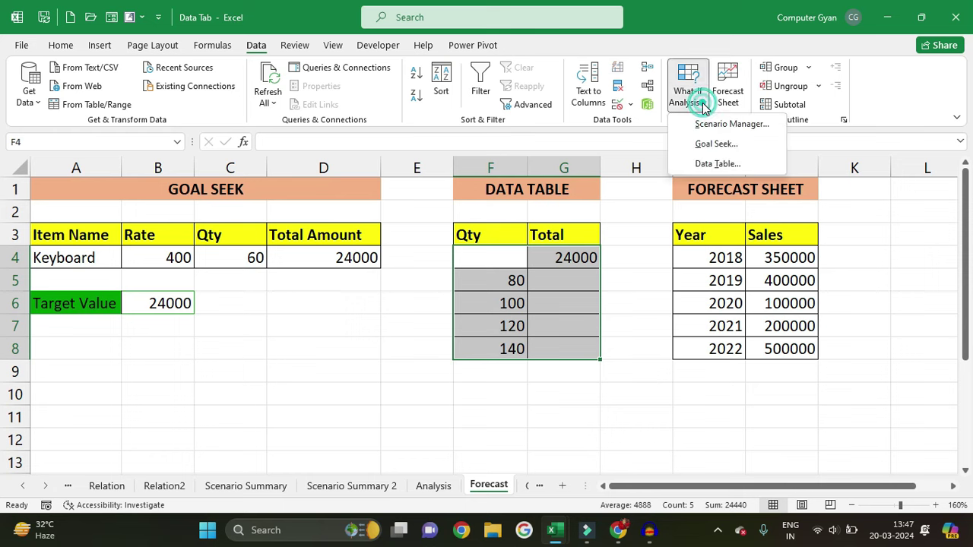
{"action": "left_click", "coordinate": [726, 161]}
{"action": "left_click_drag", "start_coordinate": [505, 207], "coordinate": [665, 113]}
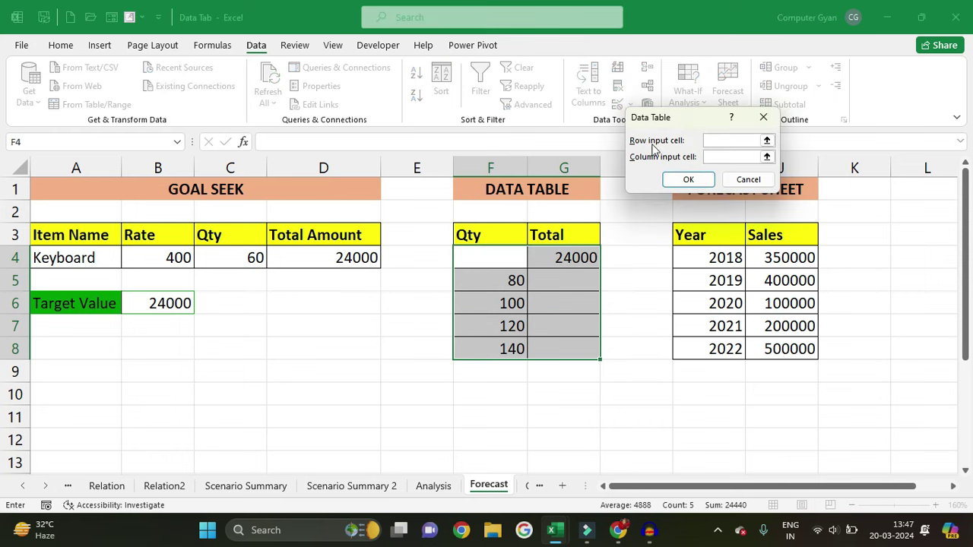
{"action": "left_click", "coordinate": [719, 156]}
{"action": "left_click", "coordinate": [240, 257]}
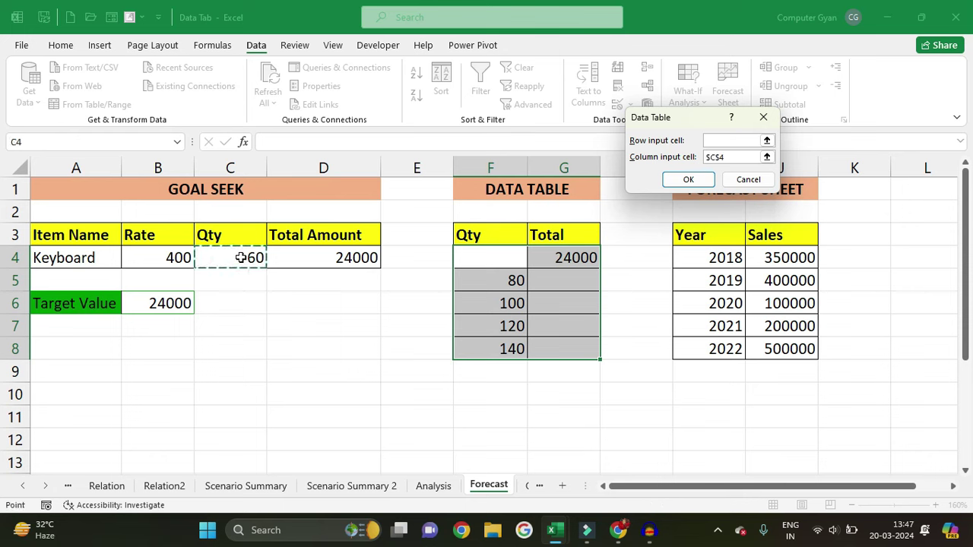
{"action": "left_click", "coordinate": [687, 179]}
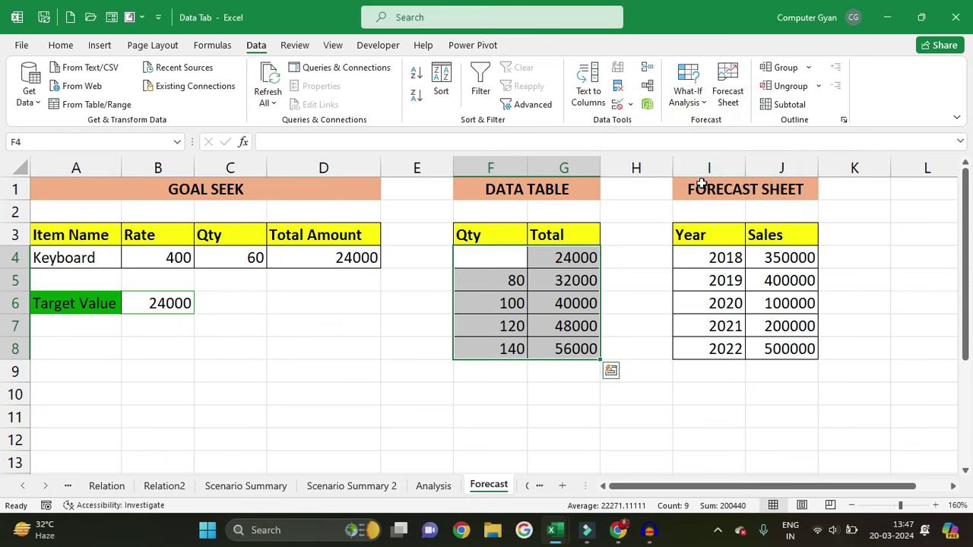
{"action": "left_click", "coordinate": [242, 259]}
{"action": "left_click", "coordinate": [342, 258]}
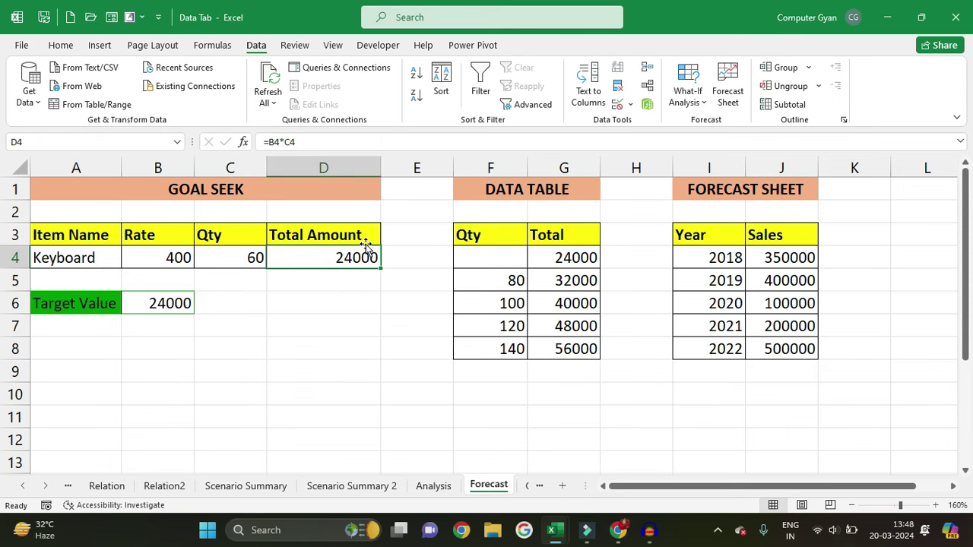
{"action": "left_click", "coordinate": [487, 287]}
{"action": "left_click", "coordinate": [566, 282]}
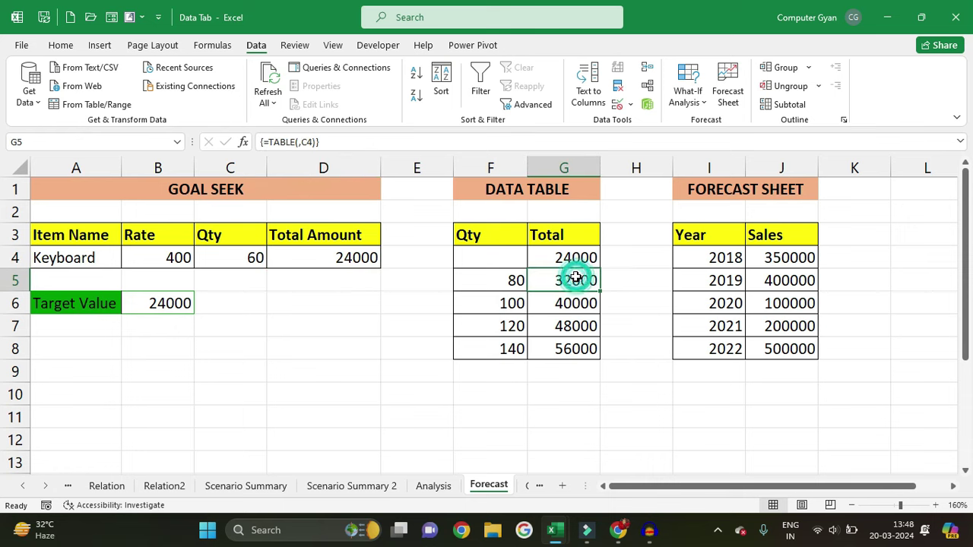
{"action": "left_click", "coordinate": [511, 306]}
{"action": "left_click", "coordinate": [572, 308]}
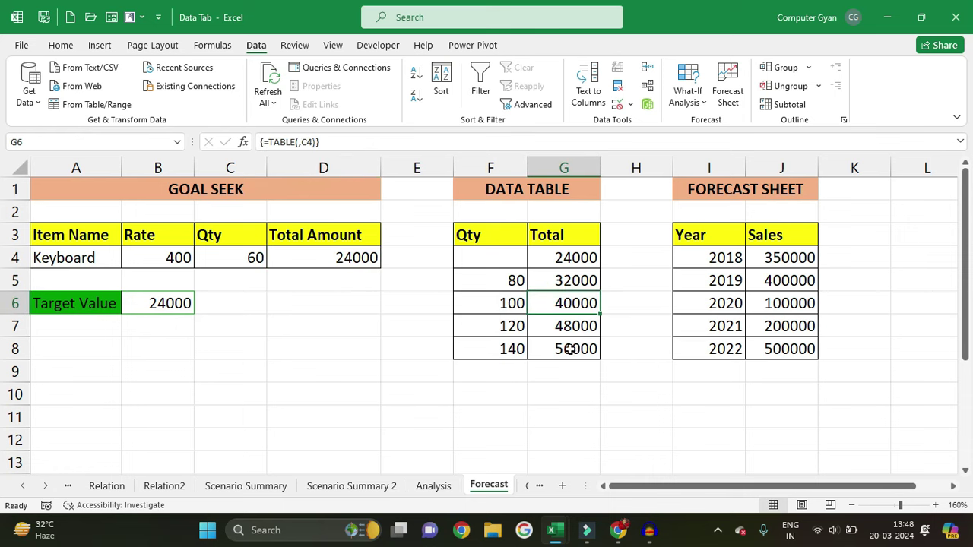
{"action": "left_click_drag", "start_coordinate": [572, 328], "coordinate": [570, 347]}
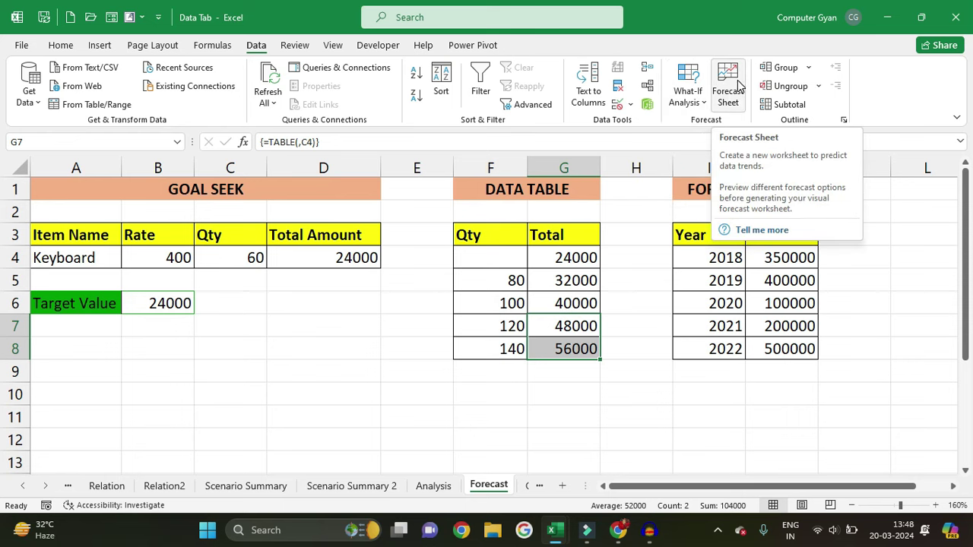
{"action": "left_click_drag", "start_coordinate": [702, 234], "coordinate": [783, 348]}
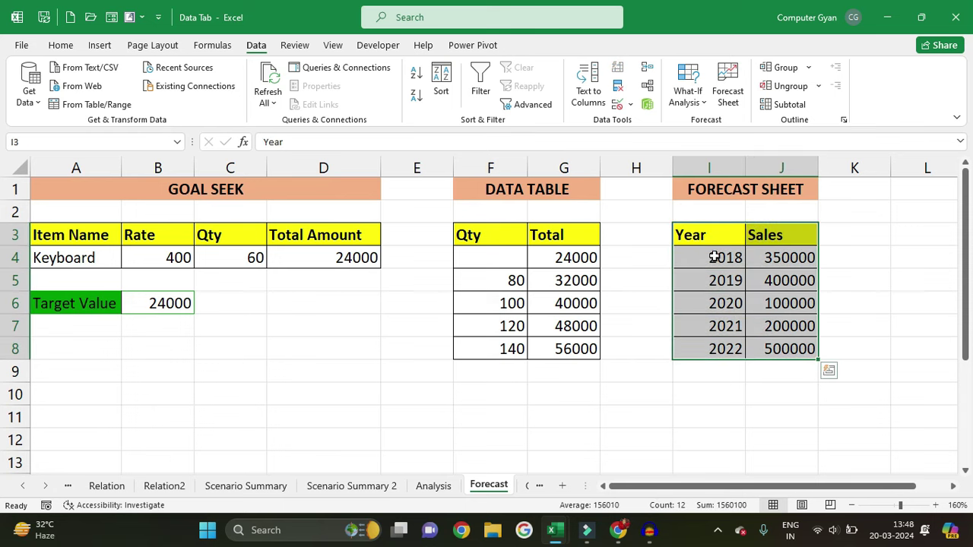
{"action": "left_click", "coordinate": [715, 257]}
{"action": "left_click", "coordinate": [787, 258]}
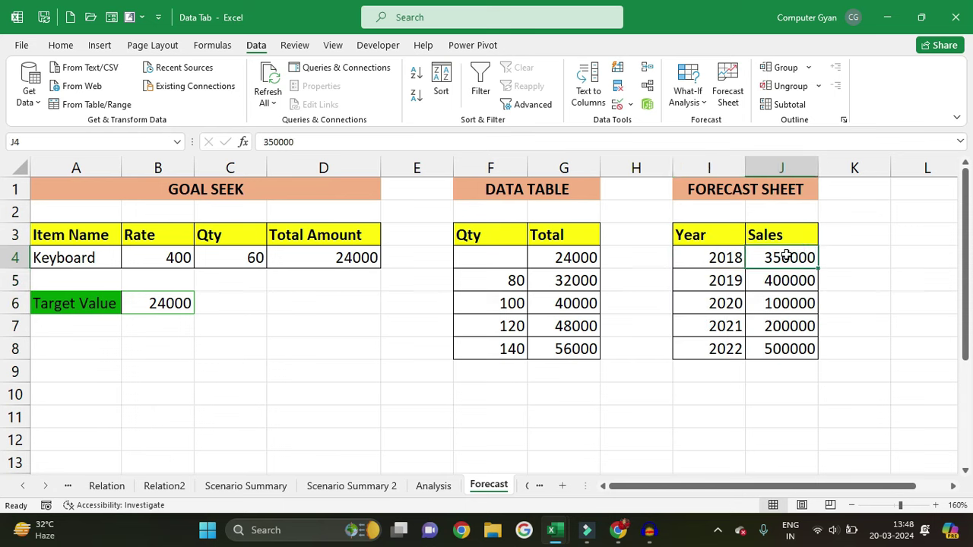
{"action": "left_click", "coordinate": [738, 279]}
{"action": "left_click", "coordinate": [779, 279]}
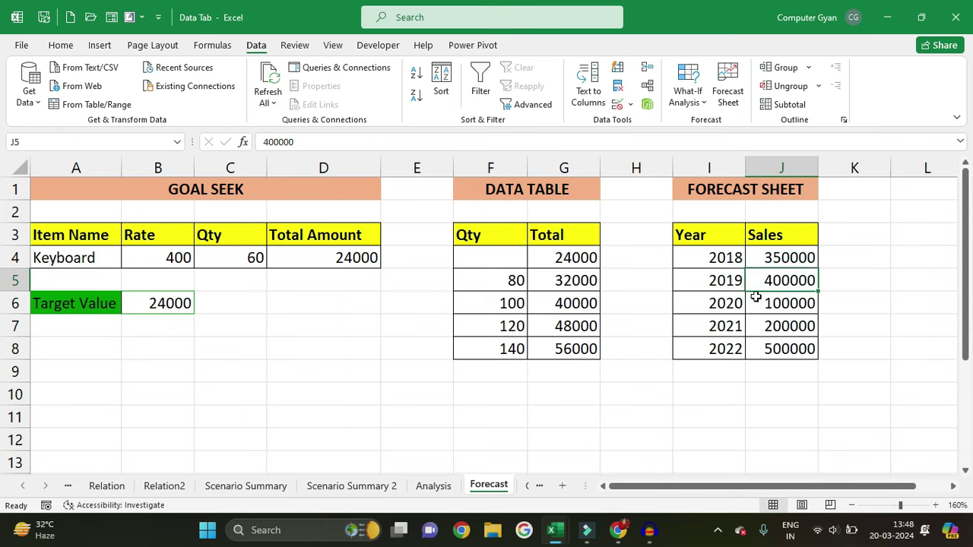
{"action": "left_click", "coordinate": [722, 304]}
{"action": "left_click", "coordinate": [802, 307]}
{"action": "left_click", "coordinate": [779, 326]}
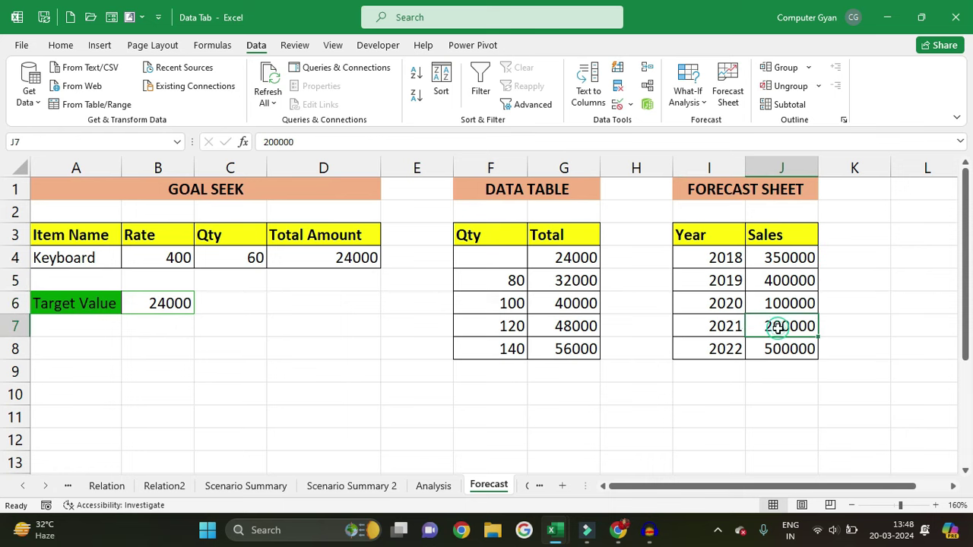
{"action": "left_click", "coordinate": [727, 347]}
{"action": "left_click", "coordinate": [777, 345]}
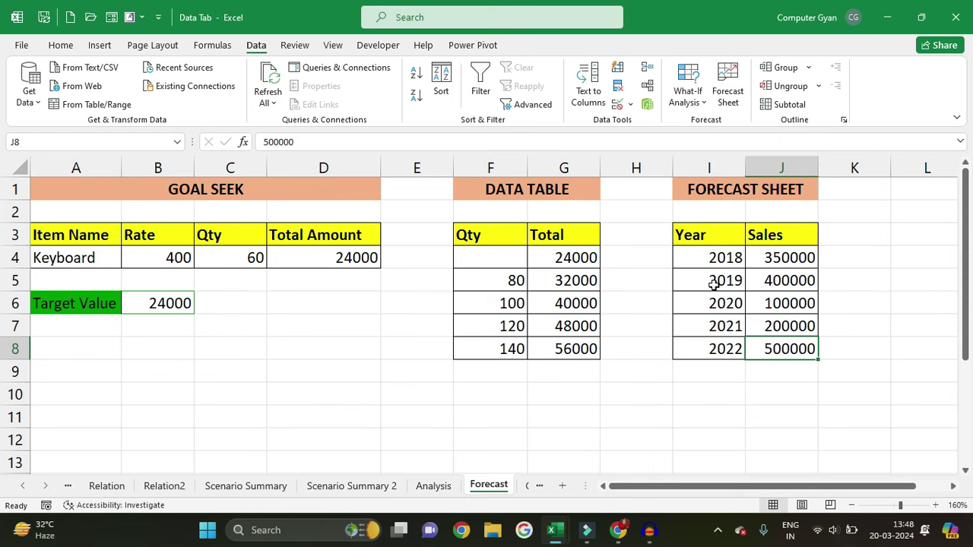
{"action": "mouse_move", "coordinate": [714, 236]}
{"action": "left_mouse_down"}
{"action": "mouse_move", "coordinate": [785, 326]}
{"action": "mouse_move", "coordinate": [788, 346]}
{"action": "left_mouse_up"}
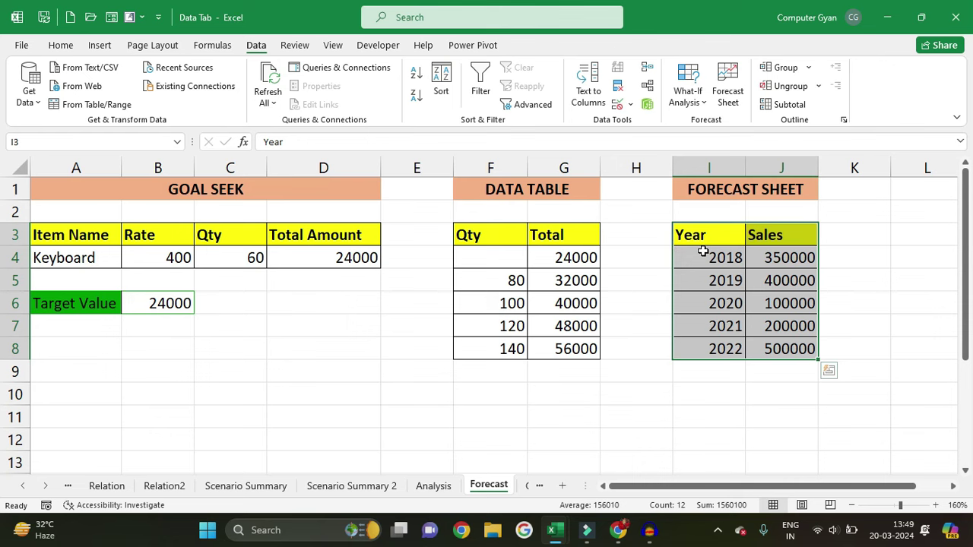
Create a forecast worksheet predicting about 423256 and 446481 for 2023 and 2024.
{"action": "left_click", "coordinate": [727, 85]}
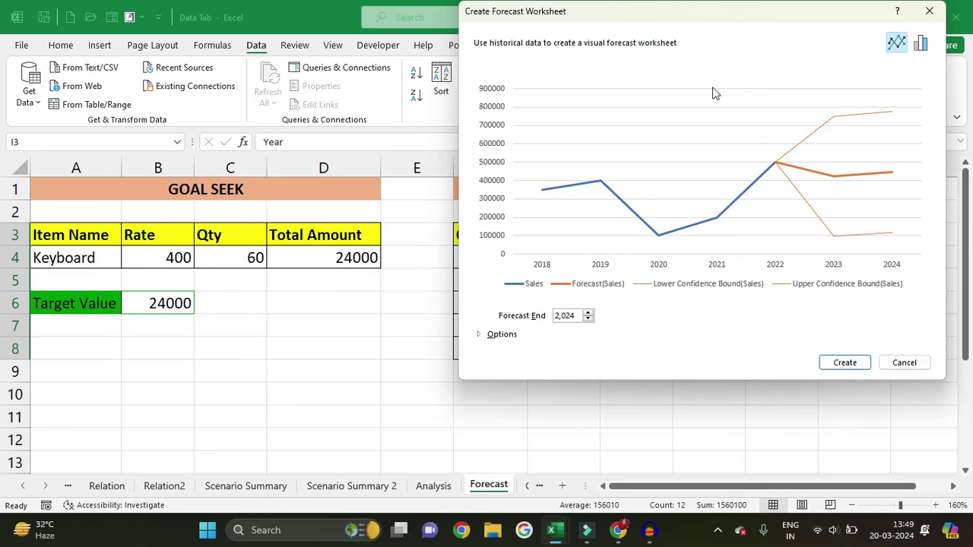
{"action": "left_click_drag", "start_coordinate": [764, 11], "coordinate": [627, 11]}
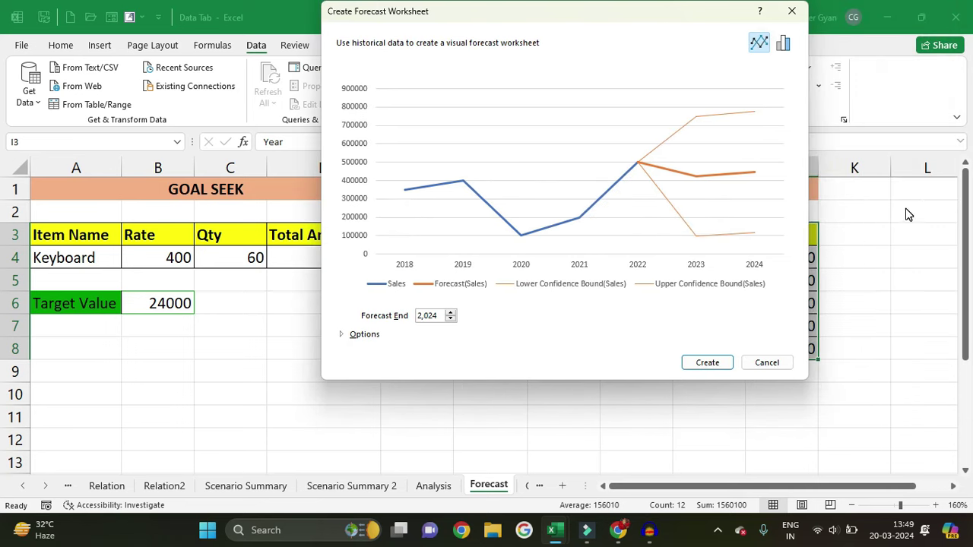
{"action": "left_click", "coordinate": [707, 363]}
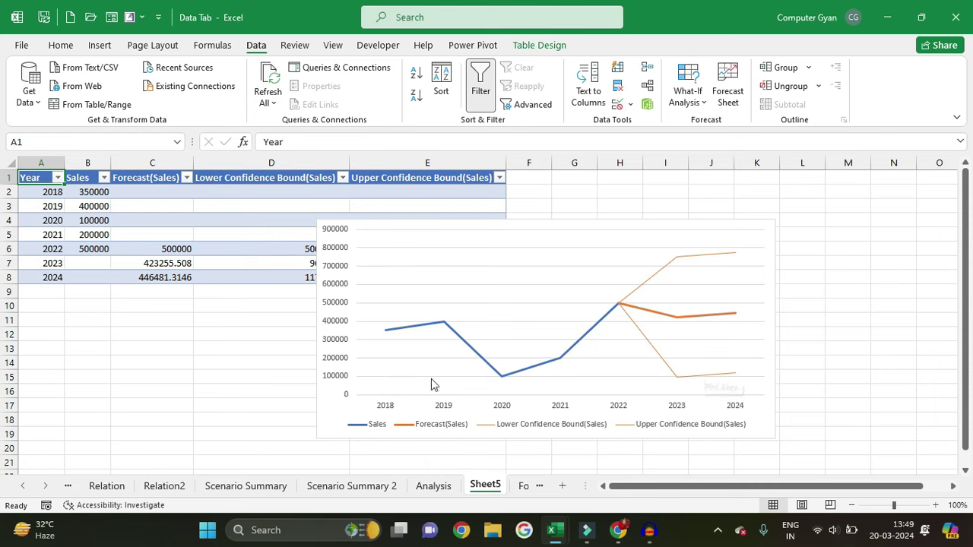
Give the forecast chart a new colour set and the dark second-row chart style.
{"action": "left_click", "coordinate": [676, 228]}
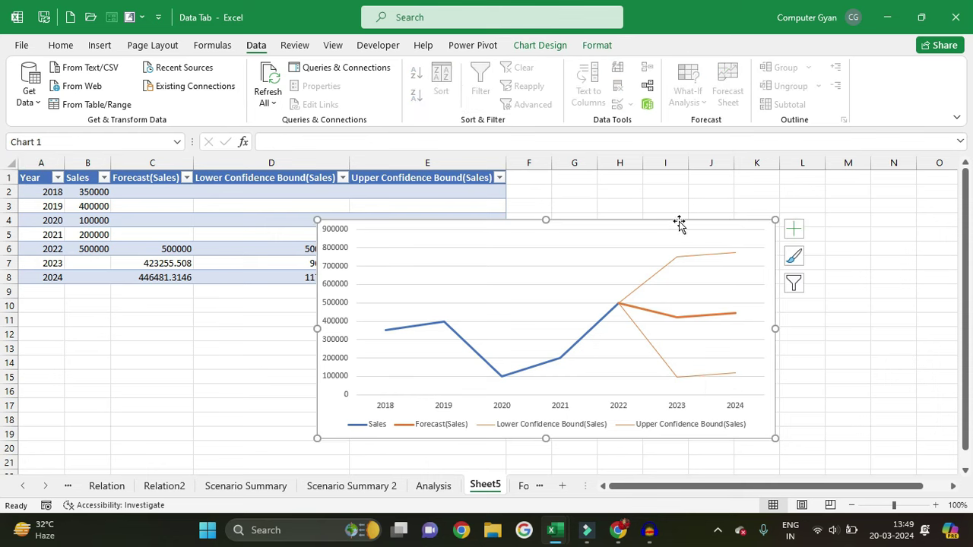
{"action": "left_click", "coordinate": [541, 46]}
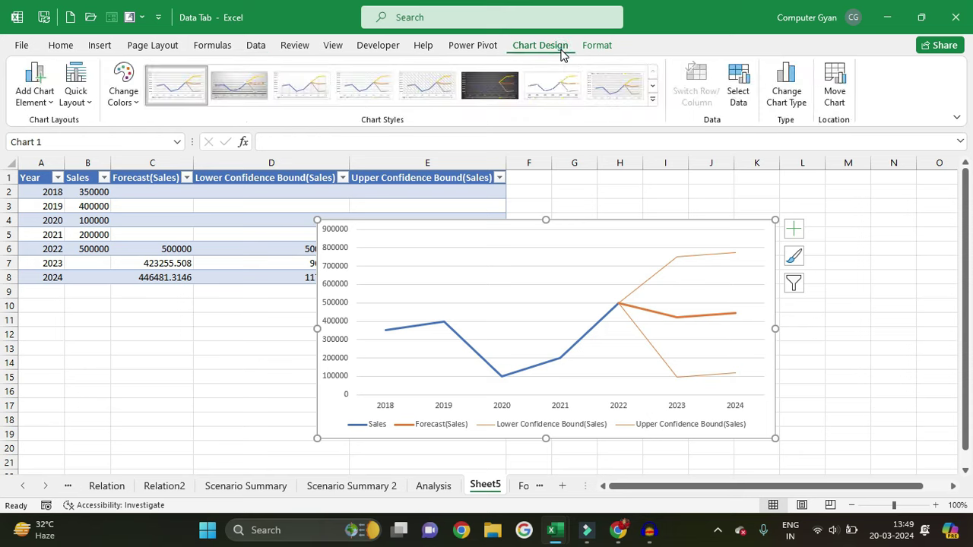
{"action": "left_click", "coordinate": [123, 95]}
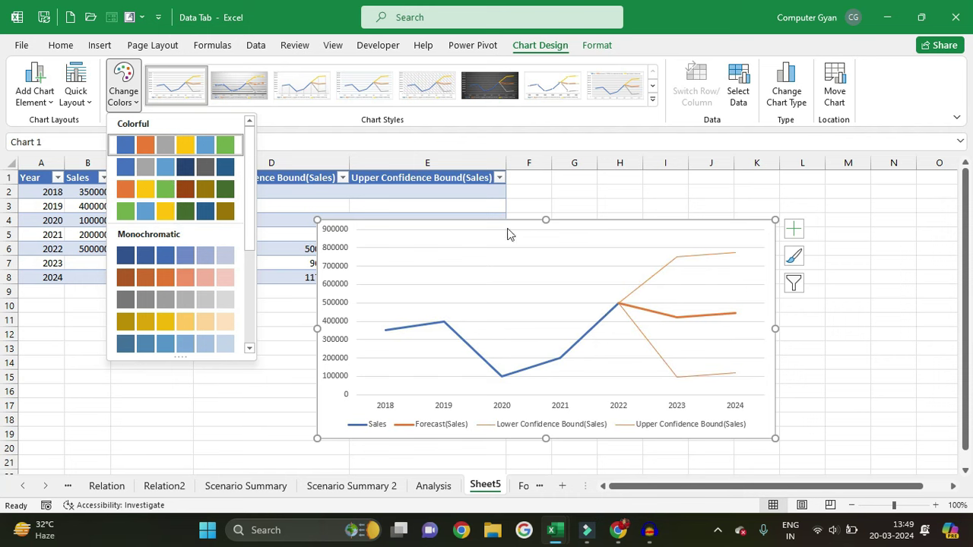
{"action": "left_click", "coordinate": [652, 99]}
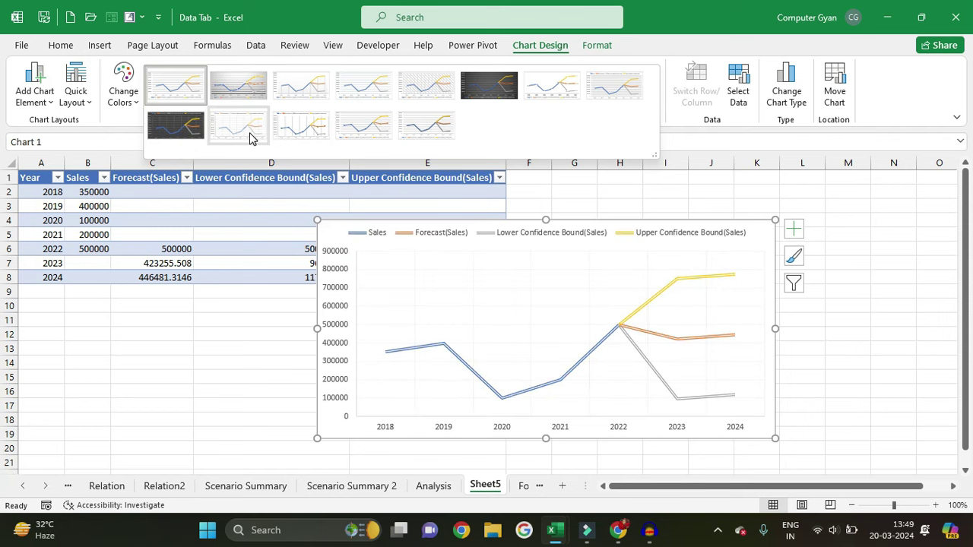
{"action": "left_click", "coordinate": [191, 130]}
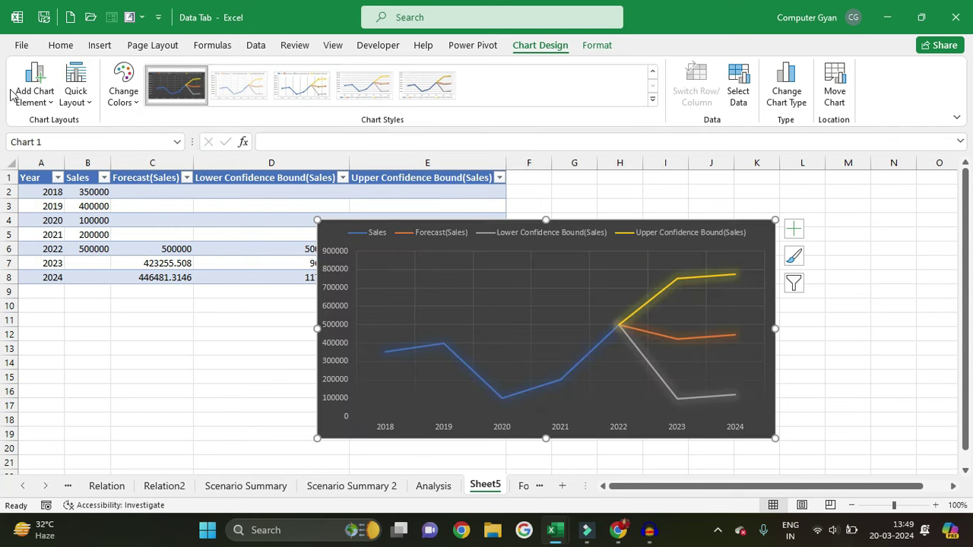
{"action": "left_click", "coordinate": [76, 88]}
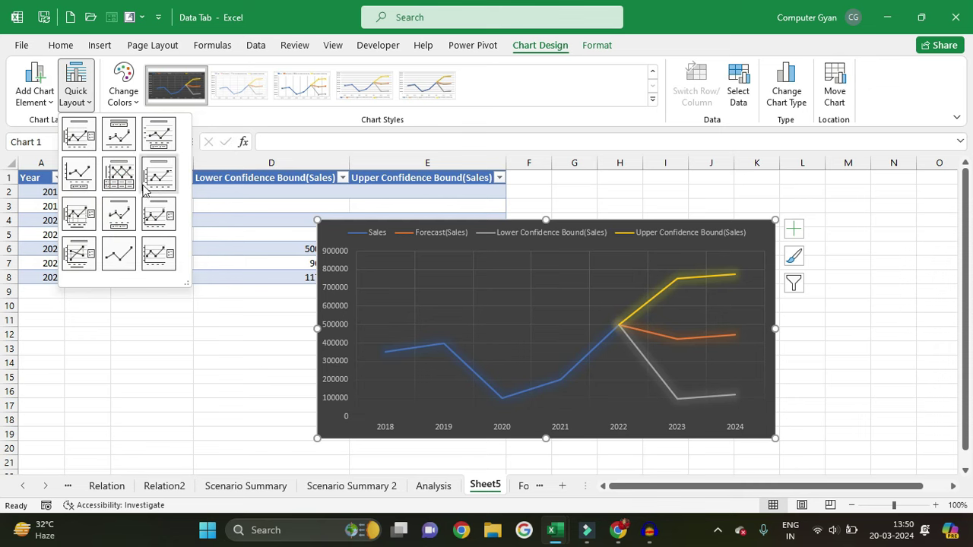
Apply a layout with right legend and axis titles, and add a data table with legend keys.
{"action": "left_click", "coordinate": [79, 211]}
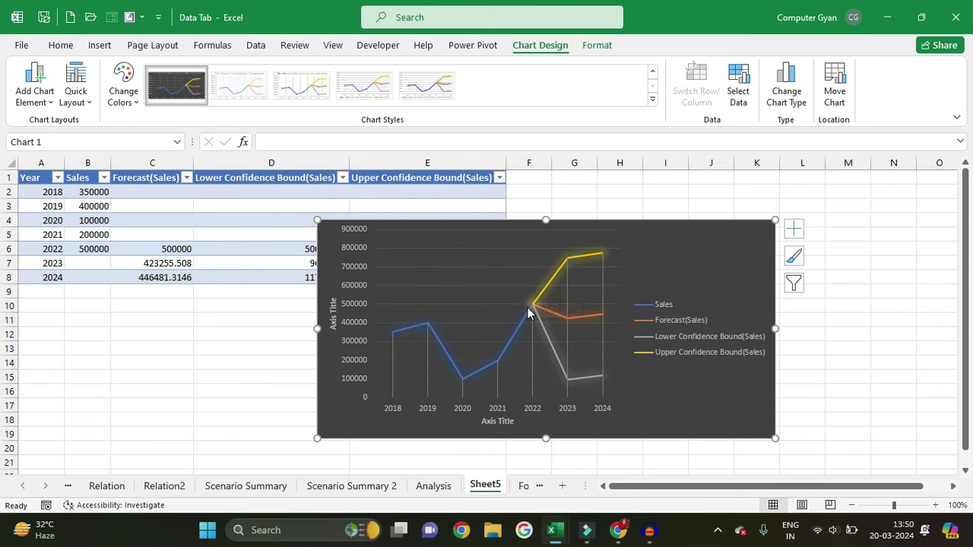
{"action": "mouse_move", "coordinate": [566, 253]}
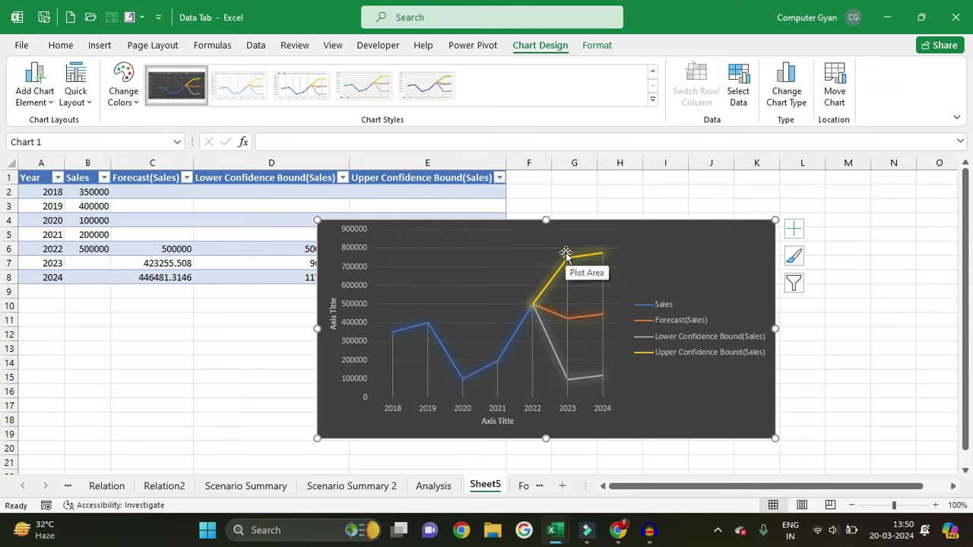
{"action": "left_click", "coordinate": [54, 97]}
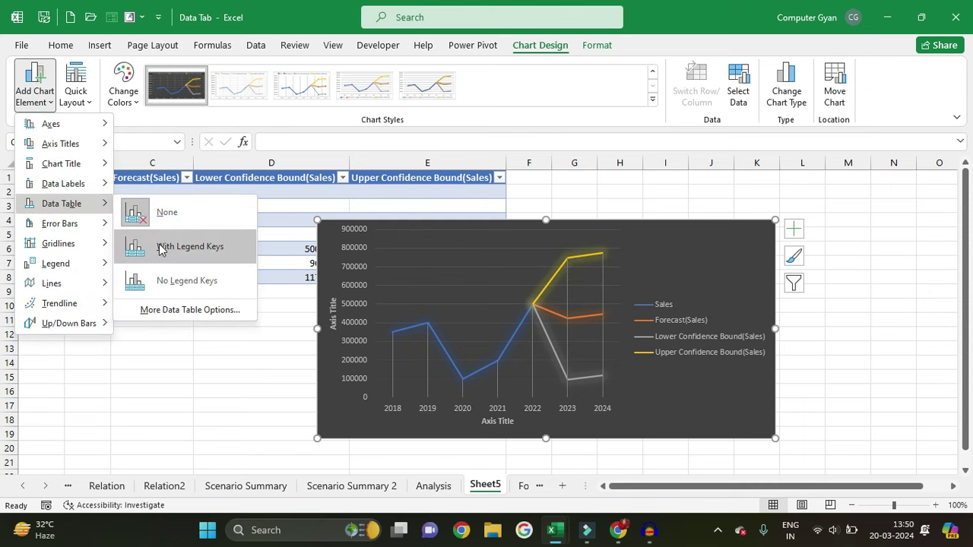
{"action": "left_click", "coordinate": [174, 246]}
Enlarge the forecast chart across the sheet, then deselect it.
{"action": "left_click_drag", "start_coordinate": [335, 337], "coordinate": [121, 332]}
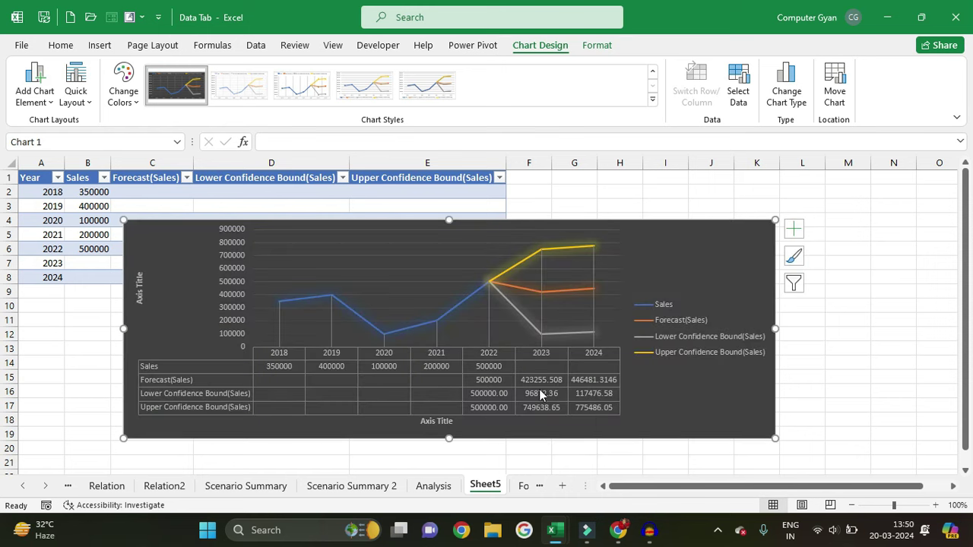
{"action": "left_click_drag", "start_coordinate": [774, 220], "coordinate": [831, 178]}
{"action": "left_click_drag", "start_coordinate": [755, 218], "coordinate": [650, 210]}
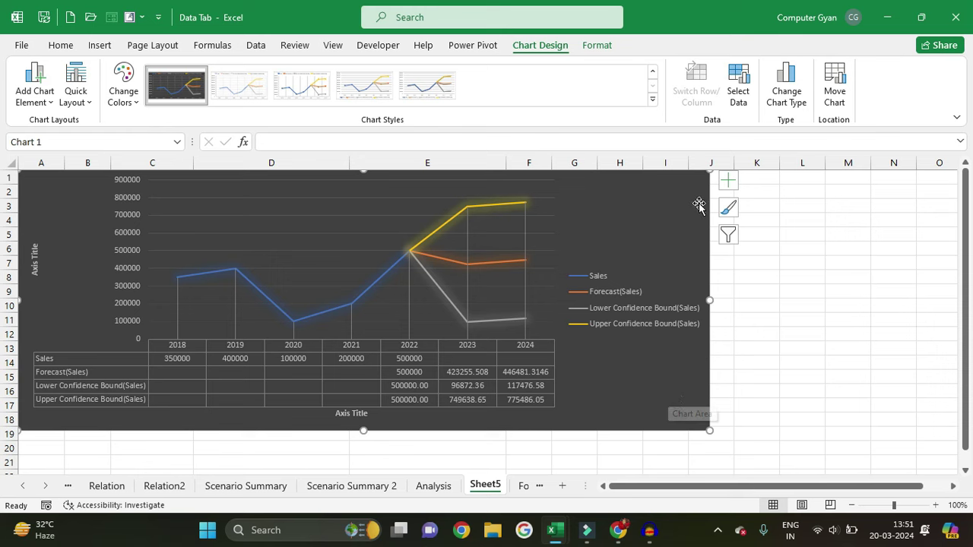
{"action": "left_click", "coordinate": [256, 46]}
{"action": "left_click", "coordinate": [801, 249]}
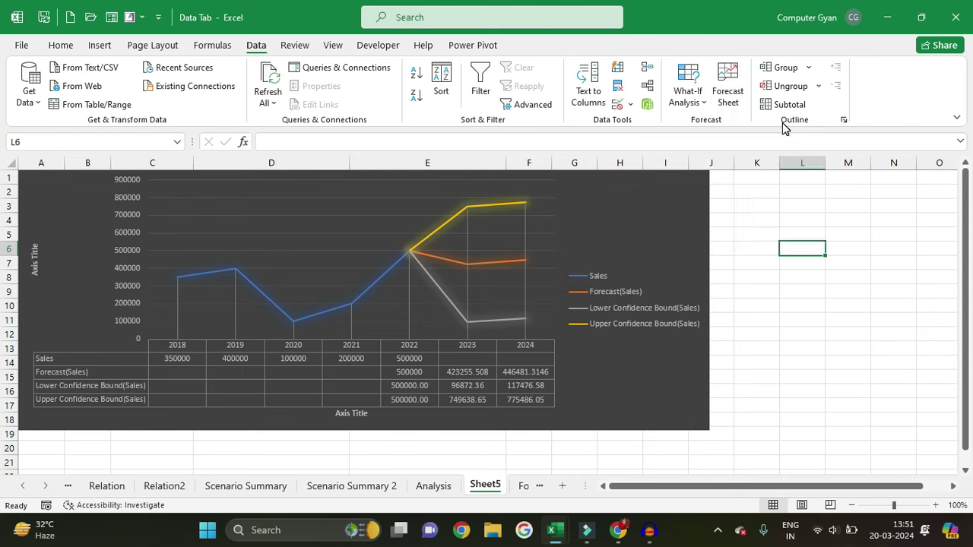
Go to the Ountine sheet and select cell B2 in the Departments column.
{"action": "left_click", "coordinate": [524, 486]}
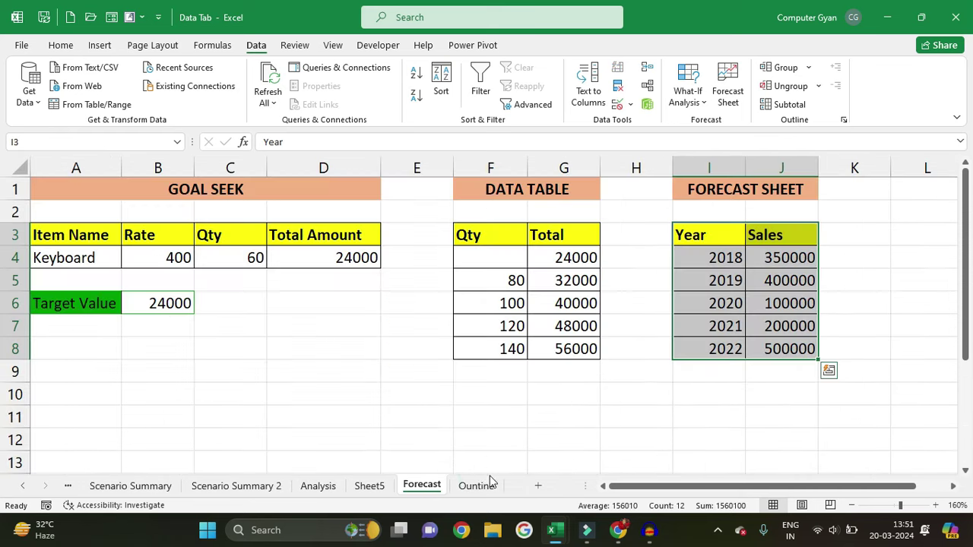
{"action": "left_click", "coordinate": [487, 485]}
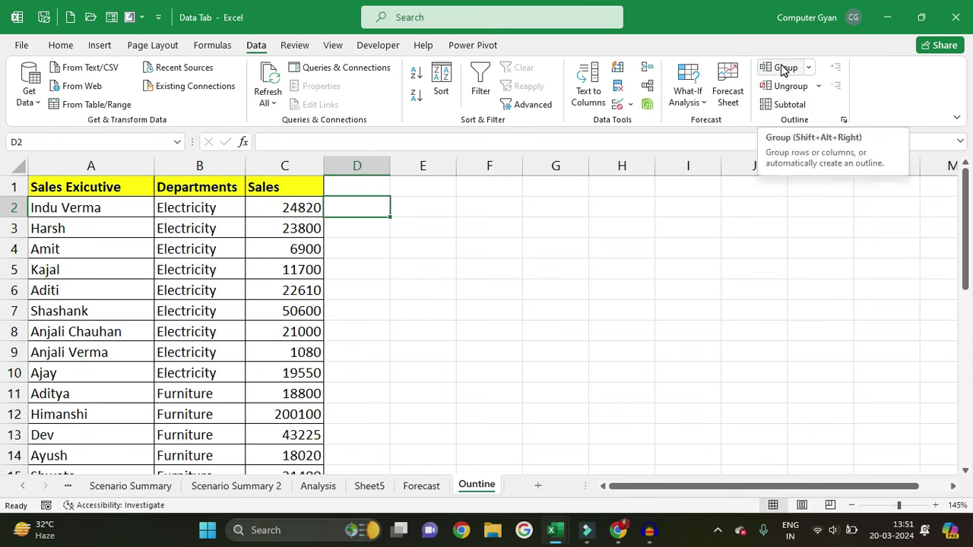
{"action": "left_click", "coordinate": [161, 216]}
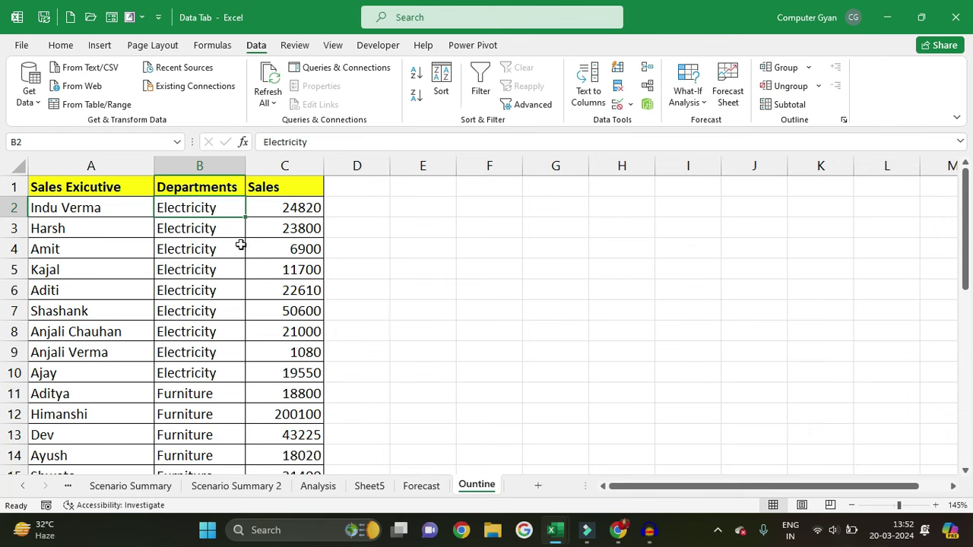
Group the Electricity rows 2–10 by rows and collapse them.
{"action": "left_click", "coordinate": [199, 208]}
{"action": "left_click_drag", "start_coordinate": [199, 208], "coordinate": [191, 373]}
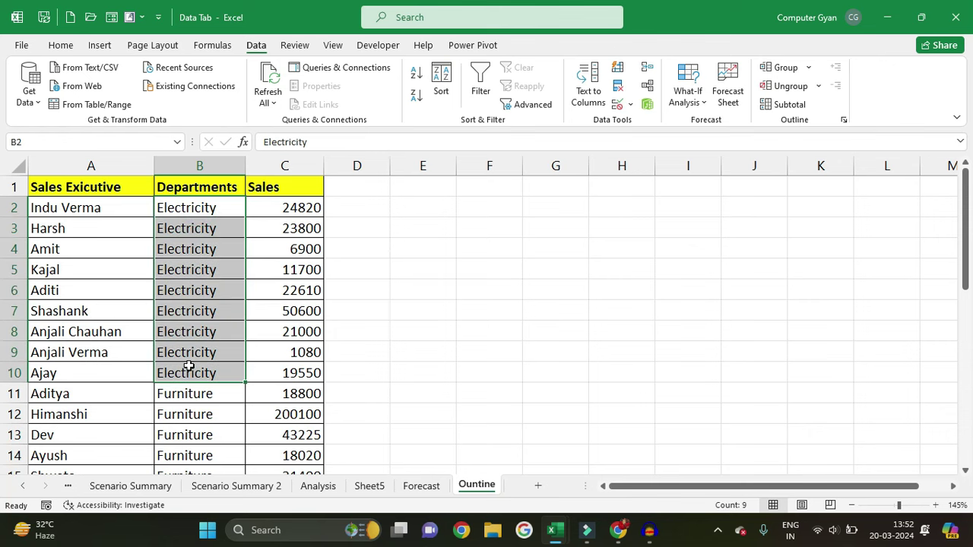
{"action": "left_click", "coordinate": [794, 72]}
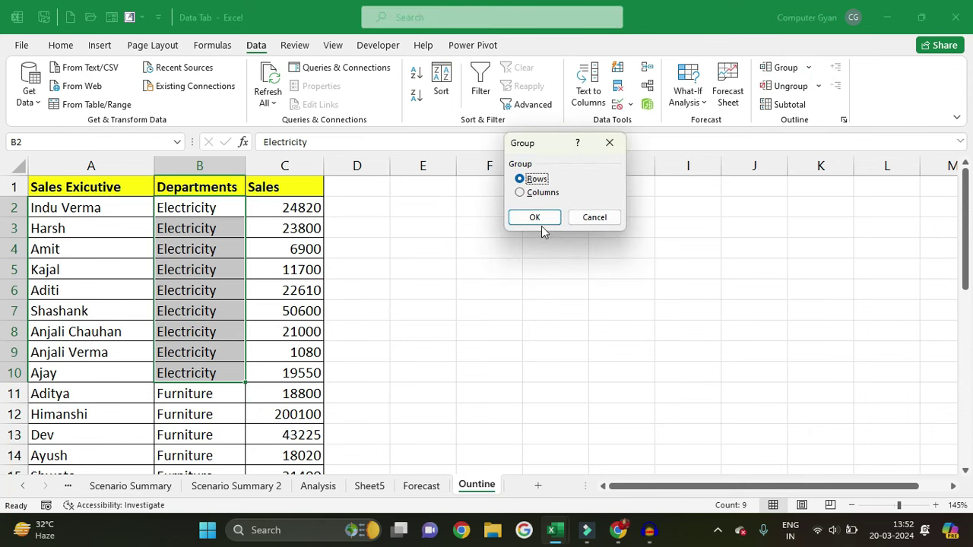
{"action": "left_click", "coordinate": [541, 218]}
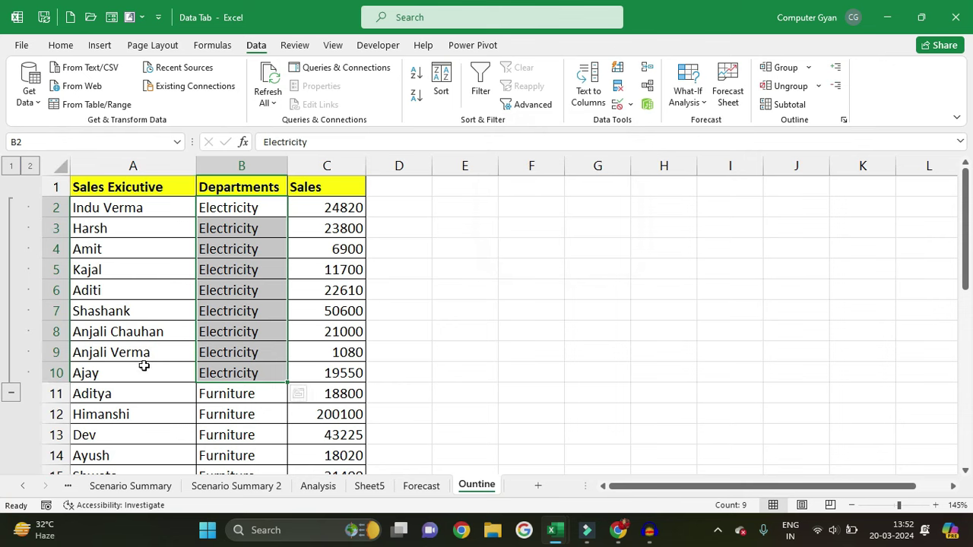
{"action": "left_click", "coordinate": [13, 394]}
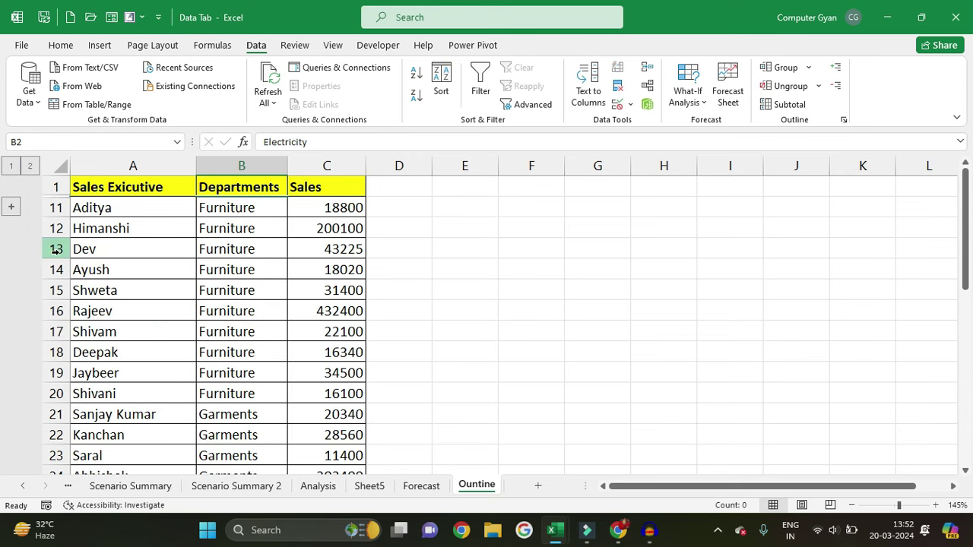
Group the Furniture rows 11–20, collapse them, then expand the outline again.
{"action": "left_click_drag", "start_coordinate": [224, 210], "coordinate": [226, 389]}
{"action": "left_click", "coordinate": [786, 67]}
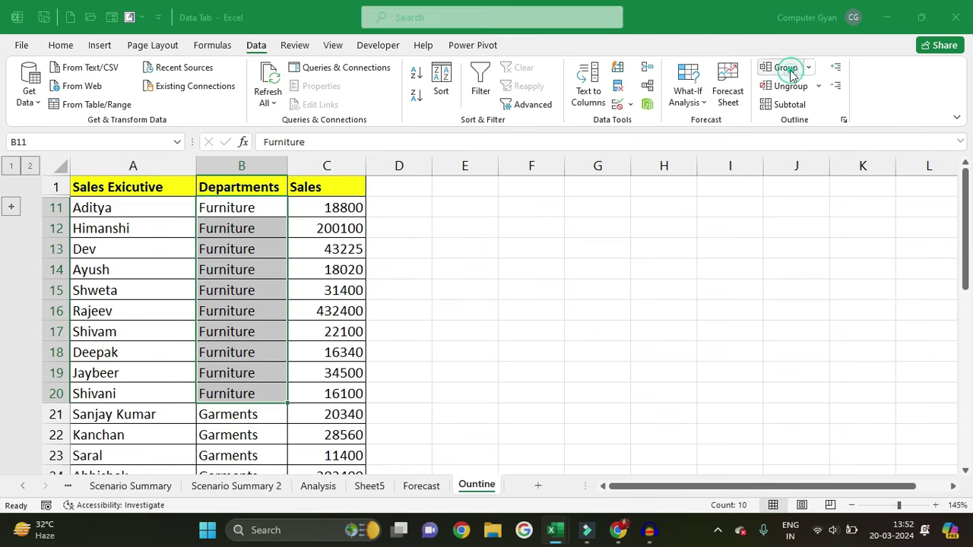
{"action": "left_click", "coordinate": [534, 216]}
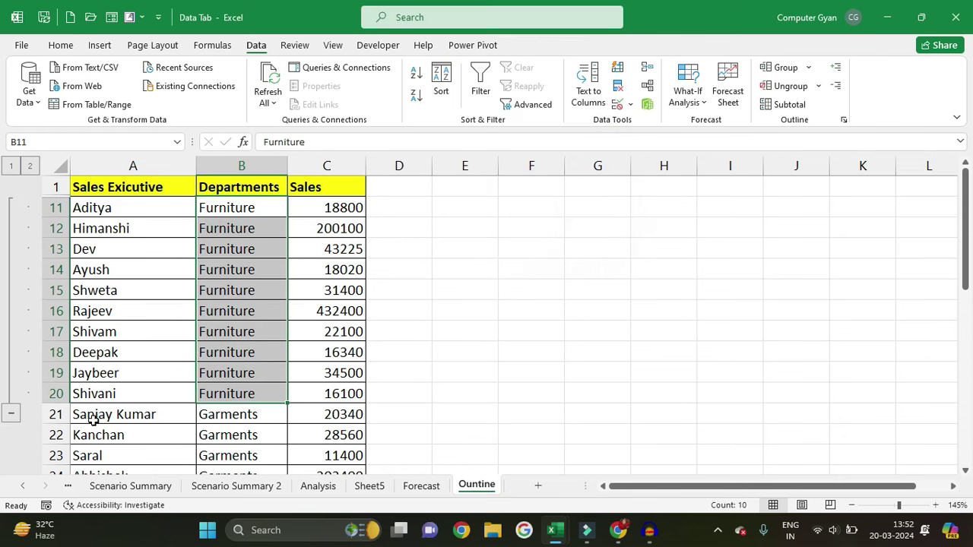
{"action": "left_click", "coordinate": [13, 415]}
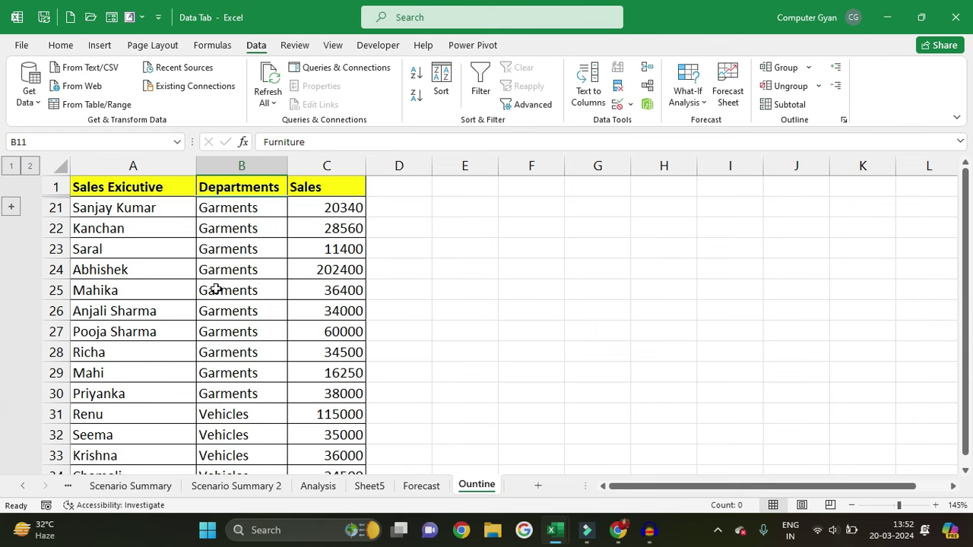
{"action": "scroll", "coordinate": [235, 251], "scroll_direction": "down", "scroll_amount": 2}
{"action": "scroll", "coordinate": [235, 261], "scroll_direction": "down", "scroll_amount": 3}
{"action": "scroll", "coordinate": [237, 260], "scroll_direction": "up", "scroll_amount": 5}
{"action": "left_click", "coordinate": [11, 206]}
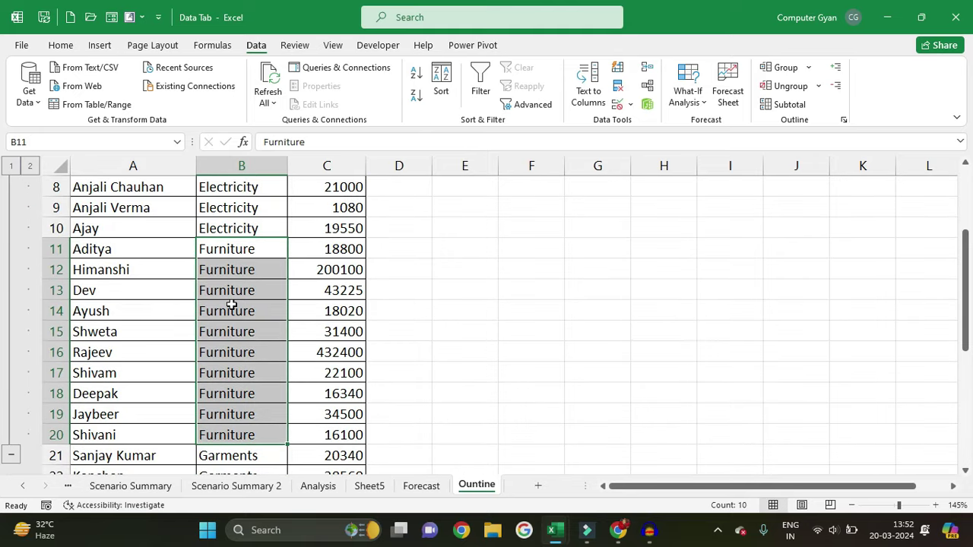
{"action": "scroll", "coordinate": [232, 305], "scroll_direction": "up", "scroll_amount": 3}
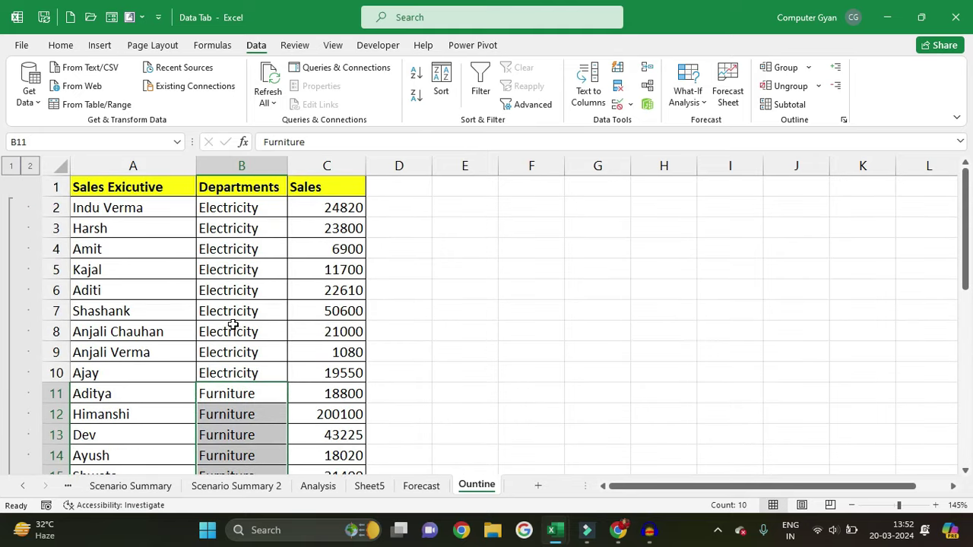
{"action": "left_click", "coordinate": [231, 331]}
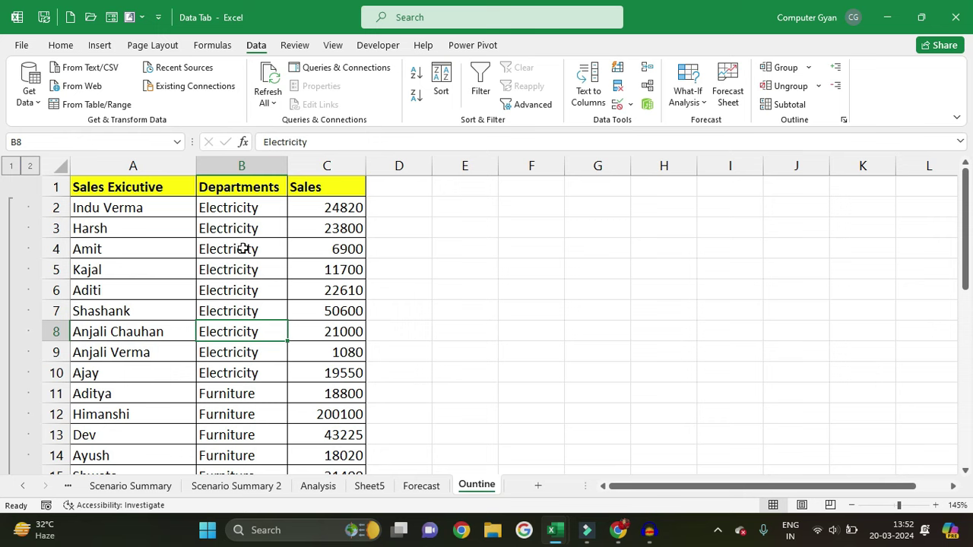
Ungroup the existing row groups around the Electricity and Furniture rows.
{"action": "left_click", "coordinate": [792, 91]}
{"action": "left_click", "coordinate": [536, 219]}
{"action": "left_click", "coordinate": [213, 429]}
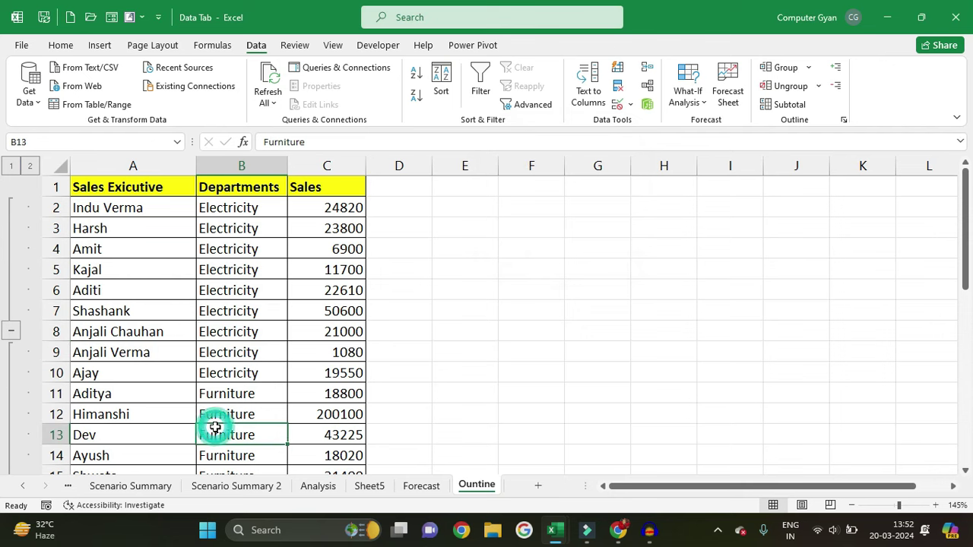
{"action": "left_click", "coordinate": [792, 89]}
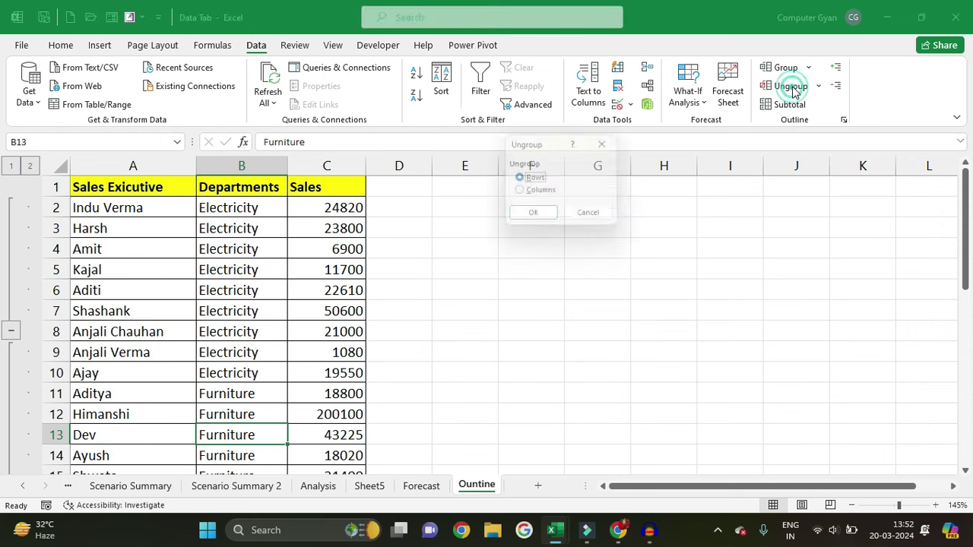
{"action": "left_click", "coordinate": [534, 218]}
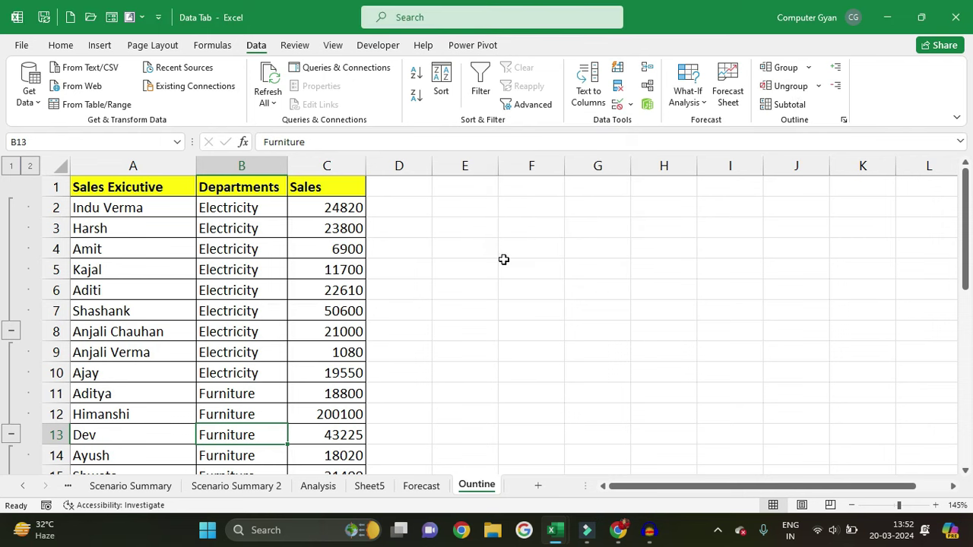
{"action": "left_click_drag", "start_coordinate": [142, 212], "coordinate": [175, 502]}
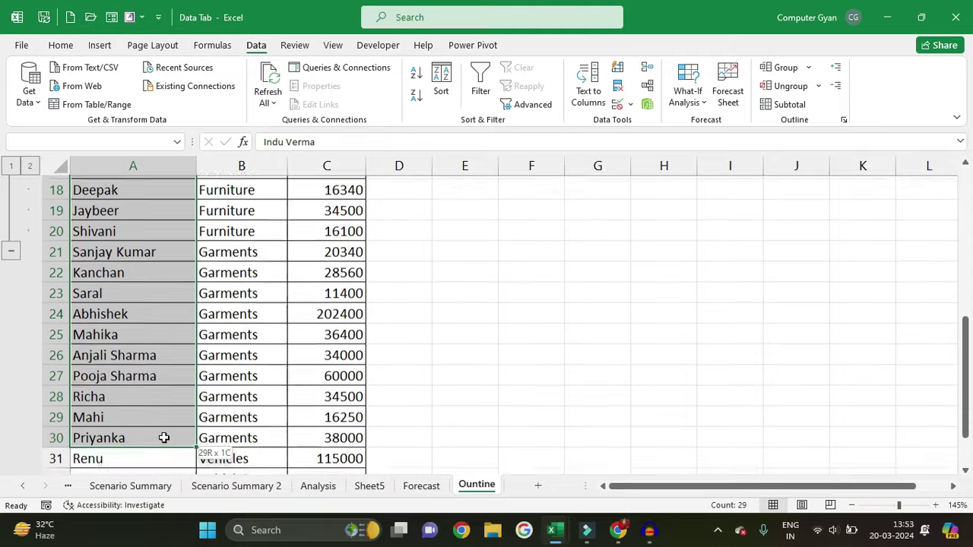
{"action": "mouse_move", "coordinate": [176, 502]}
{"action": "left_mouse_down"}
{"action": "mouse_move", "coordinate": [162, 363]}
{"action": "mouse_move", "coordinate": [171, 230]}
{"action": "left_mouse_up"}
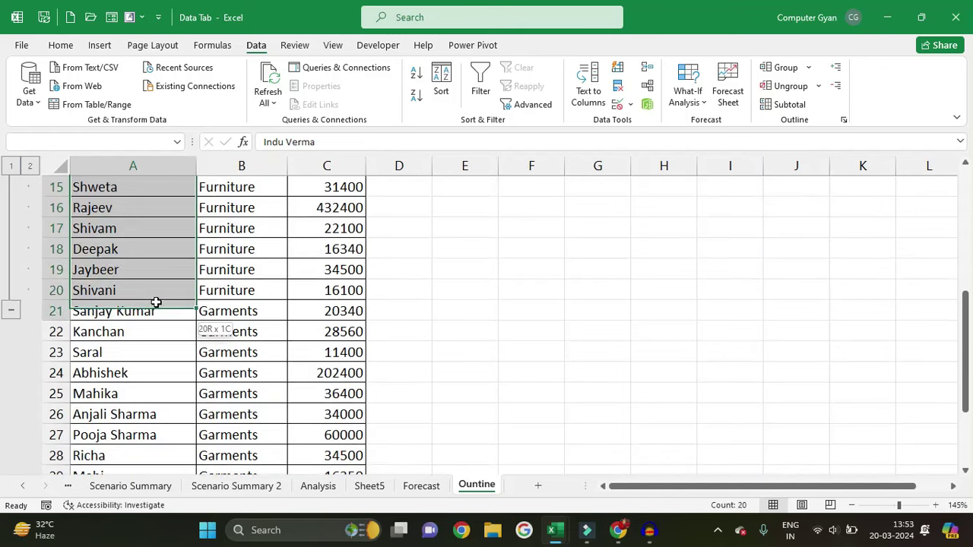
{"action": "left_click_drag", "start_coordinate": [171, 230], "coordinate": [158, 294]}
{"action": "left_click", "coordinate": [787, 86]}
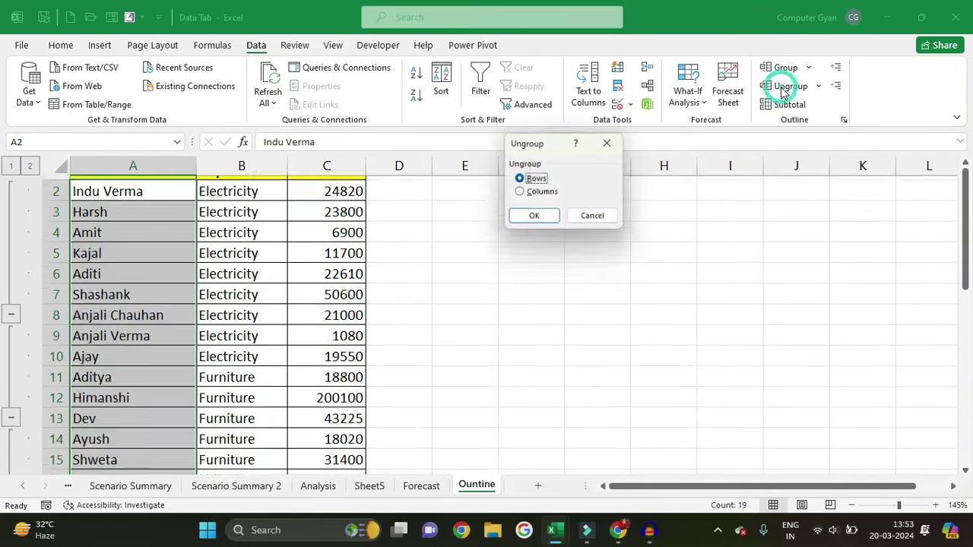
{"action": "left_click", "coordinate": [532, 217]}
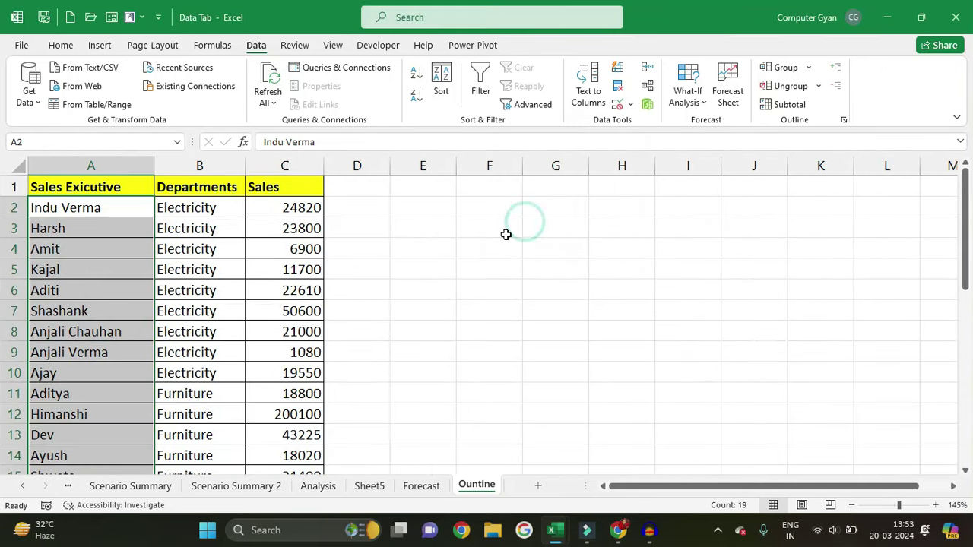
{"action": "left_click", "coordinate": [66, 266]}
Group B2:B10 by rows into a single Electricity outline group.
{"action": "scroll", "coordinate": [65, 263], "scroll_direction": "down", "scroll_amount": 4}
{"action": "scroll", "coordinate": [65, 262], "scroll_direction": "down", "scroll_amount": 2}
{"action": "scroll", "coordinate": [65, 265], "scroll_direction": "up", "scroll_amount": 7}
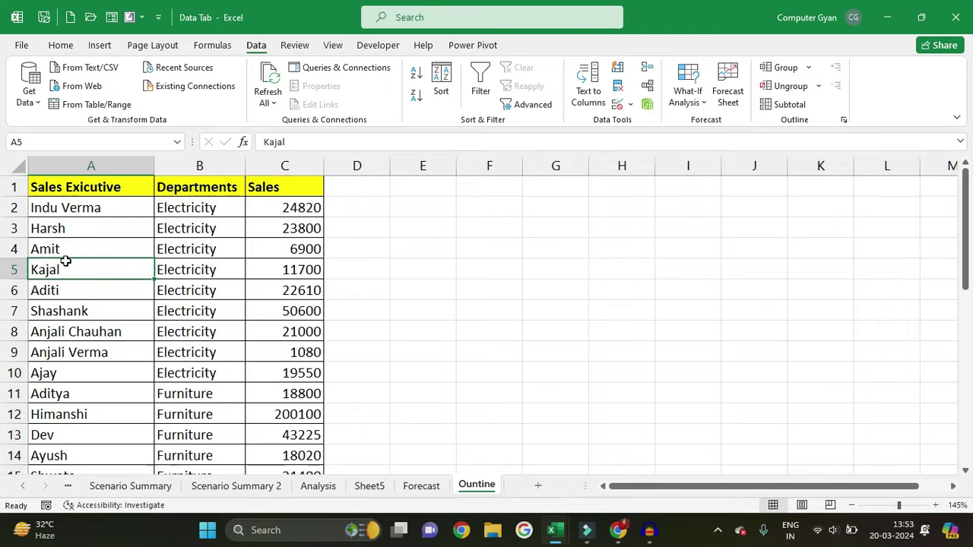
{"action": "left_click_drag", "start_coordinate": [199, 207], "coordinate": [199, 372]}
{"action": "left_click", "coordinate": [785, 67]}
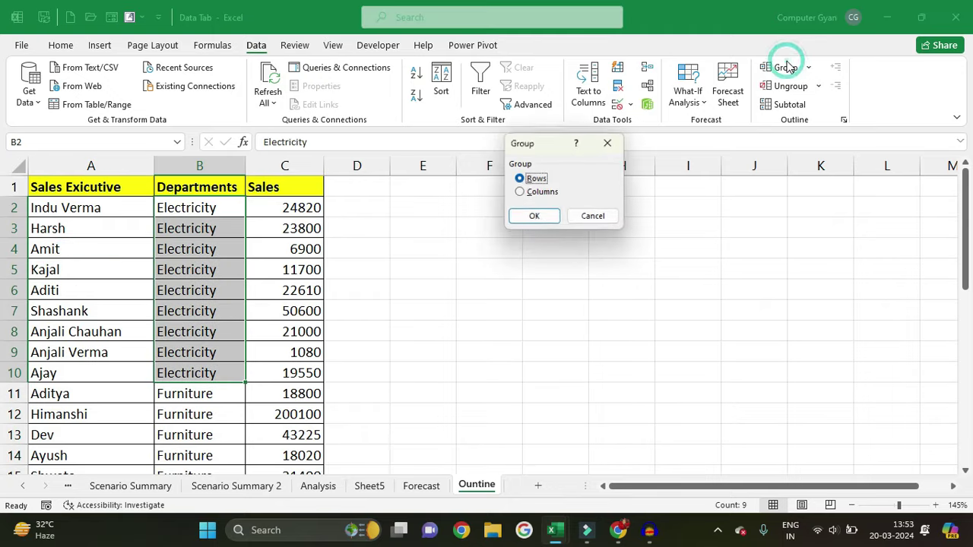
{"action": "left_click", "coordinate": [543, 215]}
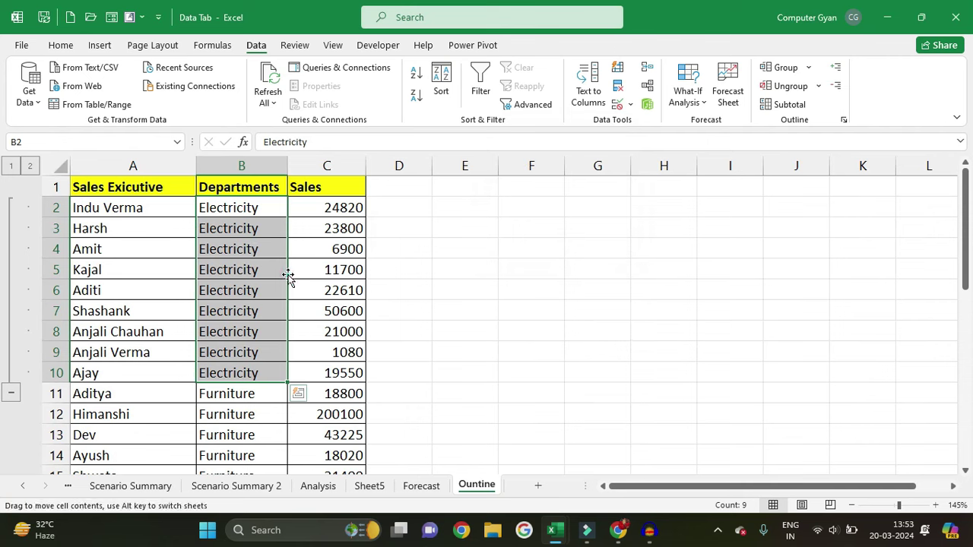
{"action": "left_click", "coordinate": [327, 249]}
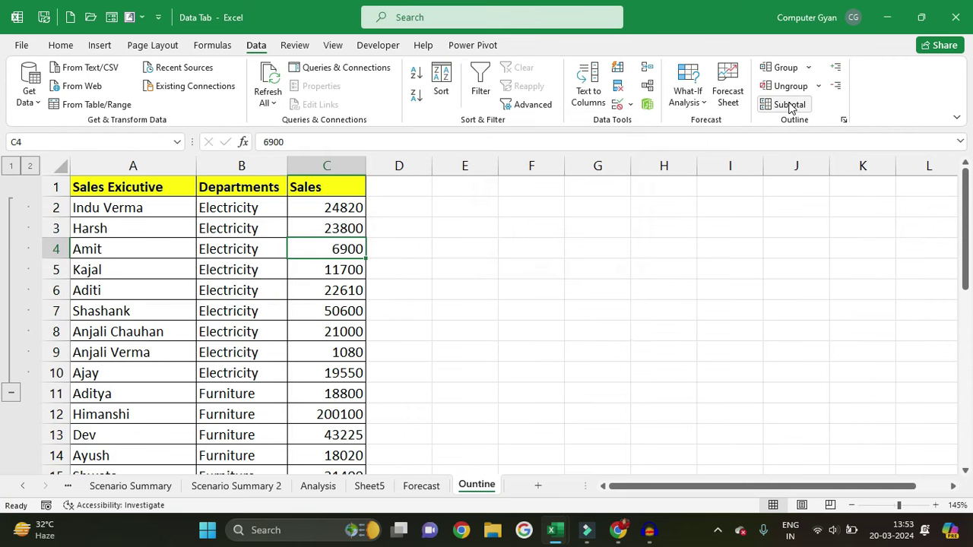
Set Subtotal to Sum Sales at each change in Departments, including the header row.
{"action": "mouse_move", "coordinate": [107, 208]}
{"action": "left_mouse_down"}
{"action": "mouse_move", "coordinate": [332, 544]}
{"action": "mouse_move", "coordinate": [334, 437]}
{"action": "left_mouse_up"}
{"action": "left_click", "coordinate": [785, 104]}
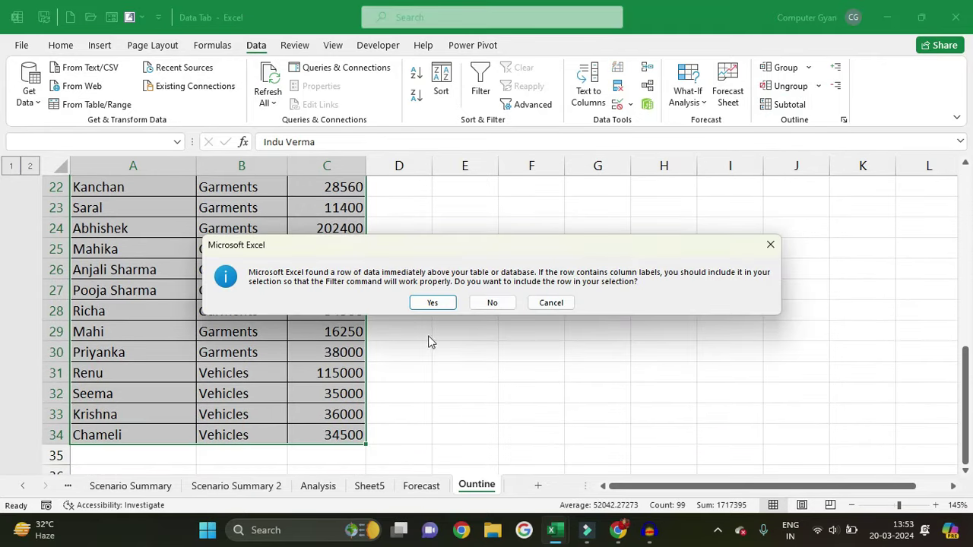
{"action": "left_click", "coordinate": [432, 304]}
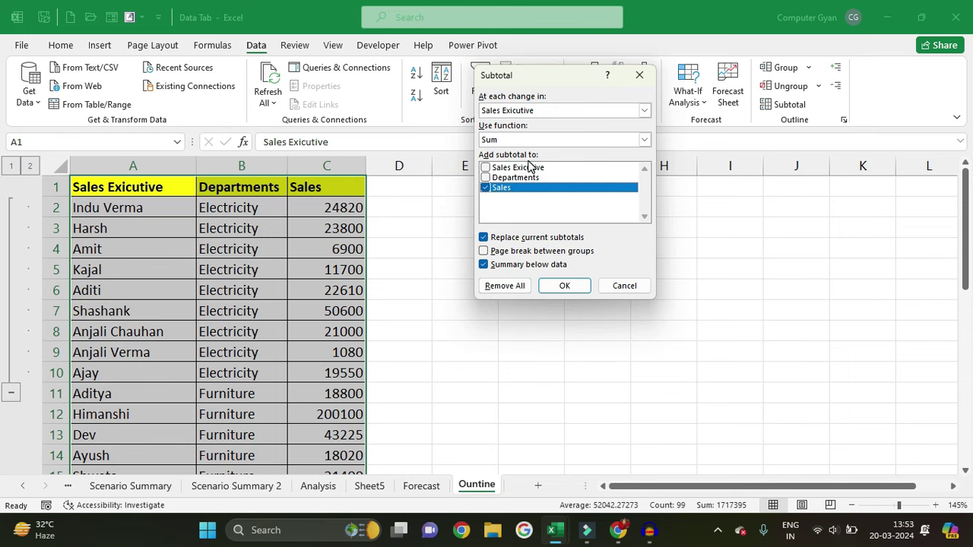
{"action": "left_click", "coordinate": [508, 110]}
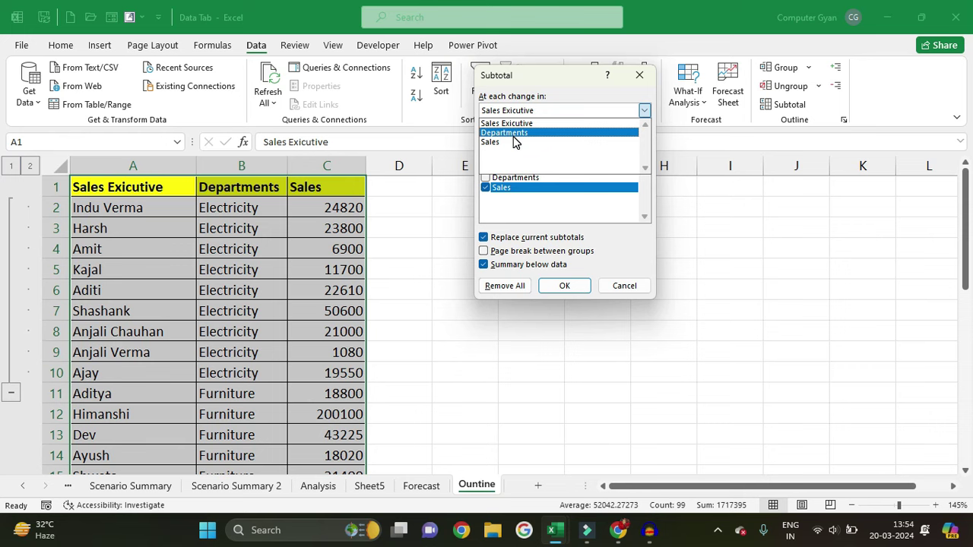
{"action": "left_click", "coordinate": [511, 134]}
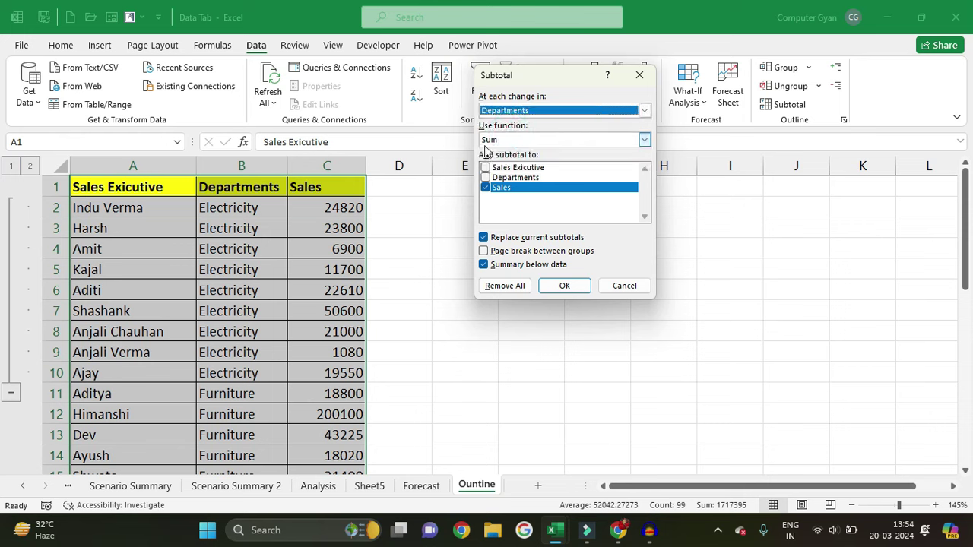
{"action": "left_click", "coordinate": [574, 284]}
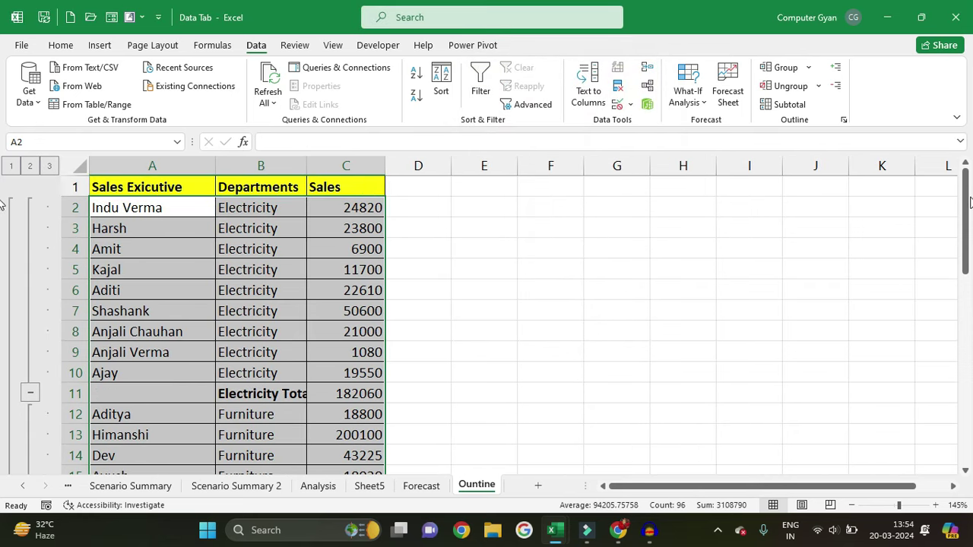
Autofit column B so subtotal labels like 'Furniture Total' display in full.
{"action": "left_click_drag", "start_coordinate": [965, 201], "coordinate": [965, 250]}
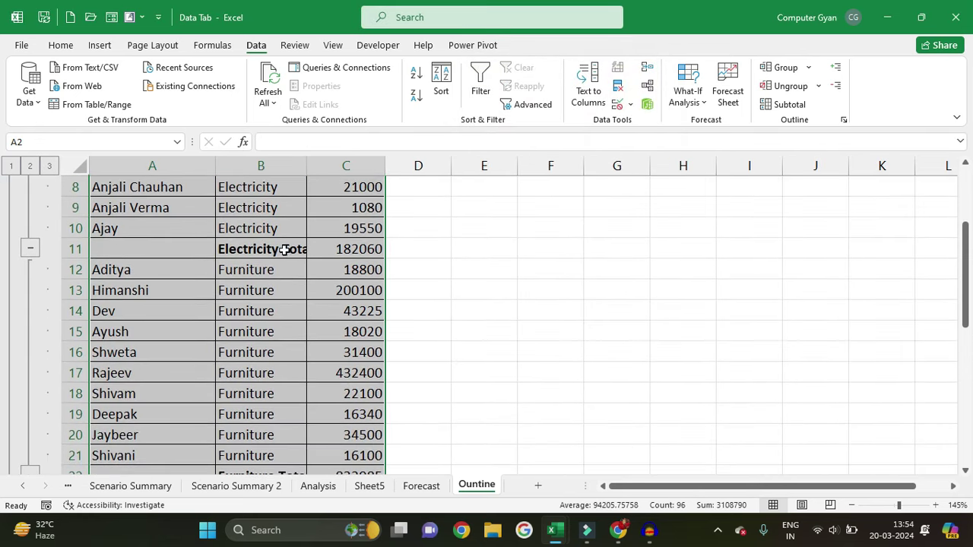
{"action": "left_click_drag", "start_coordinate": [970, 247], "coordinate": [966, 286]}
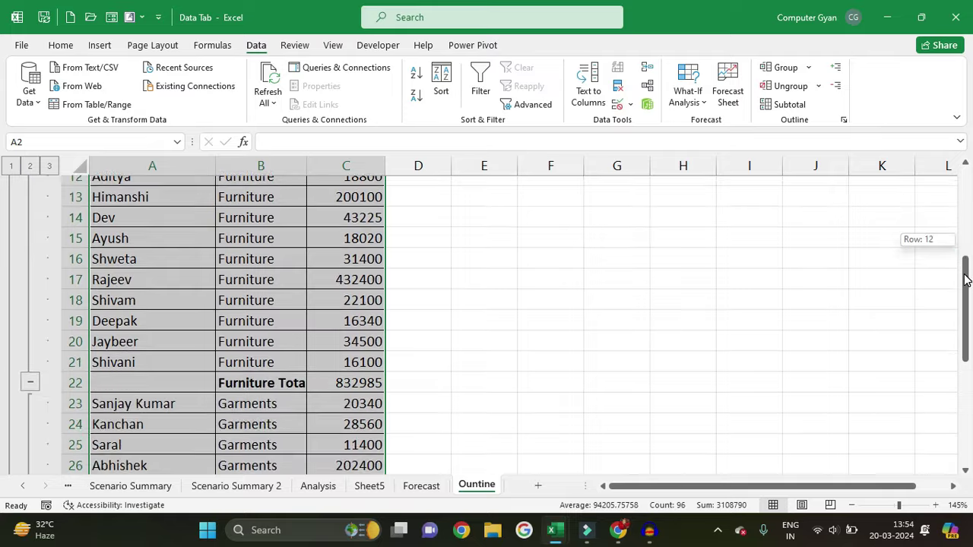
{"action": "double_click", "coordinate": [307, 165]}
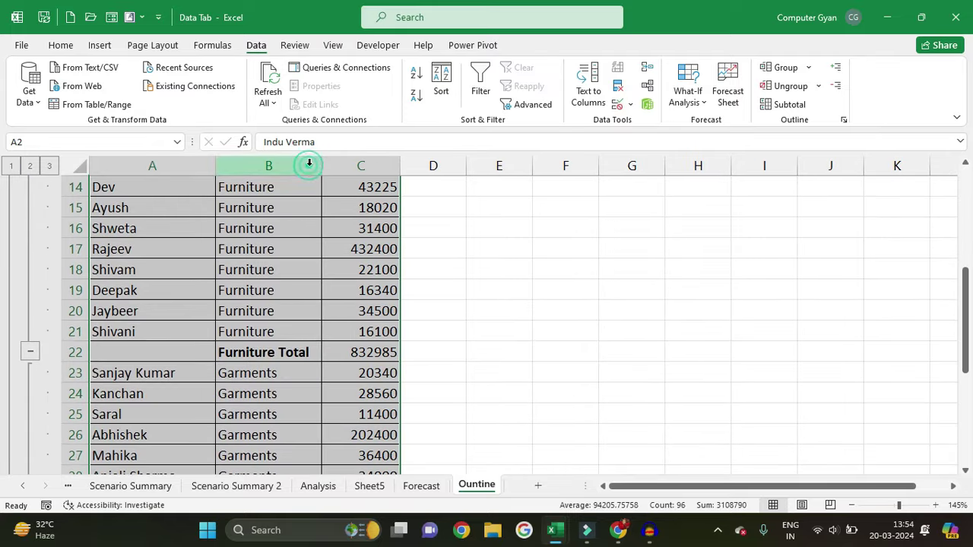
Collapse the Electricity detail rows to its 182060 total, then expand them again.
{"action": "left_click_drag", "start_coordinate": [967, 315], "coordinate": [969, 391]}
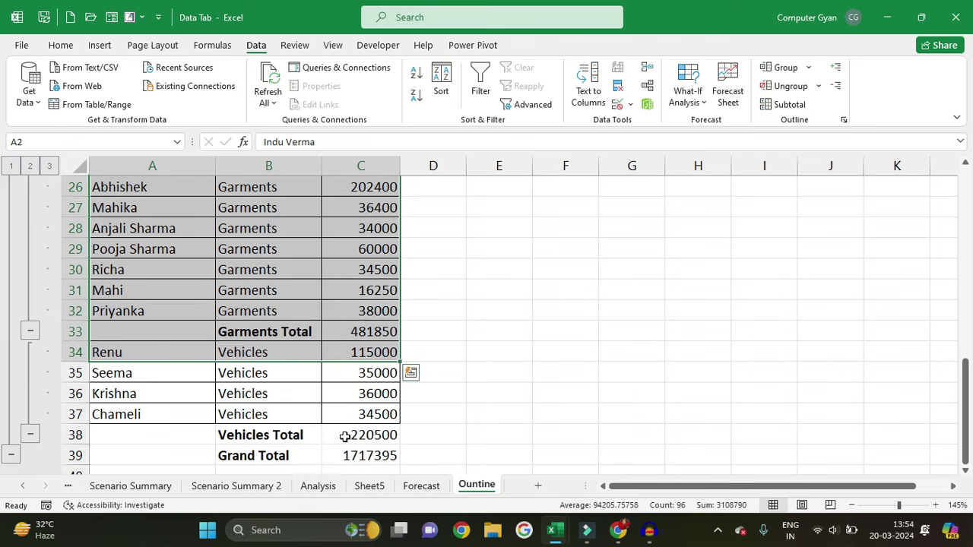
{"action": "scroll", "coordinate": [322, 389], "scroll_direction": "up", "scroll_amount": 8}
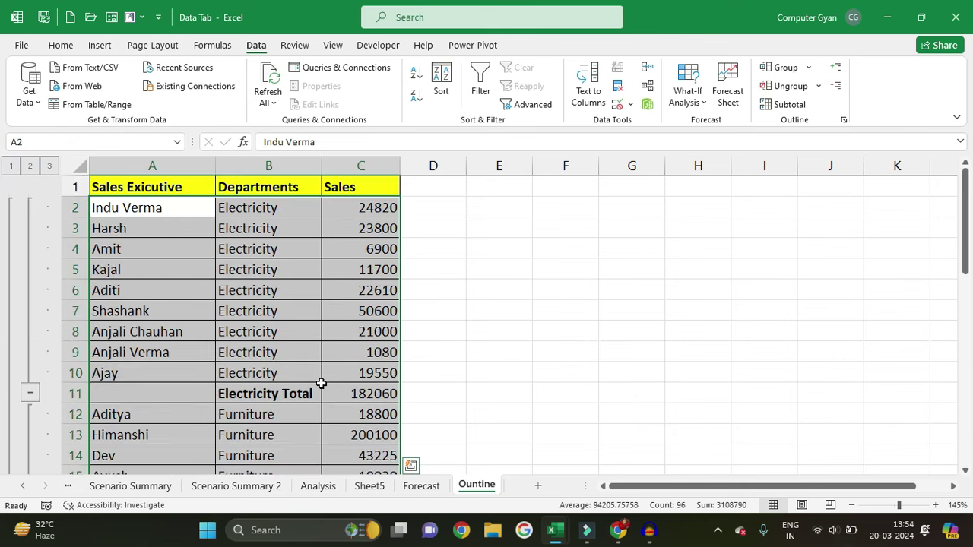
{"action": "left_click", "coordinate": [30, 393]}
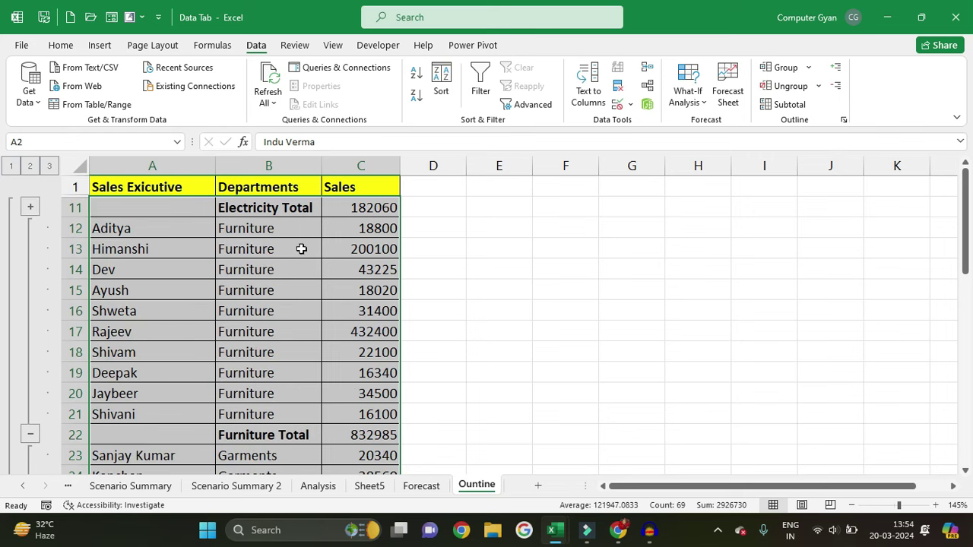
{"action": "left_click_drag", "start_coordinate": [278, 216], "coordinate": [334, 209]}
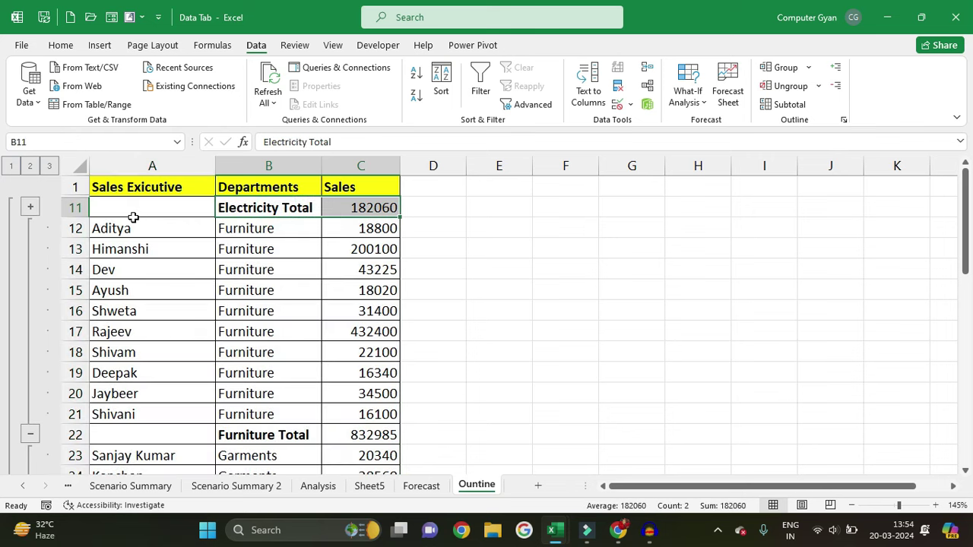
{"action": "left_click", "coordinate": [30, 206]}
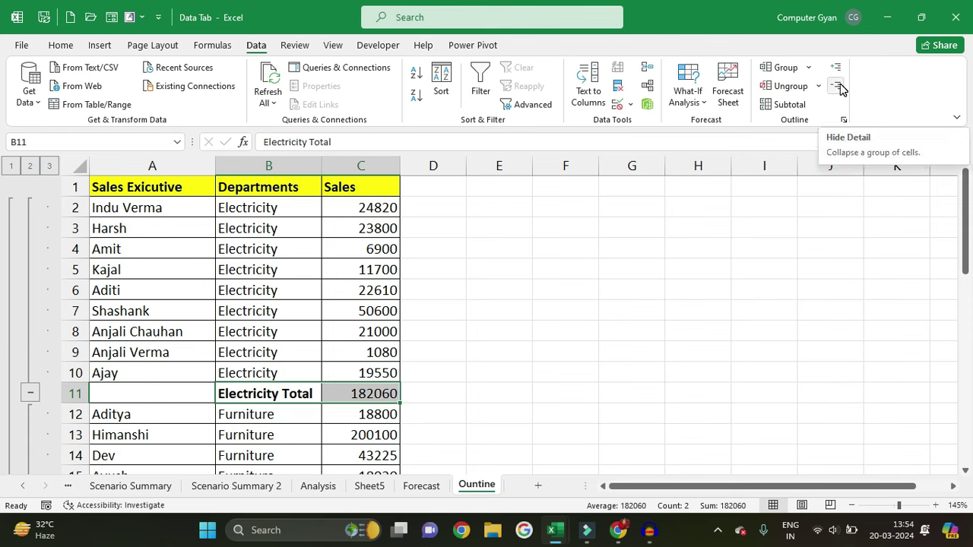
{"action": "left_click", "coordinate": [837, 88]}
{"action": "mouse_move", "coordinate": [133, 209]}
{"action": "left_mouse_down"}
{"action": "mouse_move", "coordinate": [328, 507]}
{"action": "mouse_move", "coordinate": [380, 395]}
{"action": "left_mouse_up"}
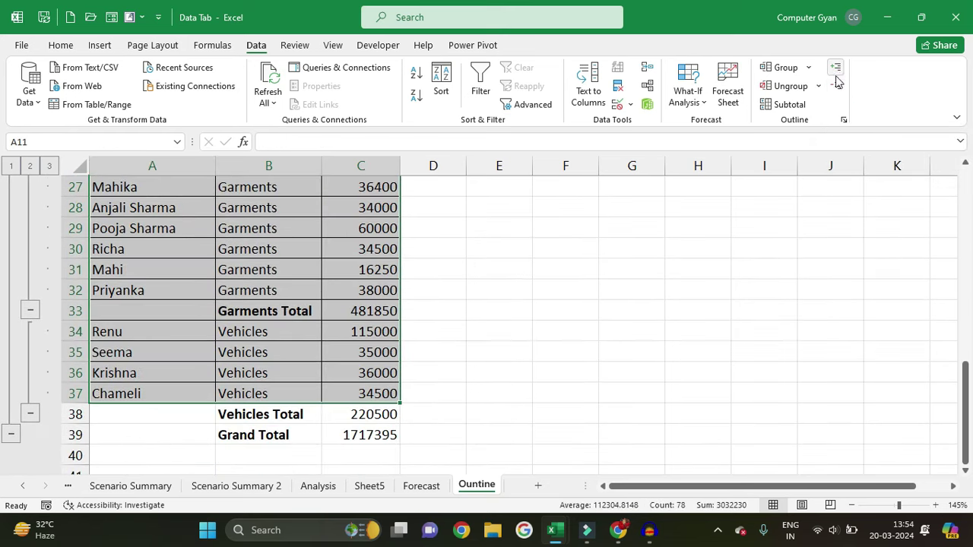
{"action": "left_click", "coordinate": [836, 82]}
{"action": "left_click_drag", "start_coordinate": [254, 272], "coordinate": [287, 330]}
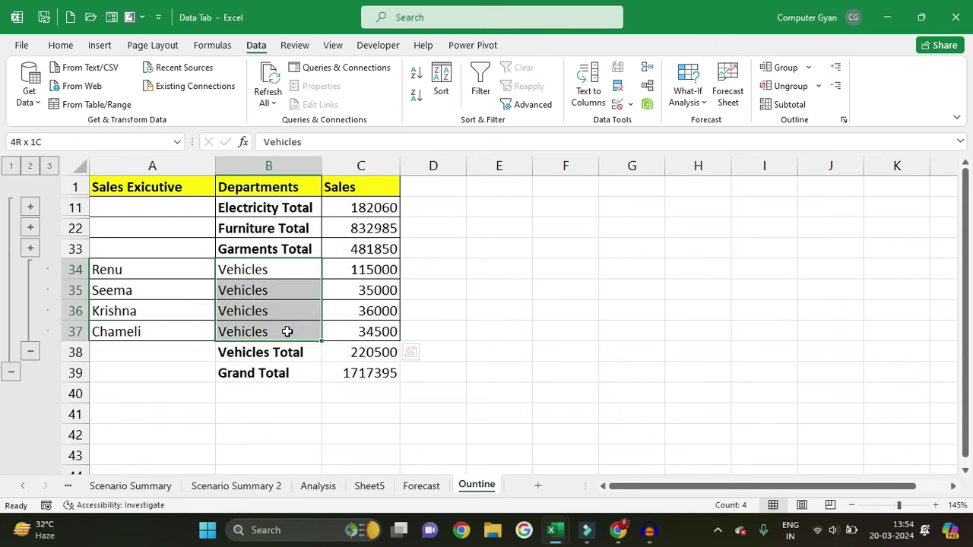
{"action": "left_click", "coordinate": [837, 86]}
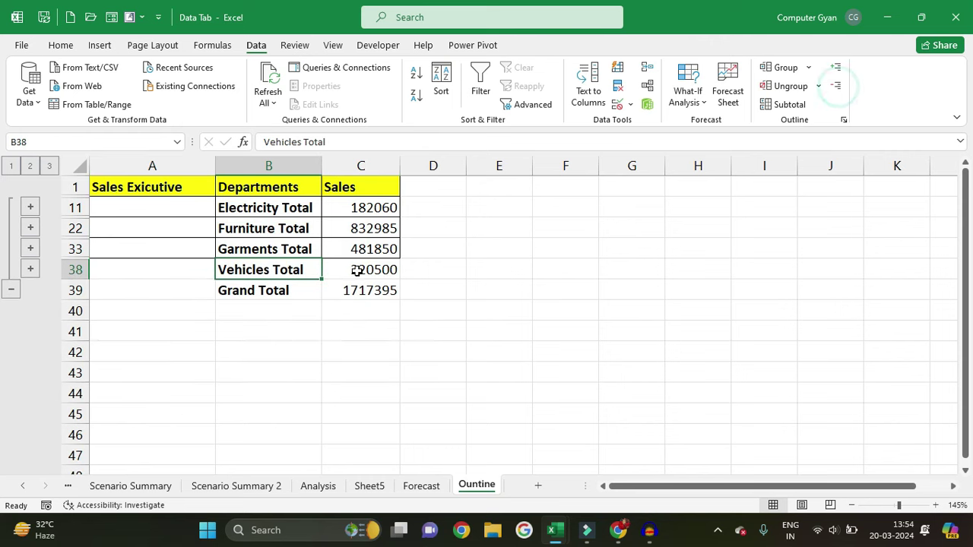
{"action": "left_click", "coordinate": [291, 210]}
{"action": "left_click_drag", "start_coordinate": [291, 210], "coordinate": [357, 228]}
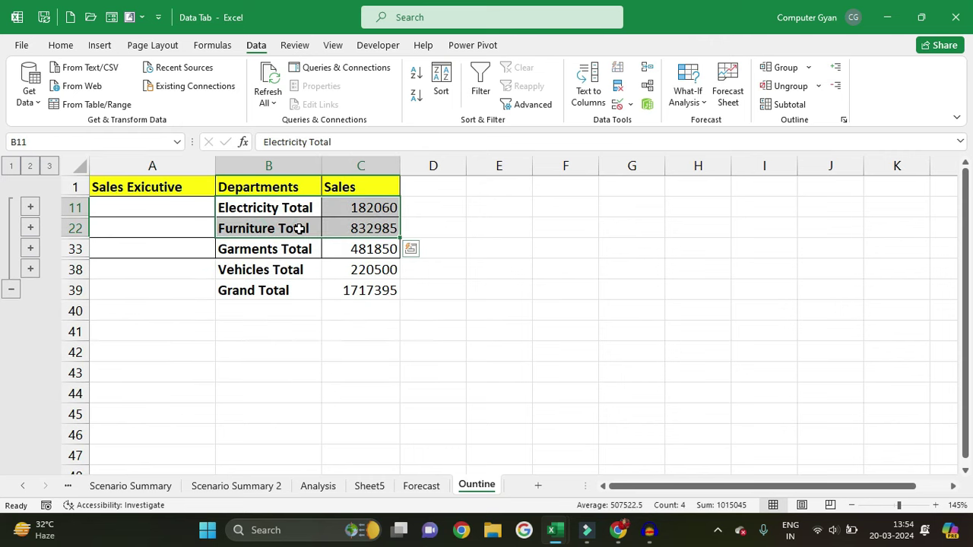
{"action": "left_click_drag", "start_coordinate": [288, 226], "coordinate": [370, 237]}
{"action": "left_click_drag", "start_coordinate": [289, 250], "coordinate": [362, 248]}
{"action": "left_click_drag", "start_coordinate": [289, 270], "coordinate": [363, 272]}
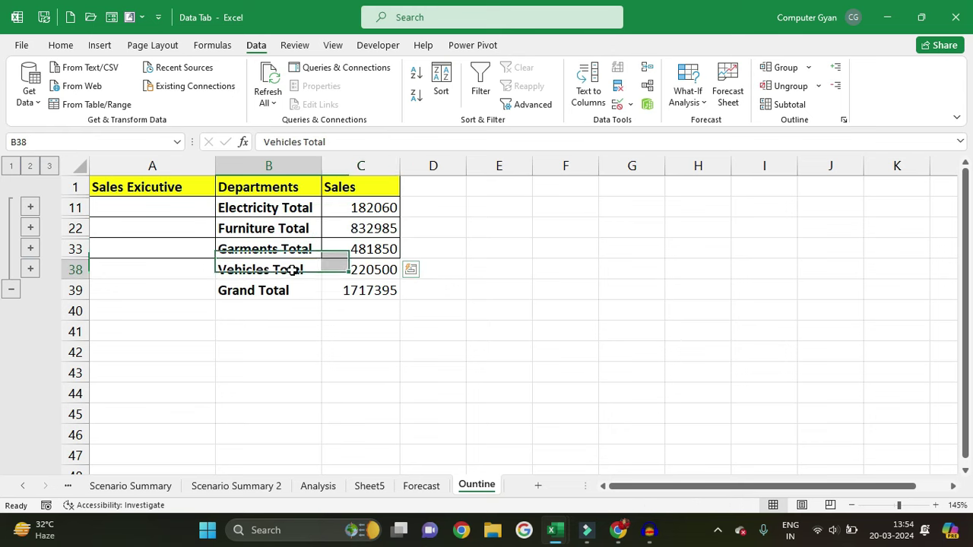
{"action": "left_click_drag", "start_coordinate": [377, 211], "coordinate": [380, 267]}
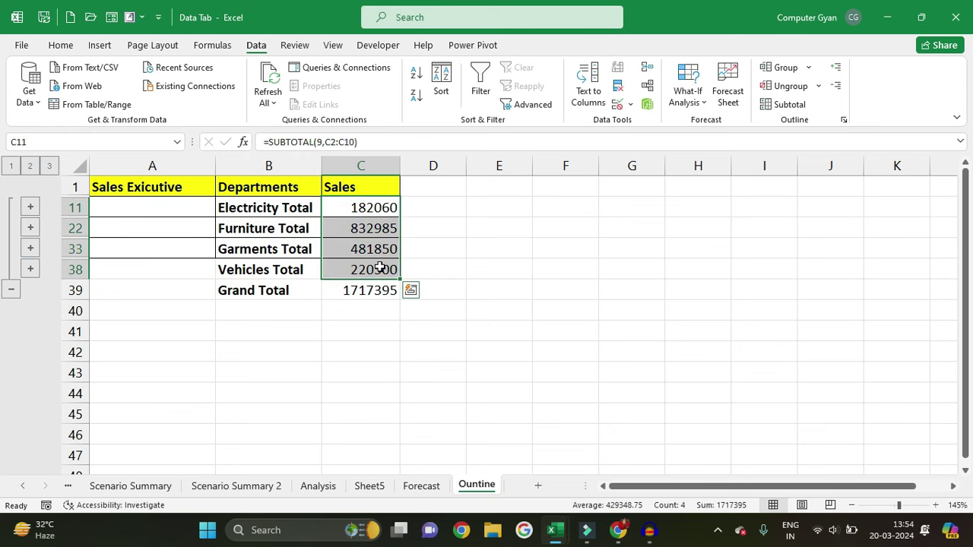
{"action": "left_click", "coordinate": [836, 70]}
{"action": "scroll", "coordinate": [325, 344], "scroll_direction": "up", "scroll_amount": 8}
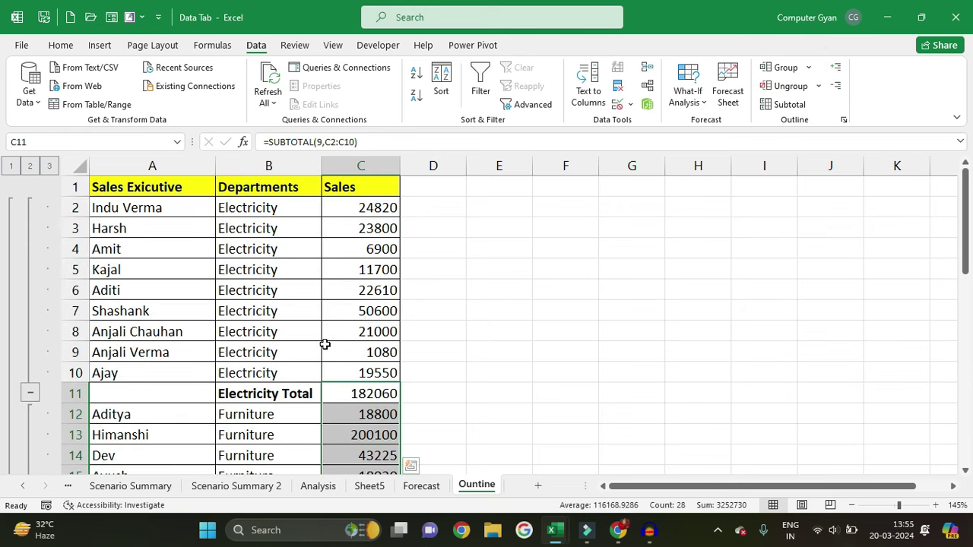
{"action": "scroll", "coordinate": [324, 345], "scroll_direction": "down", "scroll_amount": 7}
{"action": "scroll", "coordinate": [323, 345], "scroll_direction": "down", "scroll_amount": 7}
{"action": "scroll", "coordinate": [323, 345], "scroll_direction": "up", "scroll_amount": 5}
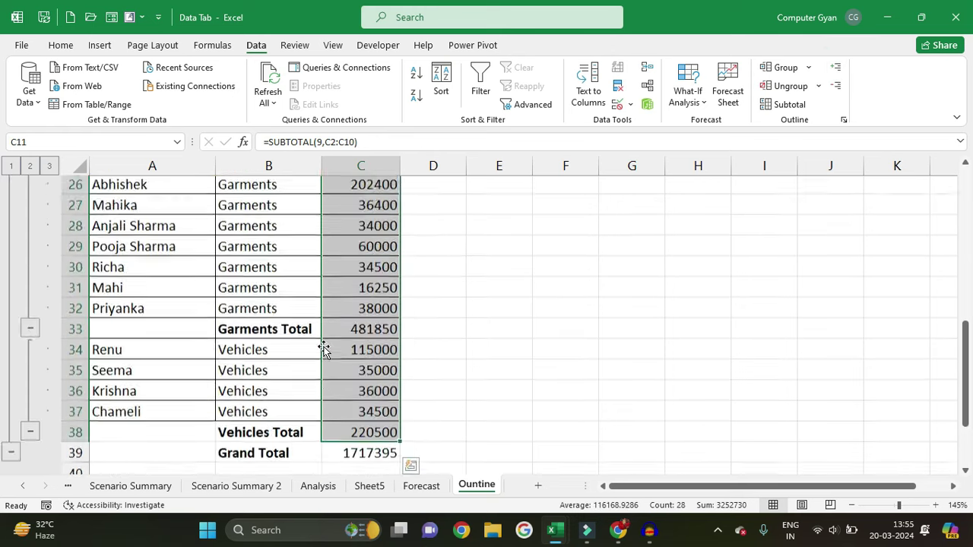
{"action": "scroll", "coordinate": [324, 345], "scroll_direction": "up", "scroll_amount": 8}
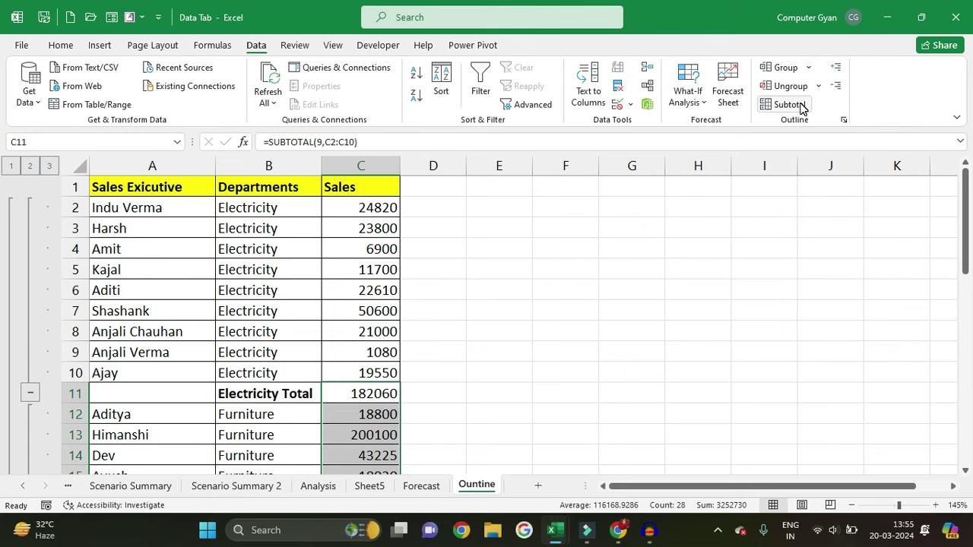